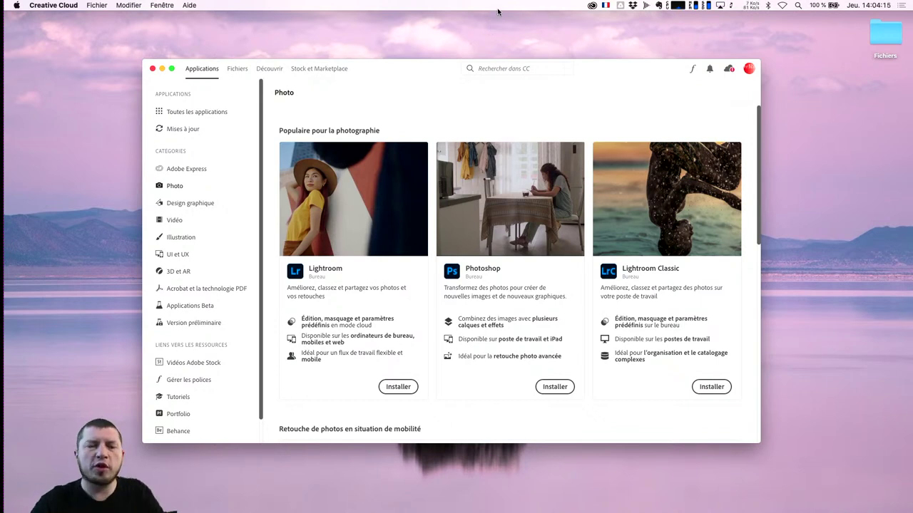
Step: Show Creative Cloud's Design graphique apps and place the AdobeFrance YouTube window over them
{"action": "scroll", "coordinate": [407, 300], "scroll_direction": "down", "scroll_amount": 3}
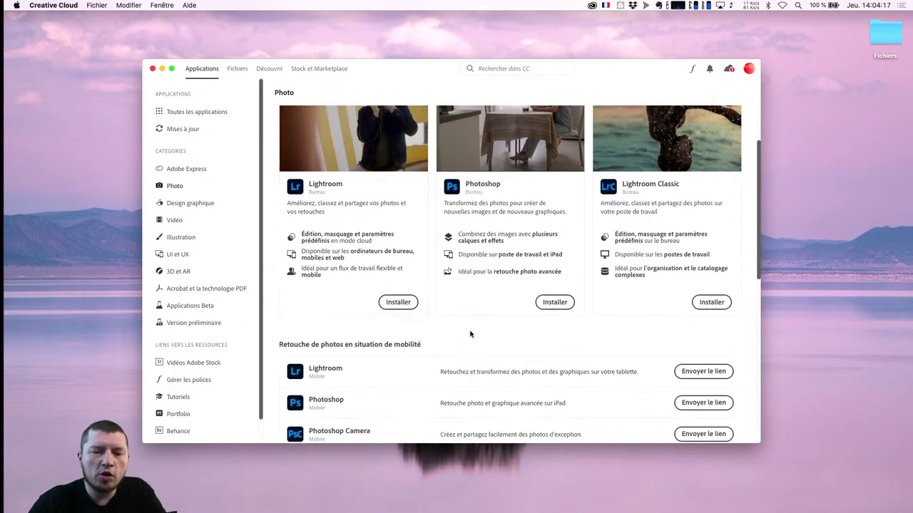
{"action": "scroll", "coordinate": [471, 335], "scroll_direction": "down", "scroll_amount": 5}
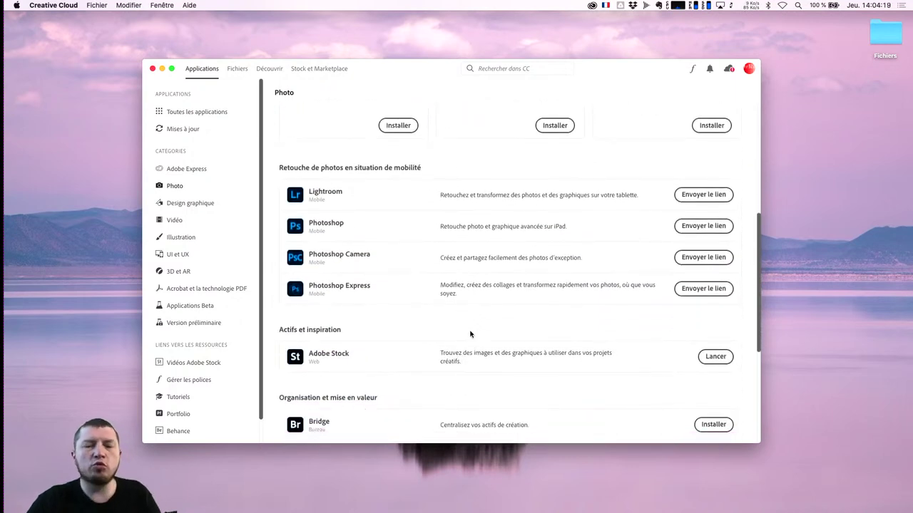
{"action": "left_click", "coordinate": [204, 204]}
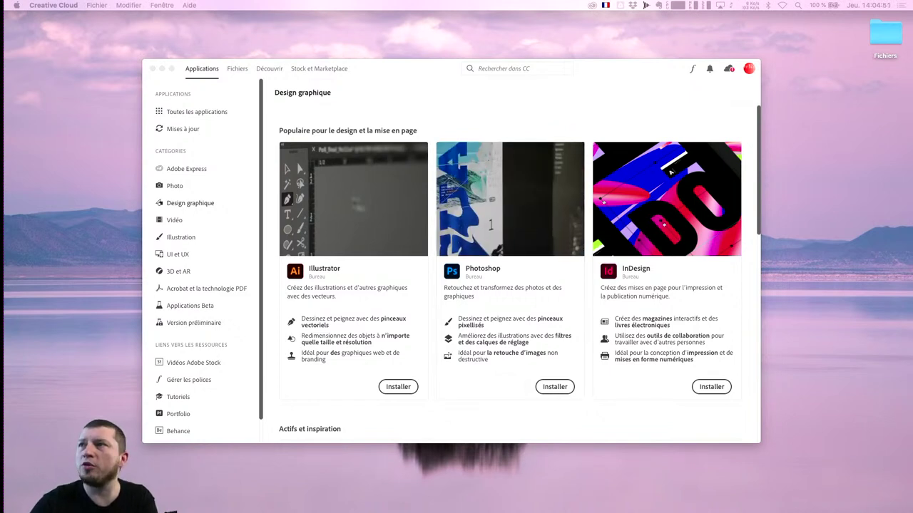
{"action": "mouse_move", "coordinate": [468, 304]}
{"action": "left_mouse_down"}
{"action": "mouse_move", "coordinate": [290, 160]}
{"action": "mouse_move", "coordinate": [357, 3]}
{"action": "left_mouse_up"}
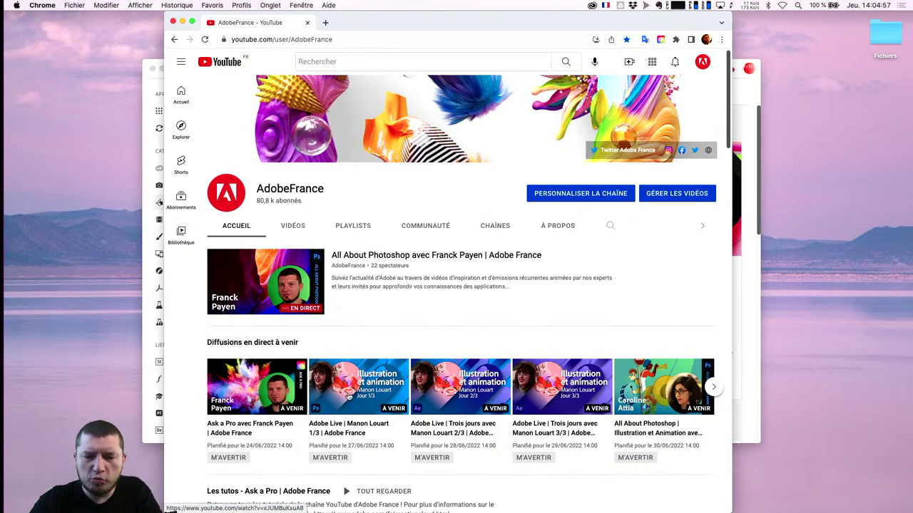
{"action": "scroll", "coordinate": [345, 394], "scroll_direction": "down", "scroll_amount": 2}
{"action": "scroll", "coordinate": [345, 395], "scroll_direction": "down", "scroll_amount": 3}
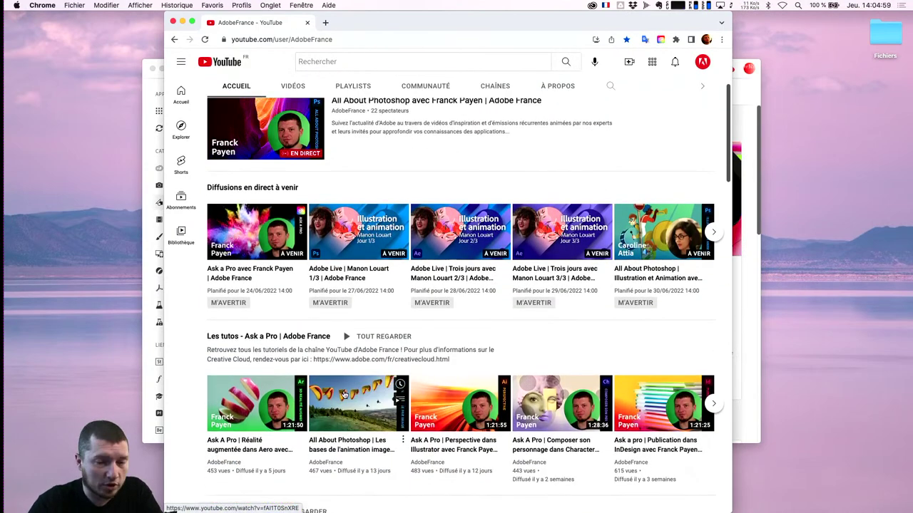
{"action": "scroll", "coordinate": [477, 457], "scroll_direction": "down", "scroll_amount": 3}
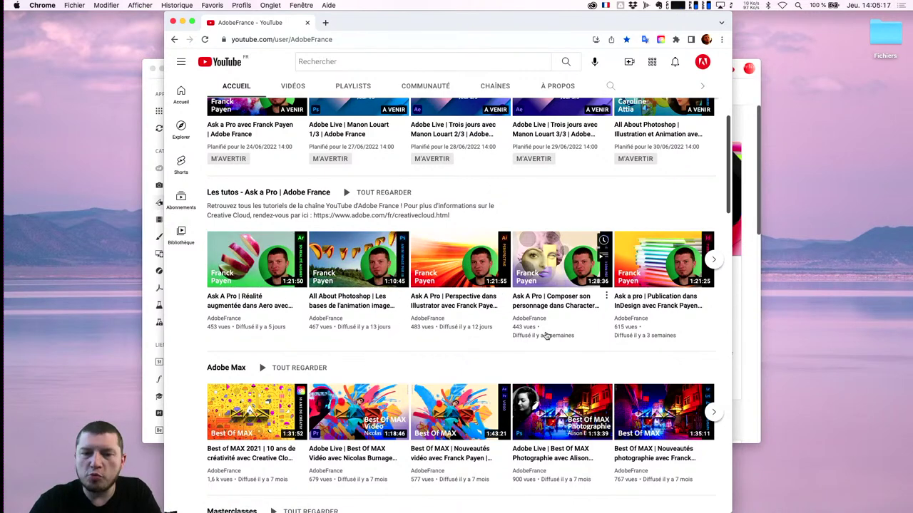
{"action": "left_click", "coordinate": [720, 268]}
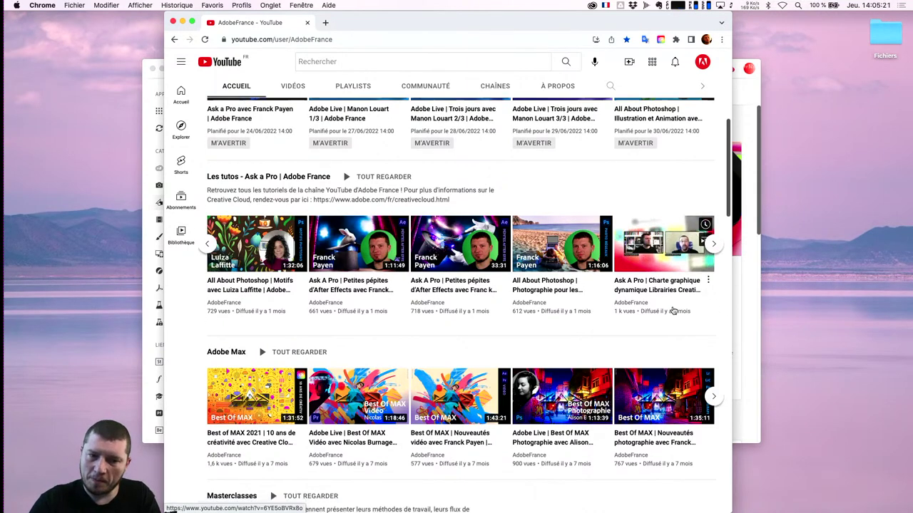
{"action": "scroll", "coordinate": [673, 311], "scroll_direction": "down", "scroll_amount": 5}
{"action": "scroll", "coordinate": [673, 308], "scroll_direction": "down", "scroll_amount": 1}
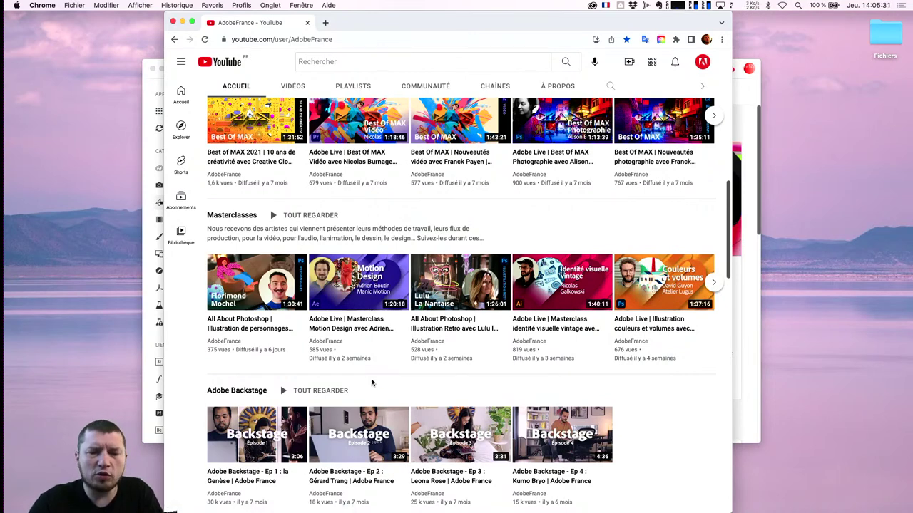
{"action": "scroll", "coordinate": [371, 383], "scroll_direction": "down", "scroll_amount": 2}
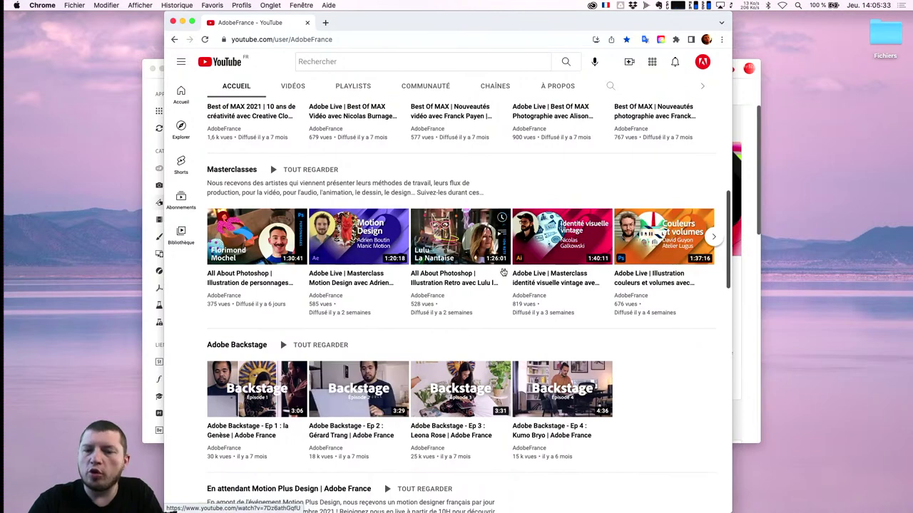
{"action": "mouse_move", "coordinate": [663, 283]}
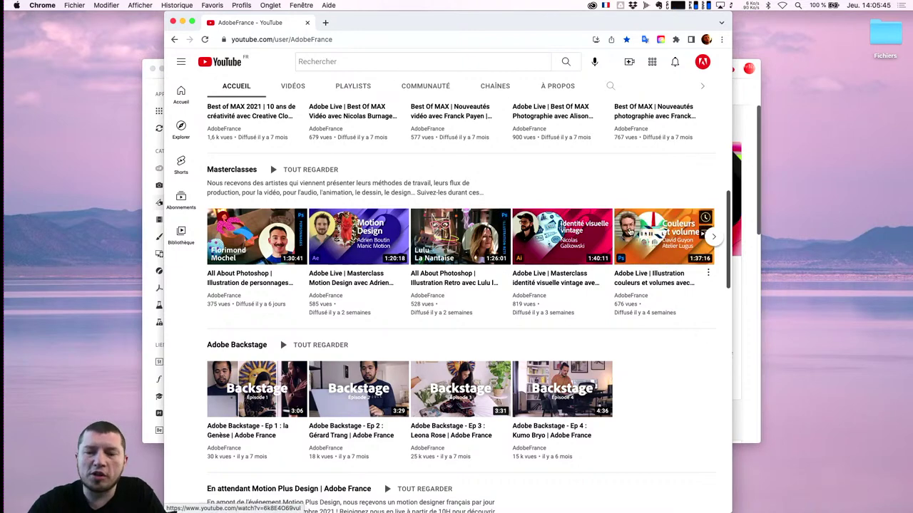
{"action": "left_click", "coordinate": [714, 239]}
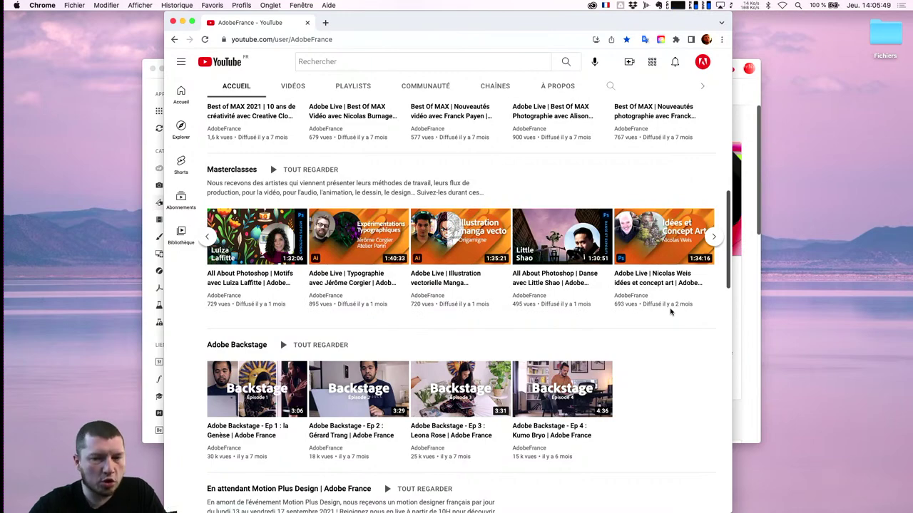
{"action": "scroll", "coordinate": [625, 324], "scroll_direction": "down", "scroll_amount": 1}
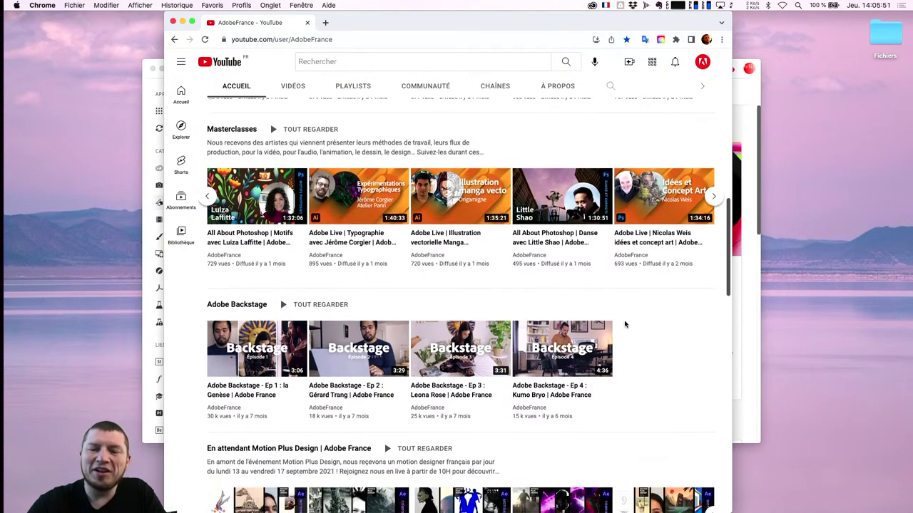
{"action": "scroll", "coordinate": [624, 325], "scroll_direction": "down", "scroll_amount": 1}
{"action": "scroll", "coordinate": [625, 324], "scroll_direction": "down", "scroll_amount": 2}
{"action": "scroll", "coordinate": [624, 324], "scroll_direction": "down", "scroll_amount": 1}
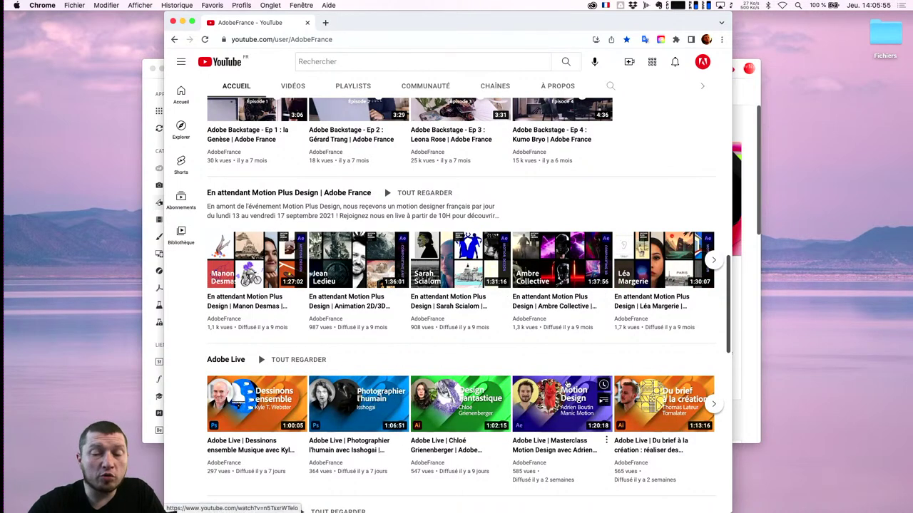
{"action": "mouse_move", "coordinate": [358, 403]}
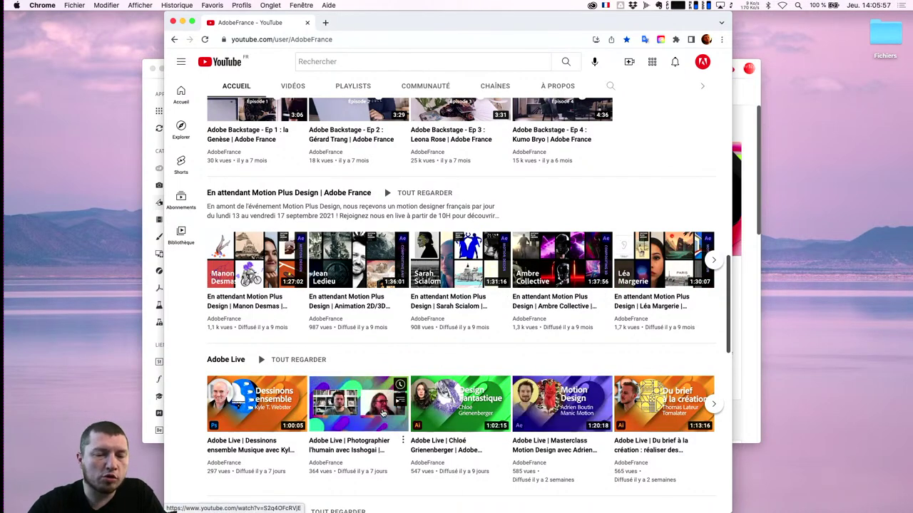
{"action": "scroll", "coordinate": [383, 414], "scroll_direction": "up", "scroll_amount": 1}
{"action": "scroll", "coordinate": [484, 256], "scroll_direction": "up", "scroll_amount": 2}
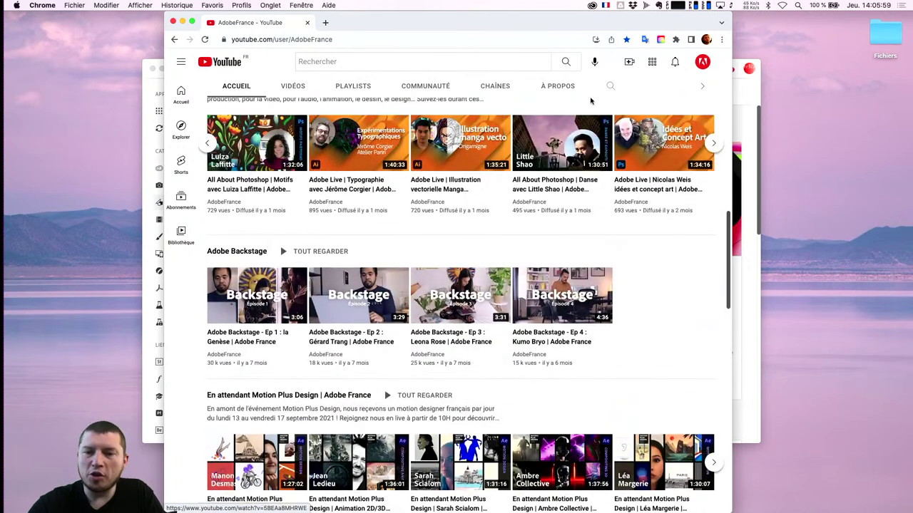
{"action": "left_click", "coordinate": [715, 145]}
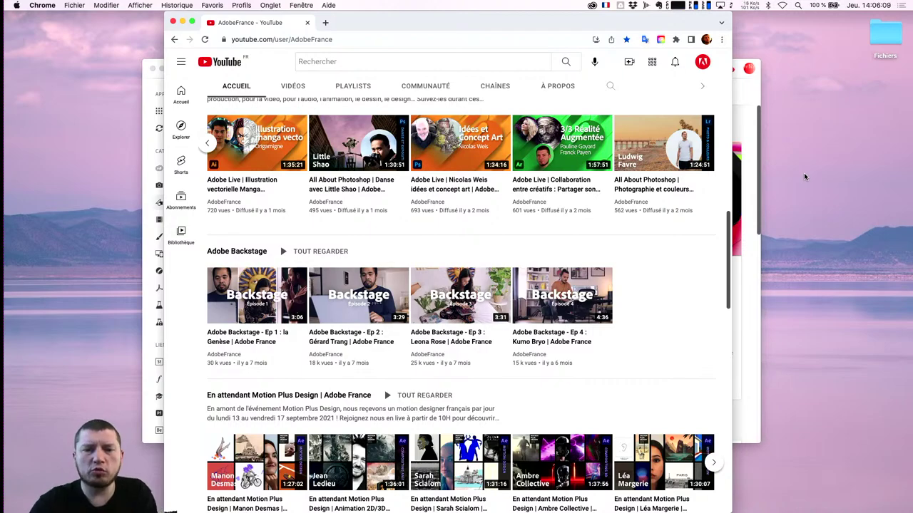
{"action": "scroll", "coordinate": [542, 189], "scroll_direction": "up", "scroll_amount": 1}
{"action": "scroll", "coordinate": [542, 189], "scroll_direction": "up", "scroll_amount": 2}
{"action": "scroll", "coordinate": [543, 190], "scroll_direction": "up", "scroll_amount": 5}
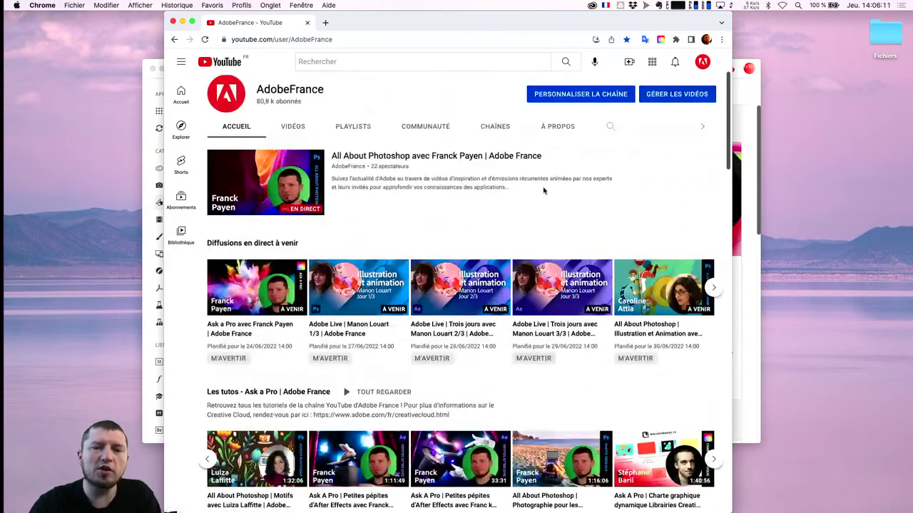
{"action": "scroll", "coordinate": [543, 191], "scroll_direction": "up", "scroll_amount": 3}
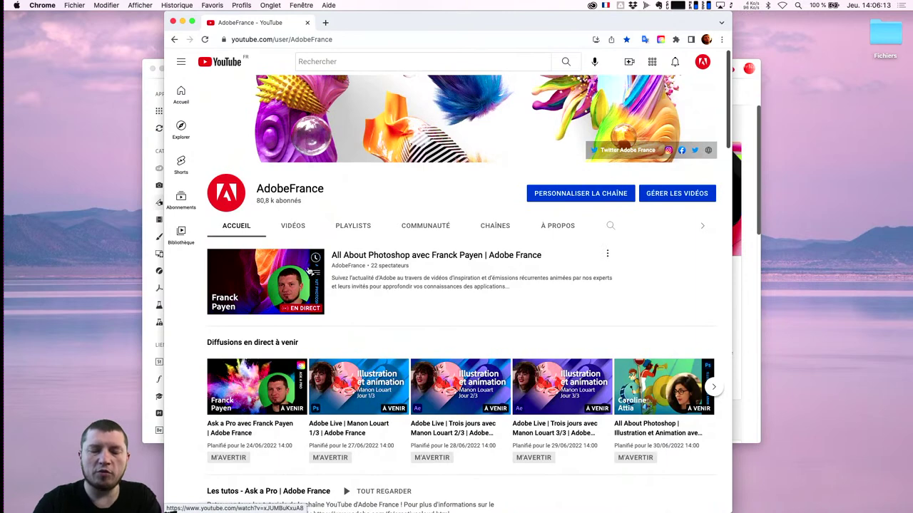
Step: Open behance.net/live/fr, the French Adobe Live page, in a new tab
{"action": "key", "text": "super+t"}
{"action": "type", "text": "be"}
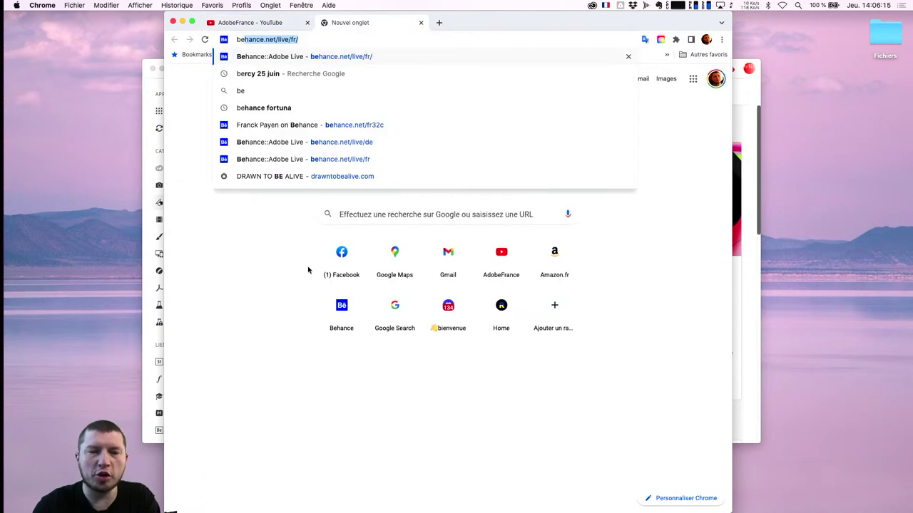
{"action": "key", "text": "Return"}
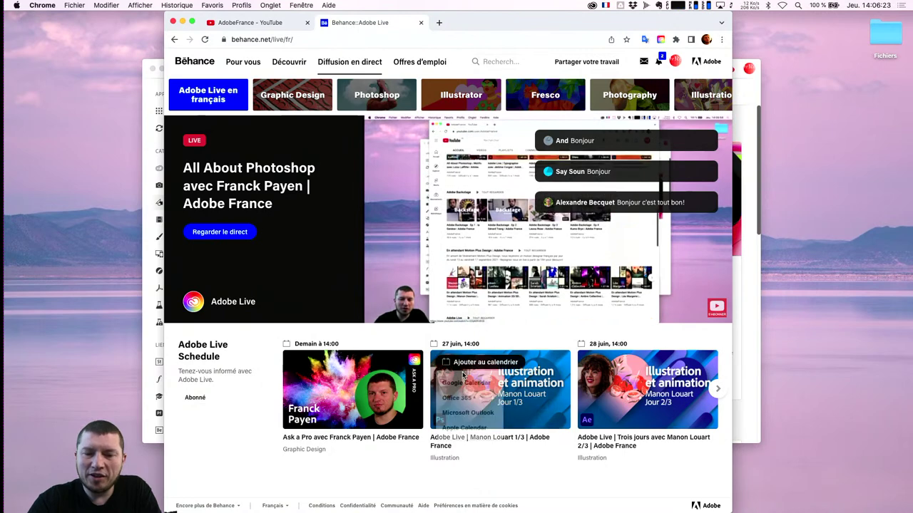
Step: Check the Ajouter au calendrier options for the Ask a Pro session
{"action": "scroll", "coordinate": [502, 383], "scroll_direction": "right", "scroll_amount": 2}
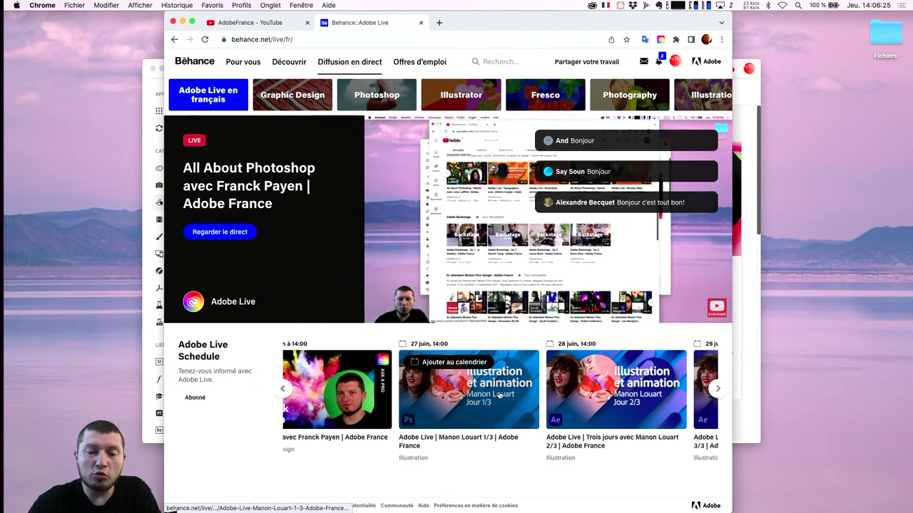
{"action": "scroll", "coordinate": [399, 399], "scroll_direction": "left", "scroll_amount": 2}
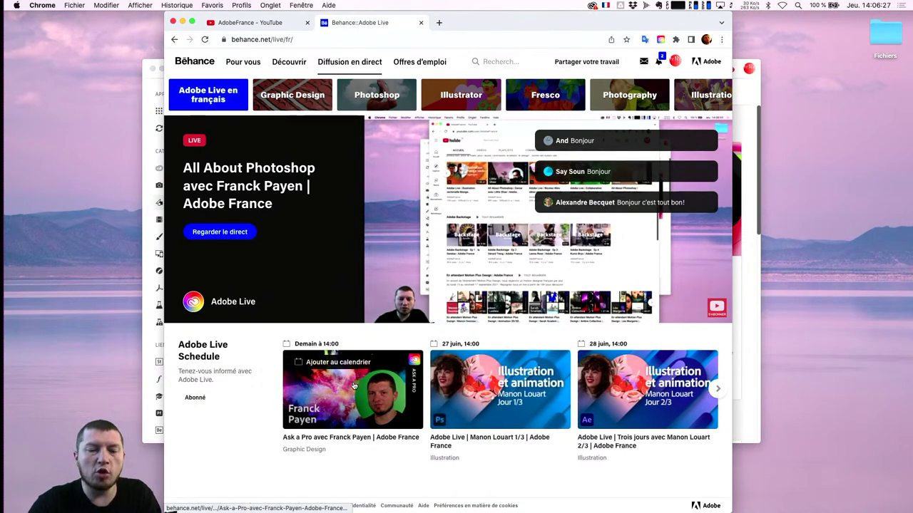
{"action": "left_click", "coordinate": [328, 362]}
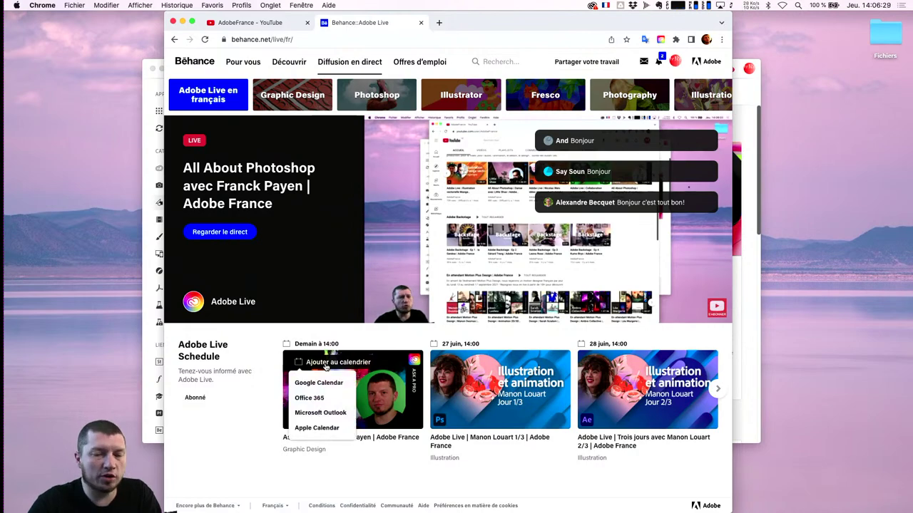
{"action": "left_click", "coordinate": [326, 366]}
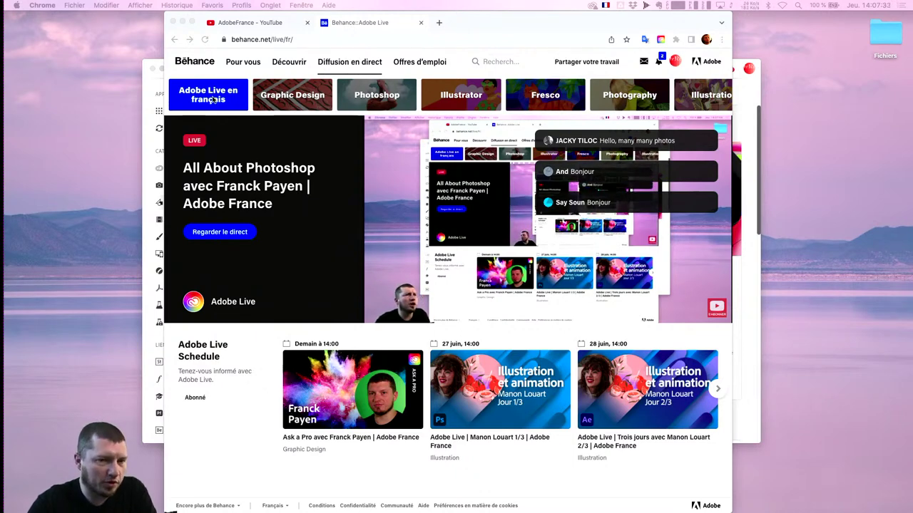
Step: Open the Graphic Design live-streams page and scroll through its videos
{"action": "left_click", "coordinate": [335, 98]}
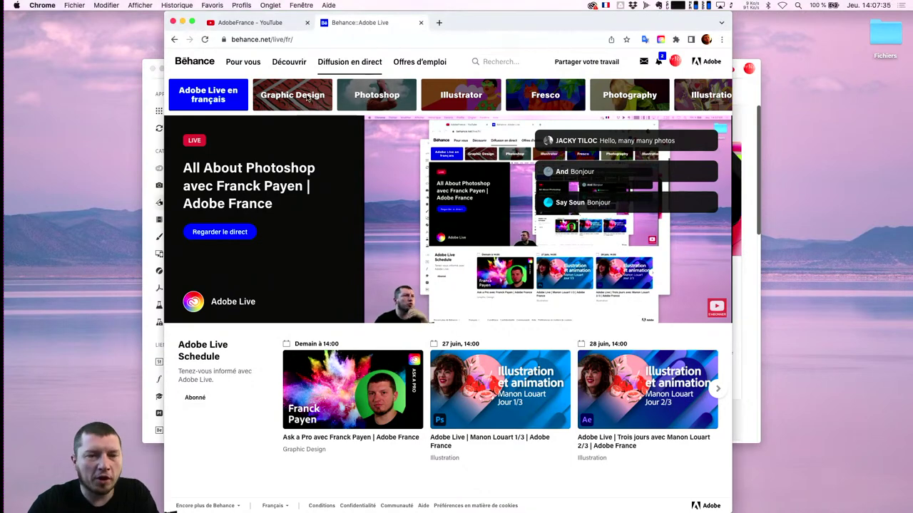
{"action": "left_click", "coordinate": [287, 102]}
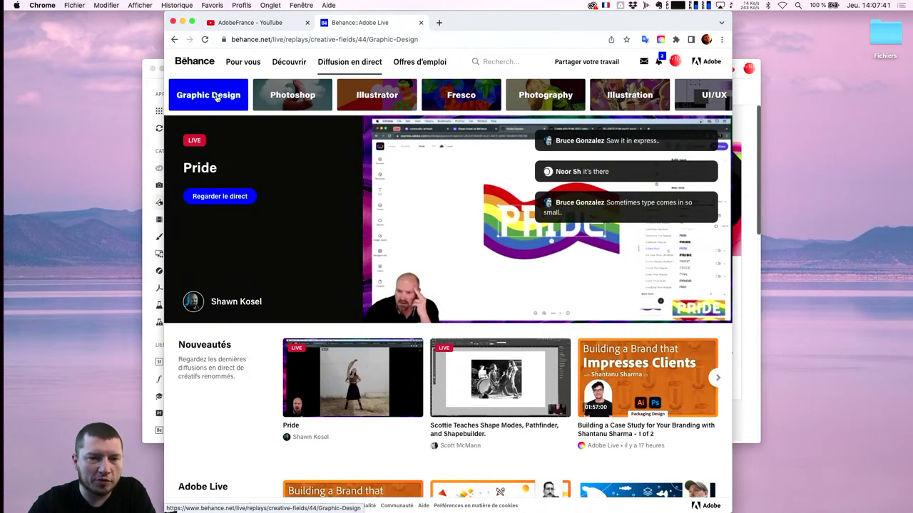
{"action": "scroll", "coordinate": [370, 338], "scroll_direction": "down", "scroll_amount": 5}
{"action": "scroll", "coordinate": [481, 391], "scroll_direction": "down", "scroll_amount": 5}
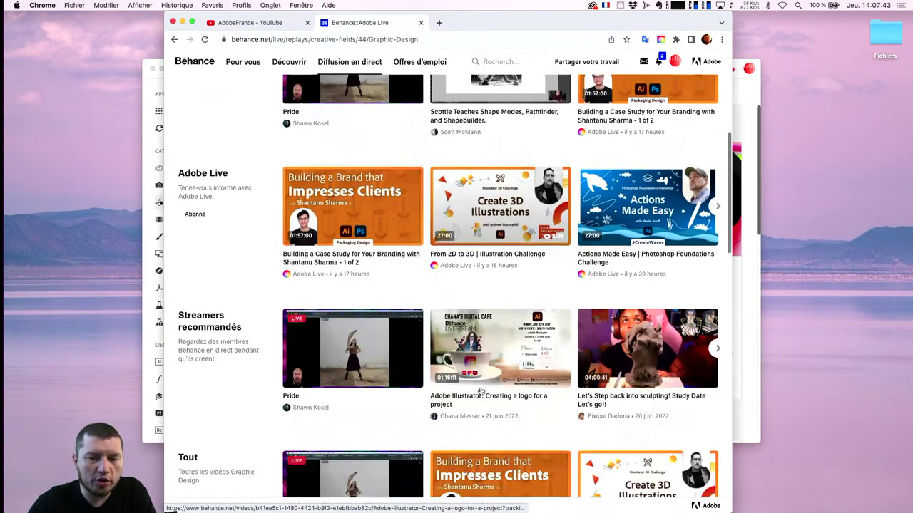
{"action": "scroll", "coordinate": [481, 391], "scroll_direction": "down", "scroll_amount": 4}
{"action": "scroll", "coordinate": [481, 391], "scroll_direction": "down", "scroll_amount": 2}
{"action": "scroll", "coordinate": [482, 391], "scroll_direction": "down", "scroll_amount": 2}
{"action": "scroll", "coordinate": [481, 391], "scroll_direction": "down", "scroll_amount": 1}
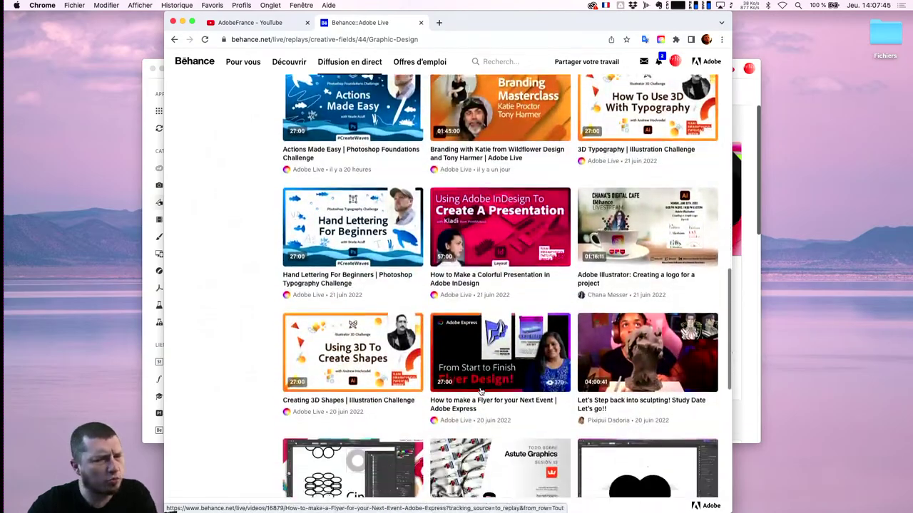
{"action": "scroll", "coordinate": [481, 391], "scroll_direction": "down", "scroll_amount": 4}
{"action": "scroll", "coordinate": [481, 392], "scroll_direction": "down", "scroll_amount": 2}
{"action": "scroll", "coordinate": [481, 391], "scroll_direction": "down", "scroll_amount": 3}
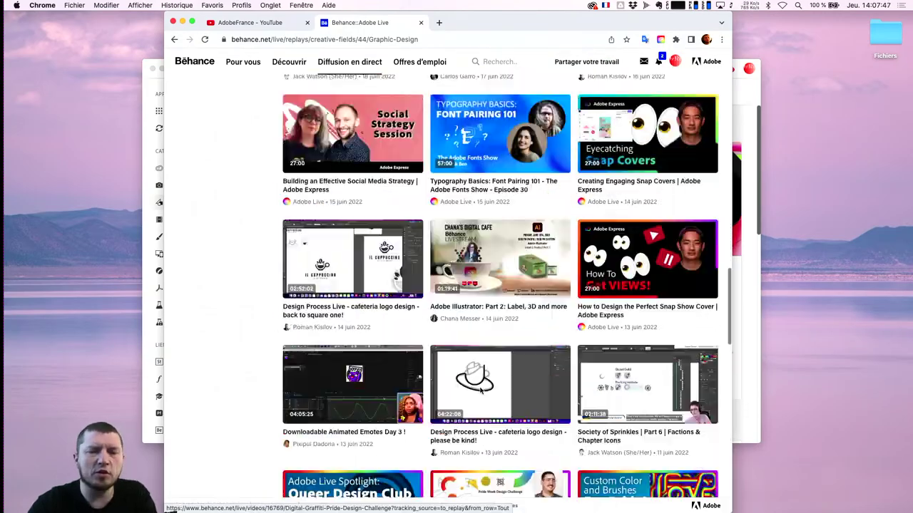
{"action": "scroll", "coordinate": [481, 391], "scroll_direction": "up", "scroll_amount": 15}
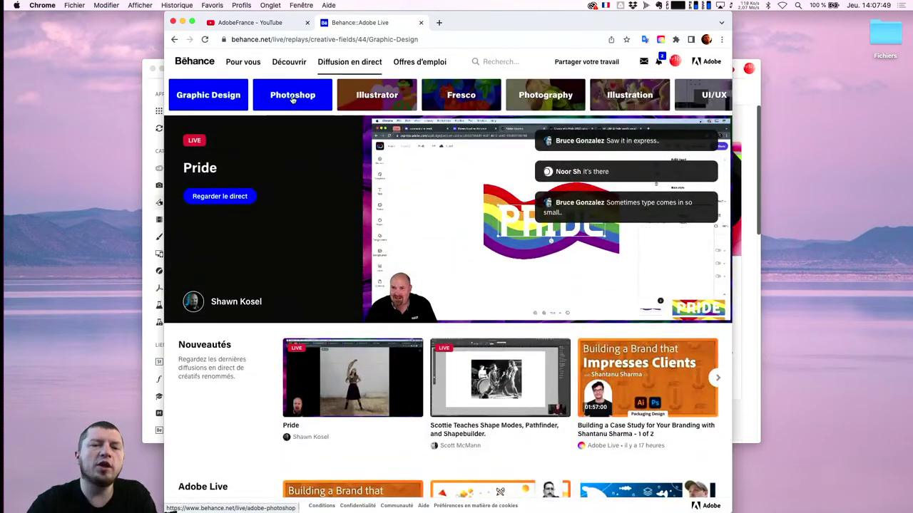
Step: Move on to the Fresco live-streams page and browse its Nouveautés and Tout videos
{"action": "left_click", "coordinate": [292, 100]}
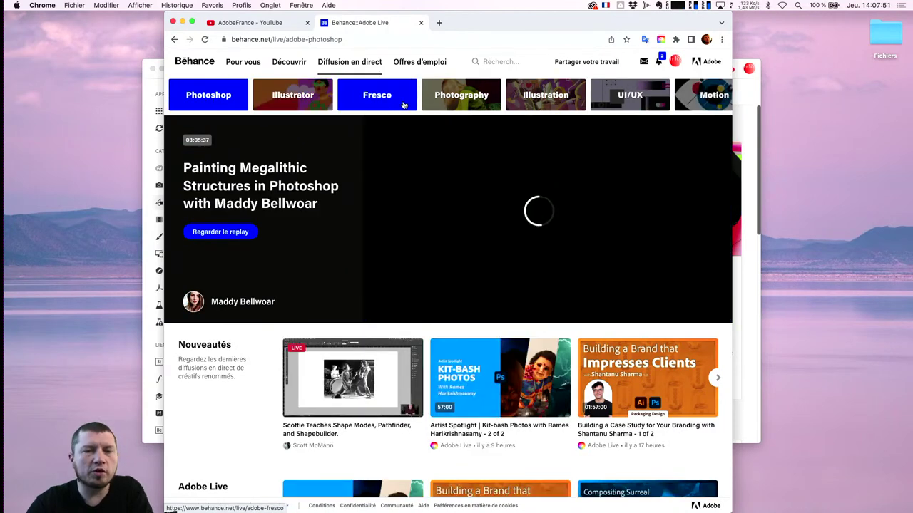
{"action": "left_click", "coordinate": [378, 103]}
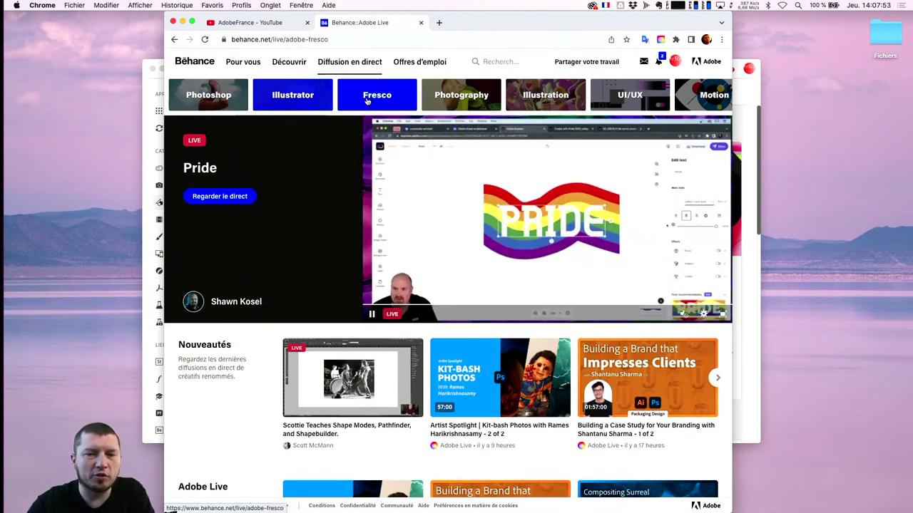
{"action": "scroll", "coordinate": [432, 469], "scroll_direction": "down", "scroll_amount": 4}
{"action": "scroll", "coordinate": [433, 469], "scroll_direction": "down", "scroll_amount": 1}
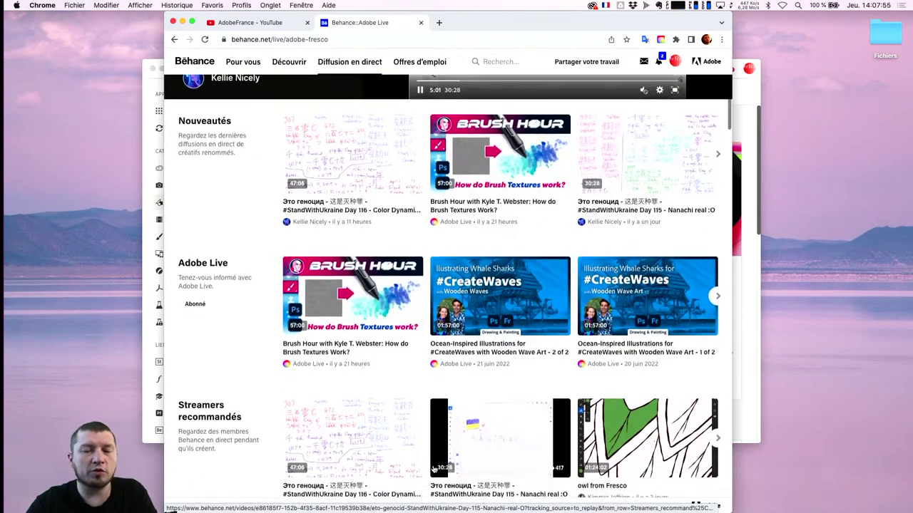
{"action": "scroll", "coordinate": [433, 469], "scroll_direction": "down", "scroll_amount": 3}
{"action": "scroll", "coordinate": [432, 469], "scroll_direction": "down", "scroll_amount": 3}
{"action": "scroll", "coordinate": [433, 468], "scroll_direction": "down", "scroll_amount": 2}
{"action": "scroll", "coordinate": [433, 468], "scroll_direction": "down", "scroll_amount": 4}
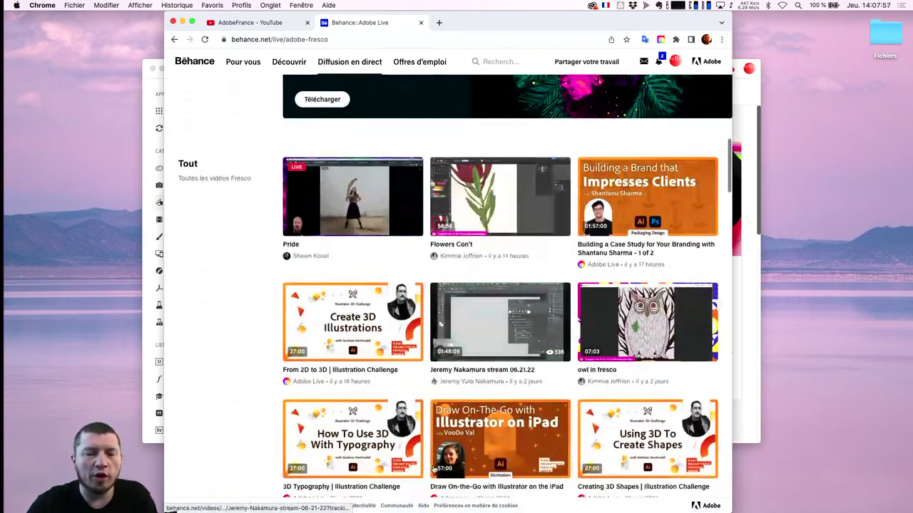
{"action": "scroll", "coordinate": [433, 468], "scroll_direction": "down", "scroll_amount": 1}
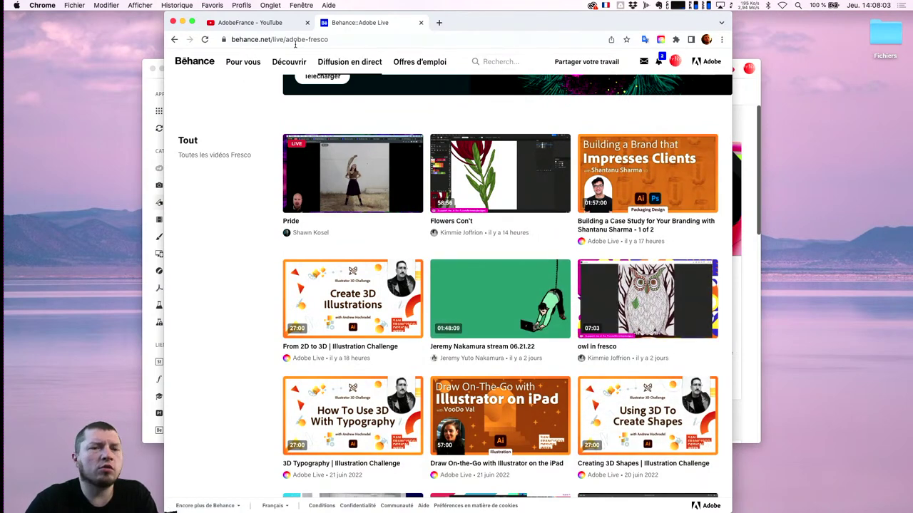
{"action": "scroll", "coordinate": [264, 221], "scroll_direction": "up", "scroll_amount": 1}
{"action": "scroll", "coordinate": [261, 207], "scroll_direction": "up", "scroll_amount": 3}
{"action": "scroll", "coordinate": [261, 206], "scroll_direction": "up", "scroll_amount": 3}
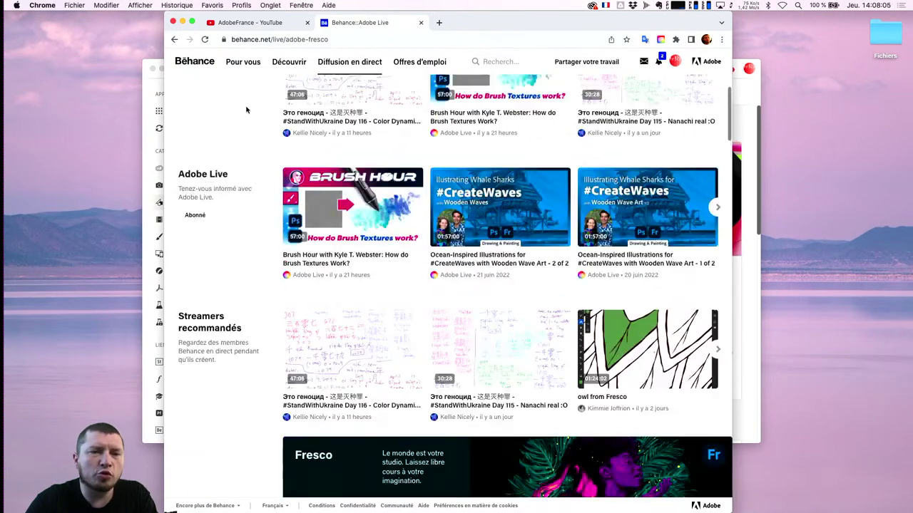
{"action": "scroll", "coordinate": [261, 207], "scroll_direction": "up", "scroll_amount": 4}
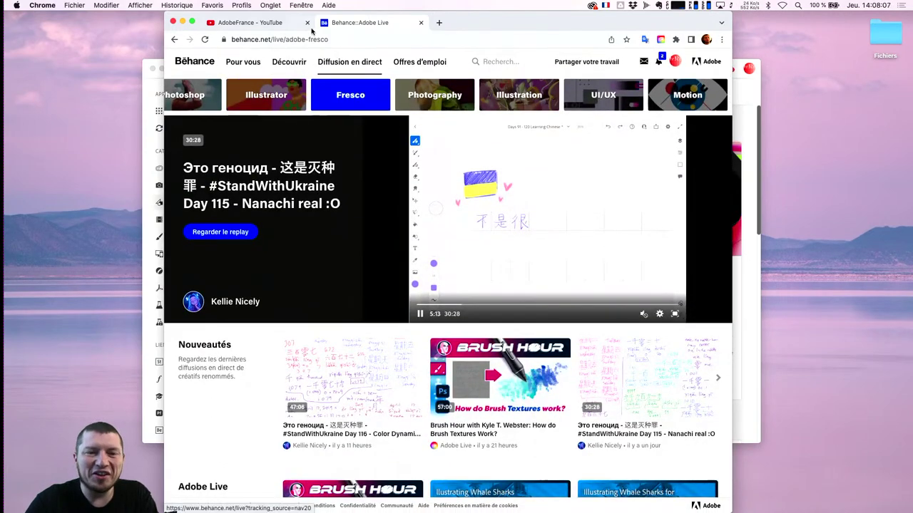
Step: Load the French Adobe Live page by replacing 'adobe-fresco' with 'fr', then scroll its rows
{"action": "left_click_drag", "start_coordinate": [286, 39], "coordinate": [328, 39]}
{"action": "type", "text": "fr"}
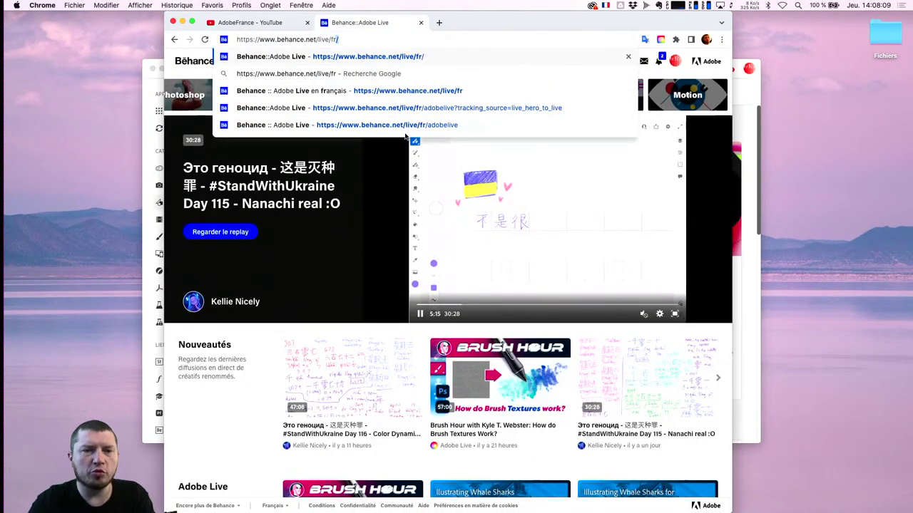
{"action": "key", "text": "Return"}
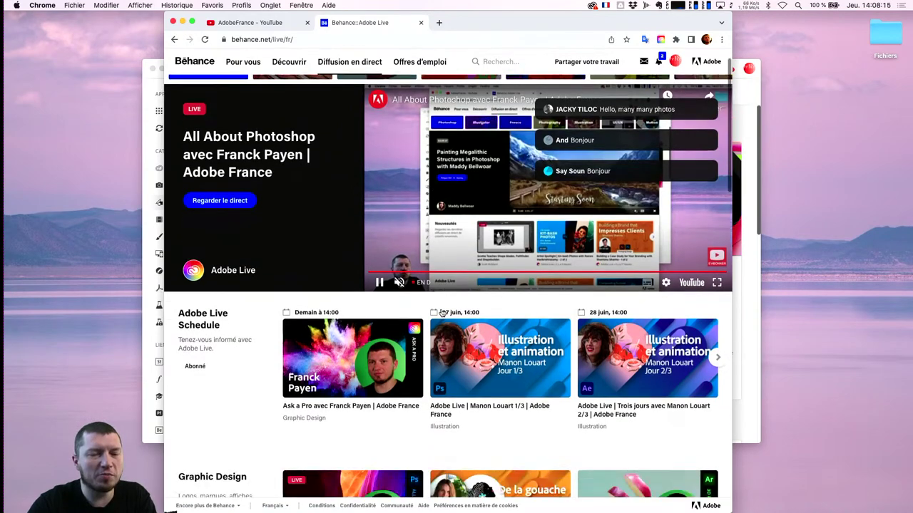
{"action": "scroll", "coordinate": [440, 311], "scroll_direction": "down", "scroll_amount": 5}
{"action": "scroll", "coordinate": [439, 312], "scroll_direction": "down", "scroll_amount": 1}
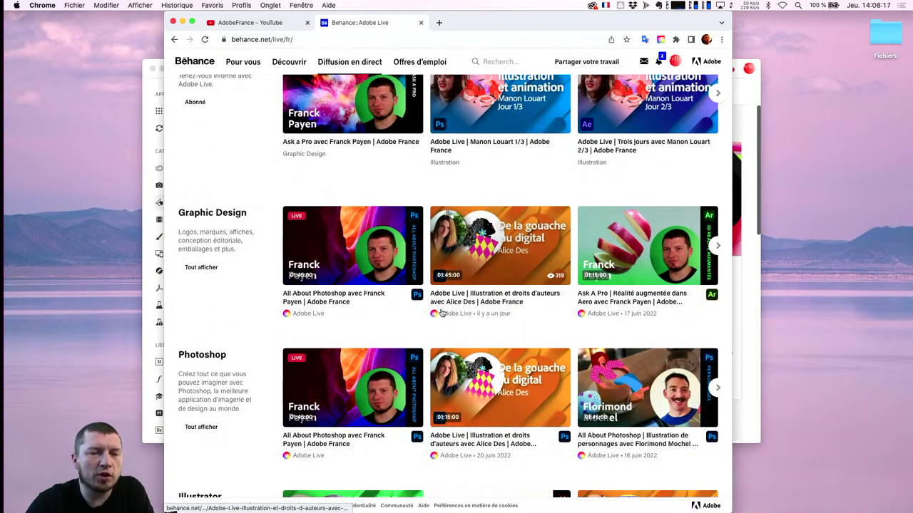
{"action": "scroll", "coordinate": [440, 312], "scroll_direction": "down", "scroll_amount": 2}
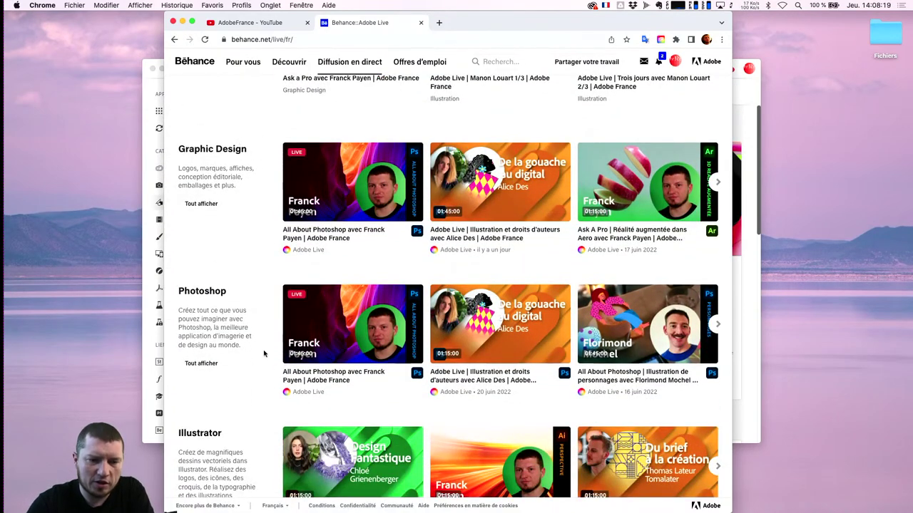
{"action": "scroll", "coordinate": [265, 350], "scroll_direction": "down", "scroll_amount": 5}
{"action": "scroll", "coordinate": [277, 371], "scroll_direction": "down", "scroll_amount": 2}
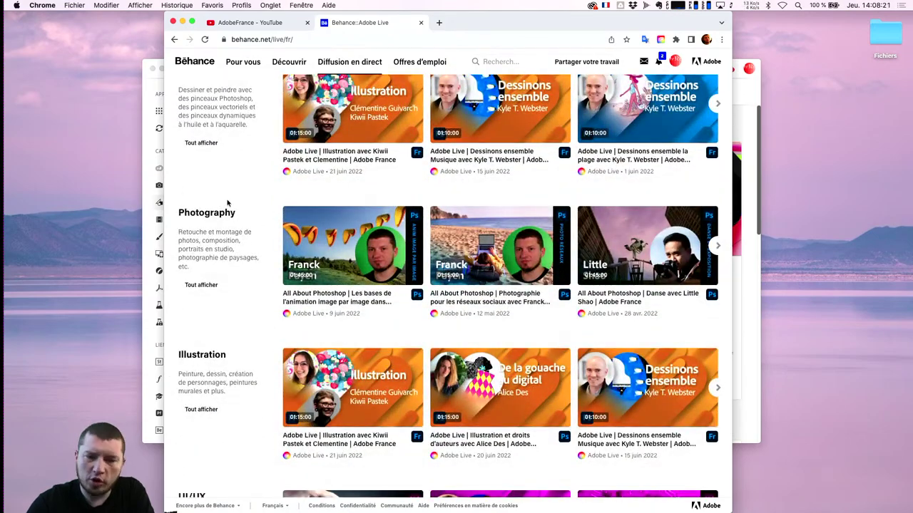
{"action": "scroll", "coordinate": [226, 200], "scroll_direction": "down", "scroll_amount": 7}
{"action": "scroll", "coordinate": [226, 199], "scroll_direction": "down", "scroll_amount": 2}
{"action": "scroll", "coordinate": [255, 115], "scroll_direction": "up", "scroll_amount": 1}
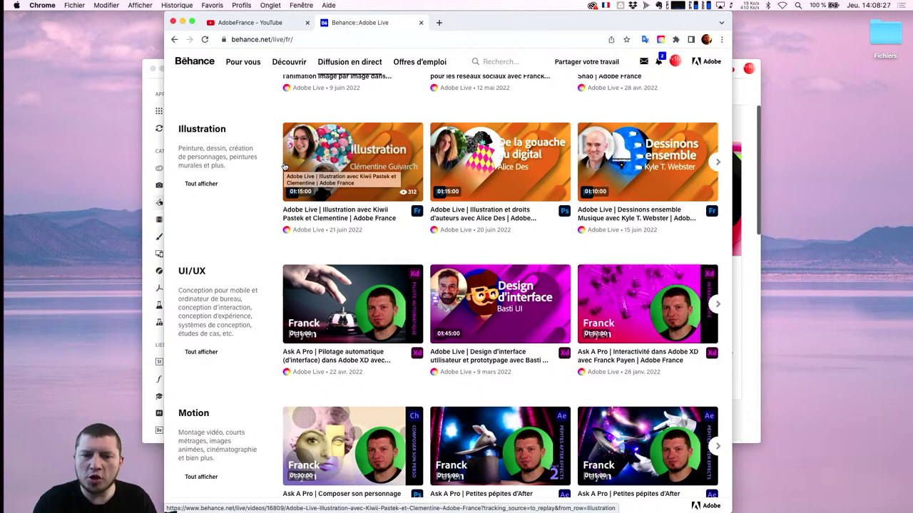
{"action": "scroll", "coordinate": [399, 286], "scroll_direction": "down", "scroll_amount": 2}
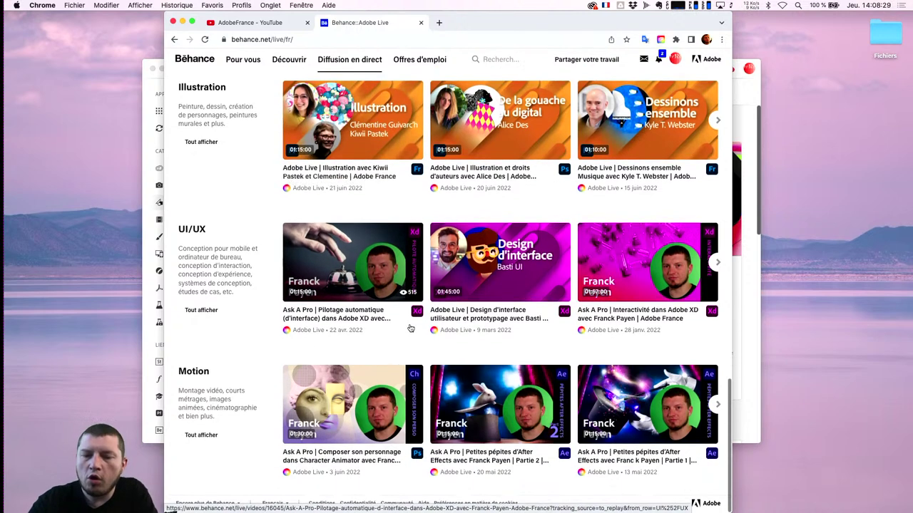
{"action": "scroll", "coordinate": [410, 328], "scroll_direction": "up", "scroll_amount": 2}
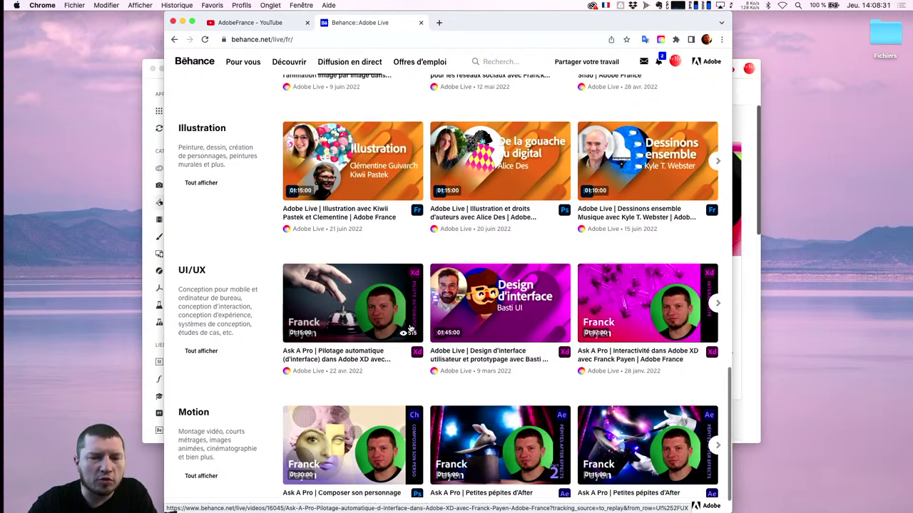
{"action": "scroll", "coordinate": [410, 328], "scroll_direction": "up", "scroll_amount": 2}
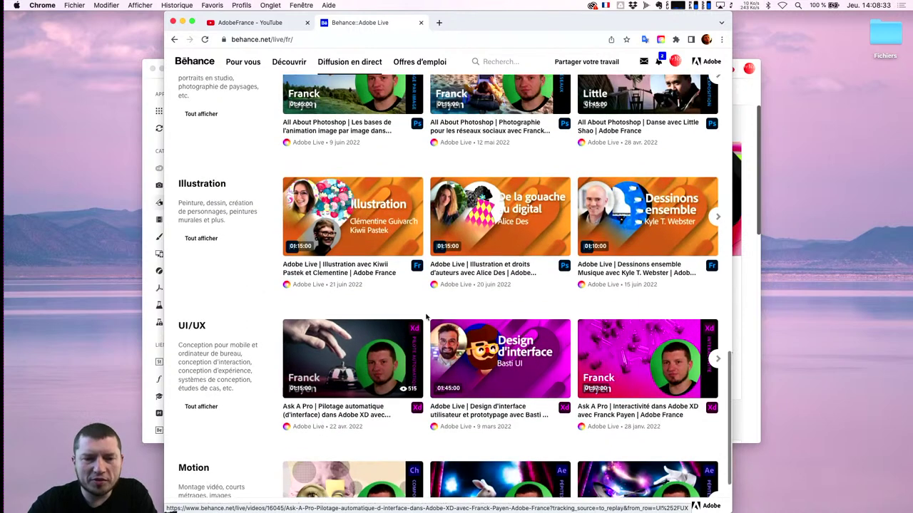
{"action": "scroll", "coordinate": [249, 334], "scroll_direction": "down", "scroll_amount": 3}
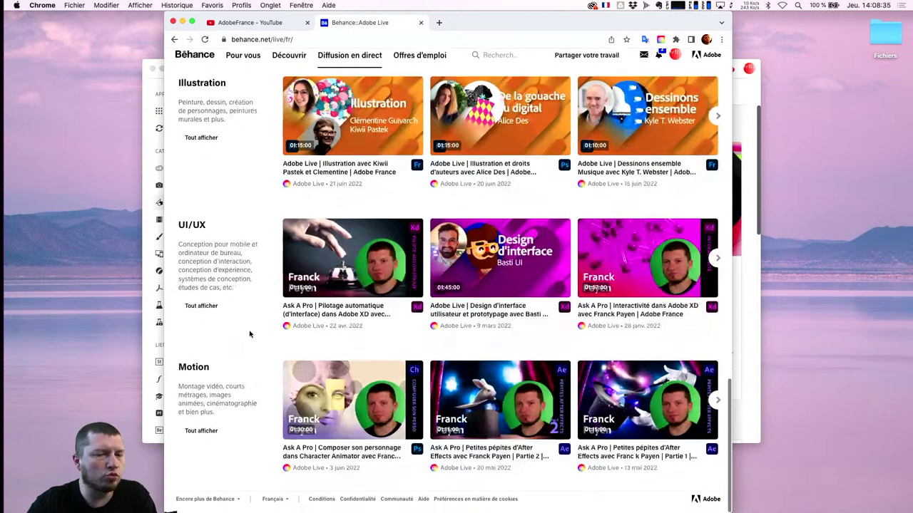
{"action": "scroll", "coordinate": [250, 333], "scroll_direction": "up", "scroll_amount": 2}
{"action": "scroll", "coordinate": [250, 331], "scroll_direction": "up", "scroll_amount": 1}
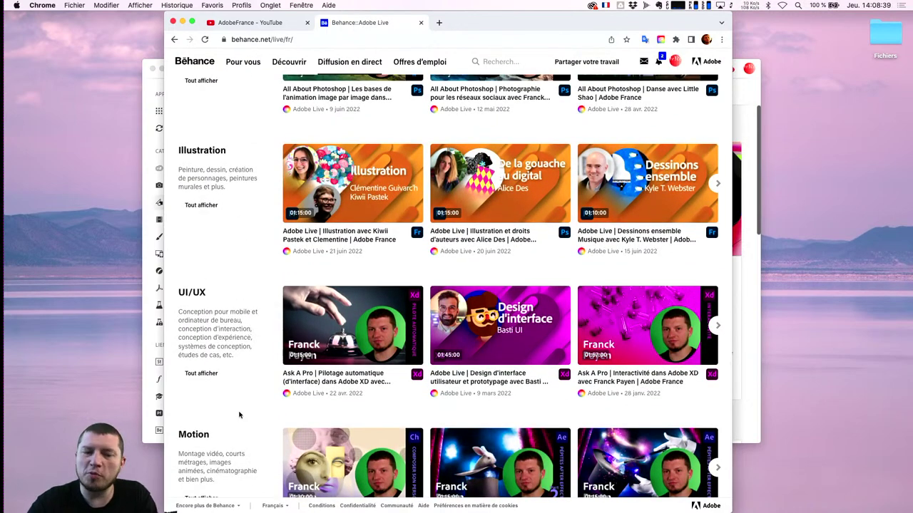
{"action": "scroll", "coordinate": [238, 415], "scroll_direction": "down", "scroll_amount": 3}
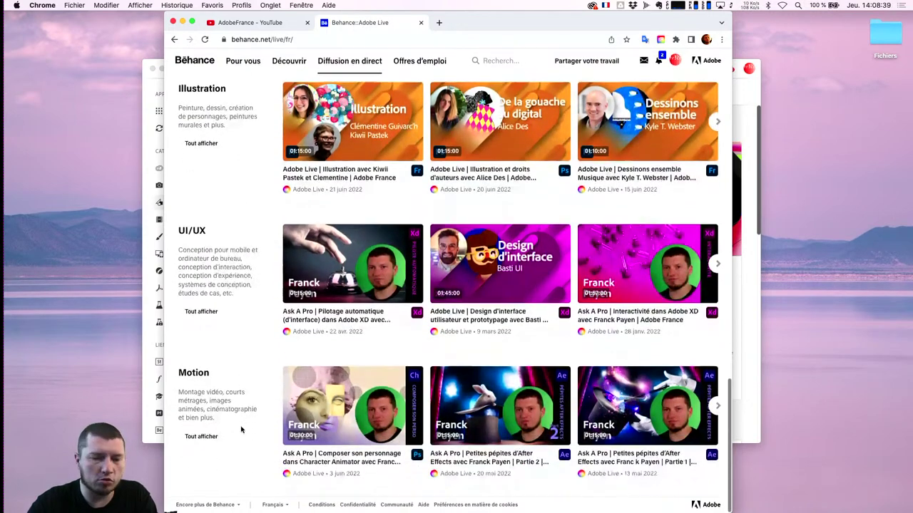
Step: Show the next videos in the Motion row and return to the page top
{"action": "left_click", "coordinate": [719, 408]}
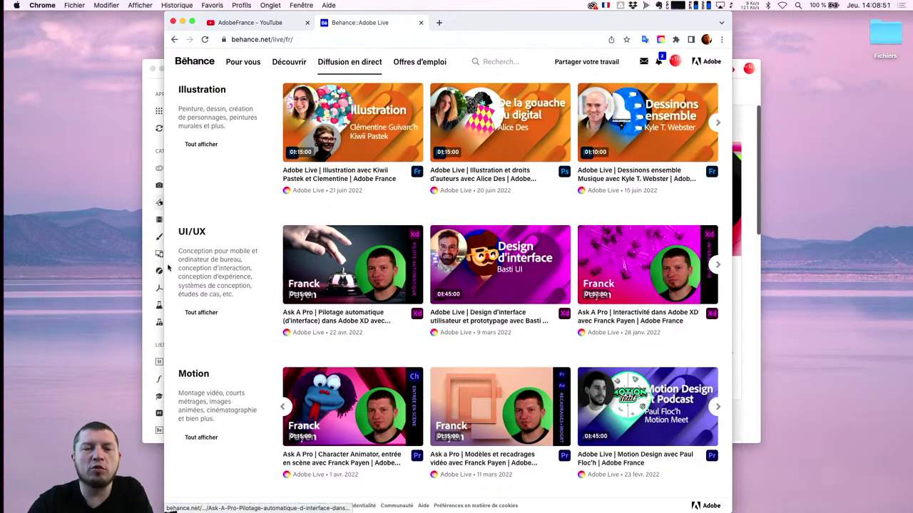
{"action": "scroll", "coordinate": [247, 249], "scroll_direction": "up", "scroll_amount": 1}
{"action": "scroll", "coordinate": [247, 249], "scroll_direction": "up", "scroll_amount": 10}
{"action": "scroll", "coordinate": [247, 249], "scroll_direction": "up", "scroll_amount": 3}
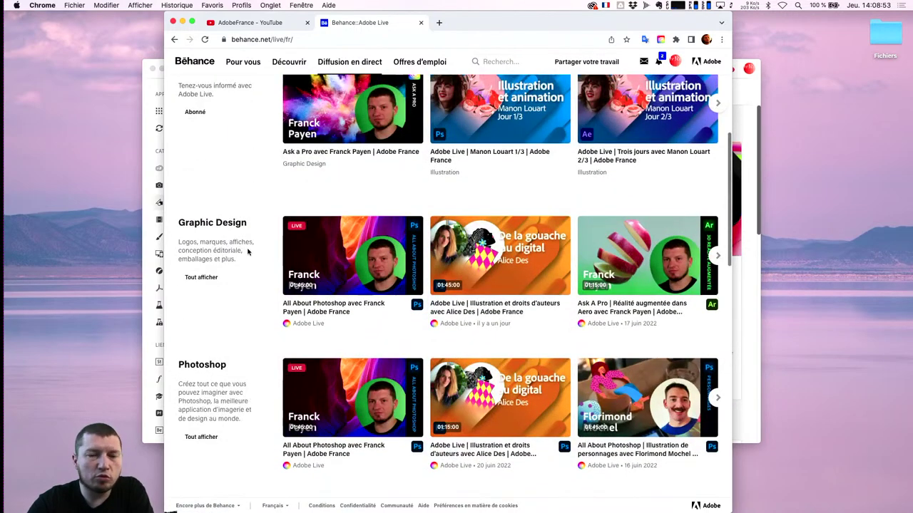
{"action": "scroll", "coordinate": [247, 251], "scroll_direction": "up", "scroll_amount": 2}
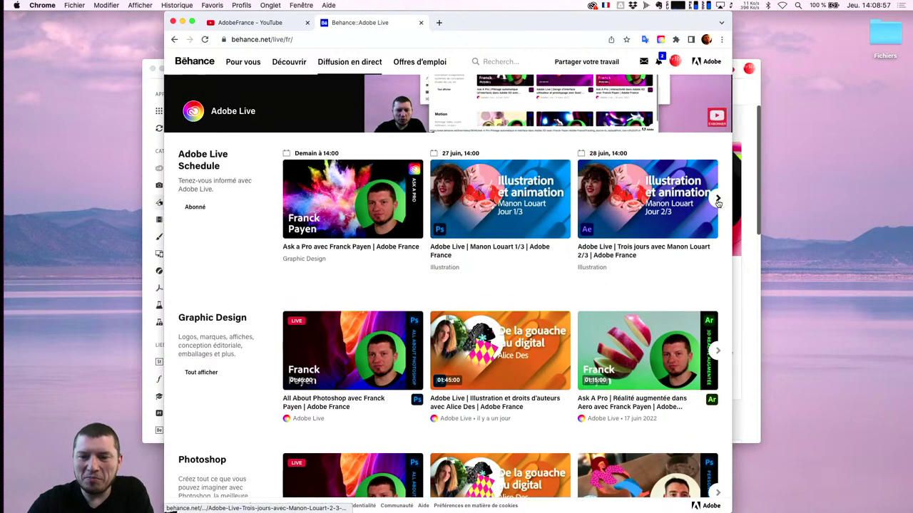
{"action": "mouse_move", "coordinate": [648, 214]}
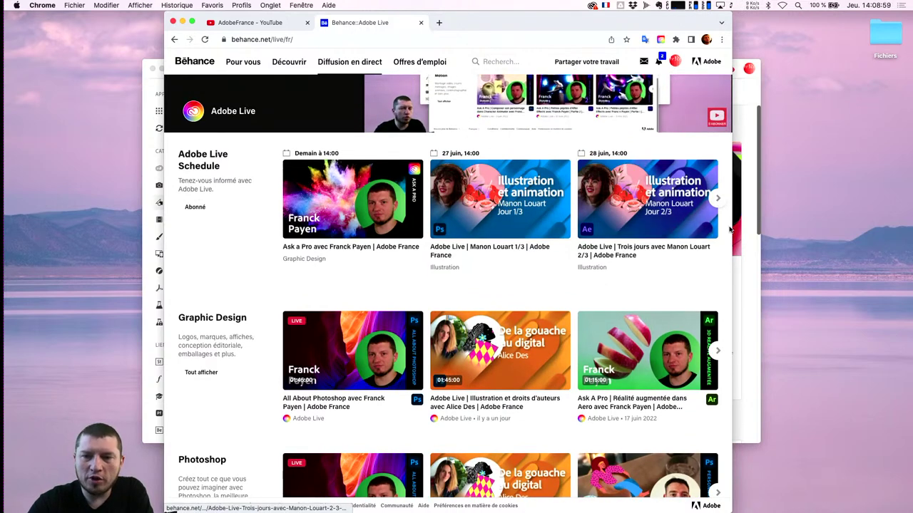
Step: Widen Chrome to four video columns and show the 29 juin–1 juillet schedule sessions
{"action": "left_click_drag", "start_coordinate": [755, 226], "coordinate": [827, 226]}
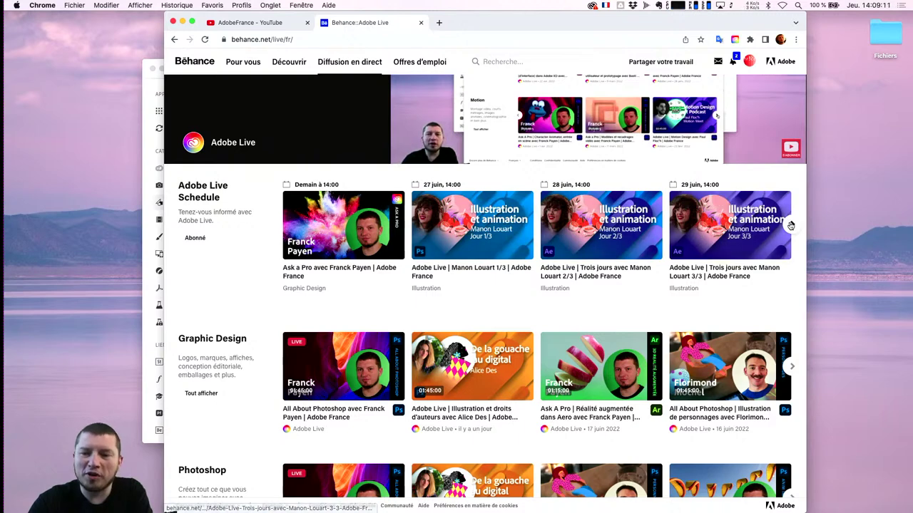
{"action": "left_click", "coordinate": [791, 224]}
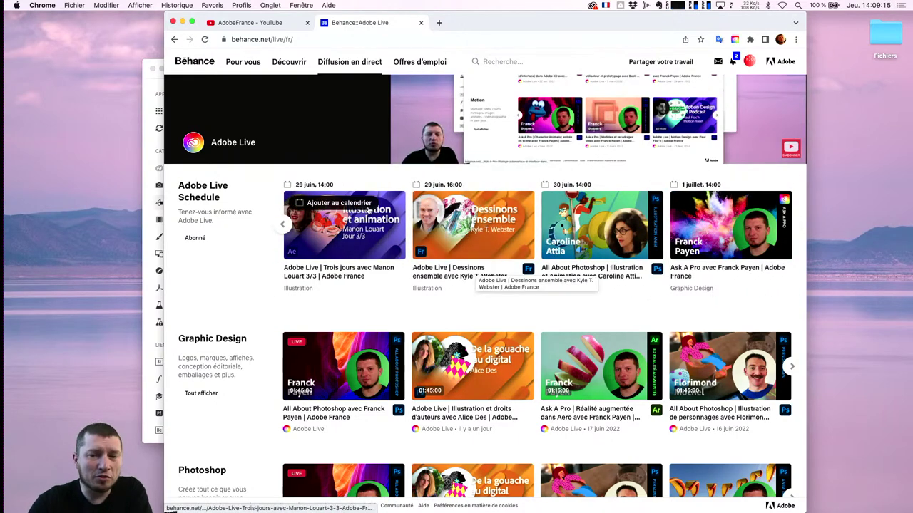
{"action": "mouse_move", "coordinate": [472, 225]}
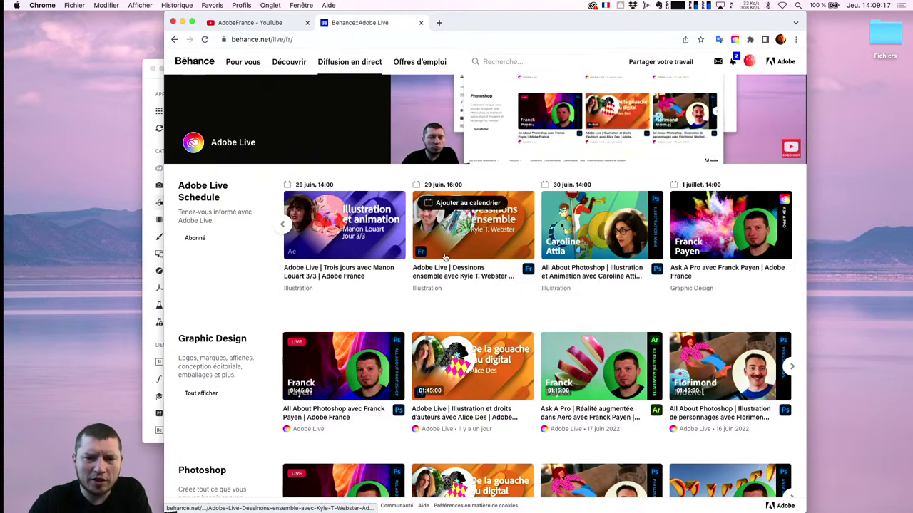
{"action": "mouse_move", "coordinate": [601, 225]}
{"action": "left_click", "coordinate": [583, 203]}
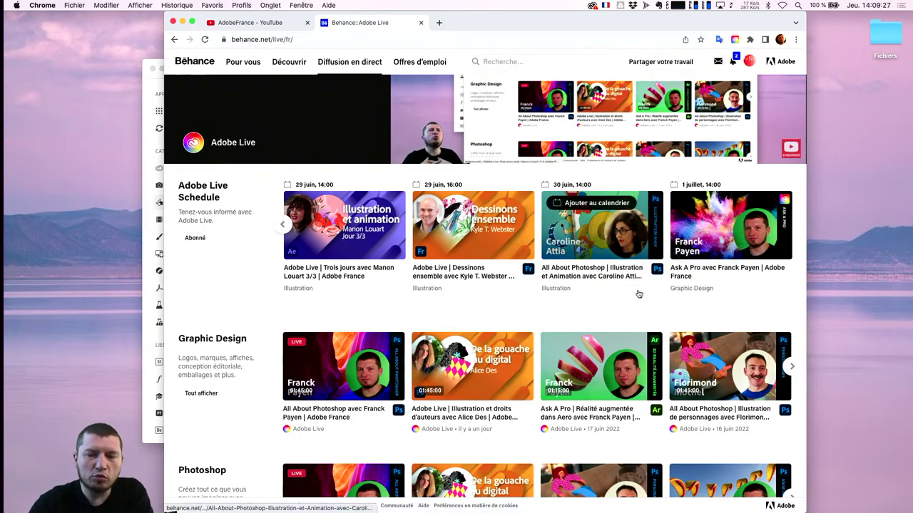
Step: Page the Photoshop row forward two sets of videos, then back to its first cards
{"action": "scroll", "coordinate": [637, 307], "scroll_direction": "down", "scroll_amount": 3}
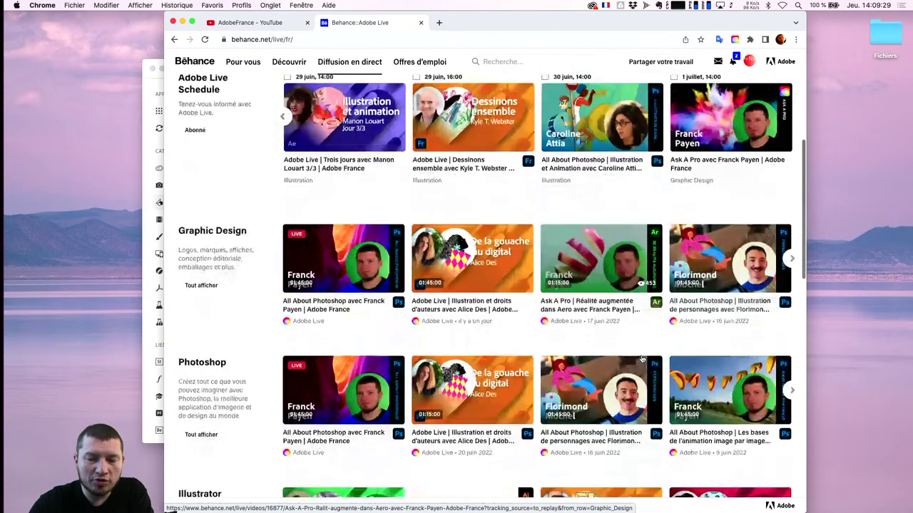
{"action": "scroll", "coordinate": [631, 357], "scroll_direction": "down", "scroll_amount": 1}
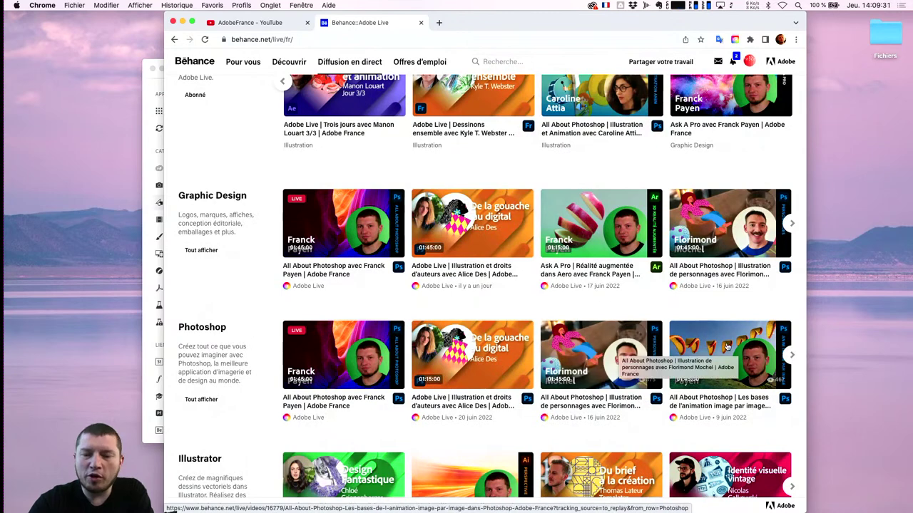
{"action": "left_click", "coordinate": [792, 356]}
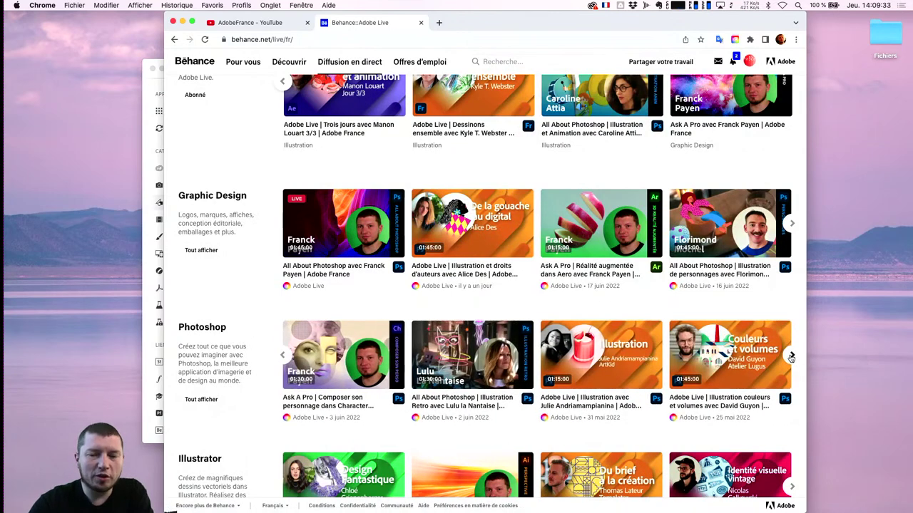
{"action": "left_click", "coordinate": [791, 353]}
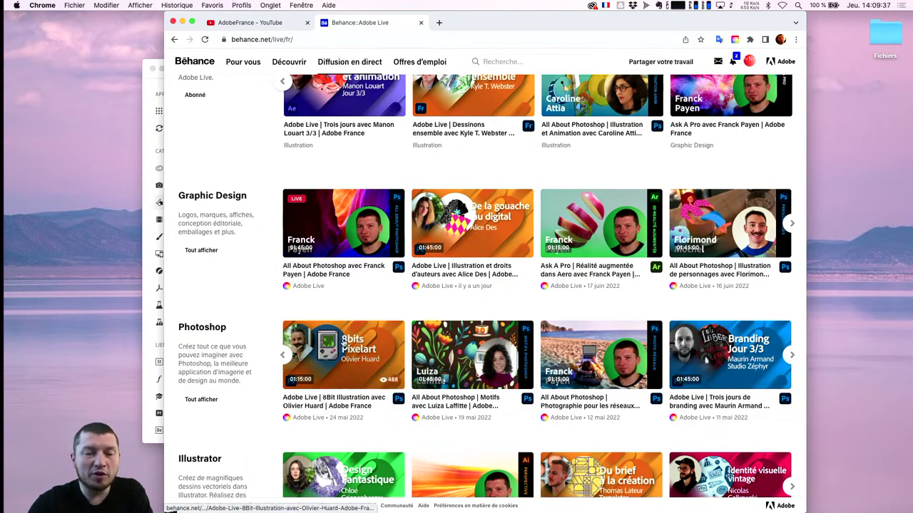
{"action": "left_click", "coordinate": [282, 355]}
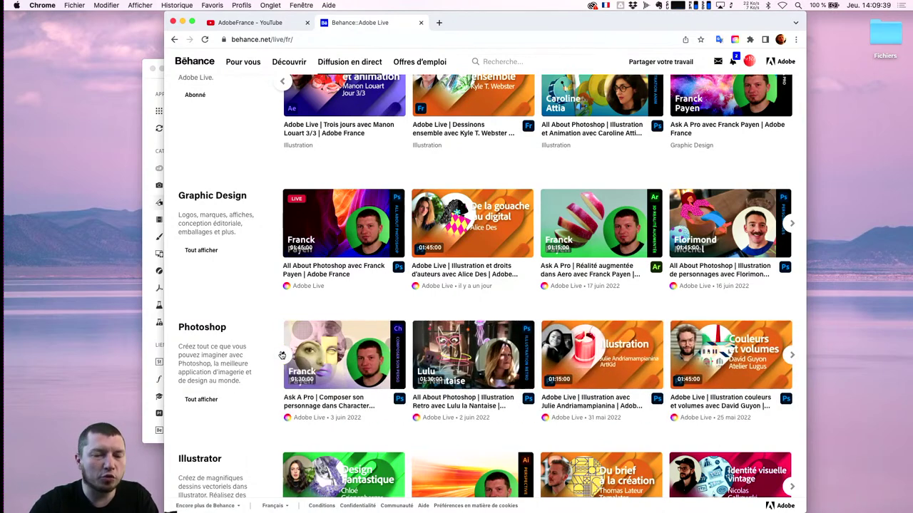
{"action": "left_click", "coordinate": [283, 355]}
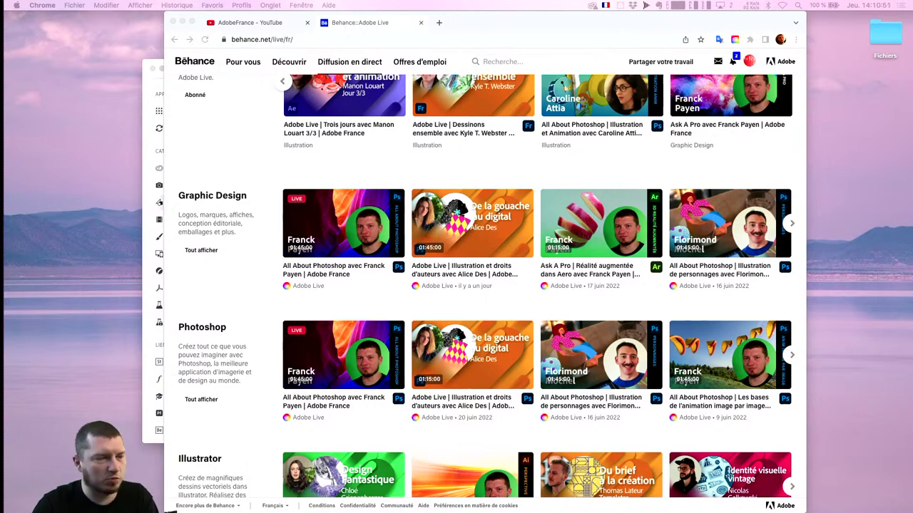
Step: Zoom the Behance page in twice for viewers, then back to normal size
{"action": "key", "text": "super+plus"}
{"action": "key", "text": "super+plus"}
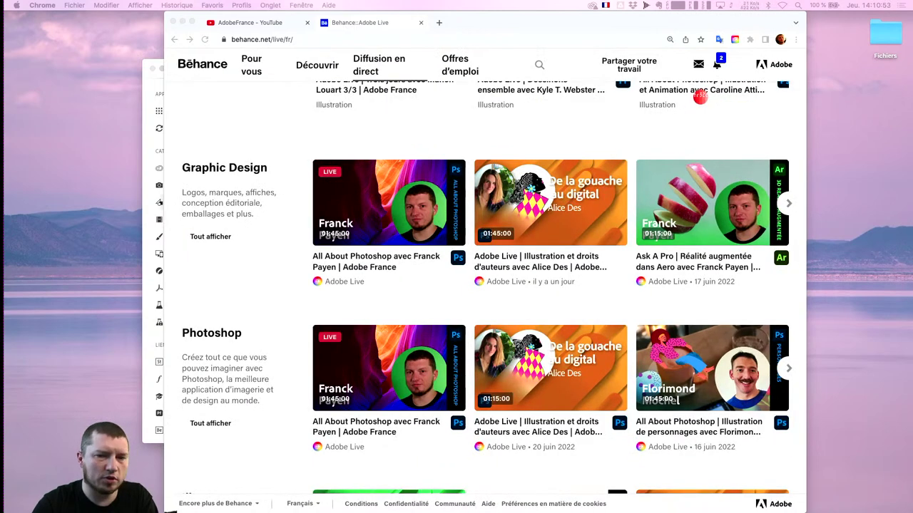
{"action": "key", "text": "super+plus"}
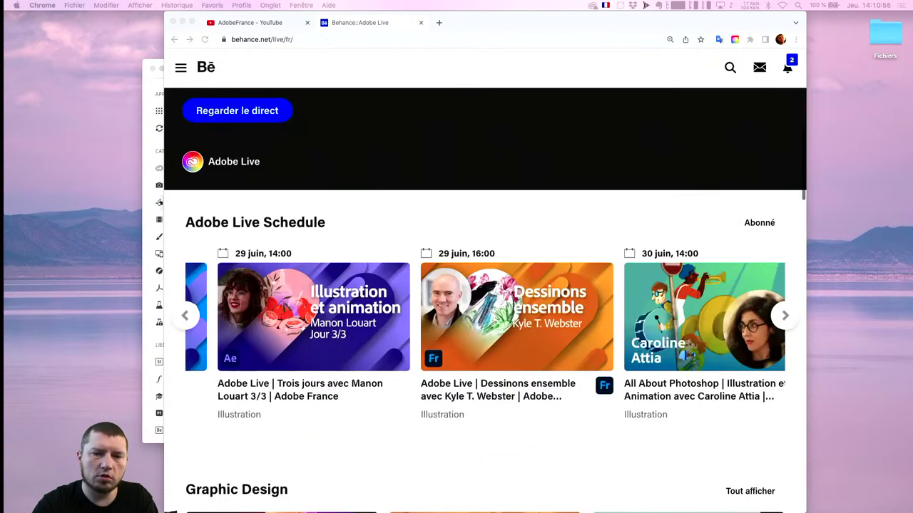
{"action": "key", "text": "super+minus"}
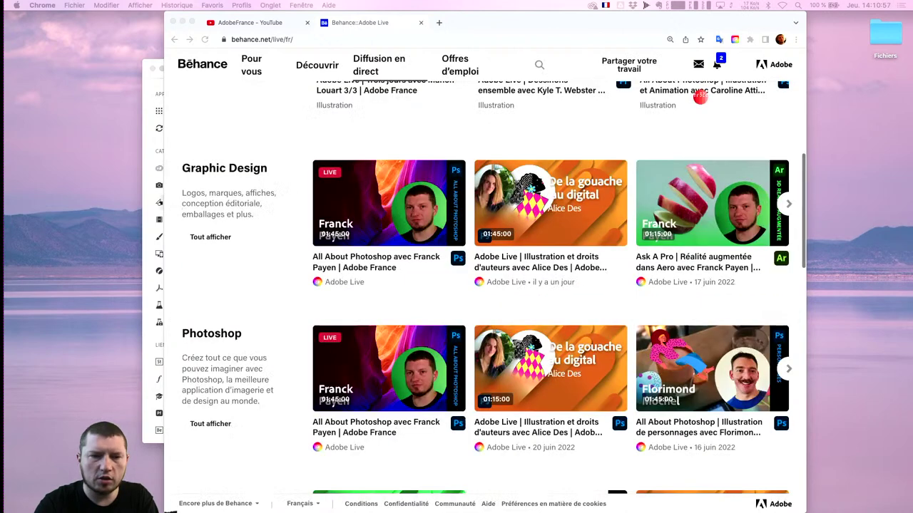
{"action": "key", "text": "super+minus"}
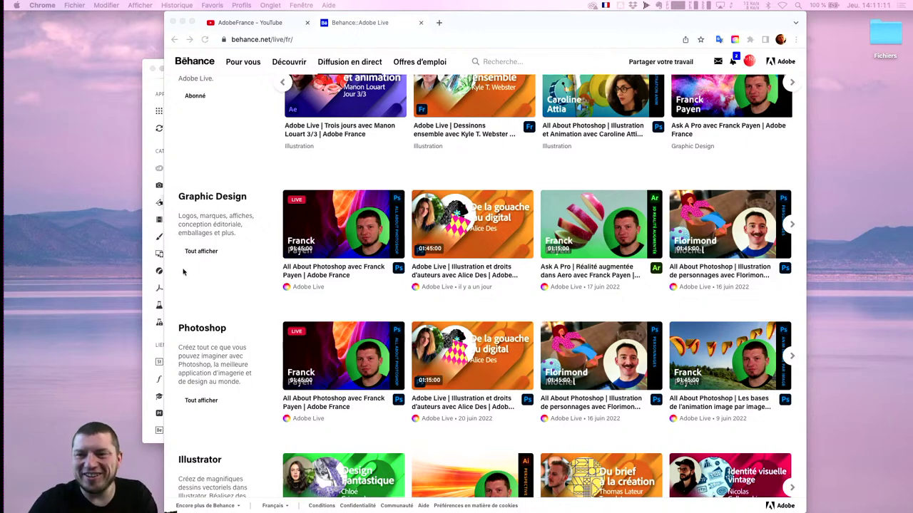
Step: Minimize the browser so Creative Cloud's Design graphique listings are showing
{"action": "left_click", "coordinate": [237, 165]}
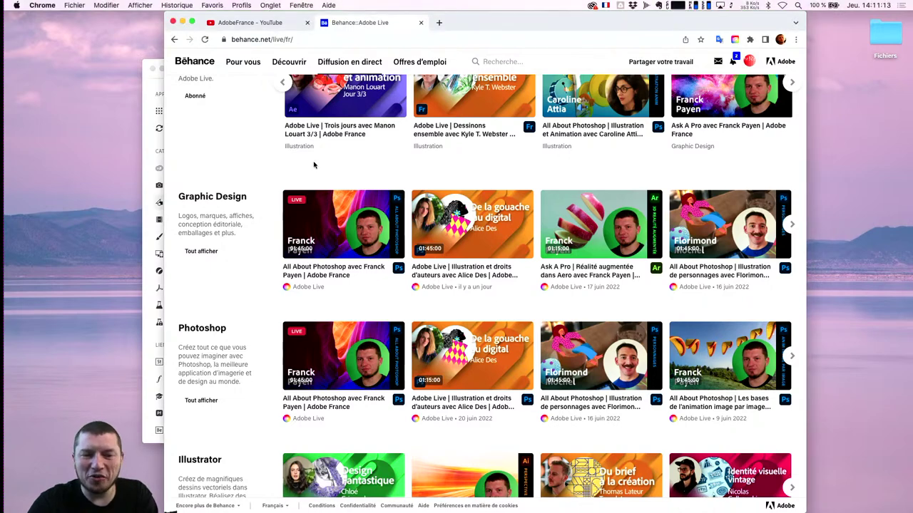
{"action": "key", "text": "super+h"}
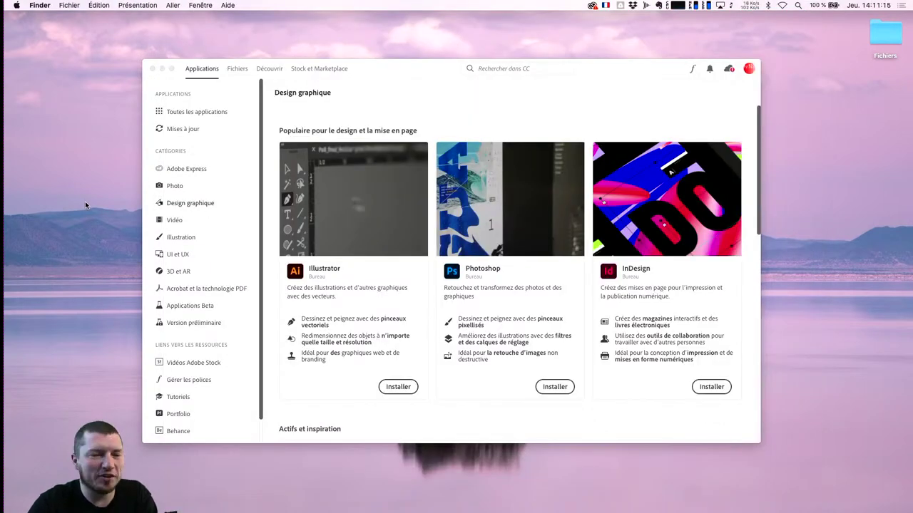
{"action": "key", "text": "super+Tab"}
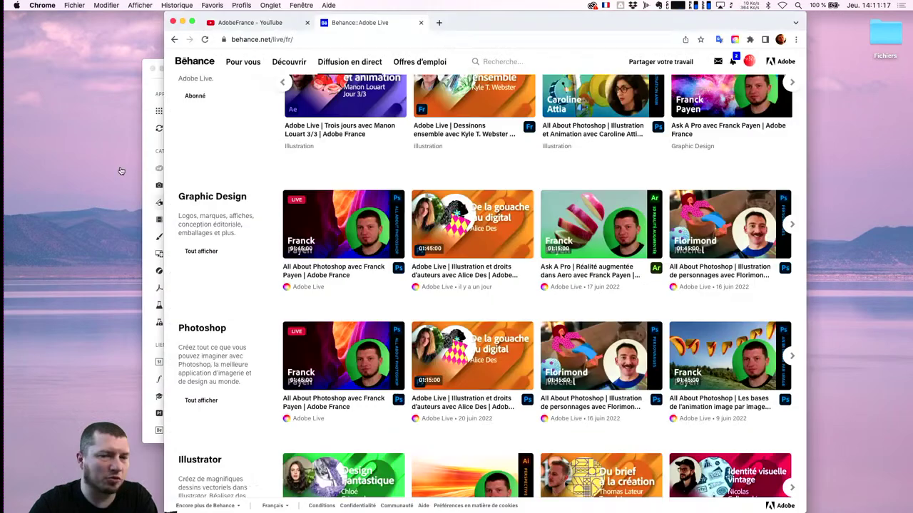
{"action": "double_click", "coordinate": [467, 28]}
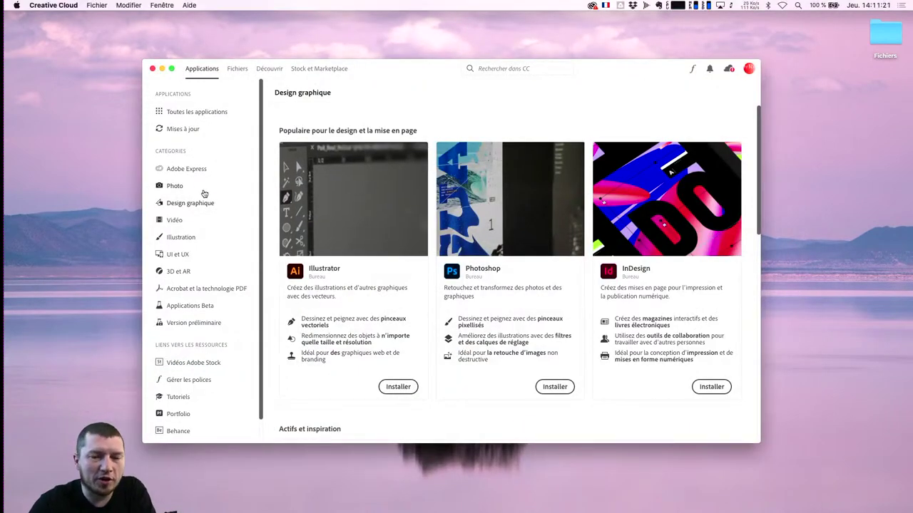
Step: Open Photoshop's Creative Cloud page and its 'Créé avec Photoshop' showcase on Behance
{"action": "left_click", "coordinate": [498, 300]}
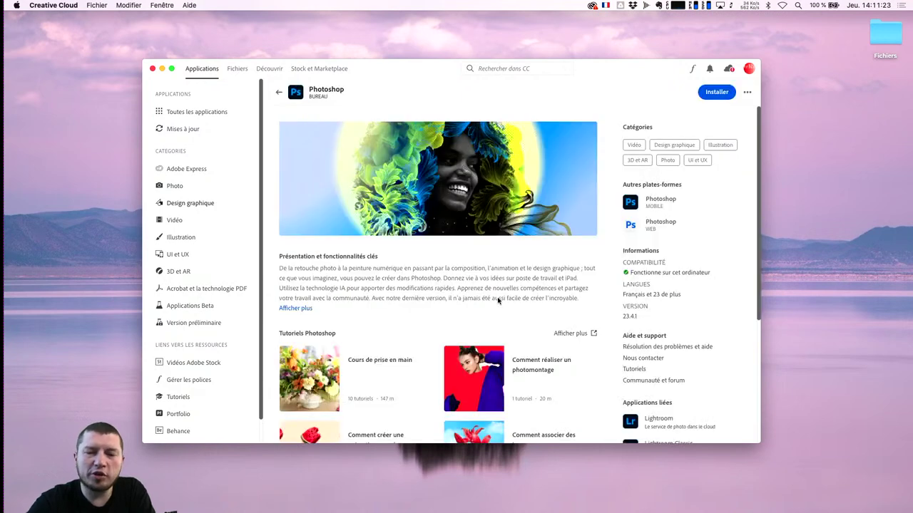
{"action": "scroll", "coordinate": [394, 287], "scroll_direction": "down", "scroll_amount": 5}
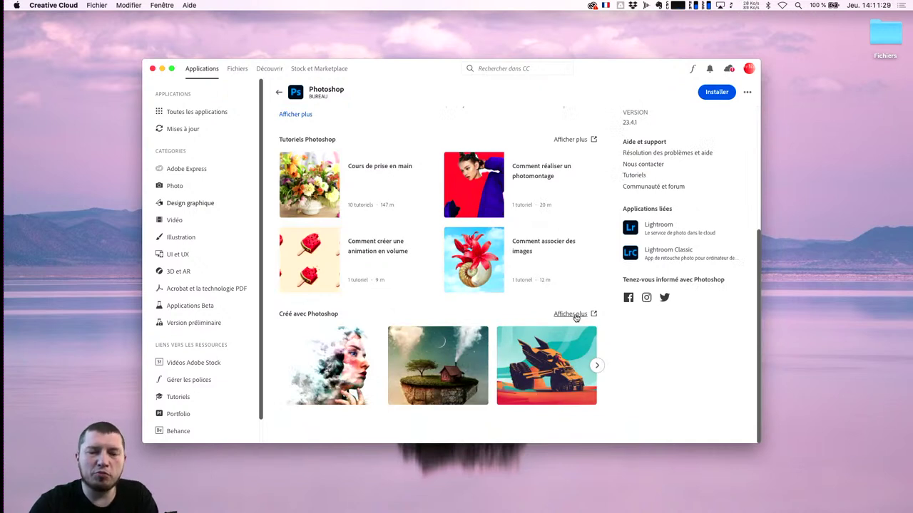
{"action": "left_click", "coordinate": [577, 315]}
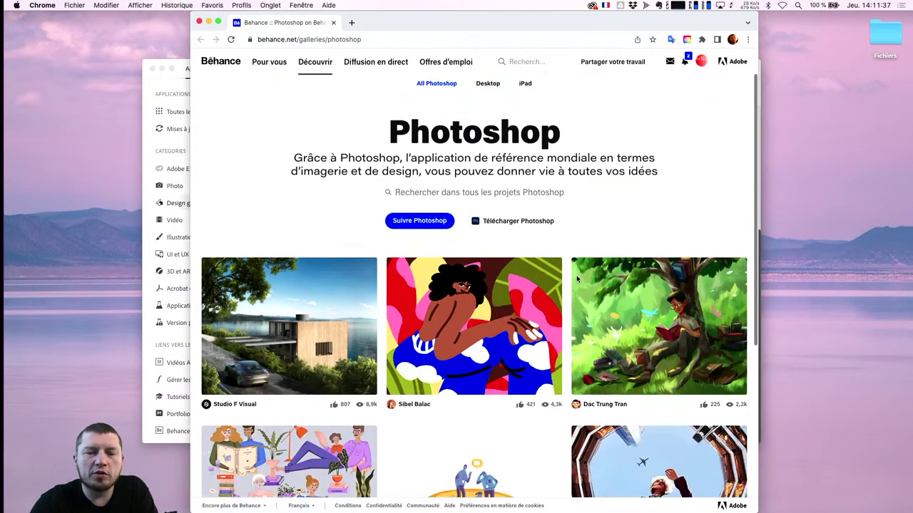
Step: Scroll through Behance's Photoshop gallery past the recommended live streams and back up
{"action": "scroll", "coordinate": [573, 291], "scroll_direction": "down", "scroll_amount": 5}
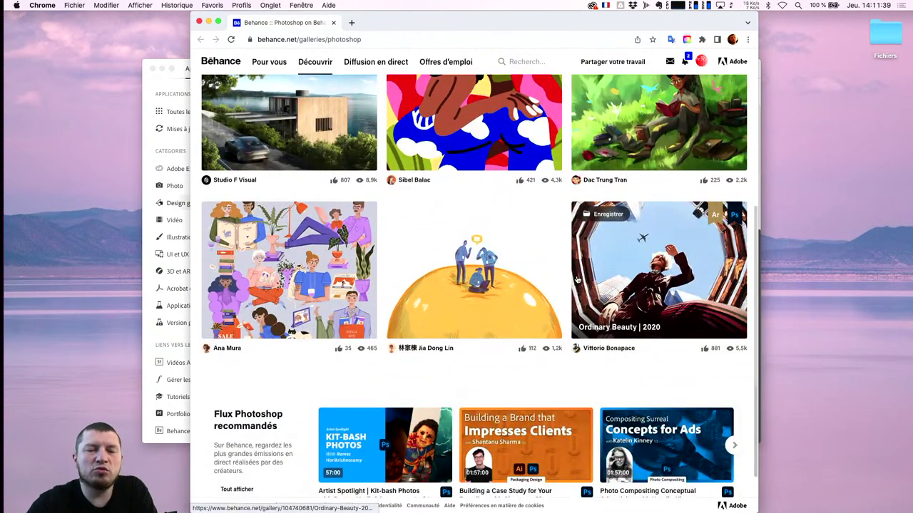
{"action": "scroll", "coordinate": [577, 280], "scroll_direction": "up", "scroll_amount": 1}
{"action": "scroll", "coordinate": [576, 280], "scroll_direction": "up", "scroll_amount": 1}
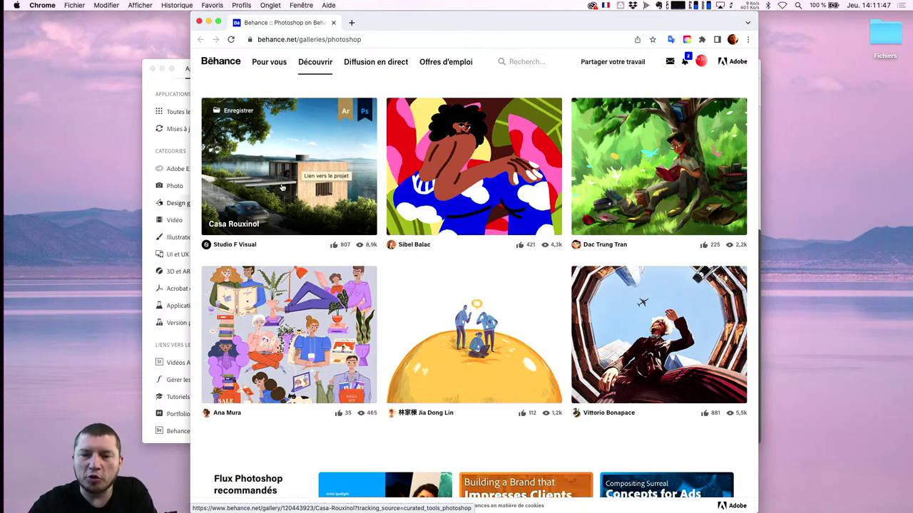
{"action": "scroll", "coordinate": [323, 199], "scroll_direction": "down", "scroll_amount": 1}
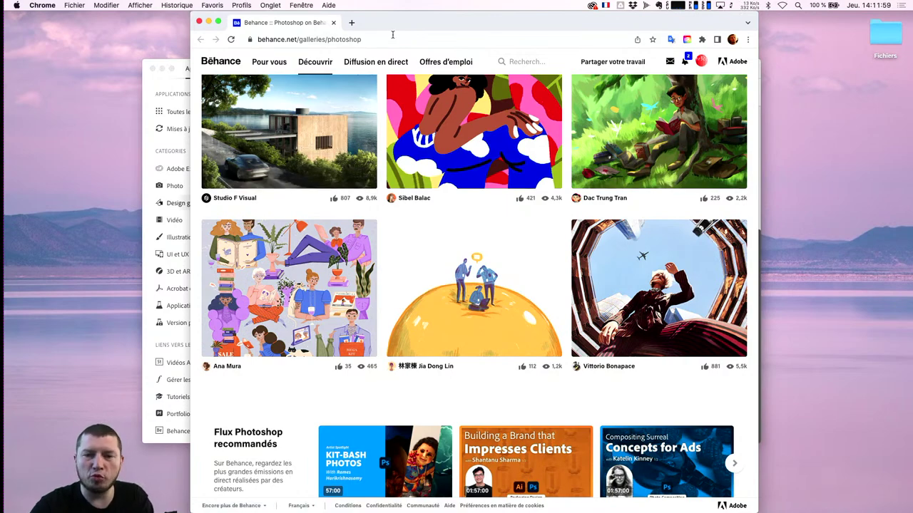
{"action": "scroll", "coordinate": [431, 127], "scroll_direction": "down", "scroll_amount": 2}
{"action": "scroll", "coordinate": [431, 127], "scroll_direction": "up", "scroll_amount": 2}
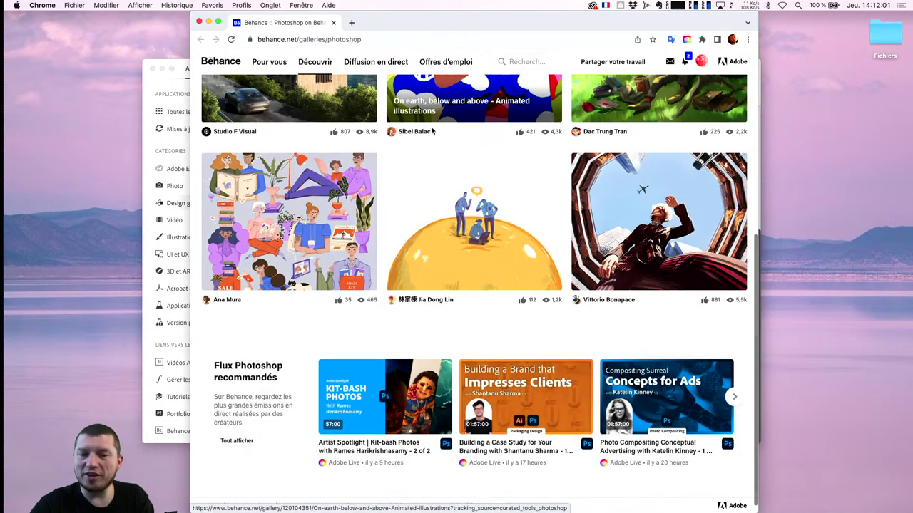
{"action": "scroll", "coordinate": [431, 128], "scroll_direction": "up", "scroll_amount": 3}
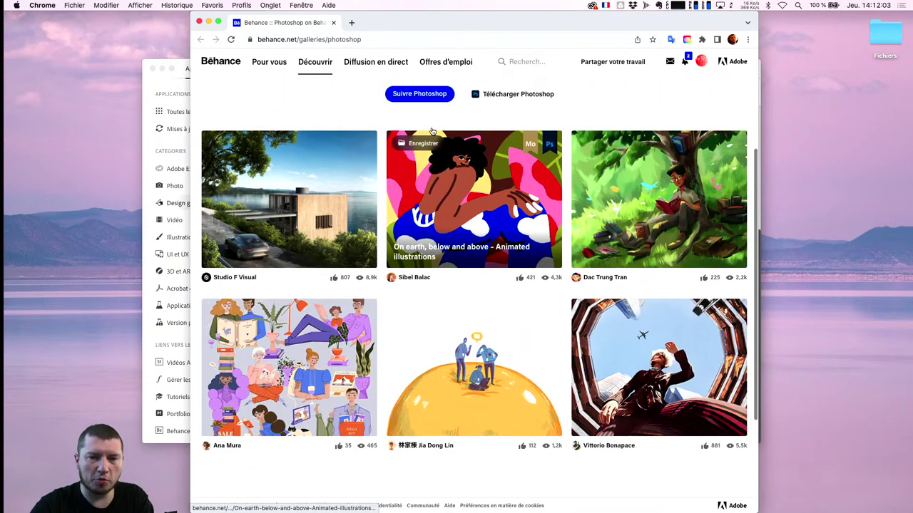
{"action": "scroll", "coordinate": [572, 270], "scroll_direction": "down", "scroll_amount": 2}
{"action": "scroll", "coordinate": [572, 270], "scroll_direction": "down", "scroll_amount": 10}
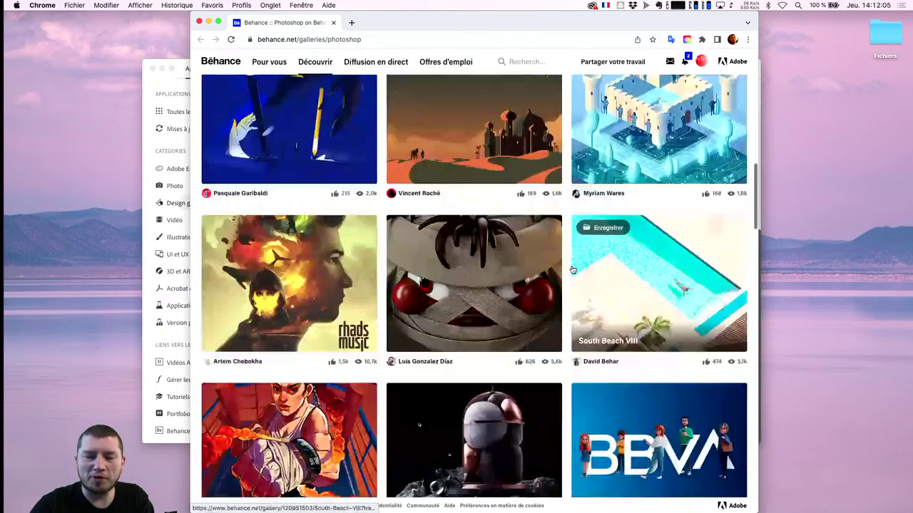
{"action": "scroll", "coordinate": [572, 270], "scroll_direction": "up", "scroll_amount": 1}
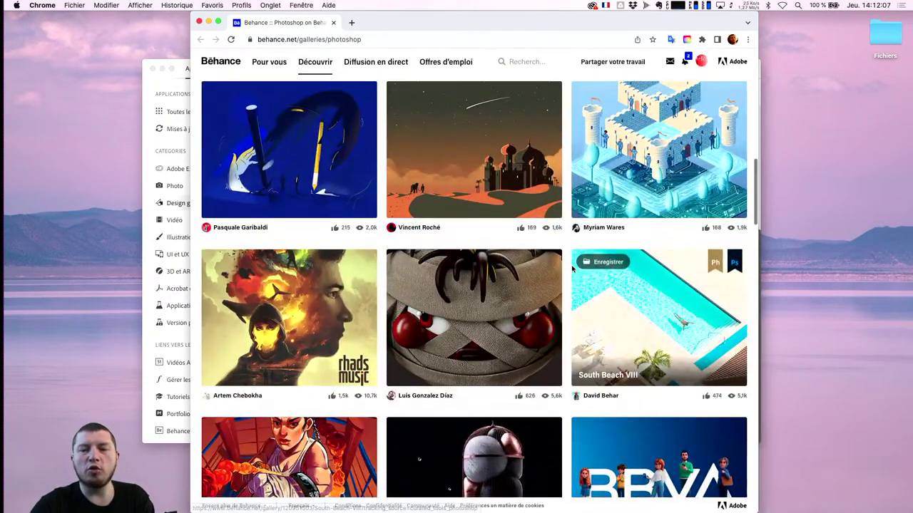
{"action": "scroll", "coordinate": [572, 270], "scroll_direction": "down", "scroll_amount": 1}
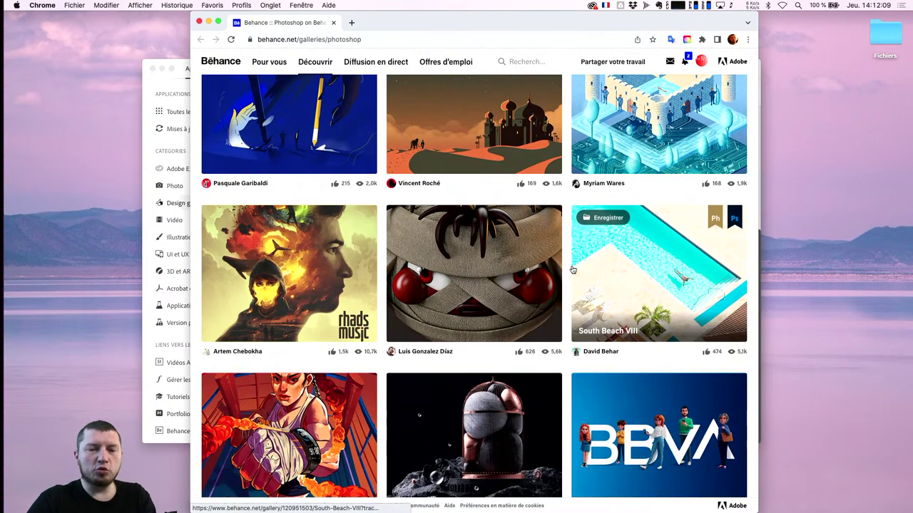
{"action": "scroll", "coordinate": [470, 401], "scroll_direction": "down", "scroll_amount": 1}
{"action": "scroll", "coordinate": [470, 401], "scroll_direction": "down", "scroll_amount": 3}
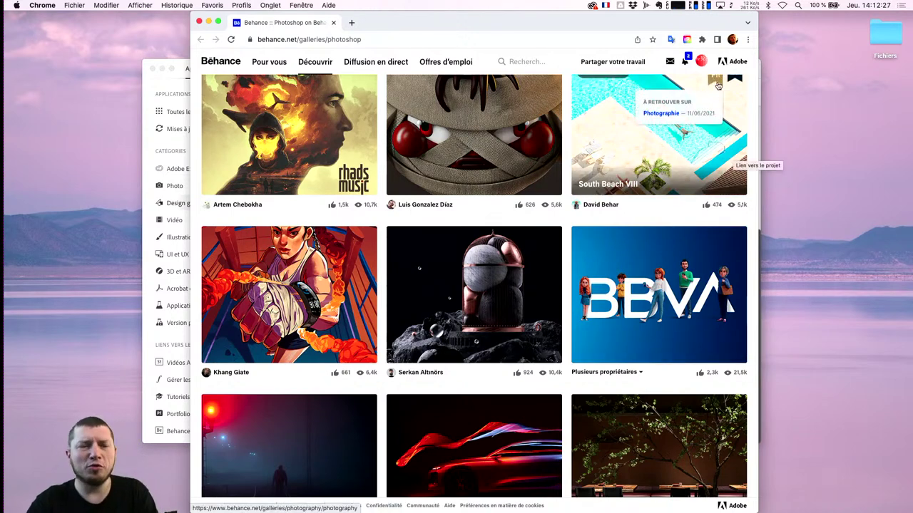
{"action": "mouse_move", "coordinate": [715, 80]}
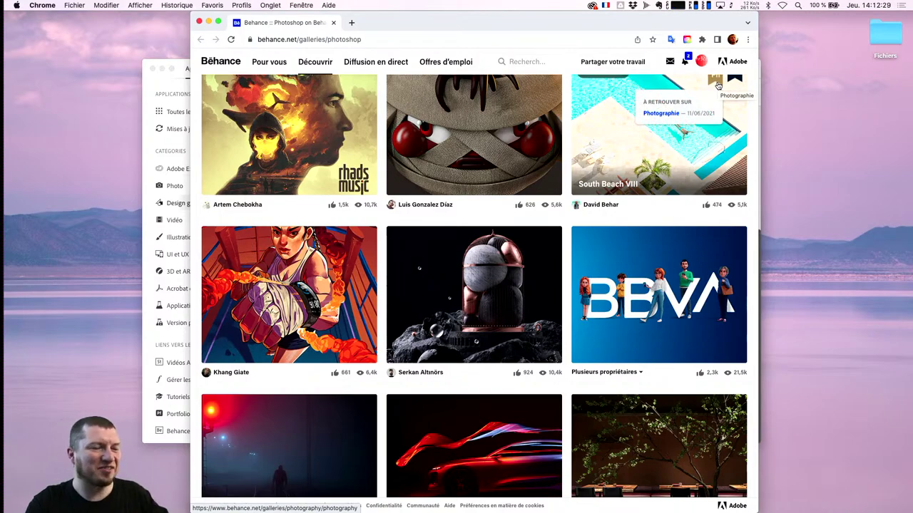
{"action": "scroll", "coordinate": [573, 252], "scroll_direction": "down", "scroll_amount": 3}
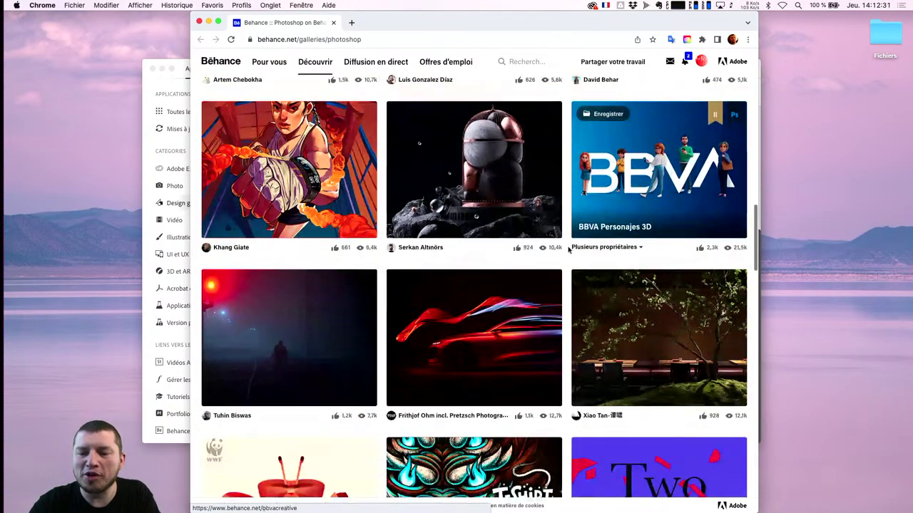
{"action": "scroll", "coordinate": [573, 252], "scroll_direction": "down", "scroll_amount": 4}
{"action": "scroll", "coordinate": [573, 252], "scroll_direction": "down", "scroll_amount": 2}
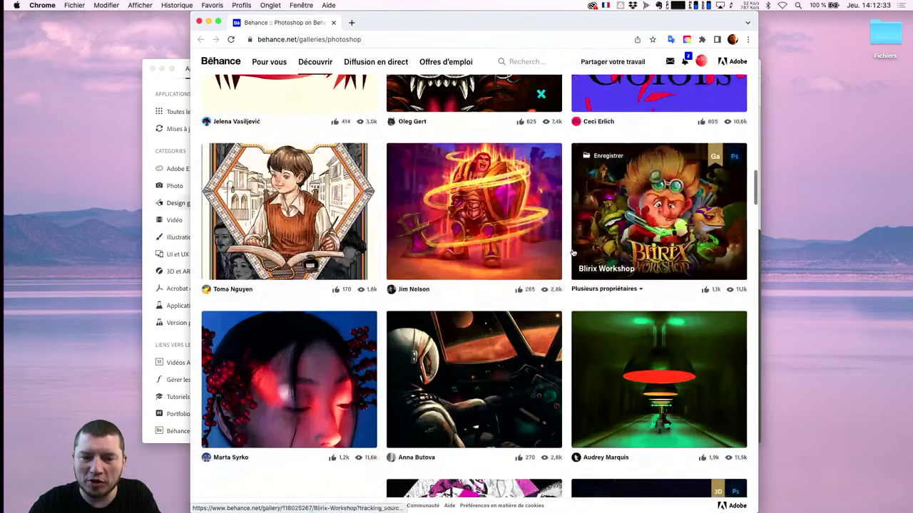
{"action": "scroll", "coordinate": [572, 252], "scroll_direction": "down", "scroll_amount": 3}
{"action": "scroll", "coordinate": [573, 252], "scroll_direction": "down", "scroll_amount": 2}
{"action": "scroll", "coordinate": [573, 252], "scroll_direction": "down", "scroll_amount": 2}
{"action": "scroll", "coordinate": [572, 253], "scroll_direction": "down", "scroll_amount": 1}
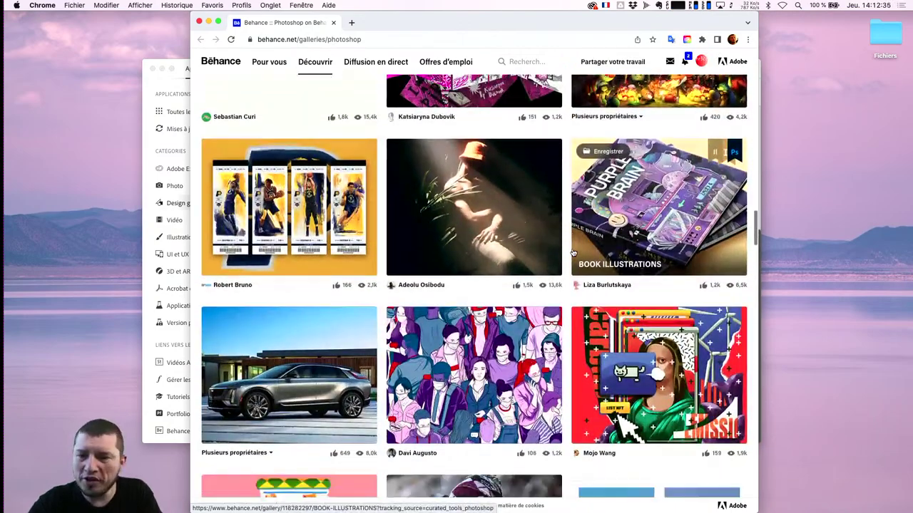
{"action": "scroll", "coordinate": [573, 252], "scroll_direction": "down", "scroll_amount": 2}
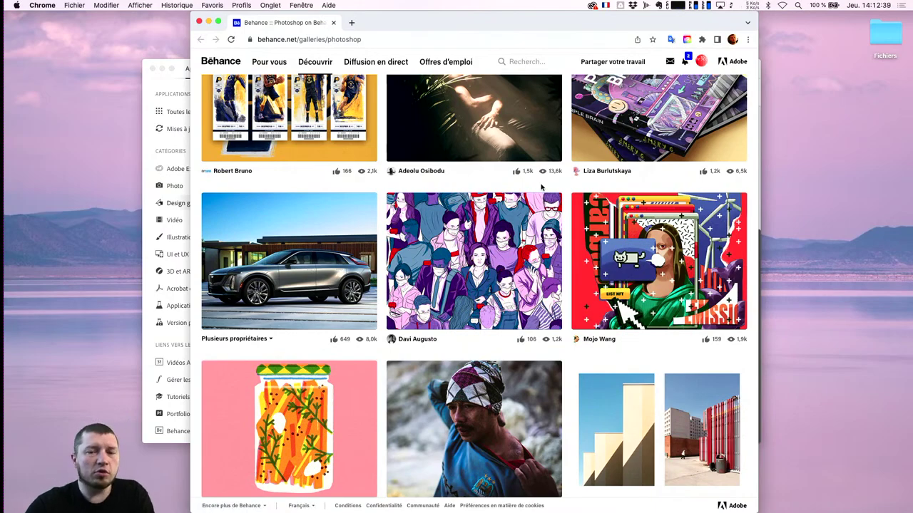
{"action": "scroll", "coordinate": [541, 187], "scroll_direction": "up", "scroll_amount": 5}
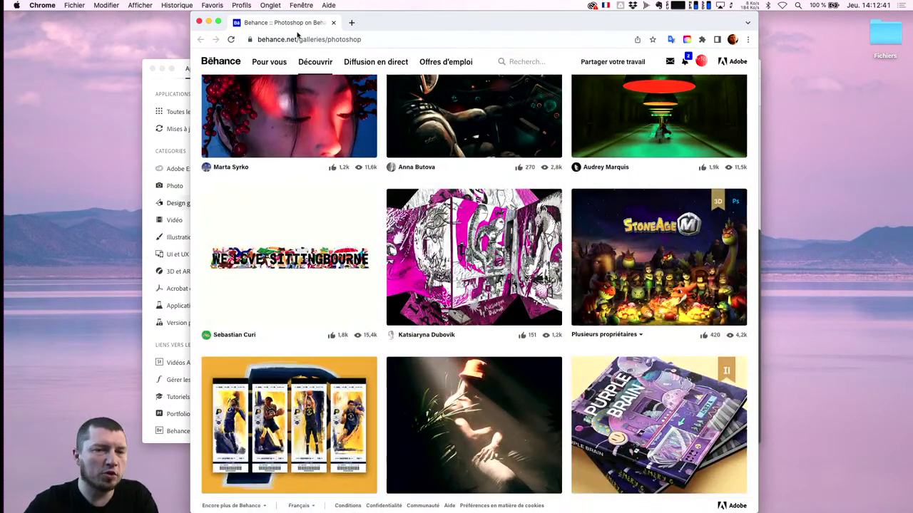
{"action": "scroll", "coordinate": [378, 132], "scroll_direction": "up", "scroll_amount": 5}
{"action": "scroll", "coordinate": [378, 133], "scroll_direction": "up", "scroll_amount": 10}
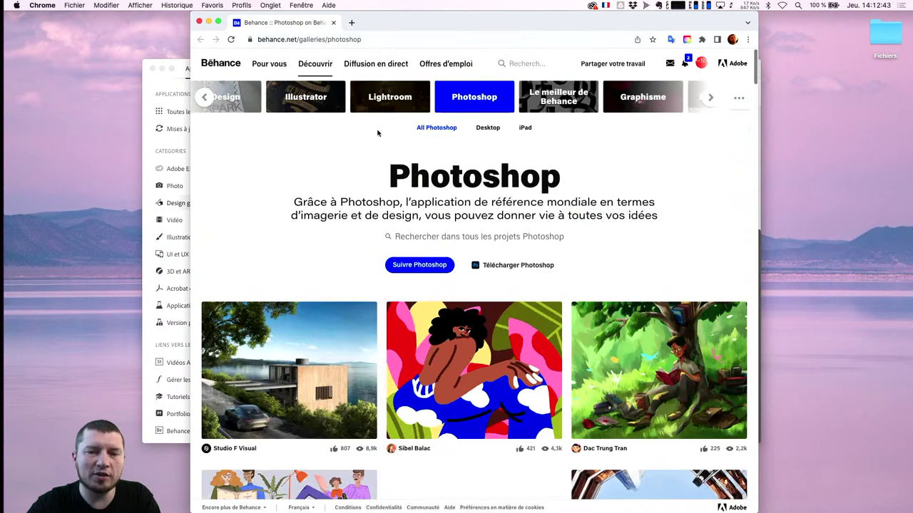
Step: Switch to the Graphisme gallery and browse its graphic design projects, ending at the top
{"action": "left_click", "coordinate": [638, 91]}
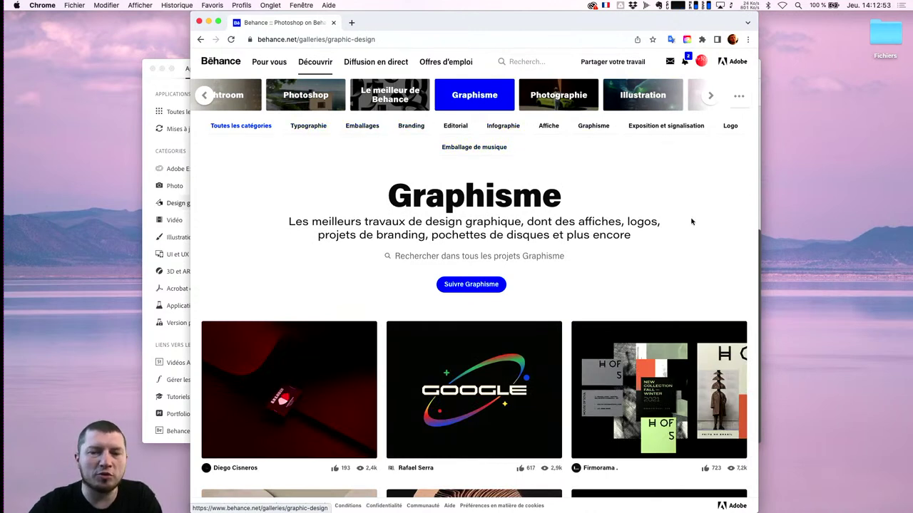
{"action": "scroll", "coordinate": [691, 221], "scroll_direction": "down", "scroll_amount": 3}
{"action": "scroll", "coordinate": [692, 236], "scroll_direction": "down", "scroll_amount": 5}
{"action": "scroll", "coordinate": [692, 250], "scroll_direction": "down", "scroll_amount": 1}
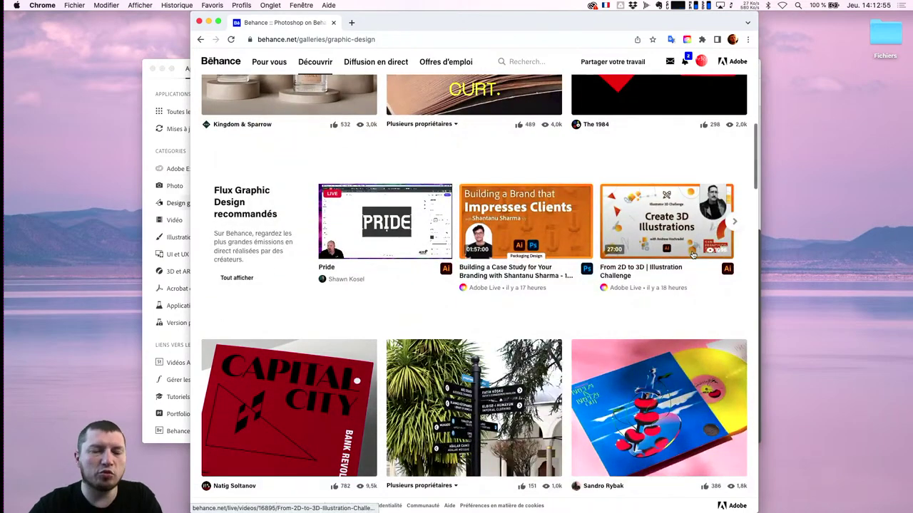
{"action": "scroll", "coordinate": [692, 255], "scroll_direction": "up", "scroll_amount": 5}
{"action": "scroll", "coordinate": [663, 235], "scroll_direction": "up", "scroll_amount": 4}
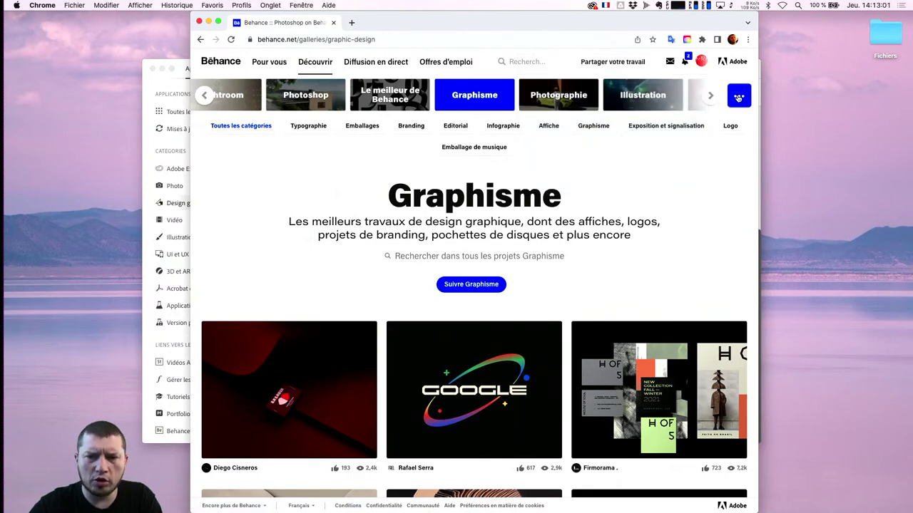
Step: Browse Behance's Galeries list of creative fields and tools, then close the browser window
{"action": "left_click", "coordinate": [738, 97]}
{"action": "scroll", "coordinate": [652, 264], "scroll_direction": "down", "scroll_amount": 3}
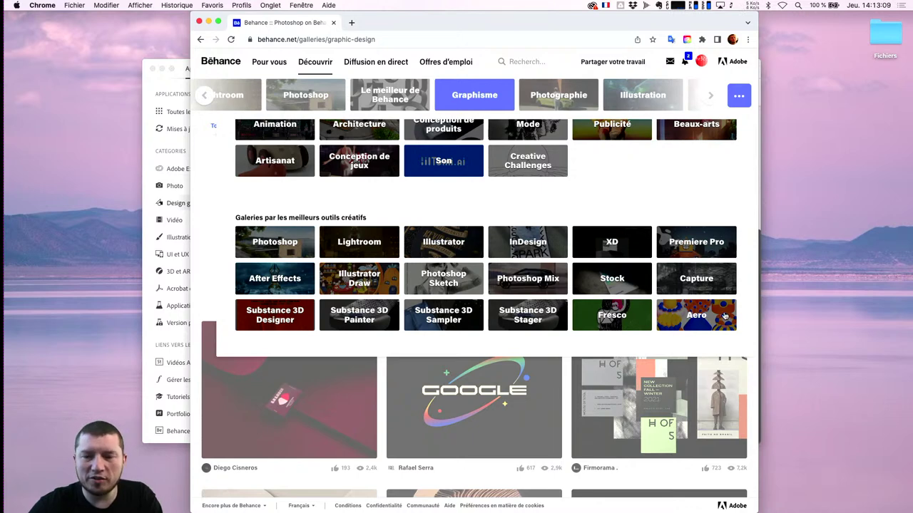
{"action": "scroll", "coordinate": [669, 183], "scroll_direction": "up", "scroll_amount": 3}
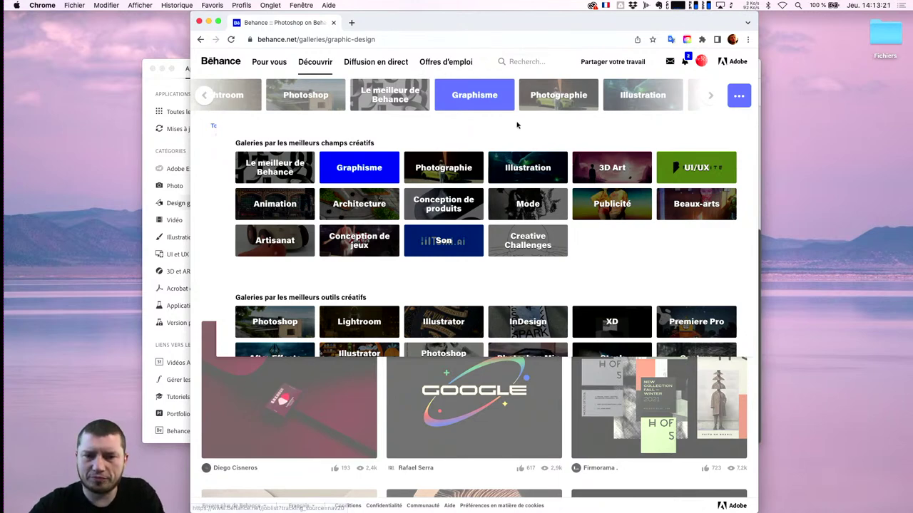
{"action": "left_click", "coordinate": [200, 22]}
Step: In Creative Cloud, view the Photoshop mobile page, go back to Photoshop Bureau, then switch to Photoshop 2022
{"action": "left_click", "coordinate": [400, 137]}
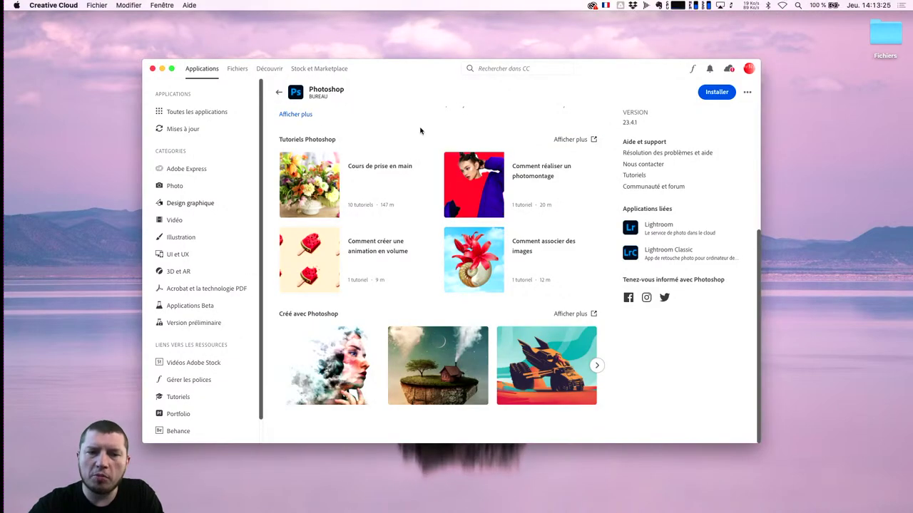
{"action": "scroll", "coordinate": [414, 143], "scroll_direction": "up", "scroll_amount": 5}
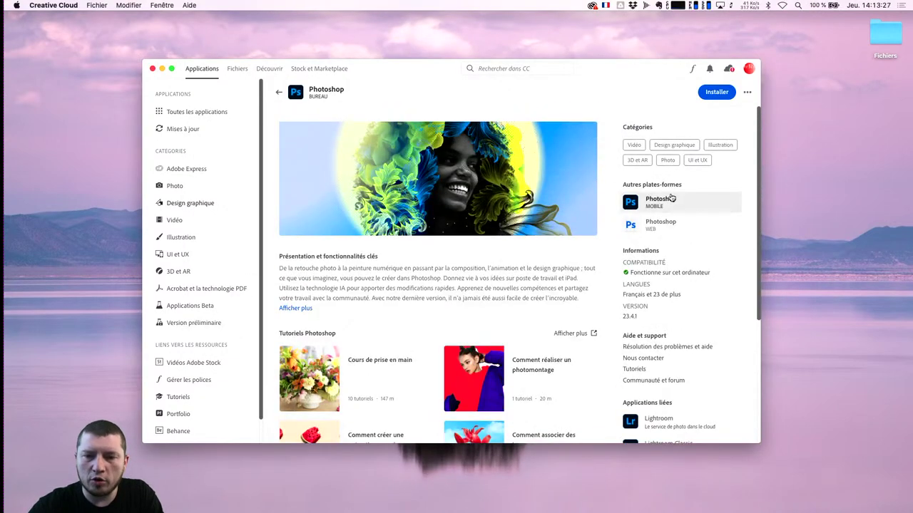
{"action": "left_click", "coordinate": [670, 199]}
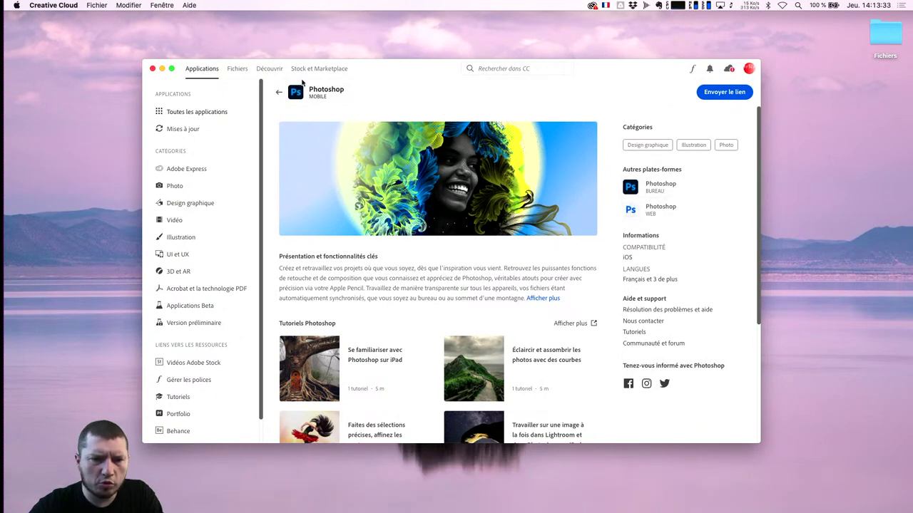
{"action": "left_click", "coordinate": [278, 94]}
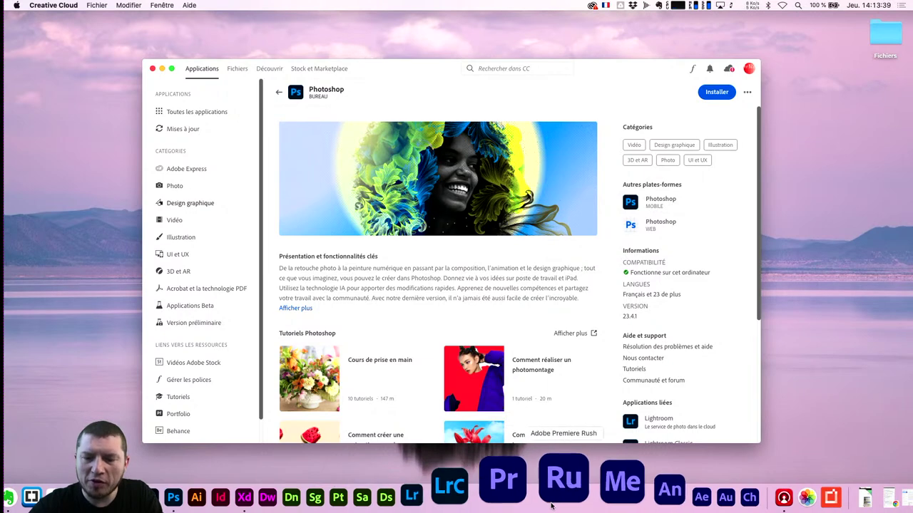
{"action": "mouse_move", "coordinate": [245, 492]}
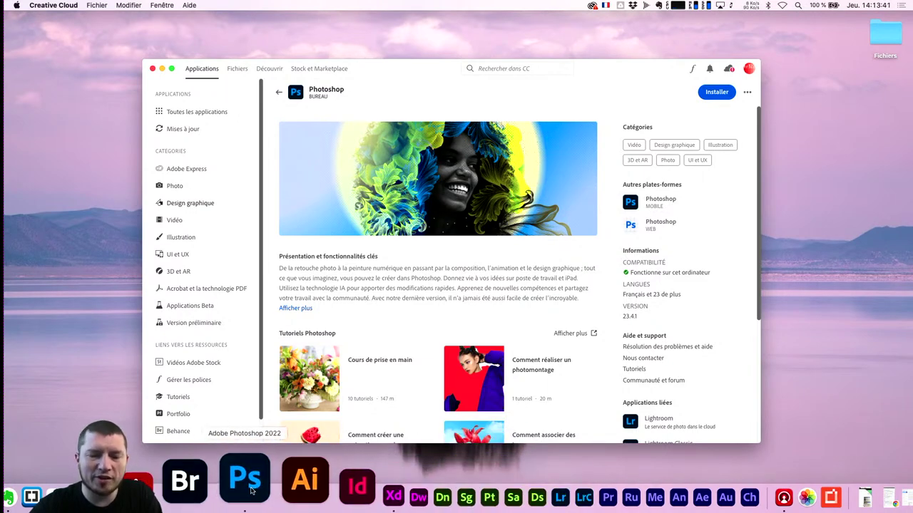
{"action": "left_click", "coordinate": [251, 491]}
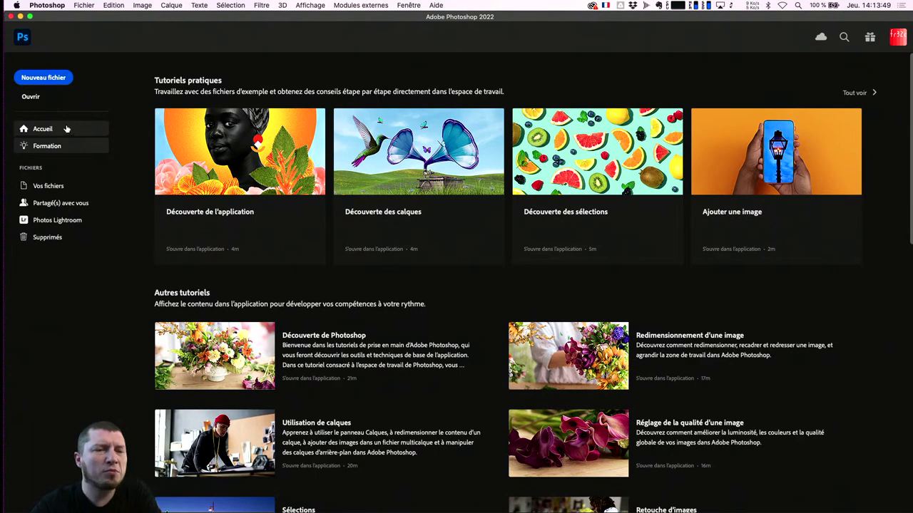
Step: From the Accueil page's Récent list, open Vos fichiers and then the Photos Lightroom section
{"action": "left_click", "coordinate": [52, 127]}
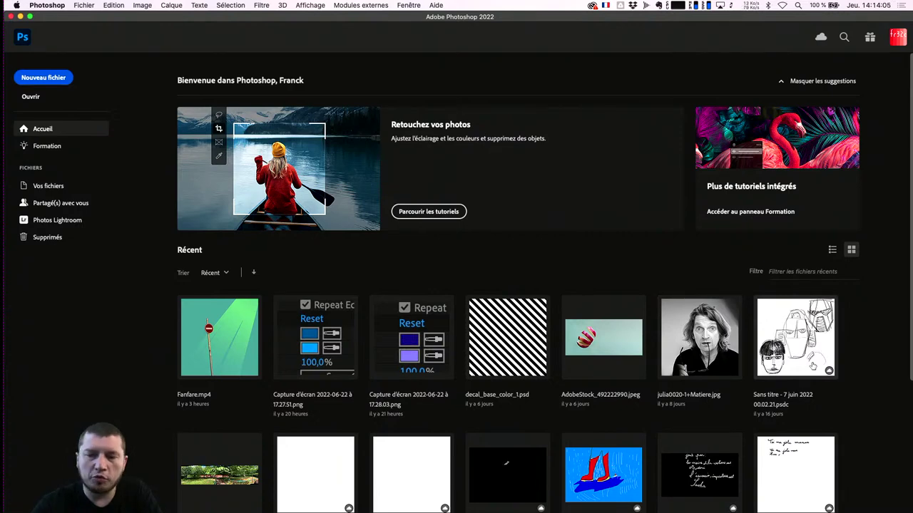
{"action": "scroll", "coordinate": [812, 366], "scroll_direction": "down", "scroll_amount": 2}
{"action": "scroll", "coordinate": [812, 366], "scroll_direction": "down", "scroll_amount": 3}
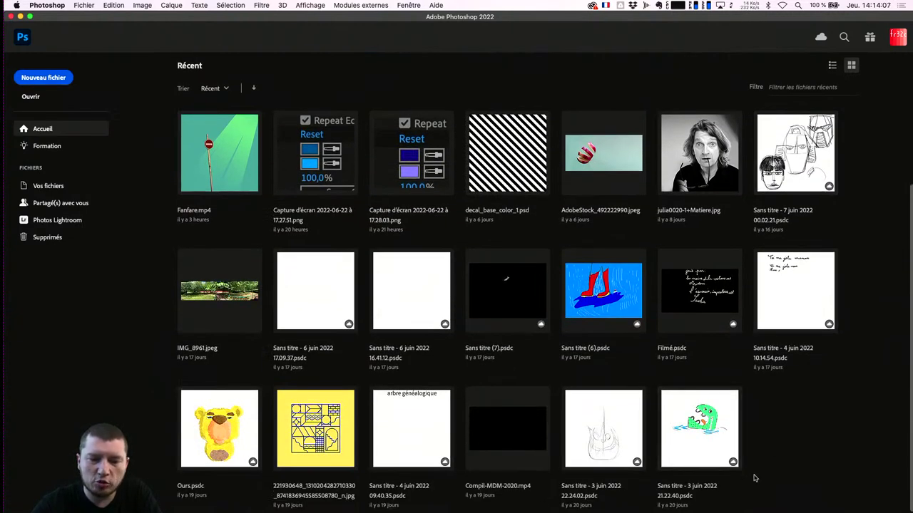
{"action": "scroll", "coordinate": [771, 403], "scroll_direction": "up", "scroll_amount": 2}
{"action": "scroll", "coordinate": [773, 405], "scroll_direction": "up", "scroll_amount": 3}
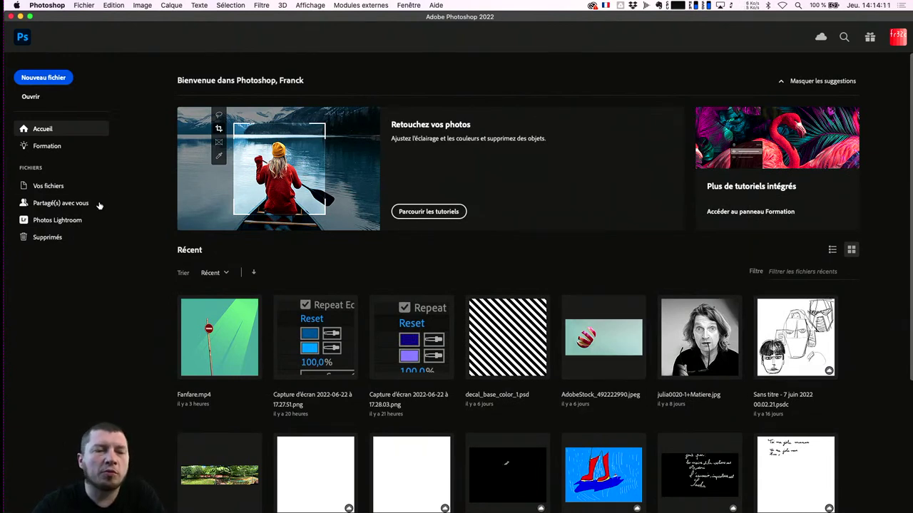
{"action": "left_click", "coordinate": [57, 188]}
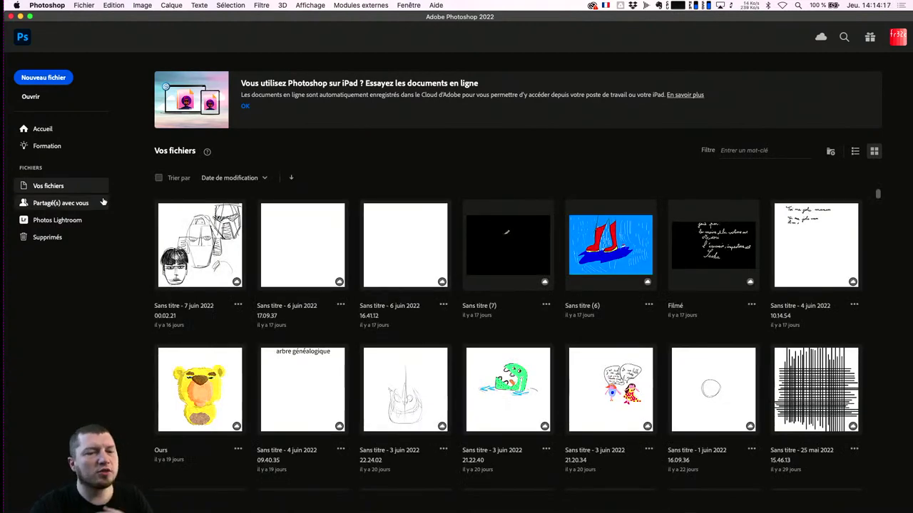
{"action": "left_click", "coordinate": [67, 222]}
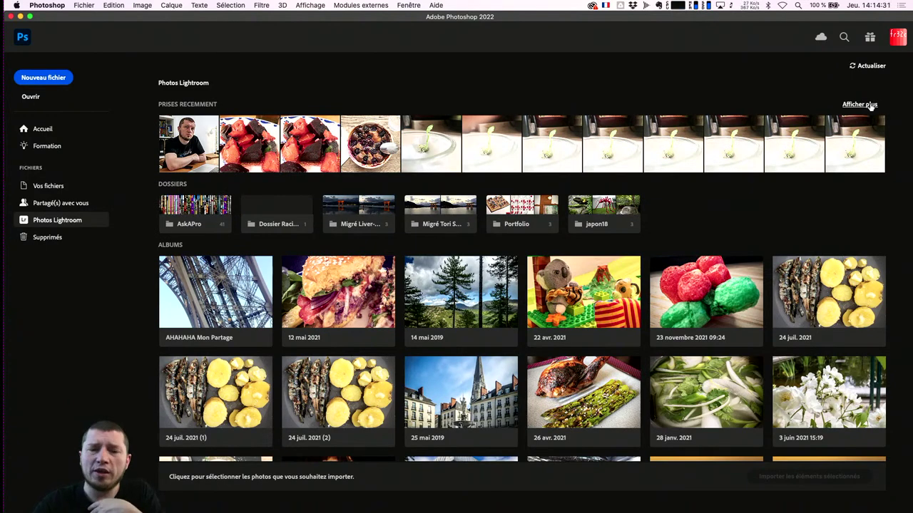
{"action": "left_click", "coordinate": [859, 104]}
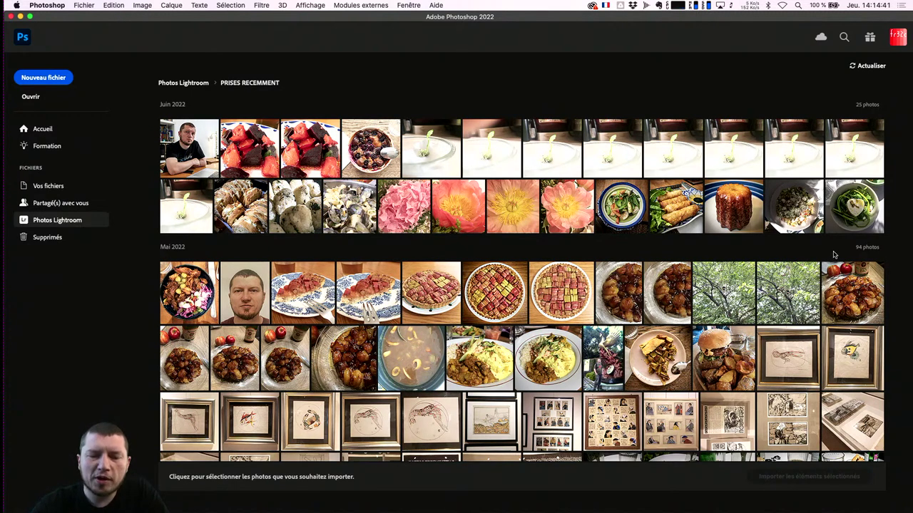
{"action": "scroll", "coordinate": [572, 328], "scroll_direction": "down", "scroll_amount": 10}
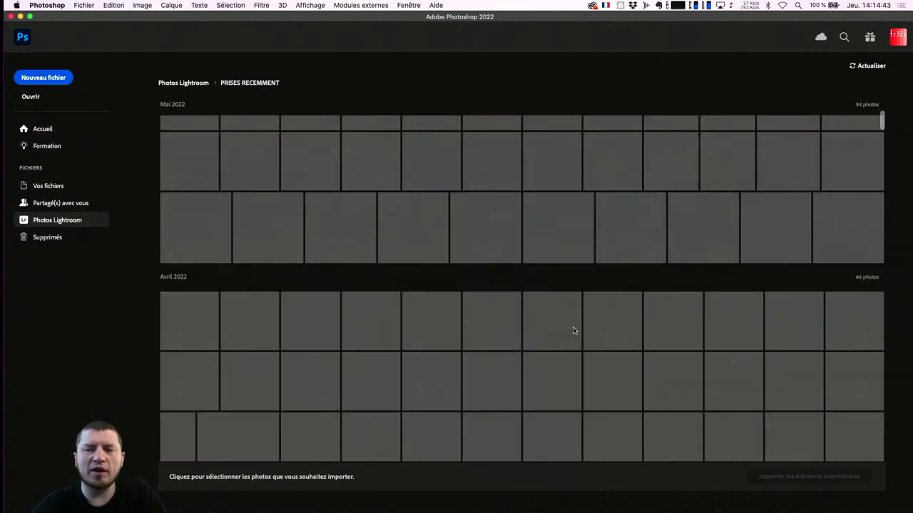
{"action": "scroll", "coordinate": [573, 328], "scroll_direction": "down", "scroll_amount": 3}
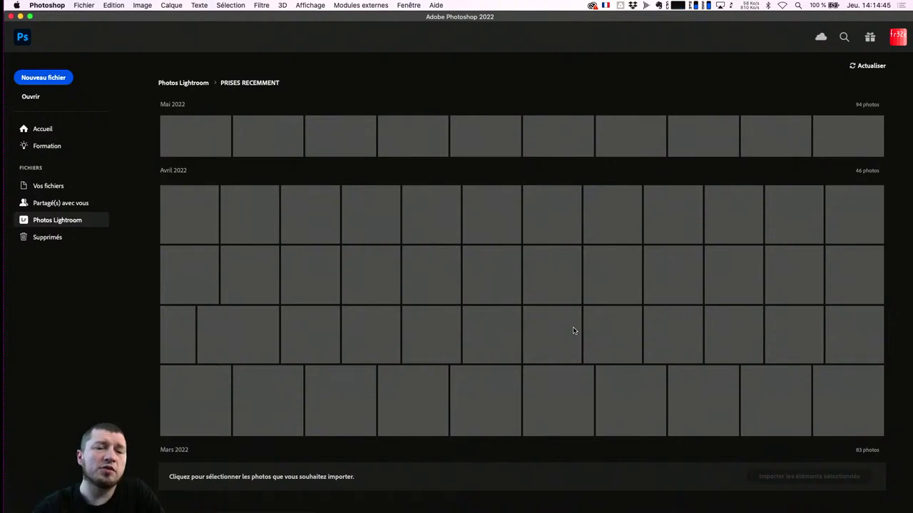
{"action": "scroll", "coordinate": [573, 329], "scroll_direction": "up", "scroll_amount": 5}
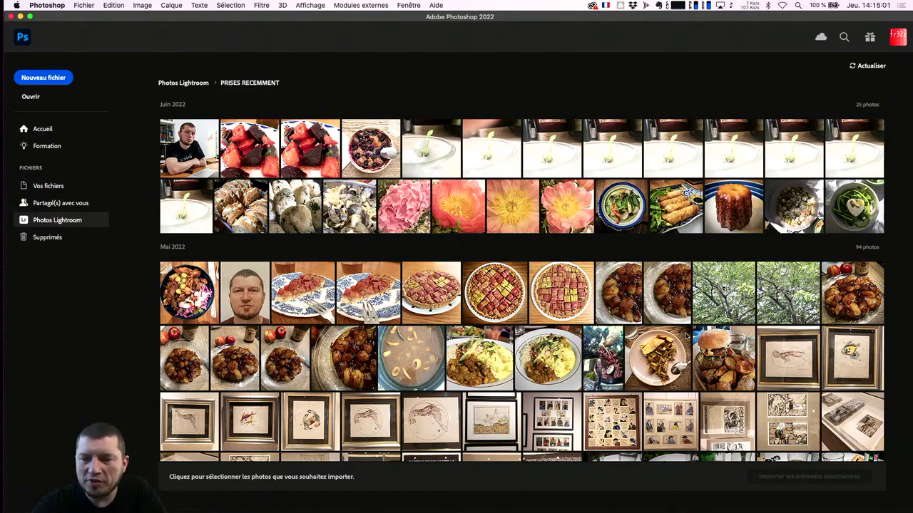
{"action": "scroll", "coordinate": [734, 342], "scroll_direction": "down", "scroll_amount": 10}
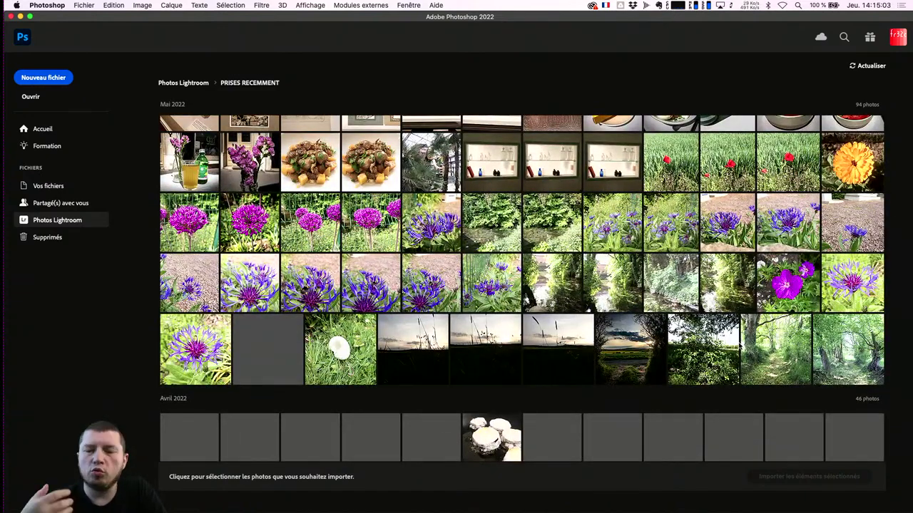
{"action": "scroll", "coordinate": [738, 345], "scroll_direction": "down", "scroll_amount": 5}
{"action": "scroll", "coordinate": [738, 345], "scroll_direction": "down", "scroll_amount": 2}
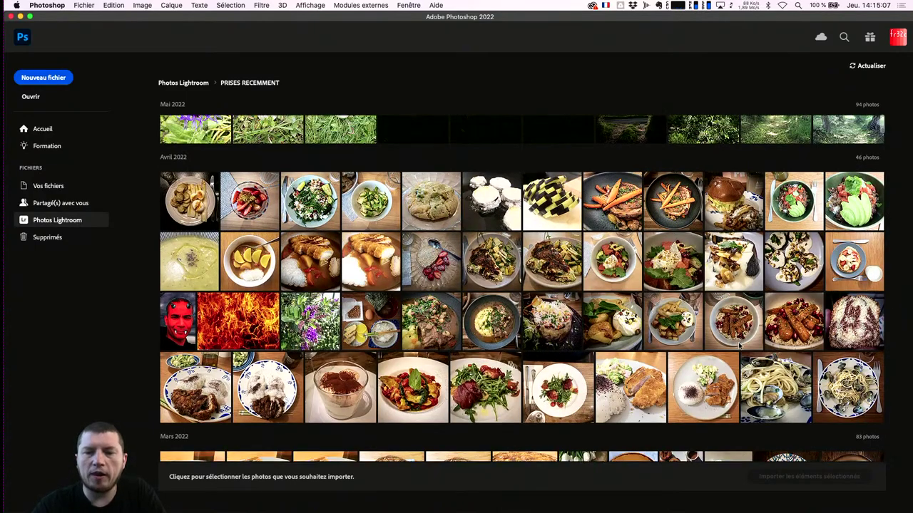
{"action": "scroll", "coordinate": [739, 345], "scroll_direction": "up", "scroll_amount": 3}
{"action": "scroll", "coordinate": [738, 345], "scroll_direction": "up", "scroll_amount": 5}
{"action": "scroll", "coordinate": [738, 345], "scroll_direction": "up", "scroll_amount": 5}
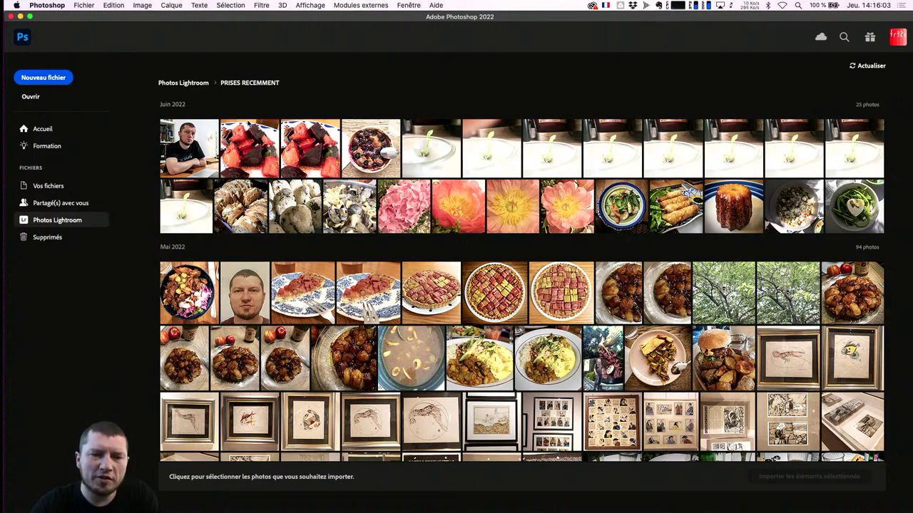
{"action": "left_click", "coordinate": [199, 85]}
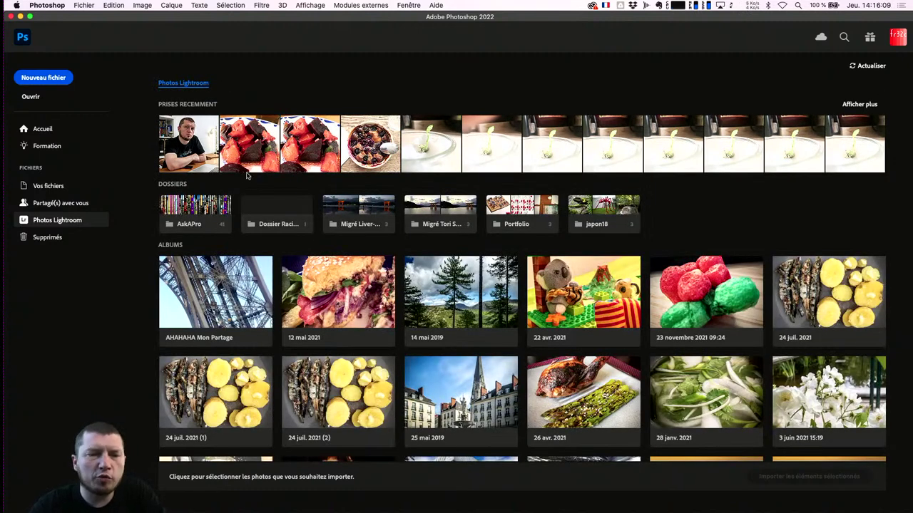
Step: Browse the Formation tutorials list and launch the Découverte des sélections tutorial
{"action": "left_click", "coordinate": [58, 147]}
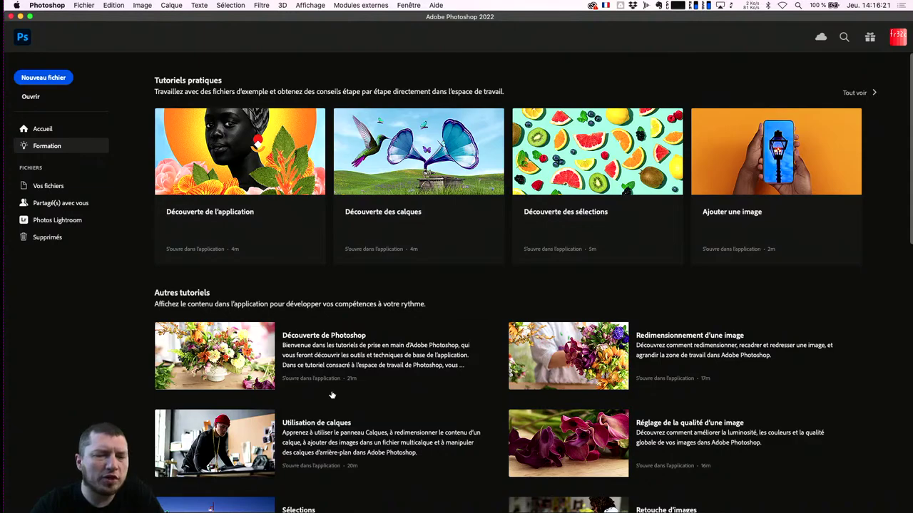
{"action": "scroll", "coordinate": [332, 396], "scroll_direction": "down", "scroll_amount": 5}
{"action": "scroll", "coordinate": [331, 394], "scroll_direction": "down", "scroll_amount": 4}
{"action": "scroll", "coordinate": [332, 396], "scroll_direction": "down", "scroll_amount": 2}
{"action": "scroll", "coordinate": [331, 394], "scroll_direction": "down", "scroll_amount": 5}
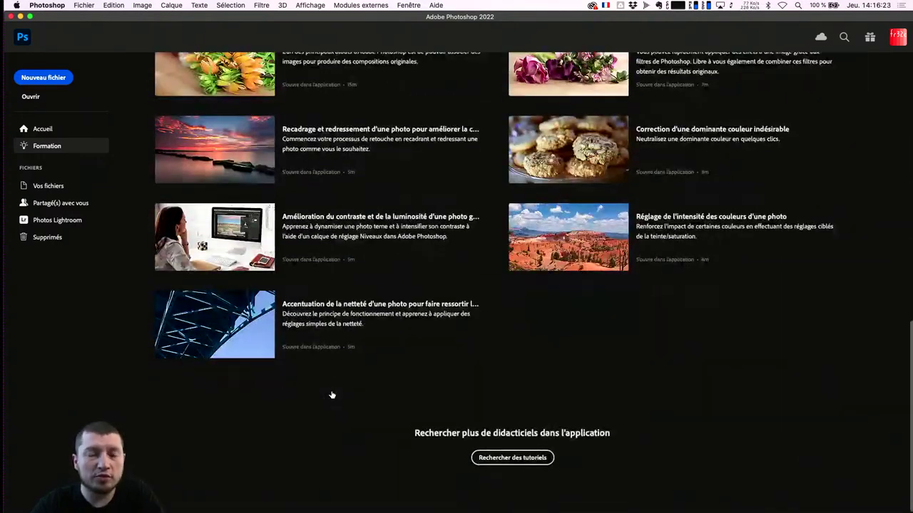
{"action": "scroll", "coordinate": [429, 304], "scroll_direction": "up", "scroll_amount": 15}
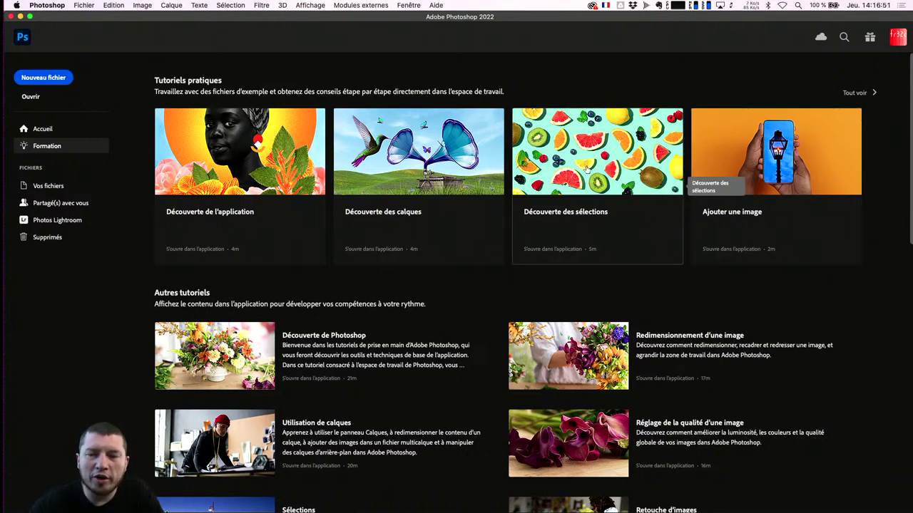
{"action": "left_click", "coordinate": [585, 167]}
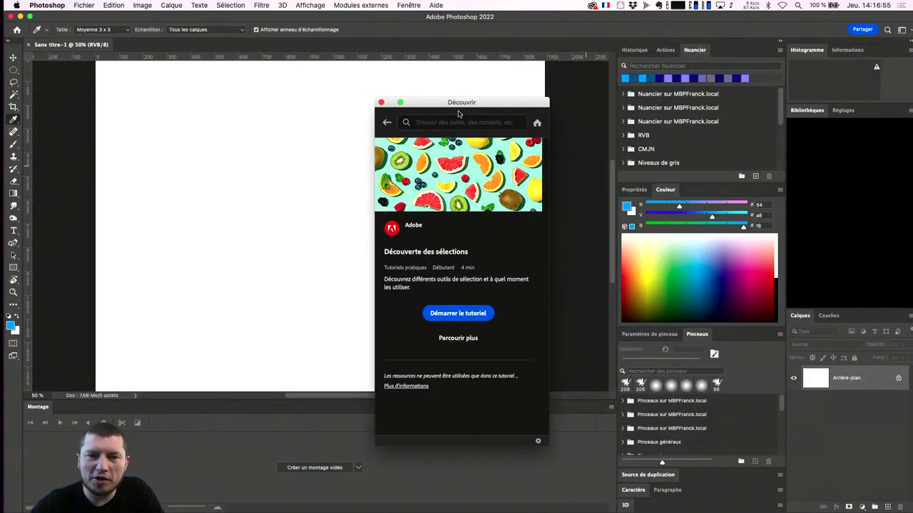
Step: Start the fruit sample, draw a rectangular marquee around the grapefruit, and advance the tutorial
{"action": "left_click", "coordinate": [450, 313]}
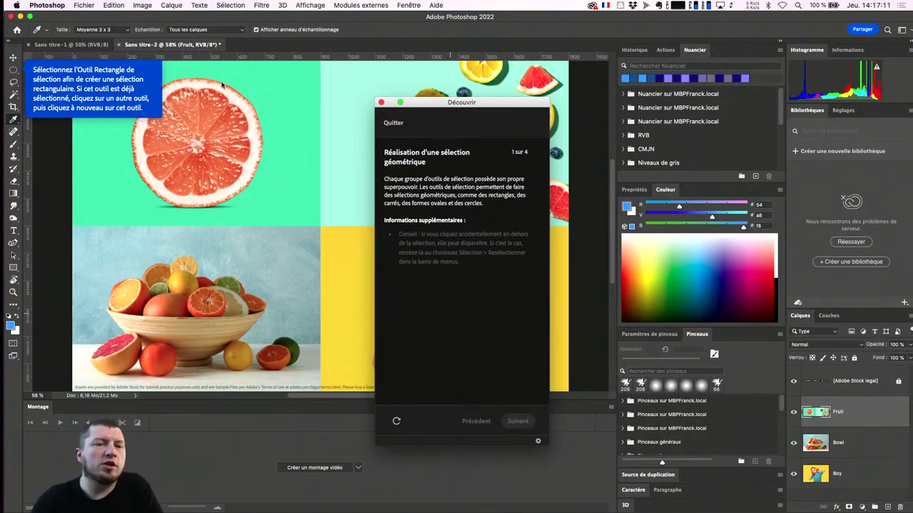
{"action": "left_click", "coordinate": [13, 69]}
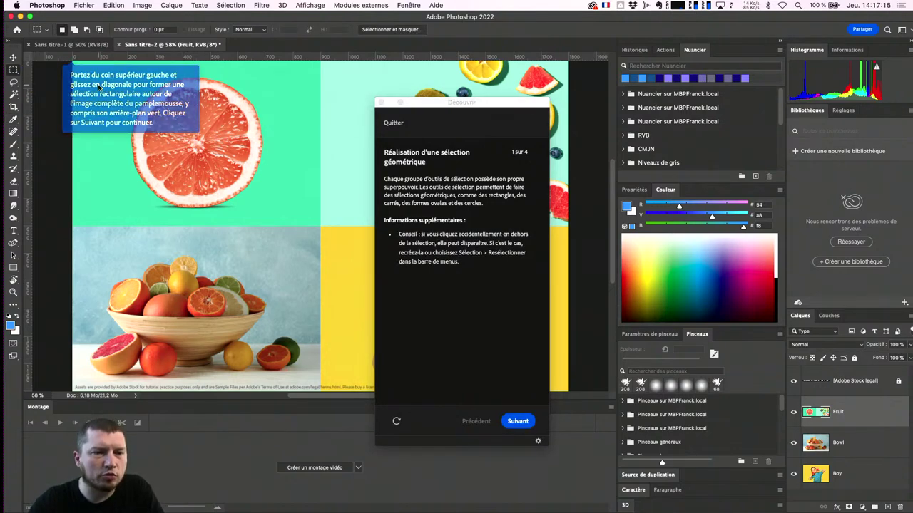
{"action": "mouse_move", "coordinate": [82, 69]}
{"action": "left_mouse_down"}
{"action": "mouse_move", "coordinate": [209, 180]}
{"action": "mouse_move", "coordinate": [307, 221]}
{"action": "left_mouse_up"}
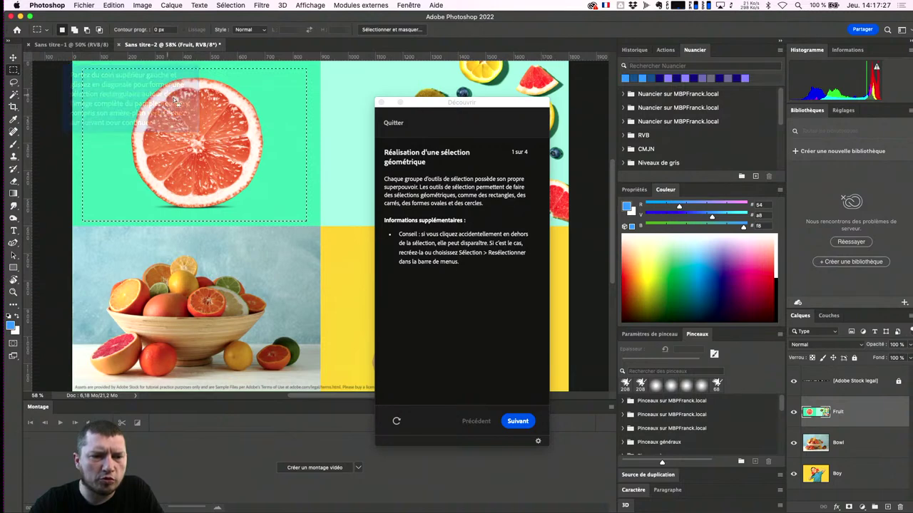
{"action": "left_click_drag", "start_coordinate": [130, 71], "coordinate": [270, 216]}
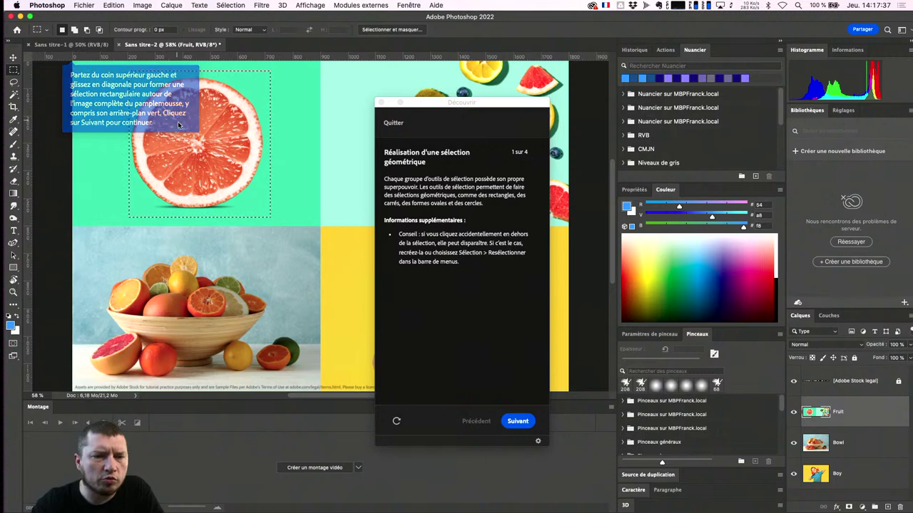
{"action": "left_click", "coordinate": [519, 421]}
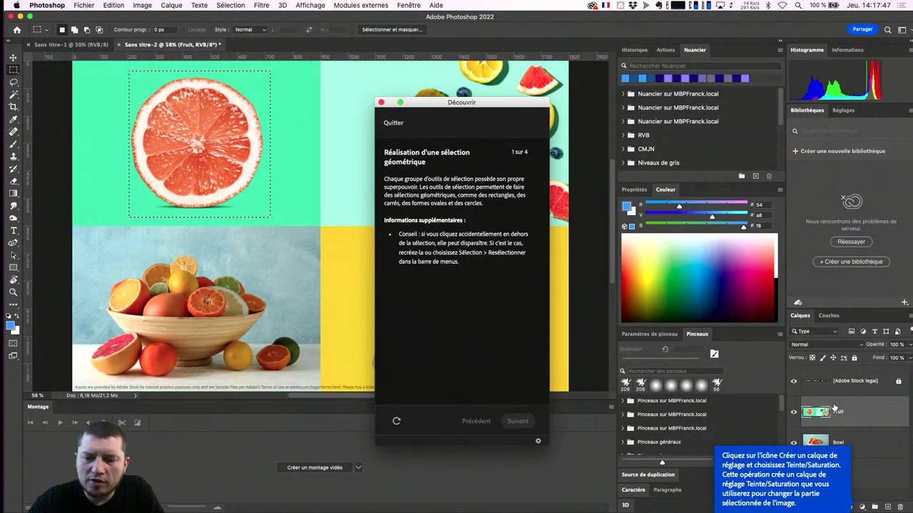
Step: Add a Teinte/Saturation adjustment layer with Teinte +29 to turn the grapefruit yellow, then advance
{"action": "left_click", "coordinate": [861, 507]}
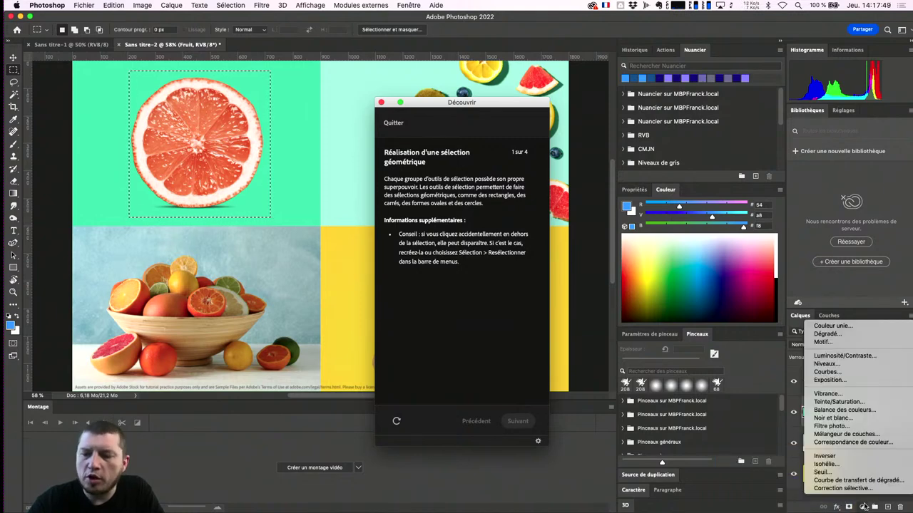
{"action": "left_click", "coordinate": [839, 401]}
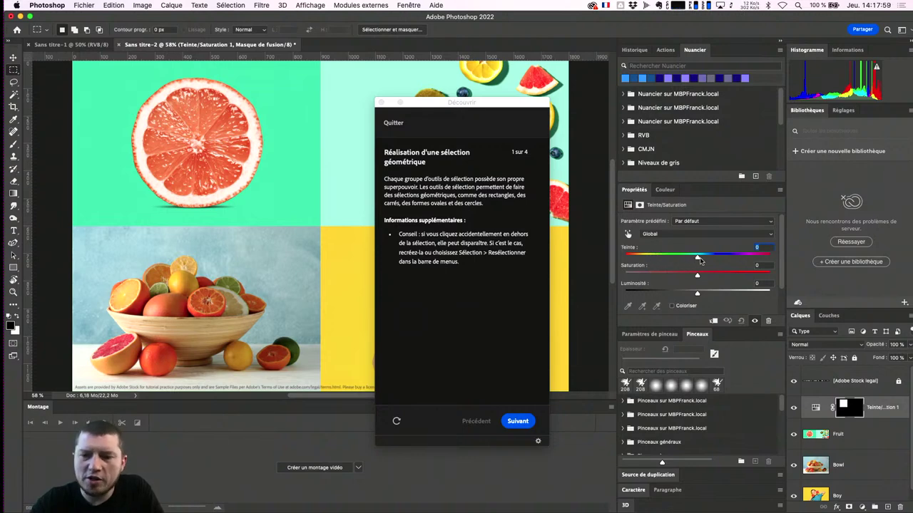
{"action": "left_click_drag", "start_coordinate": [698, 258], "coordinate": [718, 259]}
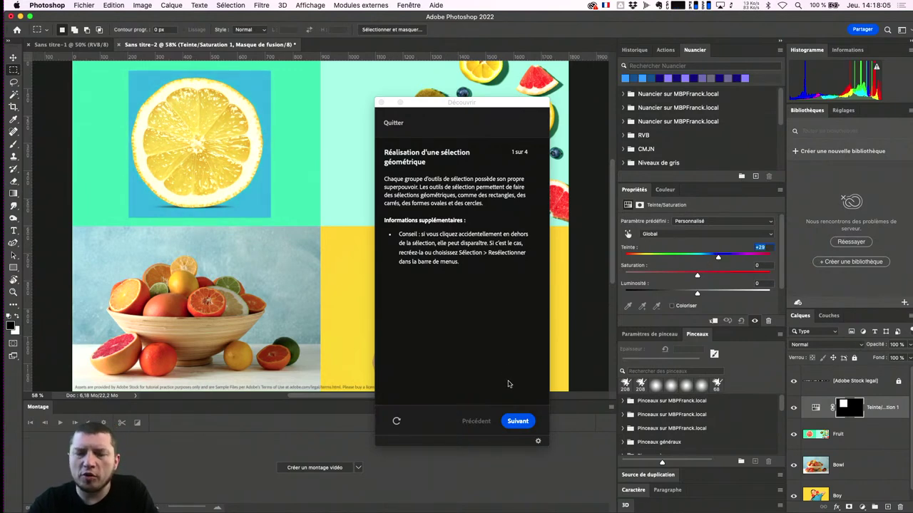
{"action": "left_click", "coordinate": [522, 424]}
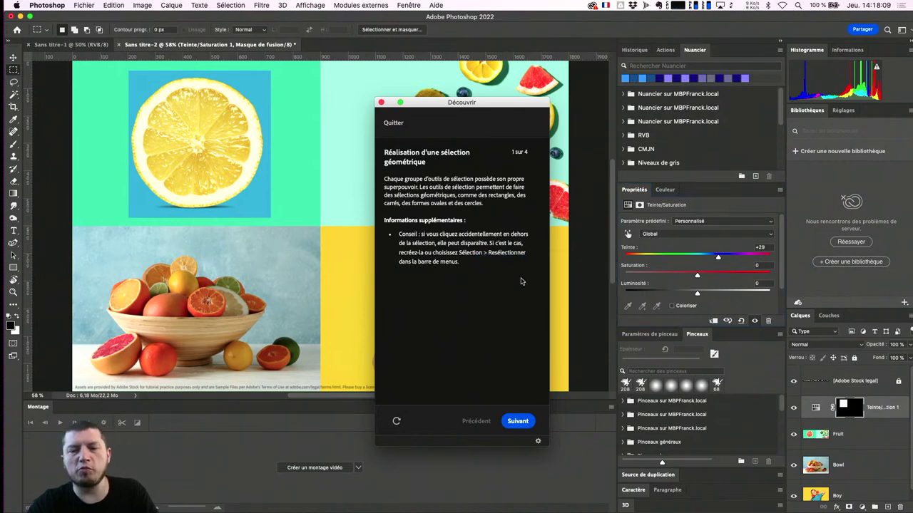
Step: Quit the tutorial and close the fruit document with Ne pas enregistrer
{"action": "left_click", "coordinate": [392, 123]}
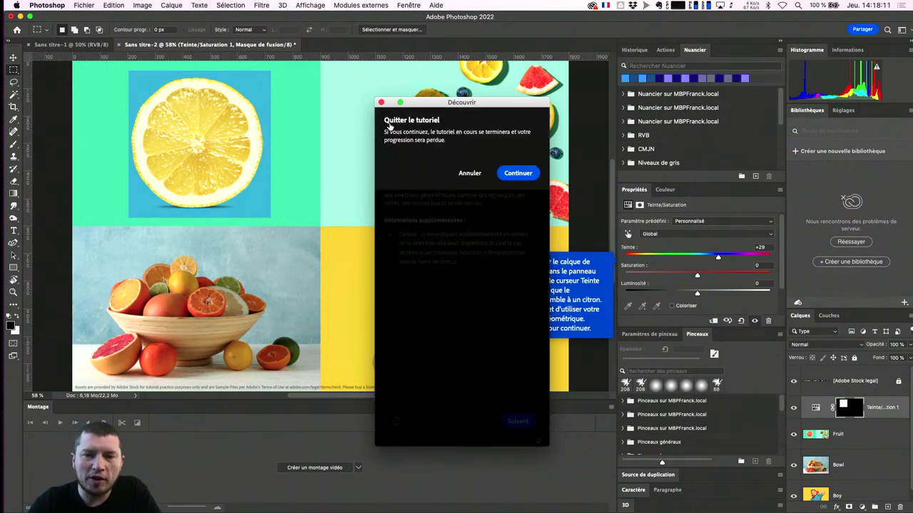
{"action": "left_click", "coordinate": [515, 174]}
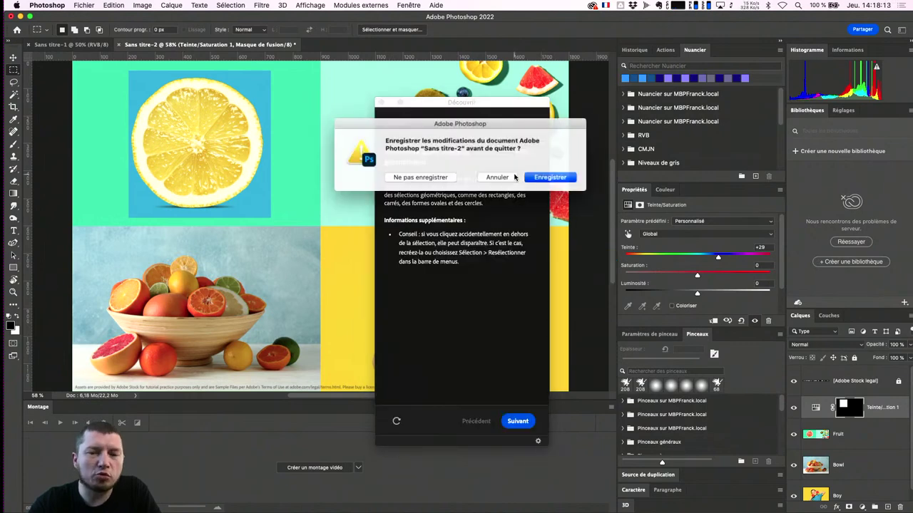
{"action": "left_click", "coordinate": [420, 177]}
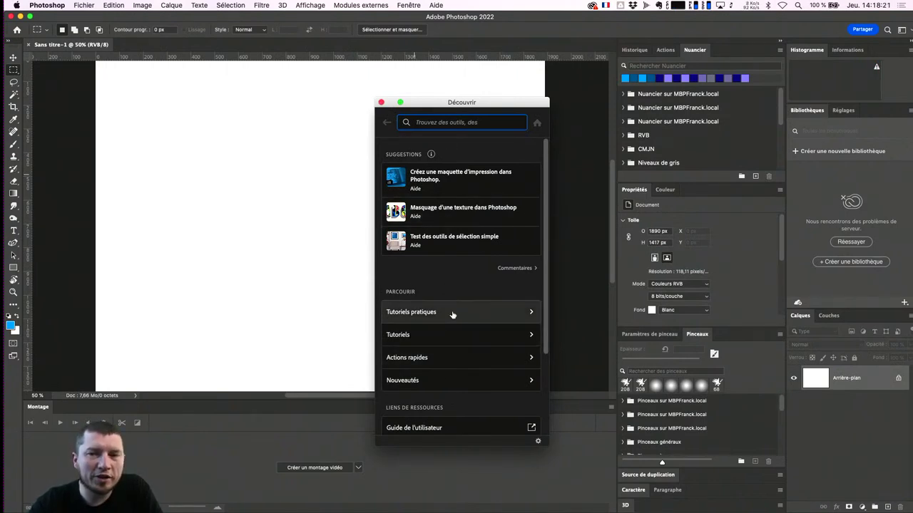
Step: Close Découvrir, cancel the Partager prompt, and reopen the Discover search panel
{"action": "left_click", "coordinate": [381, 103]}
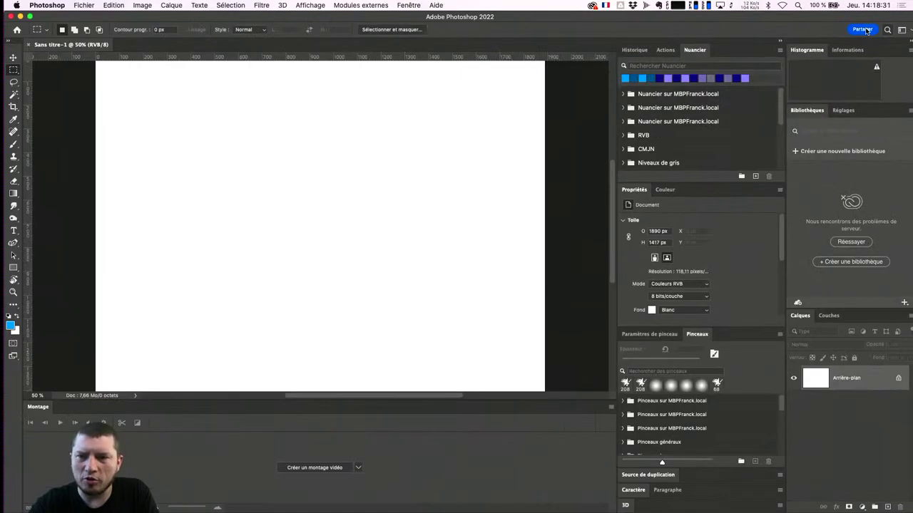
{"action": "left_click", "coordinate": [866, 30]}
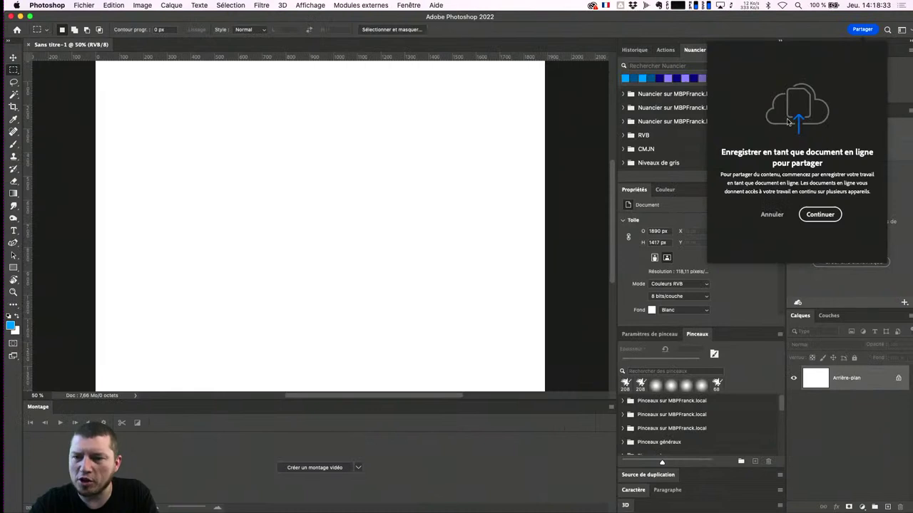
{"action": "left_click", "coordinate": [771, 214]}
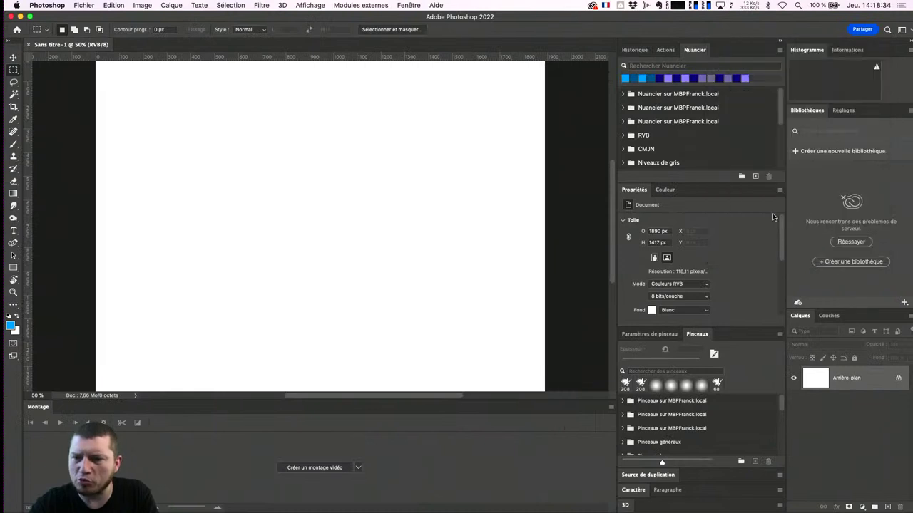
{"action": "left_click", "coordinate": [887, 30]}
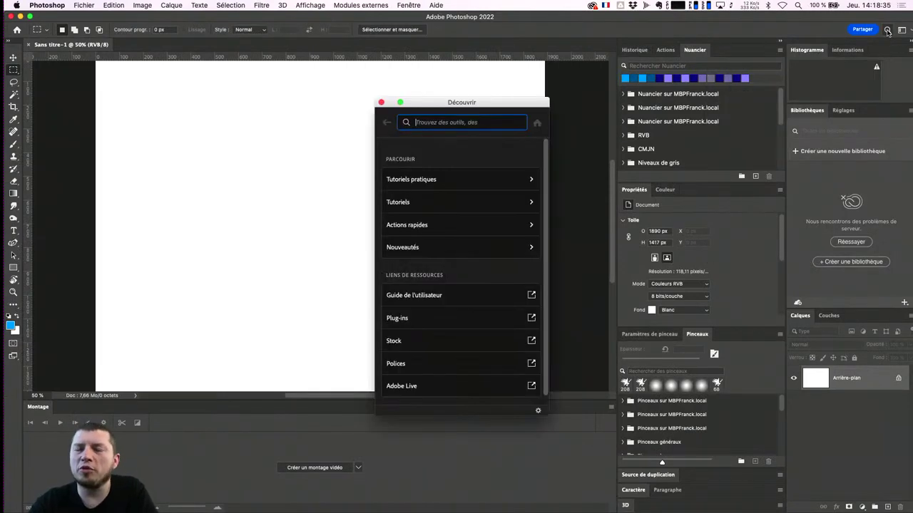
Step: Show Nouveautés dans Photoshop in Découvrir, then move the panel up-left and widen it
{"action": "left_click", "coordinate": [389, 125]}
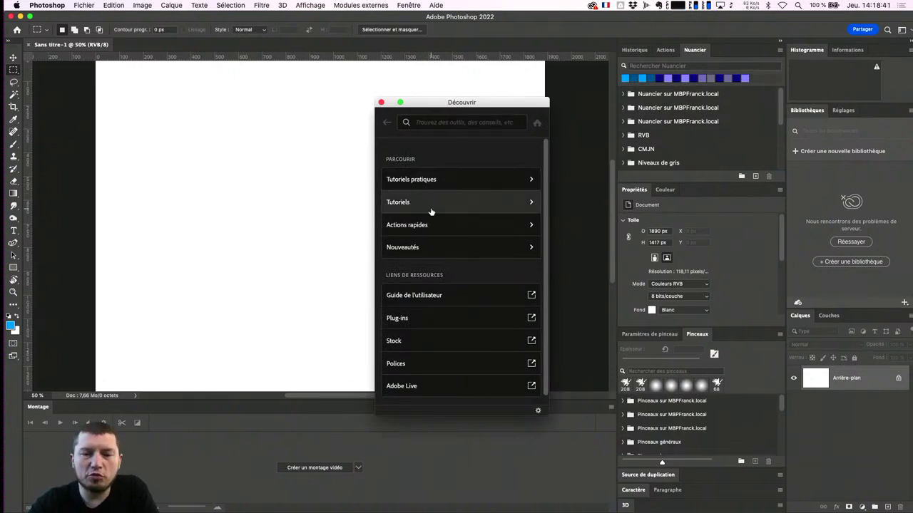
{"action": "left_click", "coordinate": [469, 257]}
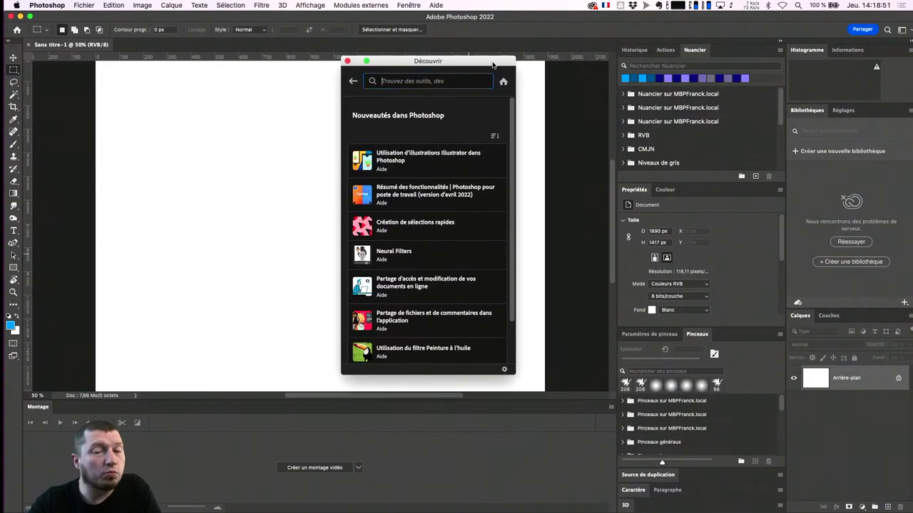
{"action": "left_click_drag", "start_coordinate": [526, 106], "coordinate": [486, 77]}
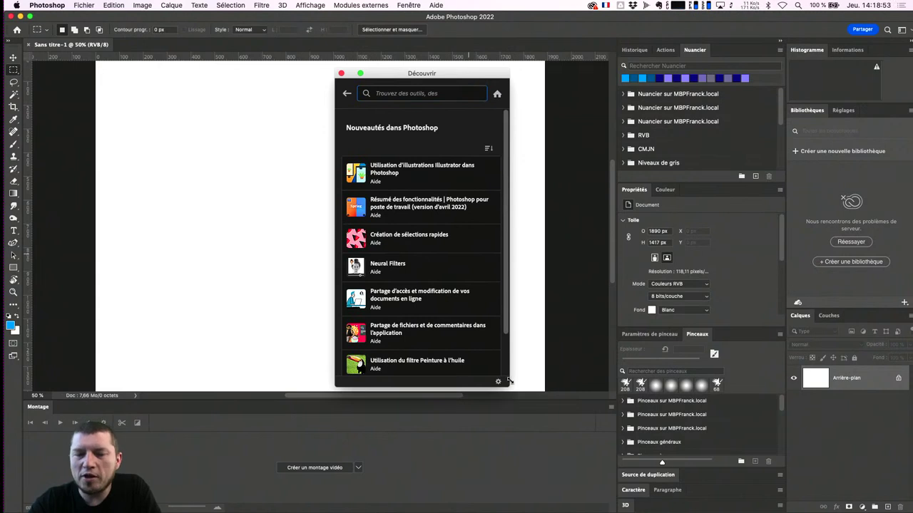
{"action": "left_click_drag", "start_coordinate": [509, 382], "coordinate": [544, 352]}
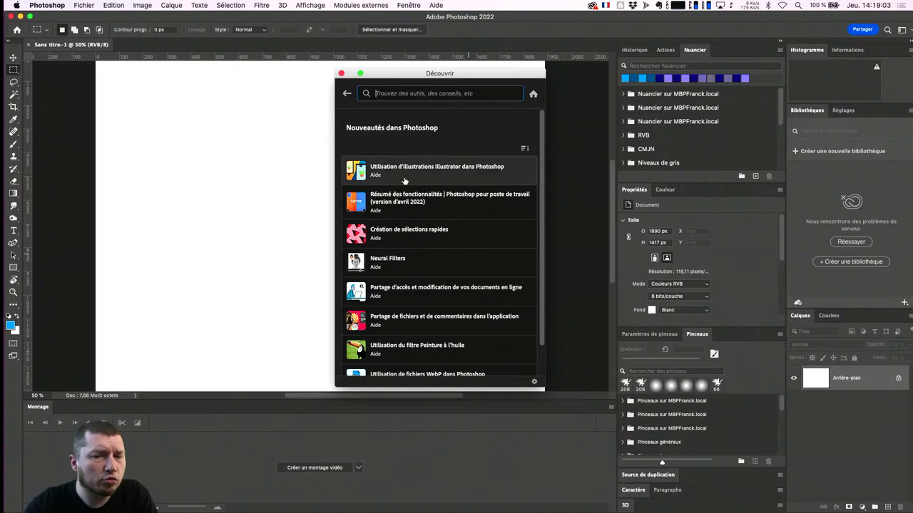
{"action": "left_click", "coordinate": [405, 176]}
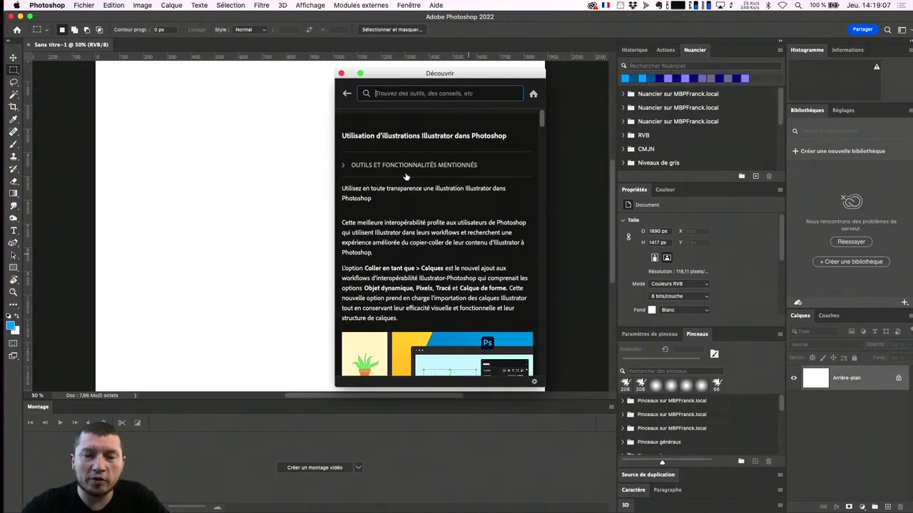
{"action": "scroll", "coordinate": [423, 212], "scroll_direction": "down", "scroll_amount": 5}
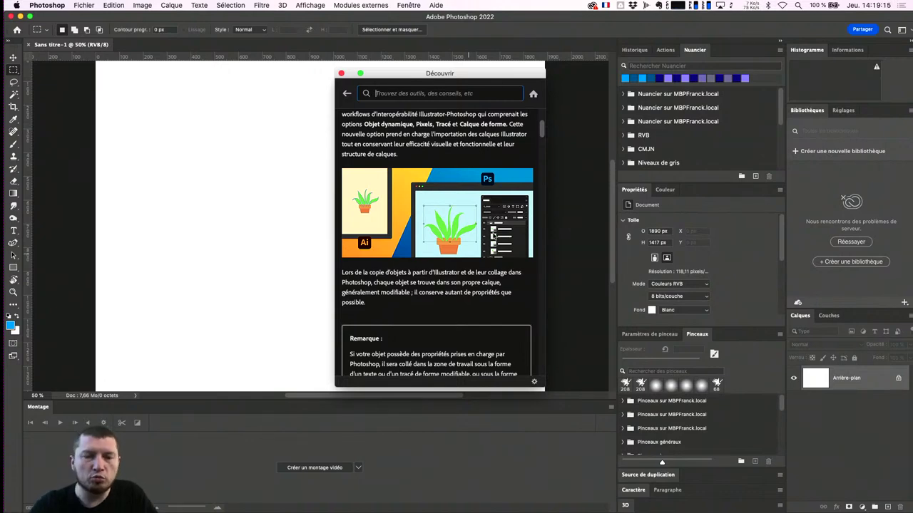
{"action": "scroll", "coordinate": [468, 265], "scroll_direction": "up", "scroll_amount": 3}
{"action": "scroll", "coordinate": [468, 265], "scroll_direction": "down", "scroll_amount": 5}
{"action": "scroll", "coordinate": [469, 265], "scroll_direction": "up", "scroll_amount": 5}
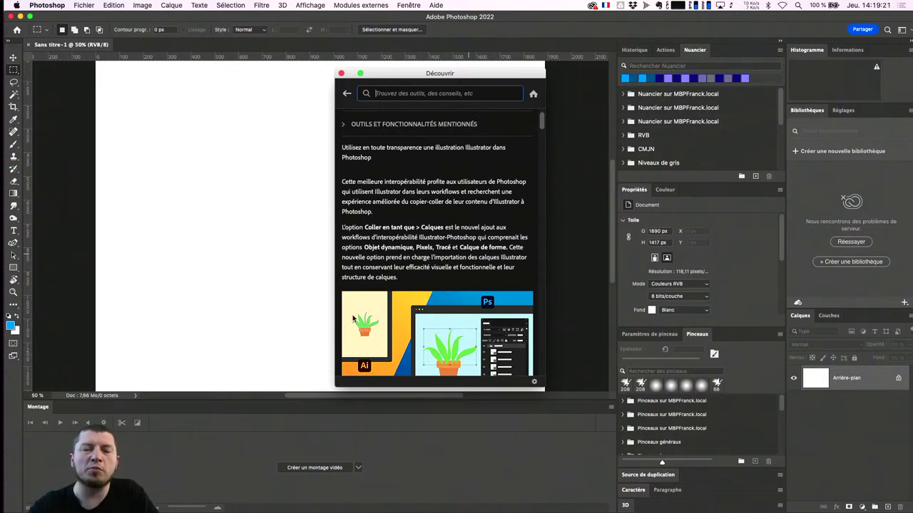
{"action": "scroll", "coordinate": [442, 309], "scroll_direction": "down", "scroll_amount": 3}
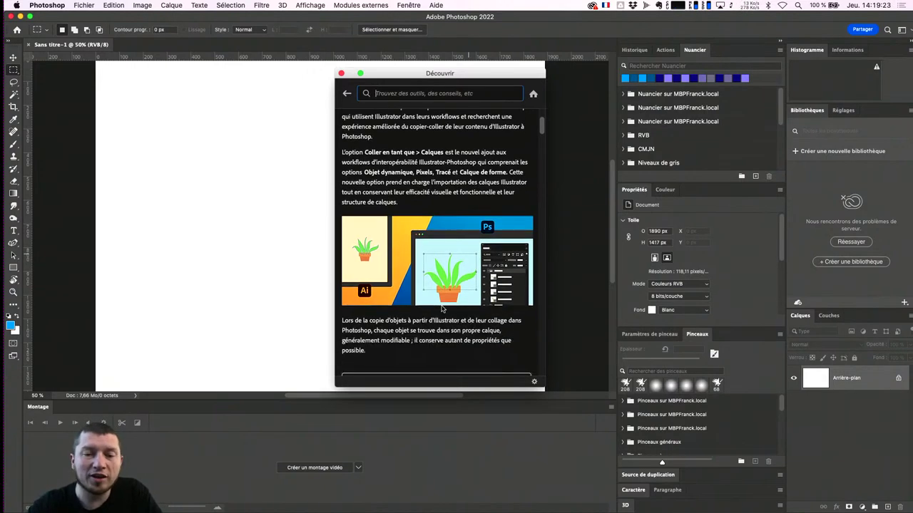
{"action": "scroll", "coordinate": [442, 309], "scroll_direction": "down", "scroll_amount": 1}
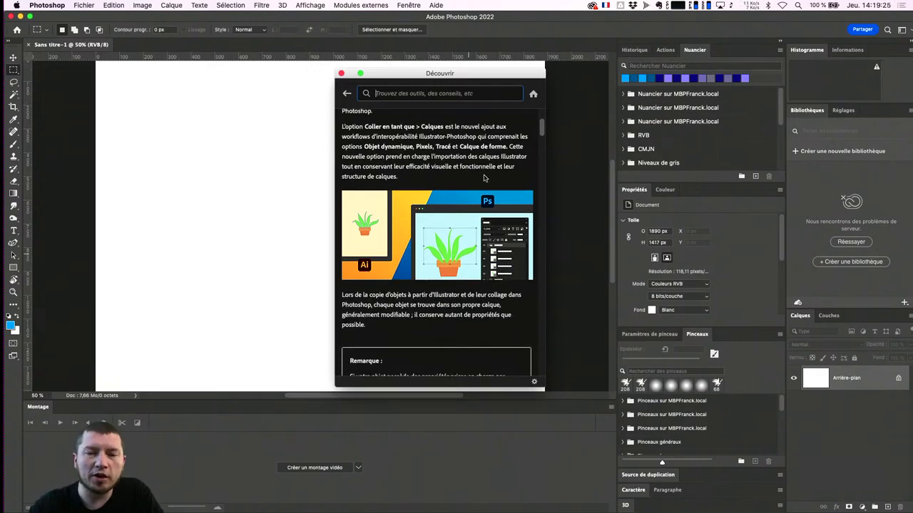
{"action": "scroll", "coordinate": [476, 237], "scroll_direction": "down", "scroll_amount": 5}
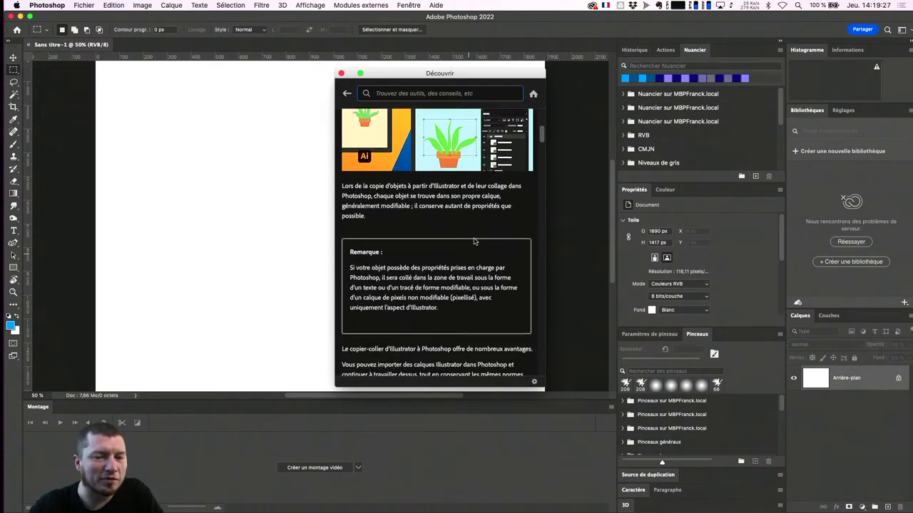
{"action": "scroll", "coordinate": [475, 239], "scroll_direction": "down", "scroll_amount": 8}
{"action": "scroll", "coordinate": [476, 240], "scroll_direction": "down", "scroll_amount": 8}
{"action": "scroll", "coordinate": [476, 241], "scroll_direction": "down", "scroll_amount": 10}
{"action": "scroll", "coordinate": [475, 241], "scroll_direction": "up", "scroll_amount": 7}
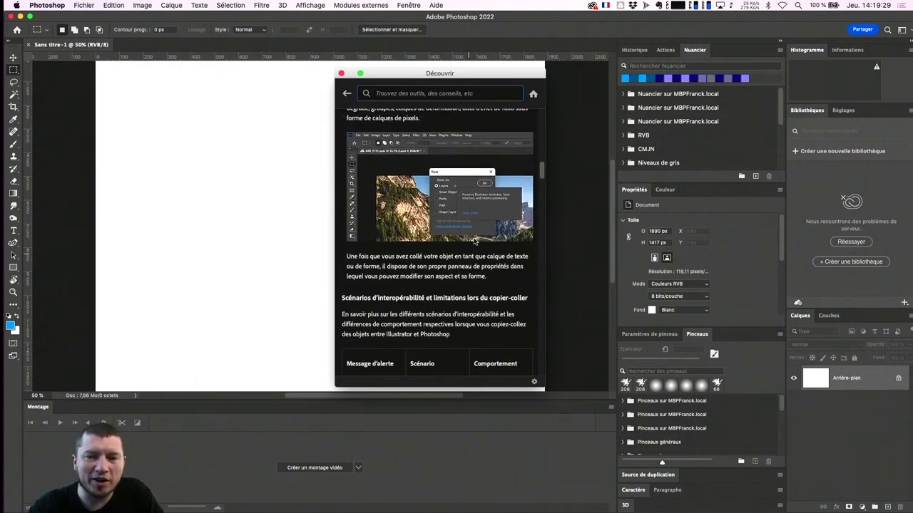
{"action": "scroll", "coordinate": [474, 242], "scroll_direction": "up", "scroll_amount": 1}
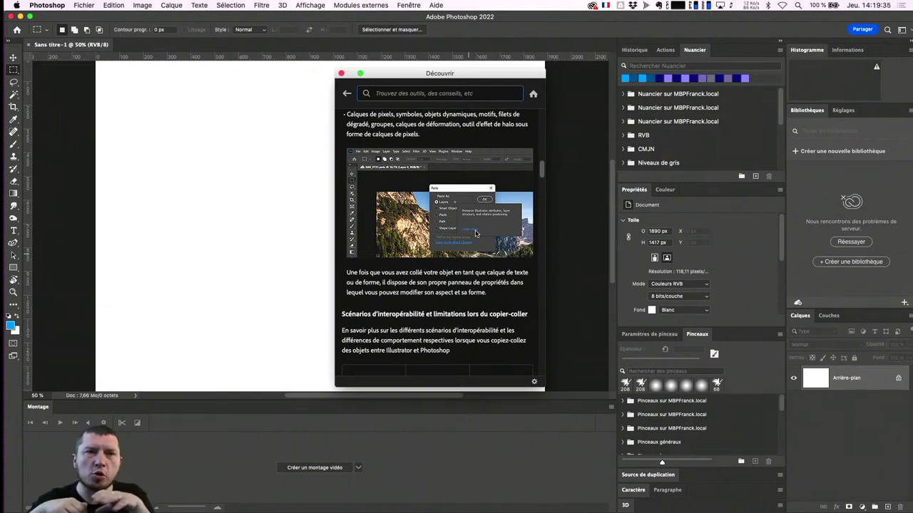
{"action": "left_click", "coordinate": [346, 93]}
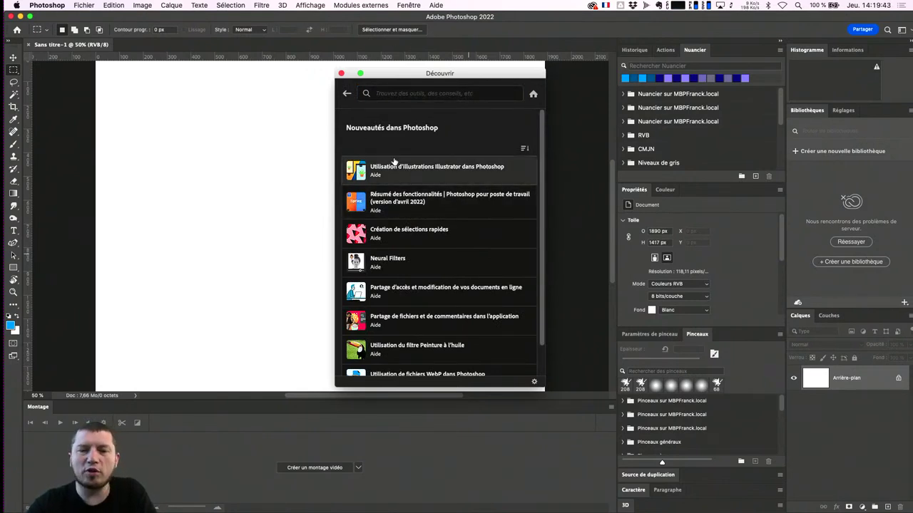
Step: Close Découvrir and switch to the Les indispensables workspace, resetting its panel layout
{"action": "left_click", "coordinate": [341, 74]}
{"action": "left_click", "coordinate": [908, 29]}
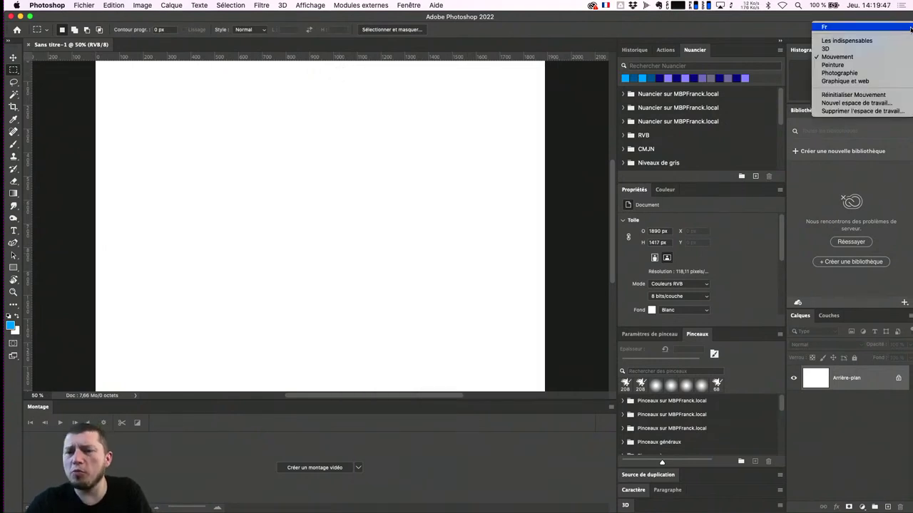
{"action": "left_click", "coordinate": [849, 42]}
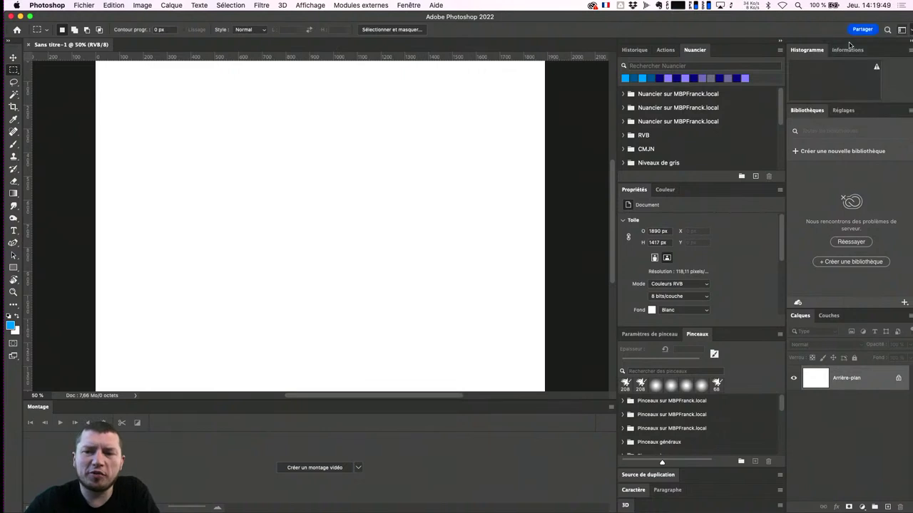
{"action": "left_click", "coordinate": [908, 29]}
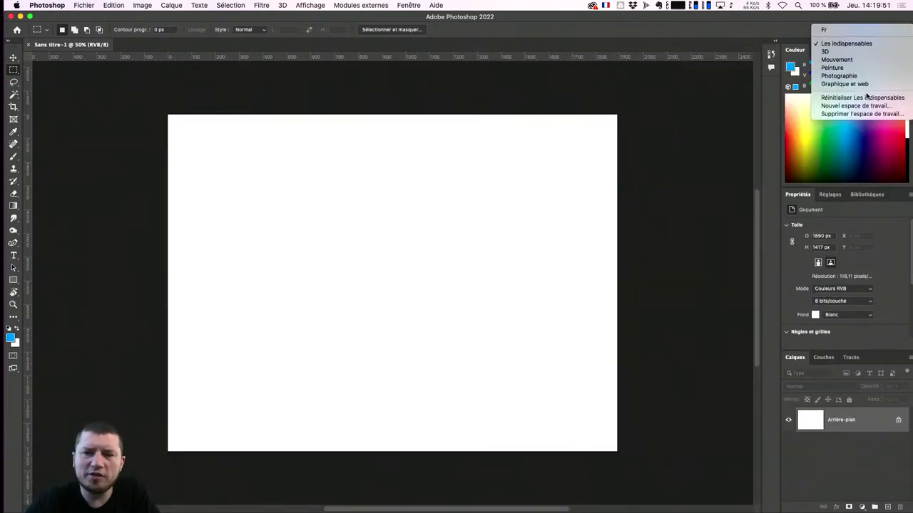
{"action": "left_click", "coordinate": [864, 98]}
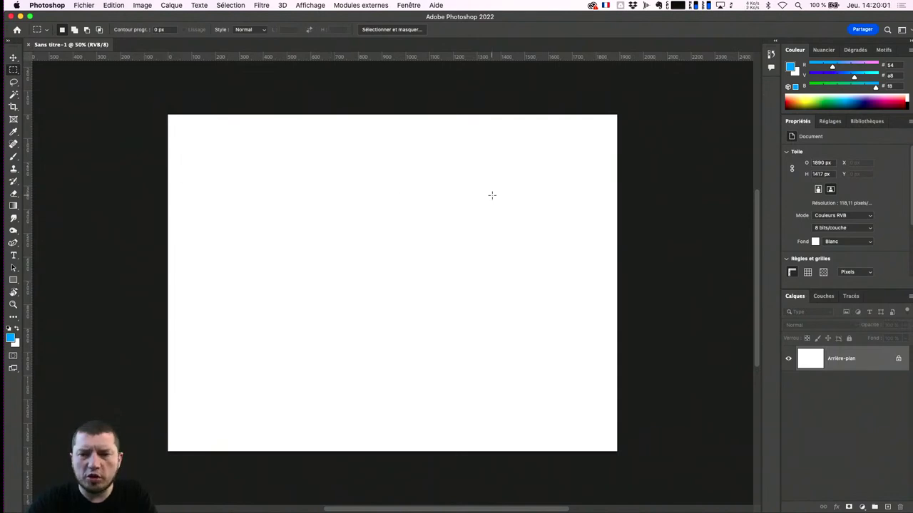
Step: Dismiss the Image menu and set the status bar to Dimensions du document, then Efficacité (100%)
{"action": "left_click", "coordinate": [143, 4]}
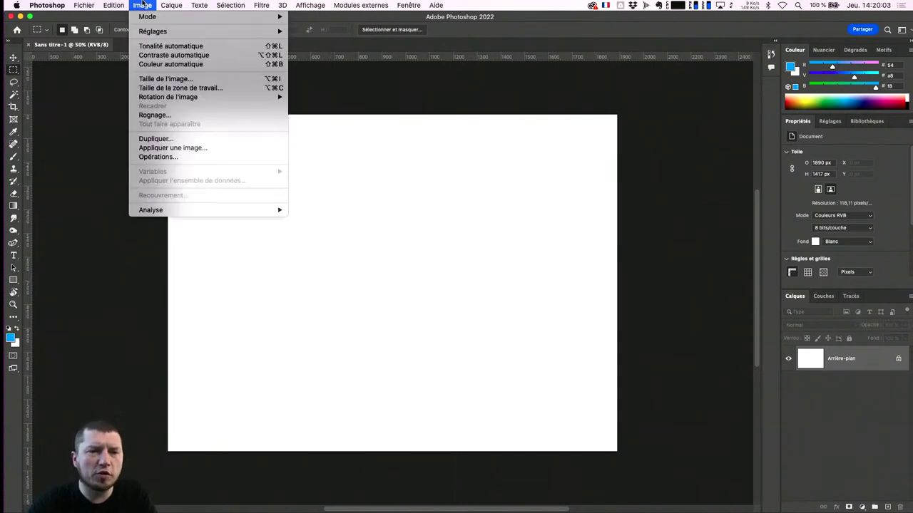
{"action": "left_click", "coordinate": [94, 420]}
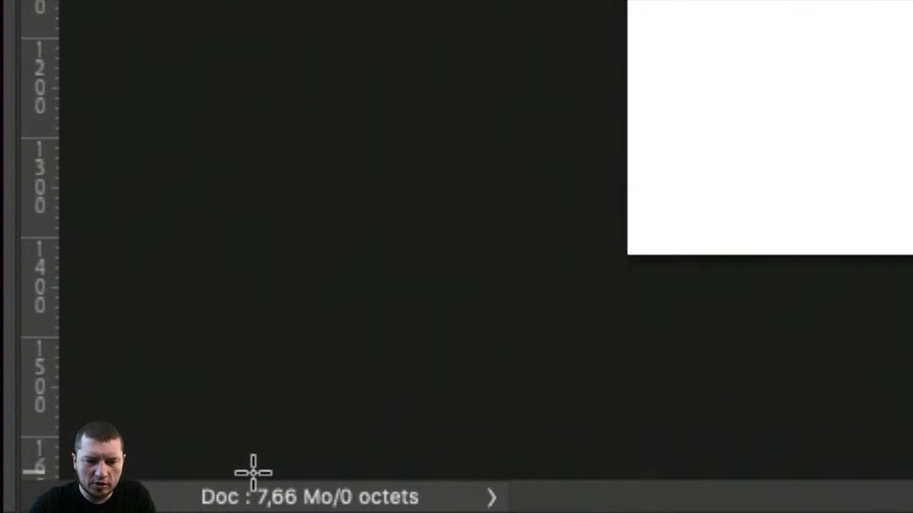
{"action": "left_click", "coordinate": [338, 497]}
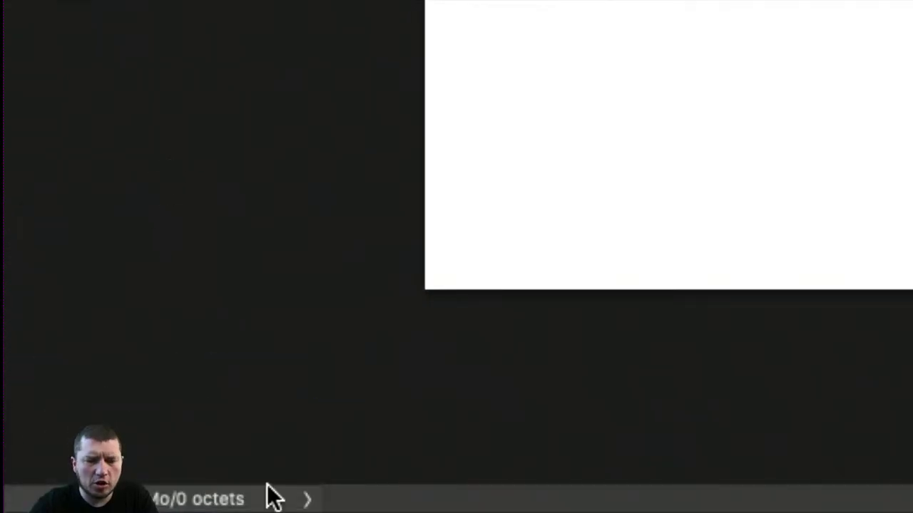
{"action": "left_click", "coordinate": [310, 498]}
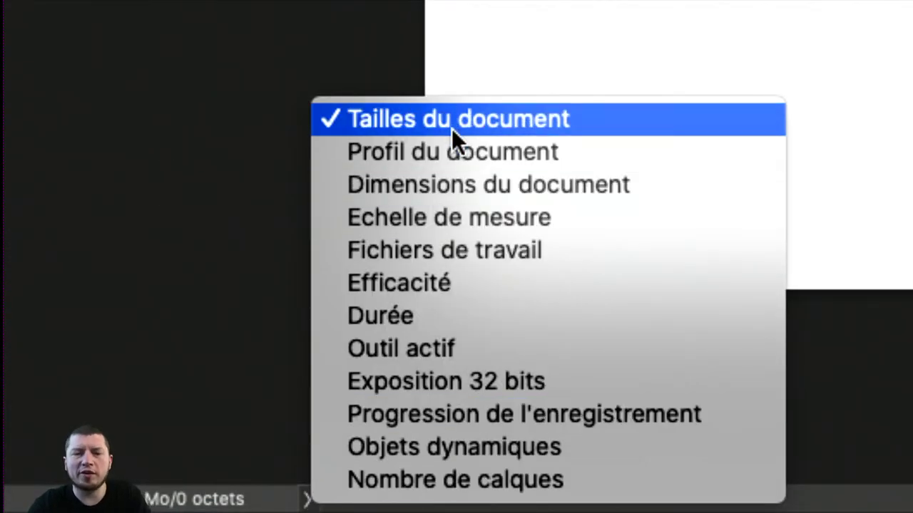
{"action": "left_click", "coordinate": [454, 181]}
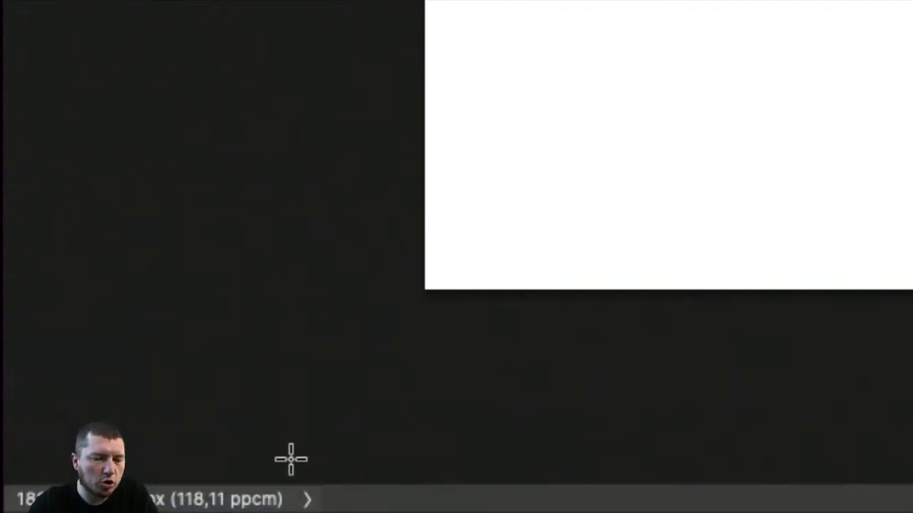
{"action": "left_click", "coordinate": [308, 499]}
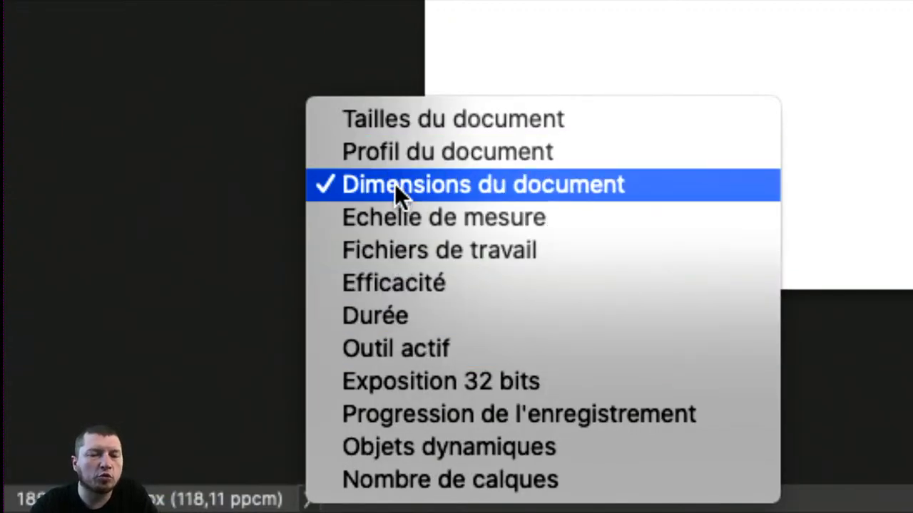
{"action": "left_click", "coordinate": [386, 283]}
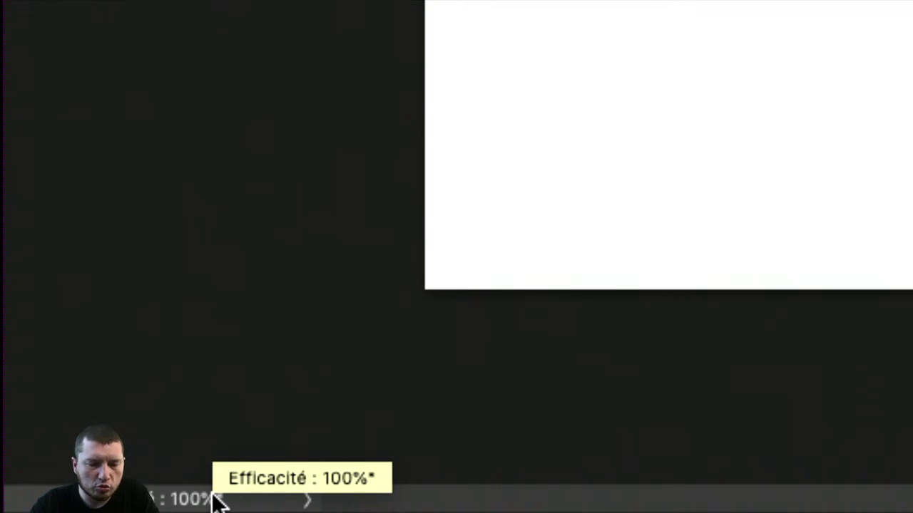
Step: Switch the status bar readout to Fichiers de travail, then to Outil actif
{"action": "left_click", "coordinate": [307, 501]}
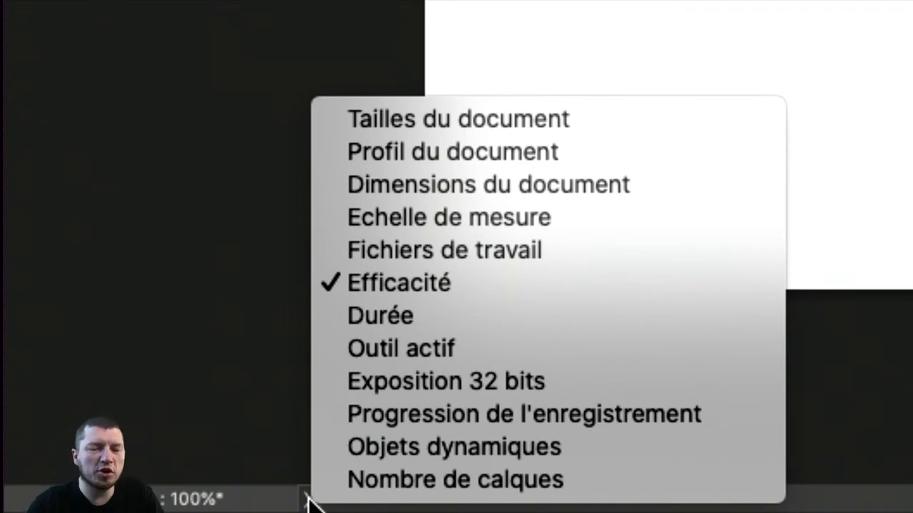
{"action": "left_click", "coordinate": [395, 255]}
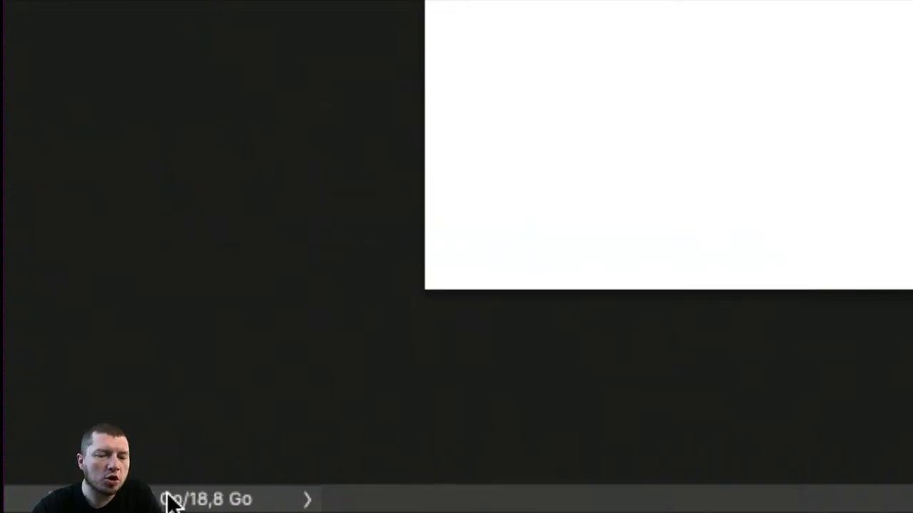
{"action": "left_click", "coordinate": [305, 499]}
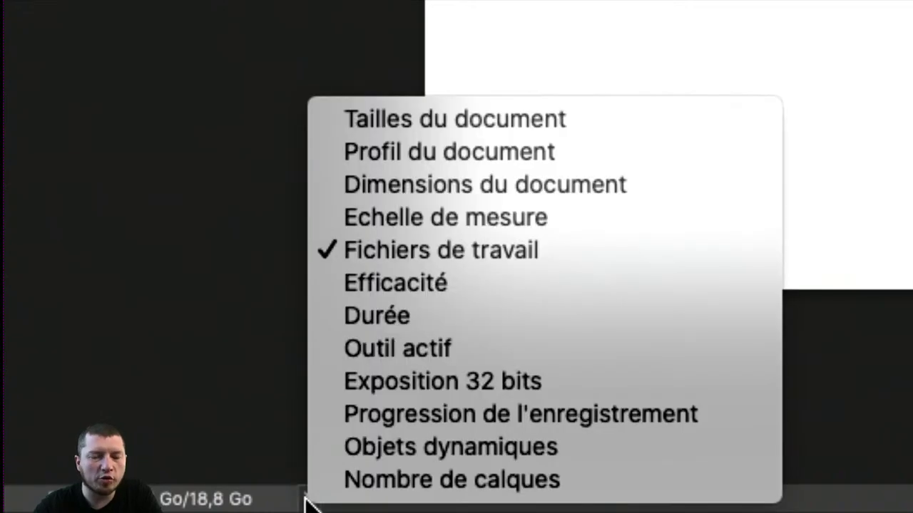
{"action": "left_click", "coordinate": [410, 347]}
Step: Set the status bar to Objets dynamiques, showing Manquant : 0 / Modifié : 0
{"action": "left_click", "coordinate": [305, 499]}
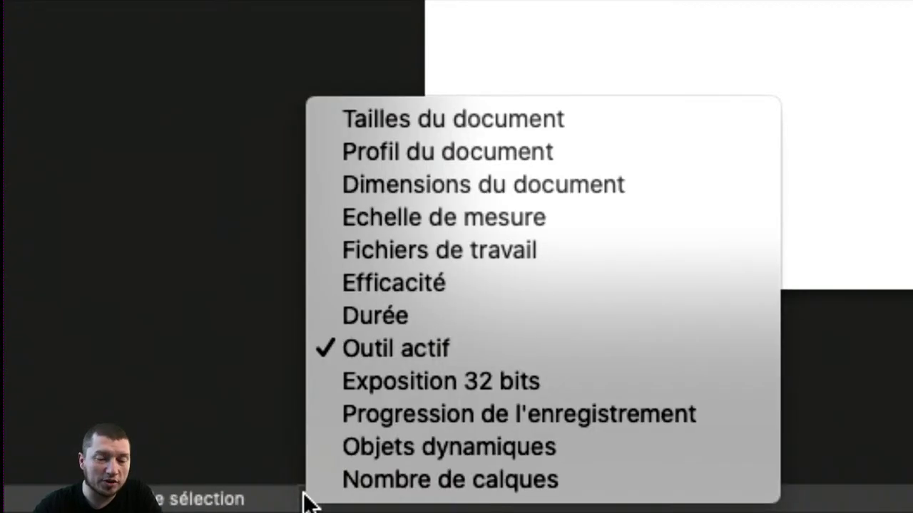
{"action": "left_click", "coordinate": [390, 436]}
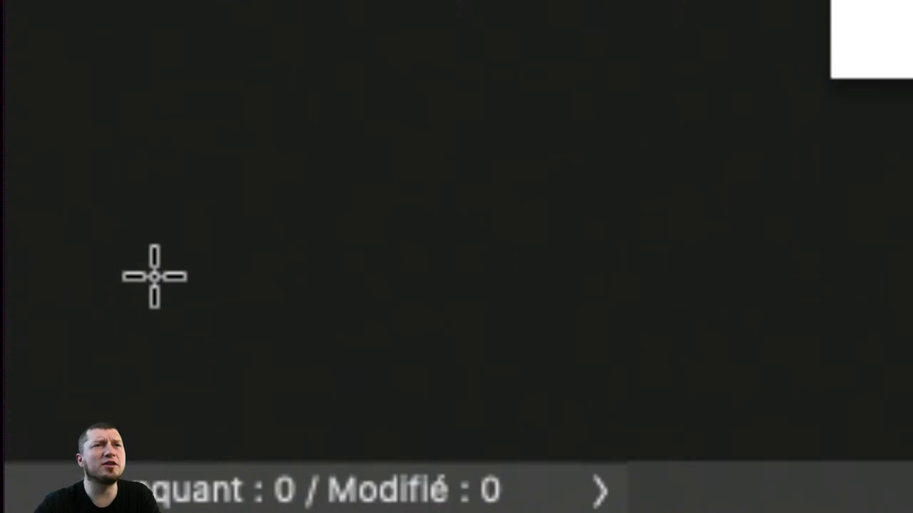
{"action": "left_click", "coordinate": [599, 489]}
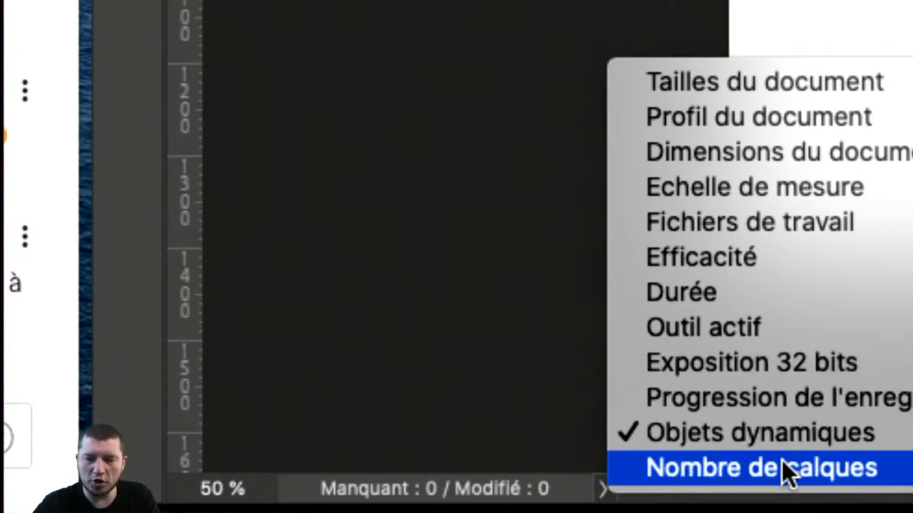
{"action": "left_click", "coordinate": [463, 289]}
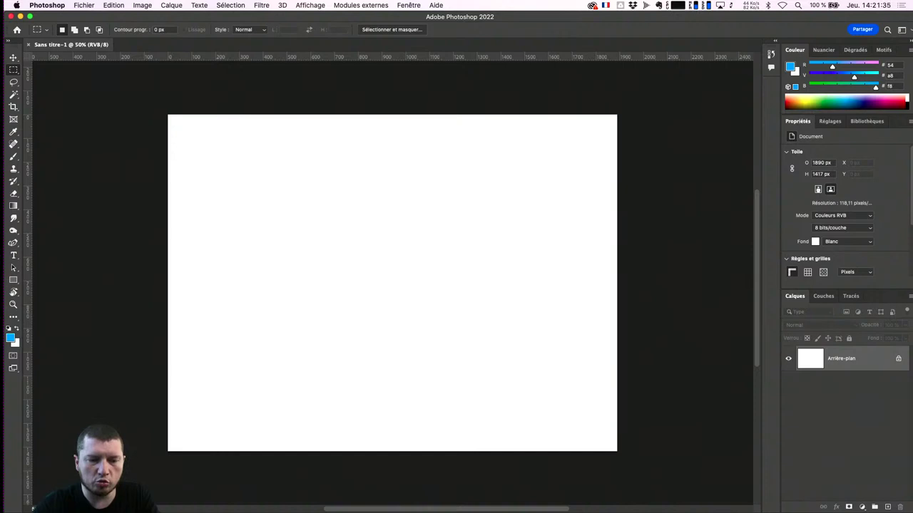
Step: Open the status bar readout choices and close them again without changing anything
{"action": "left_click", "coordinate": [146, 508]}
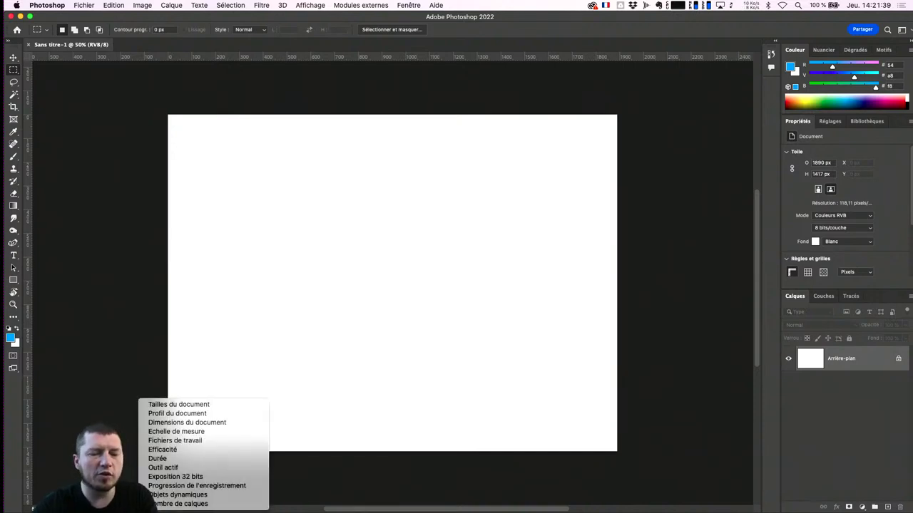
{"action": "left_click", "coordinate": [146, 508]}
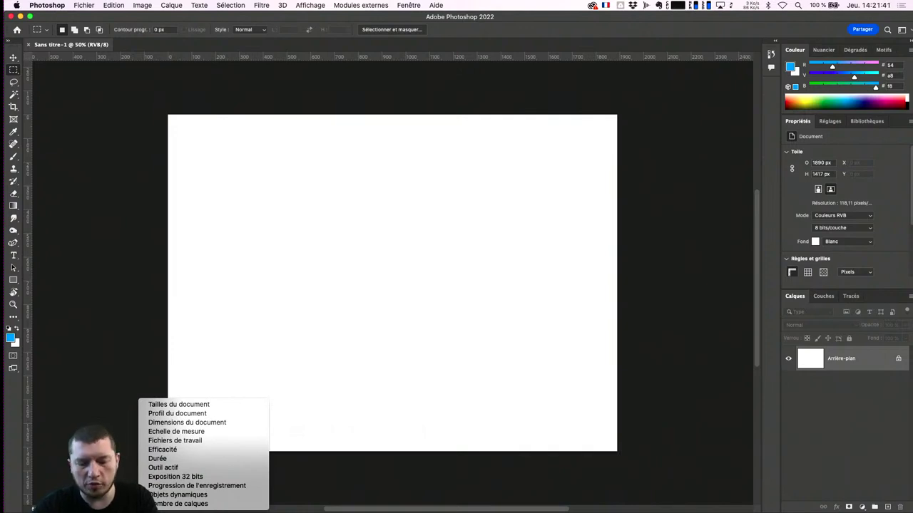
{"action": "left_click", "coordinate": [158, 458]}
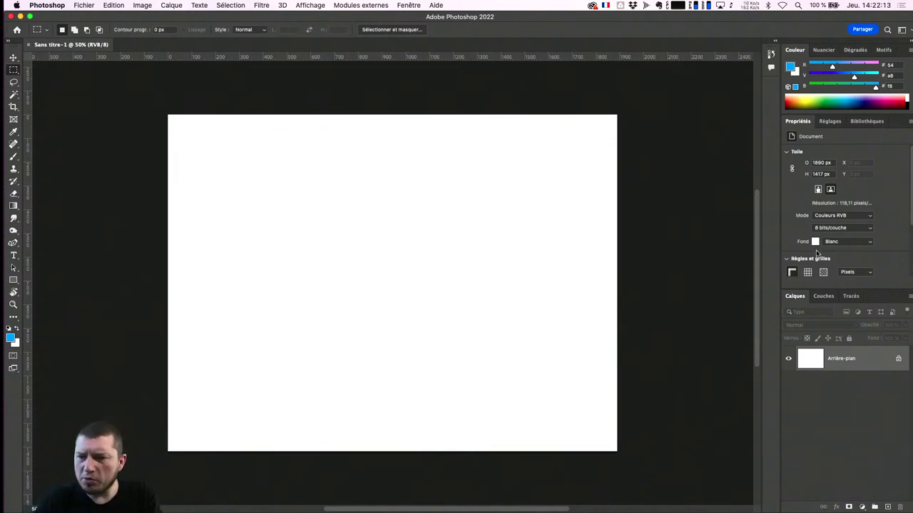
Step: View the Creative Cloud Libraries, return to Properties, and bring up the app switcher
{"action": "left_click", "coordinate": [865, 121]}
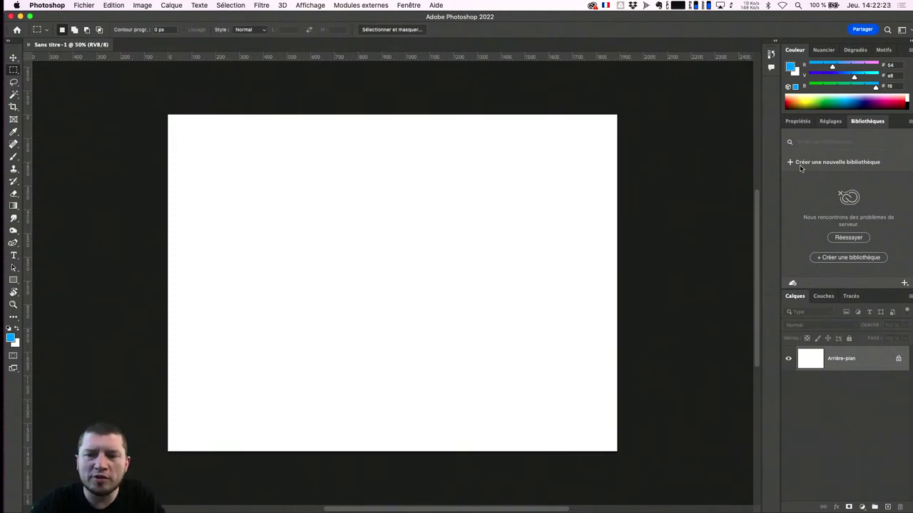
{"action": "left_click", "coordinate": [799, 122]}
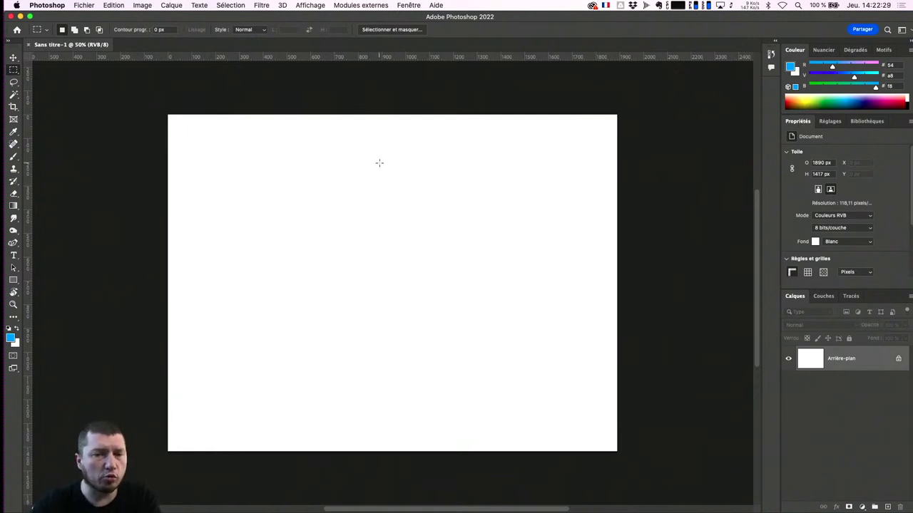
{"action": "key", "text": "super+Tab"}
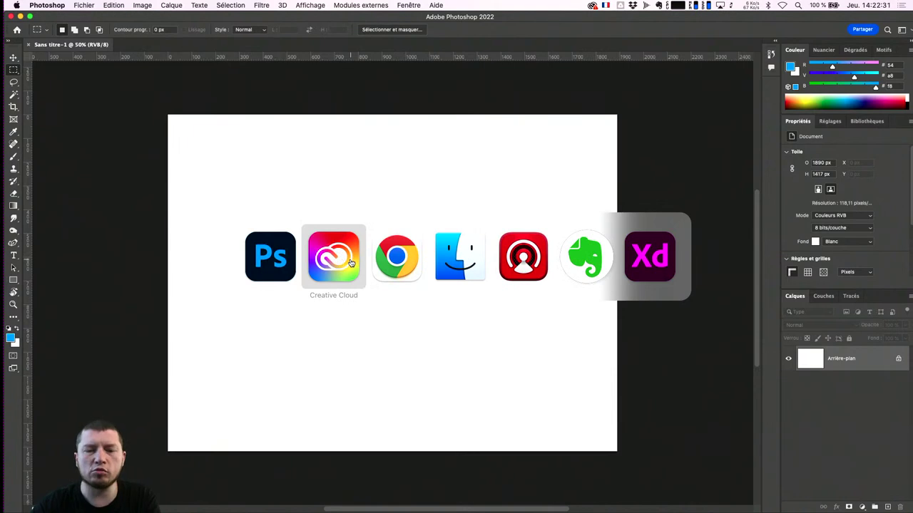
Step: Switch to Chrome and load the Adobe Stock home page at stock.adobe.com
{"action": "left_click", "coordinate": [396, 260]}
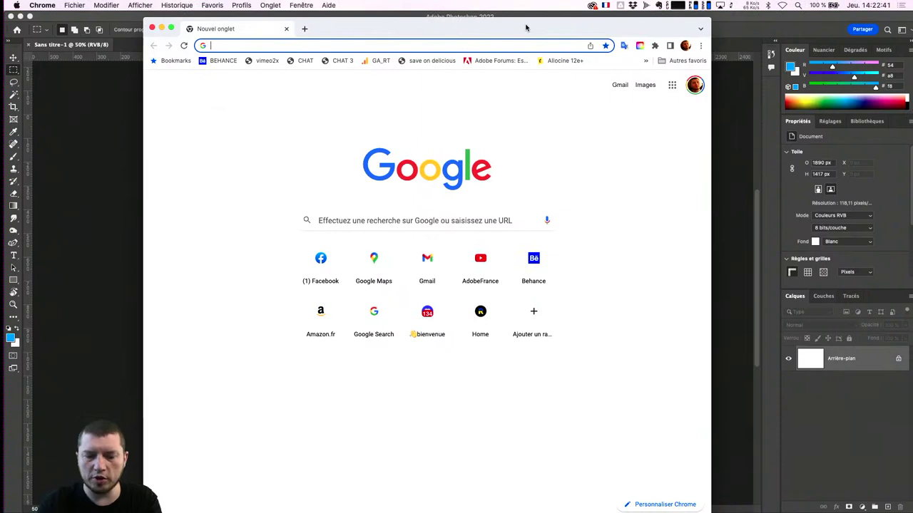
{"action": "type", "text": "sto"}
{"action": "key", "text": "Return"}
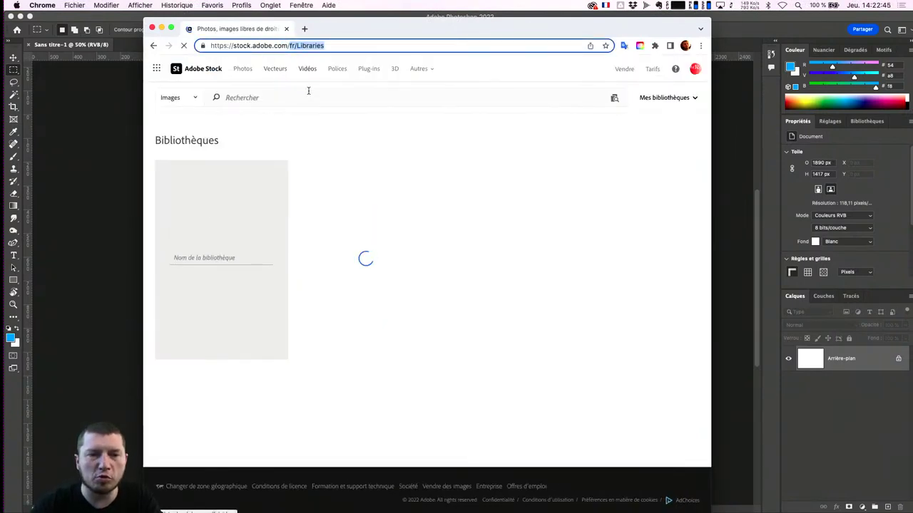
{"action": "key", "text": "BackSpace"}
{"action": "key", "text": "Return"}
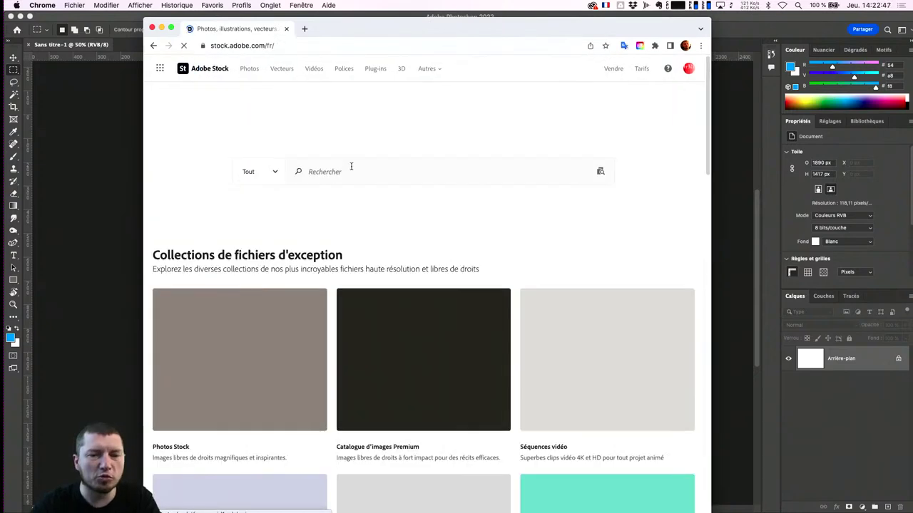
{"action": "scroll", "coordinate": [471, 250], "scroll_direction": "down", "scroll_amount": 3}
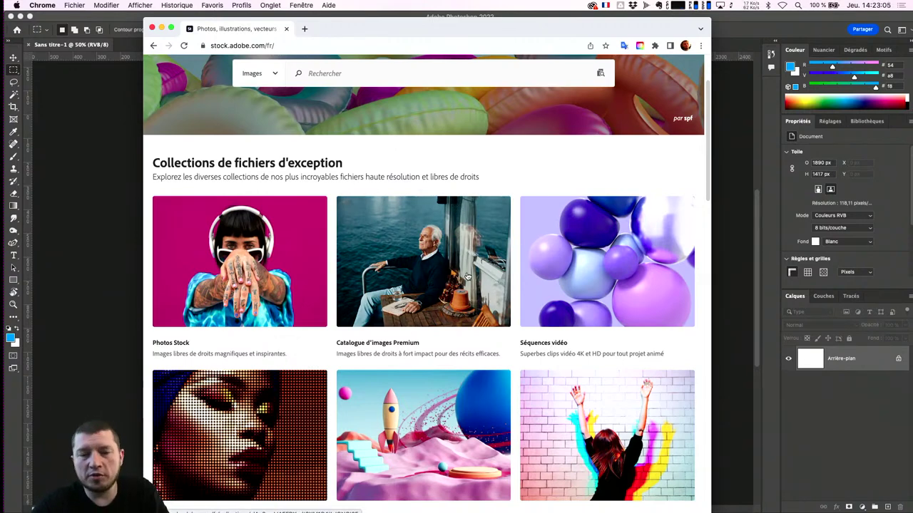
Step: Open the Catalogue d'images premium collection and scroll through its photos
{"action": "left_click", "coordinate": [466, 276]}
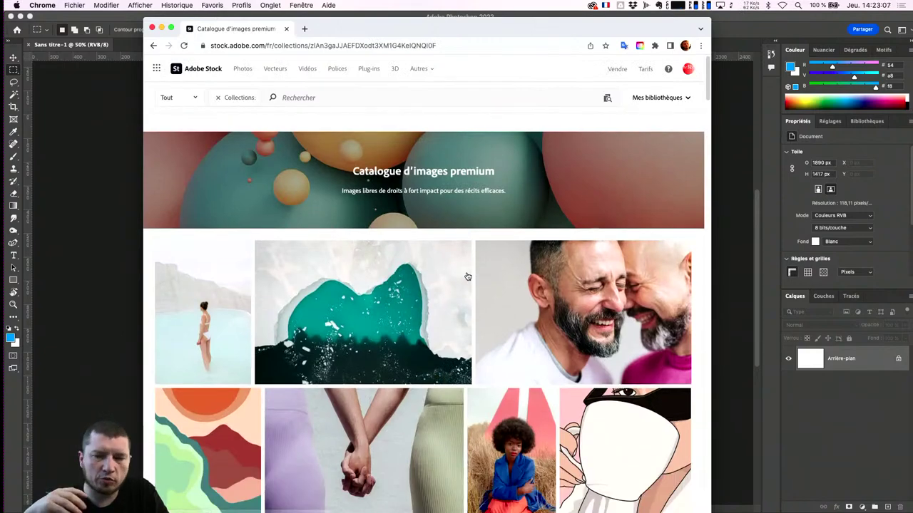
{"action": "scroll", "coordinate": [467, 276], "scroll_direction": "down", "scroll_amount": 2}
{"action": "scroll", "coordinate": [467, 276], "scroll_direction": "down", "scroll_amount": 3}
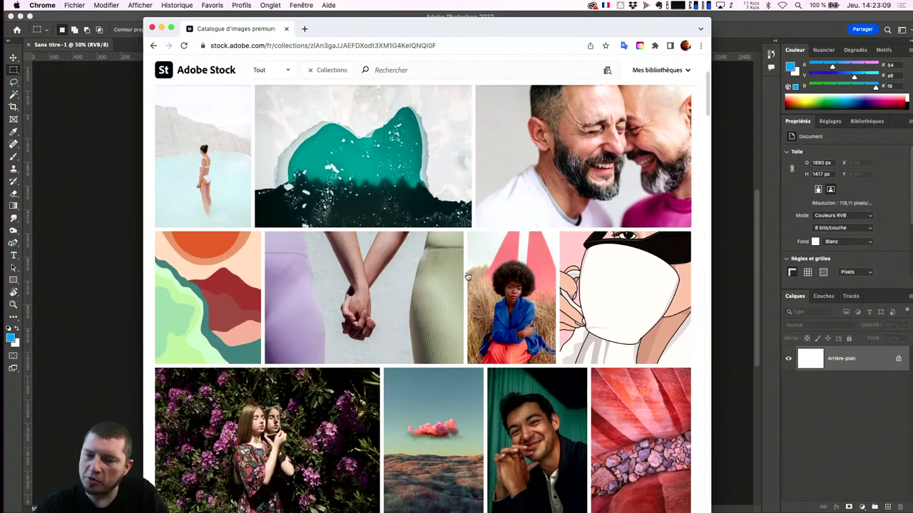
{"action": "scroll", "coordinate": [467, 276], "scroll_direction": "down", "scroll_amount": 2}
{"action": "scroll", "coordinate": [467, 276], "scroll_direction": "down", "scroll_amount": 3}
{"action": "scroll", "coordinate": [467, 276], "scroll_direction": "down", "scroll_amount": 1}
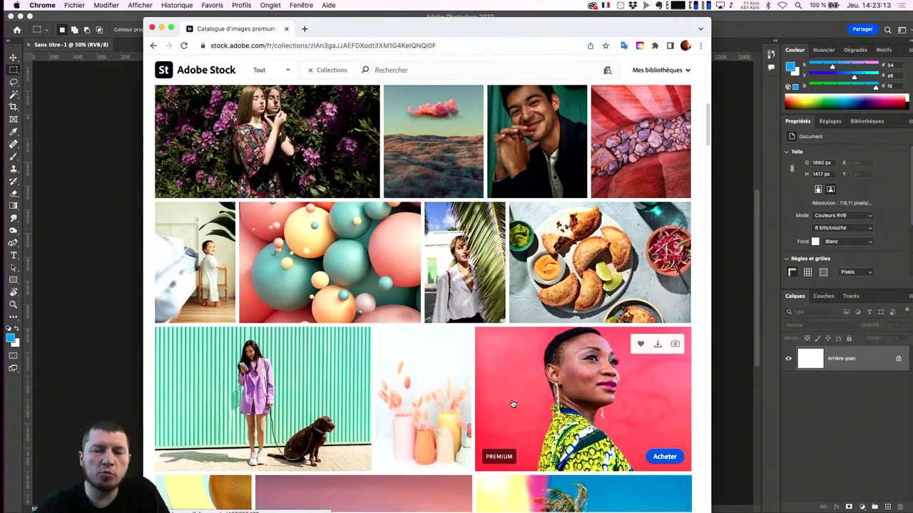
{"action": "mouse_move", "coordinate": [310, 376]}
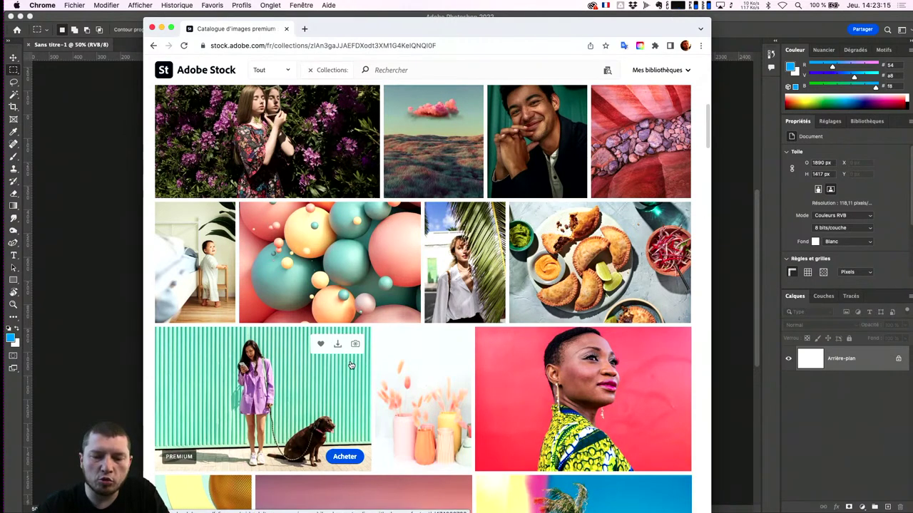
{"action": "mouse_move", "coordinate": [263, 398]}
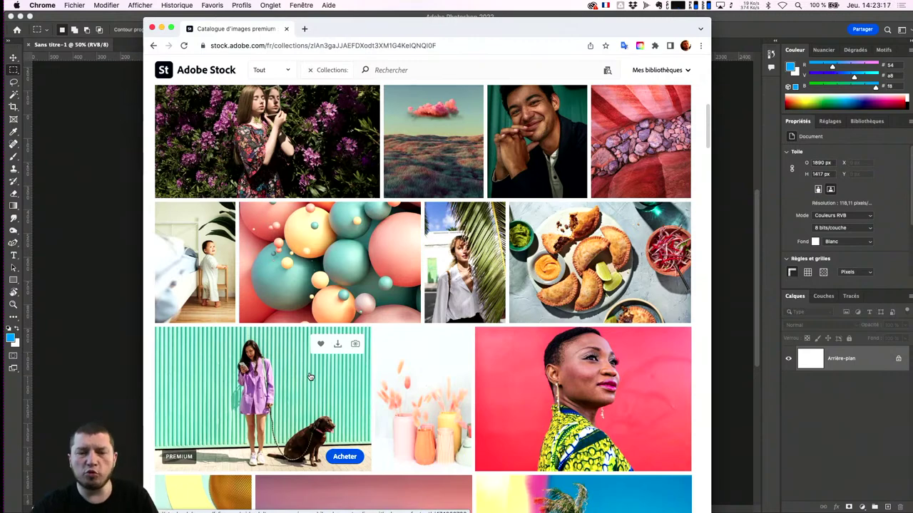
{"action": "scroll", "coordinate": [311, 377], "scroll_direction": "down", "scroll_amount": 4}
{"action": "scroll", "coordinate": [311, 377], "scroll_direction": "down", "scroll_amount": 3}
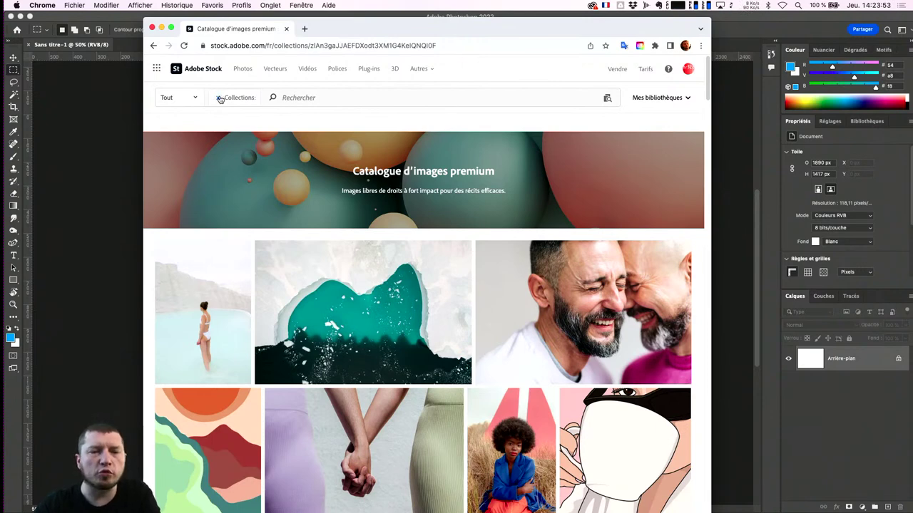
Step: Remove the Collections filter and browse the Photos and Vecteurs sections
{"action": "left_click", "coordinate": [217, 100]}
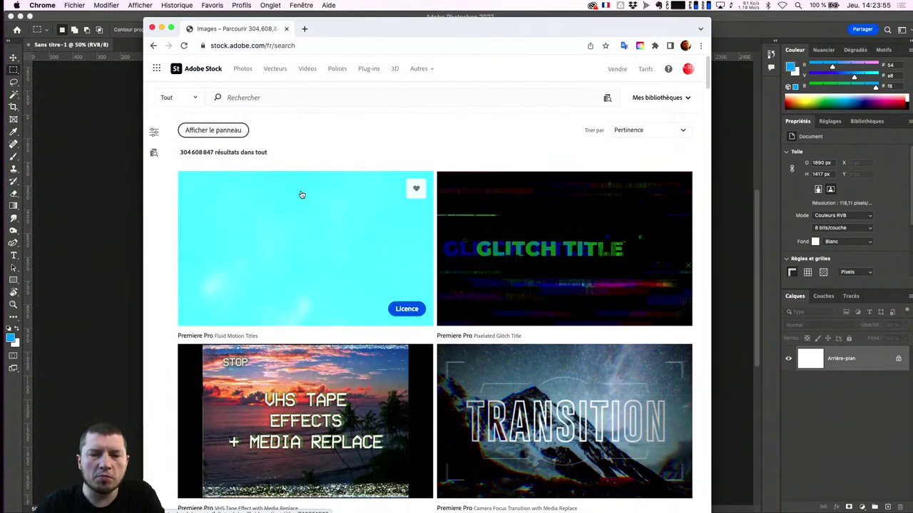
{"action": "left_click", "coordinate": [244, 70]}
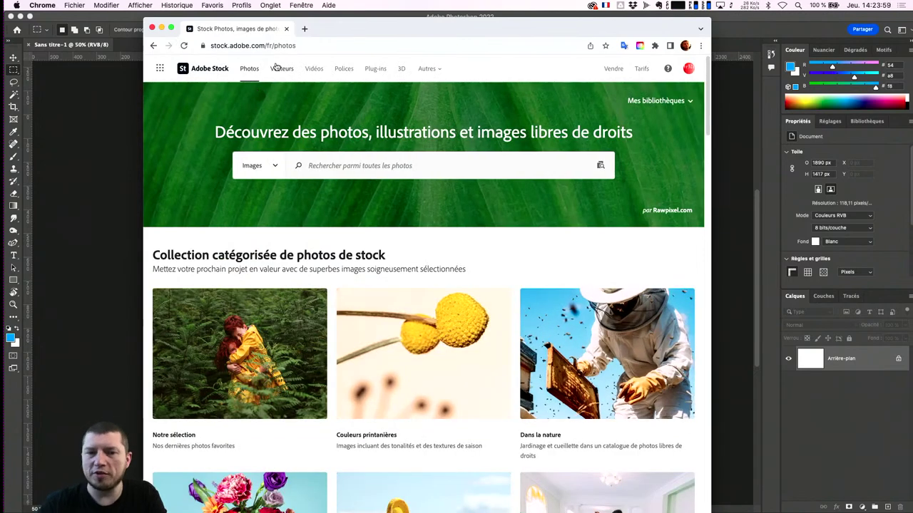
{"action": "left_click", "coordinate": [283, 69]}
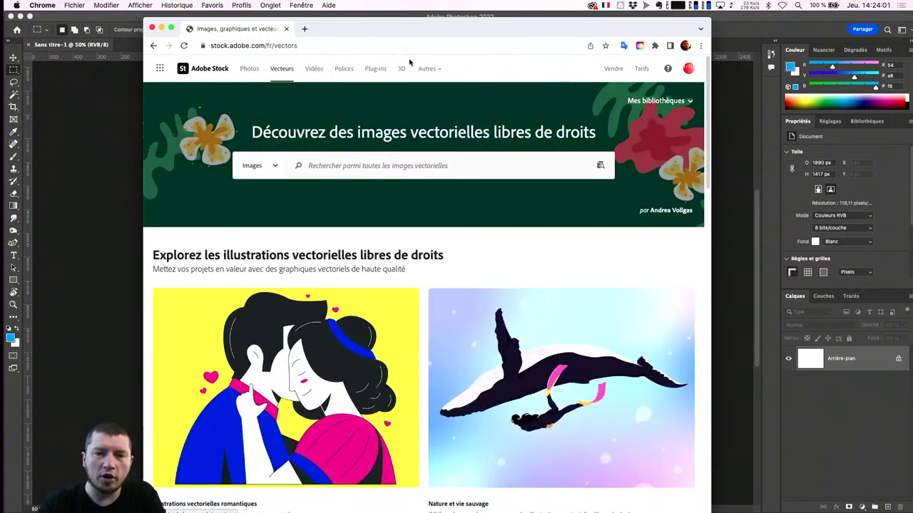
Step: Widen the Chrome window and open the Gratuit free assets collection page
{"action": "left_click_drag", "start_coordinate": [712, 95], "coordinate": [603, 105]}
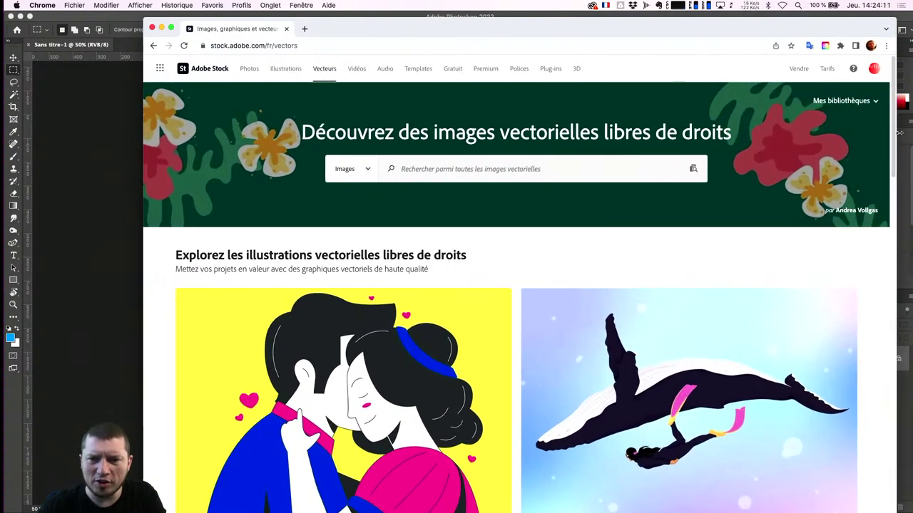
{"action": "left_click_drag", "start_coordinate": [603, 86], "coordinate": [890, 132]}
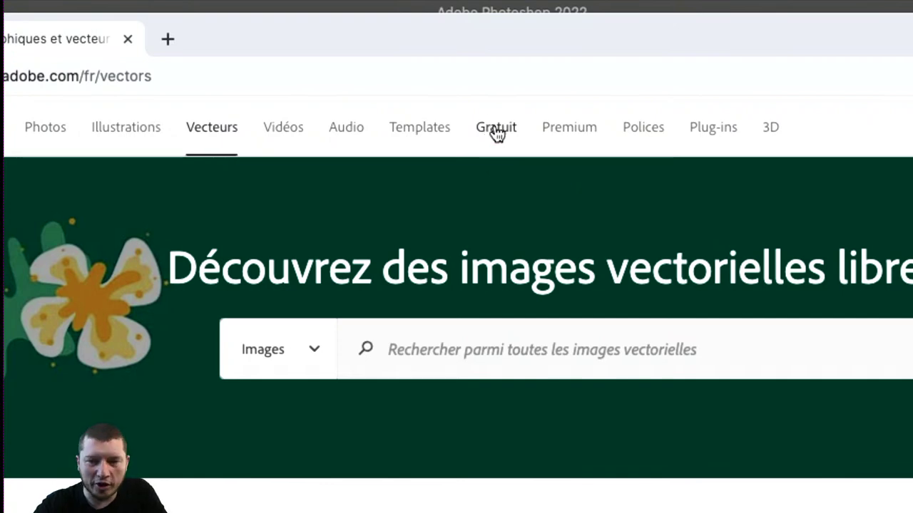
{"action": "left_click", "coordinate": [496, 128]}
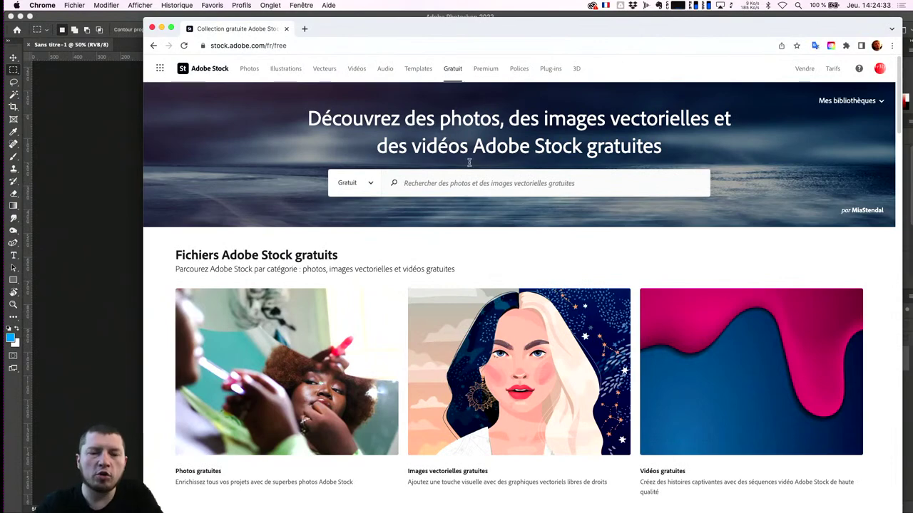
Step: Open Photos gratuites and view the front-steps family photo's details (7813 x 5211px JPEG)
{"action": "scroll", "coordinate": [481, 314], "scroll_direction": "down", "scroll_amount": 2}
{"action": "scroll", "coordinate": [482, 312], "scroll_direction": "down", "scroll_amount": 1}
{"action": "scroll", "coordinate": [481, 314], "scroll_direction": "down", "scroll_amount": 2}
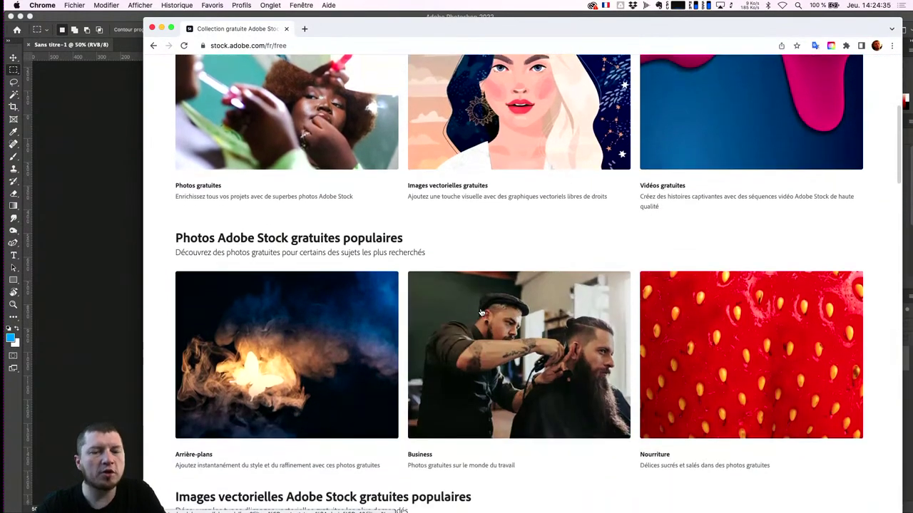
{"action": "scroll", "coordinate": [482, 314], "scroll_direction": "up", "scroll_amount": 1}
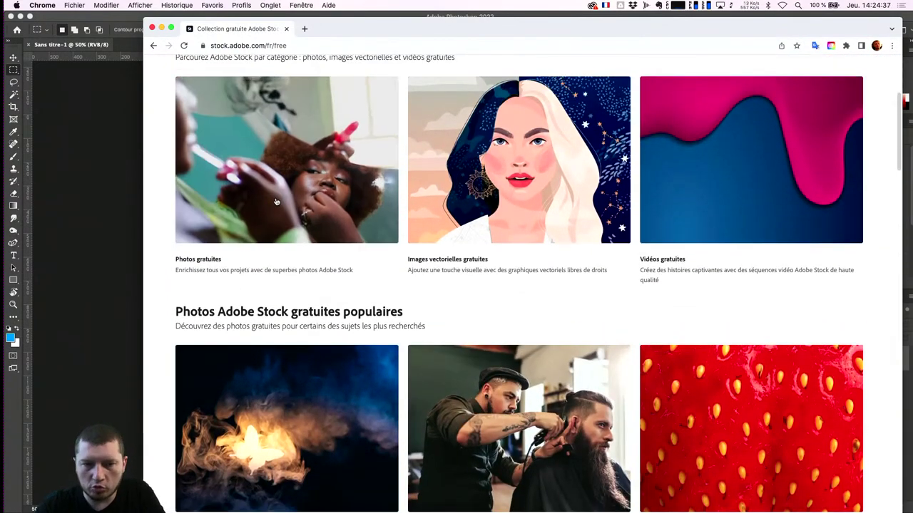
{"action": "left_click", "coordinate": [306, 198]}
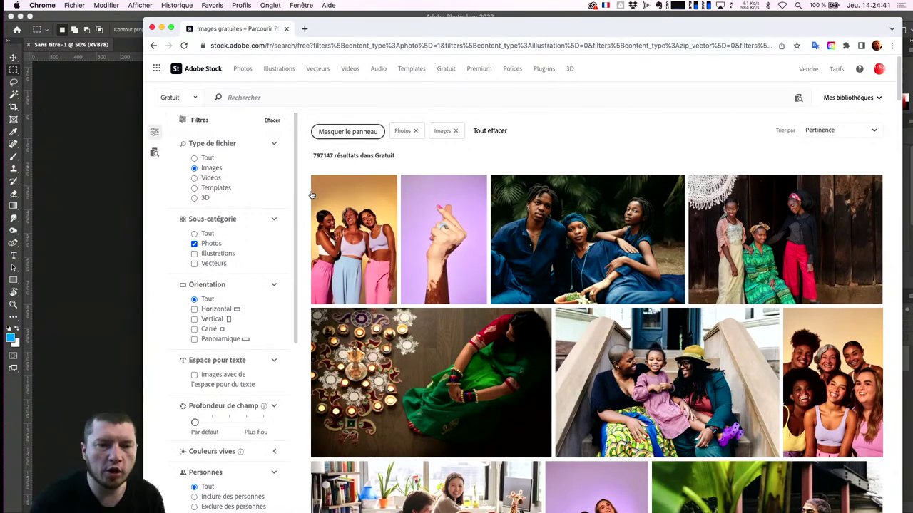
{"action": "mouse_move", "coordinate": [587, 239]}
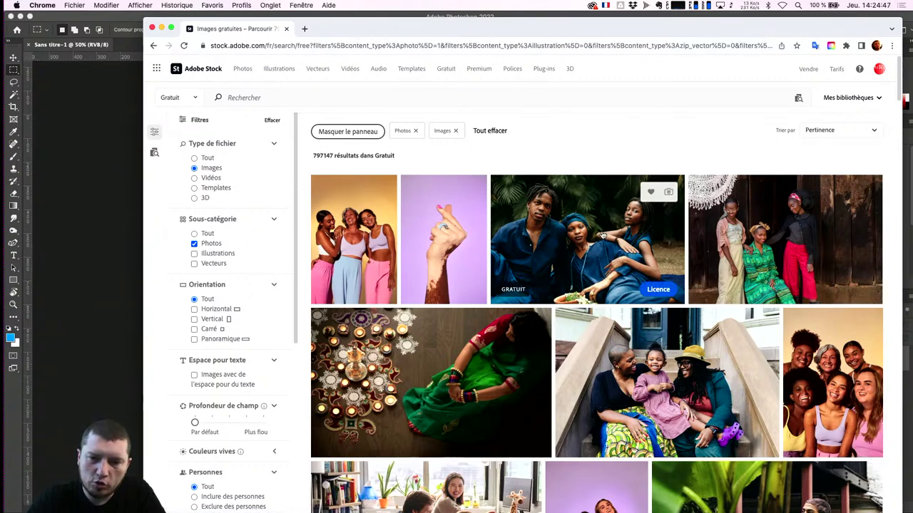
{"action": "scroll", "coordinate": [545, 253], "scroll_direction": "down", "scroll_amount": 1}
{"action": "scroll", "coordinate": [570, 271], "scroll_direction": "down", "scroll_amount": 1}
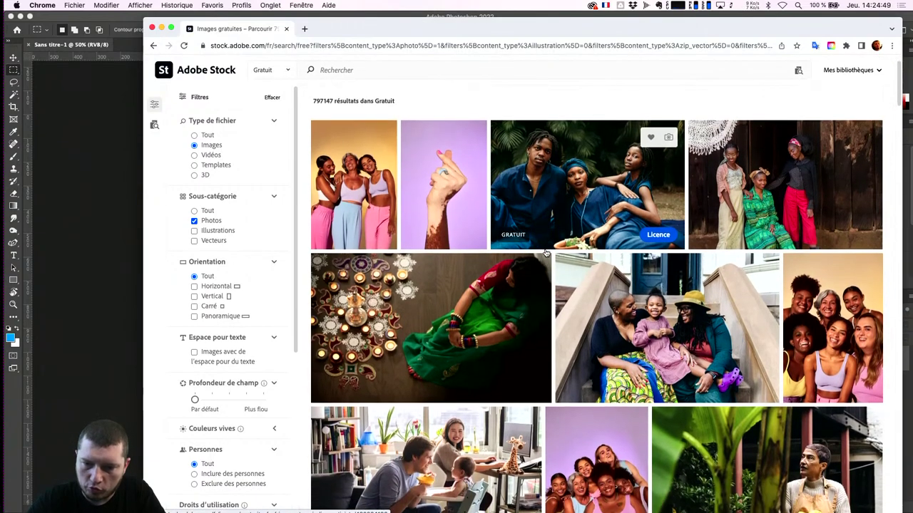
{"action": "left_click", "coordinate": [660, 304]}
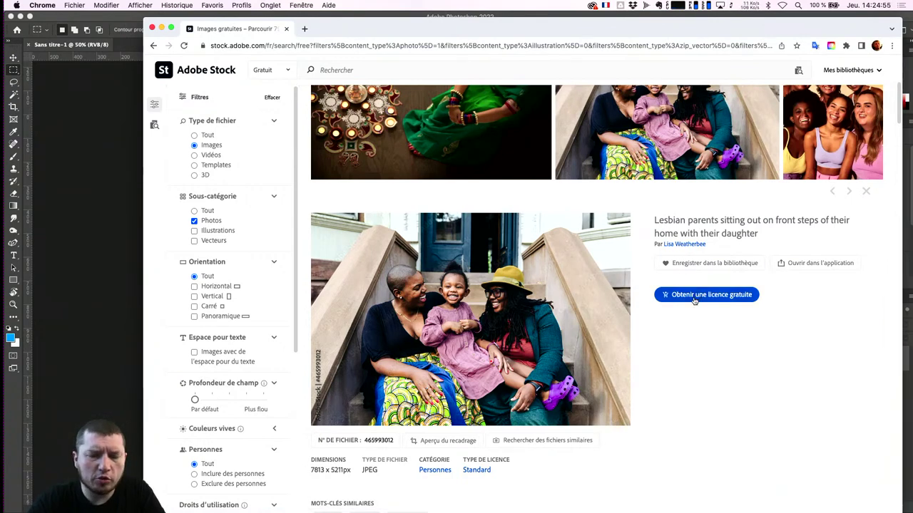
{"action": "scroll", "coordinate": [688, 307], "scroll_direction": "down", "scroll_amount": 2}
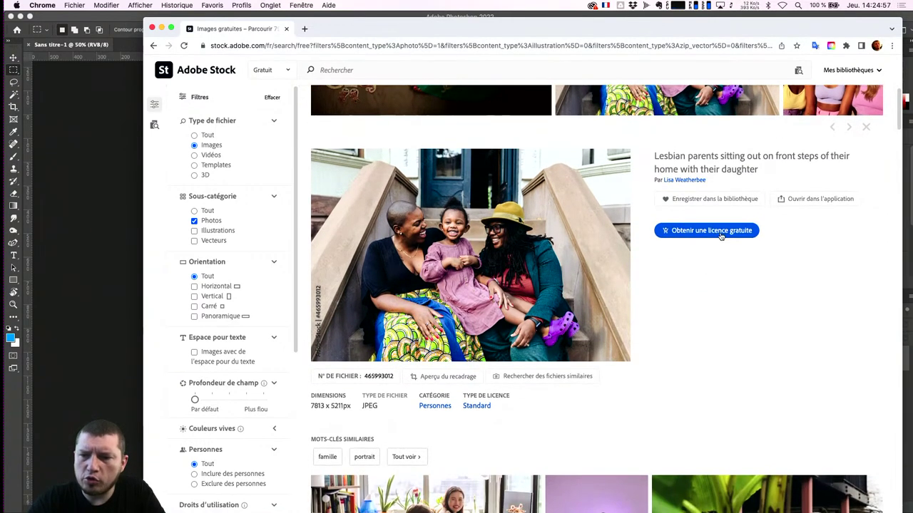
Step: Get the free licence for the photo and scroll the library list for a destination
{"action": "left_click", "coordinate": [720, 236]}
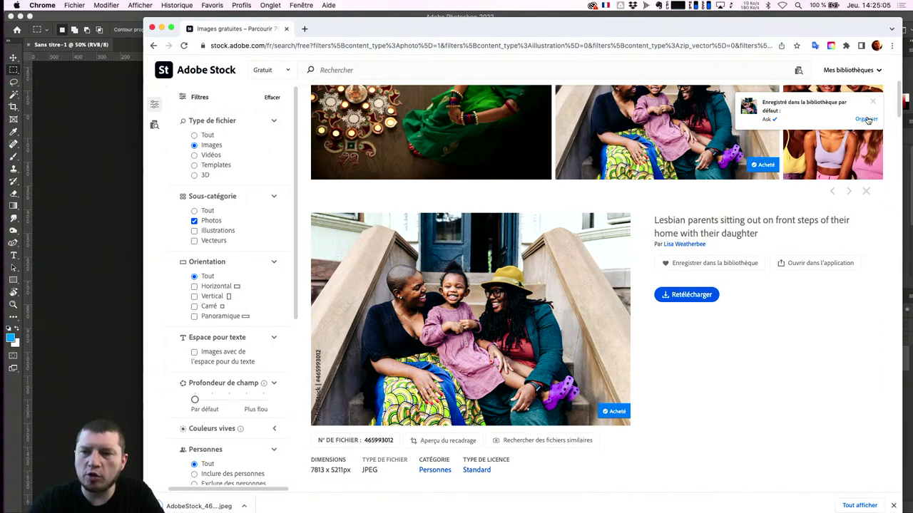
{"action": "left_click", "coordinate": [866, 120]}
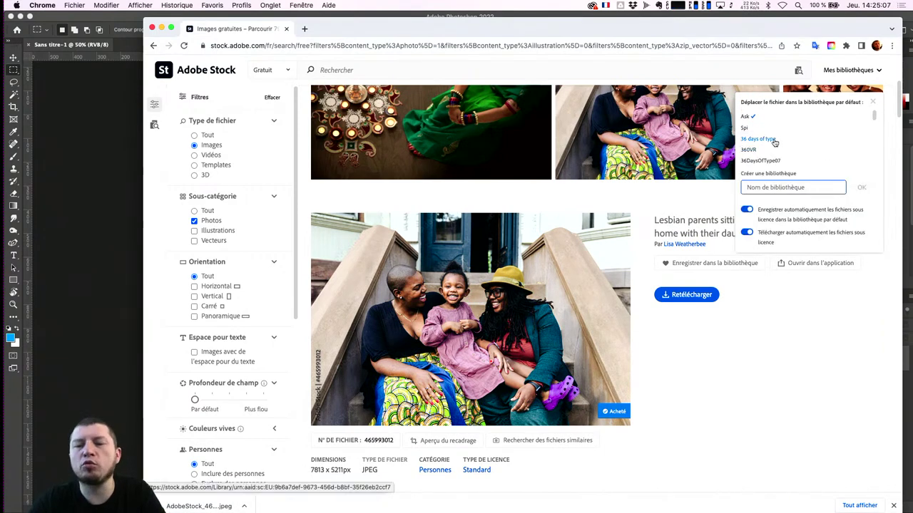
{"action": "scroll", "coordinate": [774, 141], "scroll_direction": "down", "scroll_amount": 5}
{"action": "scroll", "coordinate": [774, 142], "scroll_direction": "down", "scroll_amount": 3}
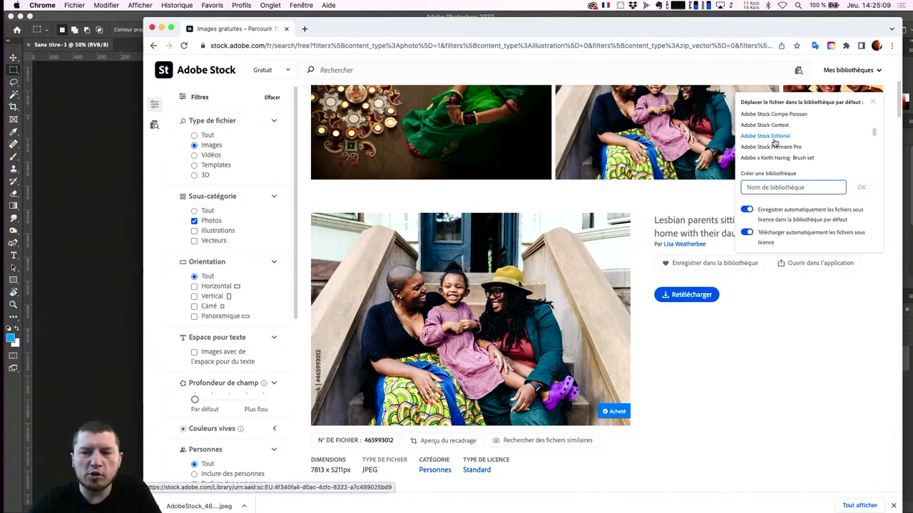
{"action": "scroll", "coordinate": [774, 143], "scroll_direction": "down", "scroll_amount": 3}
{"action": "scroll", "coordinate": [774, 142], "scroll_direction": "down", "scroll_amount": 2}
{"action": "scroll", "coordinate": [774, 143], "scroll_direction": "down", "scroll_amount": 1}
{"action": "scroll", "coordinate": [774, 141], "scroll_direction": "down", "scroll_amount": 1}
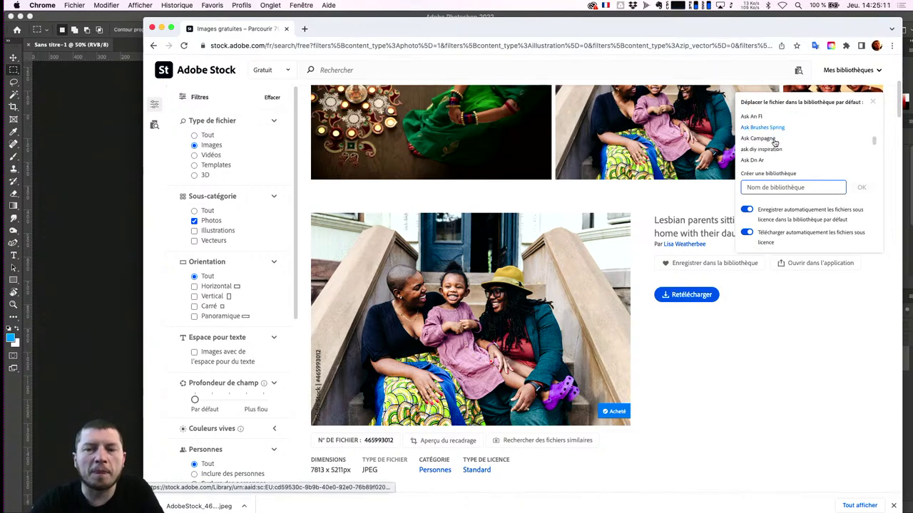
{"action": "scroll", "coordinate": [775, 138], "scroll_direction": "down", "scroll_amount": 1}
{"action": "scroll", "coordinate": [776, 136], "scroll_direction": "down", "scroll_amount": 1}
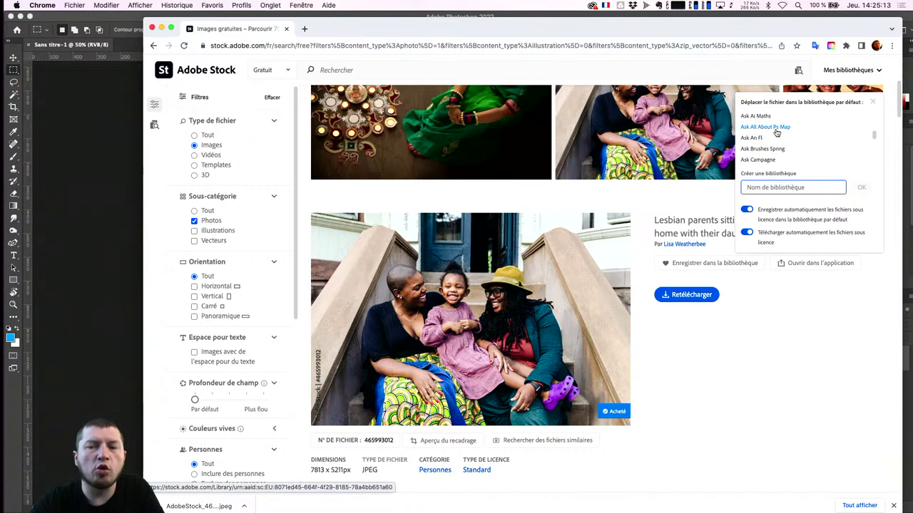
{"action": "scroll", "coordinate": [776, 133], "scroll_direction": "down", "scroll_amount": 2}
{"action": "scroll", "coordinate": [778, 134], "scroll_direction": "down", "scroll_amount": 2}
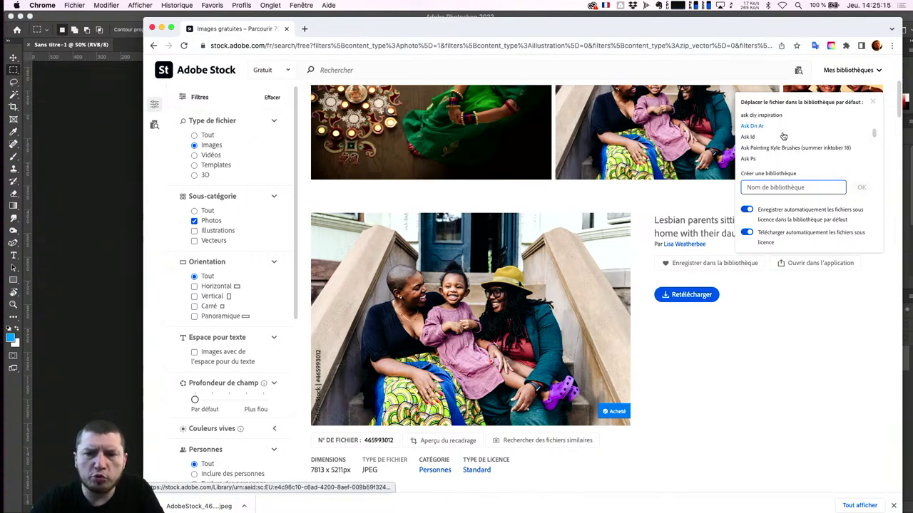
{"action": "scroll", "coordinate": [782, 136], "scroll_direction": "down", "scroll_amount": 2}
Step: Save the photo to the Ask Ps library and open the Standard licence terms in a new tab
{"action": "left_click", "coordinate": [758, 140]}
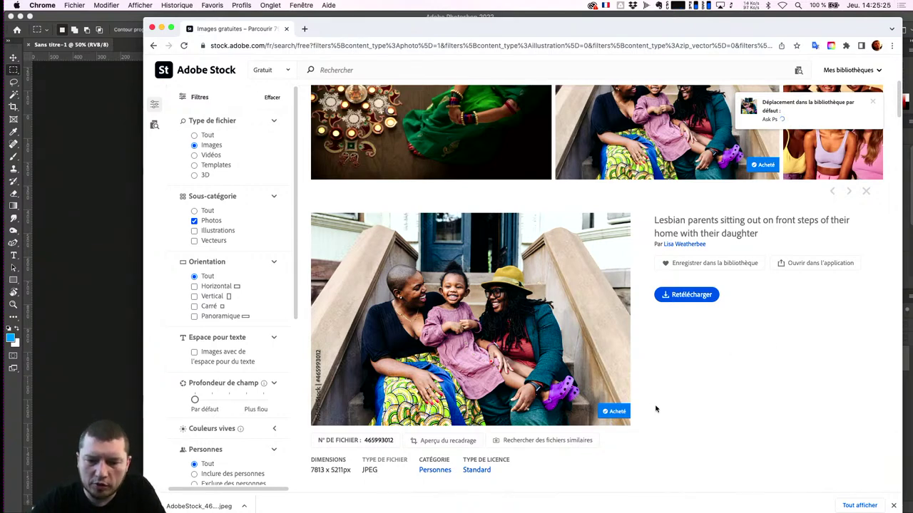
{"action": "scroll", "coordinate": [654, 407], "scroll_direction": "down", "scroll_amount": 2}
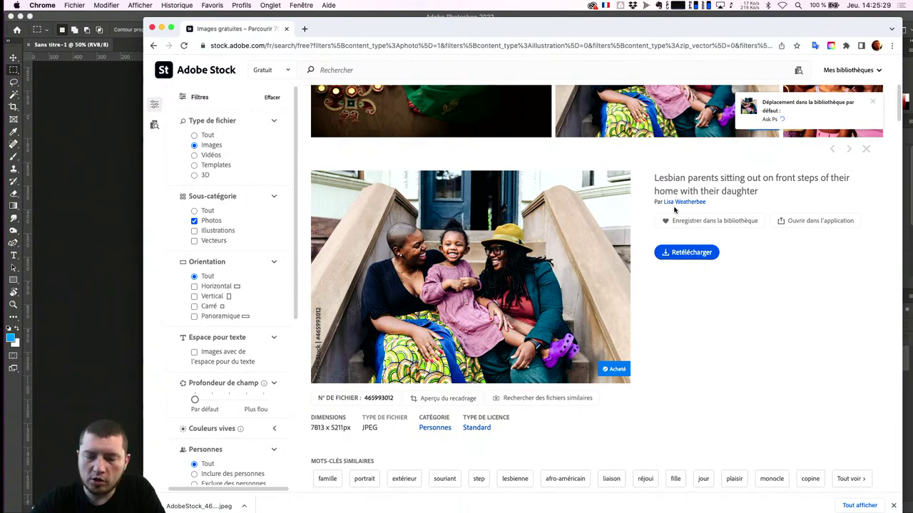
{"action": "left_click", "coordinate": [477, 428]}
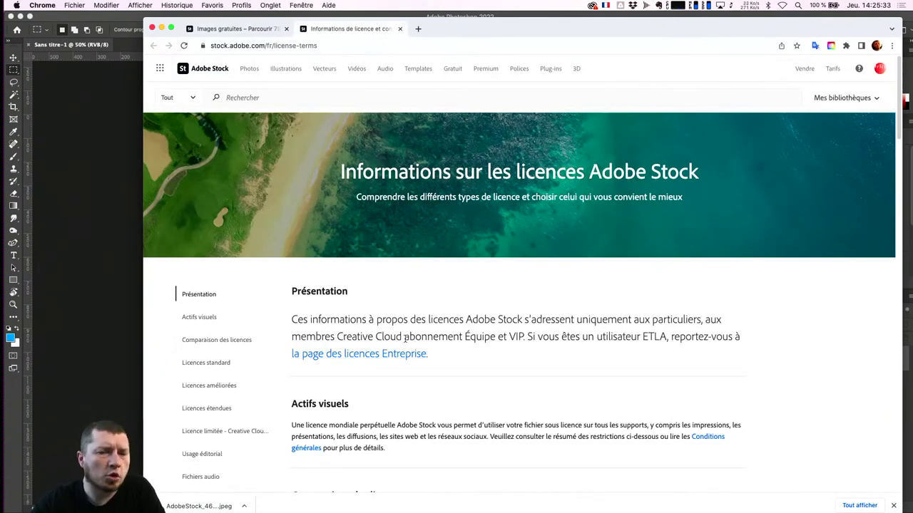
{"action": "scroll", "coordinate": [404, 338], "scroll_direction": "down", "scroll_amount": 2}
{"action": "scroll", "coordinate": [405, 343], "scroll_direction": "down", "scroll_amount": 2}
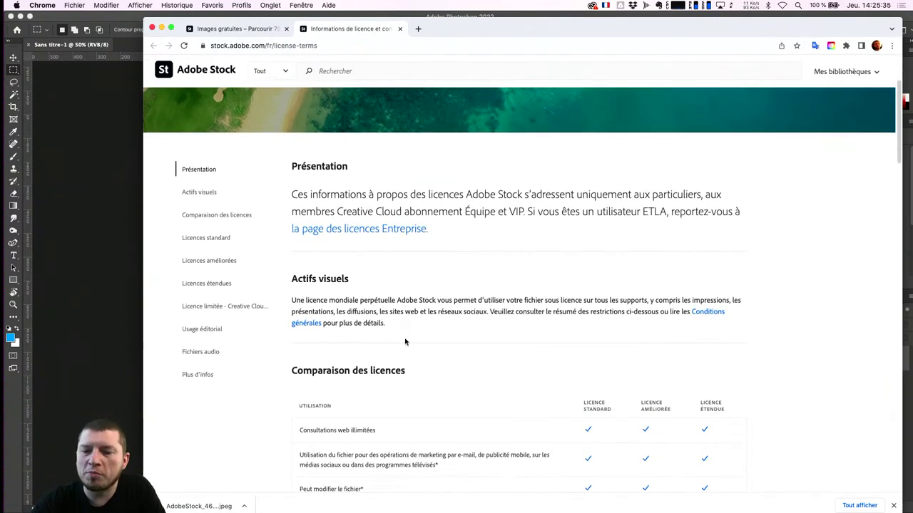
{"action": "scroll", "coordinate": [405, 342], "scroll_direction": "down", "scroll_amount": 2}
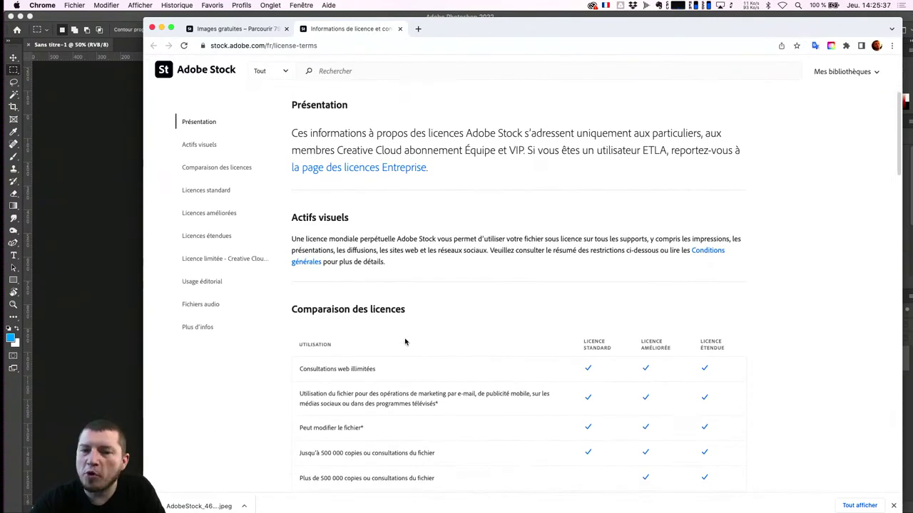
{"action": "scroll", "coordinate": [404, 342], "scroll_direction": "up", "scroll_amount": 1}
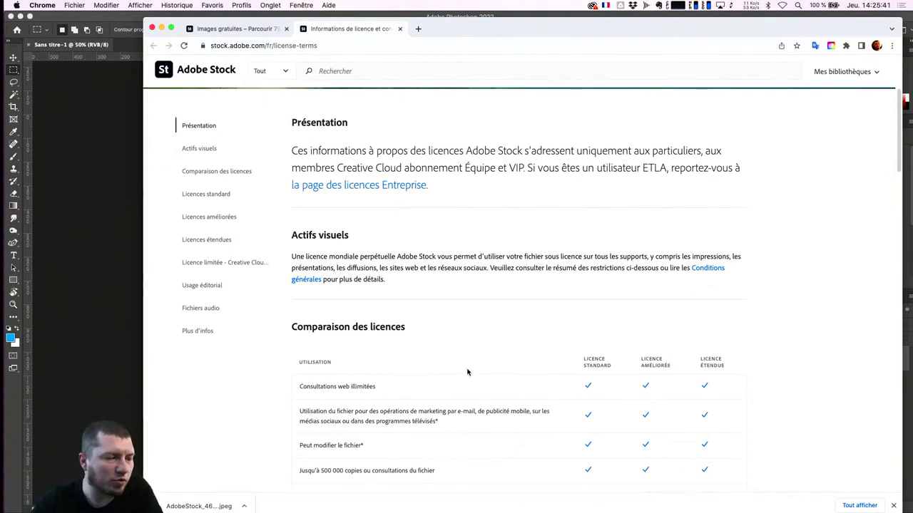
{"action": "scroll", "coordinate": [476, 350], "scroll_direction": "down", "scroll_amount": 5}
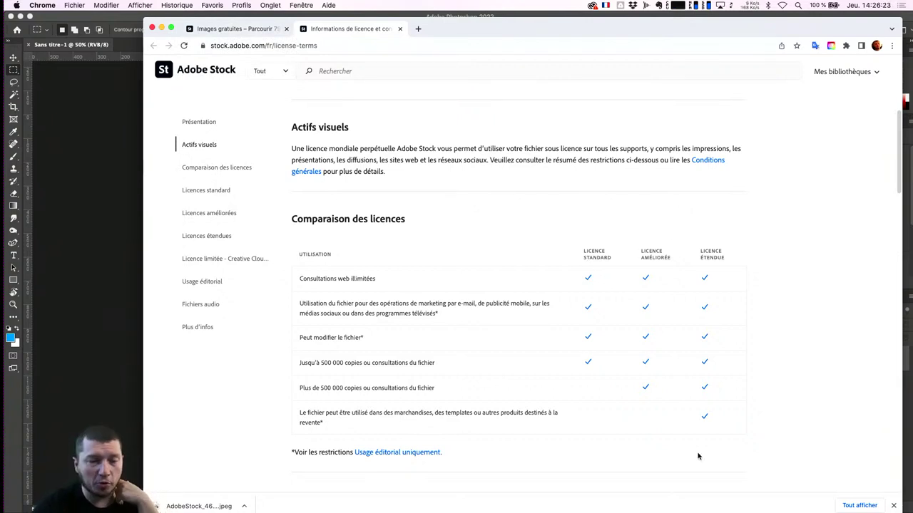
{"action": "scroll", "coordinate": [698, 456], "scroll_direction": "down", "scroll_amount": 1}
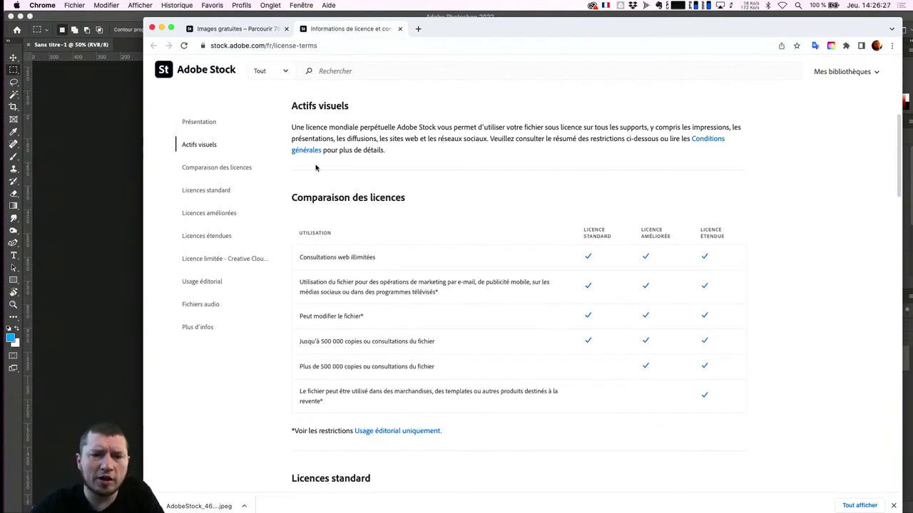
{"action": "mouse_move", "coordinate": [292, 127]}
{"action": "left_mouse_down"}
{"action": "mouse_move", "coordinate": [657, 127]}
{"action": "mouse_move", "coordinate": [656, 138]}
{"action": "mouse_move", "coordinate": [324, 138]}
{"action": "mouse_move", "coordinate": [484, 143]}
{"action": "left_mouse_up"}
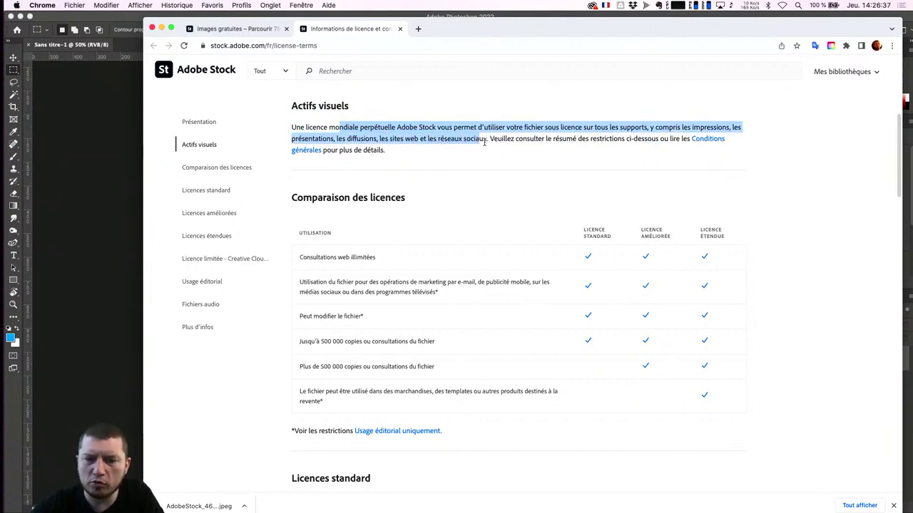
{"action": "left_click", "coordinate": [480, 151]}
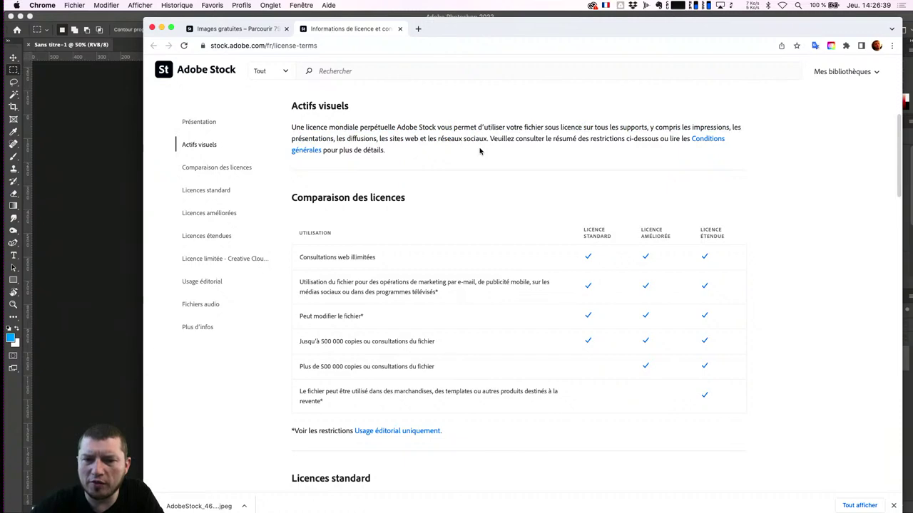
{"action": "scroll", "coordinate": [459, 205], "scroll_direction": "down", "scroll_amount": 2}
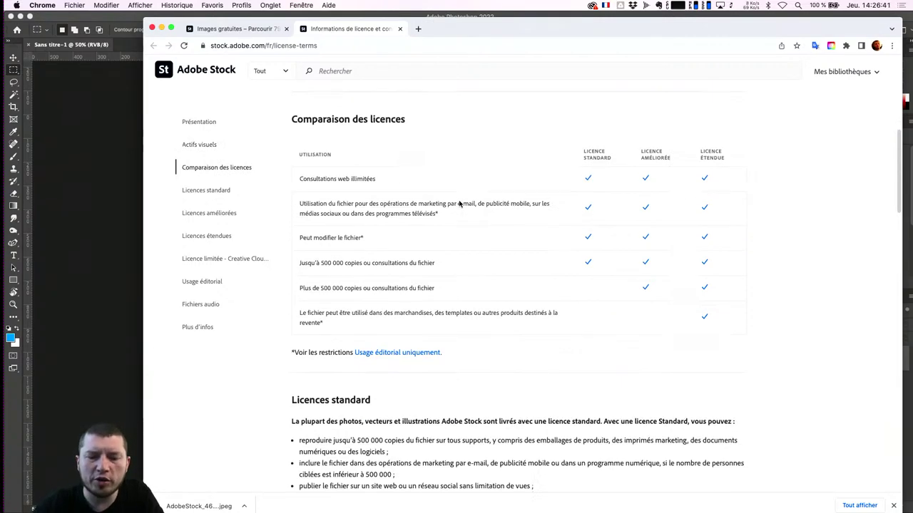
{"action": "scroll", "coordinate": [459, 205], "scroll_direction": "down", "scroll_amount": 4}
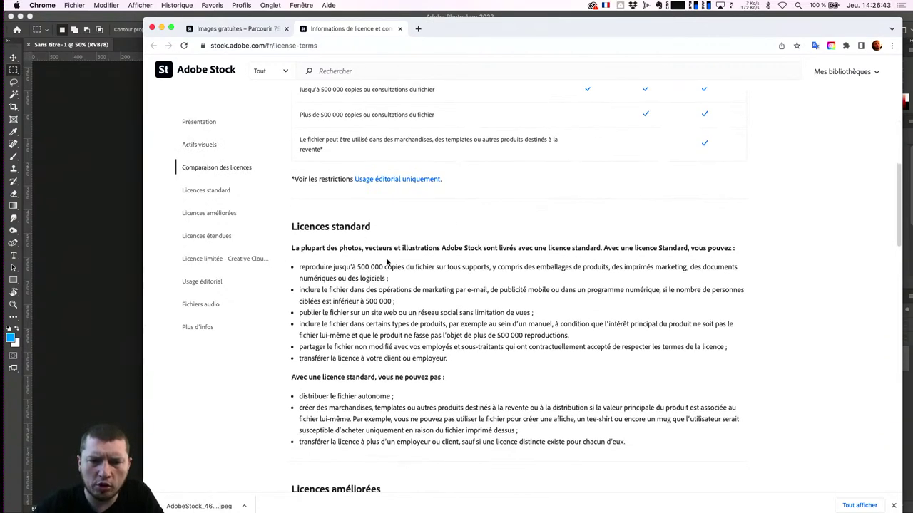
{"action": "scroll", "coordinate": [420, 268], "scroll_direction": "down", "scroll_amount": 1}
{"action": "scroll", "coordinate": [419, 285], "scroll_direction": "down", "scroll_amount": 2}
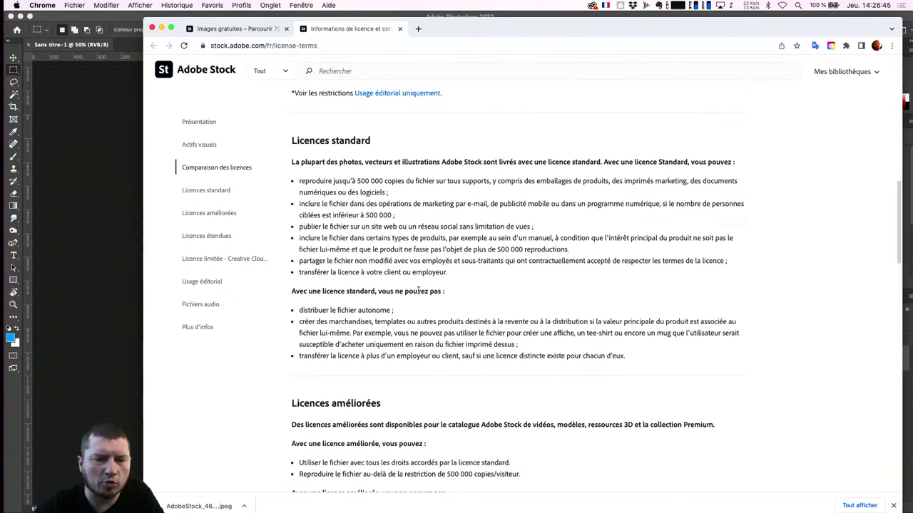
{"action": "scroll", "coordinate": [382, 306], "scroll_direction": "down", "scroll_amount": 2}
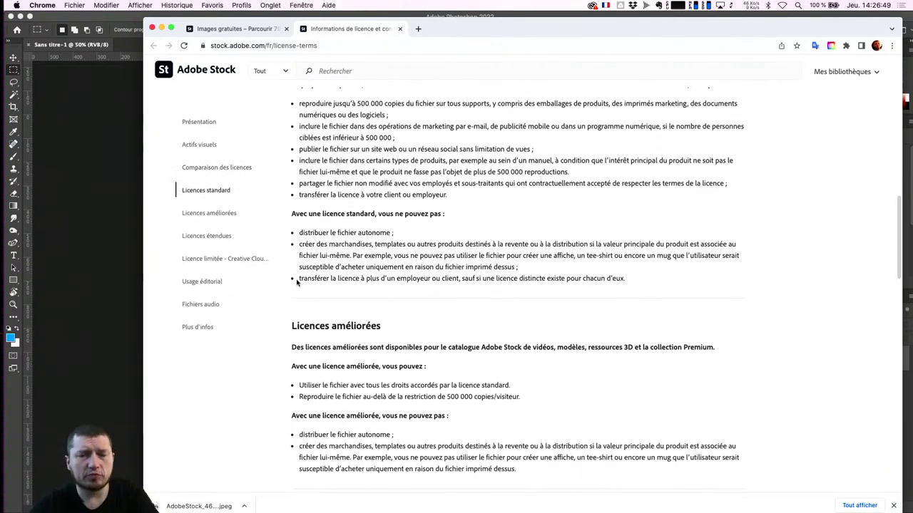
{"action": "left_click_drag", "start_coordinate": [300, 86], "coordinate": [382, 278]}
{"action": "left_click", "coordinate": [382, 279]}
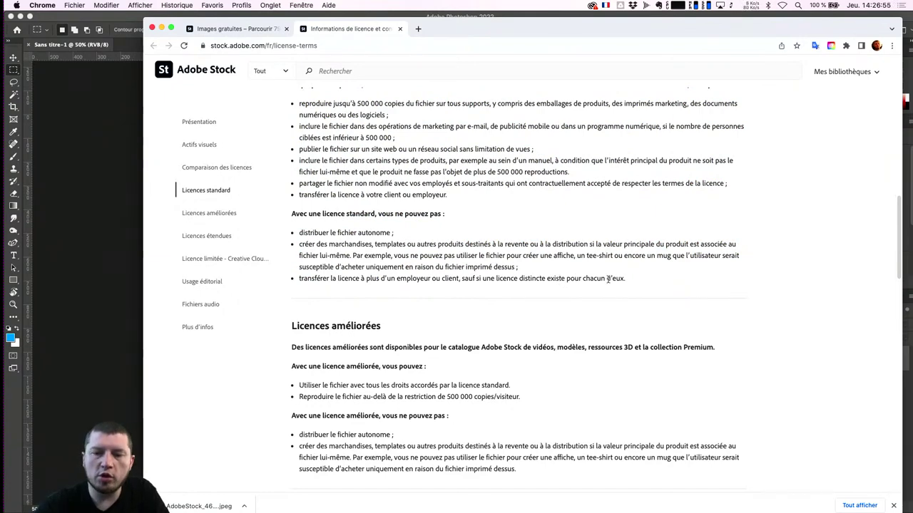
{"action": "left_click_drag", "start_coordinate": [633, 279], "coordinate": [300, 283]}
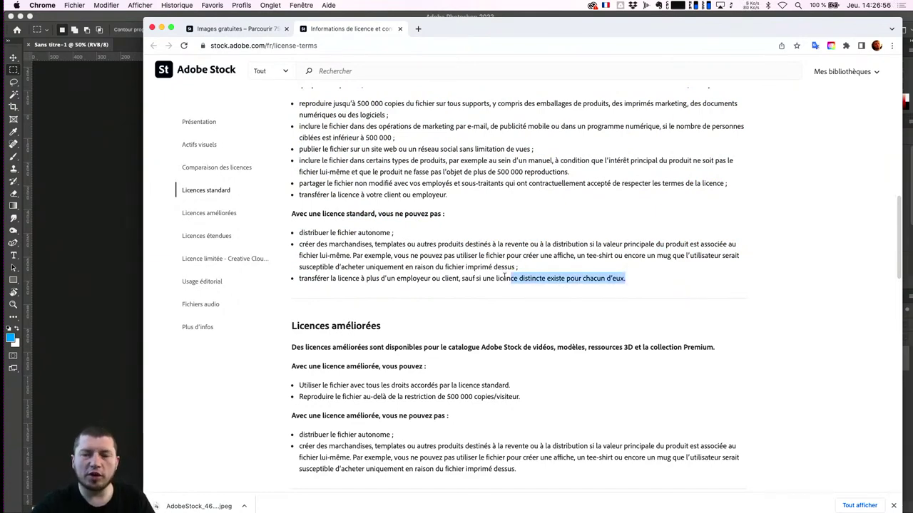
{"action": "double_click", "coordinate": [314, 278]}
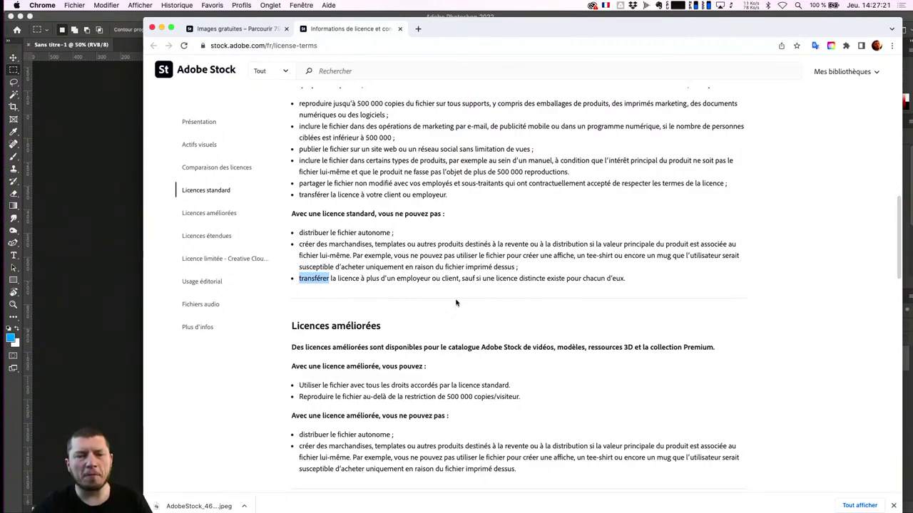
{"action": "scroll", "coordinate": [516, 328], "scroll_direction": "up", "scroll_amount": 2}
{"action": "scroll", "coordinate": [517, 329], "scroll_direction": "up", "scroll_amount": 5}
{"action": "scroll", "coordinate": [517, 328], "scroll_direction": "up", "scroll_amount": 5}
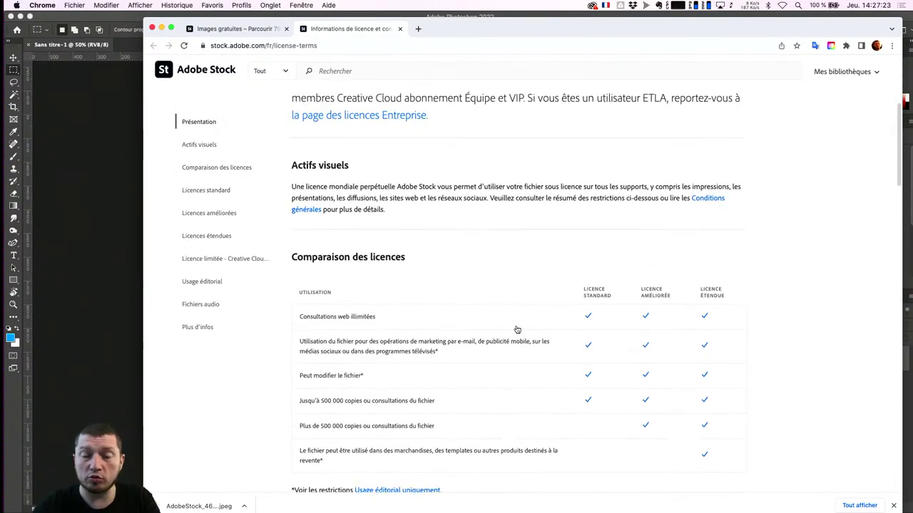
{"action": "scroll", "coordinate": [516, 329], "scroll_direction": "up", "scroll_amount": 5}
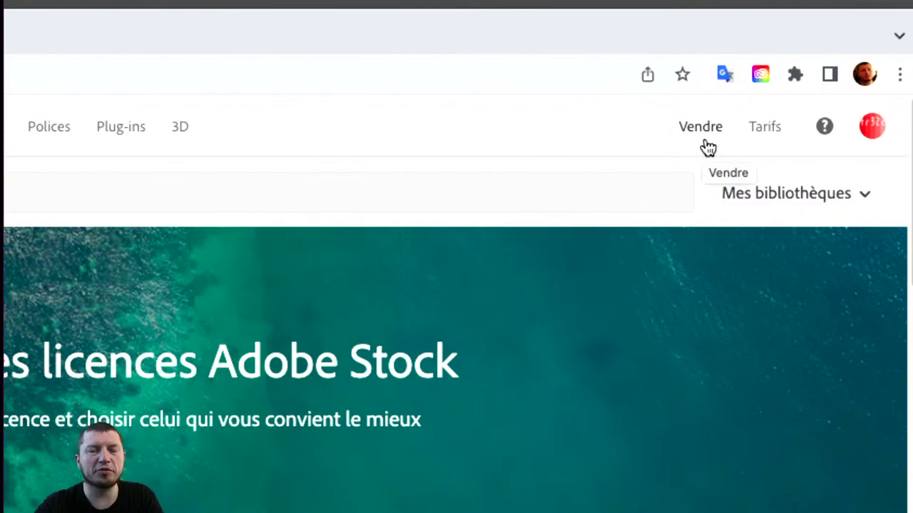
Step: Open the Vendre contributor page and highlight its 33 % royalties headline
{"action": "left_click", "coordinate": [707, 148]}
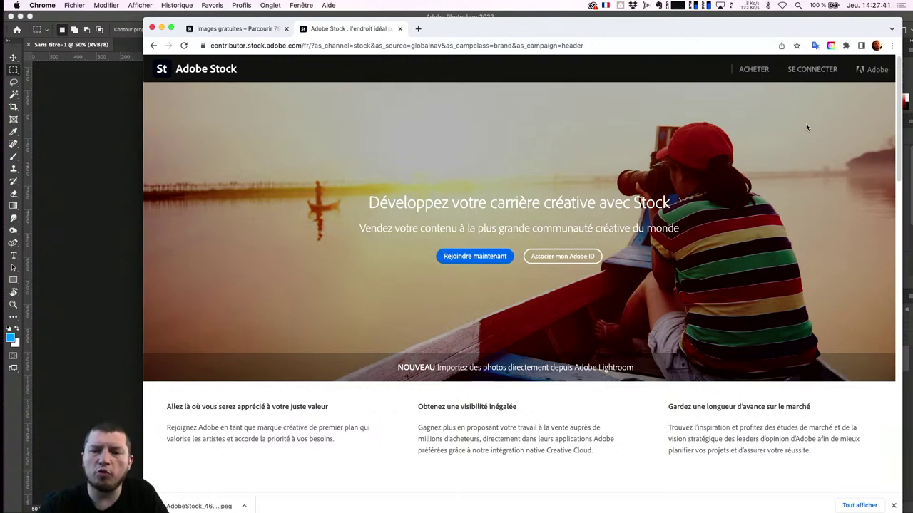
{"action": "scroll", "coordinate": [591, 319], "scroll_direction": "down", "scroll_amount": 10}
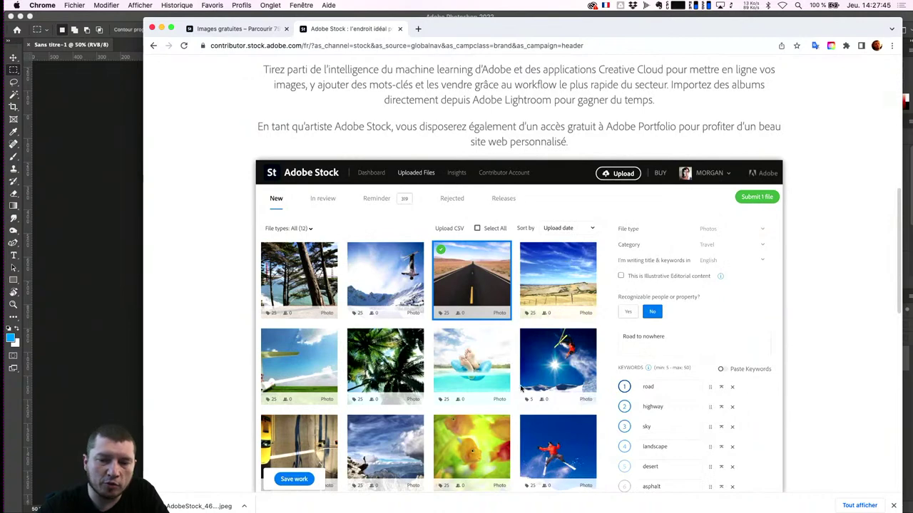
{"action": "scroll", "coordinate": [521, 388], "scroll_direction": "down", "scroll_amount": 2}
{"action": "scroll", "coordinate": [592, 401], "scroll_direction": "down", "scroll_amount": 3}
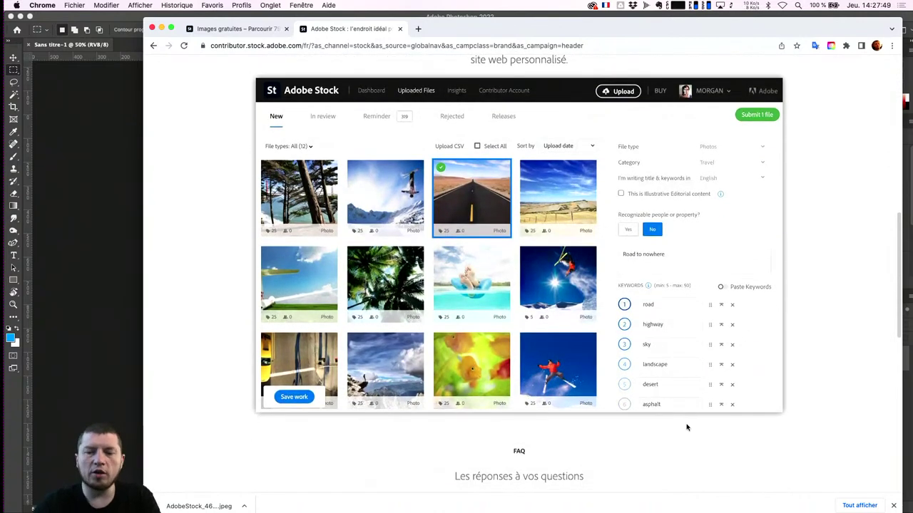
{"action": "scroll", "coordinate": [686, 427], "scroll_direction": "down", "scroll_amount": 4}
{"action": "scroll", "coordinate": [687, 427], "scroll_direction": "down", "scroll_amount": 4}
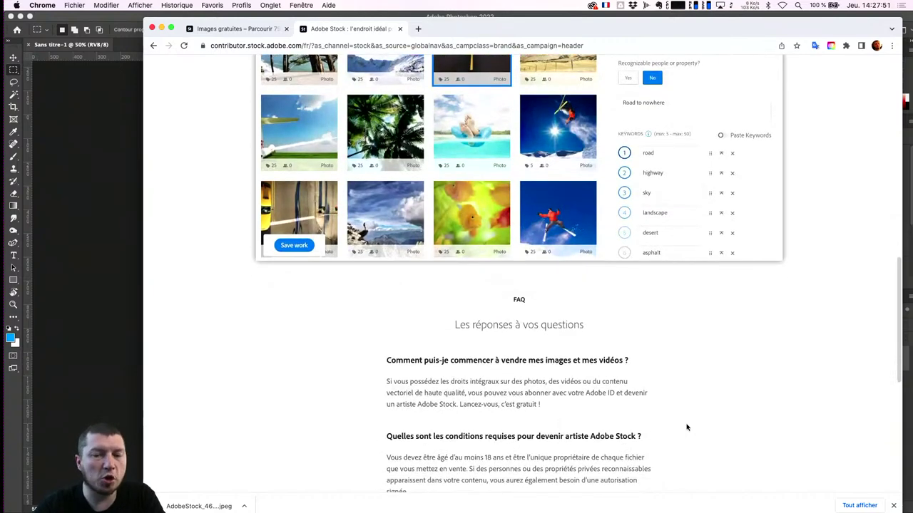
{"action": "scroll", "coordinate": [686, 428], "scroll_direction": "down", "scroll_amount": 2}
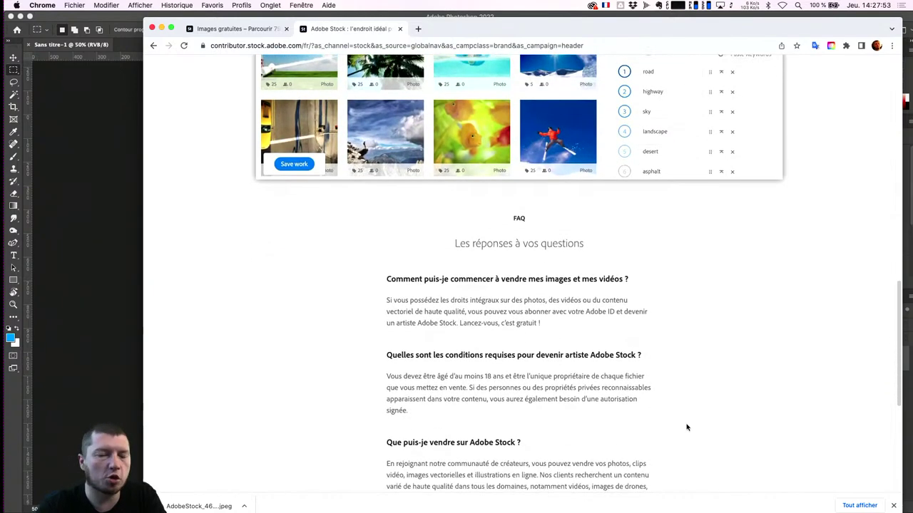
{"action": "scroll", "coordinate": [686, 427], "scroll_direction": "down", "scroll_amount": 3}
{"action": "scroll", "coordinate": [687, 427], "scroll_direction": "down", "scroll_amount": 4}
{"action": "scroll", "coordinate": [687, 427], "scroll_direction": "down", "scroll_amount": 2}
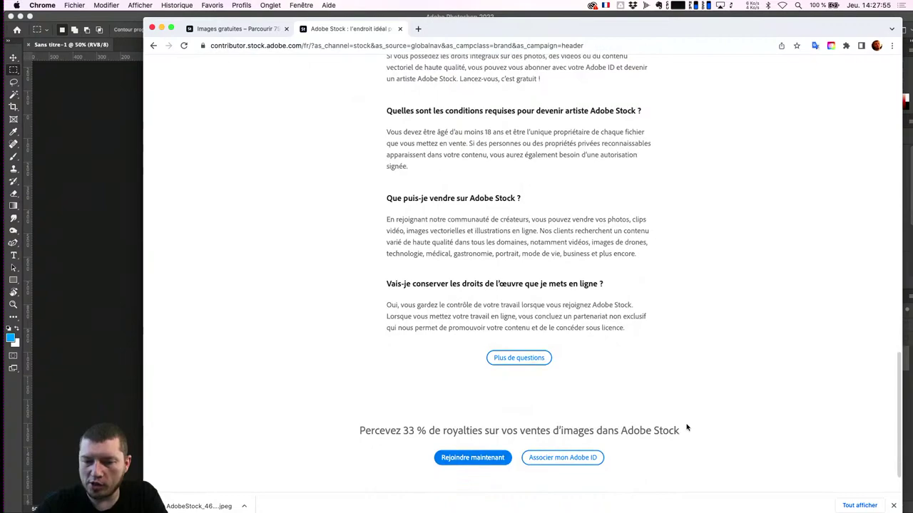
{"action": "left_click_drag", "start_coordinate": [375, 386], "coordinate": [628, 383]}
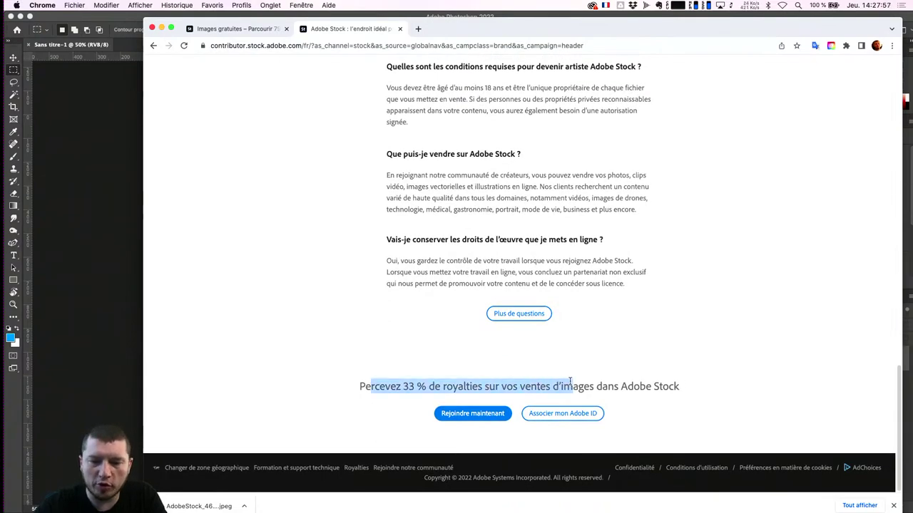
Step: Scroll through the contributor FAQ and back to the top of the page
{"action": "scroll", "coordinate": [685, 382], "scroll_direction": "up", "scroll_amount": 2}
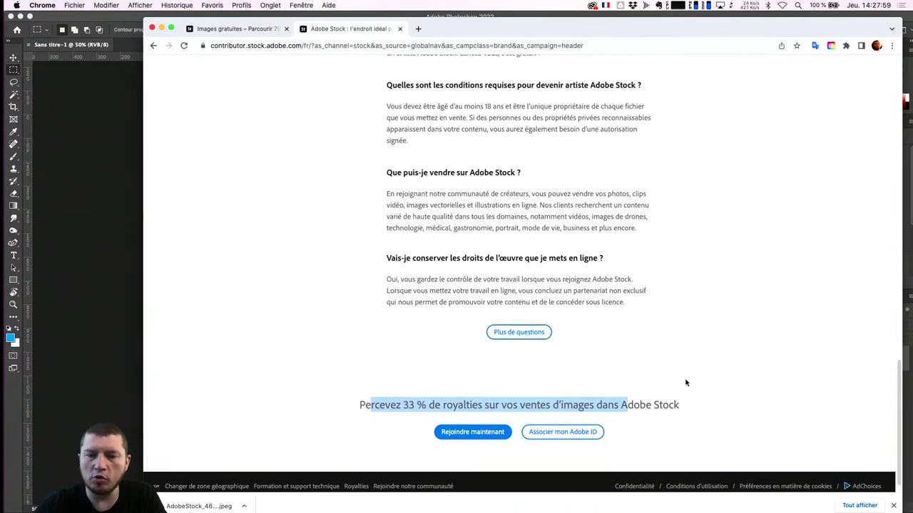
{"action": "scroll", "coordinate": [686, 383], "scroll_direction": "up", "scroll_amount": 15}
{"action": "scroll", "coordinate": [686, 383], "scroll_direction": "down", "scroll_amount": 2}
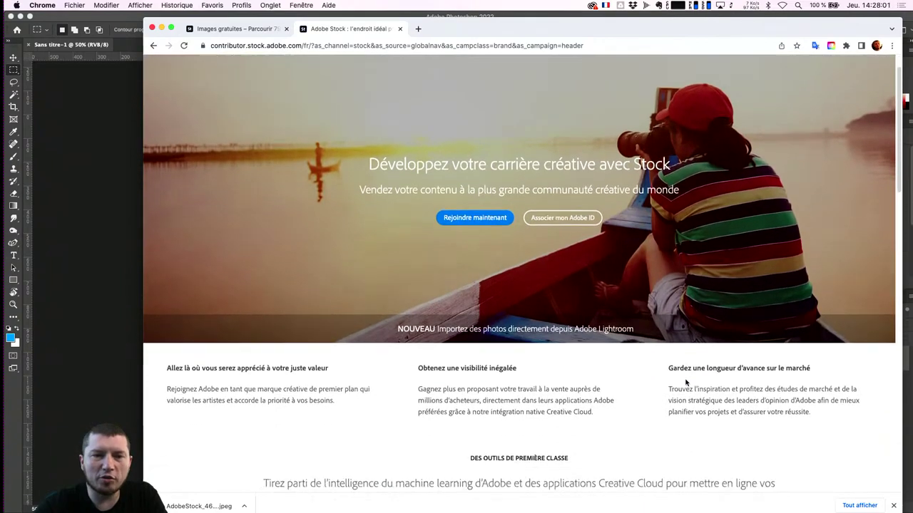
{"action": "scroll", "coordinate": [685, 383], "scroll_direction": "down", "scroll_amount": 5}
{"action": "scroll", "coordinate": [685, 383], "scroll_direction": "down", "scroll_amount": 3}
{"action": "scroll", "coordinate": [685, 383], "scroll_direction": "down", "scroll_amount": 3}
{"action": "scroll", "coordinate": [685, 383], "scroll_direction": "up", "scroll_amount": 1}
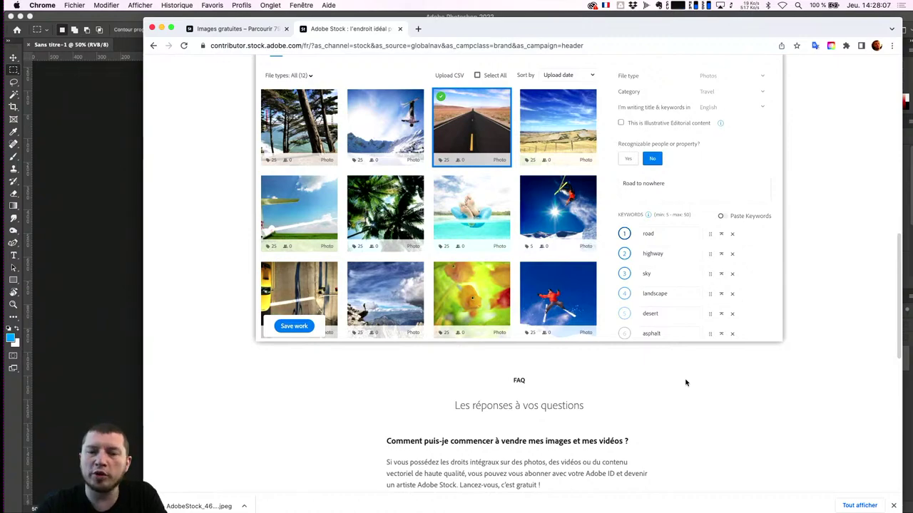
{"action": "scroll", "coordinate": [808, 234], "scroll_direction": "up", "scroll_amount": 2}
{"action": "scroll", "coordinate": [807, 234], "scroll_direction": "up", "scroll_amount": 2}
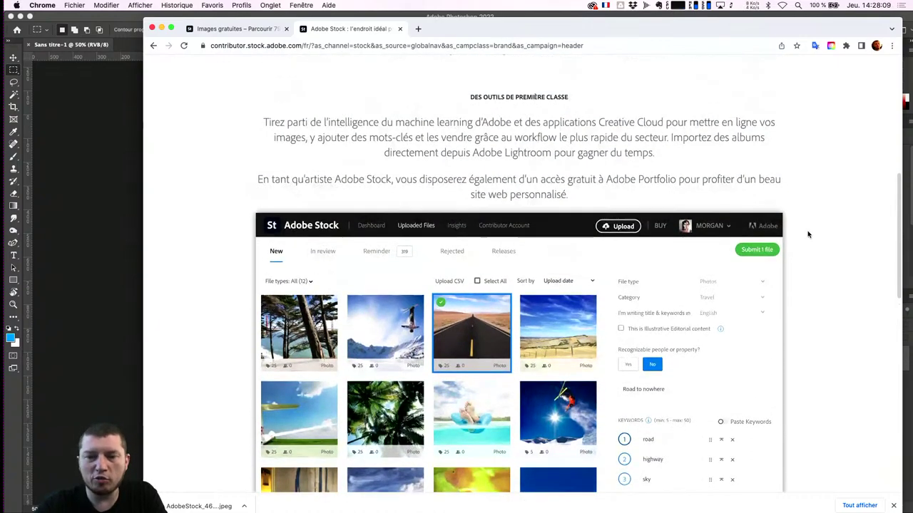
{"action": "scroll", "coordinate": [808, 234], "scroll_direction": "up", "scroll_amount": 3}
{"action": "scroll", "coordinate": [808, 234], "scroll_direction": "up", "scroll_amount": 5}
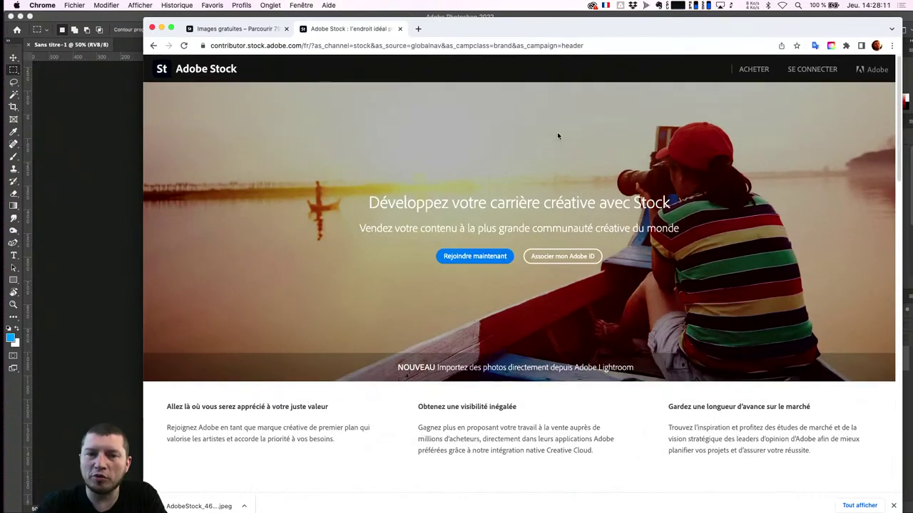
Step: Close the contributor tab and filter the free results to images with room for text
{"action": "key", "text": "super+w"}
{"action": "scroll", "coordinate": [642, 278], "scroll_direction": "up", "scroll_amount": 1}
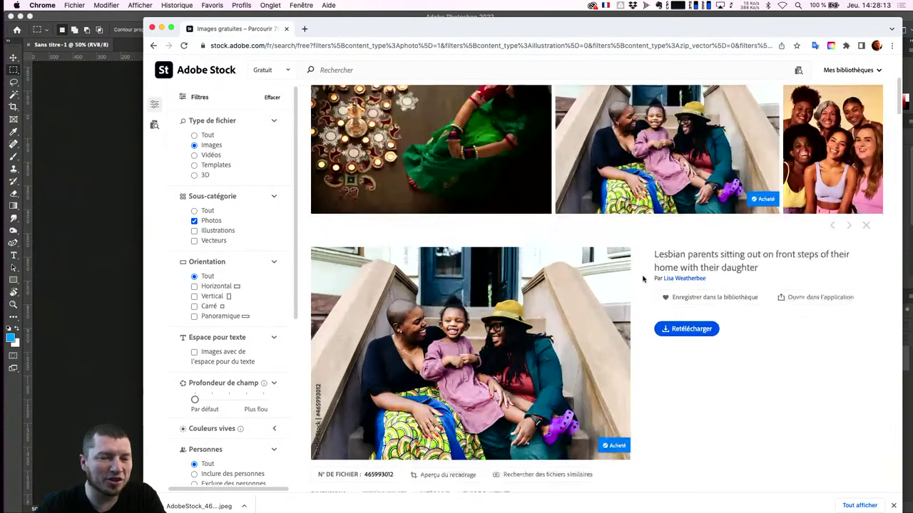
{"action": "scroll", "coordinate": [642, 279], "scroll_direction": "down", "scroll_amount": 4}
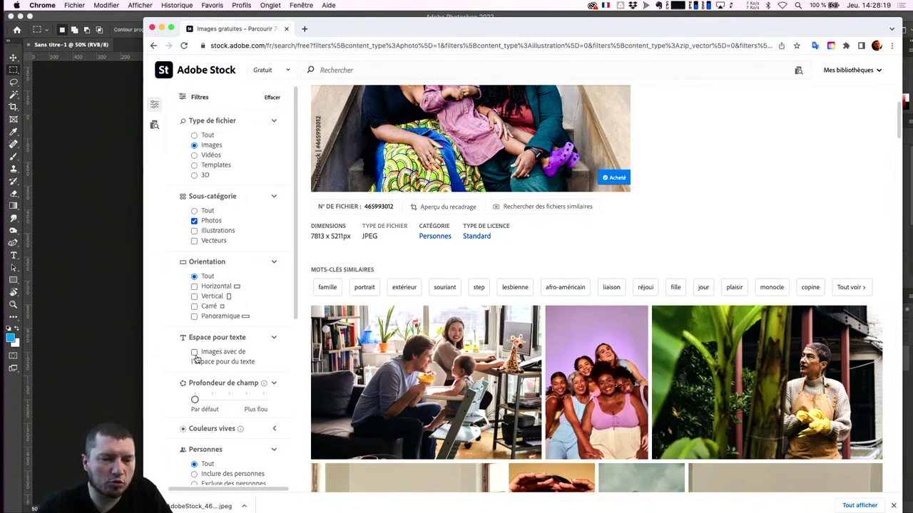
{"action": "left_click", "coordinate": [194, 354]}
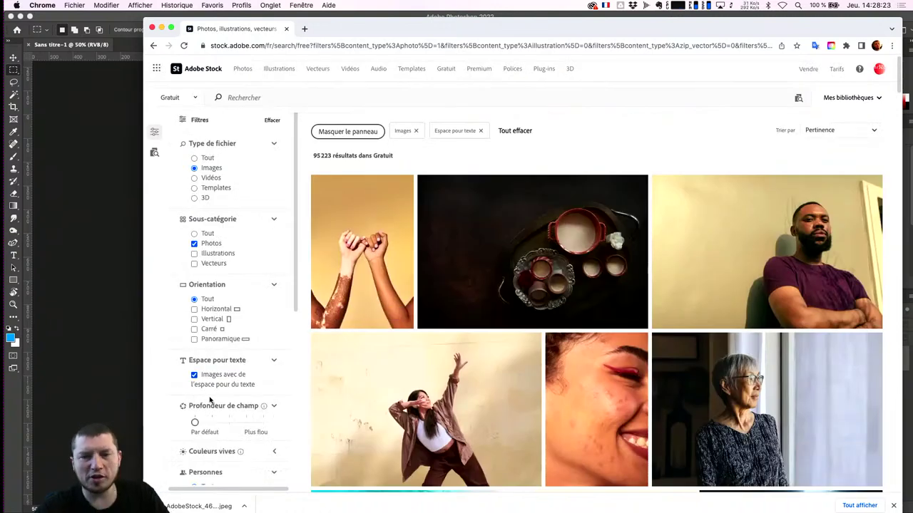
{"action": "mouse_move", "coordinate": [532, 251]}
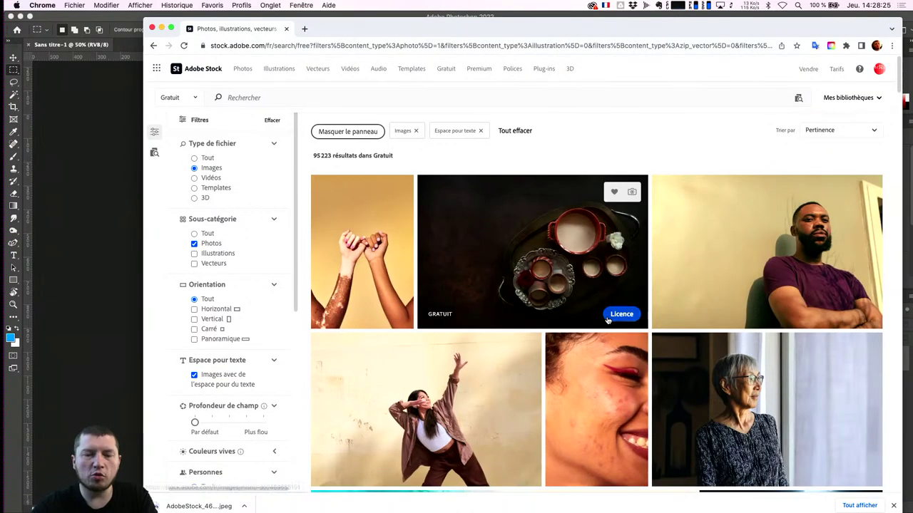
{"action": "scroll", "coordinate": [603, 372], "scroll_direction": "down", "scroll_amount": 2}
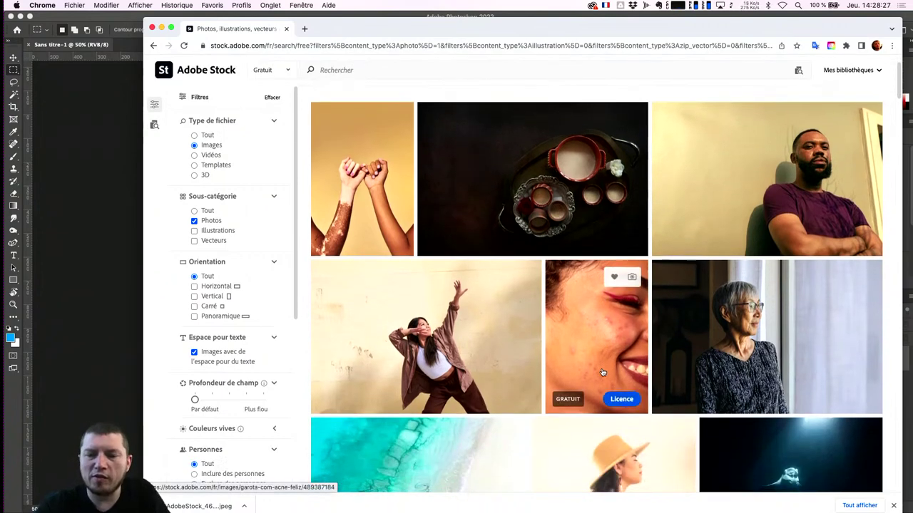
{"action": "scroll", "coordinate": [603, 372], "scroll_direction": "down", "scroll_amount": 3}
{"action": "scroll", "coordinate": [602, 372], "scroll_direction": "down", "scroll_amount": 1}
{"action": "scroll", "coordinate": [603, 372], "scroll_direction": "down", "scroll_amount": 4}
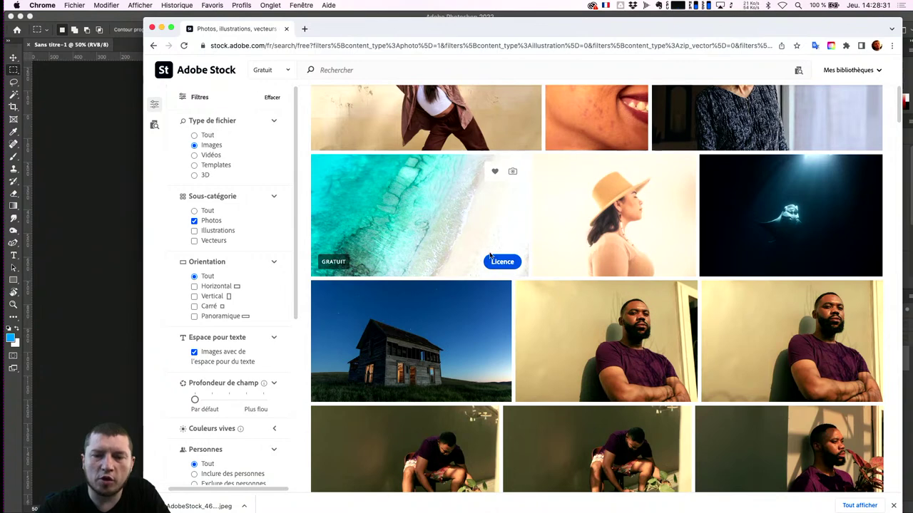
Step: License the free turquoise beach photo and scroll down to the gardener-by-the-wall photos
{"action": "left_click", "coordinate": [501, 261]}
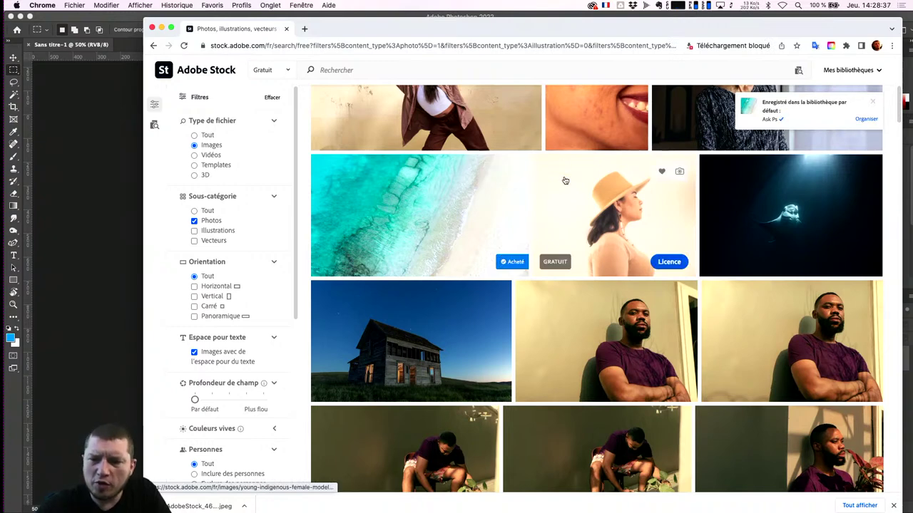
{"action": "scroll", "coordinate": [542, 214], "scroll_direction": "down", "scroll_amount": 3}
{"action": "scroll", "coordinate": [534, 233], "scroll_direction": "down", "scroll_amount": 1}
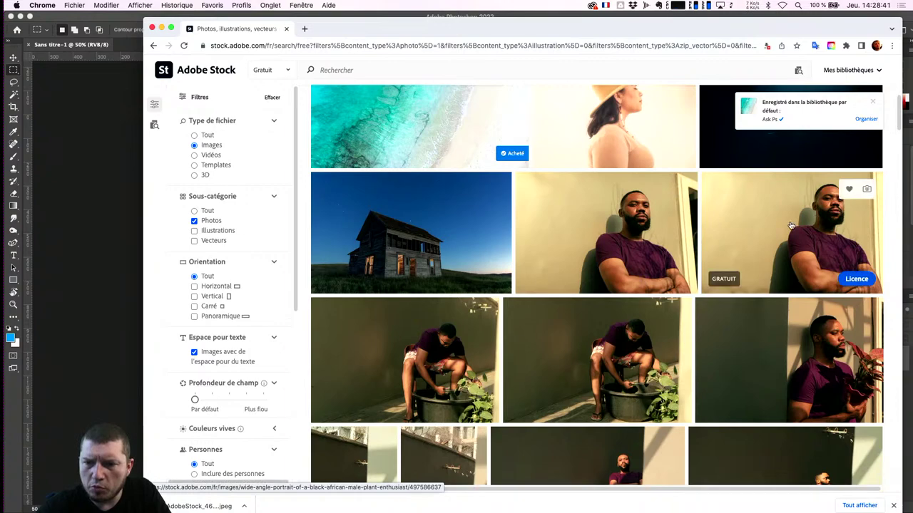
{"action": "scroll", "coordinate": [730, 225], "scroll_direction": "up", "scroll_amount": 3}
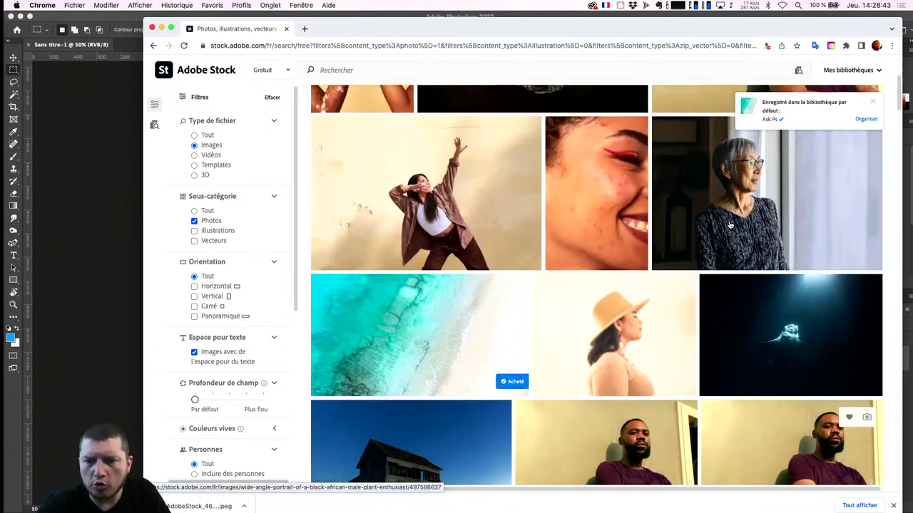
{"action": "scroll", "coordinate": [730, 225], "scroll_direction": "up", "scroll_amount": 5}
{"action": "scroll", "coordinate": [730, 226], "scroll_direction": "up", "scroll_amount": 1}
{"action": "scroll", "coordinate": [752, 303], "scroll_direction": "down", "scroll_amount": 10}
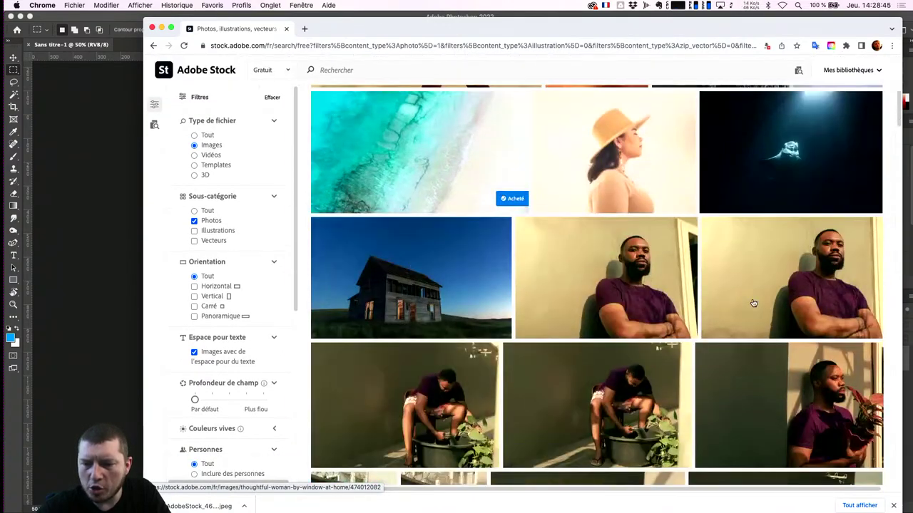
{"action": "scroll", "coordinate": [753, 303], "scroll_direction": "down", "scroll_amount": 3}
{"action": "scroll", "coordinate": [753, 303], "scroll_direction": "down", "scroll_amount": 4}
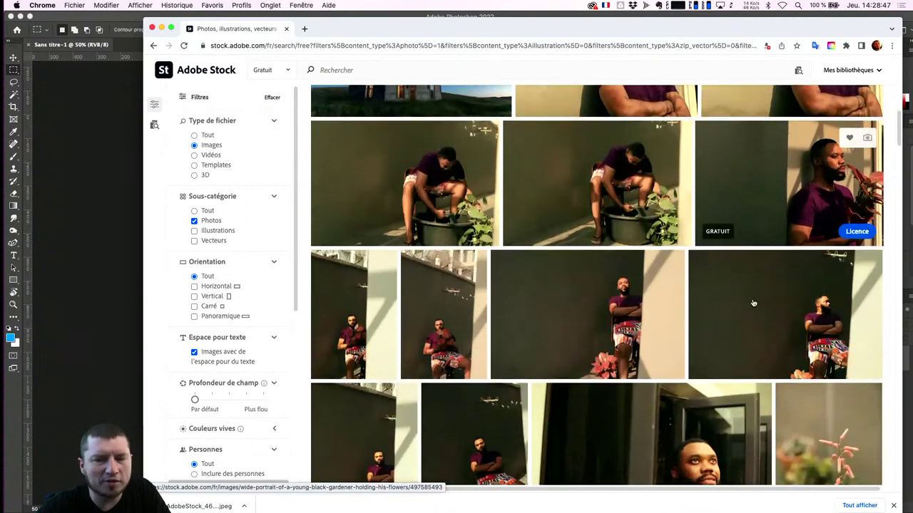
{"action": "scroll", "coordinate": [753, 303], "scroll_direction": "down", "scroll_amount": 3}
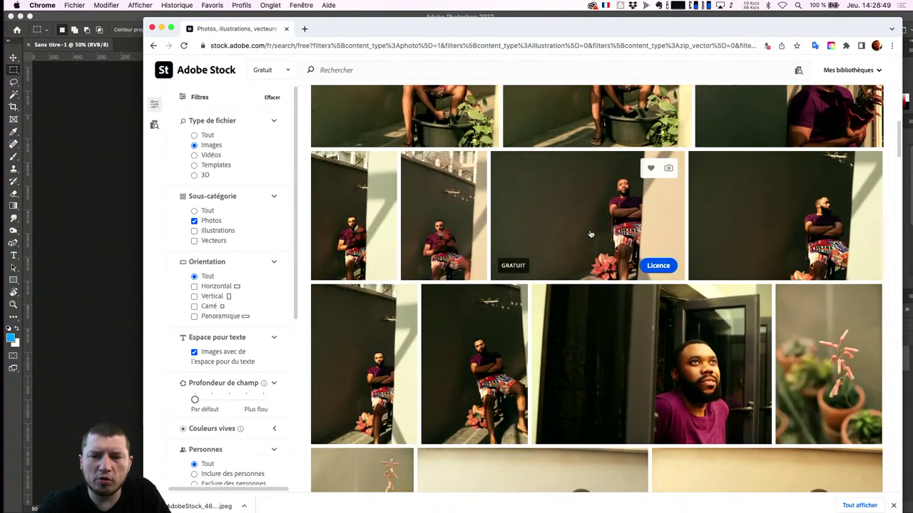
Step: Open the gardener portrait's details: 4480 x 6720px JPEG, Plantes et fleurs, Standard licence
{"action": "left_click", "coordinate": [404, 218]}
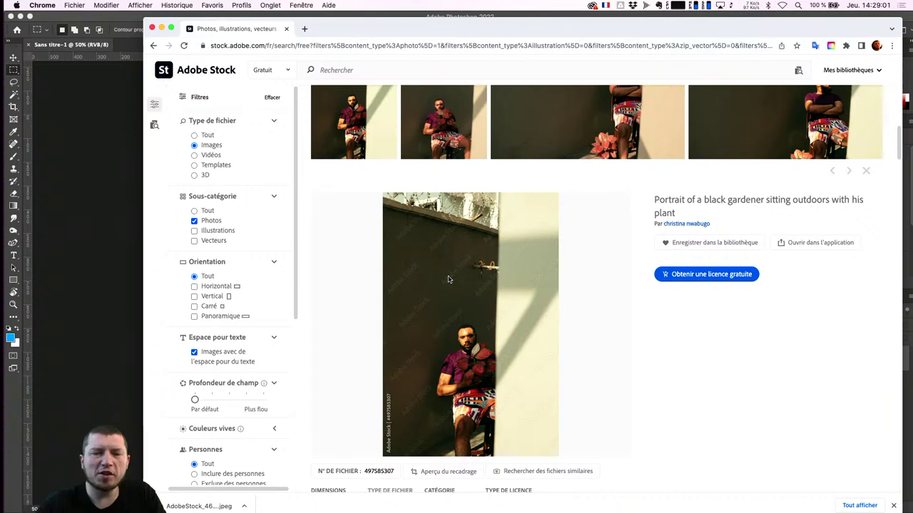
{"action": "scroll", "coordinate": [482, 336], "scroll_direction": "down", "scroll_amount": 3}
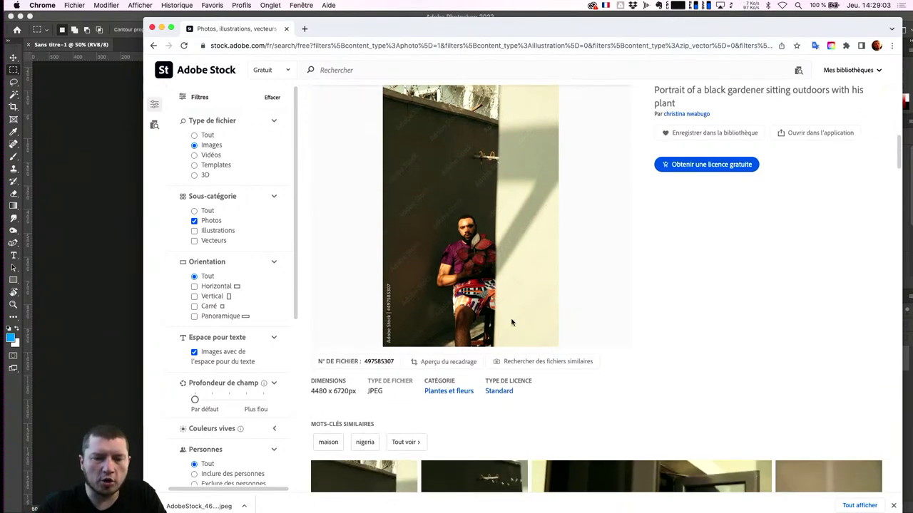
{"action": "scroll", "coordinate": [512, 320], "scroll_direction": "down", "scroll_amount": 3}
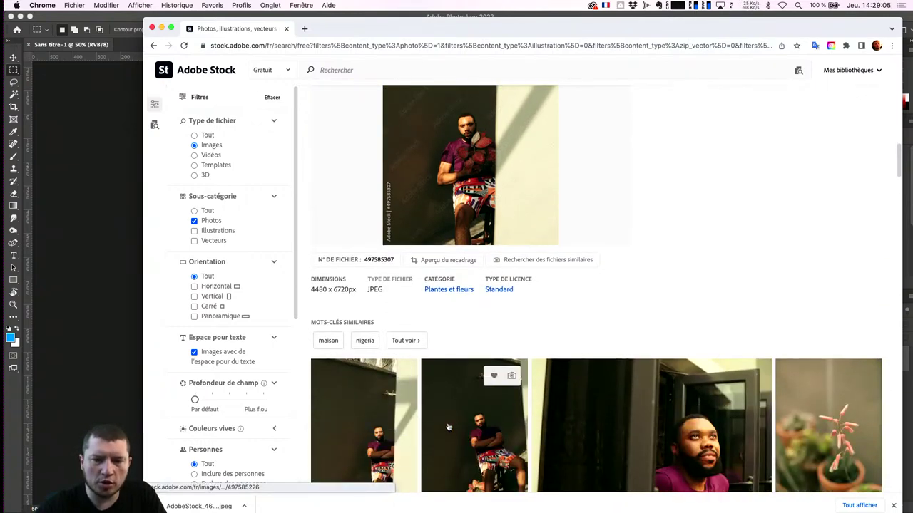
{"action": "scroll", "coordinate": [456, 424], "scroll_direction": "down", "scroll_amount": 3}
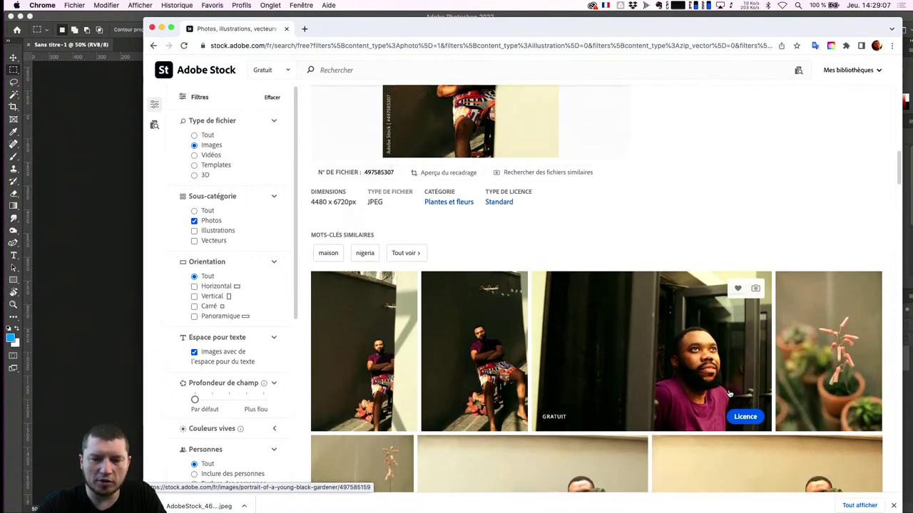
{"action": "scroll", "coordinate": [728, 393], "scroll_direction": "up", "scroll_amount": 2}
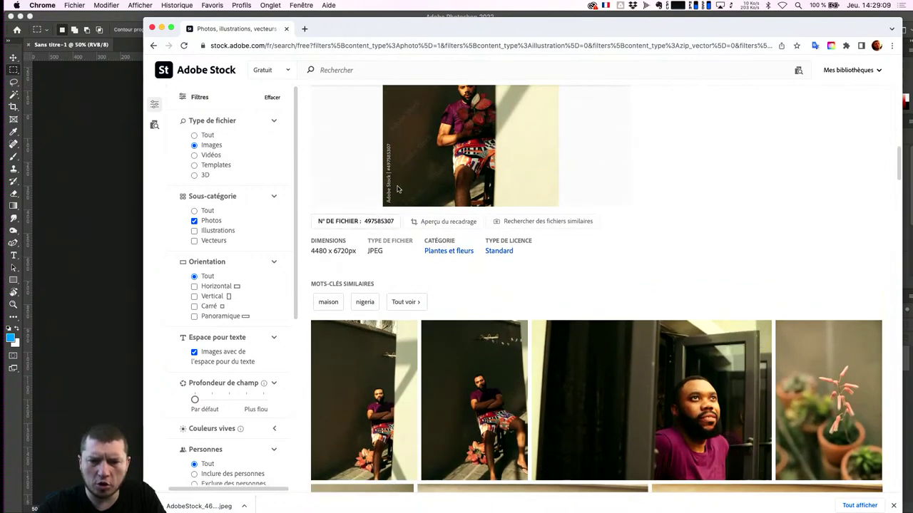
{"action": "scroll", "coordinate": [420, 181], "scroll_direction": "up", "scroll_amount": 1}
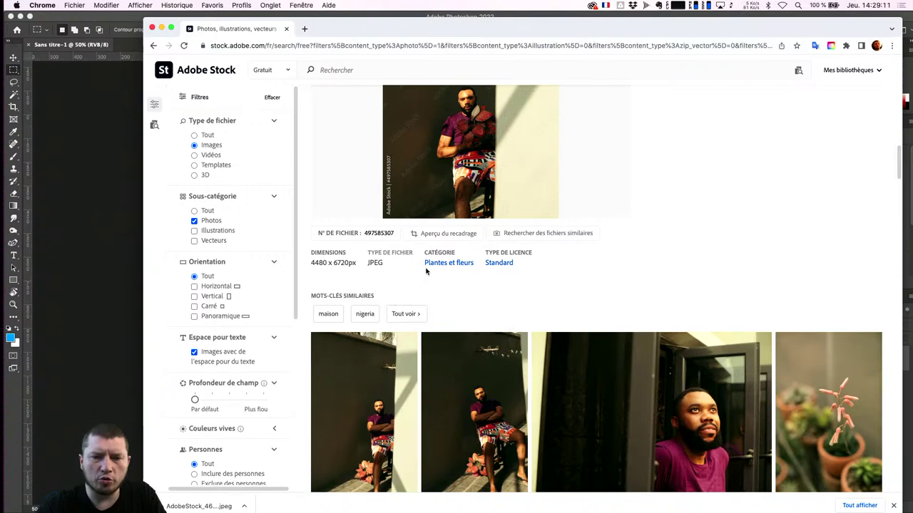
{"action": "scroll", "coordinate": [425, 271], "scroll_direction": "up", "scroll_amount": 3}
{"action": "scroll", "coordinate": [425, 271], "scroll_direction": "down", "scroll_amount": 2}
{"action": "scroll", "coordinate": [425, 271], "scroll_direction": "down", "scroll_amount": 5}
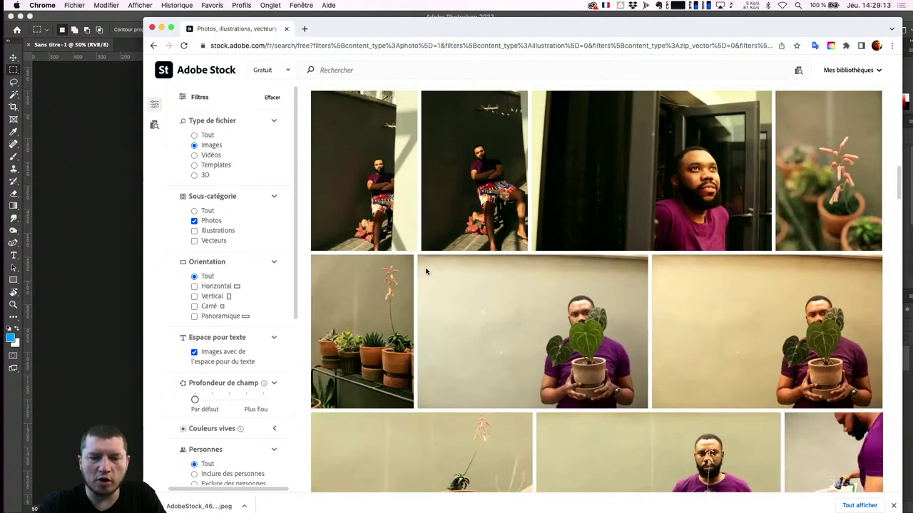
{"action": "scroll", "coordinate": [426, 271], "scroll_direction": "down", "scroll_amount": 5}
{"action": "scroll", "coordinate": [519, 253], "scroll_direction": "up", "scroll_amount": 3}
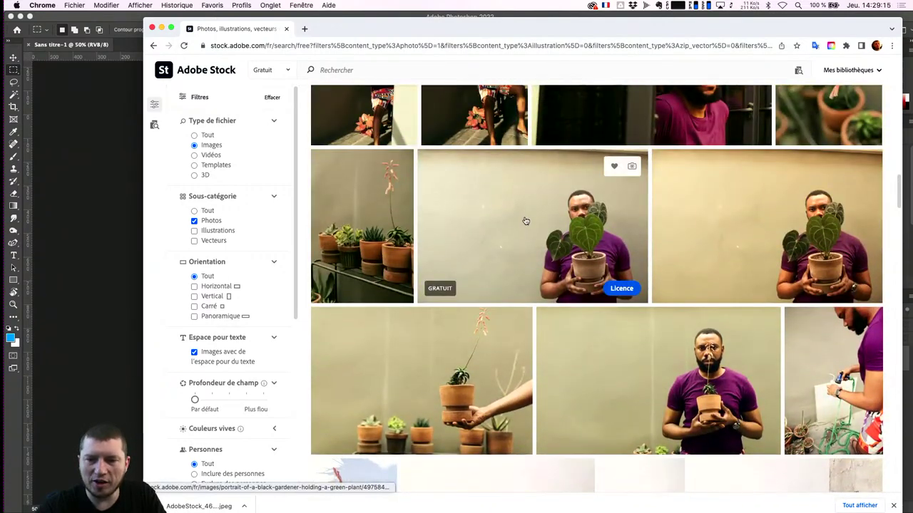
{"action": "scroll", "coordinate": [525, 221], "scroll_direction": "up", "scroll_amount": 2}
{"action": "scroll", "coordinate": [526, 221], "scroll_direction": "up", "scroll_amount": 5}
{"action": "scroll", "coordinate": [525, 220], "scroll_direction": "down", "scroll_amount": 1}
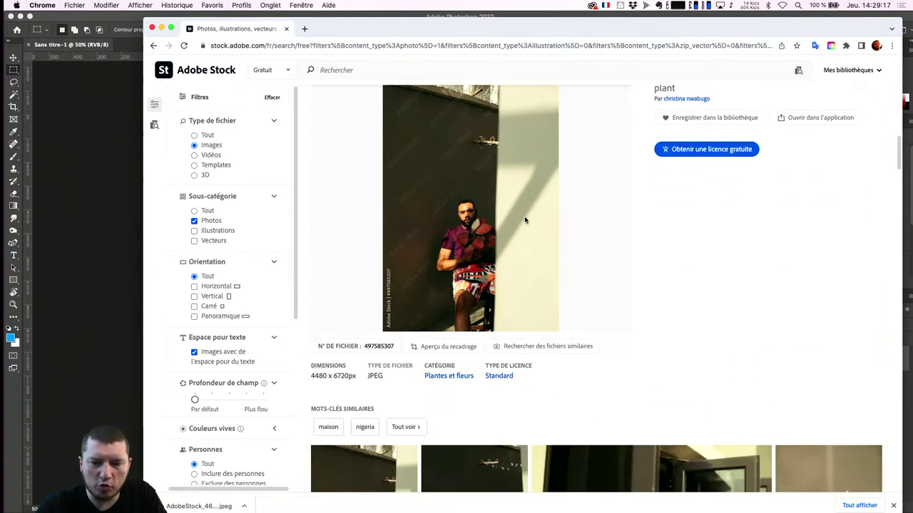
{"action": "scroll", "coordinate": [524, 220], "scroll_direction": "down", "scroll_amount": 1}
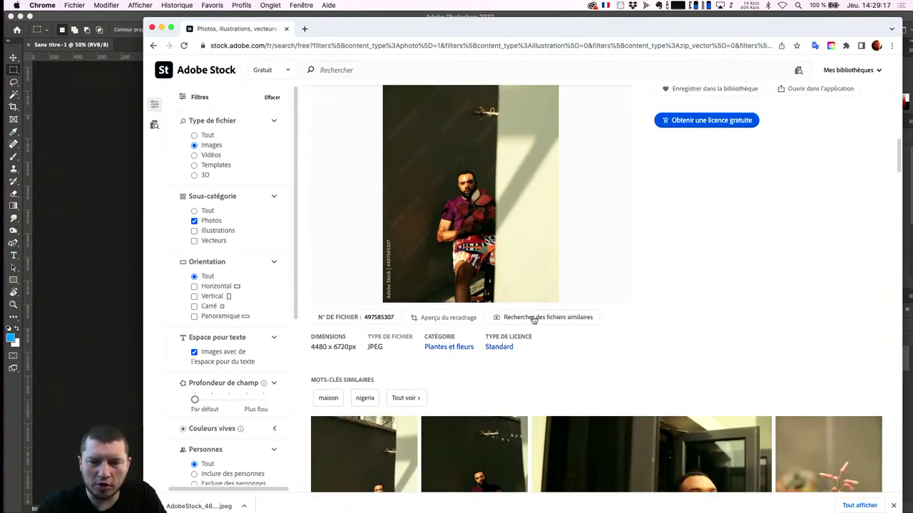
Step: Open the crop preview, zoom in and reframe the gardener photo
{"action": "left_click", "coordinate": [467, 318]}
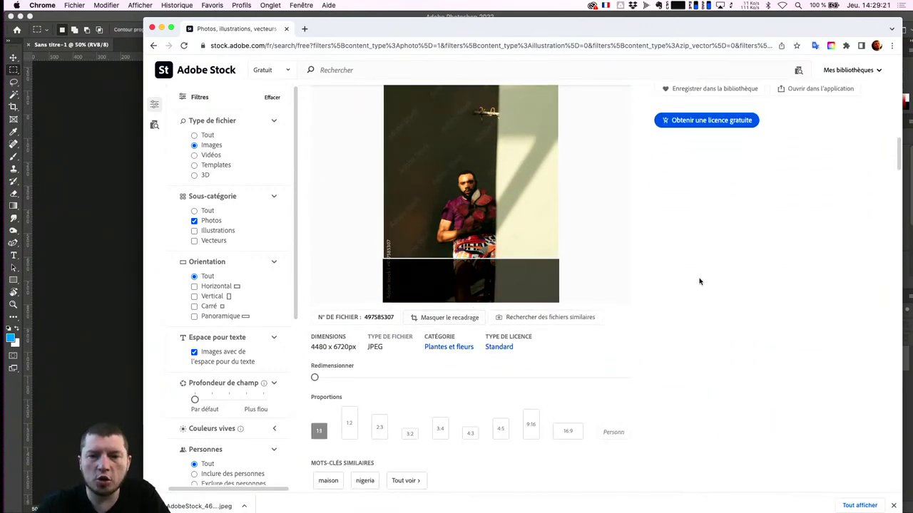
{"action": "scroll", "coordinate": [699, 282], "scroll_direction": "up", "scroll_amount": 1}
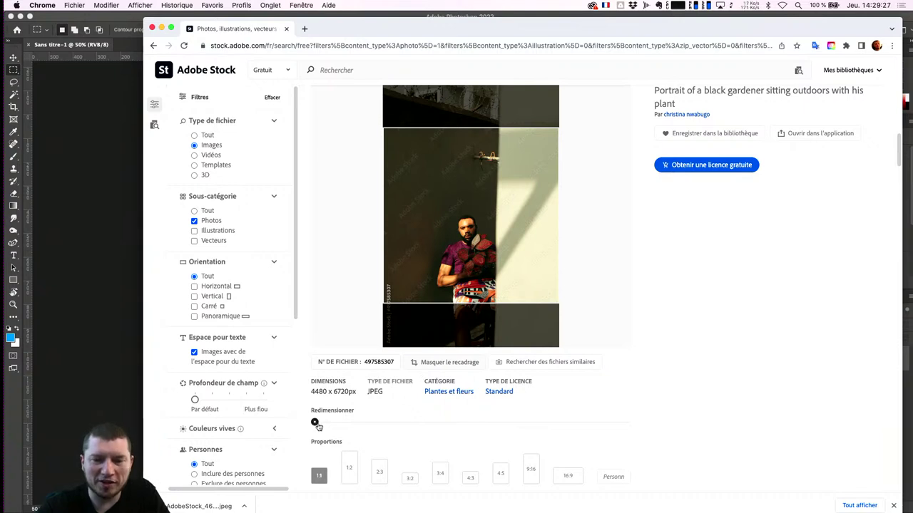
{"action": "left_click_drag", "start_coordinate": [318, 426], "coordinate": [429, 421]}
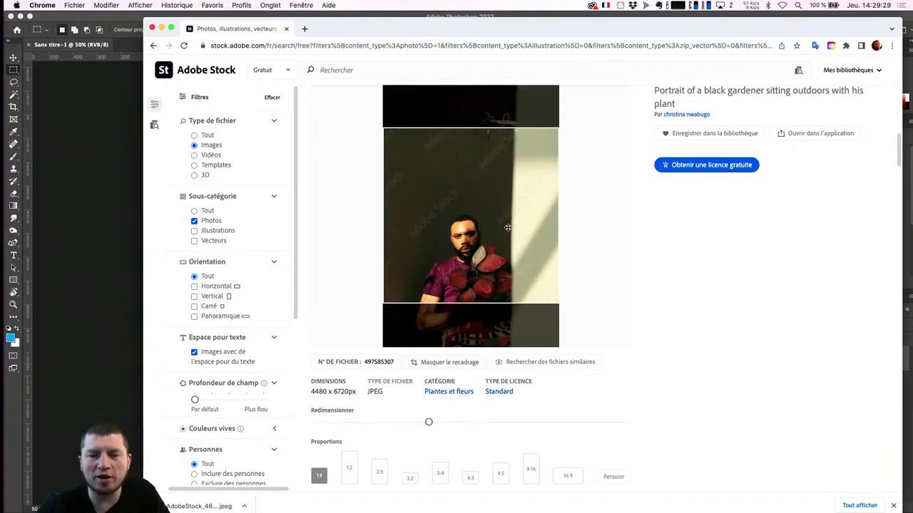
{"action": "left_click_drag", "start_coordinate": [507, 228], "coordinate": [535, 185]}
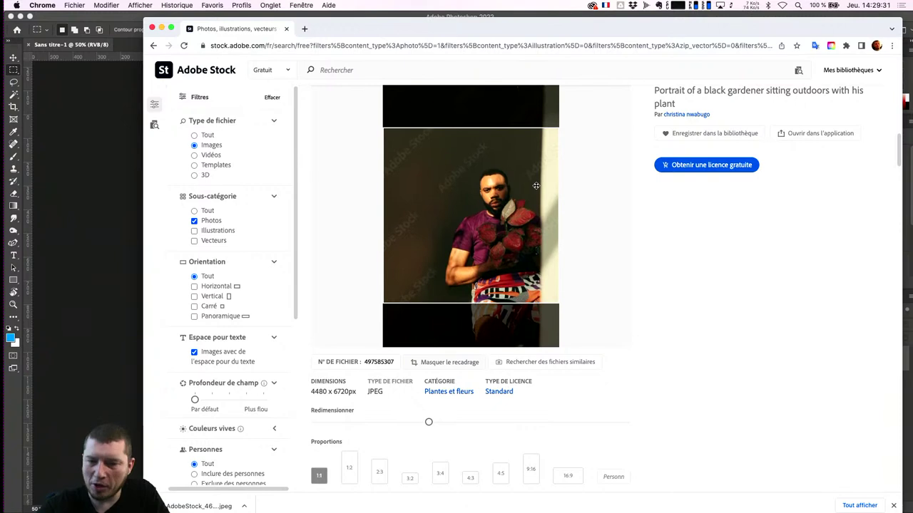
Step: Switch the crop to 16:9, enlarging and shifting the photo to frame the man
{"action": "left_click", "coordinate": [568, 476]}
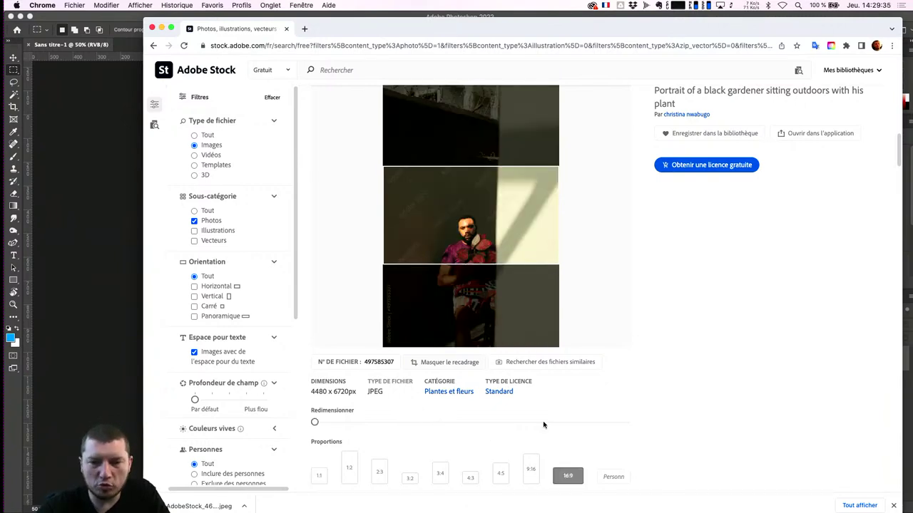
{"action": "left_click_drag", "start_coordinate": [510, 244], "coordinate": [526, 213]}
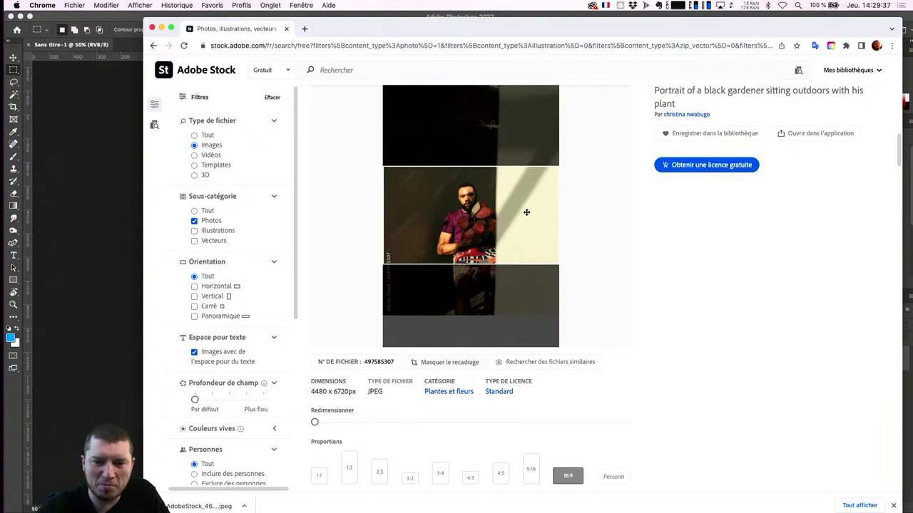
{"action": "left_click_drag", "start_coordinate": [314, 422], "coordinate": [410, 422]}
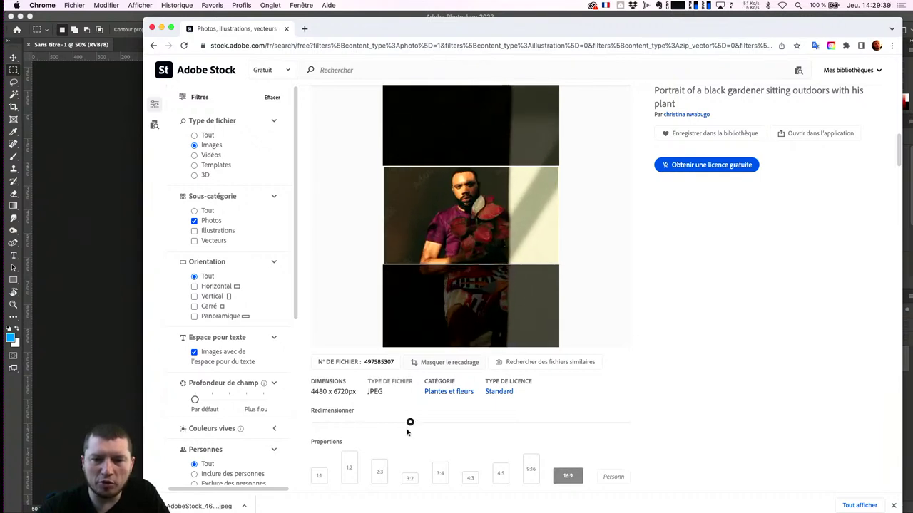
{"action": "left_click_drag", "start_coordinate": [489, 198], "coordinate": [542, 188]}
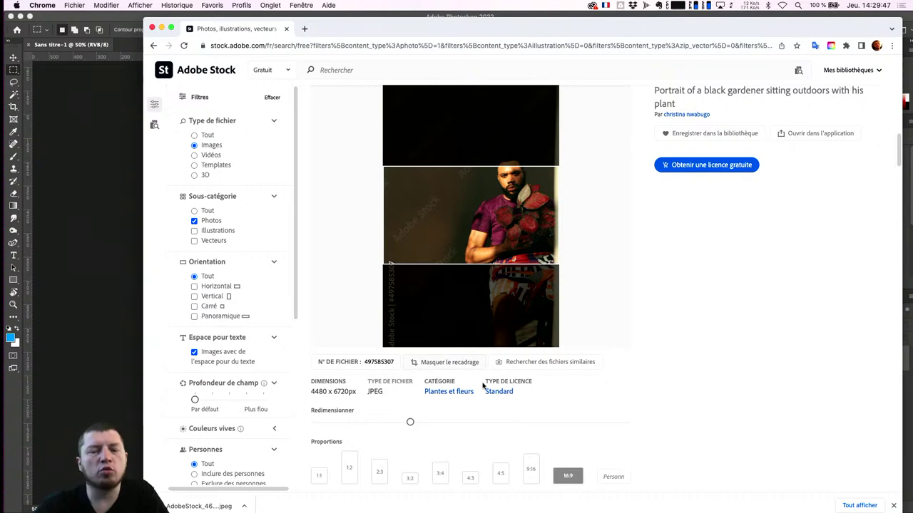
Step: Scroll down to the similar keywords maison and nigeria below the preview
{"action": "scroll", "coordinate": [604, 464], "scroll_direction": "down", "scroll_amount": 1}
{"action": "scroll", "coordinate": [604, 467], "scroll_direction": "down", "scroll_amount": 3}
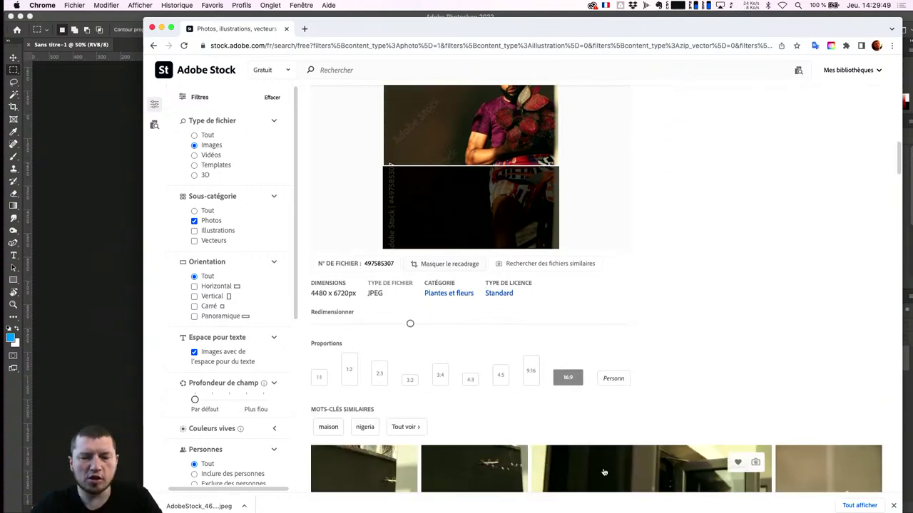
{"action": "scroll", "coordinate": [603, 470], "scroll_direction": "down", "scroll_amount": 3}
{"action": "scroll", "coordinate": [603, 472], "scroll_direction": "down", "scroll_amount": 4}
{"action": "scroll", "coordinate": [603, 472], "scroll_direction": "down", "scroll_amount": 3}
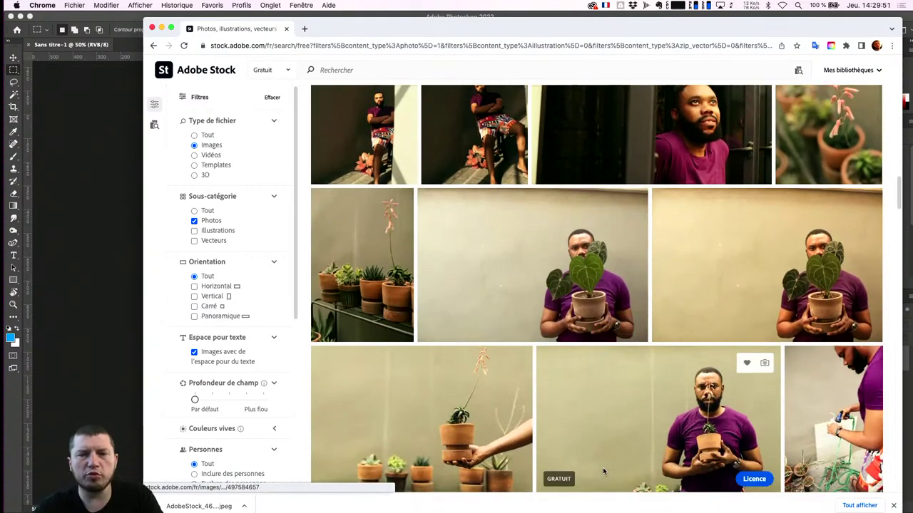
{"action": "scroll", "coordinate": [603, 472], "scroll_direction": "up", "scroll_amount": 5}
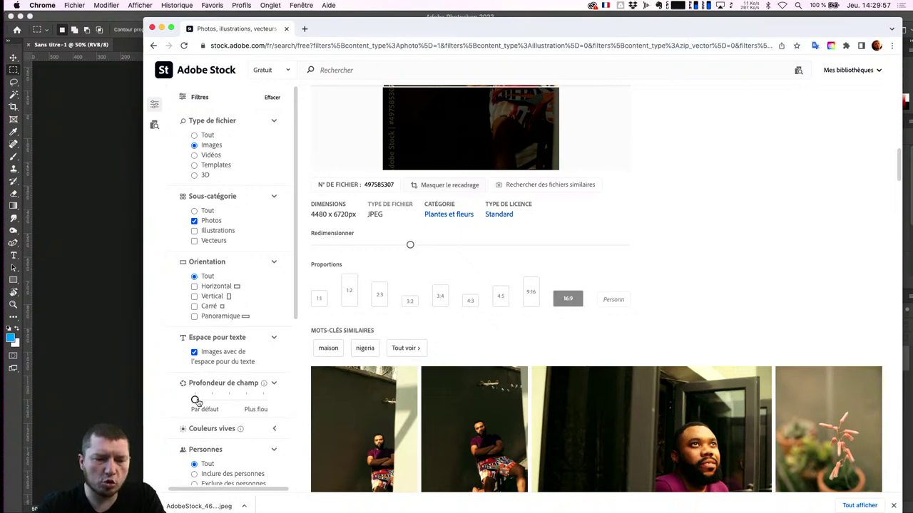
{"action": "left_click", "coordinate": [230, 400]}
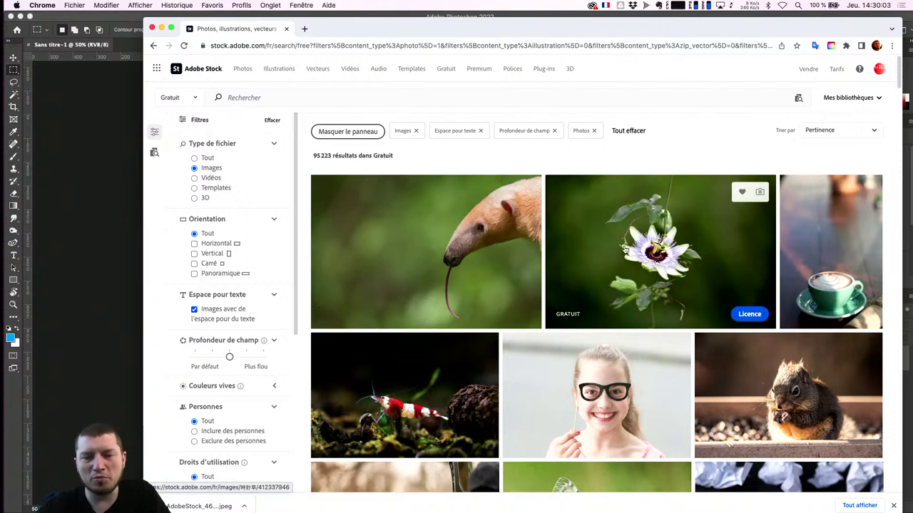
{"action": "mouse_move", "coordinate": [426, 251]}
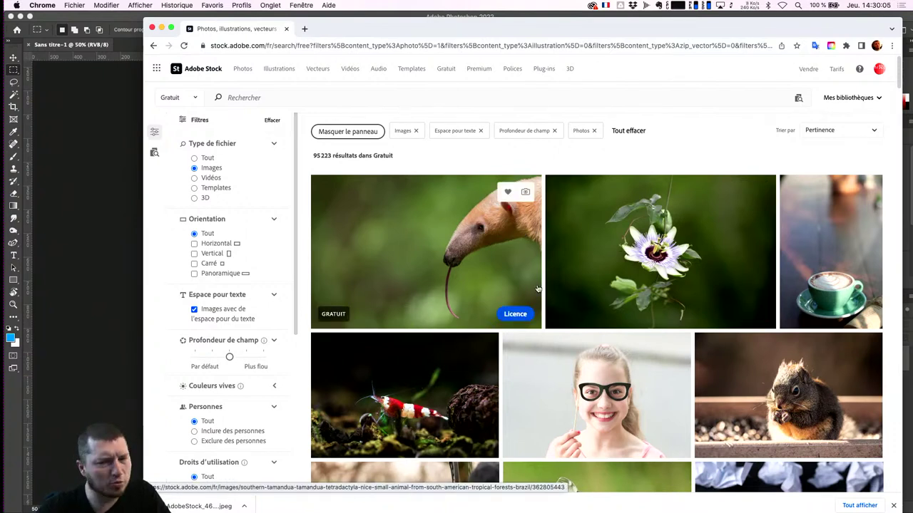
{"action": "left_click", "coordinate": [516, 315]}
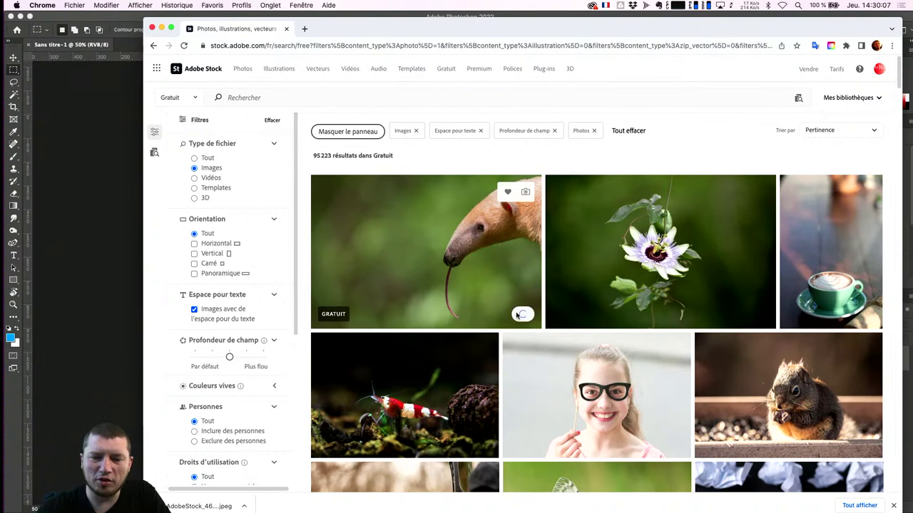
{"action": "scroll", "coordinate": [471, 371], "scroll_direction": "down", "scroll_amount": 1}
{"action": "scroll", "coordinate": [450, 338], "scroll_direction": "down", "scroll_amount": 2}
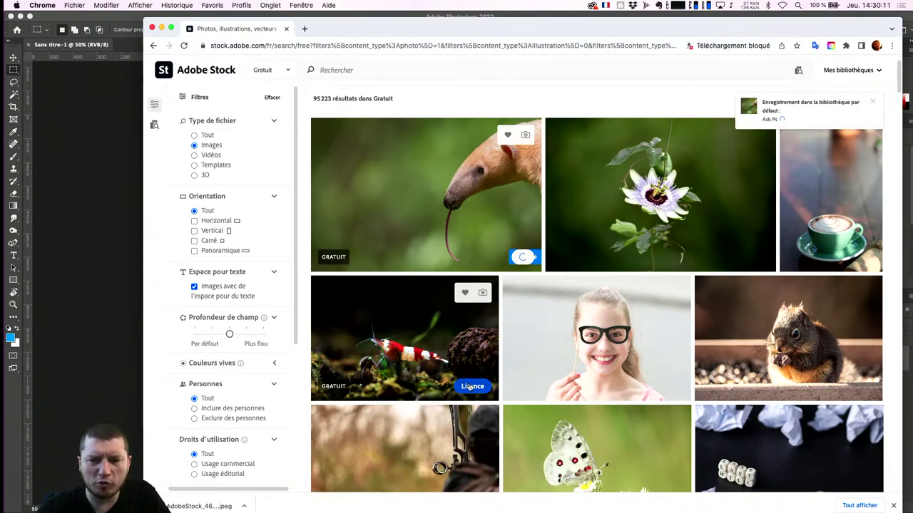
{"action": "scroll", "coordinate": [471, 387], "scroll_direction": "down", "scroll_amount": 1}
{"action": "scroll", "coordinate": [471, 387], "scroll_direction": "down", "scroll_amount": 3}
{"action": "scroll", "coordinate": [471, 386], "scroll_direction": "down", "scroll_amount": 1}
{"action": "scroll", "coordinate": [469, 387], "scroll_direction": "down", "scroll_amount": 2}
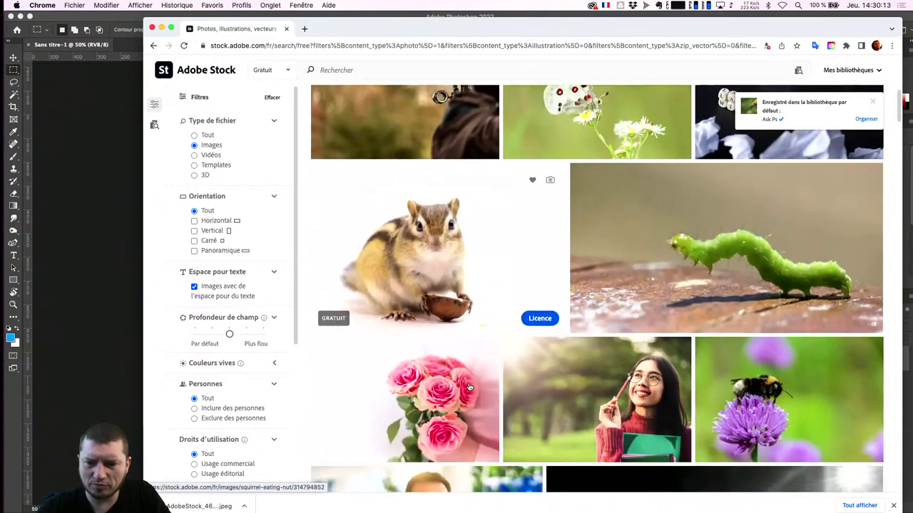
{"action": "scroll", "coordinate": [469, 387], "scroll_direction": "down", "scroll_amount": 1}
{"action": "scroll", "coordinate": [469, 387], "scroll_direction": "down", "scroll_amount": 1}
{"action": "scroll", "coordinate": [469, 387], "scroll_direction": "down", "scroll_amount": 2}
{"action": "scroll", "coordinate": [470, 387], "scroll_direction": "down", "scroll_amount": 3}
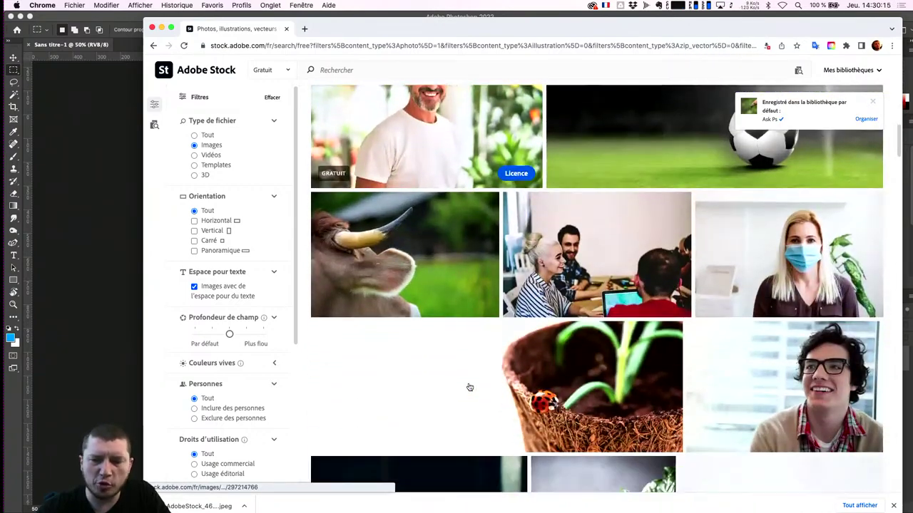
{"action": "scroll", "coordinate": [469, 387], "scroll_direction": "down", "scroll_amount": 2}
{"action": "scroll", "coordinate": [469, 387], "scroll_direction": "down", "scroll_amount": 1}
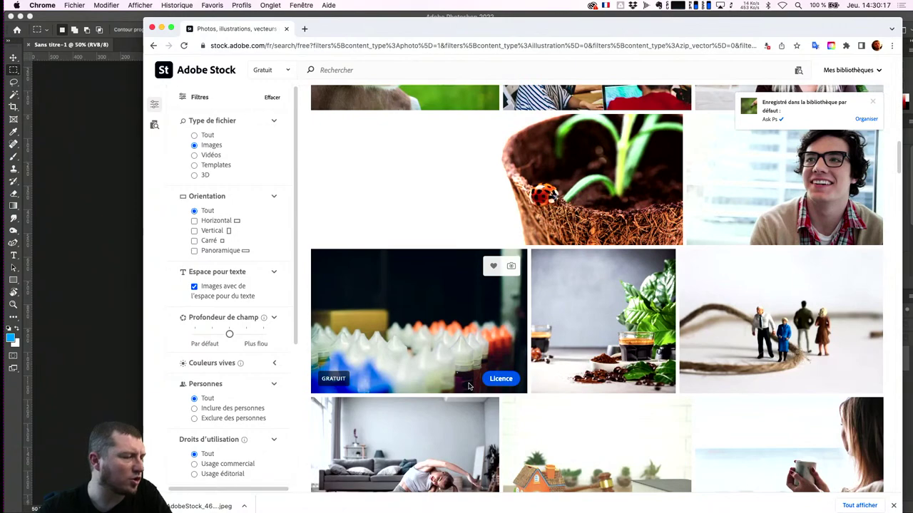
{"action": "scroll", "coordinate": [470, 387], "scroll_direction": "down", "scroll_amount": 2}
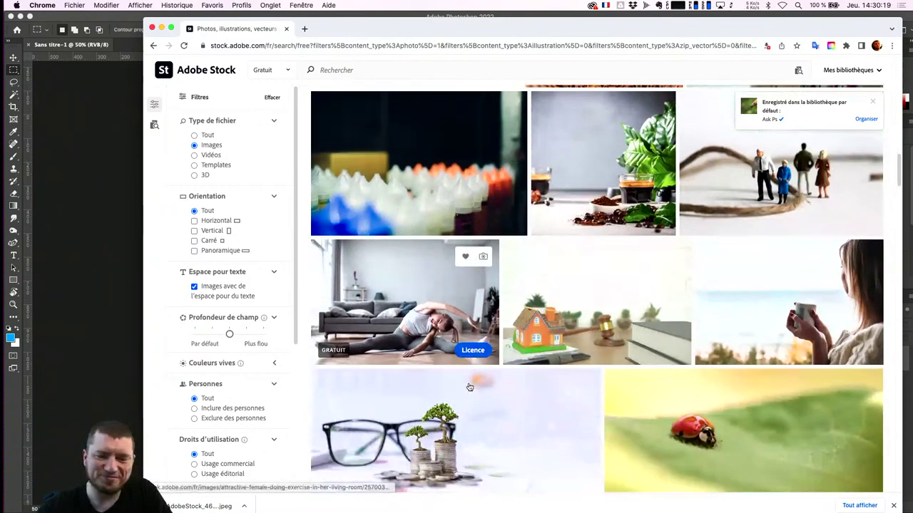
{"action": "scroll", "coordinate": [468, 381], "scroll_direction": "down", "scroll_amount": 1}
{"action": "scroll", "coordinate": [722, 383], "scroll_direction": "down", "scroll_amount": 3}
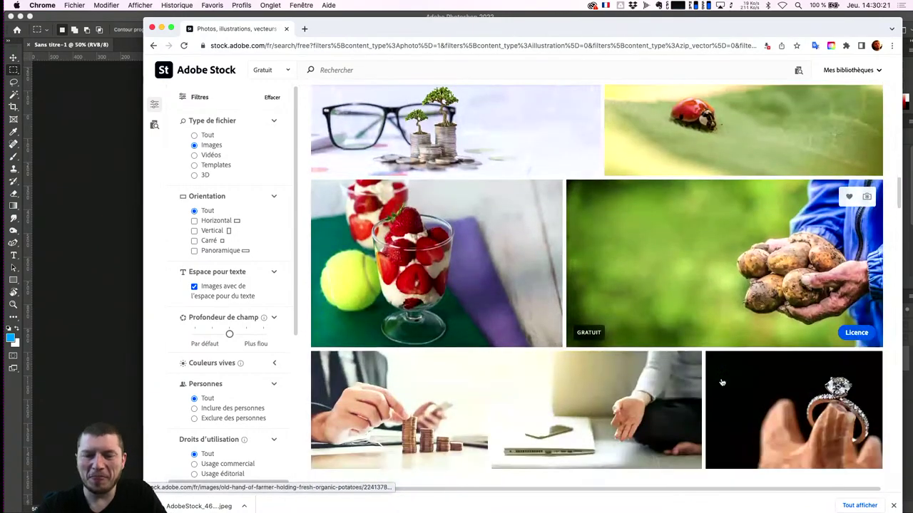
{"action": "scroll", "coordinate": [571, 356], "scroll_direction": "down", "scroll_amount": 2}
{"action": "scroll", "coordinate": [461, 331], "scroll_direction": "down", "scroll_amount": 1}
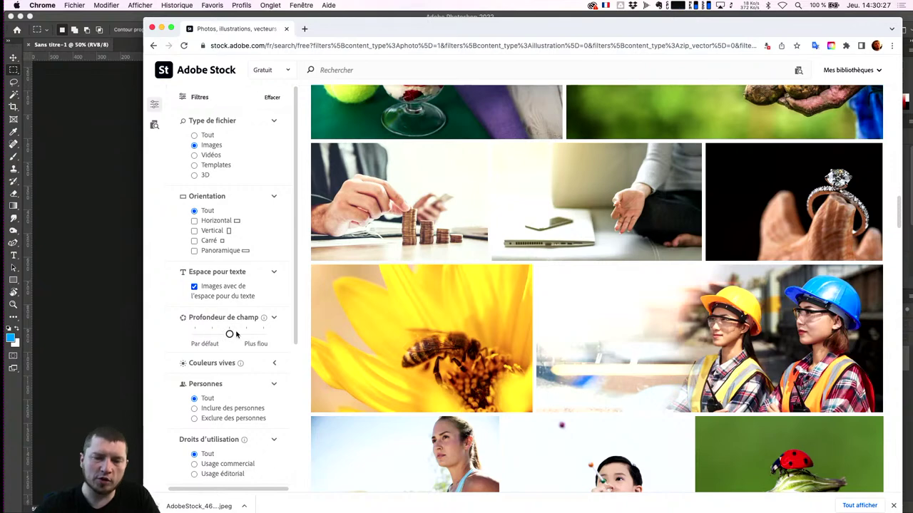
{"action": "scroll", "coordinate": [236, 334], "scroll_direction": "down", "scroll_amount": 2}
{"action": "scroll", "coordinate": [238, 333], "scroll_direction": "down", "scroll_amount": 1}
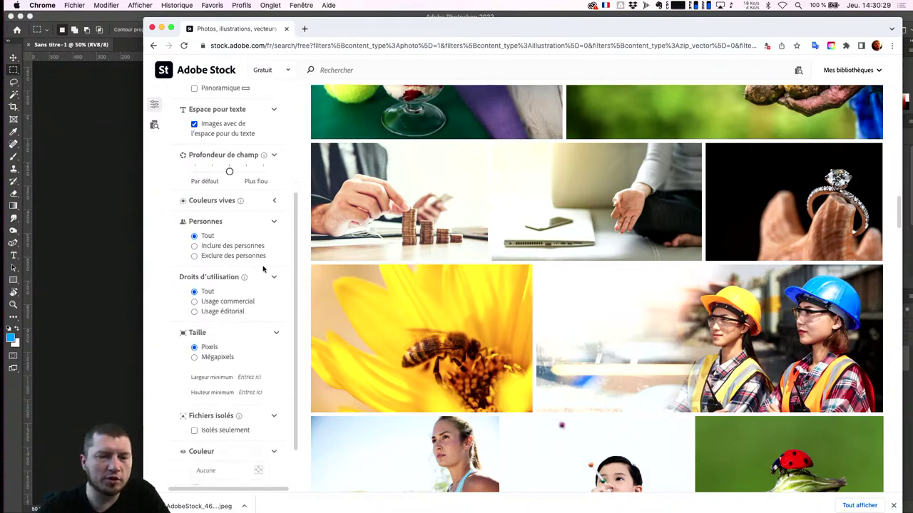
Step: Set the Couleurs vives filter to a moderate middle level after trying Élevé and Faible
{"action": "left_click", "coordinate": [277, 203]}
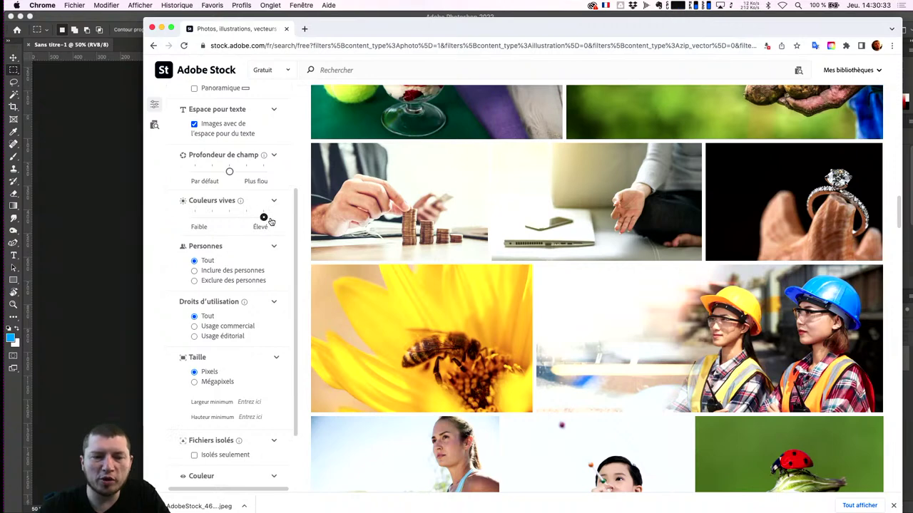
{"action": "left_click_drag", "start_coordinate": [270, 222], "coordinate": [269, 218]}
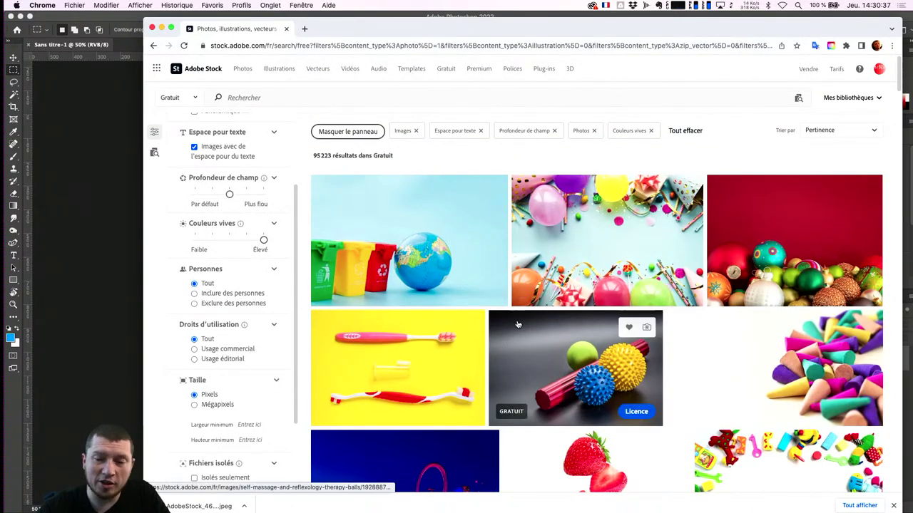
{"action": "scroll", "coordinate": [518, 334], "scroll_direction": "down", "scroll_amount": 2}
{"action": "scroll", "coordinate": [518, 334], "scroll_direction": "down", "scroll_amount": 3}
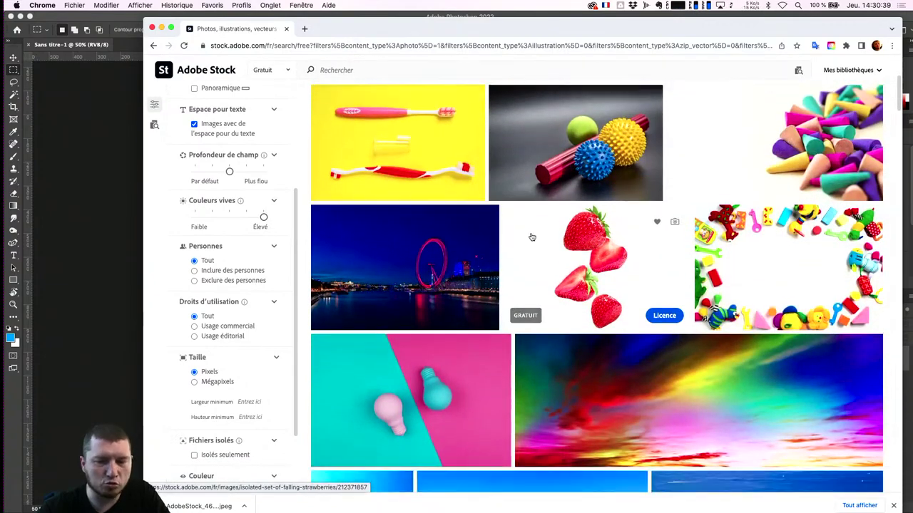
{"action": "scroll", "coordinate": [531, 236], "scroll_direction": "down", "scroll_amount": 5}
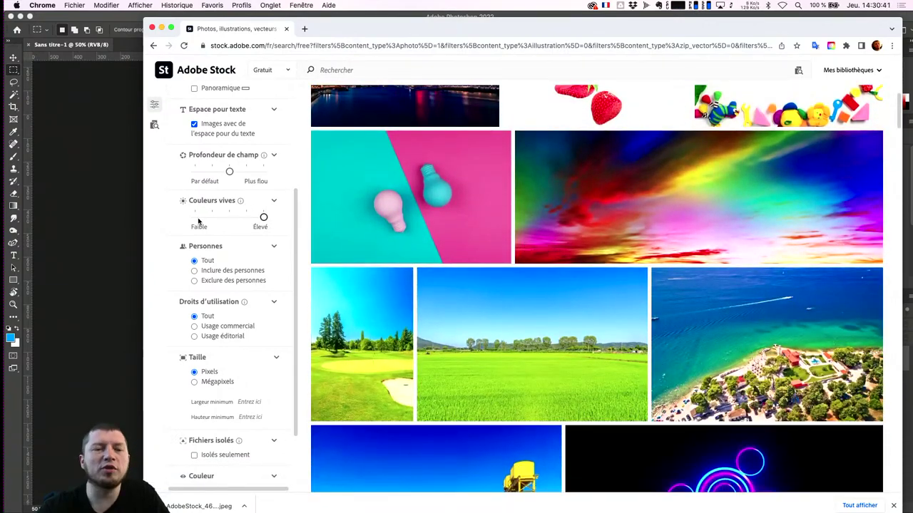
{"action": "left_click_drag", "start_coordinate": [262, 217], "coordinate": [197, 220]}
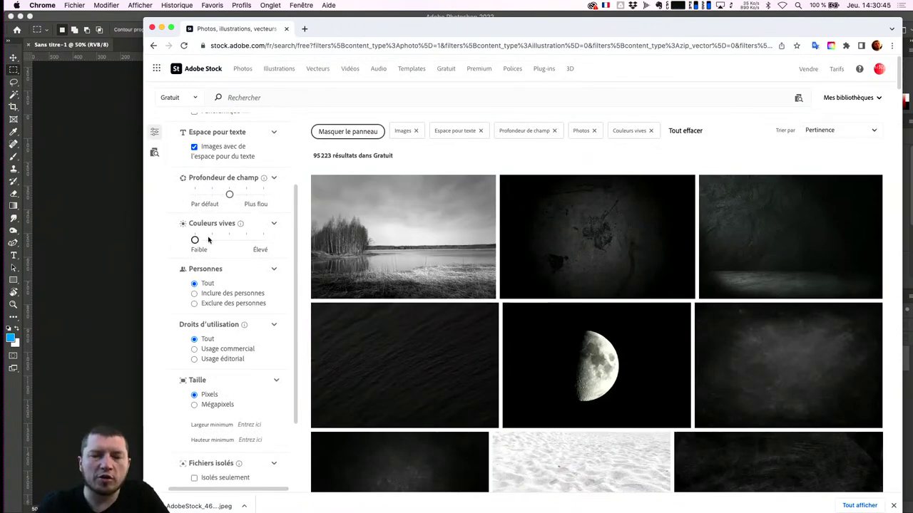
{"action": "scroll", "coordinate": [490, 316], "scroll_direction": "down", "scroll_amount": 5}
{"action": "scroll", "coordinate": [489, 316], "scroll_direction": "down", "scroll_amount": 5}
{"action": "scroll", "coordinate": [490, 316], "scroll_direction": "down", "scroll_amount": 5}
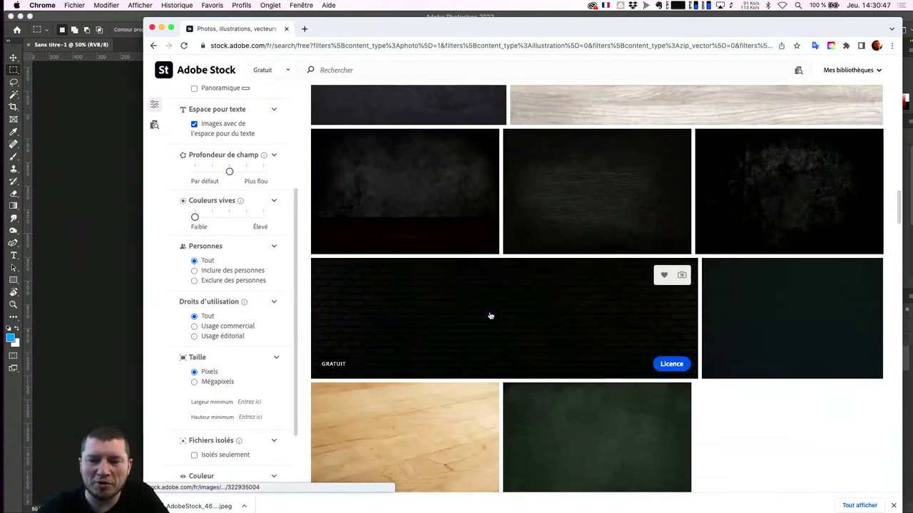
{"action": "scroll", "coordinate": [490, 316], "scroll_direction": "down", "scroll_amount": 5}
{"action": "scroll", "coordinate": [428, 306], "scroll_direction": "down", "scroll_amount": 2}
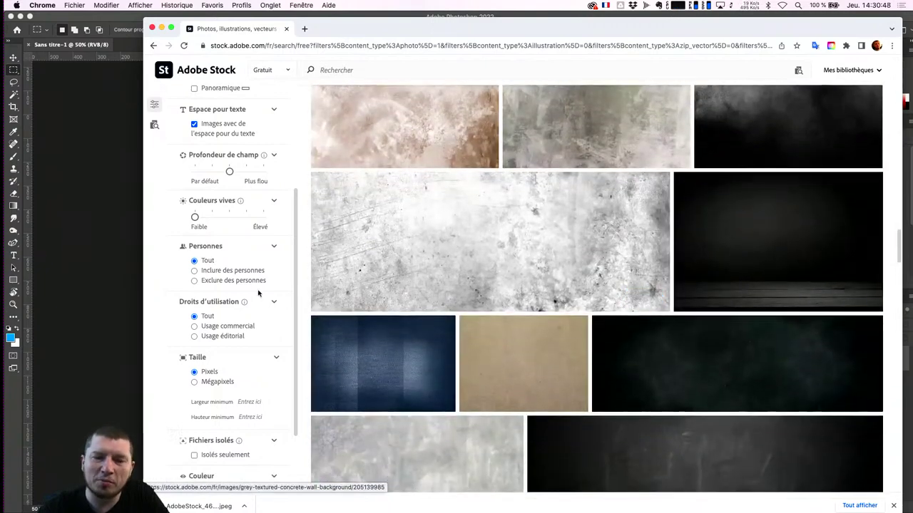
{"action": "left_click", "coordinate": [213, 217]}
Step: License the free red house finch photo into the Ask Ps library
{"action": "scroll", "coordinate": [585, 314], "scroll_direction": "down", "scroll_amount": 2}
{"action": "scroll", "coordinate": [585, 313], "scroll_direction": "down", "scroll_amount": 2}
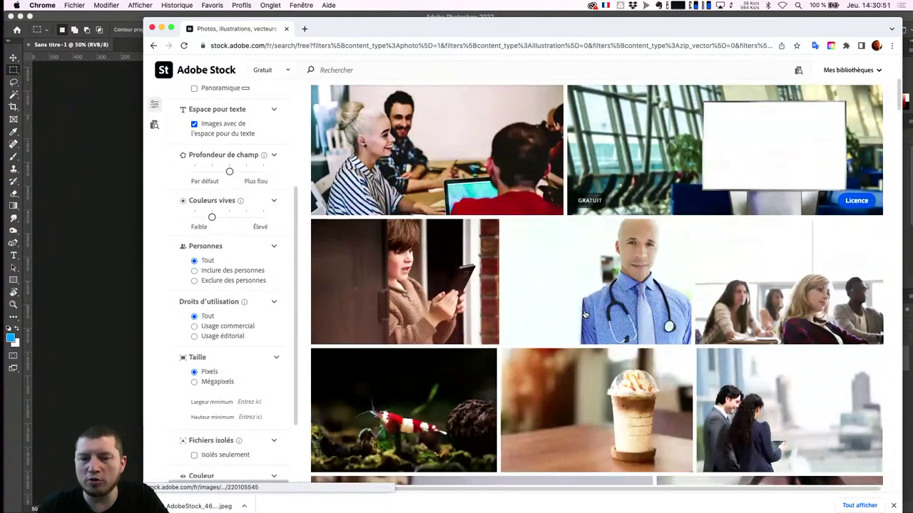
{"action": "scroll", "coordinate": [584, 313], "scroll_direction": "down", "scroll_amount": 1}
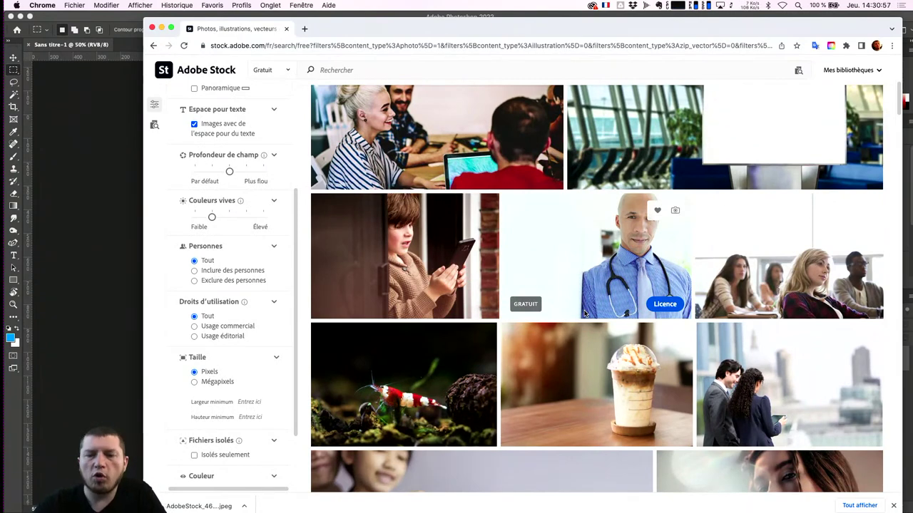
{"action": "scroll", "coordinate": [717, 419], "scroll_direction": "down", "scroll_amount": 10}
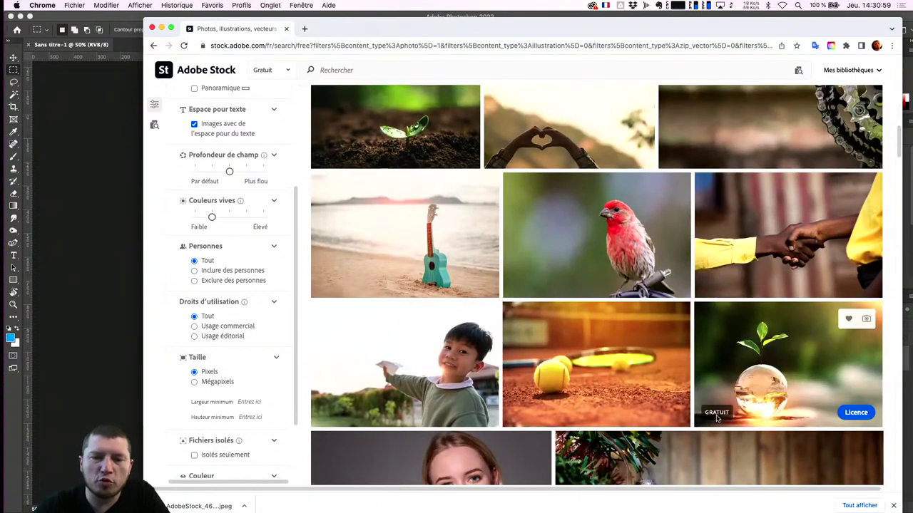
{"action": "mouse_move", "coordinate": [596, 235]}
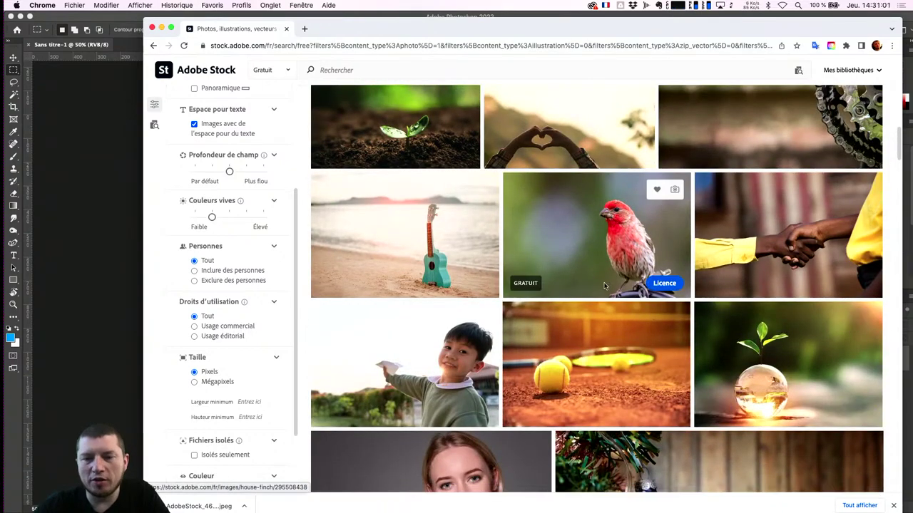
{"action": "left_click", "coordinate": [662, 283]}
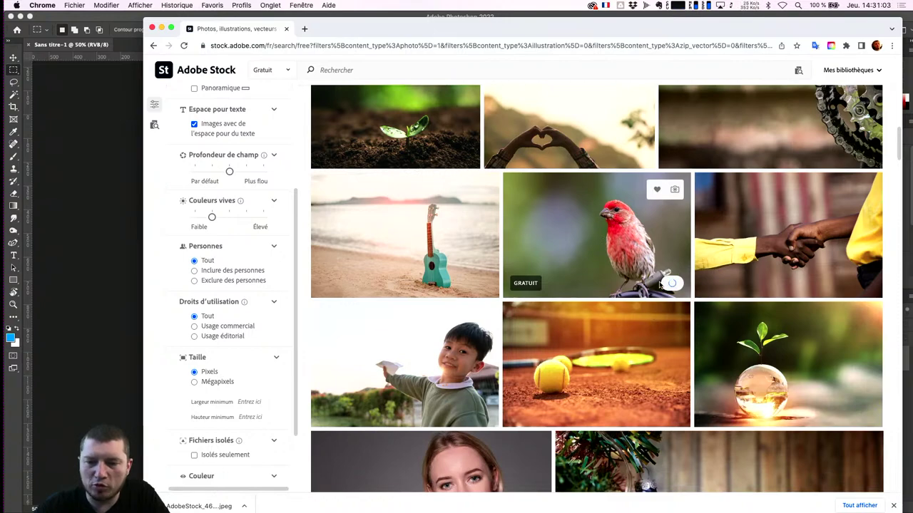
{"action": "scroll", "coordinate": [606, 378], "scroll_direction": "down", "scroll_amount": 5}
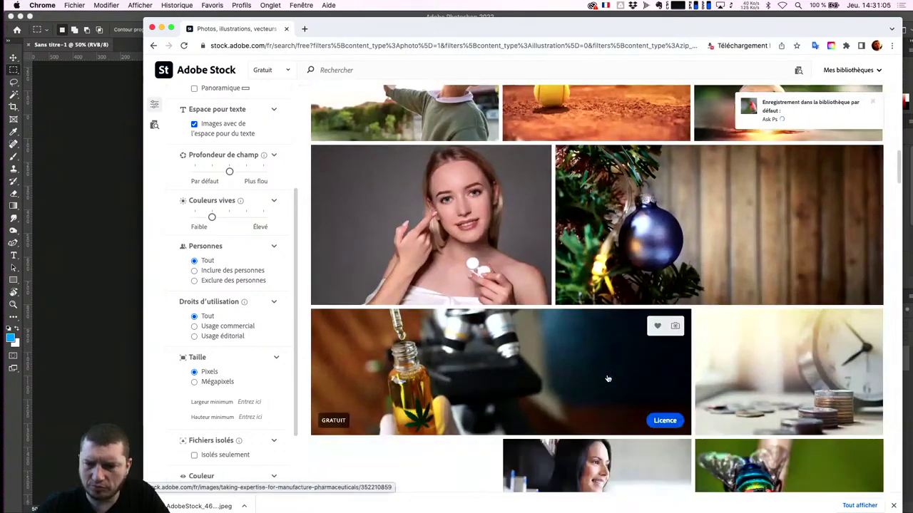
{"action": "scroll", "coordinate": [607, 378], "scroll_direction": "down", "scroll_amount": 2}
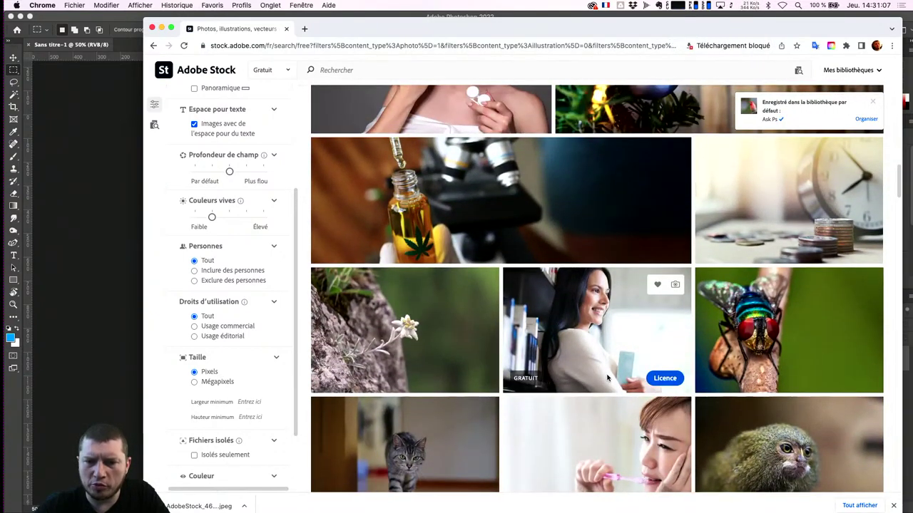
{"action": "scroll", "coordinate": [607, 378], "scroll_direction": "down", "scroll_amount": 1}
{"action": "scroll", "coordinate": [607, 378], "scroll_direction": "down", "scroll_amount": 1}
{"action": "scroll", "coordinate": [607, 378], "scroll_direction": "up", "scroll_amount": 1}
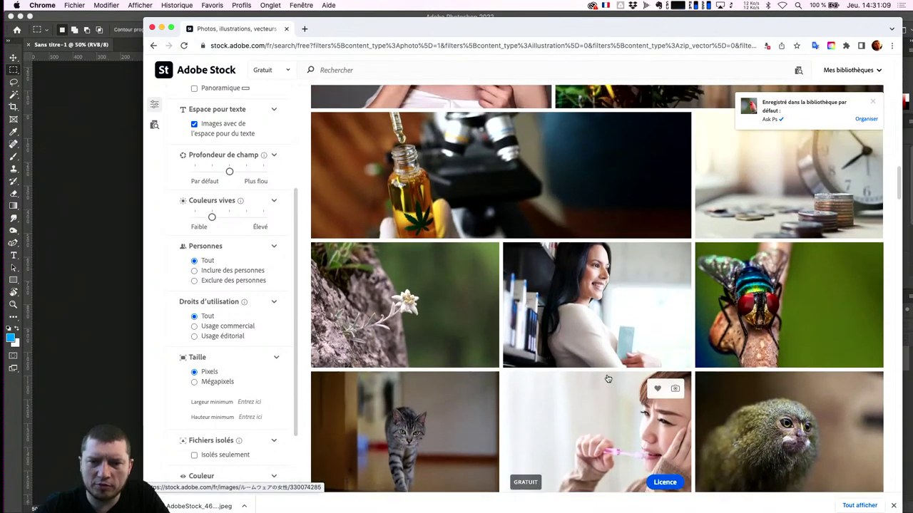
{"action": "scroll", "coordinate": [607, 378], "scroll_direction": "down", "scroll_amount": 3}
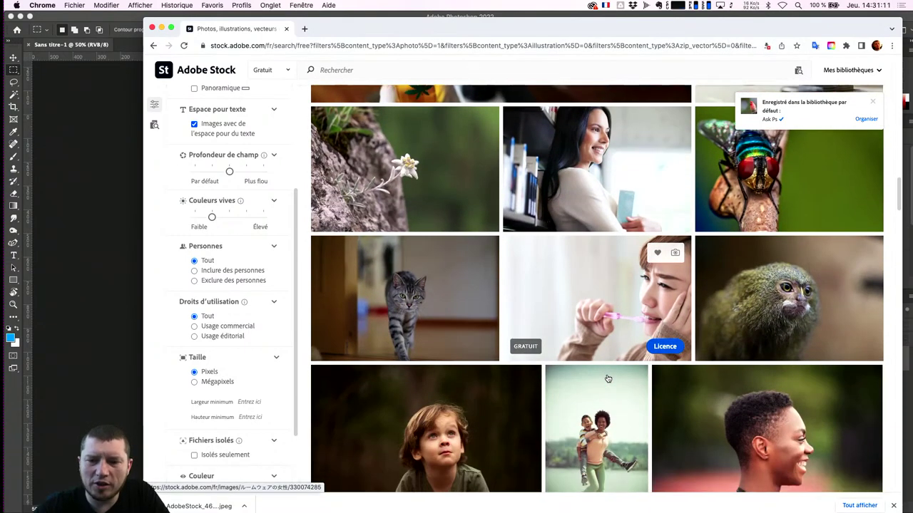
{"action": "scroll", "coordinate": [607, 378], "scroll_direction": "down", "scroll_amount": 1}
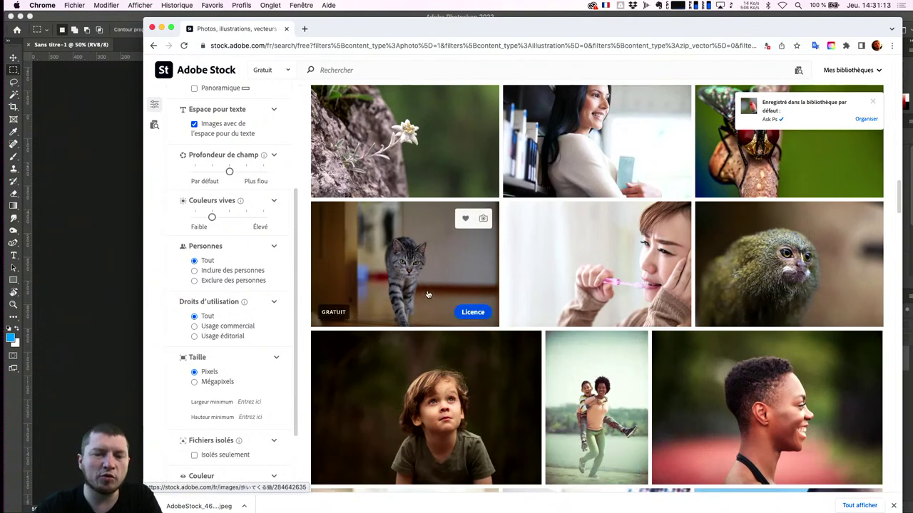
Step: License the walking tabby cat photo into Ask Ps and re-download it from its detail panel
{"action": "left_click", "coordinate": [462, 311]}
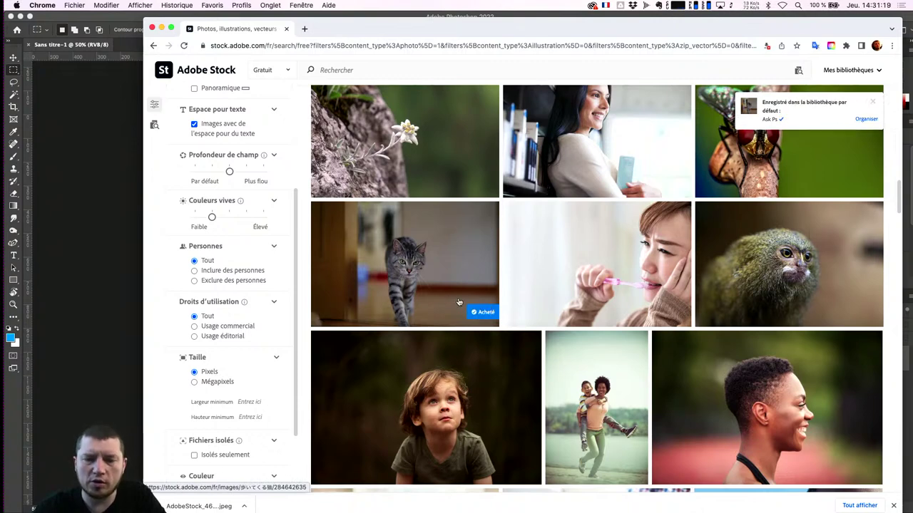
{"action": "scroll", "coordinate": [459, 303], "scroll_direction": "down", "scroll_amount": 3}
{"action": "left_click", "coordinate": [371, 143]}
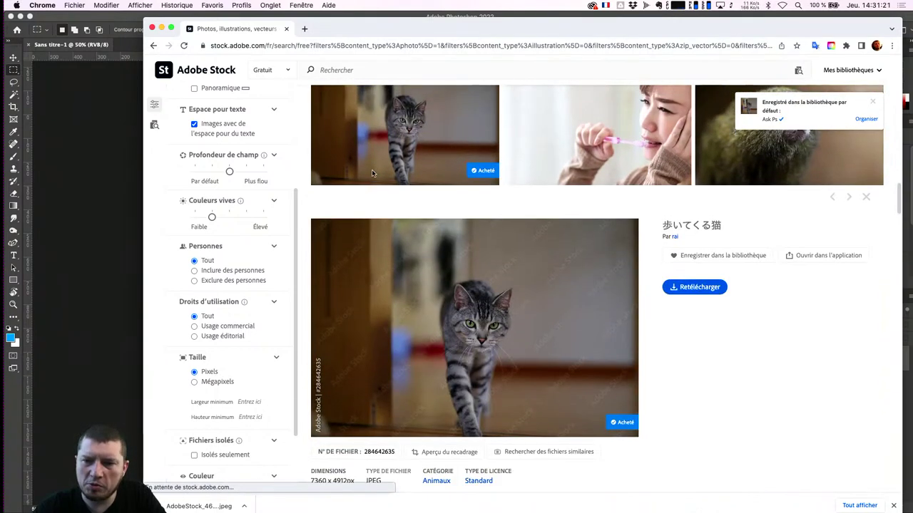
{"action": "left_click", "coordinate": [692, 288]}
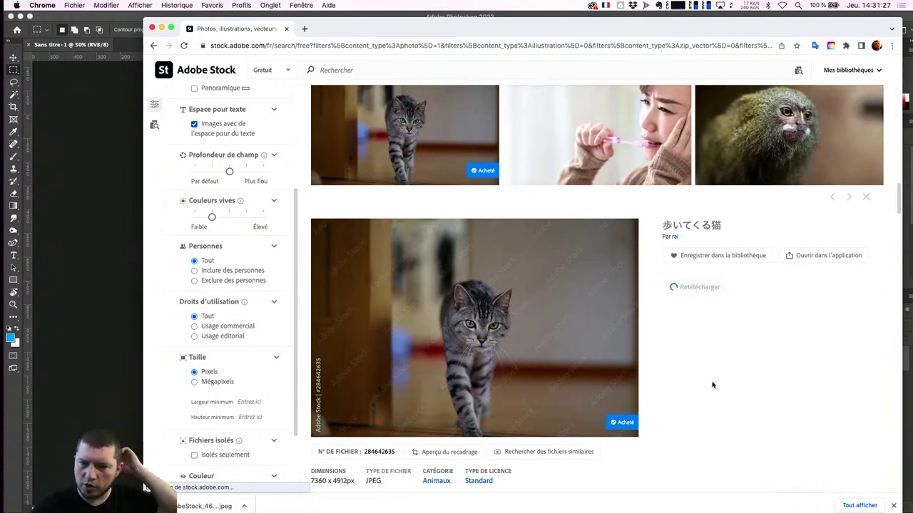
{"action": "scroll", "coordinate": [711, 385], "scroll_direction": "up", "scroll_amount": 2}
{"action": "scroll", "coordinate": [711, 385], "scroll_direction": "up", "scroll_amount": 5}
{"action": "scroll", "coordinate": [712, 385], "scroll_direction": "up", "scroll_amount": 10}
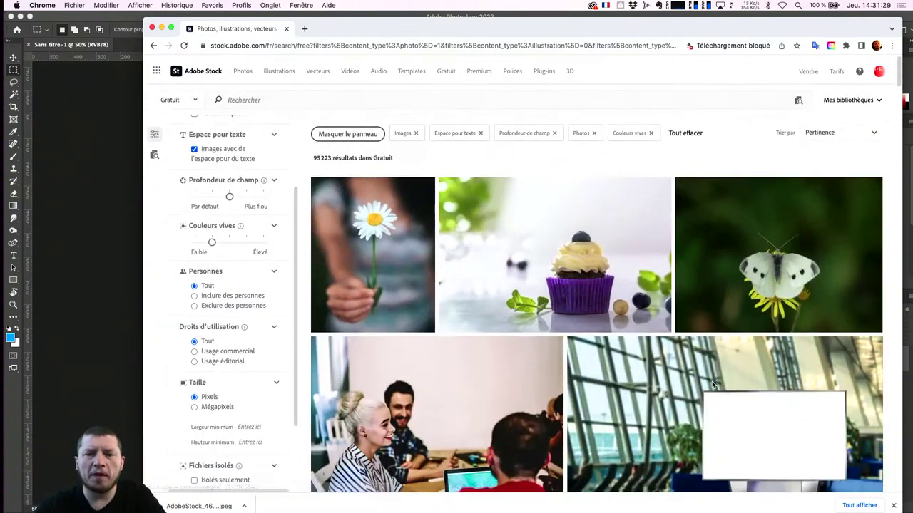
Step: Choose Ask Ps from the Mes bibliothèques library list to open its 144-item page
{"action": "left_click", "coordinate": [874, 98]}
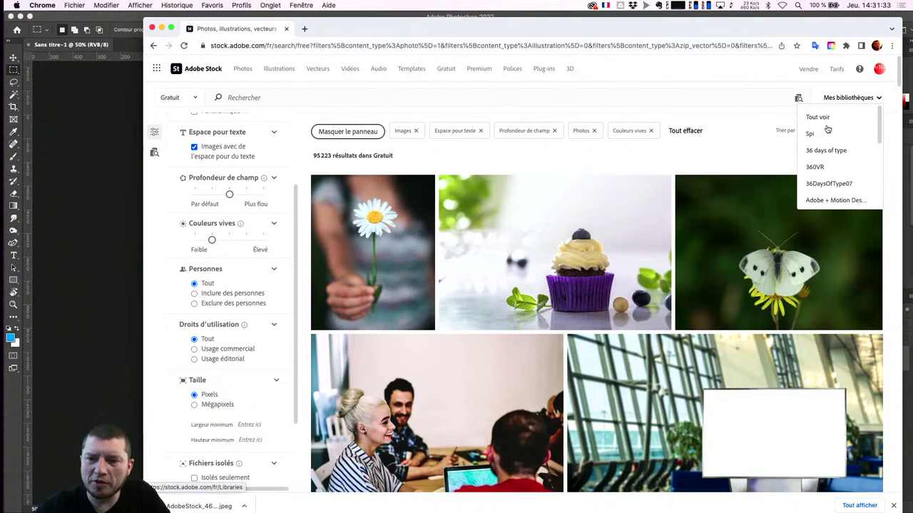
{"action": "scroll", "coordinate": [827, 156], "scroll_direction": "down", "scroll_amount": 3}
{"action": "scroll", "coordinate": [831, 160], "scroll_direction": "down", "scroll_amount": 3}
{"action": "scroll", "coordinate": [838, 163], "scroll_direction": "down", "scroll_amount": 3}
{"action": "scroll", "coordinate": [837, 163], "scroll_direction": "down", "scroll_amount": 3}
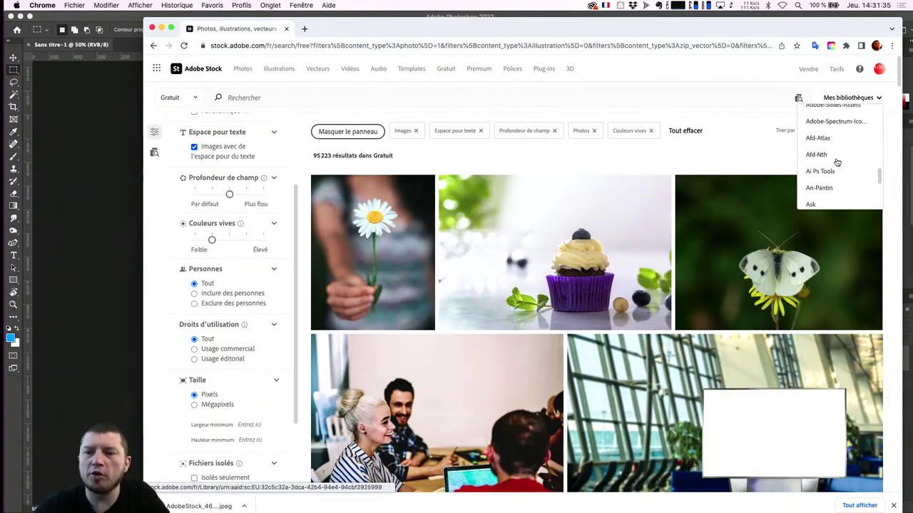
{"action": "scroll", "coordinate": [837, 163], "scroll_direction": "down", "scroll_amount": 3}
{"action": "scroll", "coordinate": [837, 163], "scroll_direction": "down", "scroll_amount": 2}
{"action": "scroll", "coordinate": [837, 163], "scroll_direction": "down", "scroll_amount": 1}
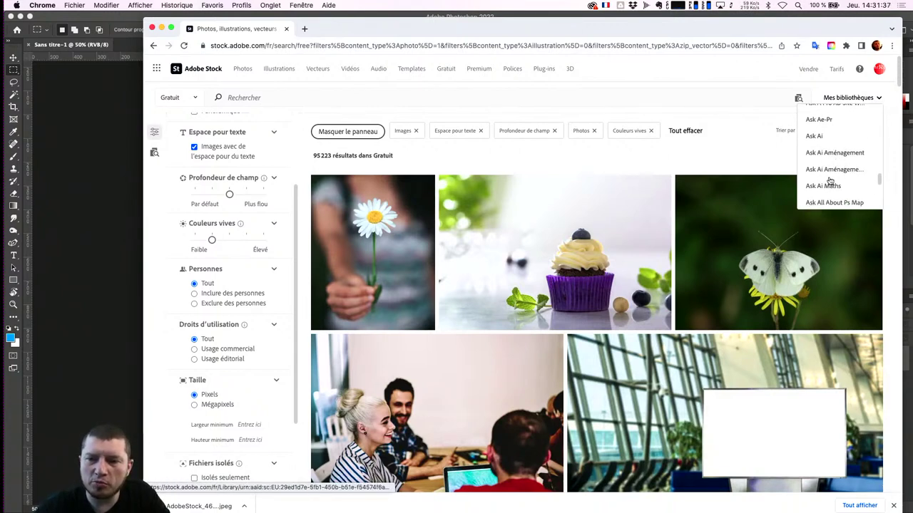
{"action": "scroll", "coordinate": [836, 161], "scroll_direction": "down", "scroll_amount": 2}
{"action": "scroll", "coordinate": [835, 160], "scroll_direction": "down", "scroll_amount": 2}
{"action": "scroll", "coordinate": [836, 158], "scroll_direction": "down", "scroll_amount": 1}
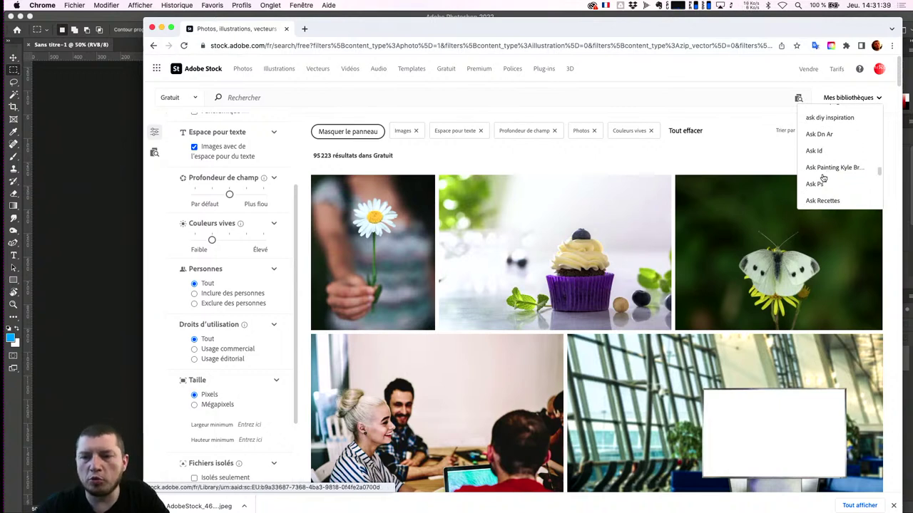
{"action": "left_click", "coordinate": [817, 183]}
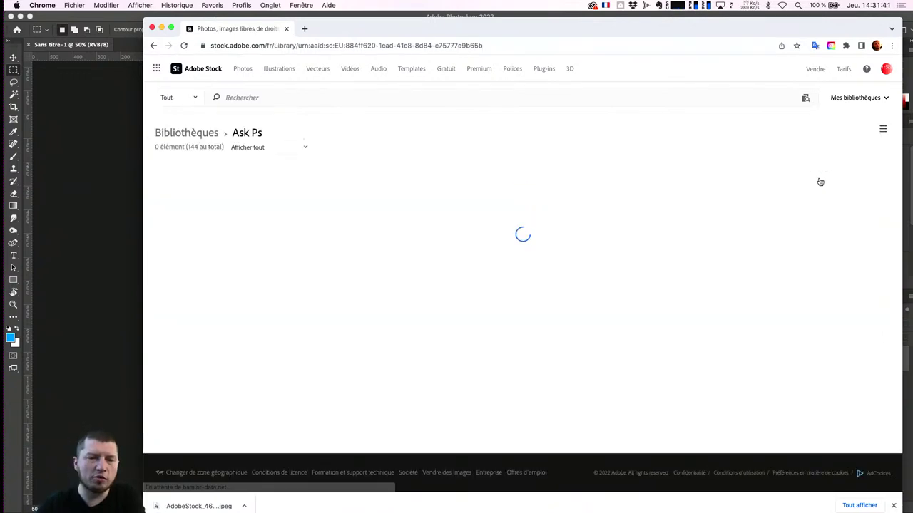
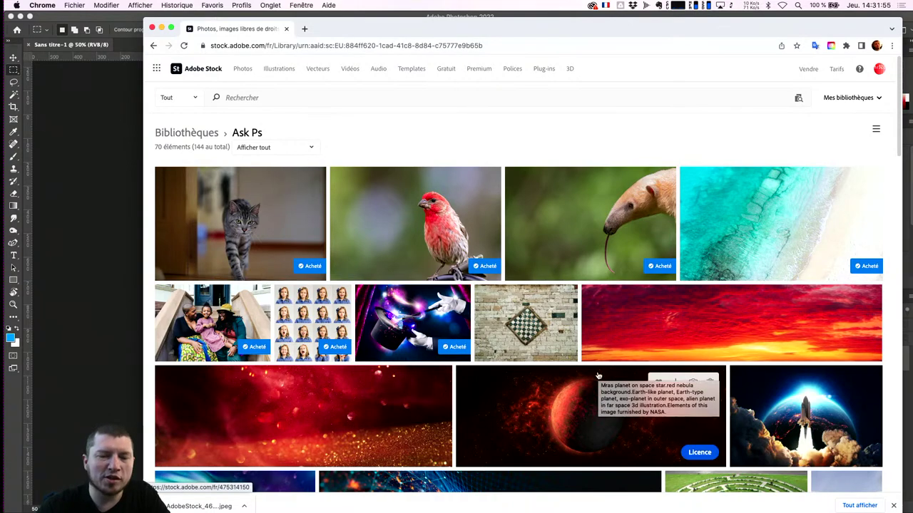
Step: Re-download the red finch and turquoise beach photos from the Ask Ps library
{"action": "scroll", "coordinate": [597, 376], "scroll_direction": "down", "scroll_amount": 3}
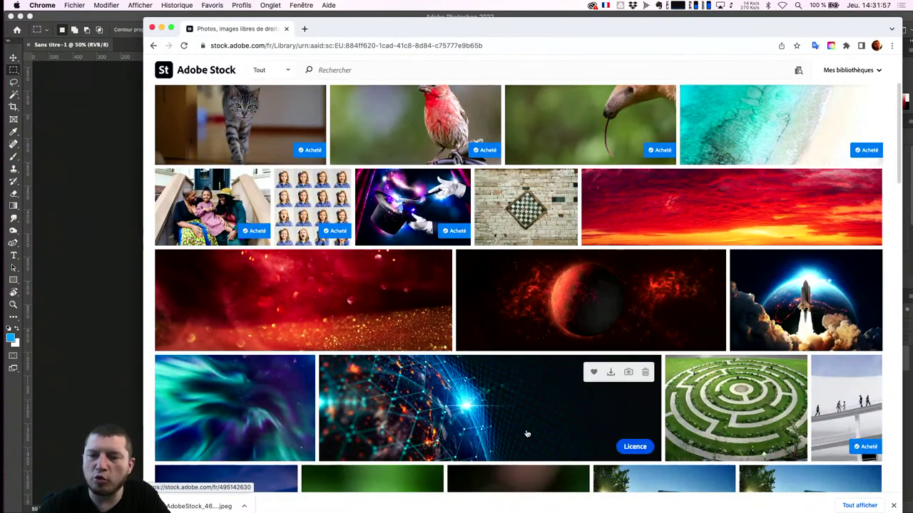
{"action": "scroll", "coordinate": [555, 305], "scroll_direction": "up", "scroll_amount": 1}
{"action": "scroll", "coordinate": [555, 306], "scroll_direction": "up", "scroll_amount": 2}
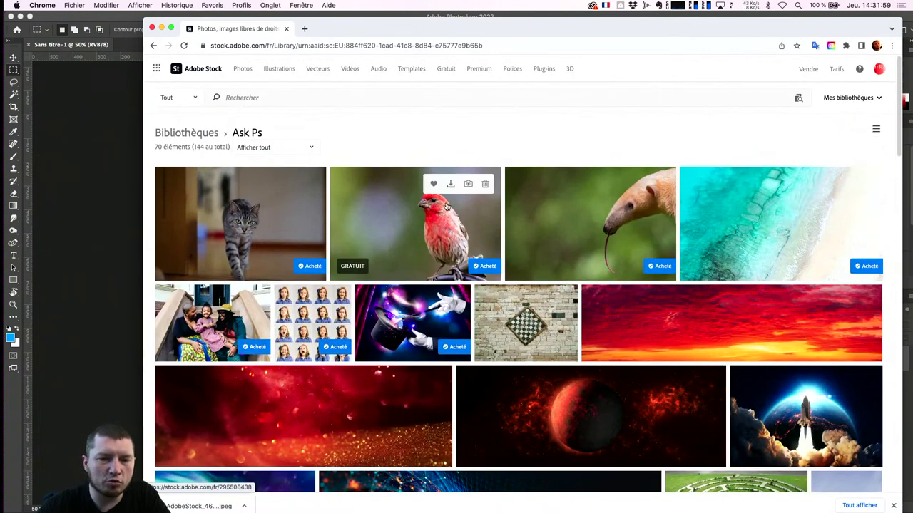
{"action": "left_click", "coordinate": [449, 184]}
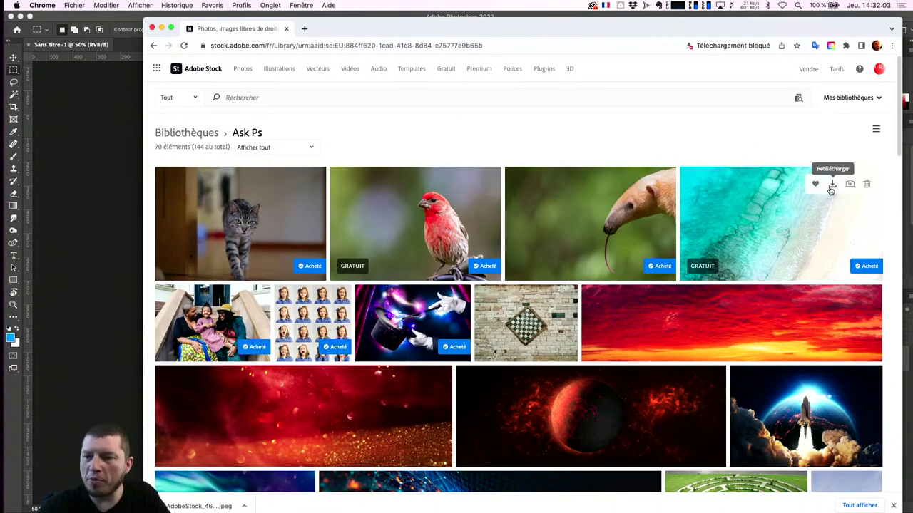
{"action": "left_click", "coordinate": [832, 185]}
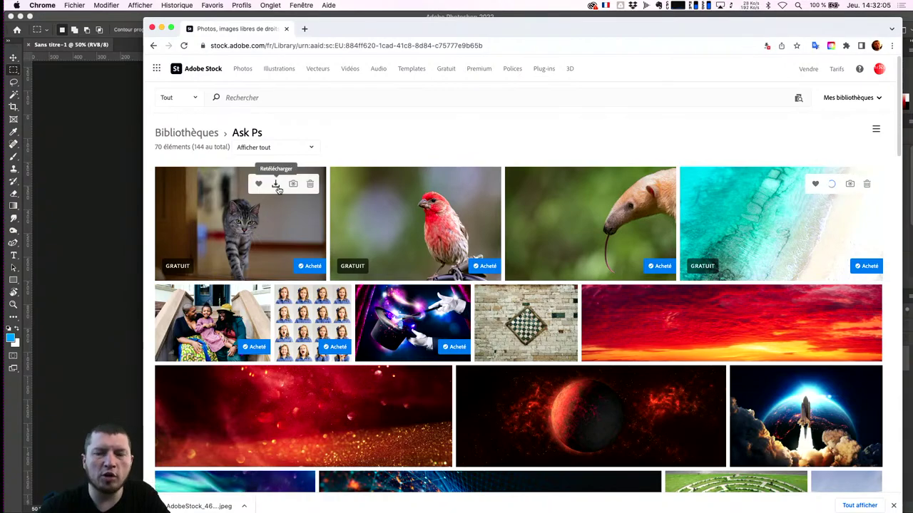
Step: Scroll down and download a preview of the pocket watch image
{"action": "scroll", "coordinate": [542, 342], "scroll_direction": "down", "scroll_amount": 10}
{"action": "scroll", "coordinate": [488, 355], "scroll_direction": "down", "scroll_amount": 3}
{"action": "scroll", "coordinate": [489, 355], "scroll_direction": "down", "scroll_amount": 5}
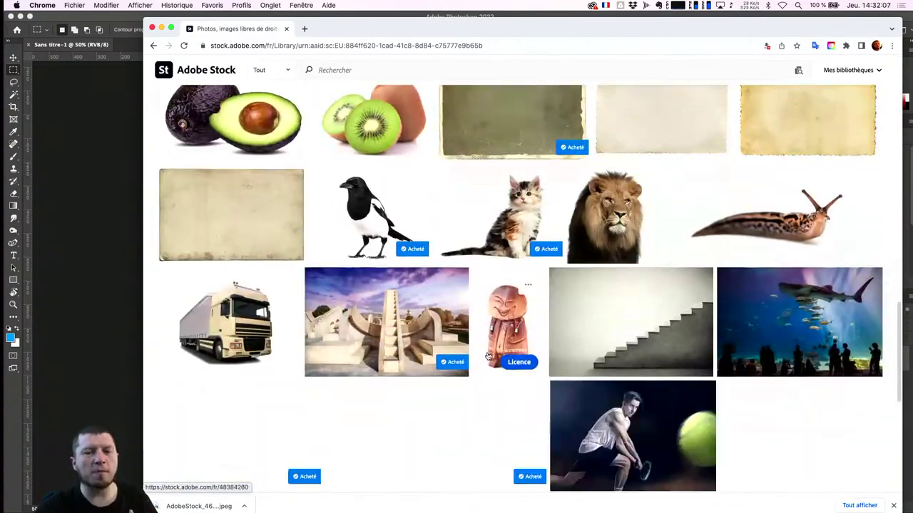
{"action": "scroll", "coordinate": [488, 355], "scroll_direction": "down", "scroll_amount": 2}
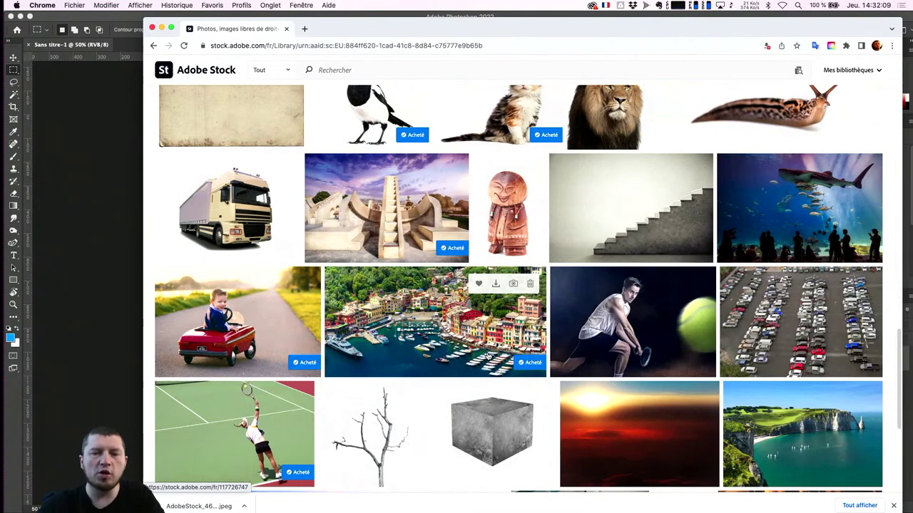
{"action": "scroll", "coordinate": [489, 355], "scroll_direction": "down", "scroll_amount": 1}
{"action": "scroll", "coordinate": [489, 246], "scroll_direction": "down", "scroll_amount": 5}
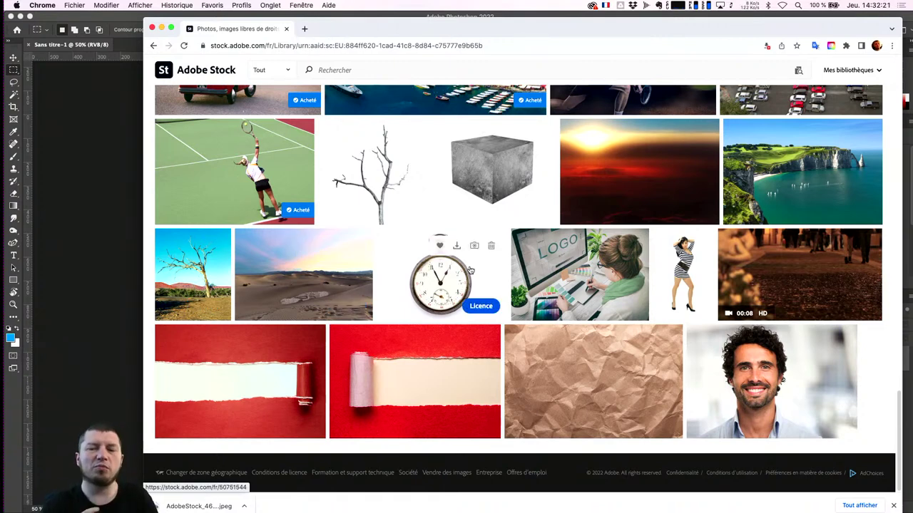
{"action": "mouse_move", "coordinate": [439, 281]}
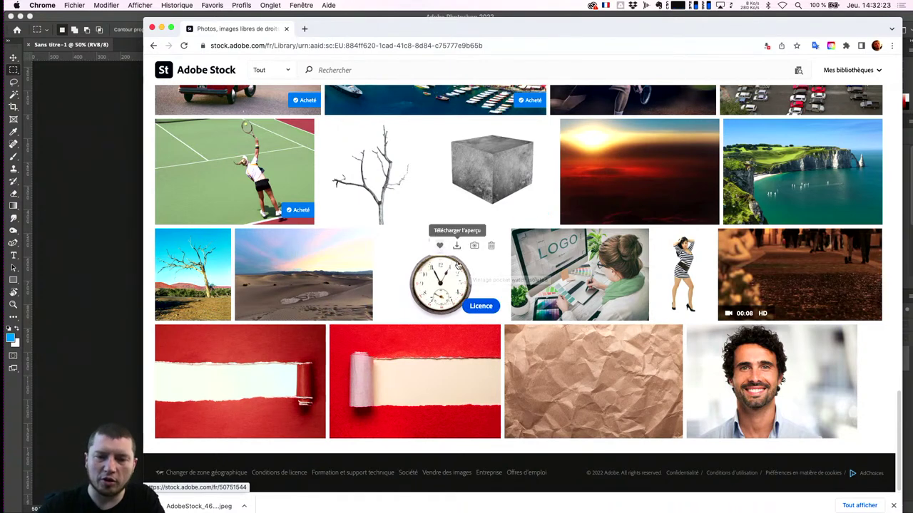
{"action": "left_click", "coordinate": [457, 250]}
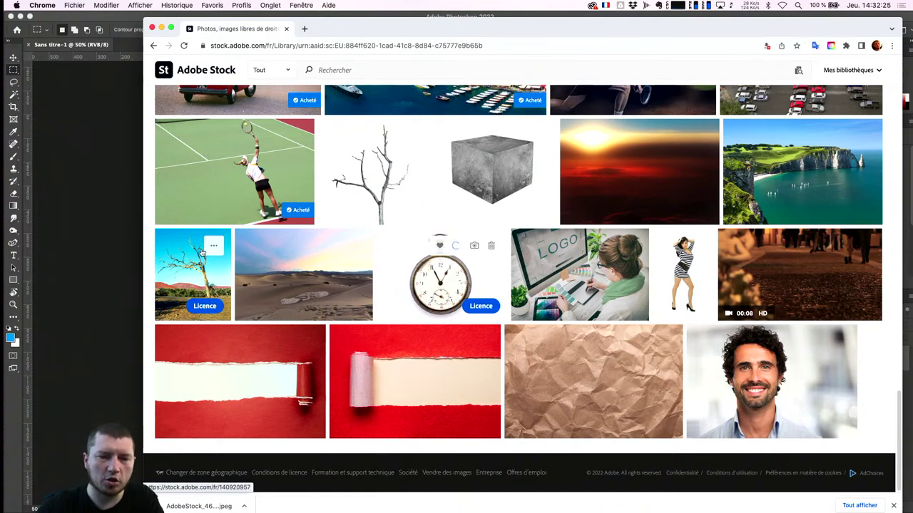
Step: Open the pocket watch photo's details and close the browser's download bar
{"action": "left_click", "coordinate": [422, 275]}
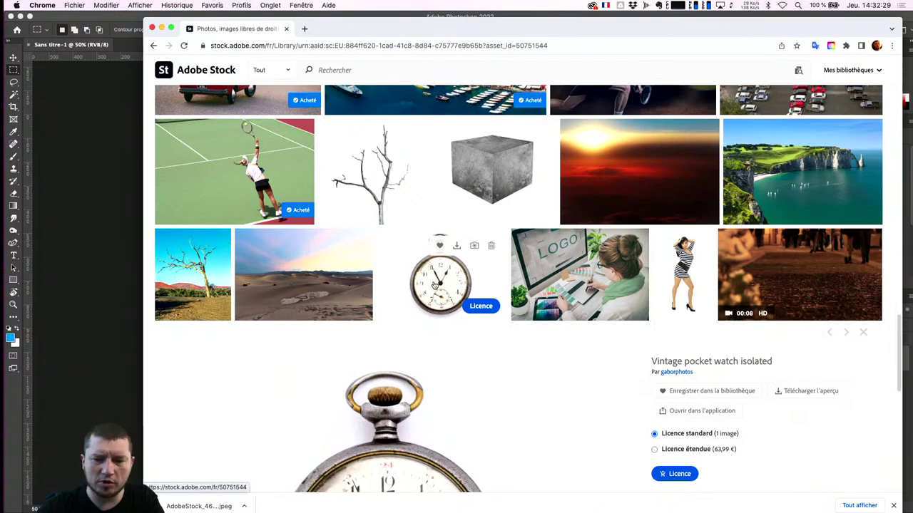
{"action": "scroll", "coordinate": [467, 306], "scroll_direction": "down", "scroll_amount": 5}
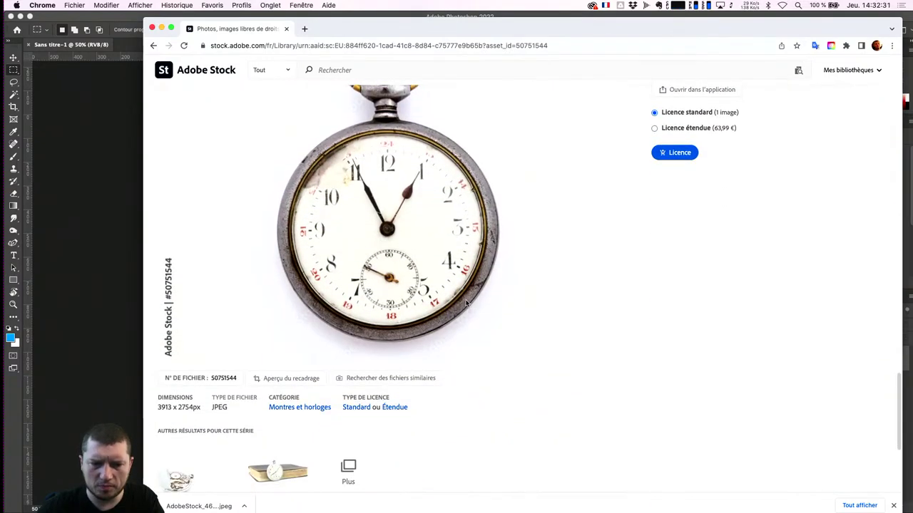
{"action": "scroll", "coordinate": [467, 306], "scroll_direction": "up", "scroll_amount": 1}
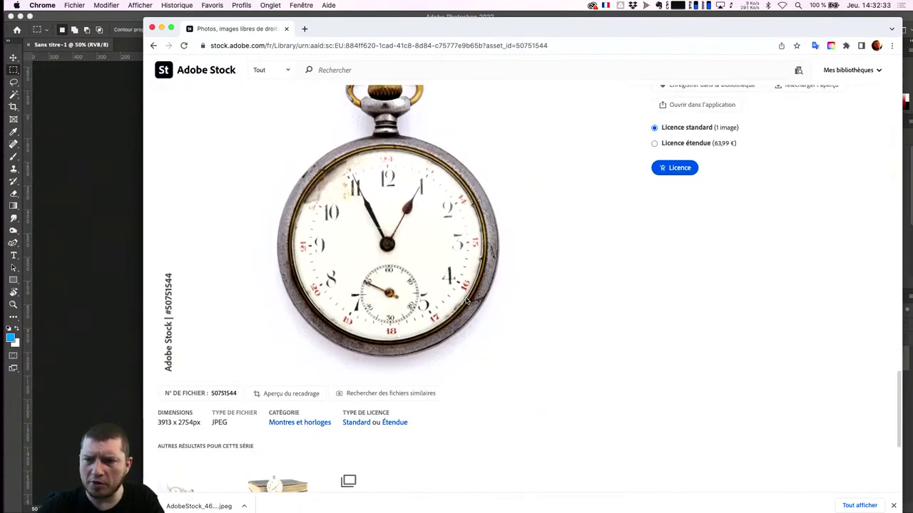
{"action": "scroll", "coordinate": [467, 305], "scroll_direction": "up", "scroll_amount": 10}
{"action": "scroll", "coordinate": [467, 305], "scroll_direction": "up", "scroll_amount": 3}
{"action": "scroll", "coordinate": [331, 101], "scroll_direction": "up", "scroll_amount": 5}
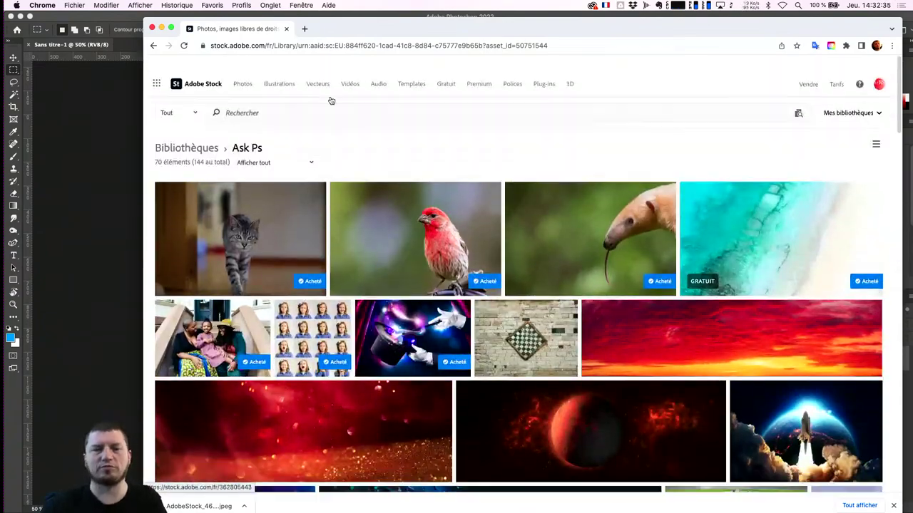
{"action": "scroll", "coordinate": [268, 81], "scroll_direction": "down", "scroll_amount": 1}
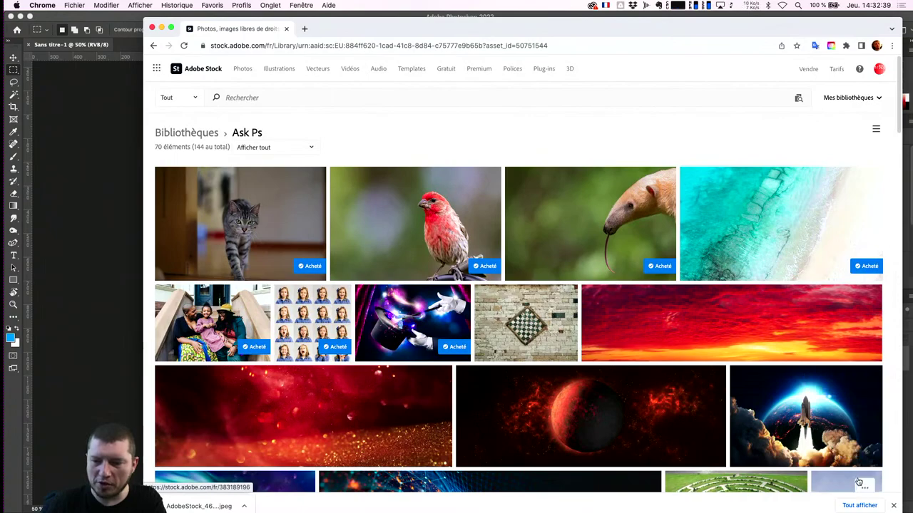
{"action": "left_click", "coordinate": [895, 506]}
Step: Check the recent downloads in the Dock stack, then scroll back to the library's top
{"action": "scroll", "coordinate": [820, 442], "scroll_direction": "down", "scroll_amount": 10}
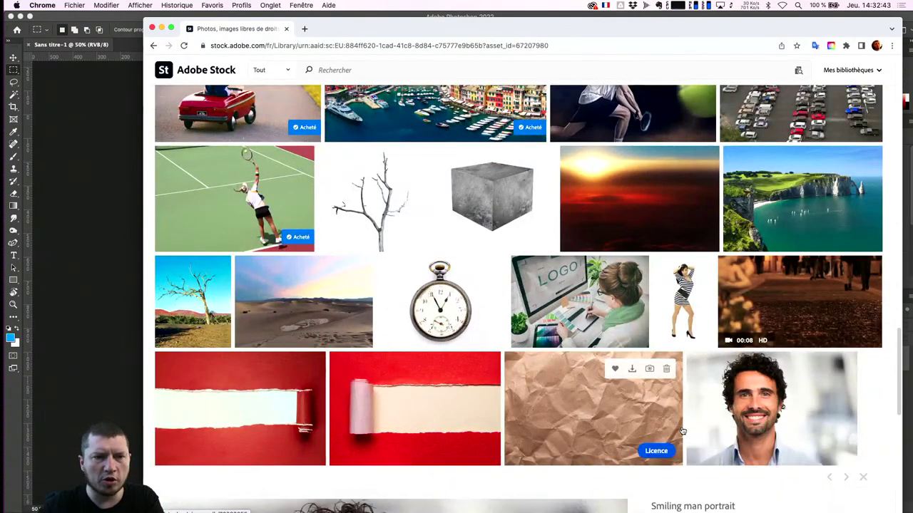
{"action": "mouse_move", "coordinate": [788, 498]}
{"action": "left_click", "coordinate": [798, 511]}
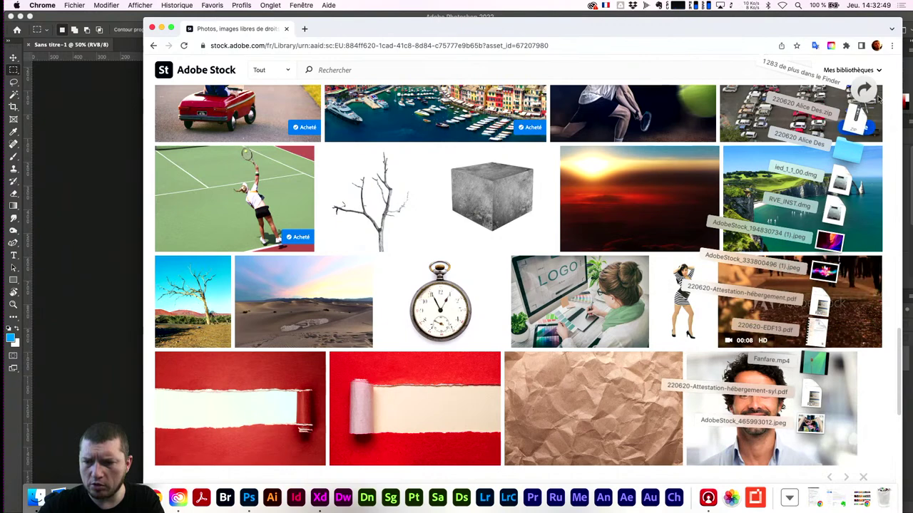
{"action": "mouse_move", "coordinate": [240, 408]}
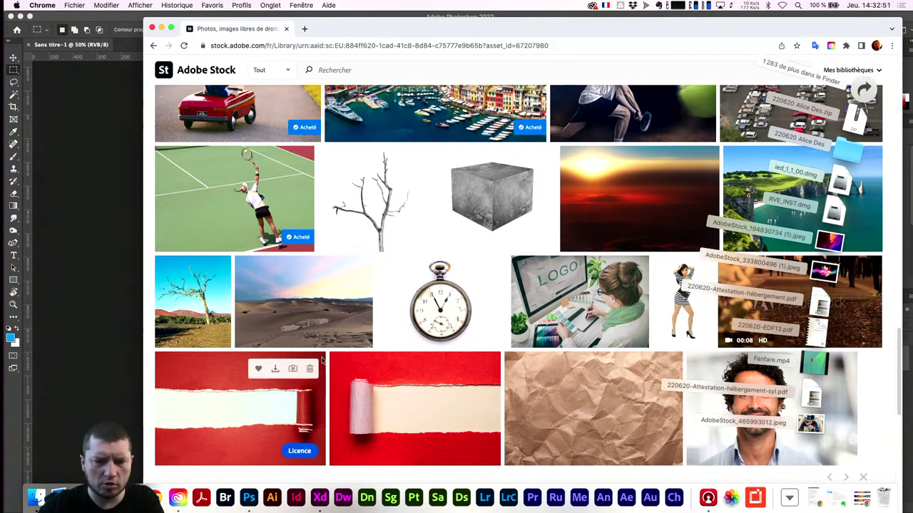
{"action": "left_click", "coordinate": [149, 380]}
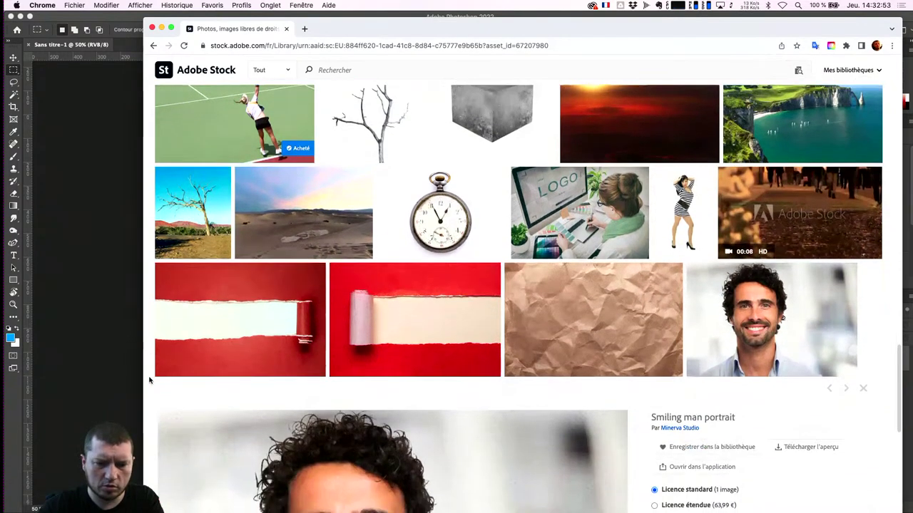
{"action": "scroll", "coordinate": [149, 380], "scroll_direction": "up", "scroll_amount": 3}
{"action": "scroll", "coordinate": [149, 380], "scroll_direction": "up", "scroll_amount": 5}
{"action": "scroll", "coordinate": [149, 380], "scroll_direction": "up", "scroll_amount": 10}
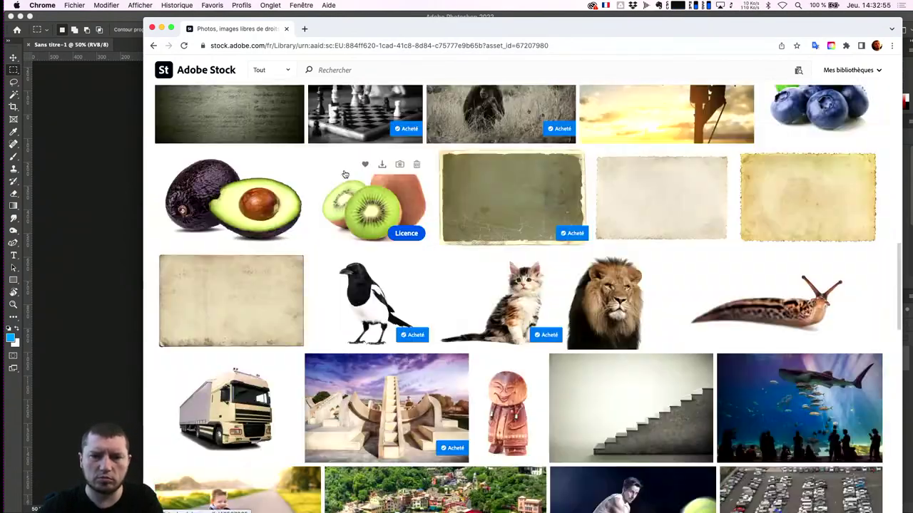
{"action": "scroll", "coordinate": [387, 241], "scroll_direction": "up", "scroll_amount": 10}
Step: Open the walking cat photo's details and re-download it
{"action": "left_click", "coordinate": [303, 213]}
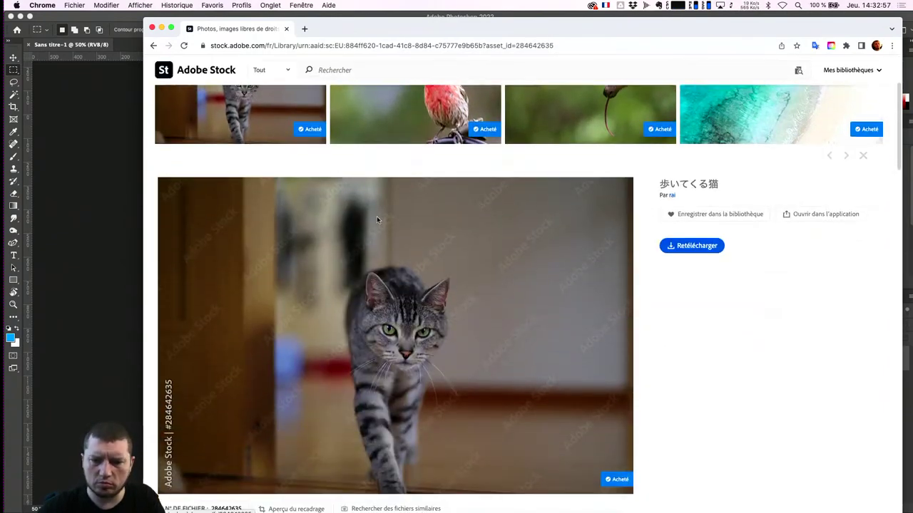
{"action": "left_click", "coordinate": [698, 247]}
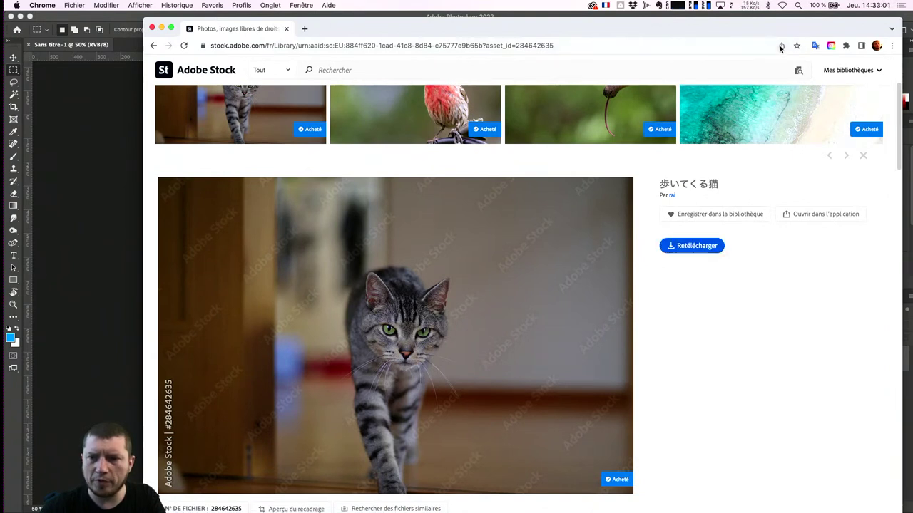
{"action": "left_click", "coordinate": [754, 47]}
{"action": "left_click", "coordinate": [692, 244]}
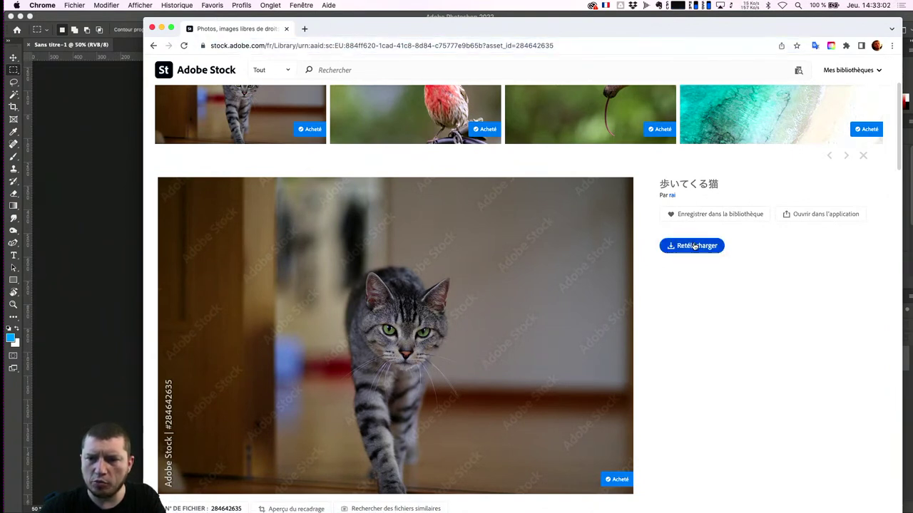
Step: Always allow stock.adobe.com to download multiple files, then maximise the browser window
{"action": "left_click", "coordinate": [738, 47]}
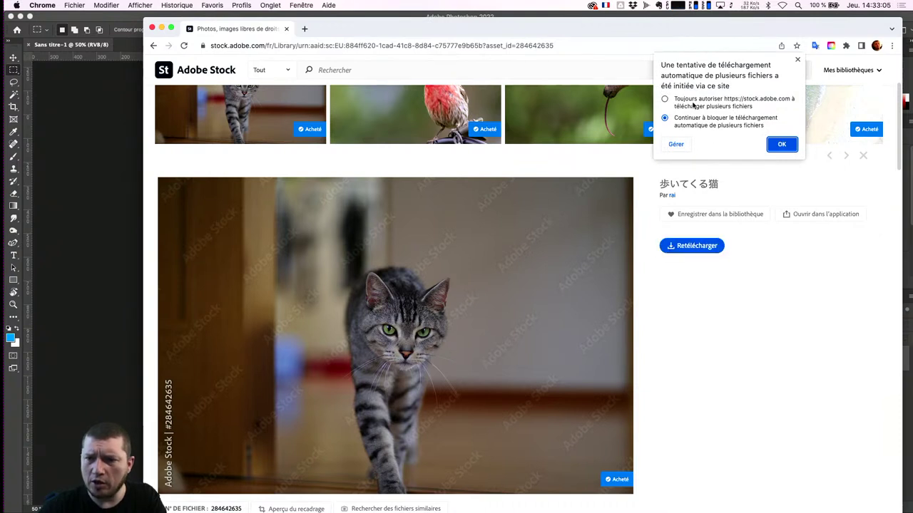
{"action": "left_click", "coordinate": [781, 144]}
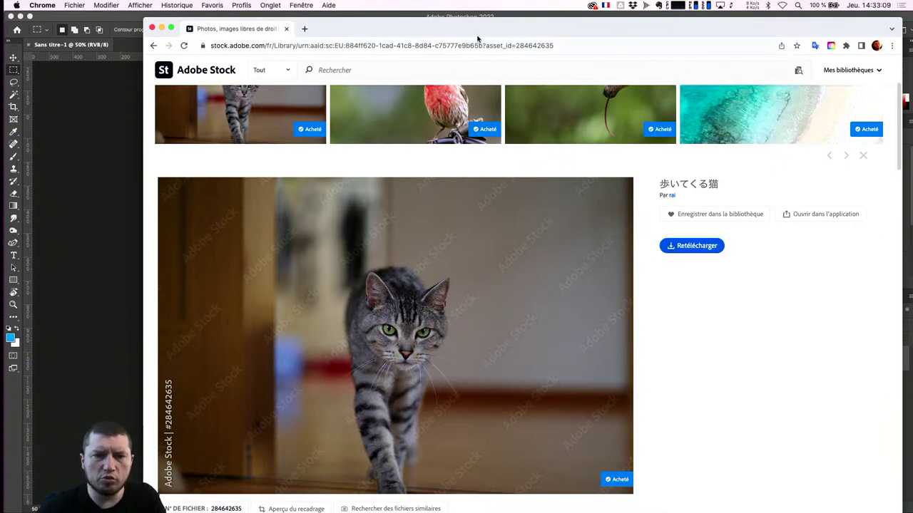
{"action": "left_click", "coordinate": [171, 28]}
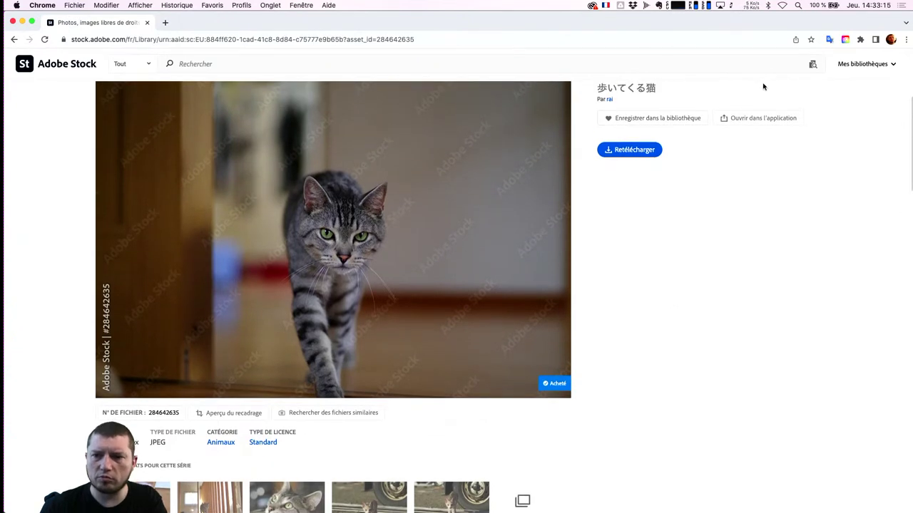
Step: Close the cat details and re-download the anteater, turquoise beach and walking cat photos
{"action": "scroll", "coordinate": [762, 86], "scroll_direction": "up", "scroll_amount": 5}
{"action": "mouse_move", "coordinate": [302, 185]}
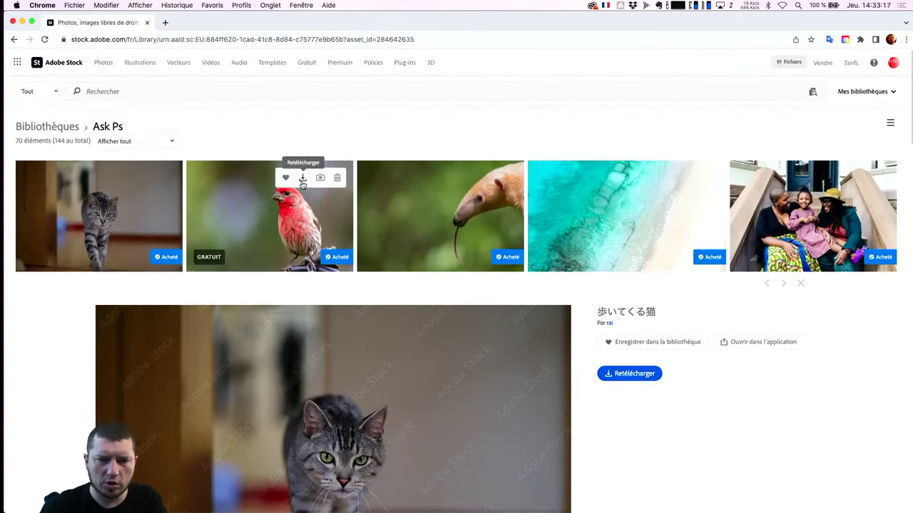
{"action": "left_click", "coordinate": [462, 187]}
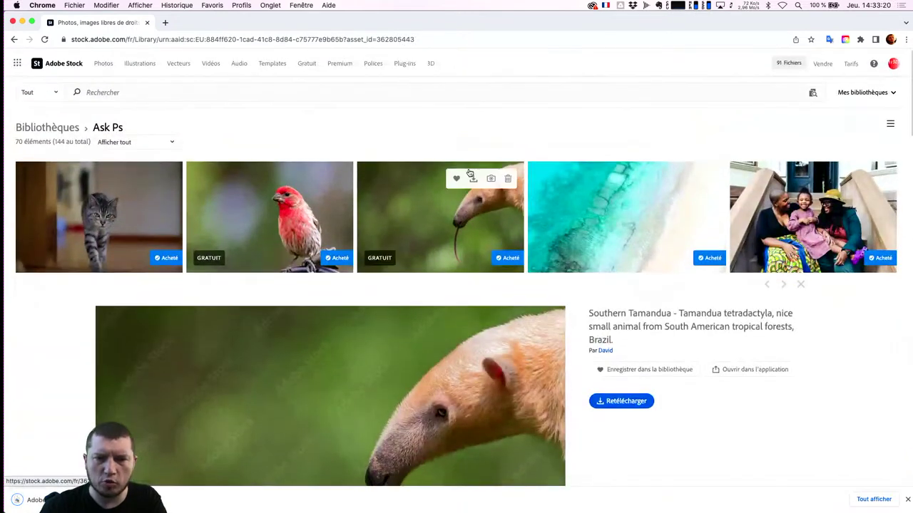
{"action": "left_click", "coordinate": [473, 177]}
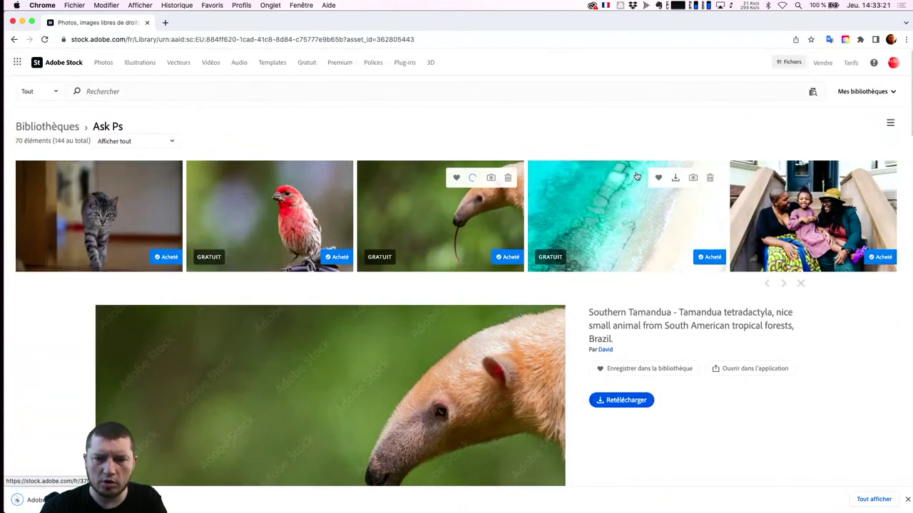
{"action": "left_click", "coordinate": [675, 178]}
{"action": "scroll", "coordinate": [354, 282], "scroll_direction": "down", "scroll_amount": 1}
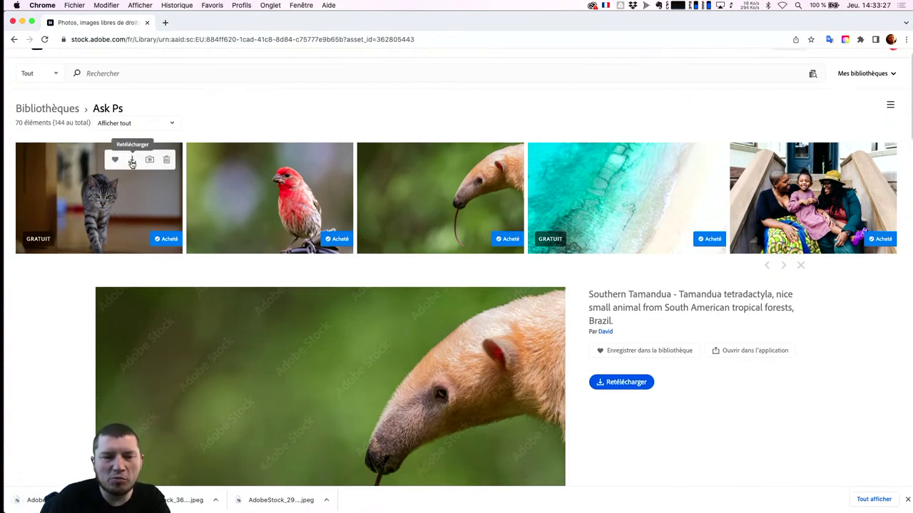
{"action": "left_click", "coordinate": [132, 159]}
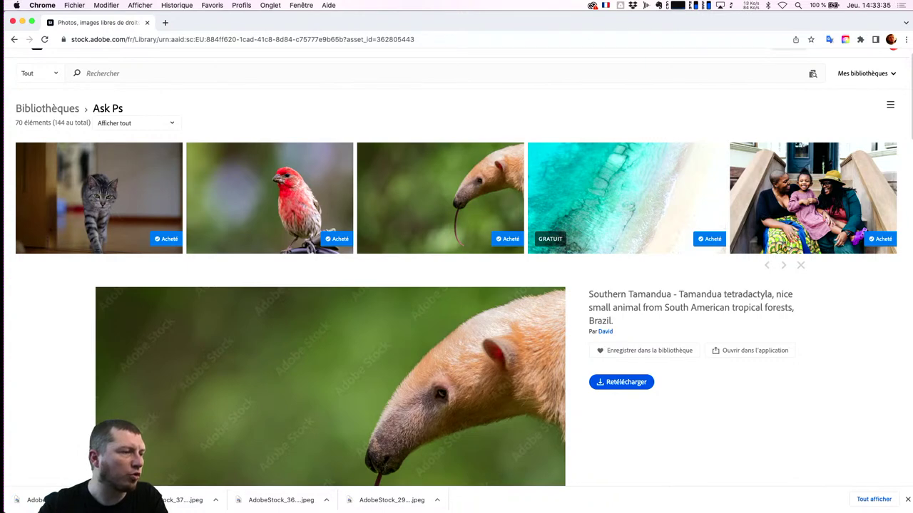
{"action": "left_click", "coordinate": [335, 30]}
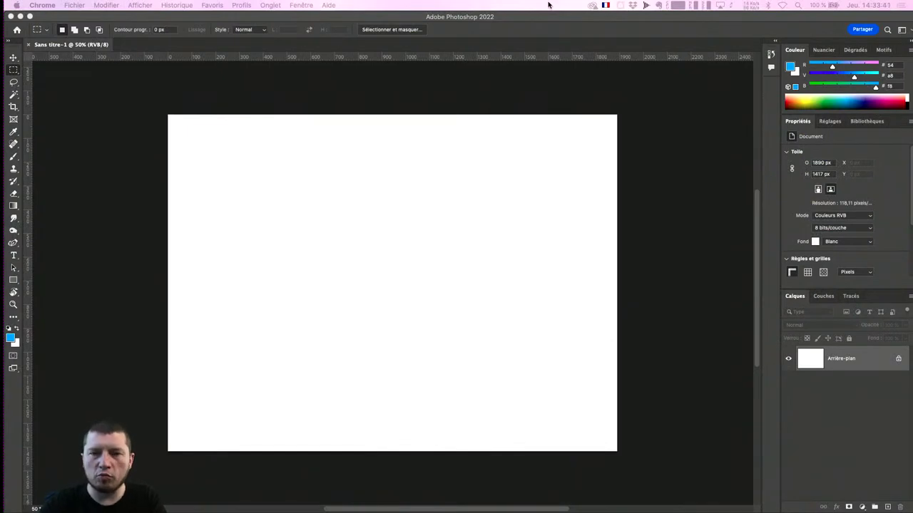
Step: Switch from the browser to the Photoshop window
{"action": "left_click", "coordinate": [462, 17]}
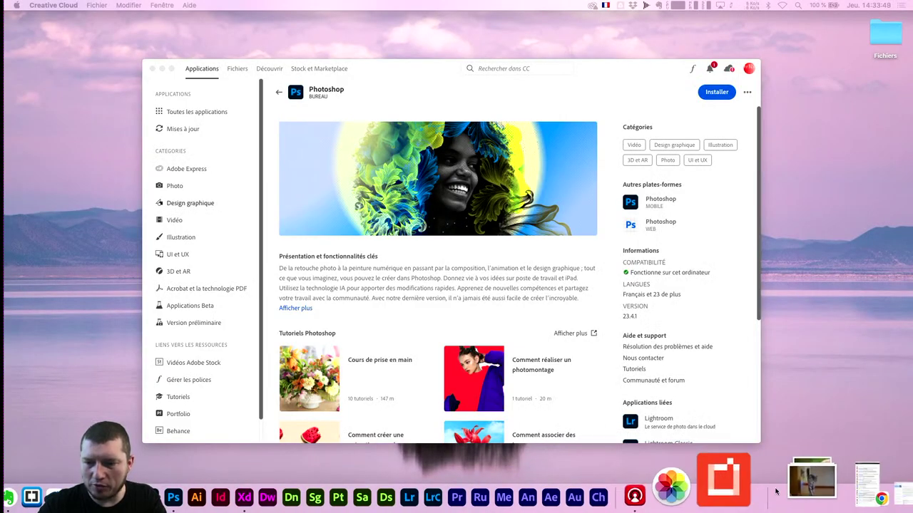
Step: Move the five AdobeStock images from Downloads onto the desktop
{"action": "left_click", "coordinate": [785, 490]}
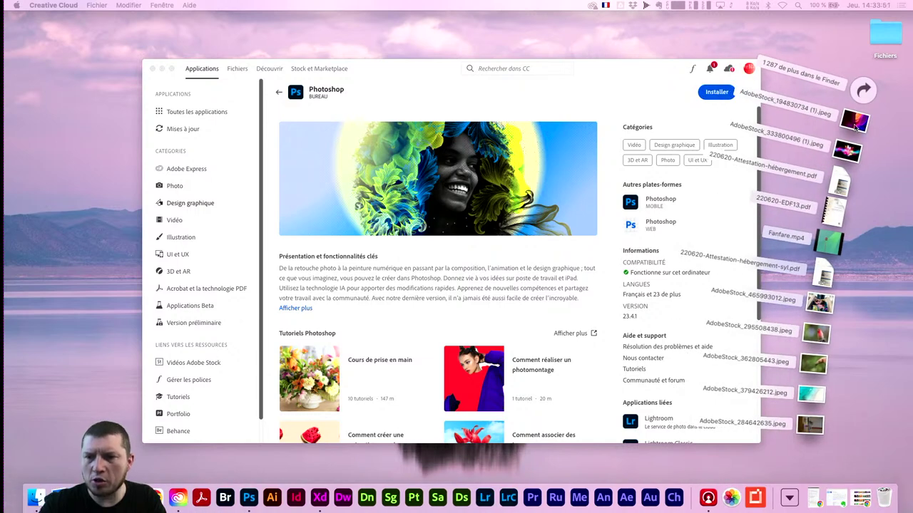
{"action": "left_click", "coordinate": [862, 88]}
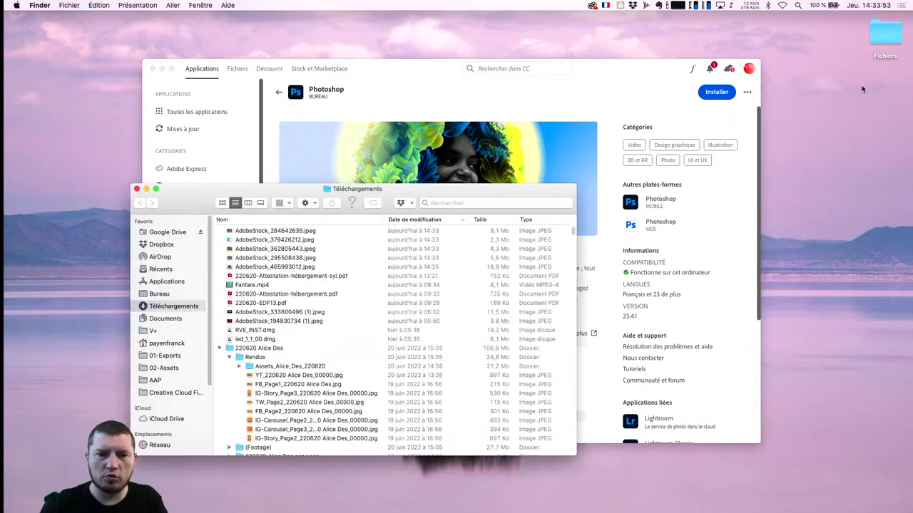
{"action": "left_click", "coordinate": [268, 258]}
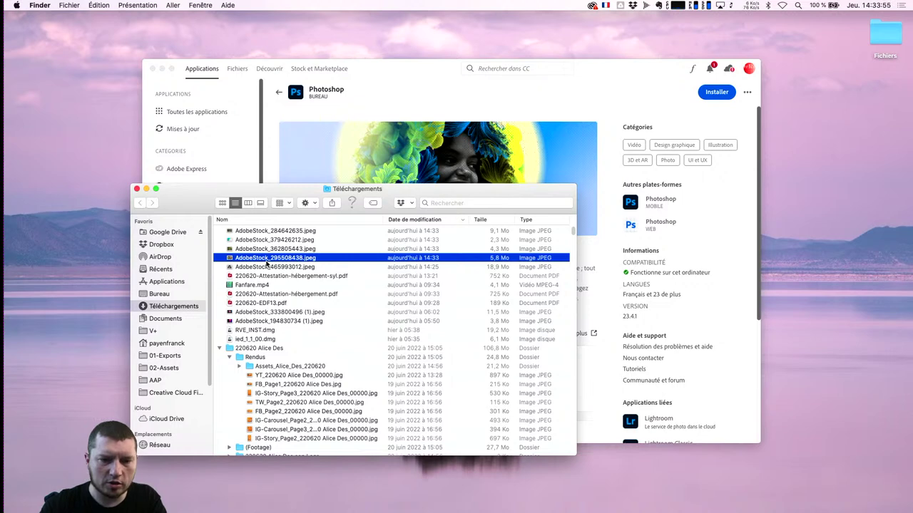
{"action": "left_click", "coordinate": [266, 263], "text": "shift"}
{"action": "key", "text": "shift+Up"}
{"action": "key", "text": "shift+Up"}
{"action": "key", "text": "shift+Up"}
{"action": "left_click_drag", "start_coordinate": [267, 263], "coordinate": [109, 221]}
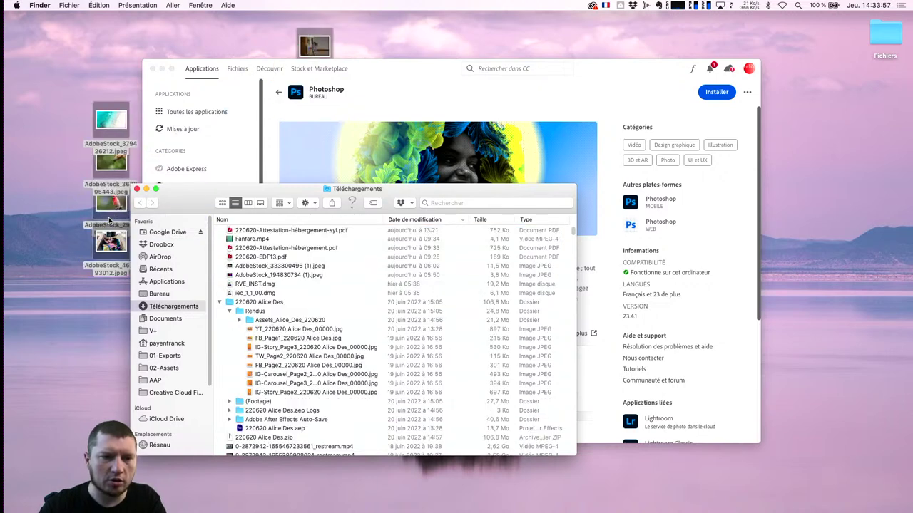
{"action": "key", "text": "super+w"}
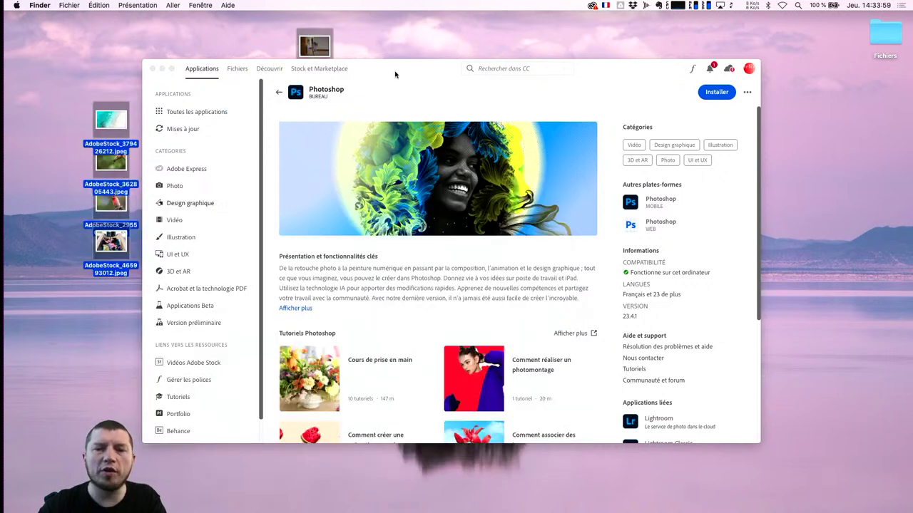
Step: Put the five desktop images into a new folder named Photos Base
{"action": "left_click", "coordinate": [395, 74]}
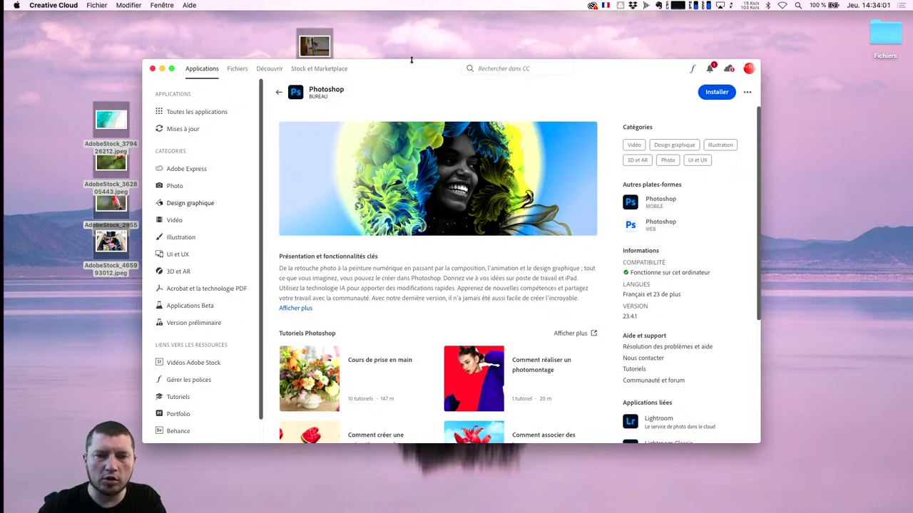
{"action": "key", "text": "super+h"}
{"action": "left_click_drag", "start_coordinate": [378, 28], "coordinate": [42, 278]}
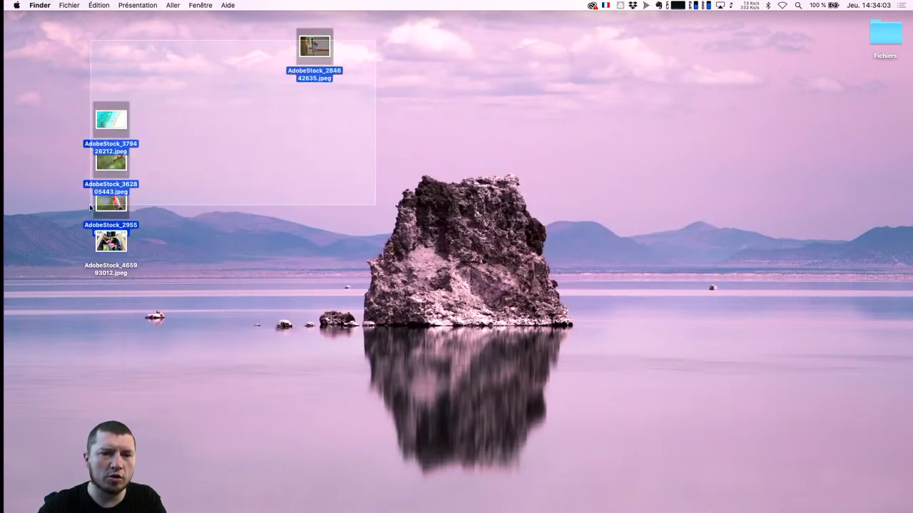
{"action": "left_click_drag", "start_coordinate": [359, 30], "coordinate": [103, 303]}
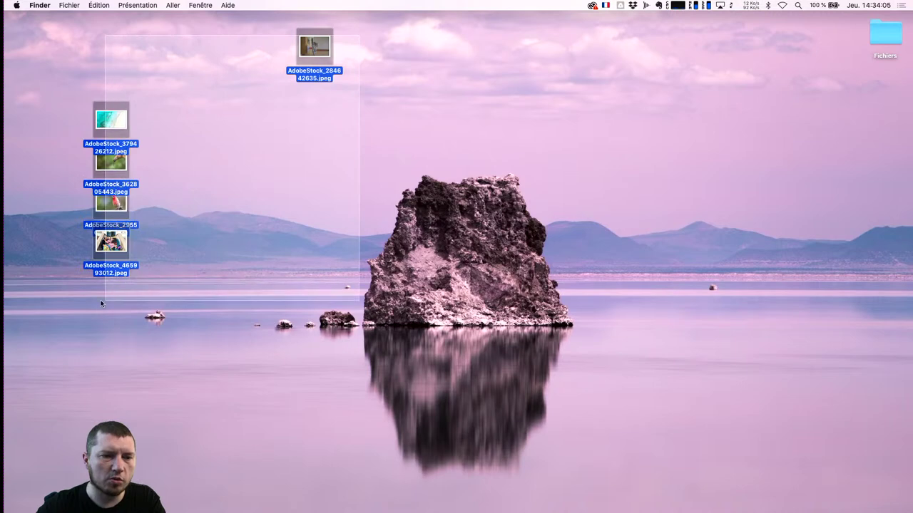
{"action": "right_click", "coordinate": [119, 120]}
{"action": "left_click", "coordinate": [163, 124]}
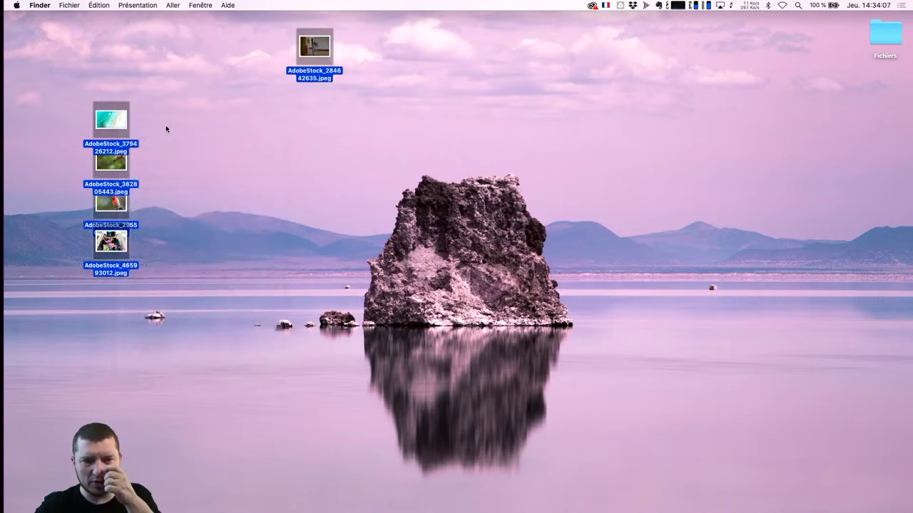
{"action": "type", "text": "Pho"}
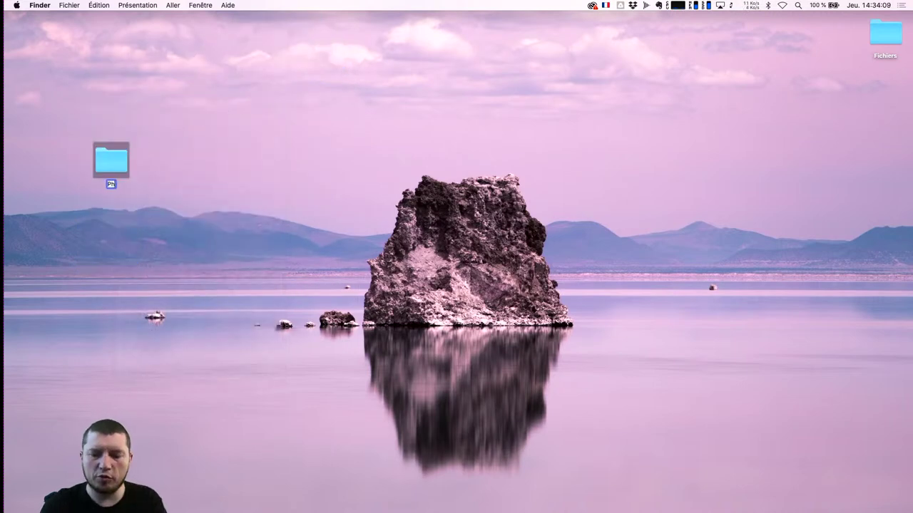
{"action": "type", "text": "tos Base"}
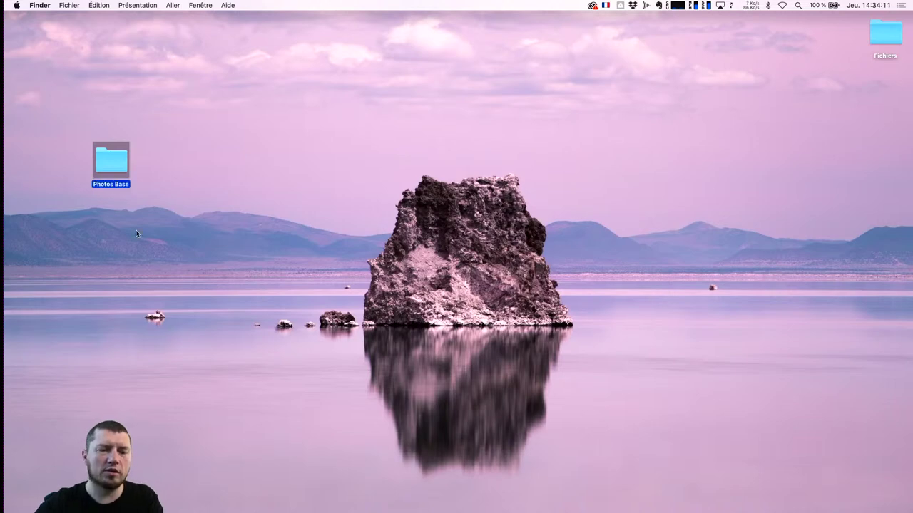
{"action": "double_click", "coordinate": [109, 164]}
{"action": "left_click_drag", "start_coordinate": [110, 164], "coordinate": [164, 165]}
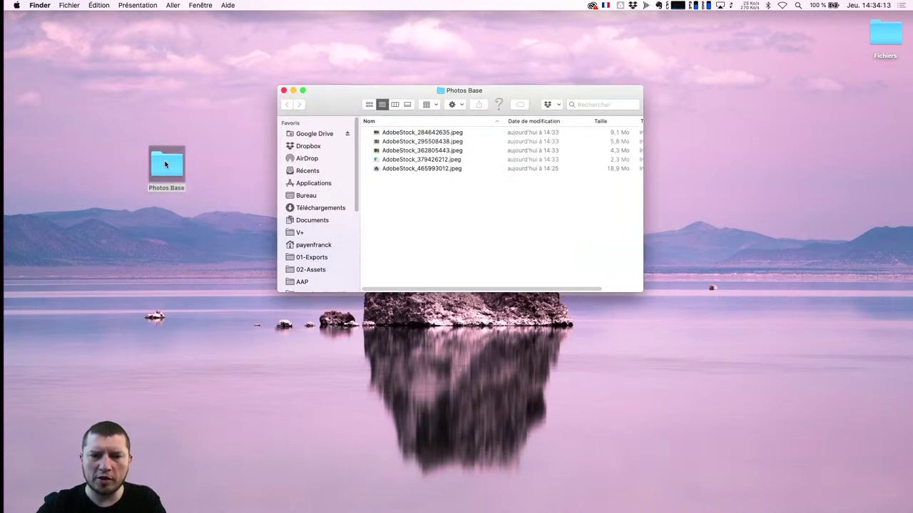
Step: Quick Look through each photo in Photos Base: red bird, anteater, beach, cat
{"action": "key", "text": "Down"}
{"action": "key", "text": "space"}
{"action": "key", "text": "Down"}
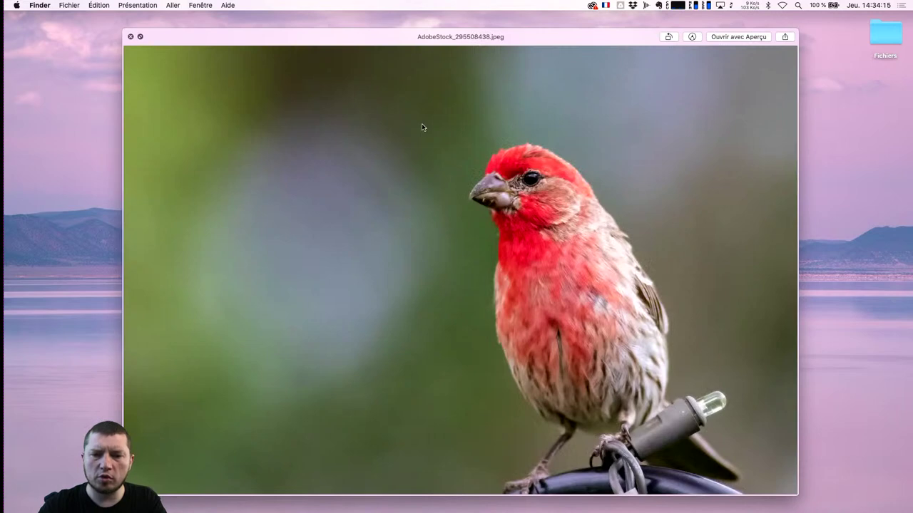
{"action": "key", "text": "Down"}
{"action": "key", "text": "Down"}
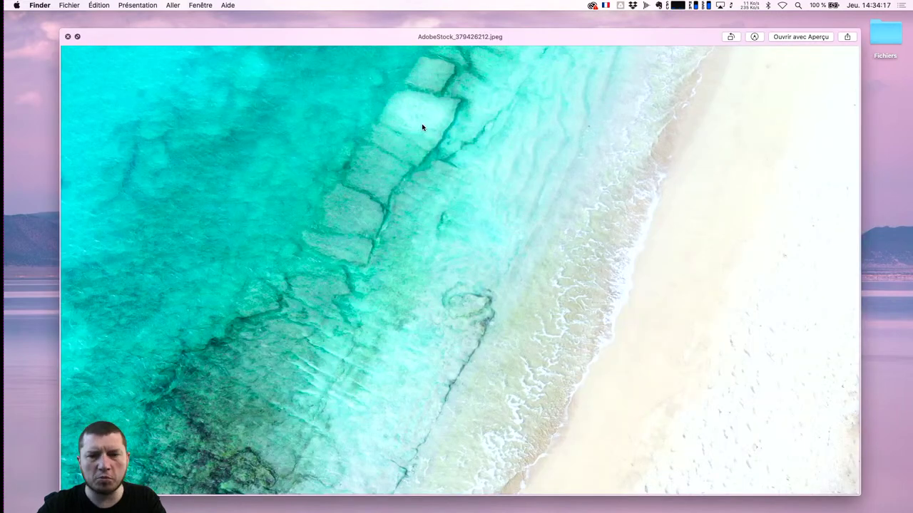
{"action": "key", "text": "Down"}
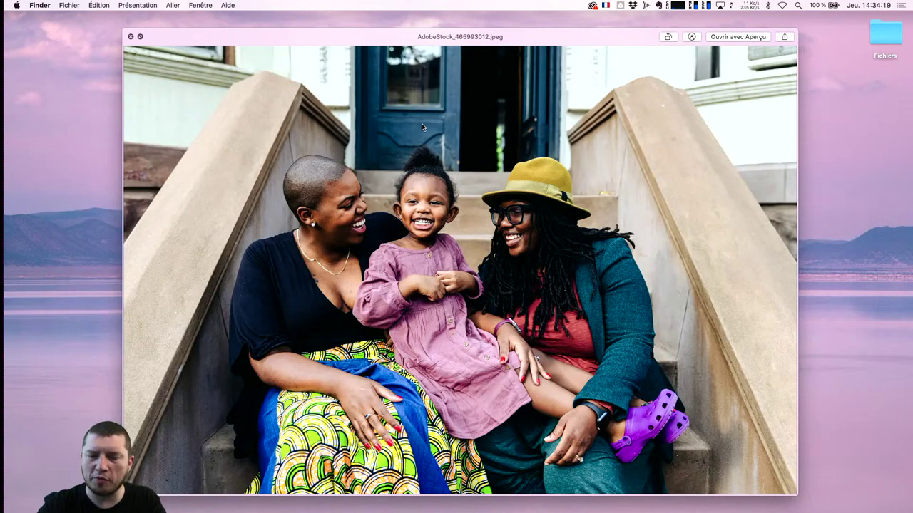
{"action": "key", "text": "Up"}
{"action": "key", "text": "Up"}
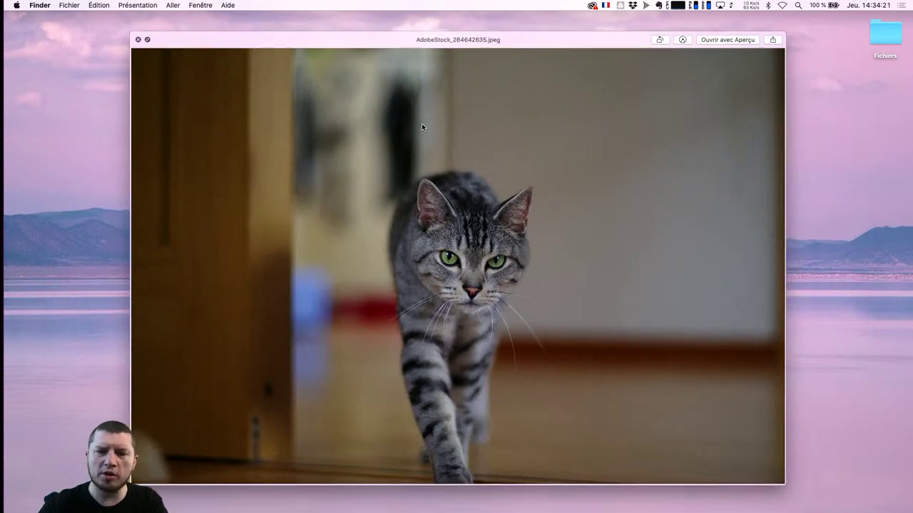
{"action": "key", "text": "space"}
{"action": "key", "text": "super+Tab"}
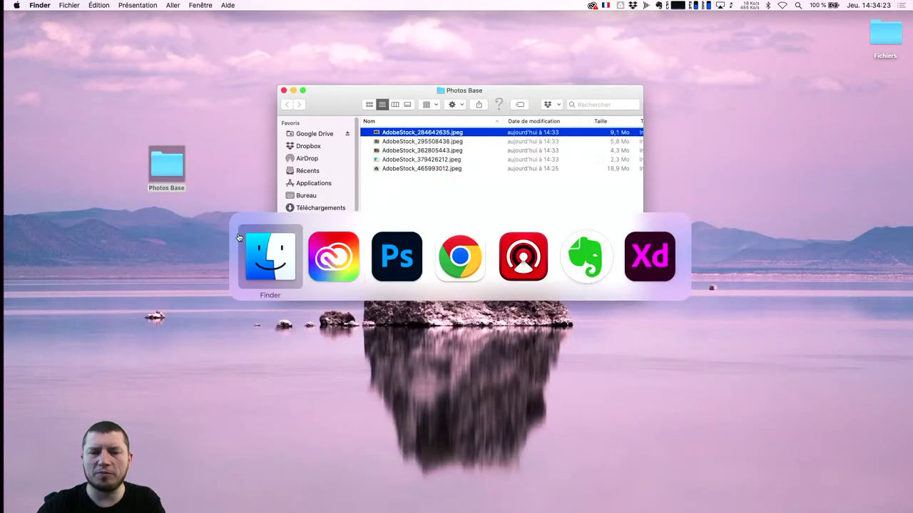
Step: Switch to Photoshop, open the File > Open dialog, then cancel it
{"action": "left_click", "coordinate": [404, 270]}
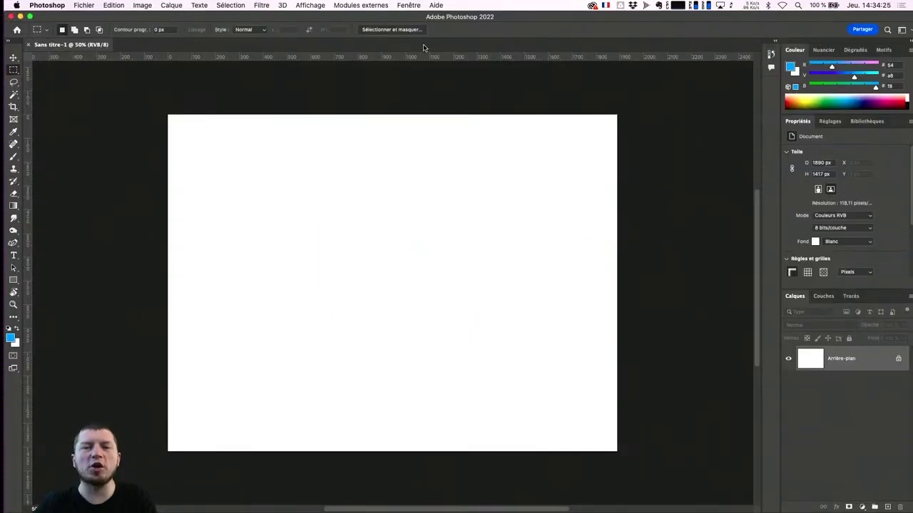
{"action": "left_click", "coordinate": [84, 5]}
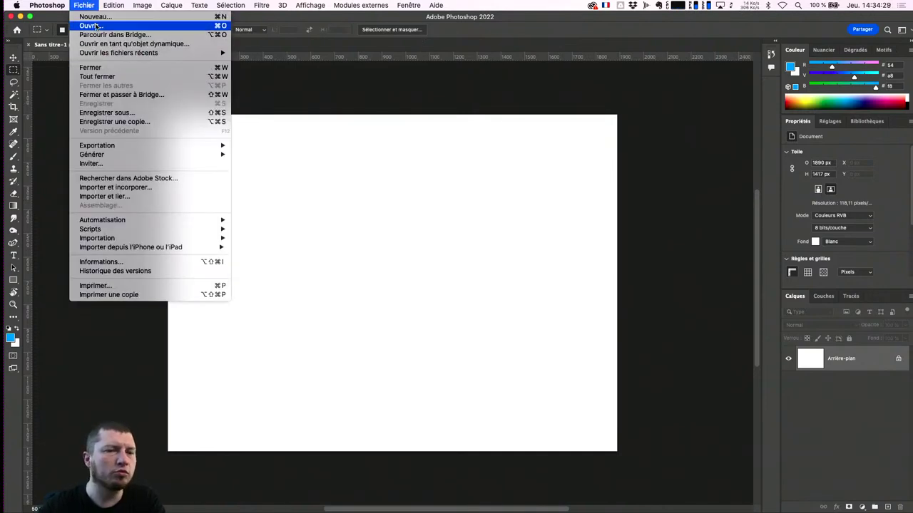
{"action": "left_click", "coordinate": [96, 26]}
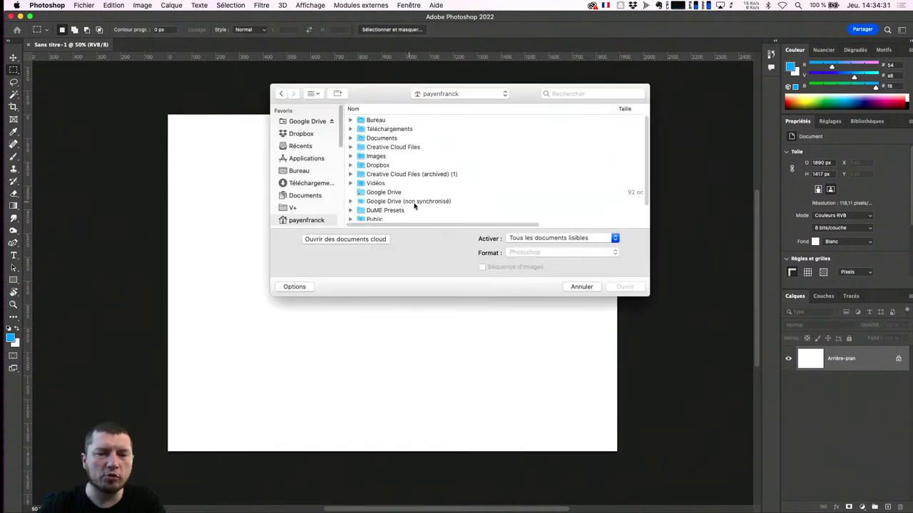
{"action": "key", "text": "Escape"}
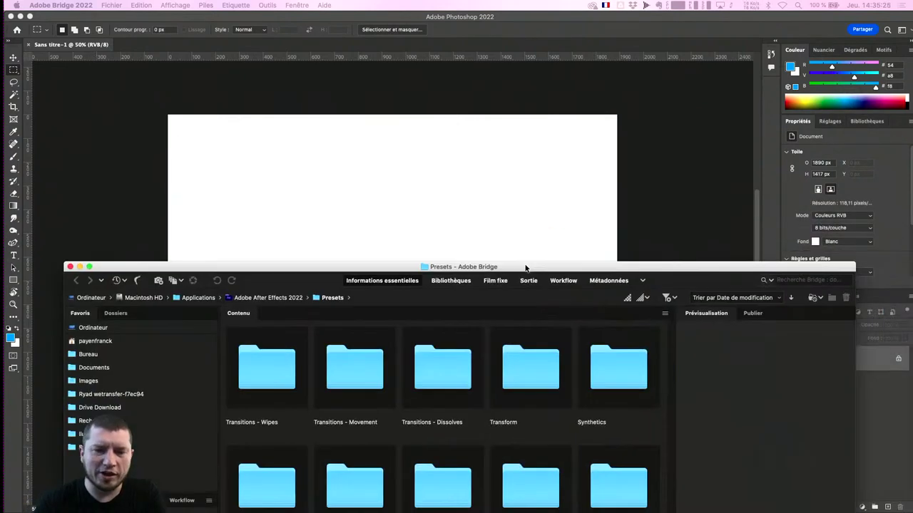
Step: Enlarge the Bridge window and open the desktop Photos Base folder
{"action": "left_click_drag", "start_coordinate": [527, 257], "coordinate": [505, 3]}
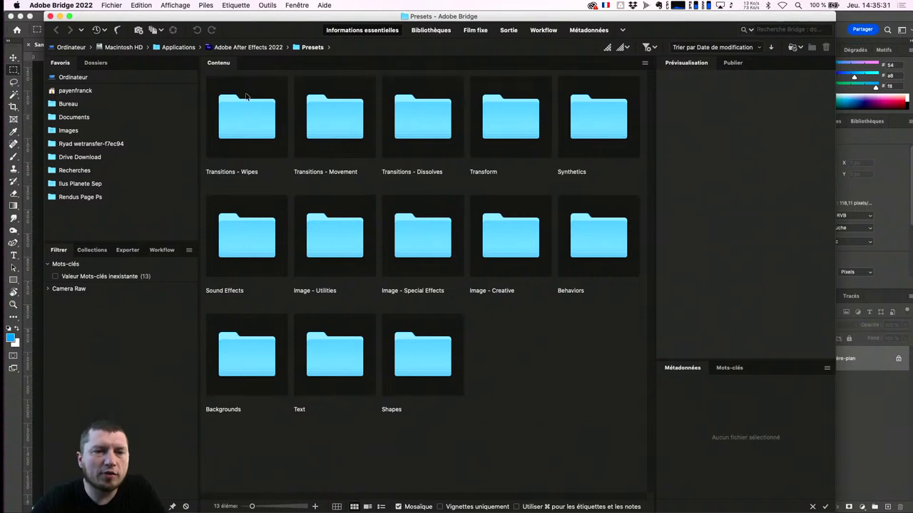
{"action": "left_click", "coordinate": [72, 107]}
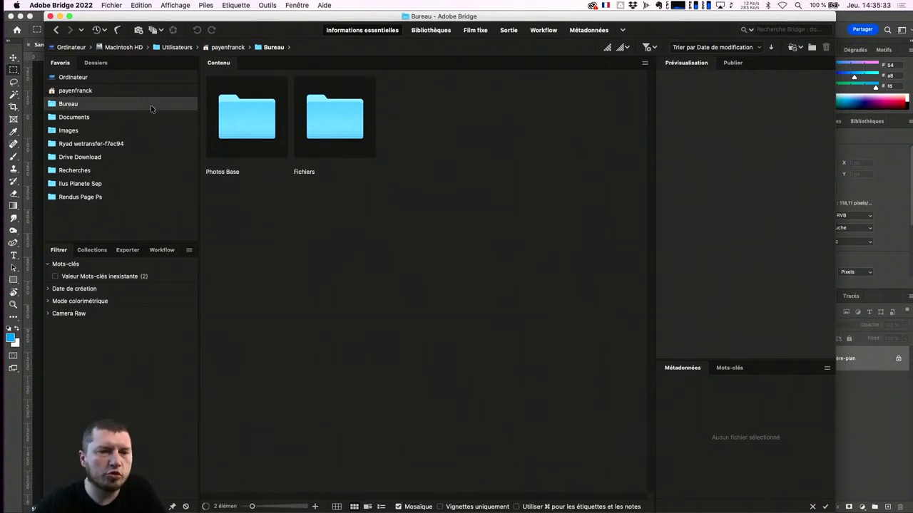
{"action": "left_click", "coordinate": [268, 112]}
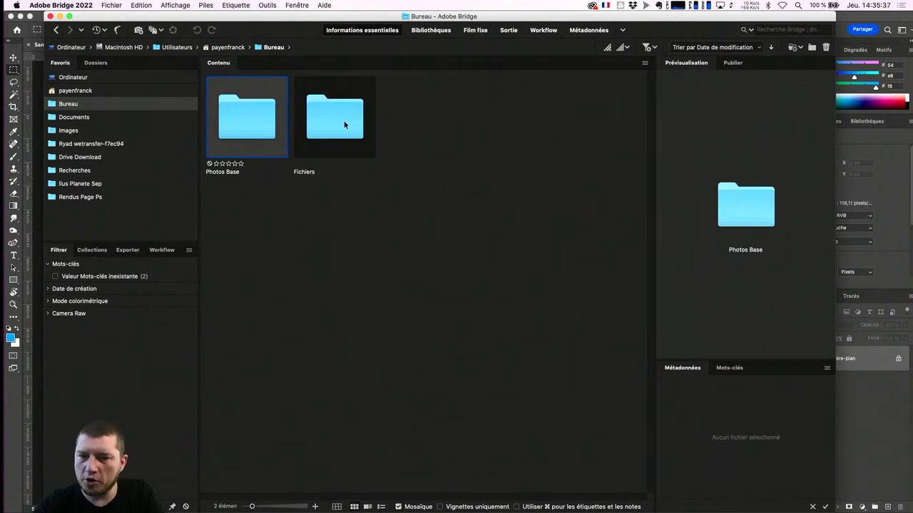
{"action": "double_click", "coordinate": [246, 124]}
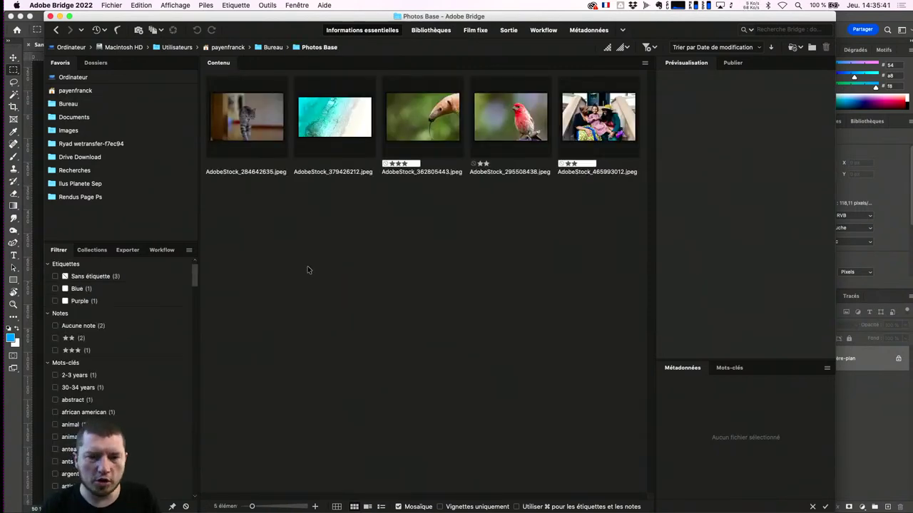
Step: Click through the Photos Base thumbnails: anteater, red bird, family, beach and cat
{"action": "left_click", "coordinate": [424, 117]}
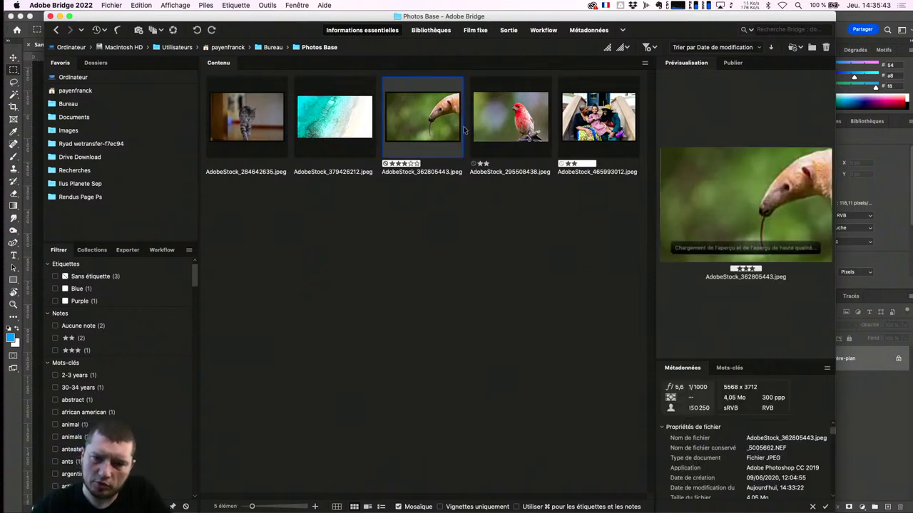
{"action": "left_click", "coordinate": [512, 119]}
{"action": "left_click", "coordinate": [599, 118]}
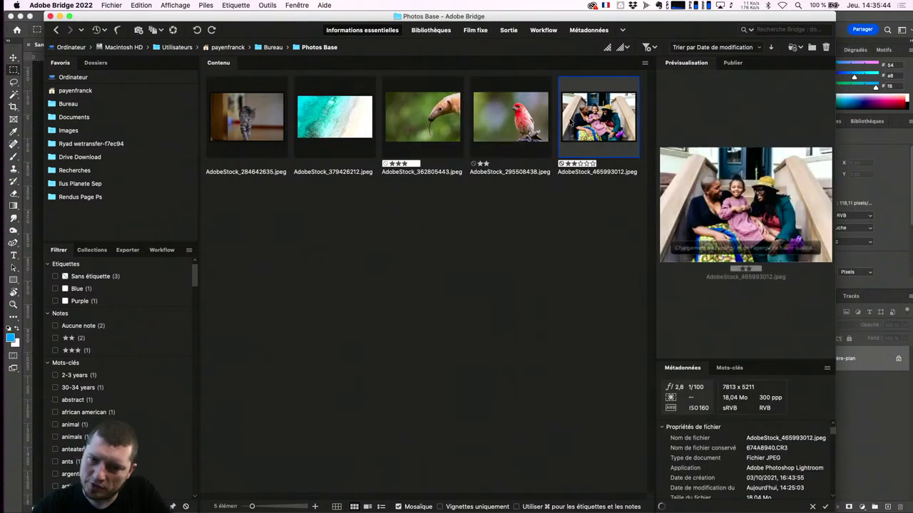
{"action": "left_click", "coordinate": [305, 133]}
{"action": "left_click", "coordinate": [271, 129]}
{"action": "left_click", "coordinate": [335, 118]}
{"action": "left_click", "coordinate": [425, 118]}
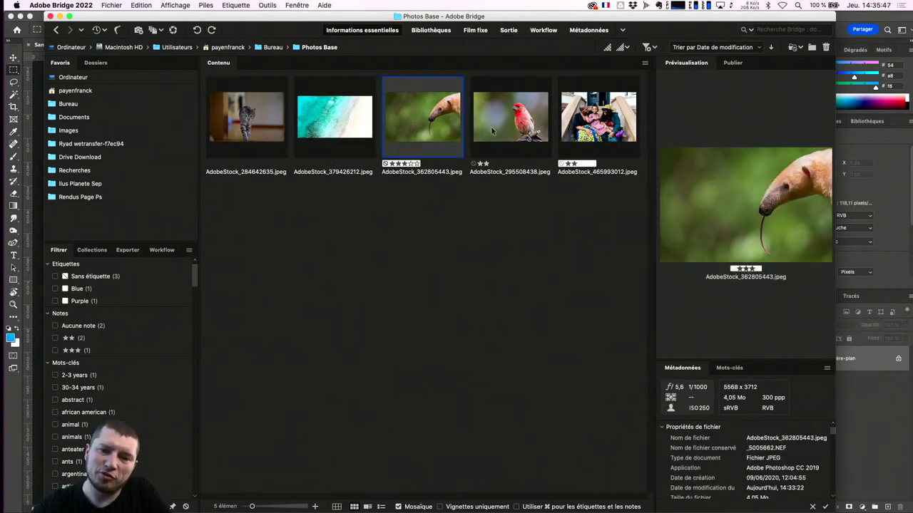
{"action": "left_click", "coordinate": [515, 137]}
{"action": "key", "text": "Right"}
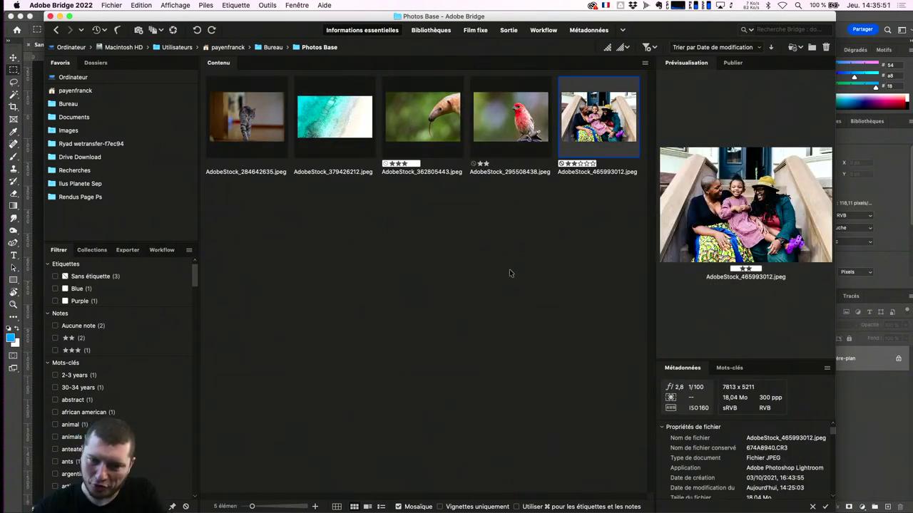
Step: Clear the selection, then multi-select the cat, anteater and red finch photos
{"action": "left_click", "coordinate": [497, 225]}
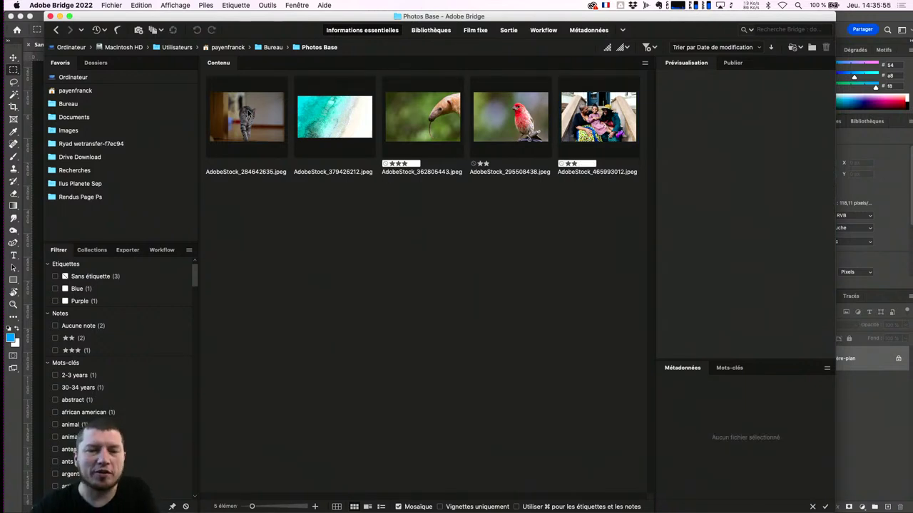
{"action": "left_click", "coordinate": [247, 116]}
{"action": "left_click", "coordinate": [420, 125], "text": "super"}
{"action": "left_click", "coordinate": [479, 138], "text": "super"}
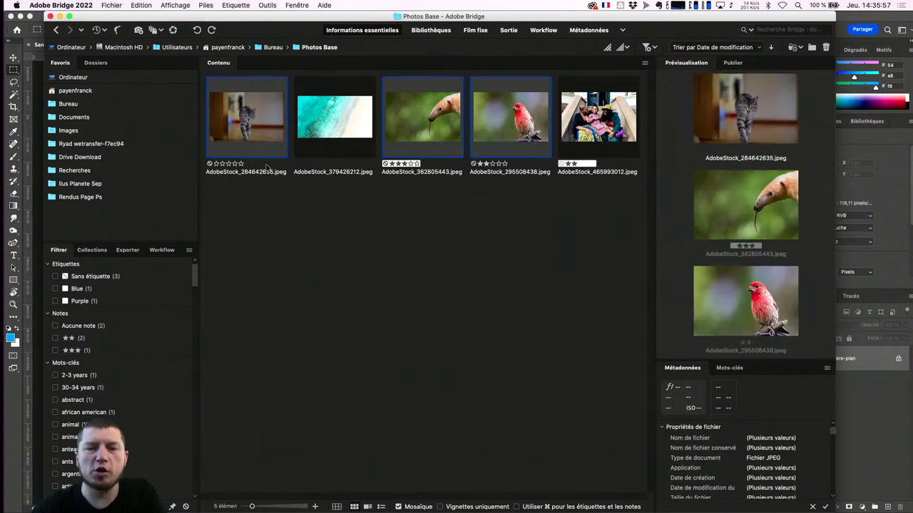
Step: Create an Animaux folder and move the cat, anteater and red finch photos into it
{"action": "right_click", "coordinate": [495, 115]}
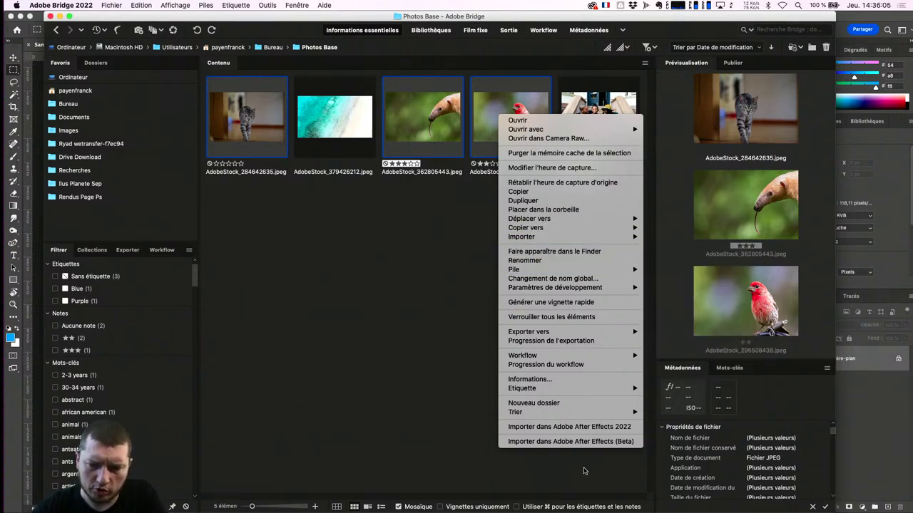
{"action": "left_click", "coordinate": [571, 407]}
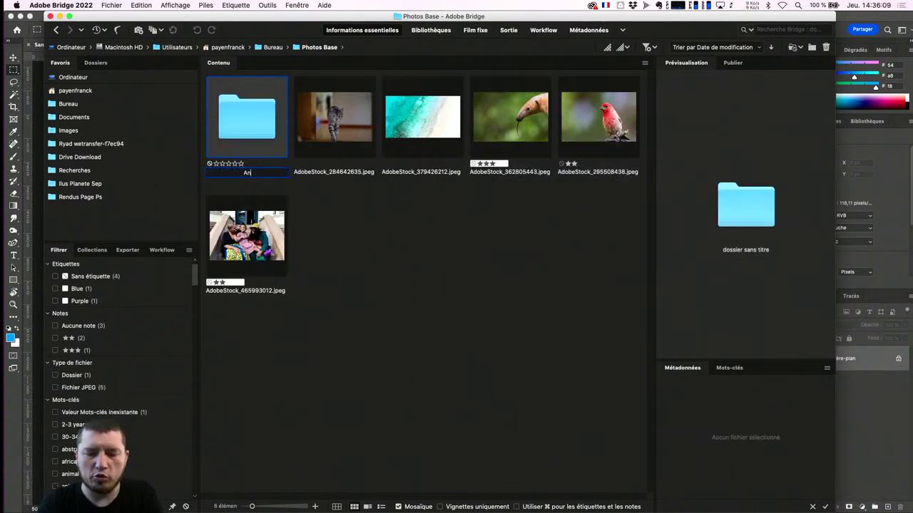
{"action": "type", "text": "Animaux"}
{"action": "key", "text": "Return"}
{"action": "left_click", "coordinate": [335, 118]}
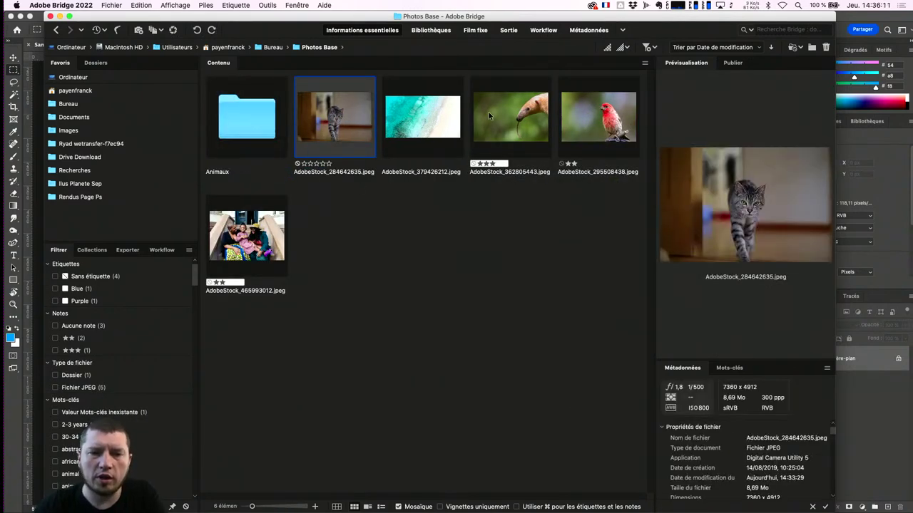
{"action": "left_click", "coordinate": [488, 112], "text": "super"}
{"action": "left_click", "coordinate": [598, 116], "text": "super"}
{"action": "left_click_drag", "start_coordinate": [508, 115], "coordinate": [249, 118]}
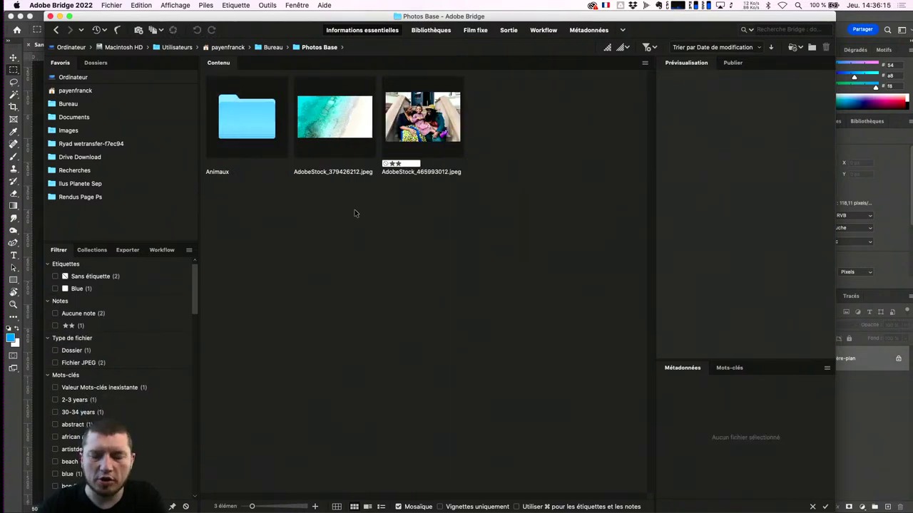
Step: Create Decors and Personnages folders and move the beach photo into Decors
{"action": "key", "text": "super+shift+n"}
{"action": "type", "text": "Decor"}
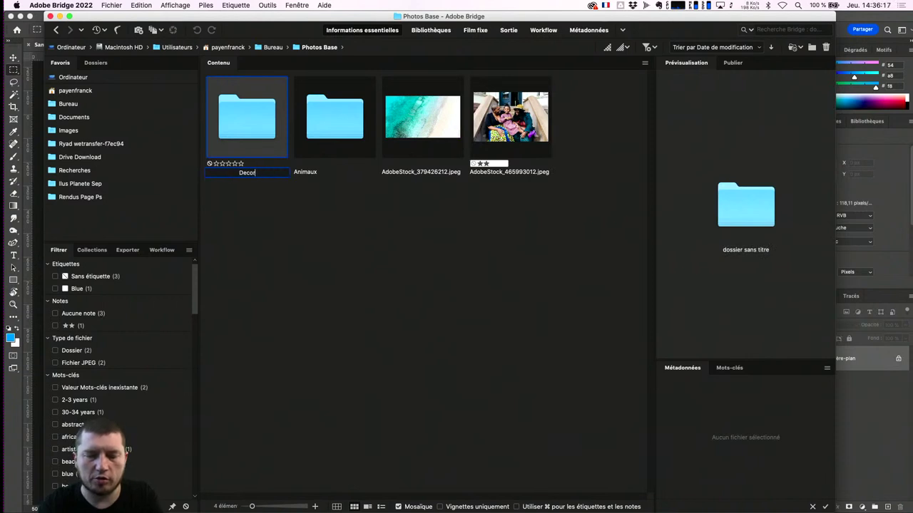
{"action": "type", "text": "s"}
{"action": "key", "text": "Return"}
{"action": "key", "text": "super+shift+n"}
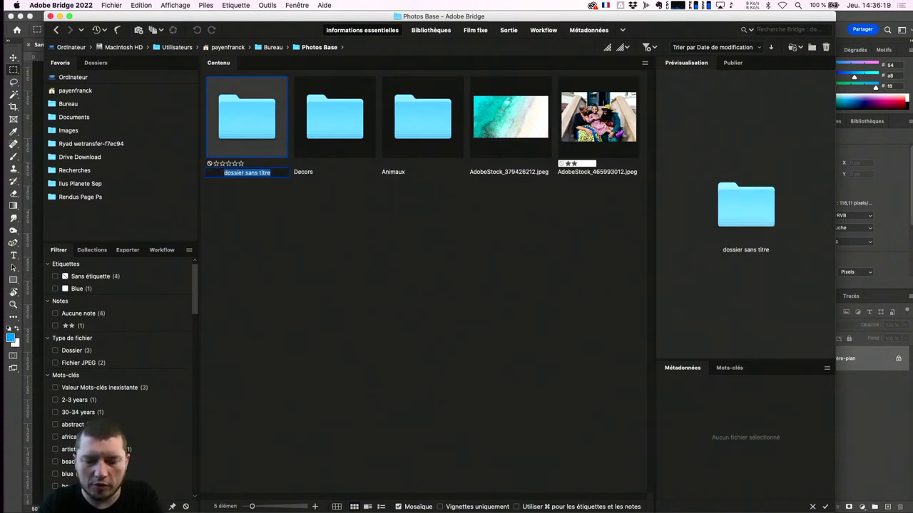
{"action": "type", "text": "Personnage"}
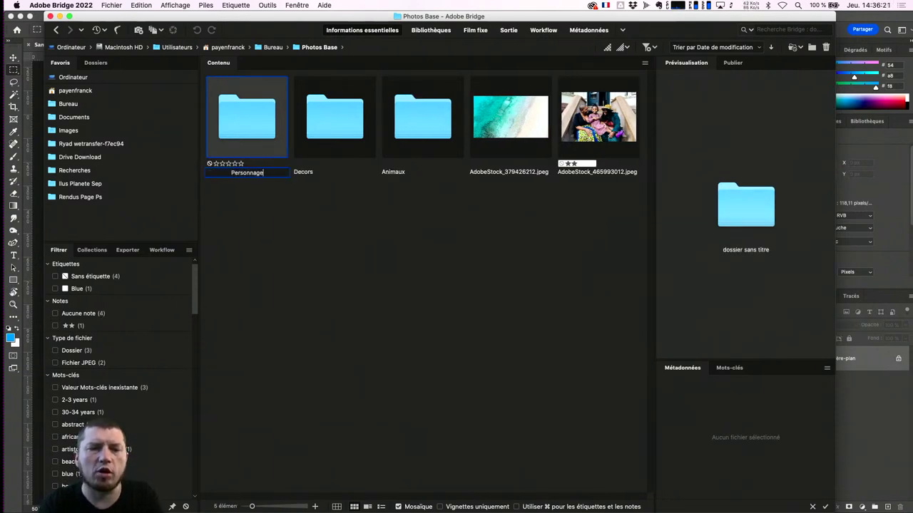
{"action": "type", "text": "s"}
{"action": "key", "text": "Return"}
{"action": "left_click_drag", "start_coordinate": [510, 116], "coordinate": [372, 116]}
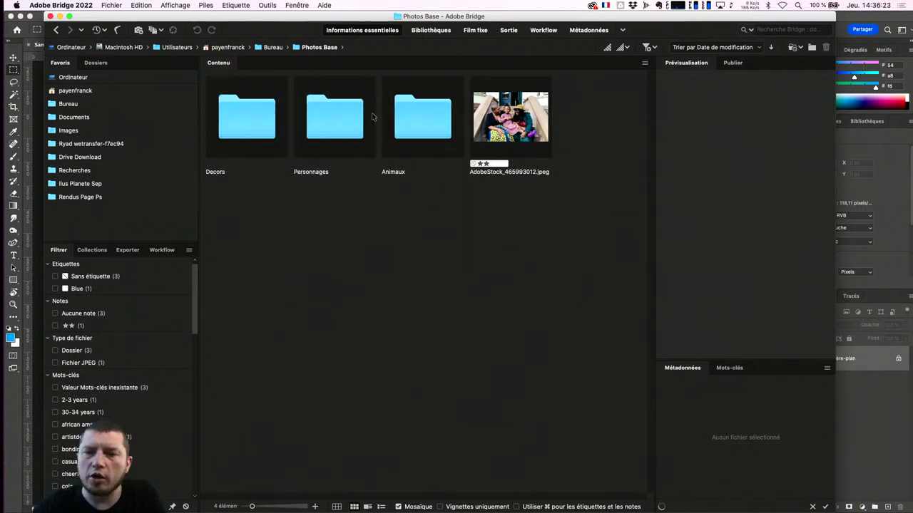
Step: Move the family photo into Personnages, then check Animaux and Decors, returning to Photos Base
{"action": "left_click_drag", "start_coordinate": [510, 116], "coordinate": [349, 122]}
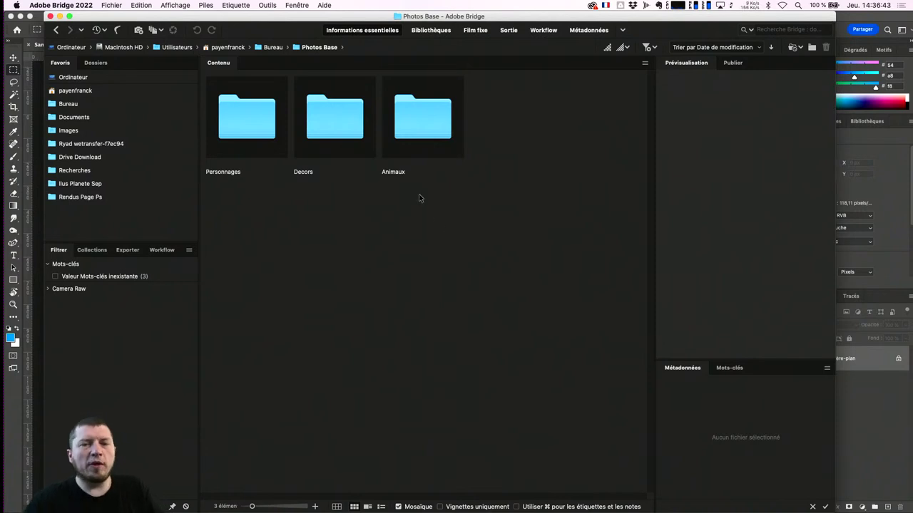
{"action": "double_click", "coordinate": [422, 129]}
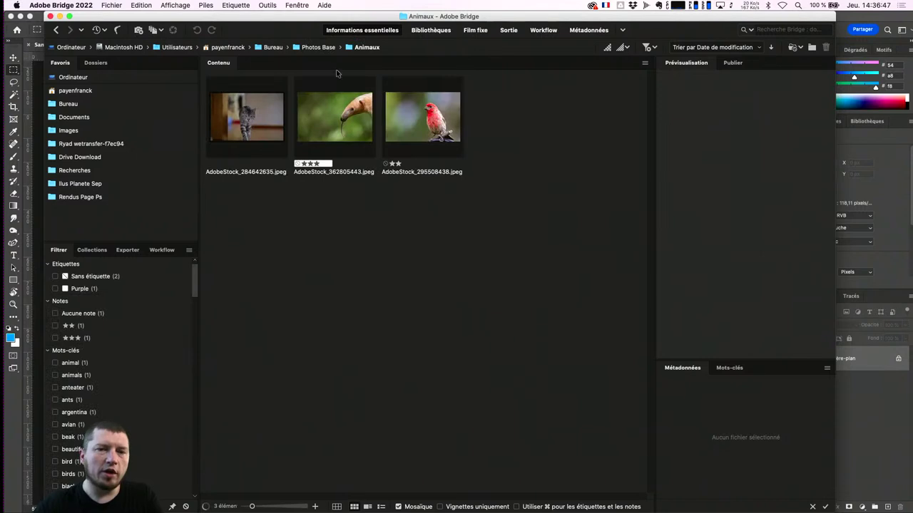
{"action": "left_click", "coordinate": [321, 50]}
{"action": "double_click", "coordinate": [328, 123]}
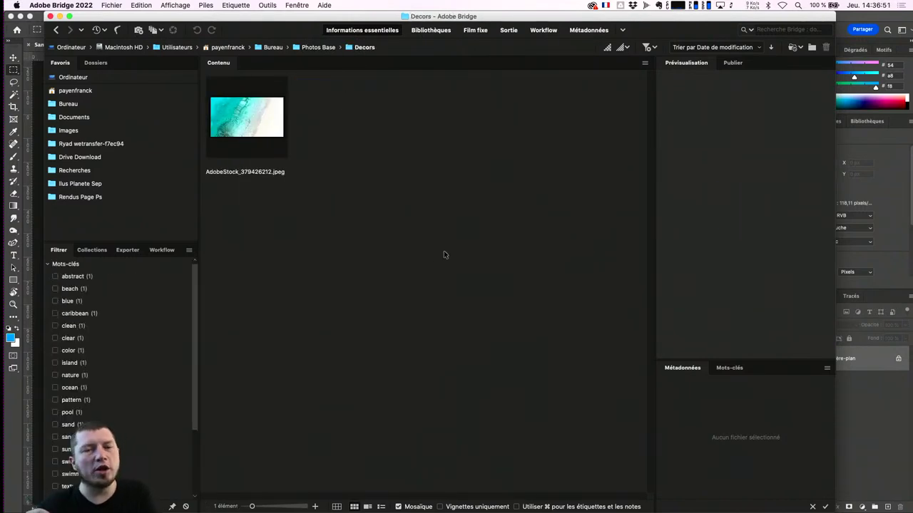
{"action": "left_click", "coordinate": [312, 48]}
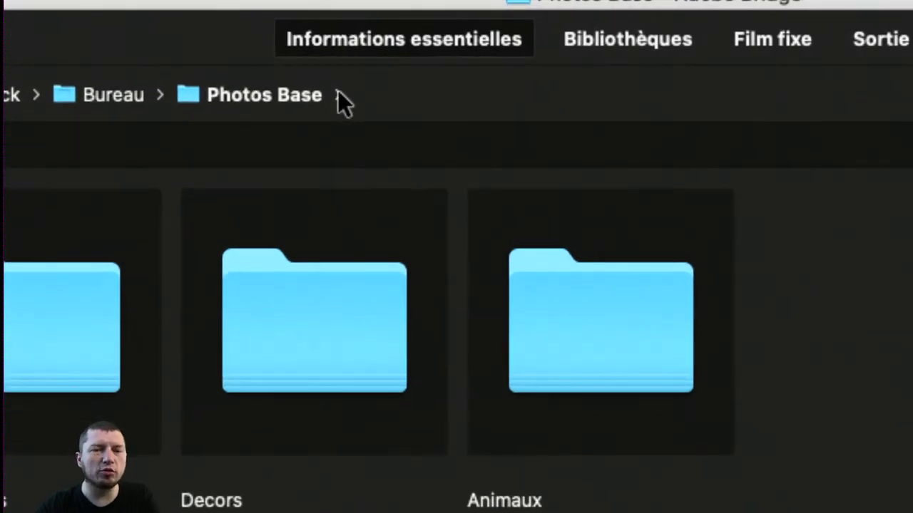
Step: Turn on Afficher les éléments des sous-dossiers for Photos Base
{"action": "left_click", "coordinate": [340, 95]}
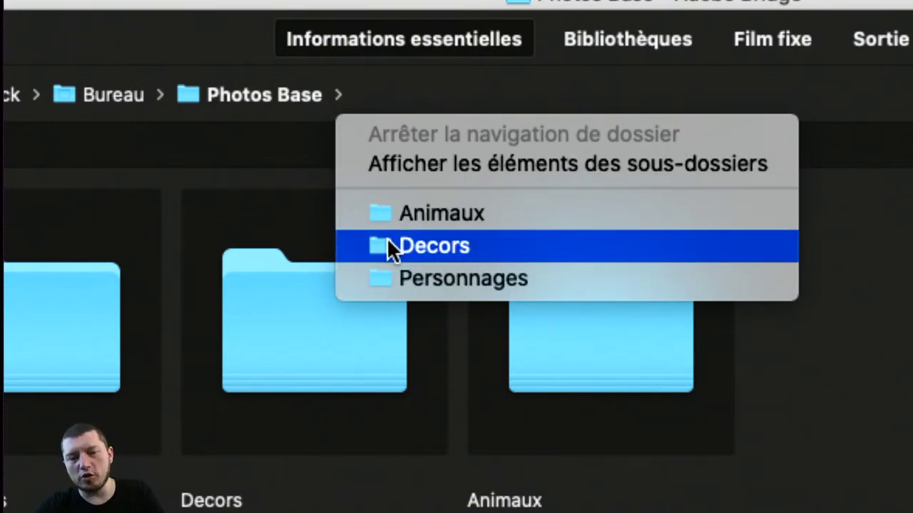
{"action": "left_click", "coordinate": [230, 94]}
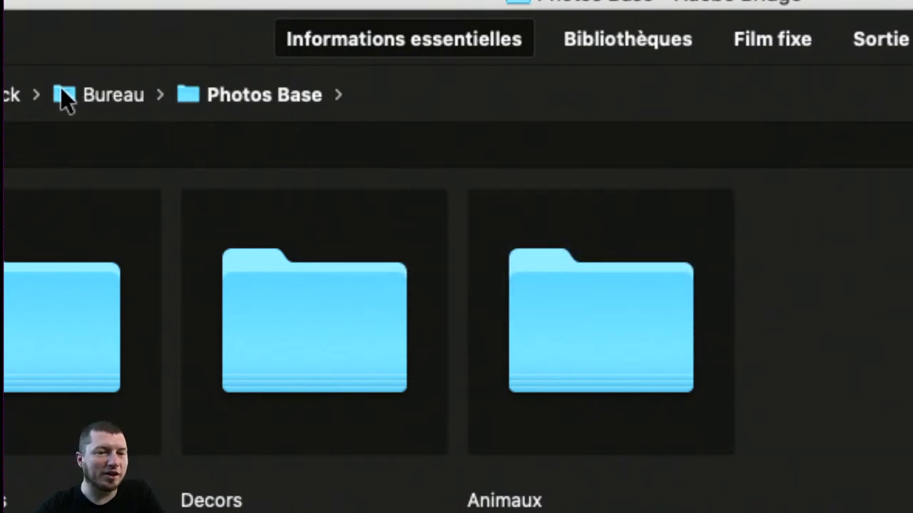
{"action": "left_click", "coordinate": [156, 94]}
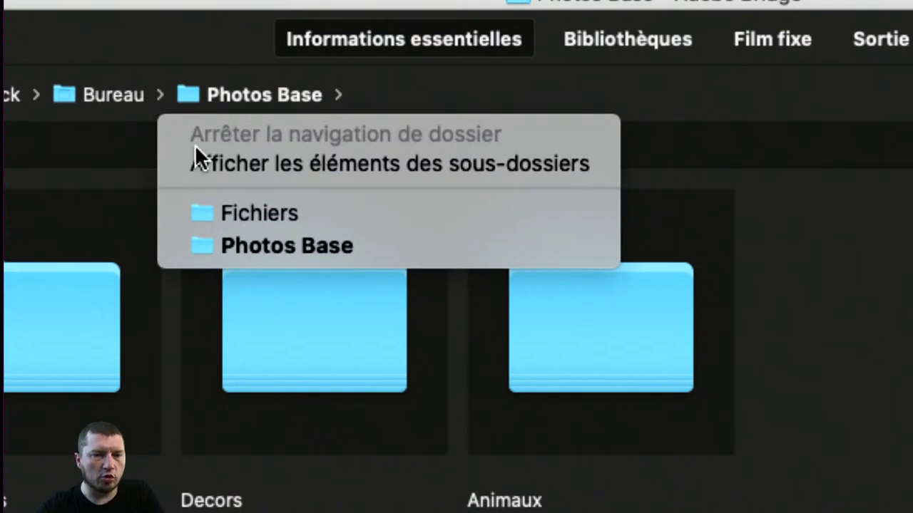
{"action": "left_click", "coordinate": [218, 246]}
{"action": "left_click", "coordinate": [338, 94]}
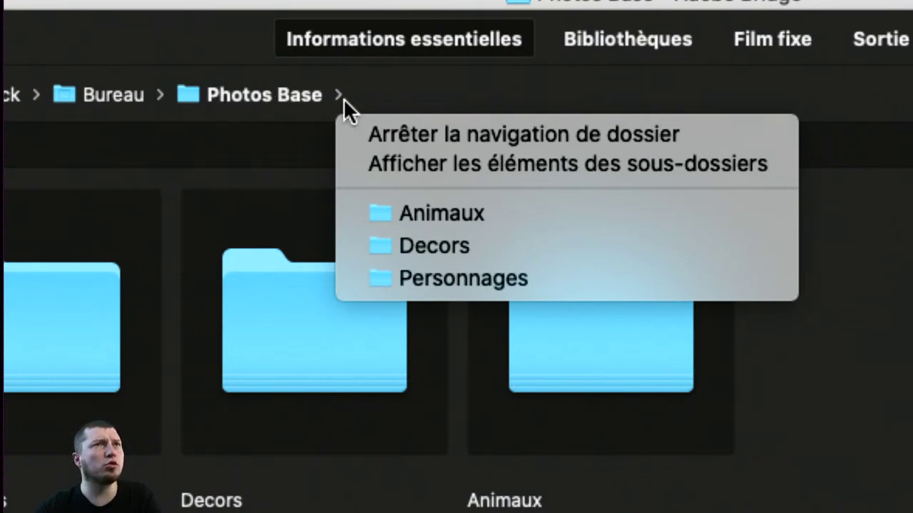
{"action": "left_click", "coordinate": [380, 162]}
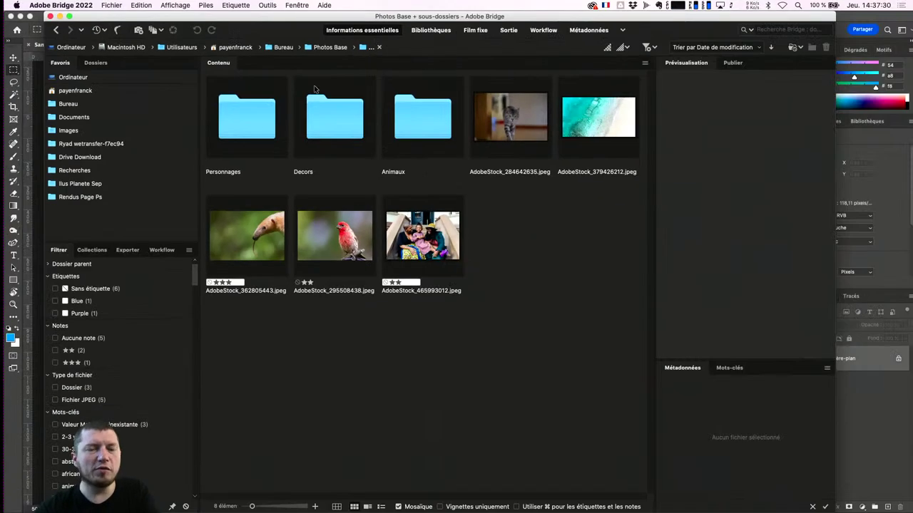
Step: Check the Personnages, Decors and Animaux folders and the cat and beach photos, then switch to Finder
{"action": "left_click", "coordinate": [273, 104]}
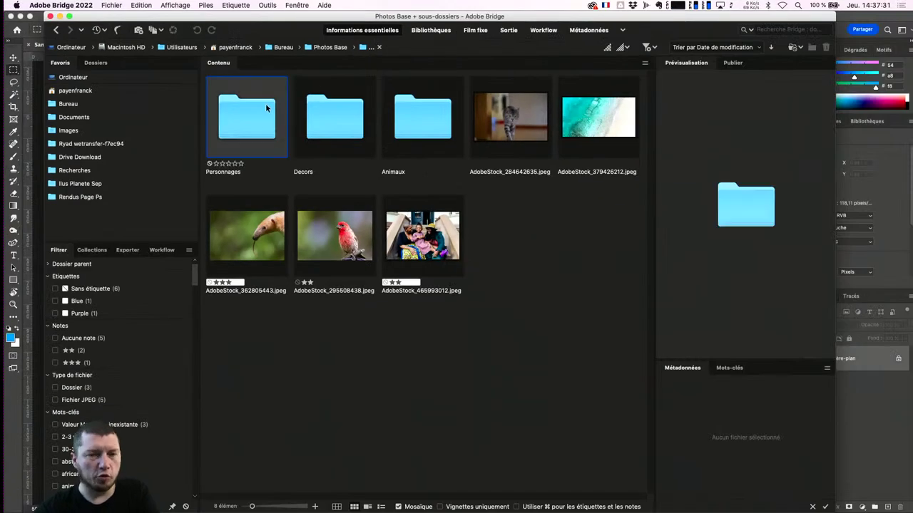
{"action": "left_click", "coordinate": [325, 114]}
{"action": "left_click", "coordinate": [411, 119]}
{"action": "left_click", "coordinate": [510, 140]}
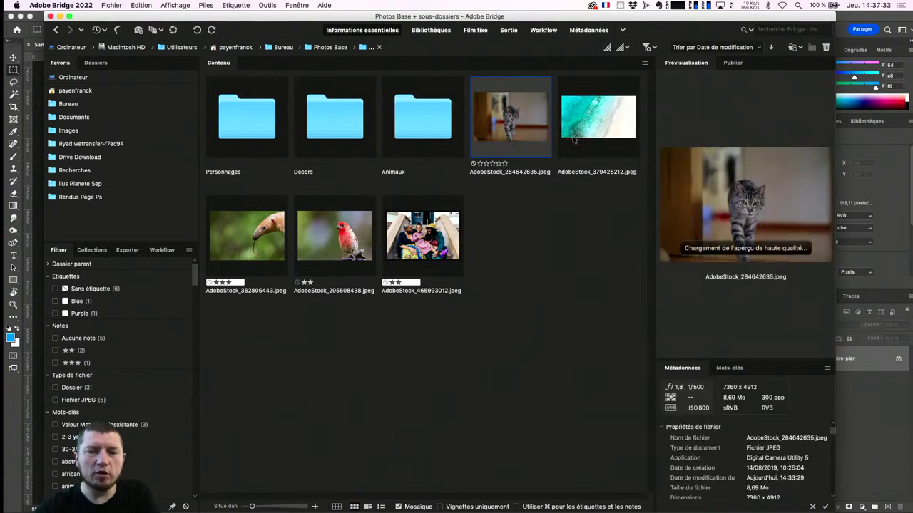
{"action": "left_click", "coordinate": [598, 117]}
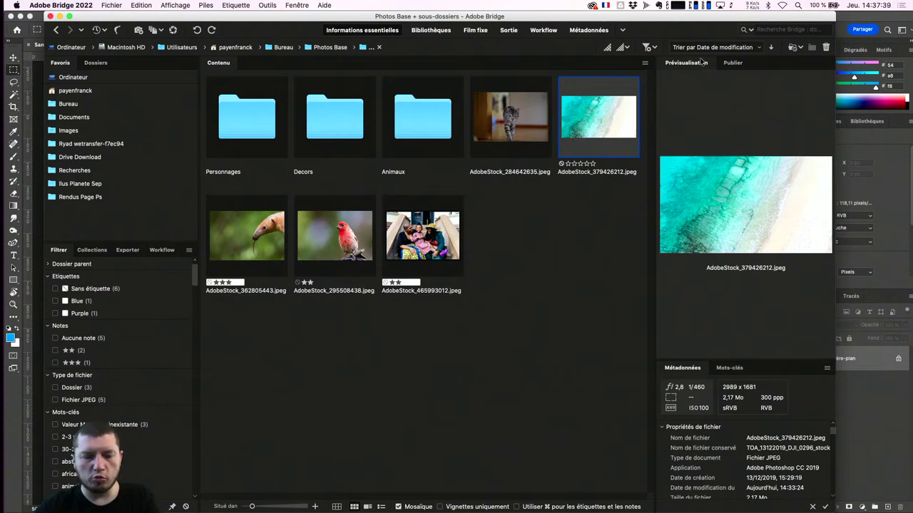
{"action": "key", "text": "super+Tab"}
{"action": "key", "text": "super+Tab"}
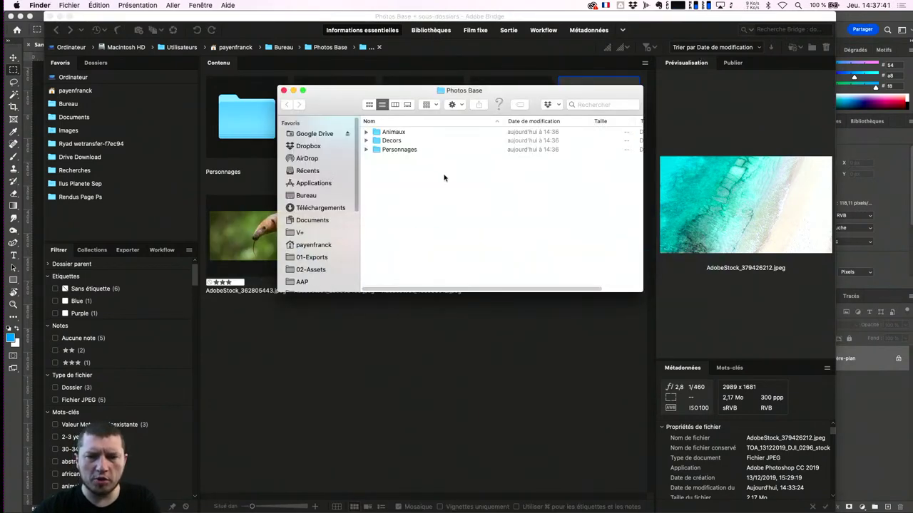
Step: Expand all three Finder folders to list their photos, then go back to Bridge
{"action": "key", "text": "super+a"}
{"action": "key", "text": "Right"}
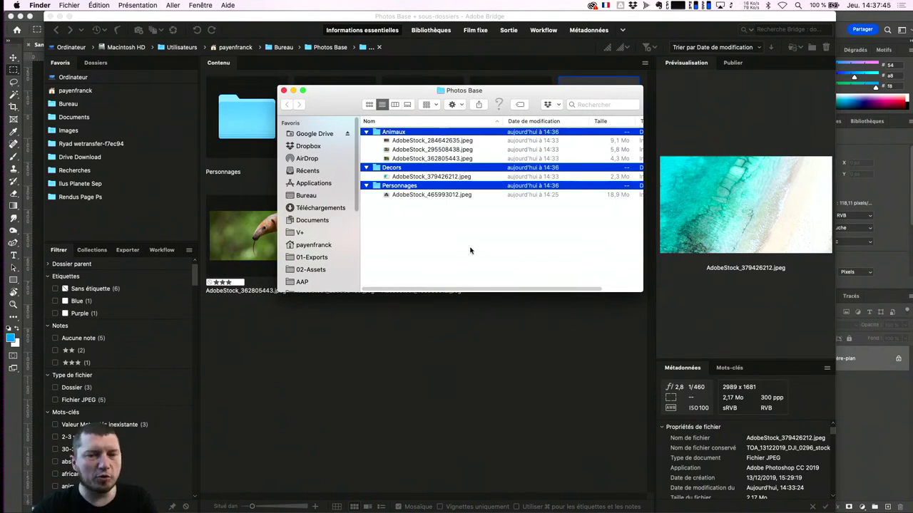
{"action": "left_click", "coordinate": [438, 372]}
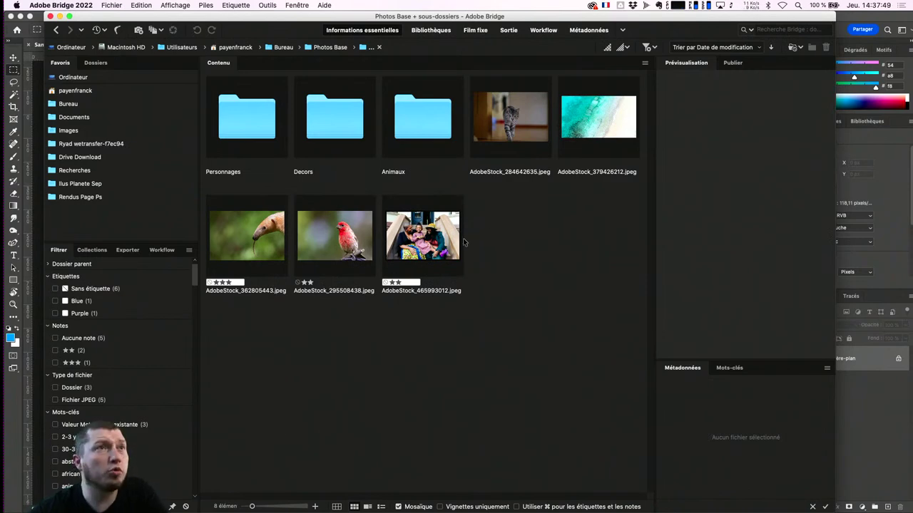
Step: Enlarge the thumbnails and preview the cat photo full screen
{"action": "mouse_move", "coordinate": [251, 507]}
{"action": "left_mouse_down"}
{"action": "mouse_move", "coordinate": [283, 506]}
{"action": "mouse_move", "coordinate": [260, 507]}
{"action": "left_mouse_up"}
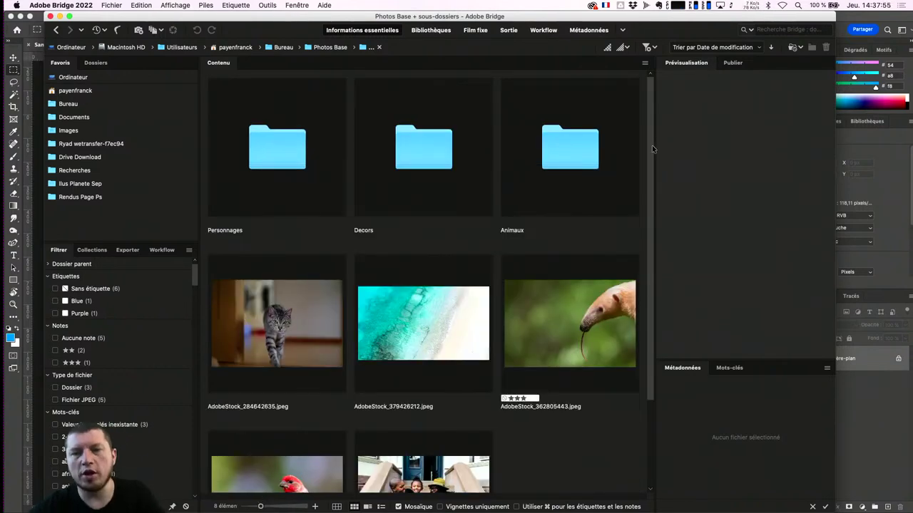
{"action": "left_click_drag", "start_coordinate": [650, 151], "coordinate": [651, 230]}
{"action": "left_click", "coordinate": [287, 212]}
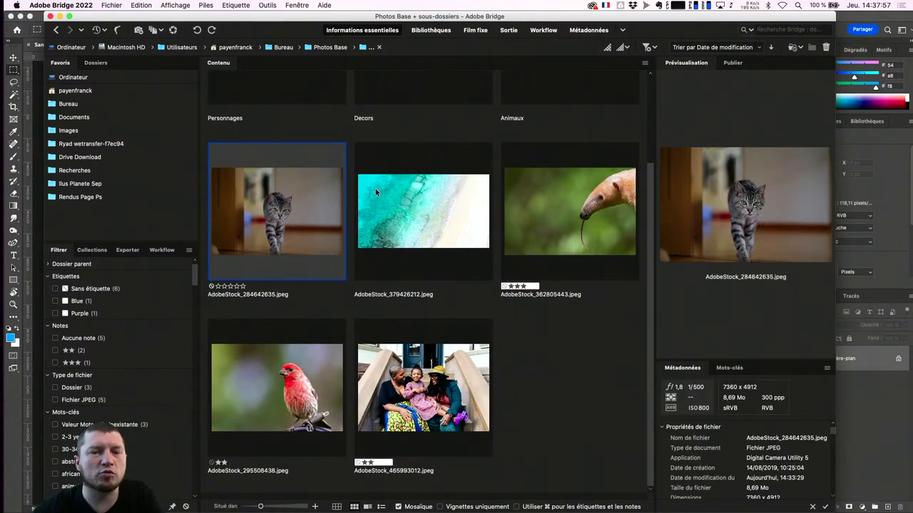
{"action": "key", "text": "space"}
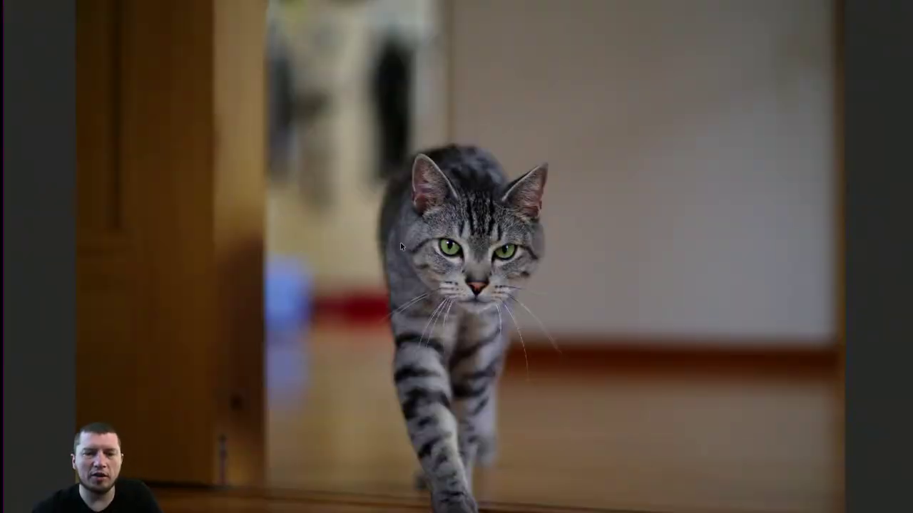
Step: Zoom in on the finch's head, exit full screen, and switch to Chrome
{"action": "left_click", "coordinate": [481, 258]}
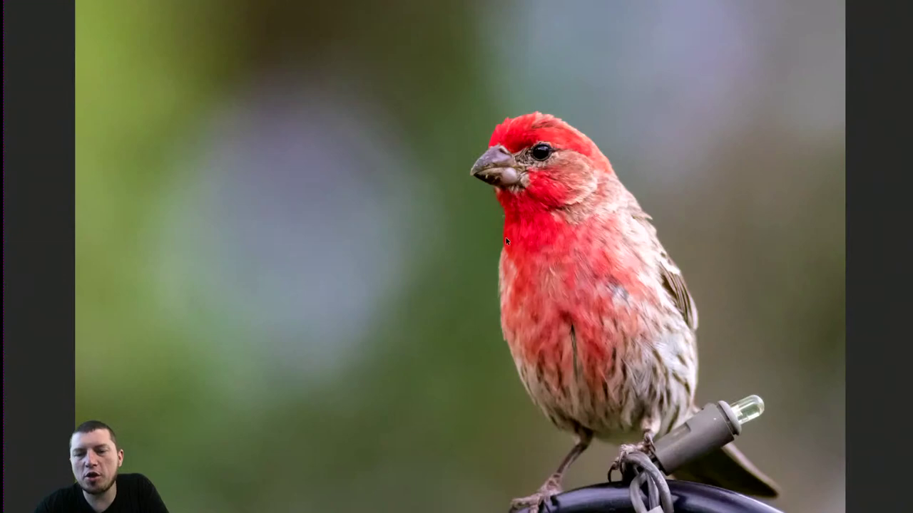
{"action": "left_click", "coordinate": [574, 245]}
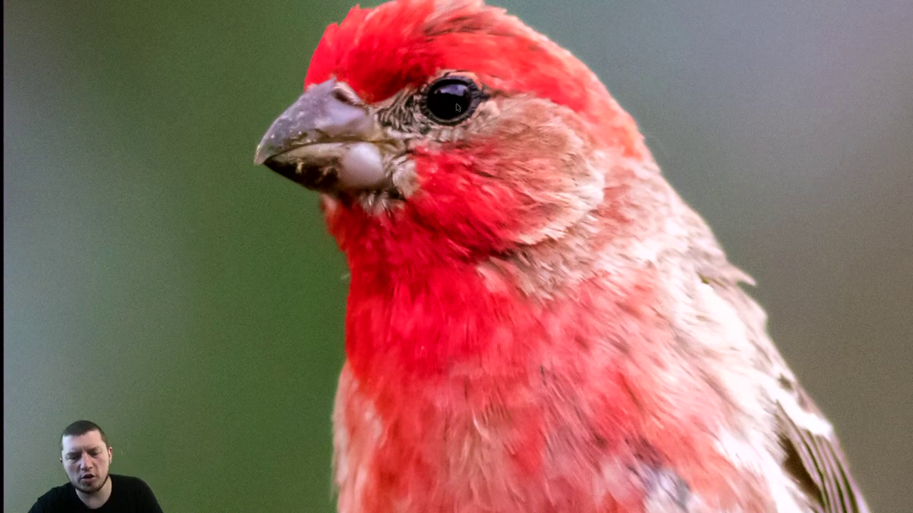
{"action": "key", "text": "space"}
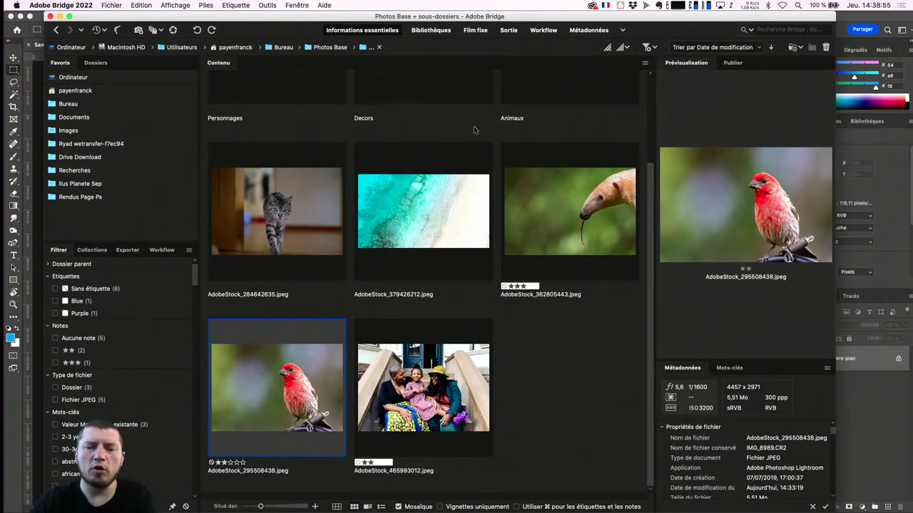
{"action": "key", "text": "super+Tab"}
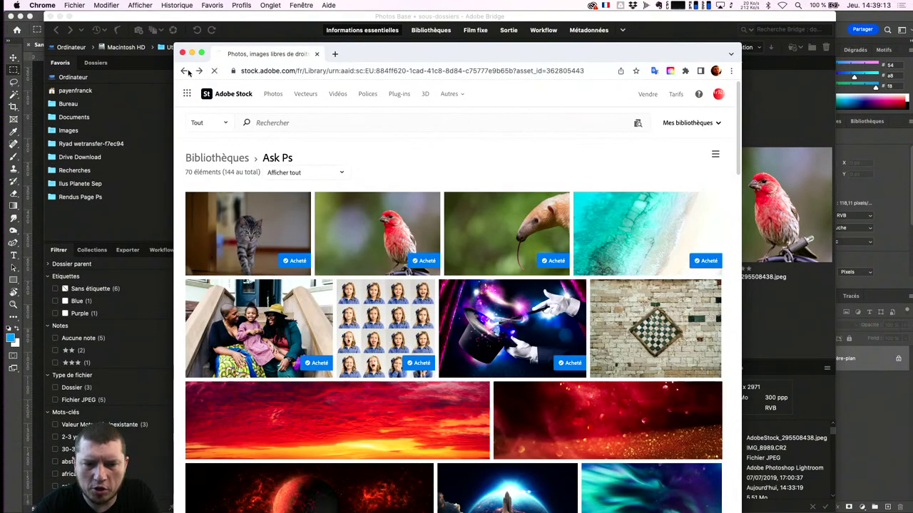
Step: Go back through history to an earlier Adobe Stock page and open the Gratuit free files page
{"action": "left_click", "coordinate": [187, 71]}
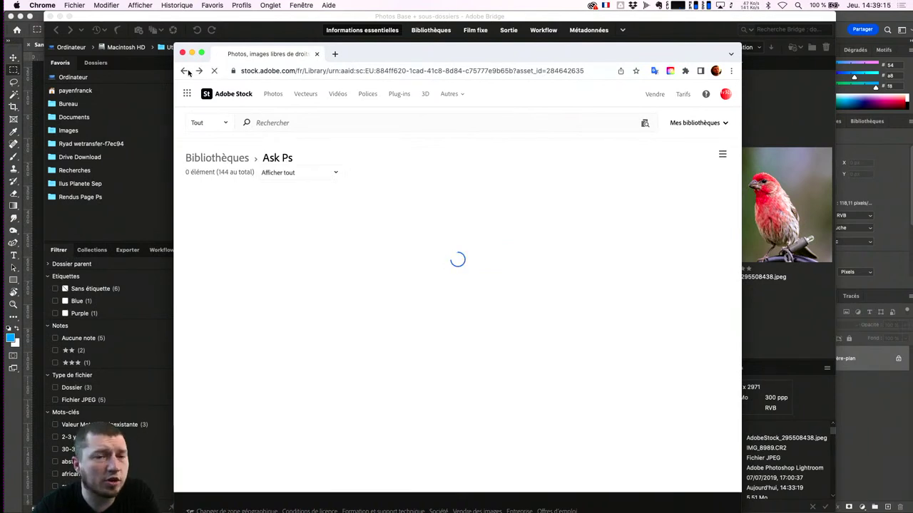
{"action": "left_click", "coordinate": [187, 72]}
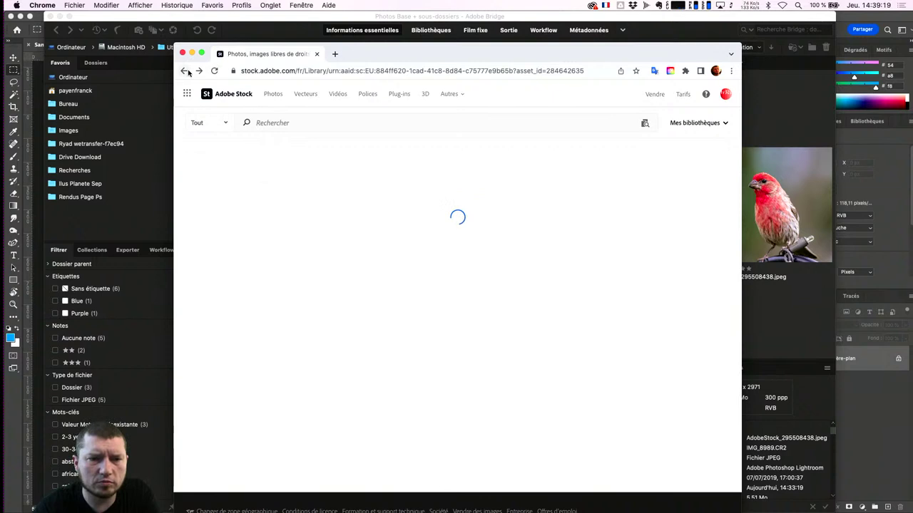
{"action": "right_click", "coordinate": [186, 71]}
{"action": "left_click", "coordinate": [198, 88]}
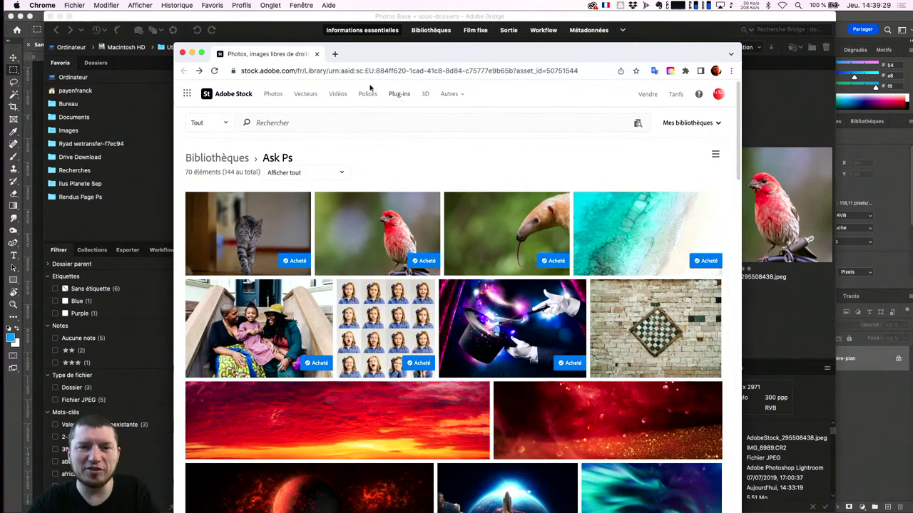
{"action": "mouse_move", "coordinate": [451, 94]}
{"action": "left_click", "coordinate": [466, 114]}
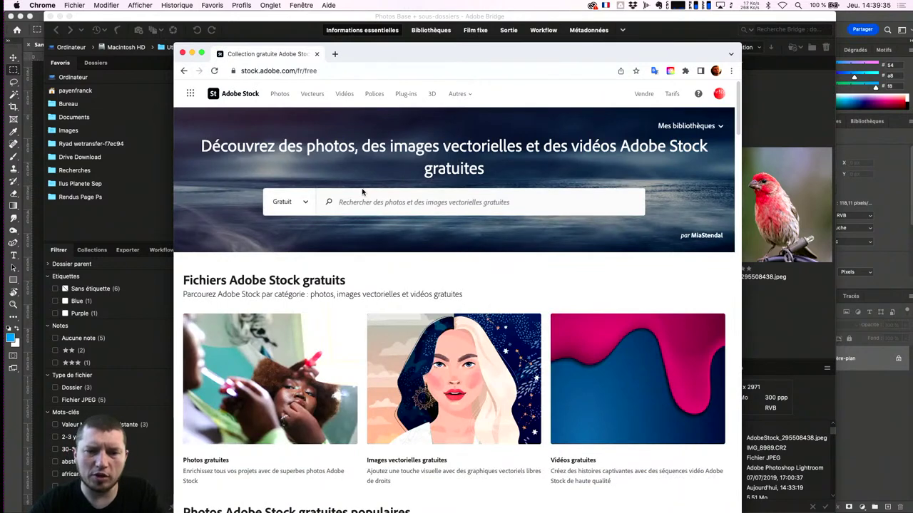
Step: Search free images for 'homme noir plante' and keep only images with space for text
{"action": "left_click", "coordinate": [349, 202]}
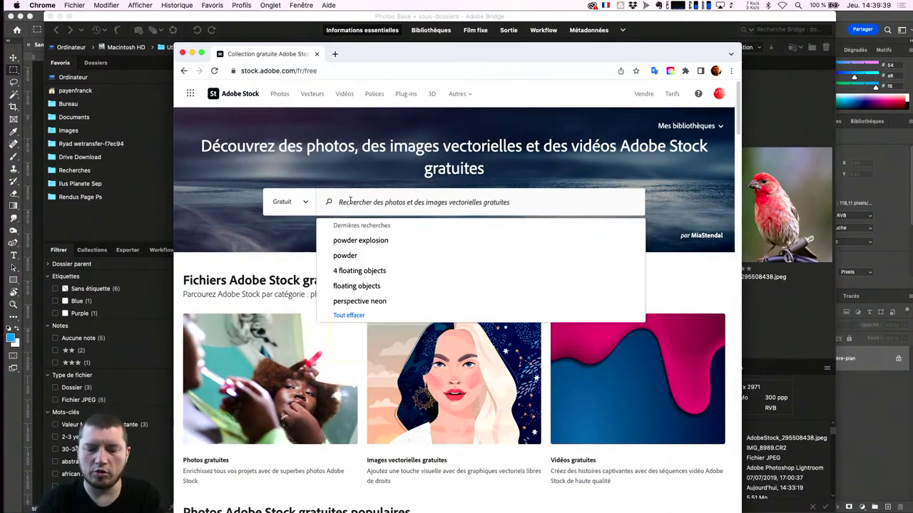
{"action": "type", "text": "homme "}
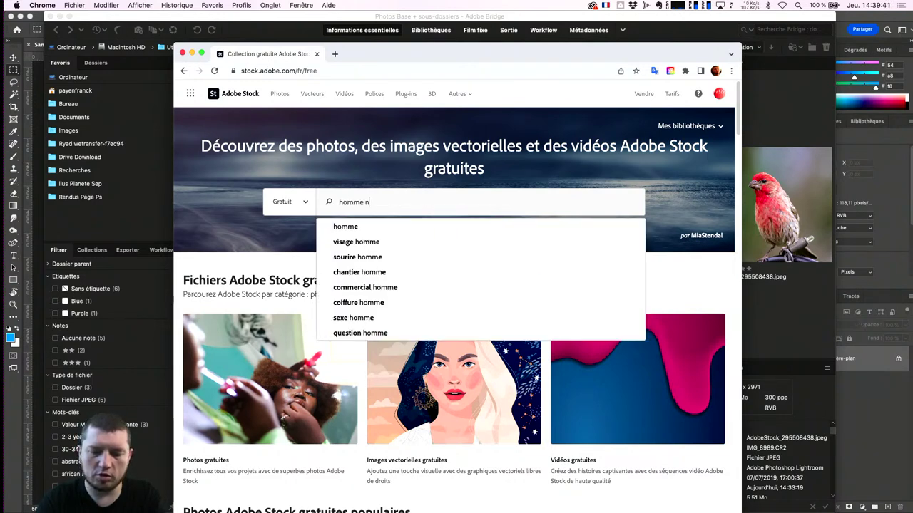
{"action": "type", "text": "noir plantes"}
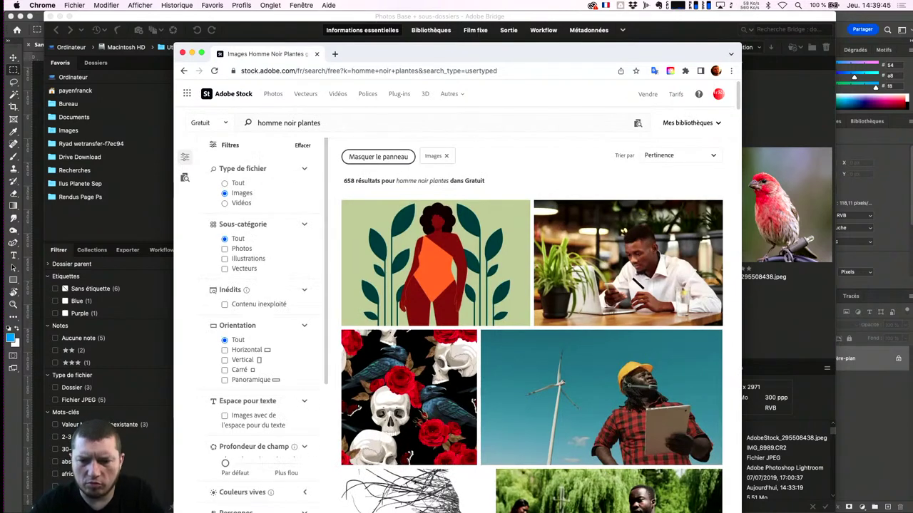
{"action": "scroll", "coordinate": [452, 244], "scroll_direction": "down", "scroll_amount": 5}
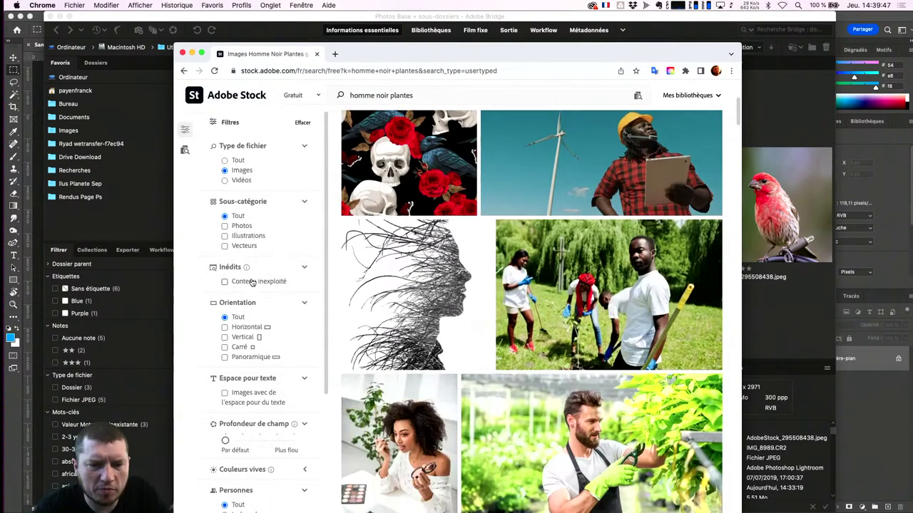
{"action": "left_click", "coordinate": [225, 394]}
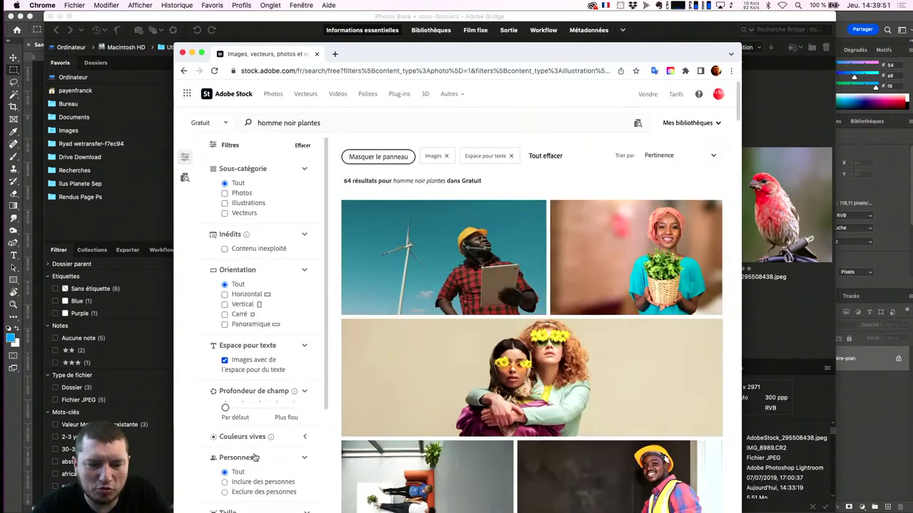
Step: Set depth of field toward more blur and a vivid colours level, then open the gardener photo
{"action": "scroll", "coordinate": [251, 450], "scroll_direction": "down", "scroll_amount": 1}
{"action": "scroll", "coordinate": [255, 458], "scroll_direction": "down", "scroll_amount": 1}
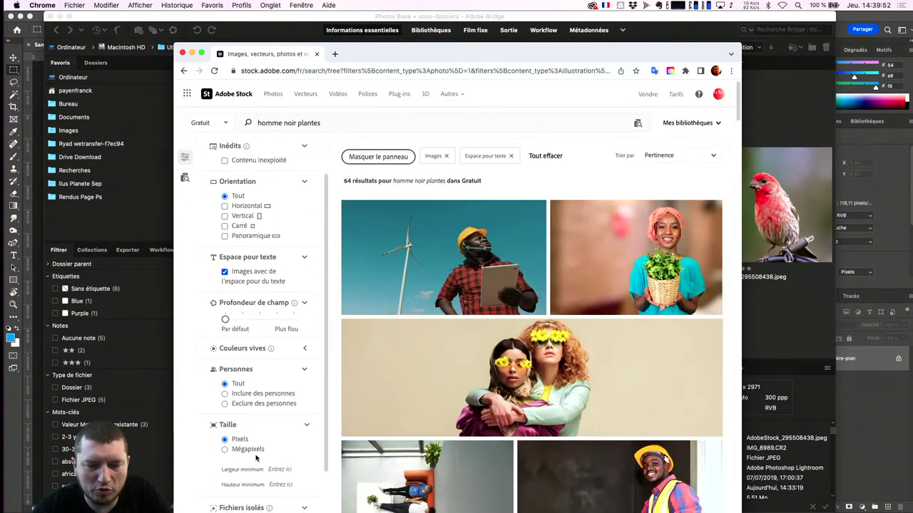
{"action": "left_click", "coordinate": [257, 320]}
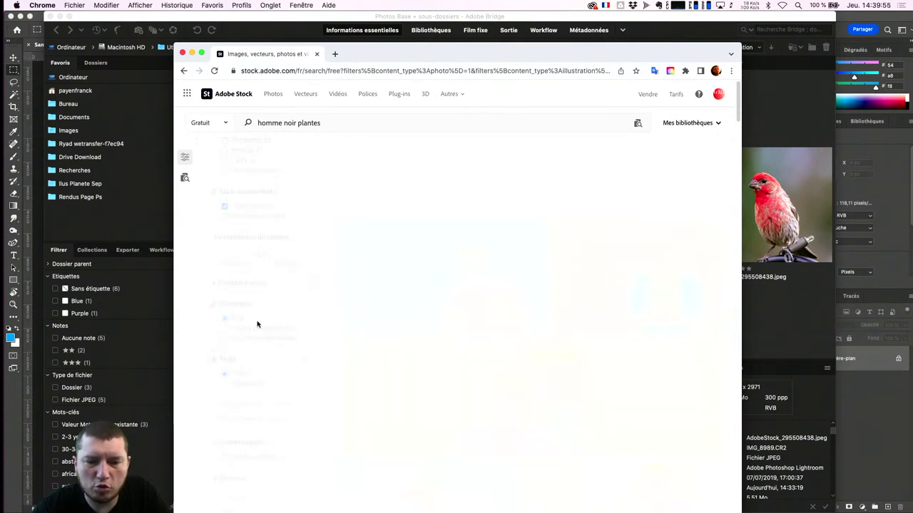
{"action": "scroll", "coordinate": [479, 344], "scroll_direction": "down", "scroll_amount": 2}
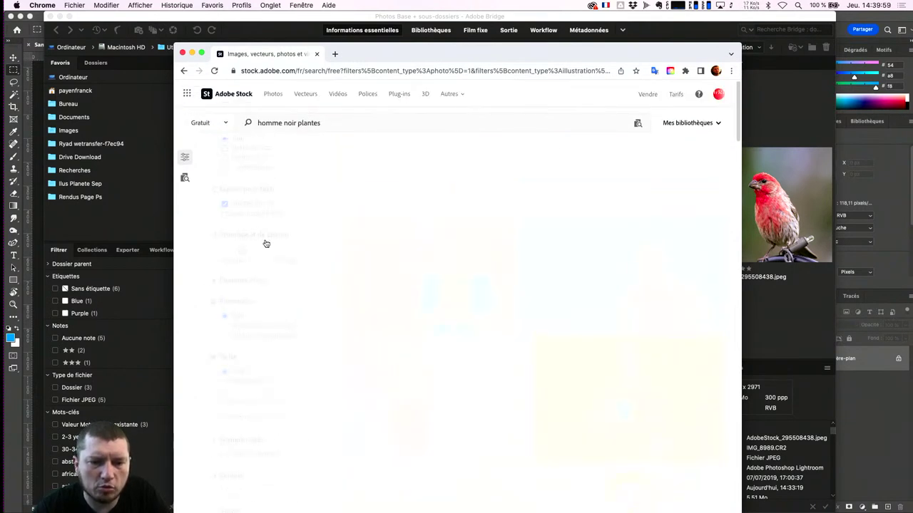
{"action": "left_click", "coordinate": [288, 280]}
{"action": "left_click", "coordinate": [241, 297]}
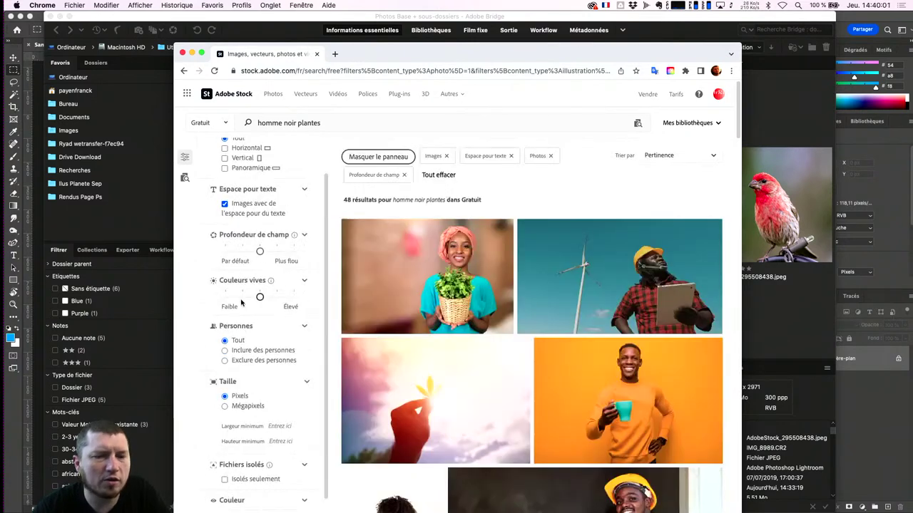
{"action": "scroll", "coordinate": [493, 383], "scroll_direction": "down", "scroll_amount": 5}
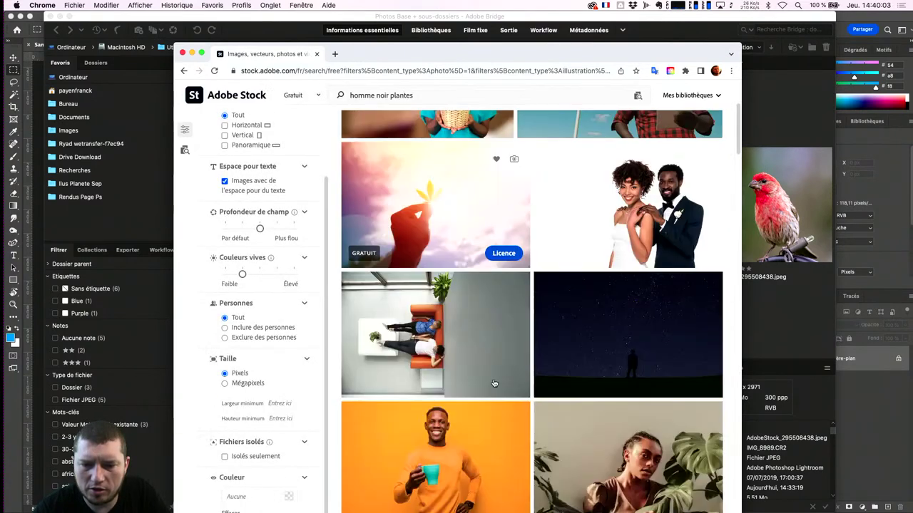
{"action": "scroll", "coordinate": [493, 383], "scroll_direction": "down", "scroll_amount": 5}
{"action": "scroll", "coordinate": [494, 383], "scroll_direction": "down", "scroll_amount": 3}
{"action": "scroll", "coordinate": [493, 384], "scroll_direction": "up", "scroll_amount": 3}
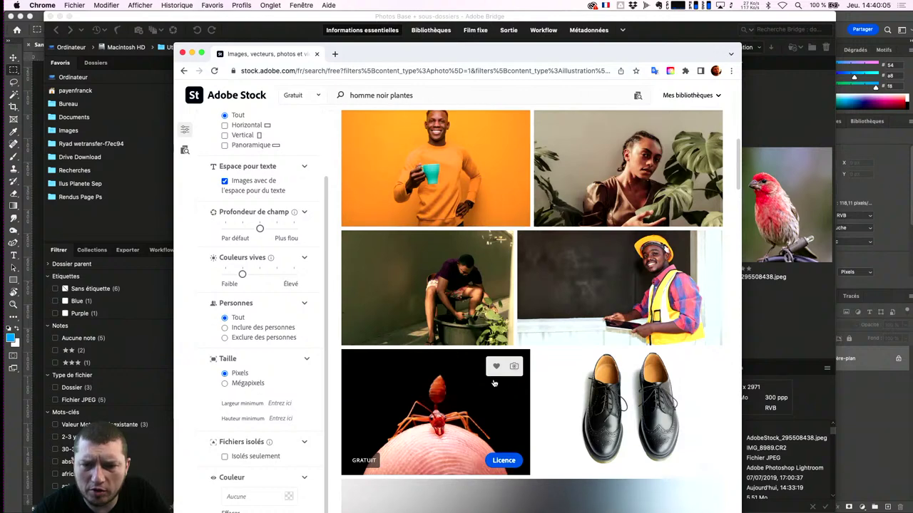
{"action": "left_click", "coordinate": [431, 287]}
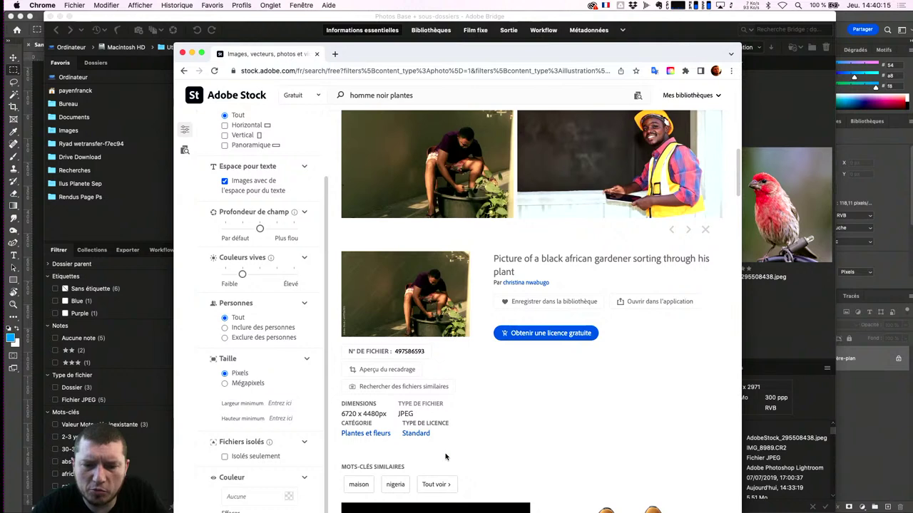
Step: License the gardener photo free into Ask Ps and search for files similar to it
{"action": "left_click", "coordinate": [531, 319]}
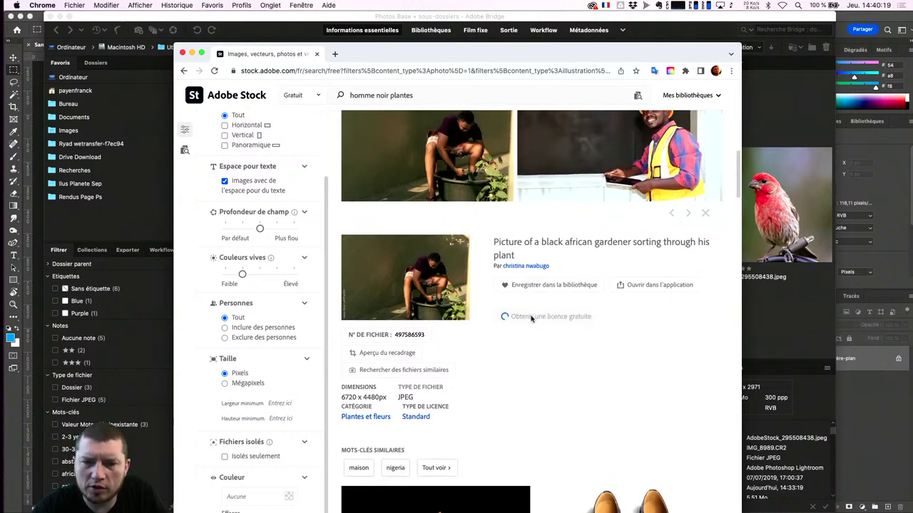
{"action": "scroll", "coordinate": [532, 358], "scroll_direction": "down", "scroll_amount": 5}
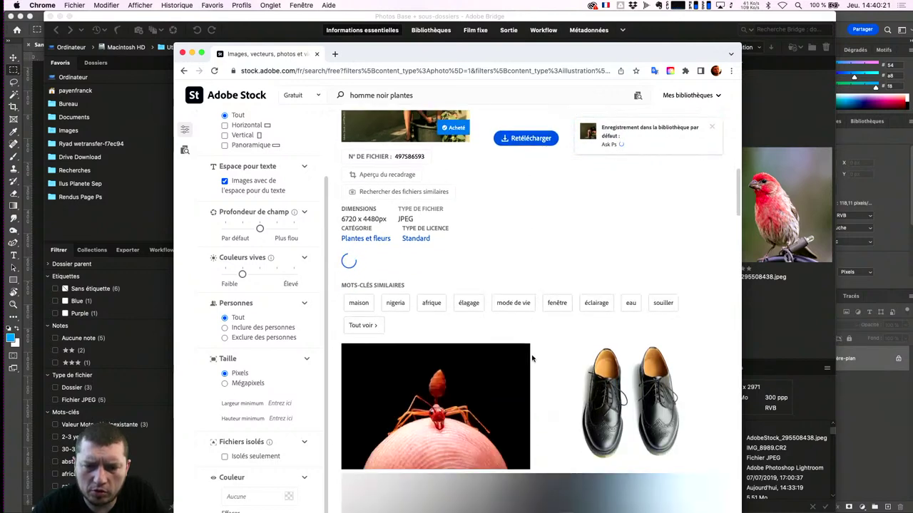
{"action": "scroll", "coordinate": [532, 359], "scroll_direction": "down", "scroll_amount": 10}
{"action": "scroll", "coordinate": [532, 359], "scroll_direction": "down", "scroll_amount": 5}
{"action": "scroll", "coordinate": [532, 359], "scroll_direction": "up", "scroll_amount": 5}
{"action": "scroll", "coordinate": [532, 359], "scroll_direction": "up", "scroll_amount": 3}
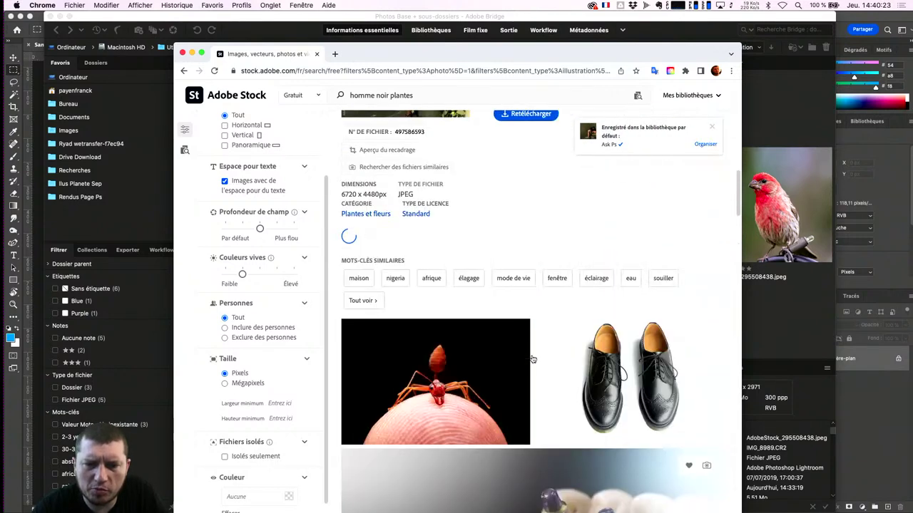
{"action": "scroll", "coordinate": [532, 358], "scroll_direction": "up", "scroll_amount": 3}
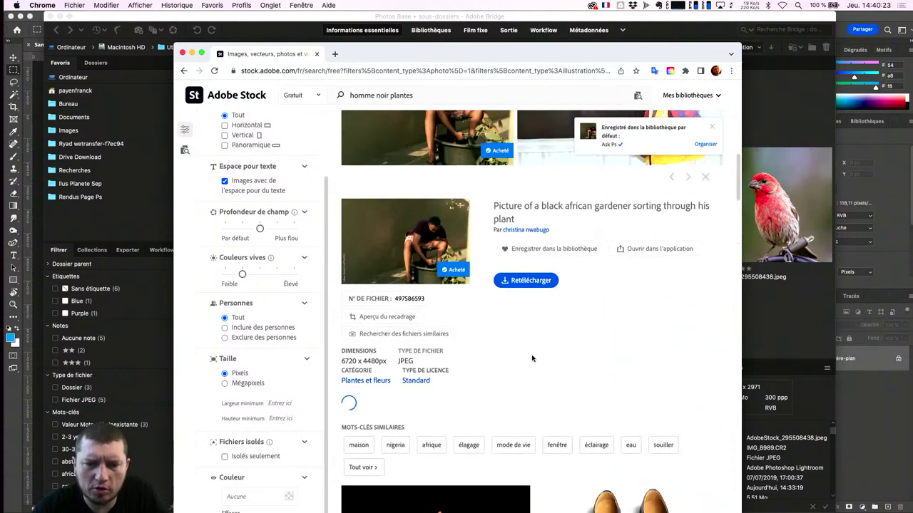
{"action": "left_click", "coordinate": [424, 339]}
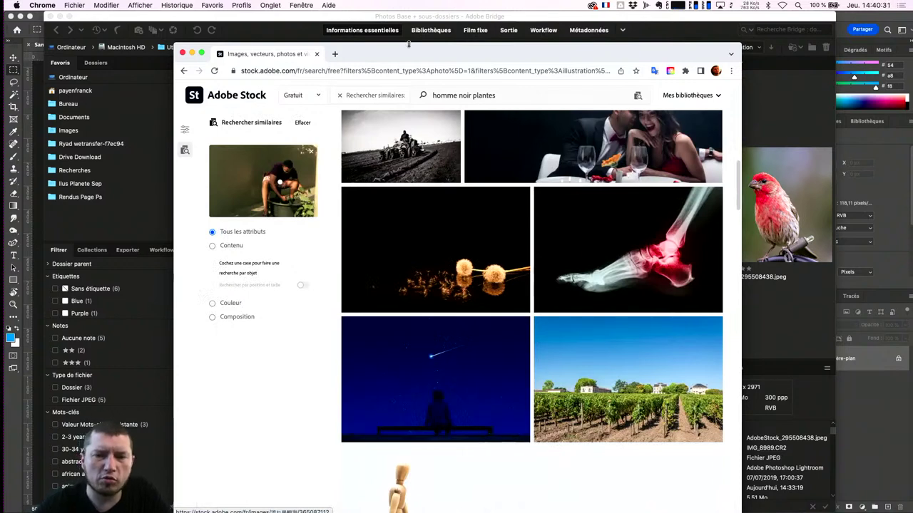
Step: Fit the similar-search object box around the gardener and match by composition
{"action": "left_click", "coordinate": [282, 185]}
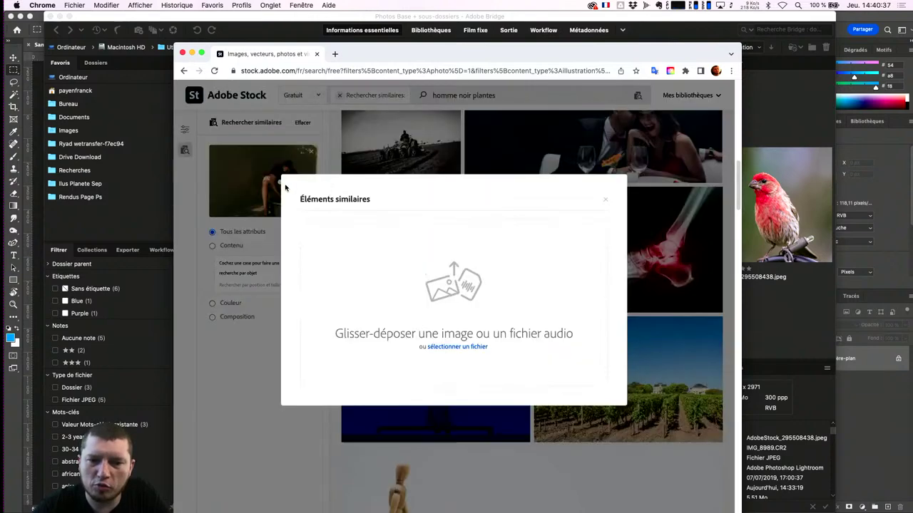
{"action": "left_click", "coordinate": [280, 184]}
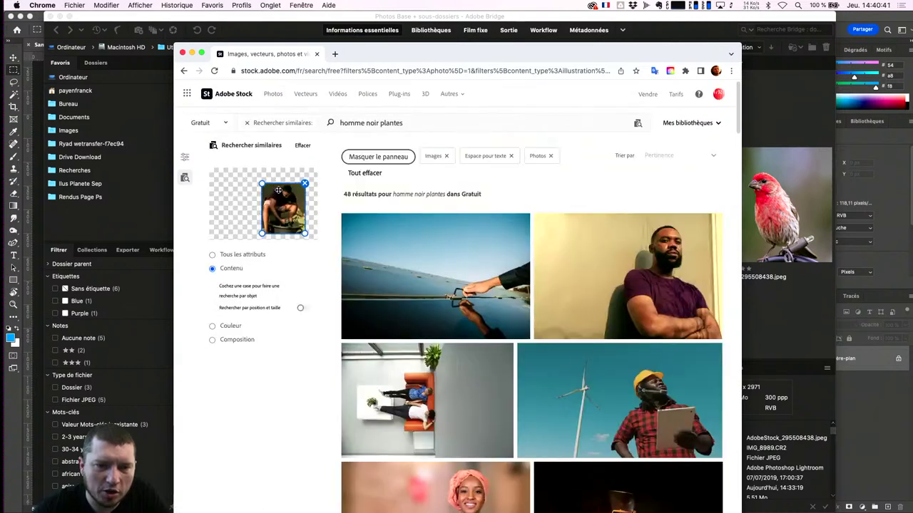
{"action": "left_click_drag", "start_coordinate": [277, 196], "coordinate": [246, 205]}
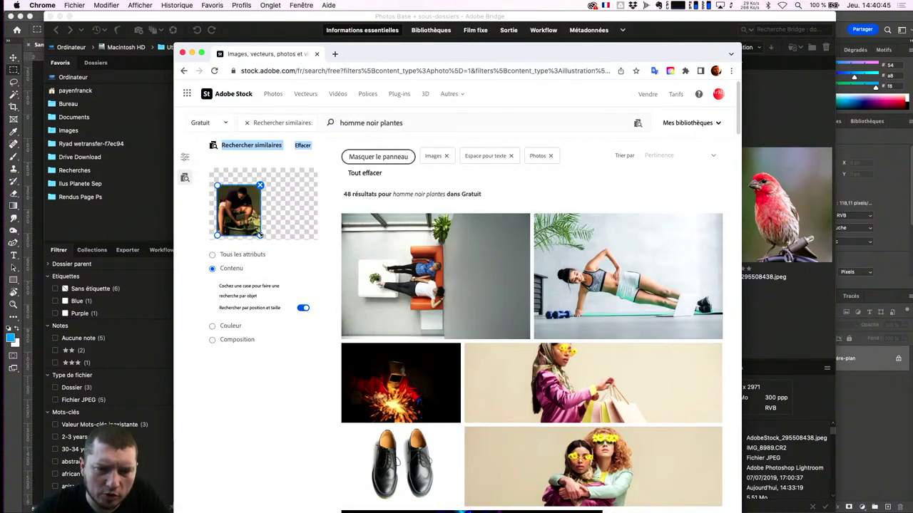
{"action": "mouse_move", "coordinate": [260, 235]}
{"action": "left_mouse_down"}
{"action": "mouse_move", "coordinate": [249, 220]}
{"action": "mouse_move", "coordinate": [230, 223]}
{"action": "left_mouse_up"}
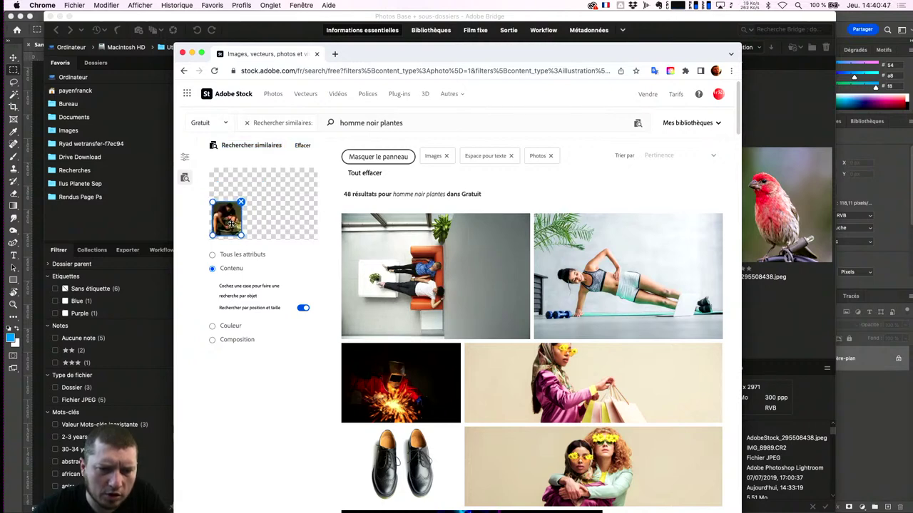
{"action": "left_click", "coordinate": [212, 339]}
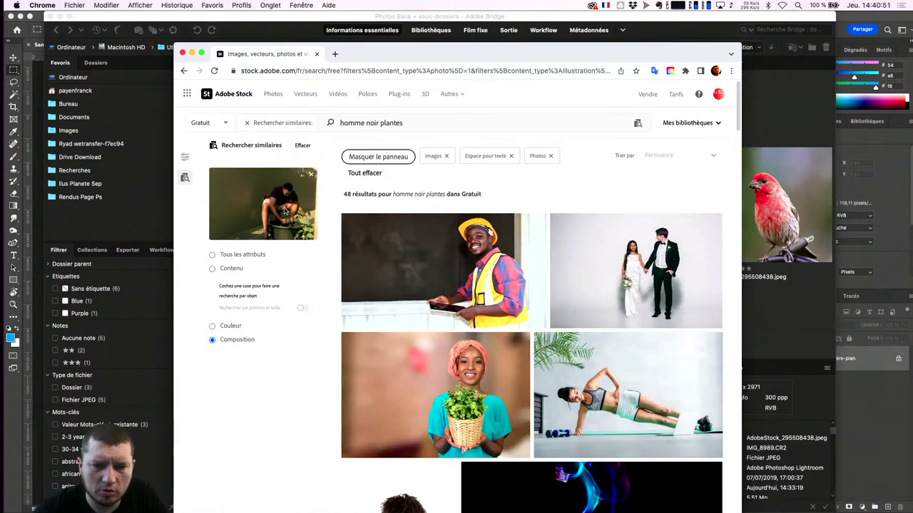
Step: Switch back to content matching, then license the free photo of the man in purple
{"action": "left_click", "coordinate": [212, 269]}
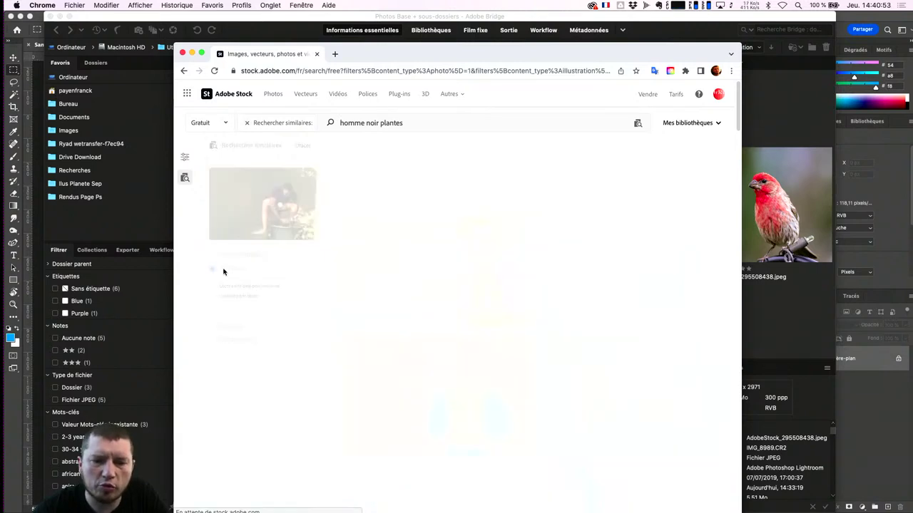
{"action": "left_click", "coordinate": [276, 224]}
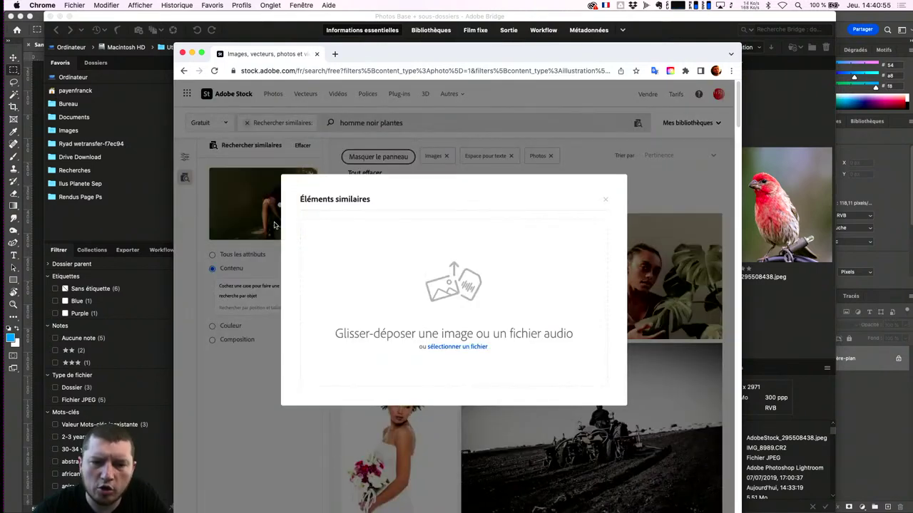
{"action": "left_click", "coordinate": [604, 198]}
{"action": "mouse_move", "coordinate": [435, 276]}
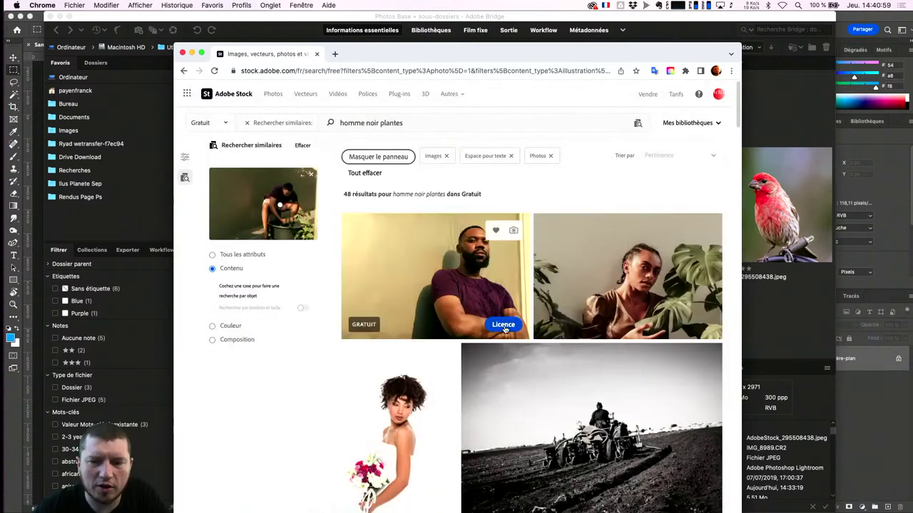
{"action": "left_click", "coordinate": [504, 325]}
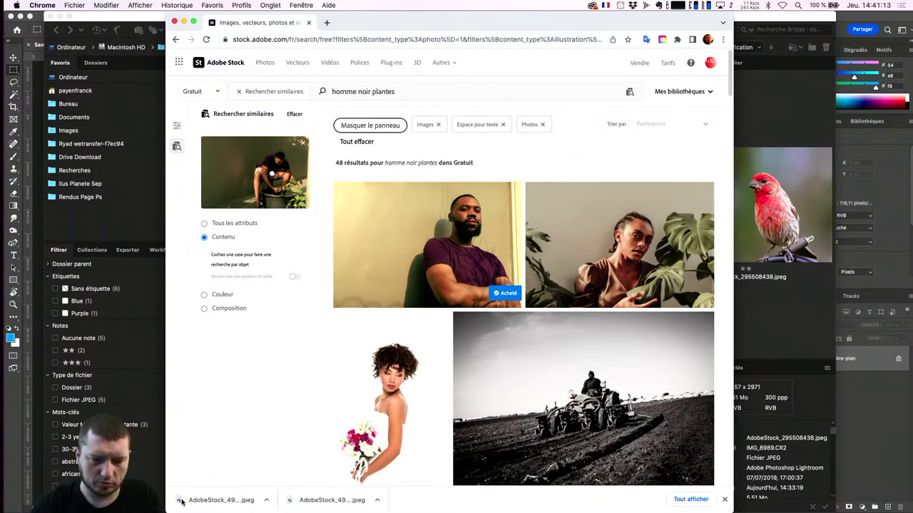
Step: Drop a downloaded photo into Bridge, then move AdobeStock_497586637.jpeg from Downloads into Photos Base
{"action": "left_click_drag", "start_coordinate": [181, 502], "coordinate": [209, 481]}
{"action": "key", "text": "super+Tab"}
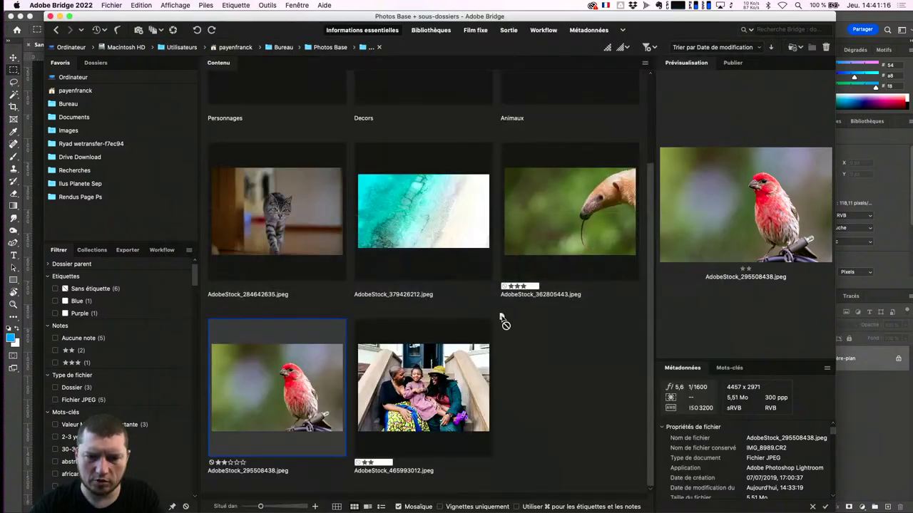
{"action": "left_click_drag", "start_coordinate": [501, 318], "coordinate": [506, 334]}
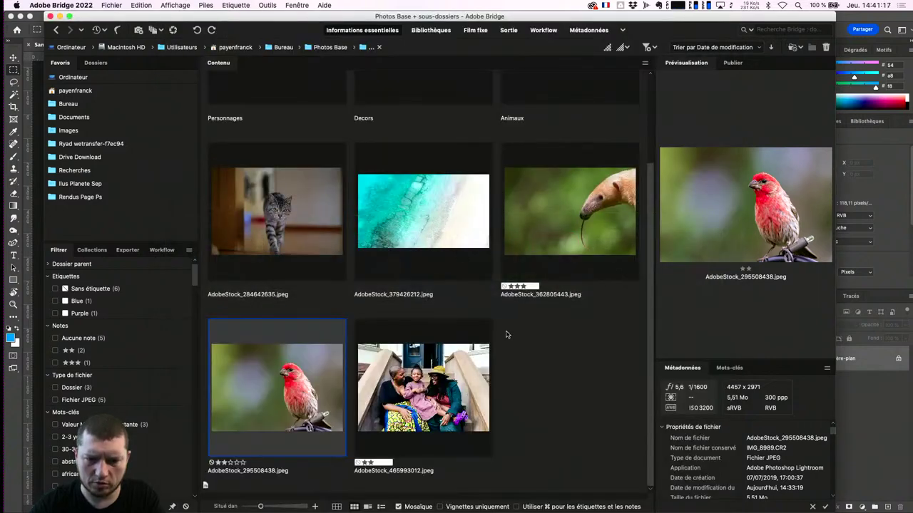
{"action": "key", "text": "super+Tab"}
{"action": "key", "text": "super+Tab"}
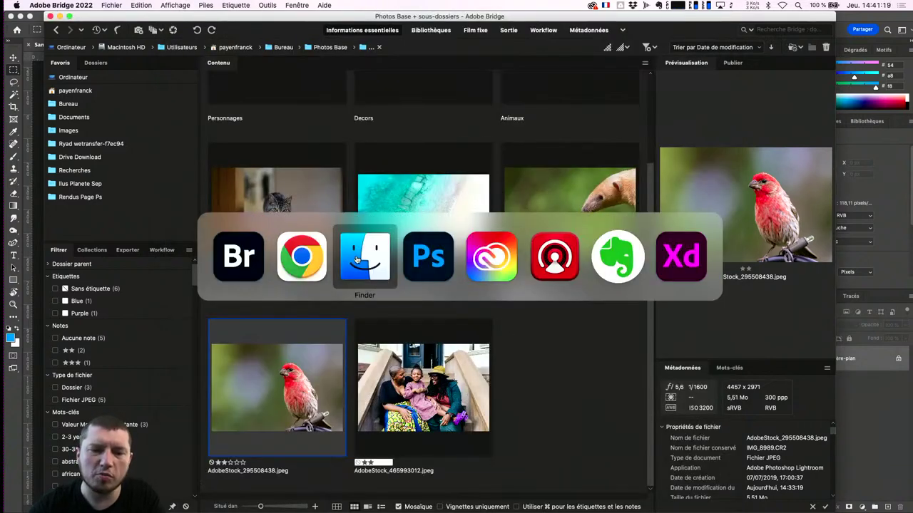
{"action": "left_click", "coordinate": [461, 184]}
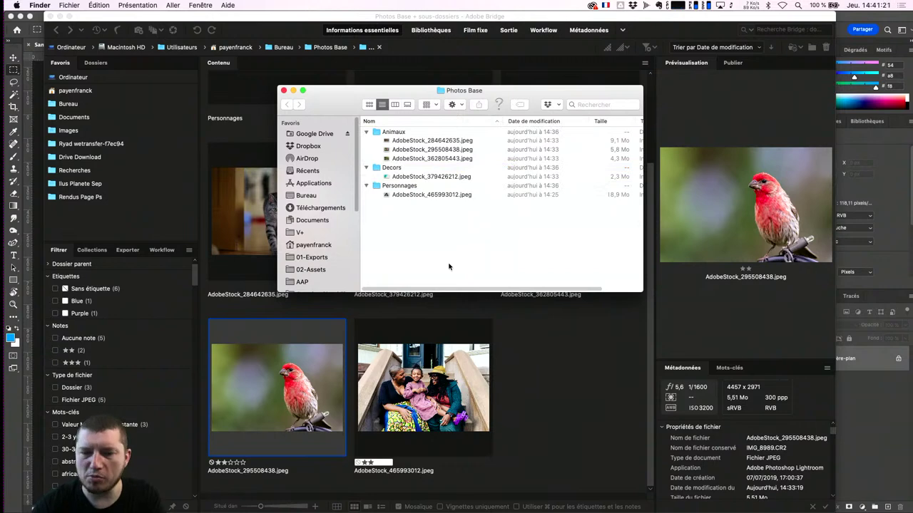
{"action": "left_click", "coordinate": [789, 495]}
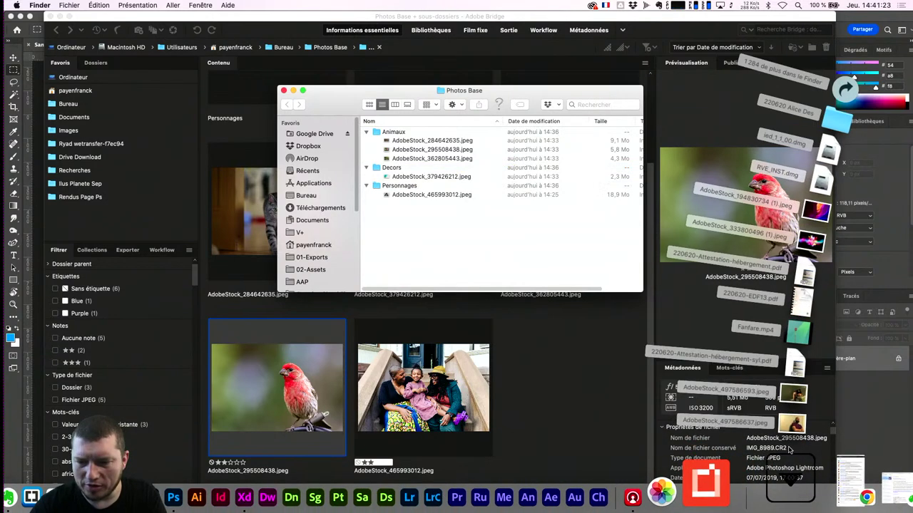
{"action": "left_click_drag", "start_coordinate": [791, 425], "coordinate": [527, 244]}
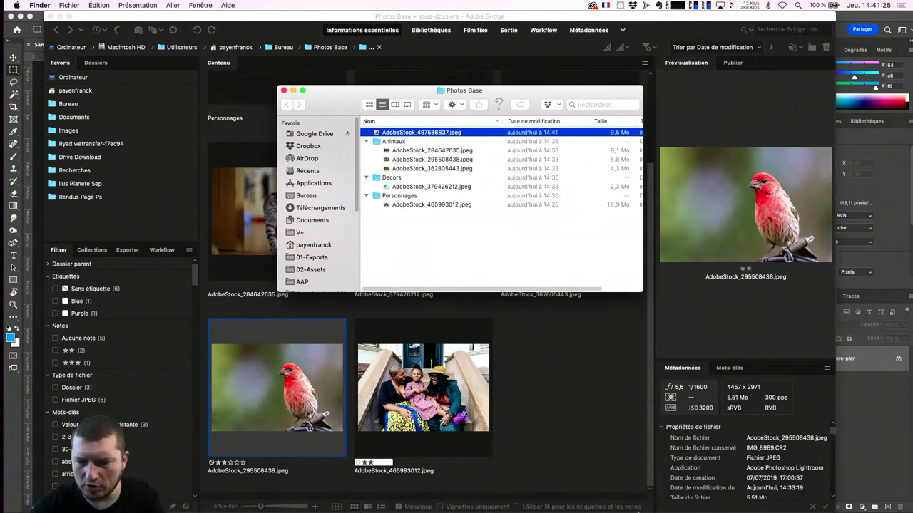
Step: Move AdobeStock_497586593.jpeg from Downloads into the Personnages folder, then return to Bridge
{"action": "left_click", "coordinate": [772, 495]}
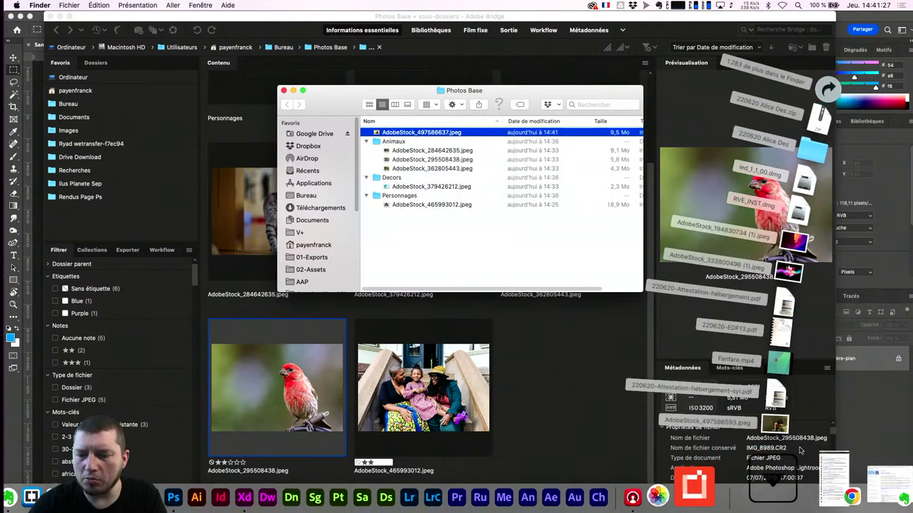
{"action": "left_click_drag", "start_coordinate": [775, 422], "coordinate": [416, 188]}
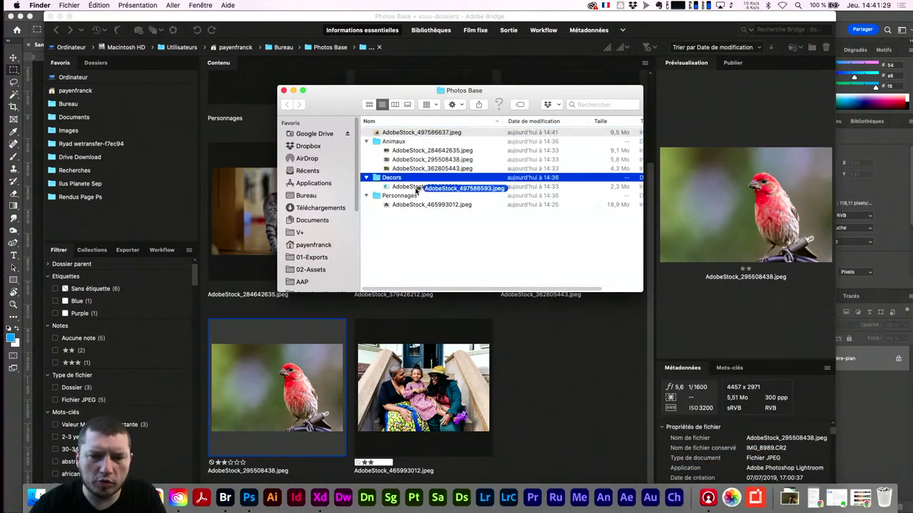
{"action": "left_click_drag", "start_coordinate": [416, 189], "coordinate": [536, 165]}
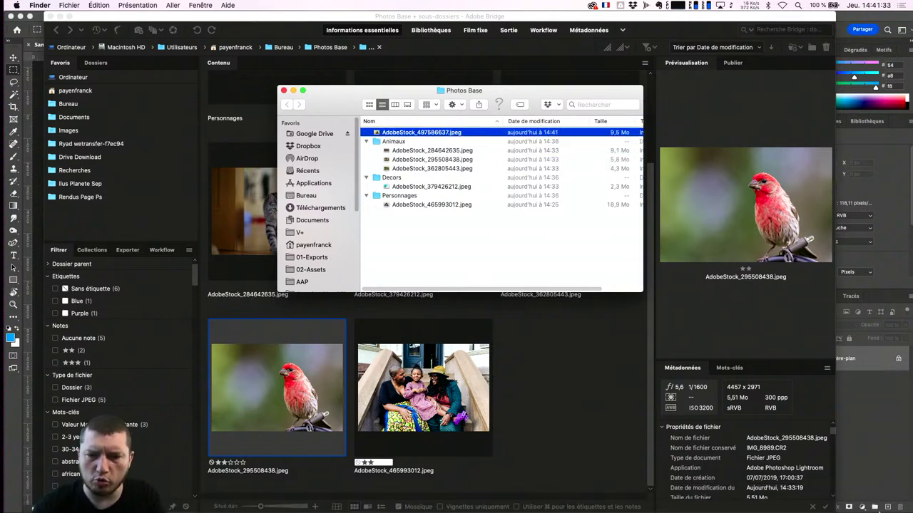
{"action": "mouse_move", "coordinate": [742, 482]}
{"action": "left_mouse_down"}
{"action": "mouse_move", "coordinate": [688, 397]}
{"action": "mouse_move", "coordinate": [790, 492]}
{"action": "left_mouse_up"}
{"action": "left_click", "coordinate": [790, 492]}
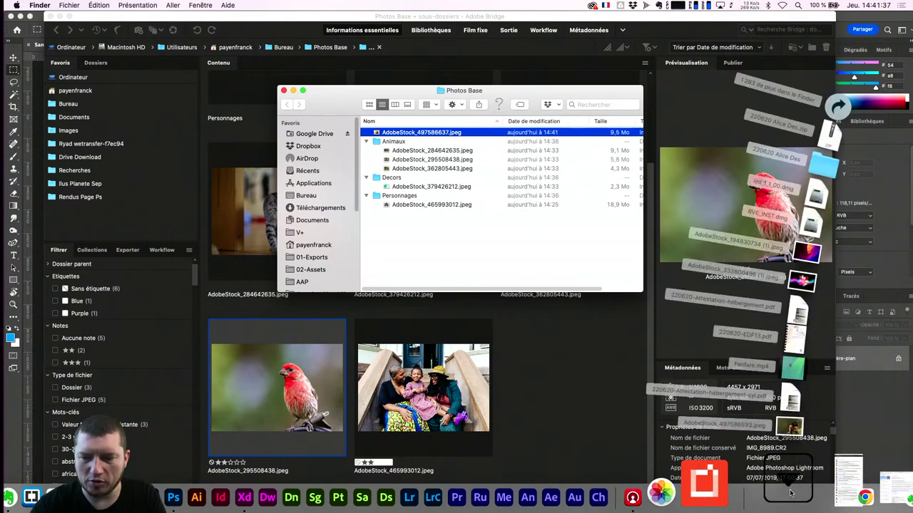
{"action": "left_click_drag", "start_coordinate": [810, 428], "coordinate": [409, 191]}
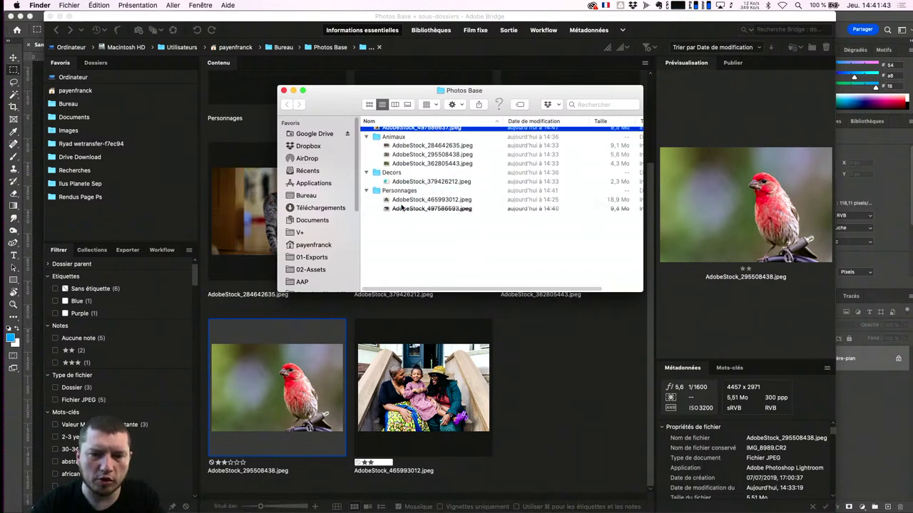
{"action": "left_click", "coordinate": [541, 403]}
{"action": "scroll", "coordinate": [541, 403], "scroll_direction": "up", "scroll_amount": 3}
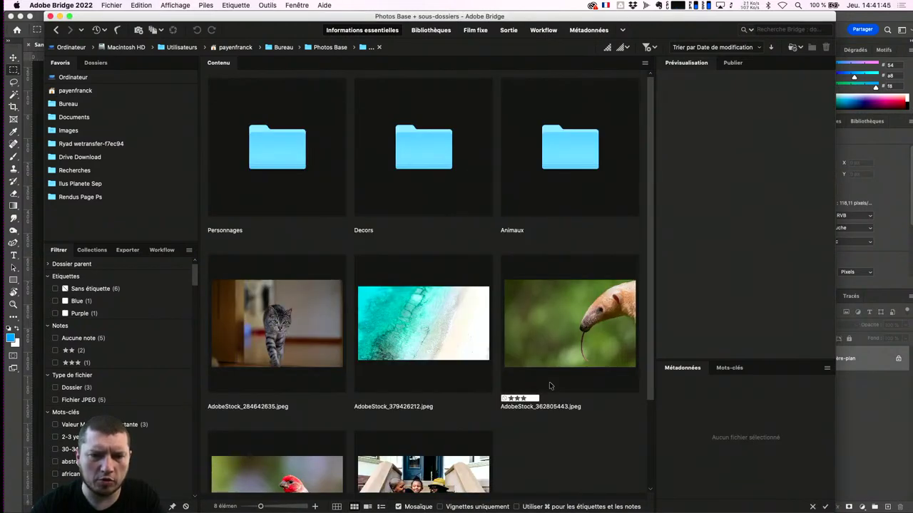
Step: Refresh Photos Base via its subfolder list, select the beach and finch photos, then return to Chrome
{"action": "scroll", "coordinate": [546, 383], "scroll_direction": "down", "scroll_amount": 3}
{"action": "scroll", "coordinate": [535, 374], "scroll_direction": "up", "scroll_amount": 3}
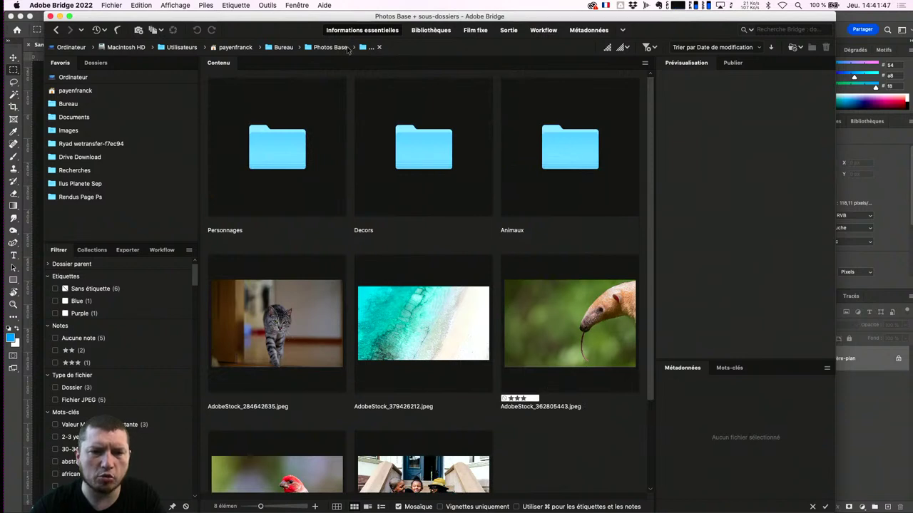
{"action": "left_click", "coordinate": [353, 48]}
{"action": "left_click", "coordinate": [424, 69]}
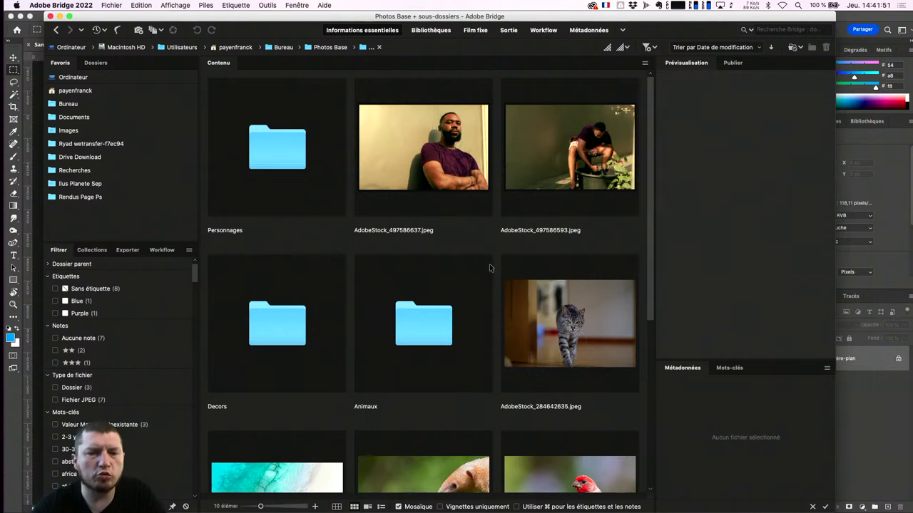
{"action": "scroll", "coordinate": [537, 308], "scroll_direction": "down", "scroll_amount": 3}
{"action": "scroll", "coordinate": [537, 308], "scroll_direction": "up", "scroll_amount": 3}
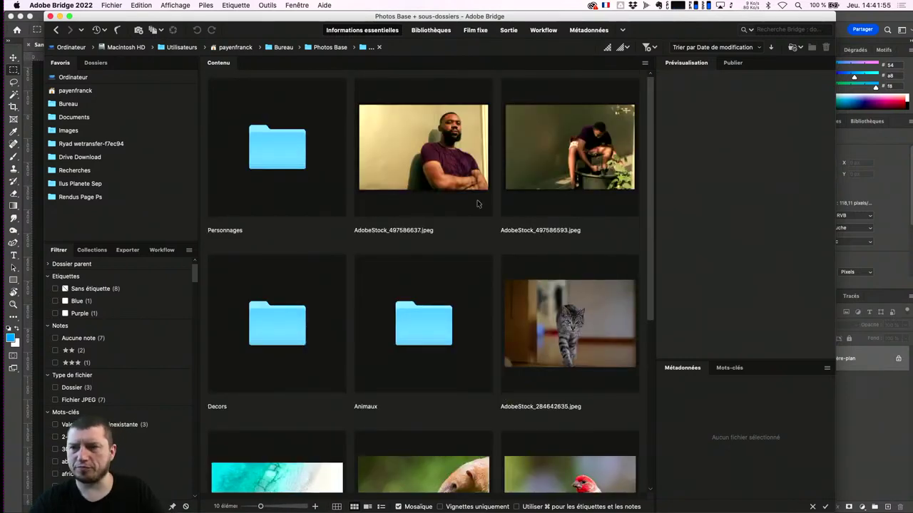
{"action": "scroll", "coordinate": [574, 358], "scroll_direction": "down", "scroll_amount": 5}
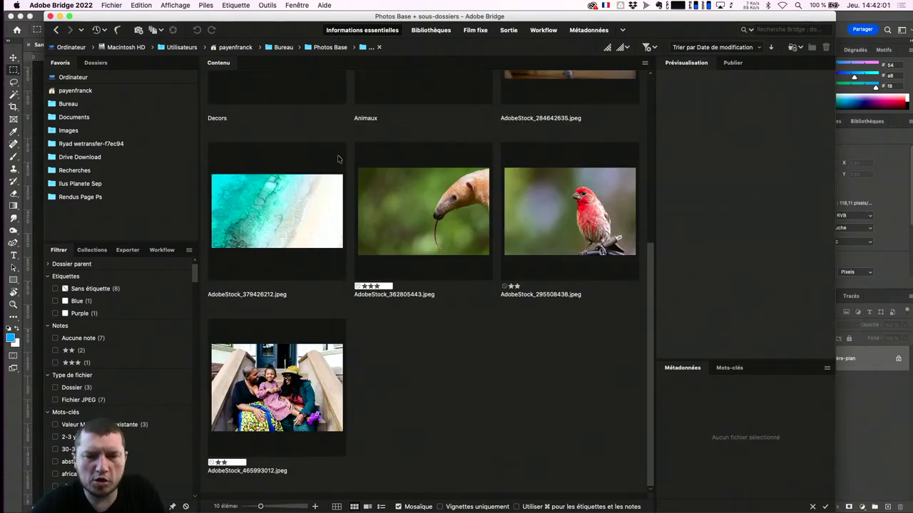
{"action": "left_click", "coordinate": [290, 210]}
{"action": "left_click", "coordinate": [593, 201], "text": "super"}
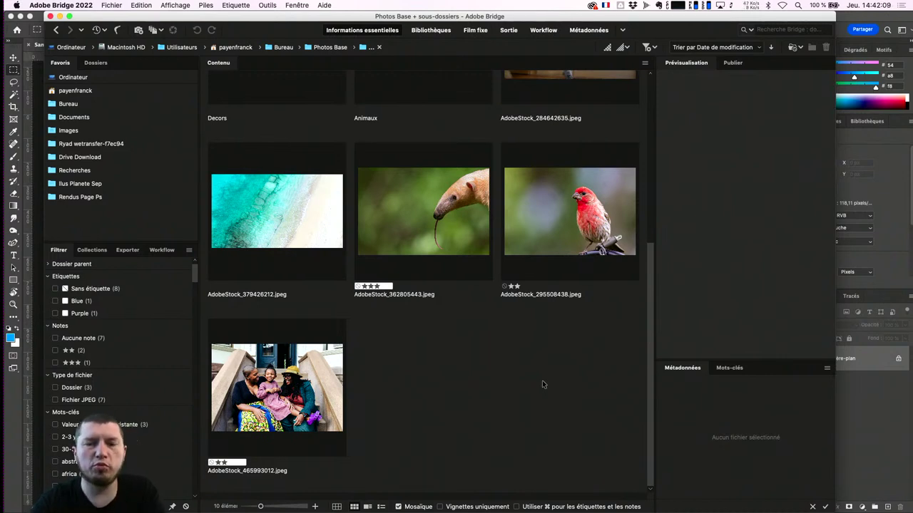
{"action": "key", "text": "super+Tab"}
{"action": "key", "text": "super+Tab"}
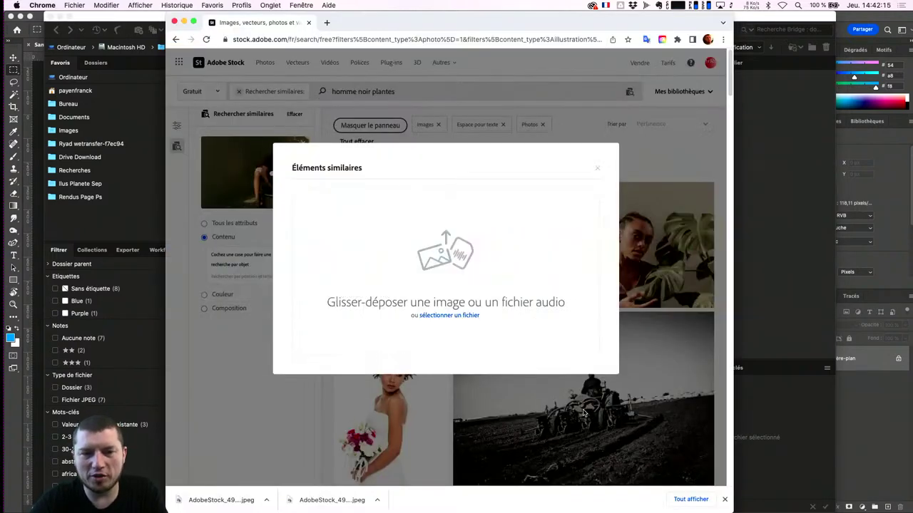
Step: Close the similar-items dialog and Google 'trois jours photoshop creatonautes' in a new tab
{"action": "left_click", "coordinate": [597, 169]}
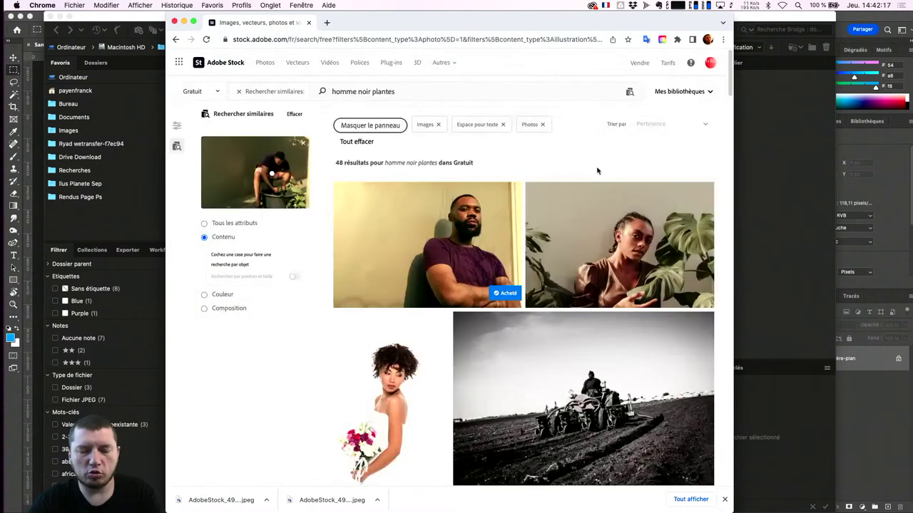
{"action": "key", "text": "super+t"}
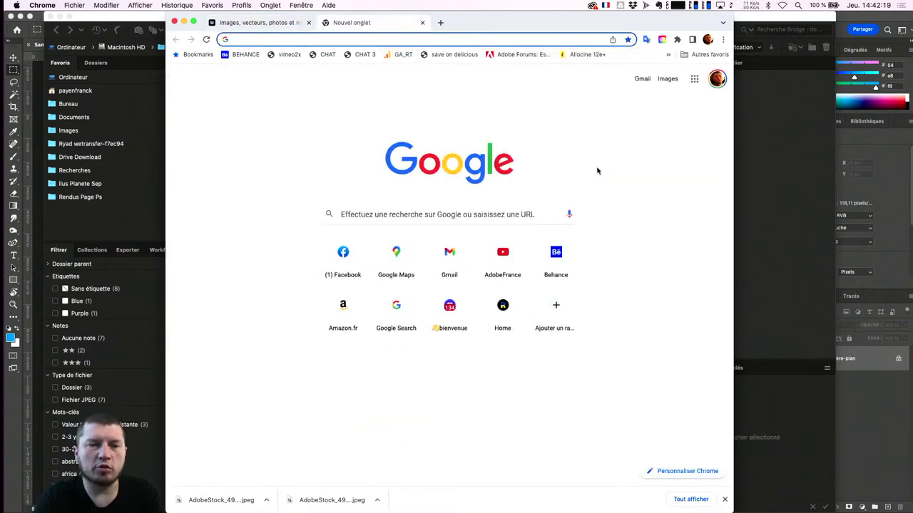
{"action": "type", "text": "trois"}
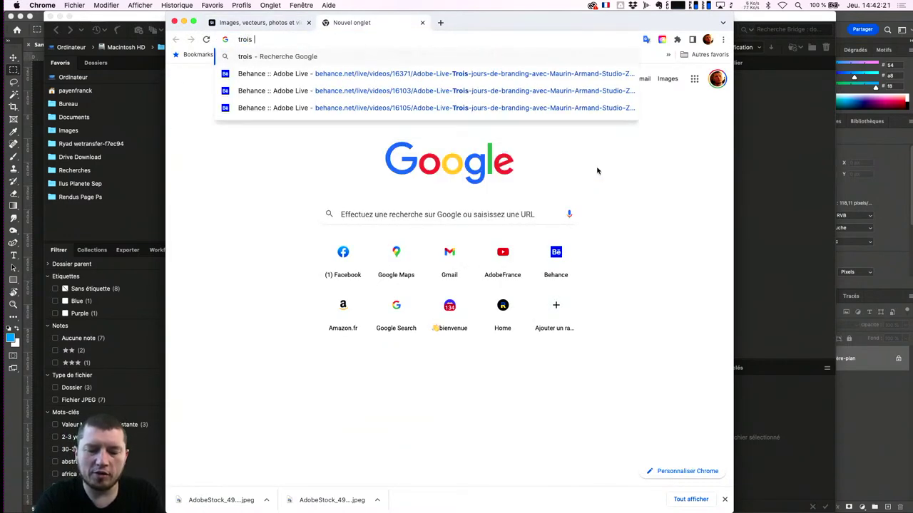
{"action": "type", "text": " jours photosh"}
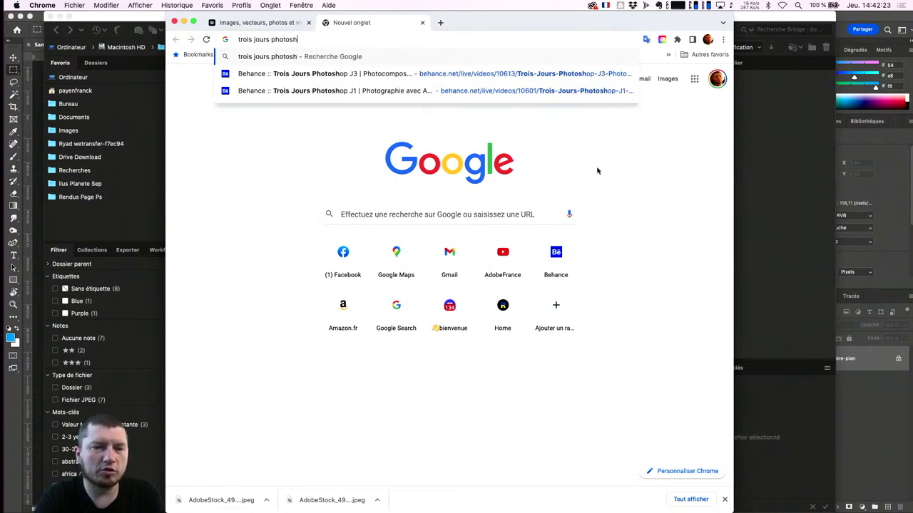
{"action": "type", "text": "op crea"}
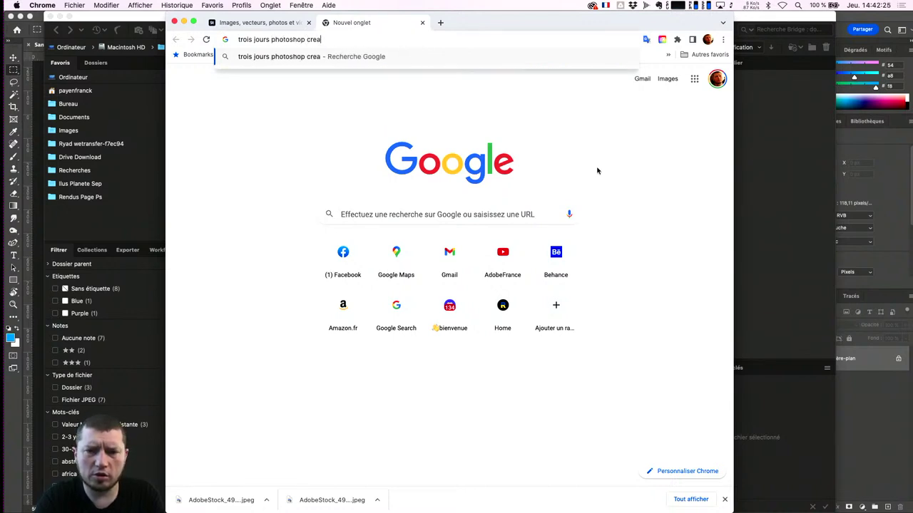
{"action": "type", "text": "tonautes"}
{"action": "key", "text": "Return"}
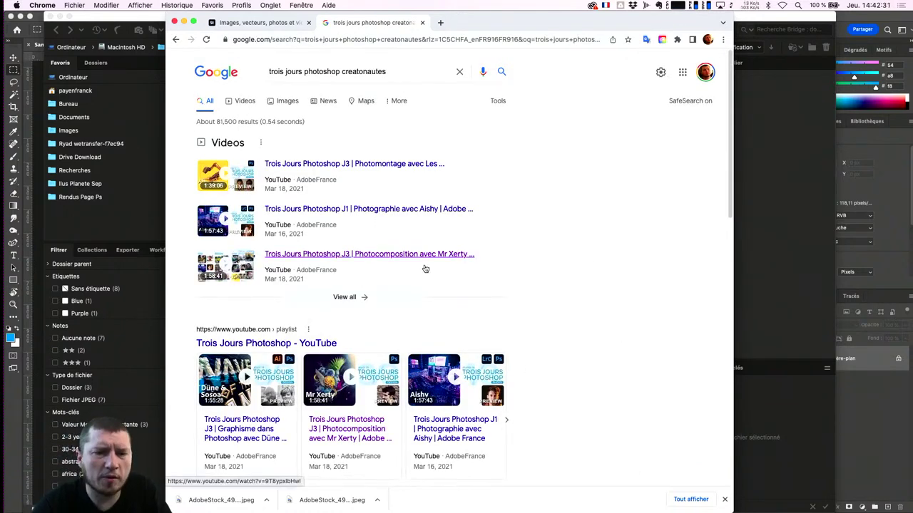
{"action": "mouse_move", "coordinate": [348, 165]}
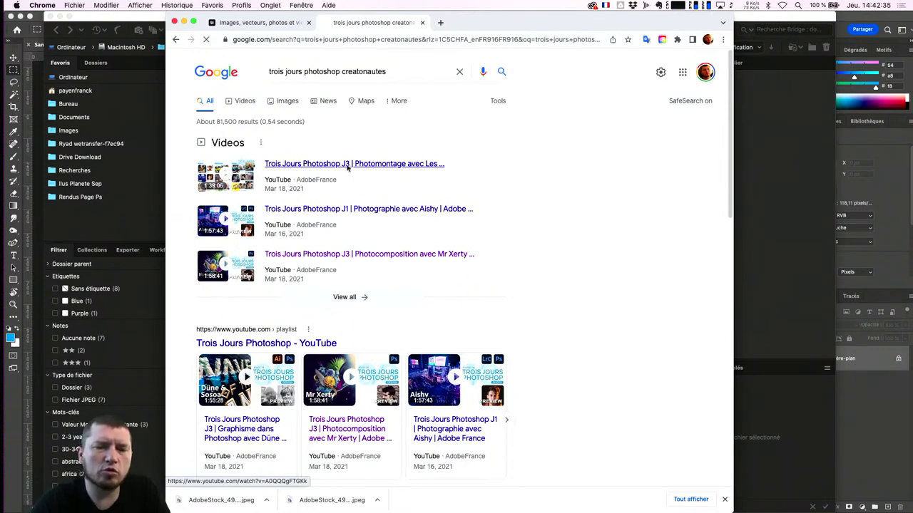
Step: Open the Trois Jours Photoshop J3 video, enlarge the player and jump ahead to 6:20
{"action": "left_click", "coordinate": [348, 167]}
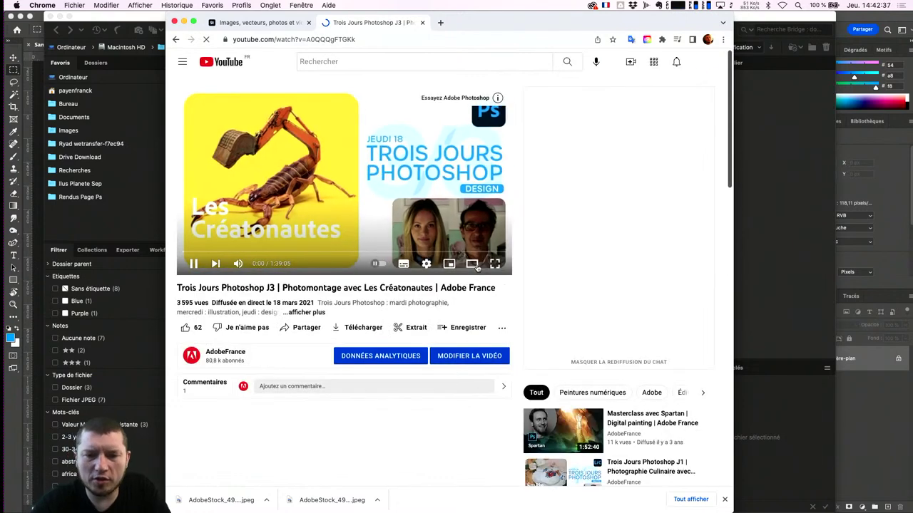
{"action": "left_click", "coordinate": [472, 265]}
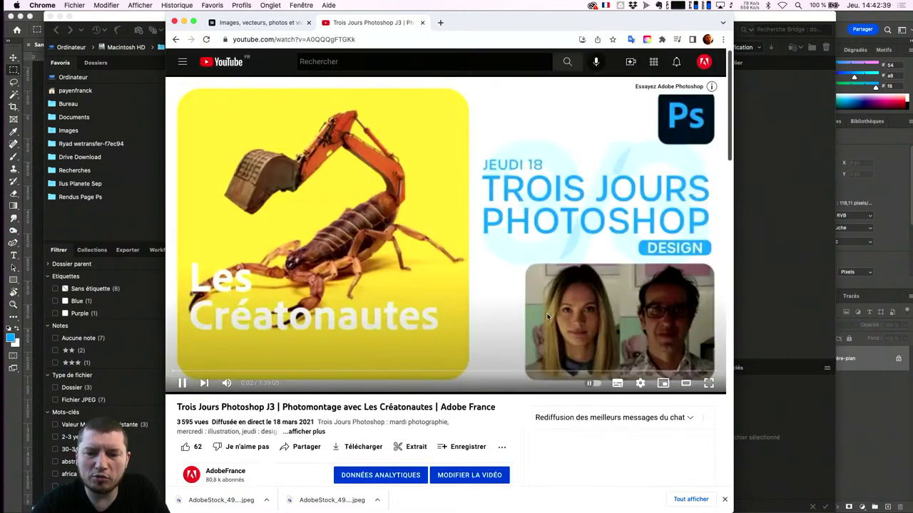
{"action": "mouse_move", "coordinate": [216, 371]}
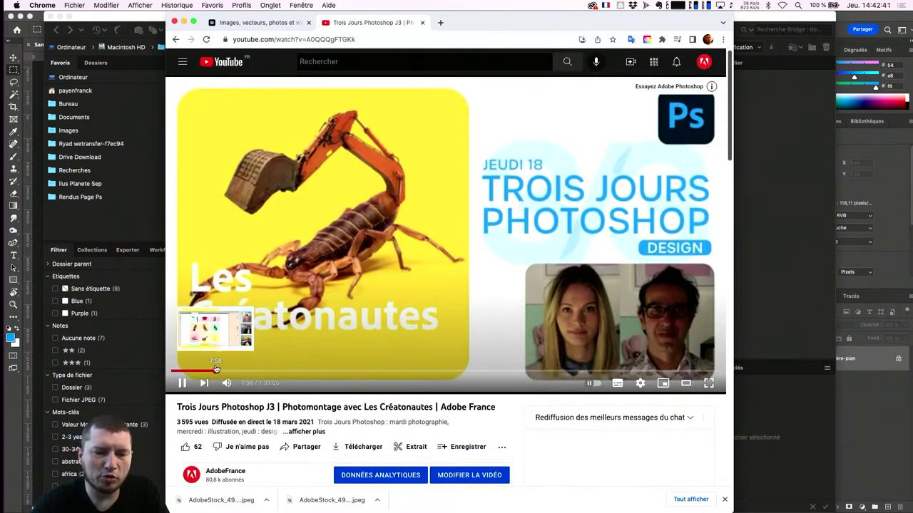
{"action": "left_click", "coordinate": [196, 371]}
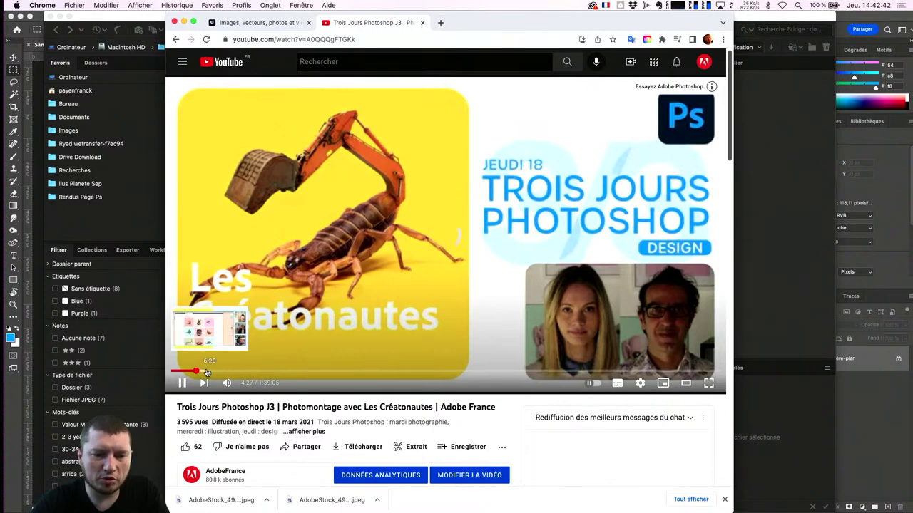
{"action": "left_click", "coordinate": [207, 372]}
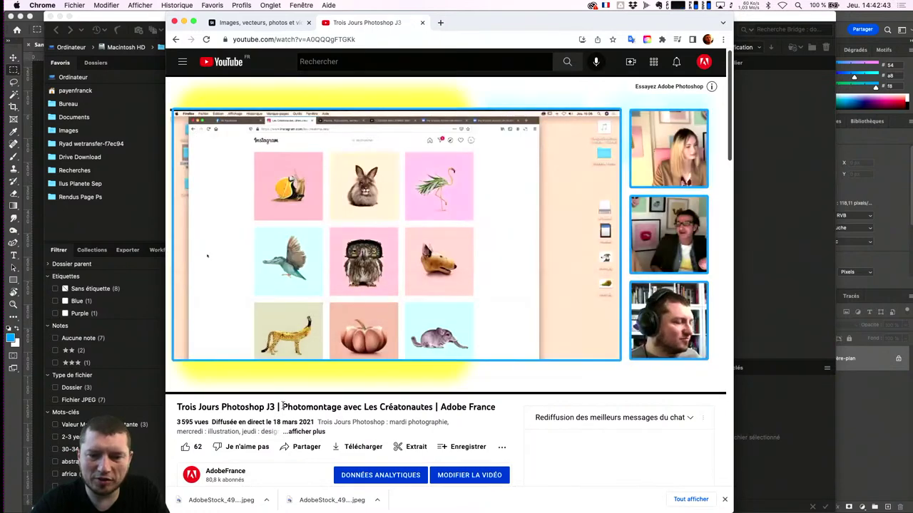
Step: Expand the full video description and open its behance.net/live link in a new tab
{"action": "scroll", "coordinate": [276, 414], "scroll_direction": "down", "scroll_amount": 1}
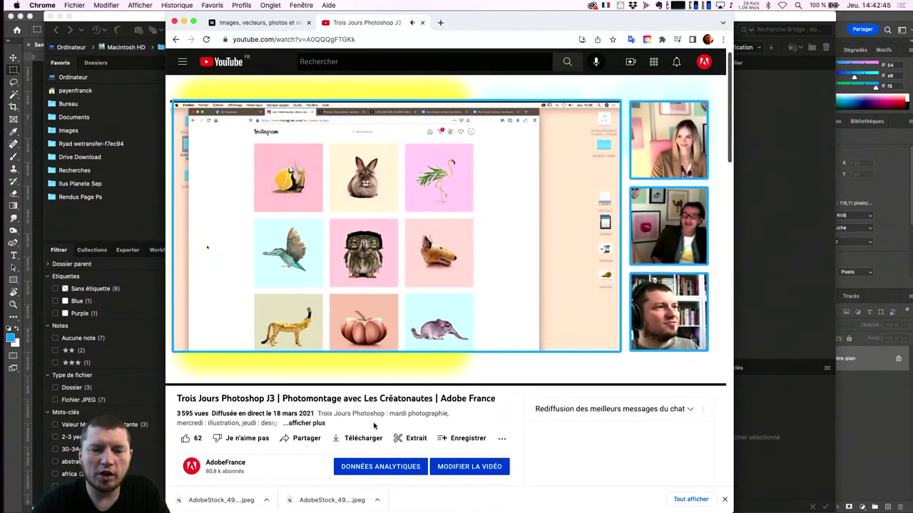
{"action": "left_click", "coordinate": [305, 423]}
{"action": "scroll", "coordinate": [351, 446], "scroll_direction": "down", "scroll_amount": 1}
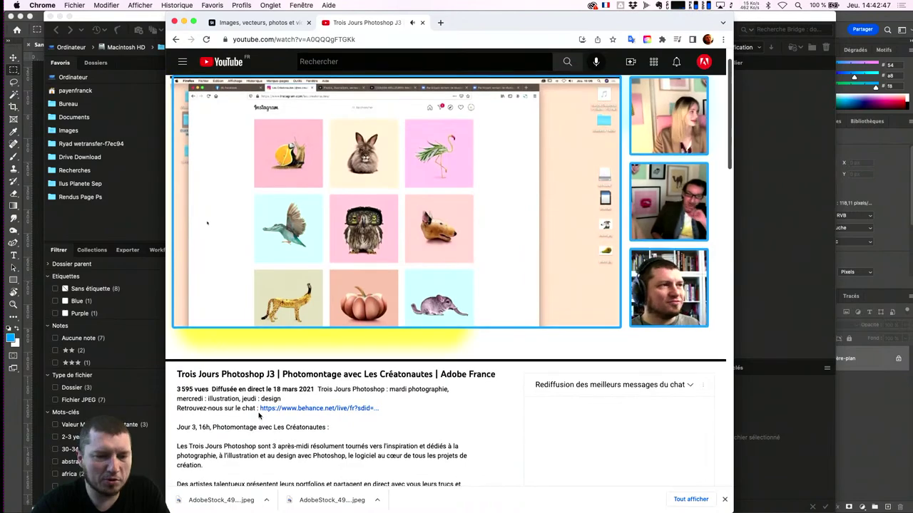
{"action": "scroll", "coordinate": [314, 438], "scroll_direction": "down", "scroll_amount": 2}
{"action": "scroll", "coordinate": [297, 432], "scroll_direction": "down", "scroll_amount": 3}
{"action": "scroll", "coordinate": [295, 413], "scroll_direction": "down", "scroll_amount": 3}
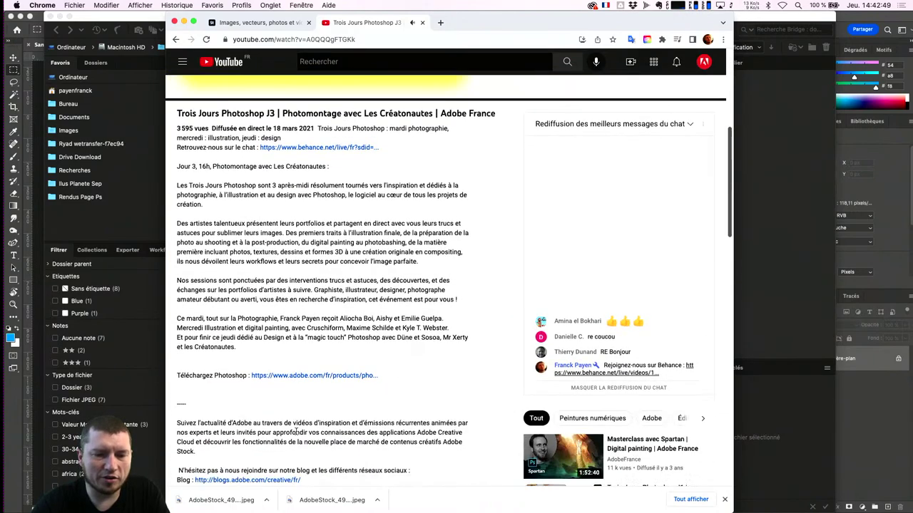
{"action": "scroll", "coordinate": [292, 370], "scroll_direction": "down", "scroll_amount": 1}
{"action": "scroll", "coordinate": [289, 321], "scroll_direction": "down", "scroll_amount": 3}
{"action": "scroll", "coordinate": [286, 291], "scroll_direction": "down", "scroll_amount": 1}
{"action": "scroll", "coordinate": [285, 291], "scroll_direction": "up", "scroll_amount": 1}
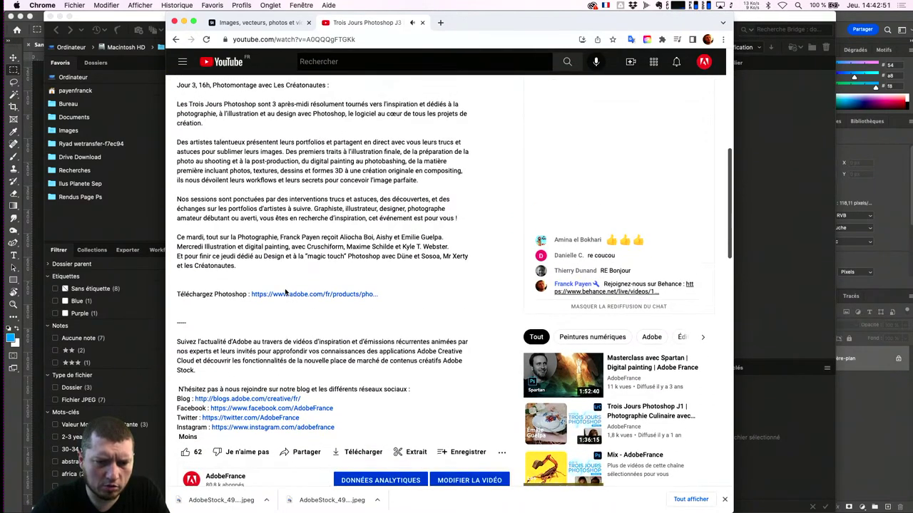
{"action": "scroll", "coordinate": [285, 290], "scroll_direction": "up", "scroll_amount": 2}
{"action": "scroll", "coordinate": [286, 289], "scroll_direction": "up", "scroll_amount": 2}
{"action": "scroll", "coordinate": [285, 289], "scroll_direction": "up", "scroll_amount": 2}
{"action": "scroll", "coordinate": [285, 289], "scroll_direction": "up", "scroll_amount": 1}
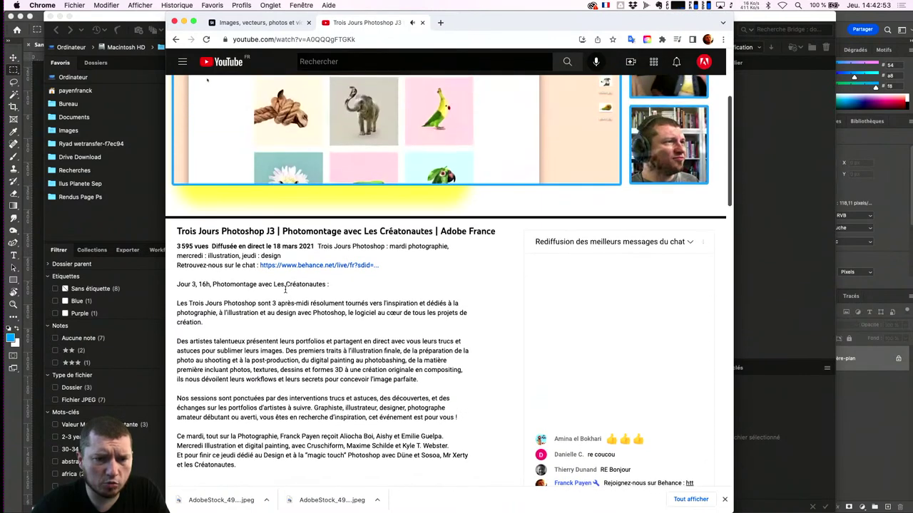
{"action": "scroll", "coordinate": [285, 289], "scroll_direction": "up", "scroll_amount": 1}
{"action": "scroll", "coordinate": [249, 278], "scroll_direction": "up", "scroll_amount": 3}
{"action": "scroll", "coordinate": [214, 263], "scroll_direction": "up", "scroll_amount": 1}
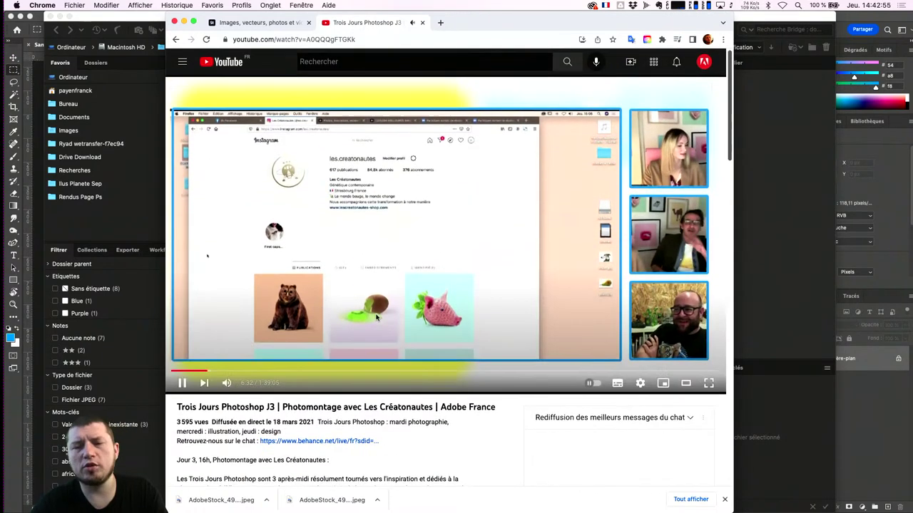
{"action": "left_click", "coordinate": [320, 441]}
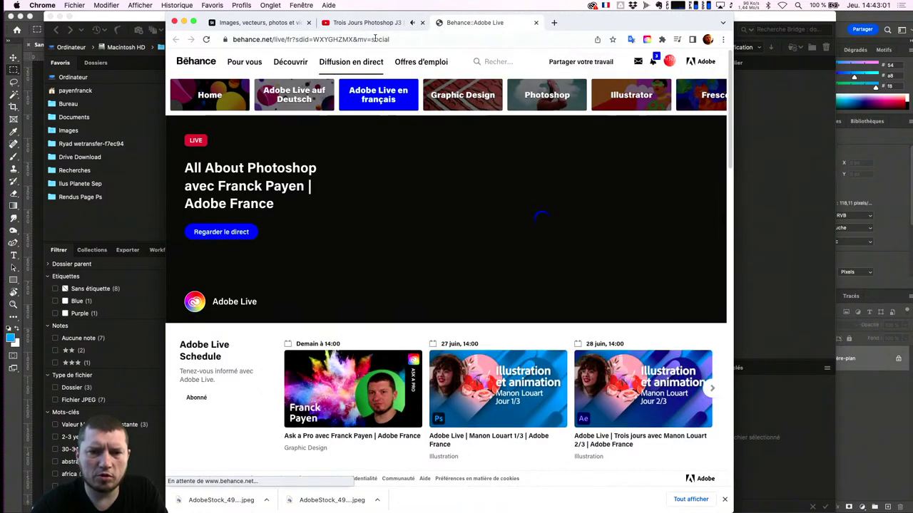
Step: Close the Behance live tab and open the Photomontage avec Les Créatonautes replay page
{"action": "key", "text": "super+w"}
{"action": "scroll", "coordinate": [403, 357], "scroll_direction": "down", "scroll_amount": 2}
{"action": "scroll", "coordinate": [404, 432], "scroll_direction": "down", "scroll_amount": 3}
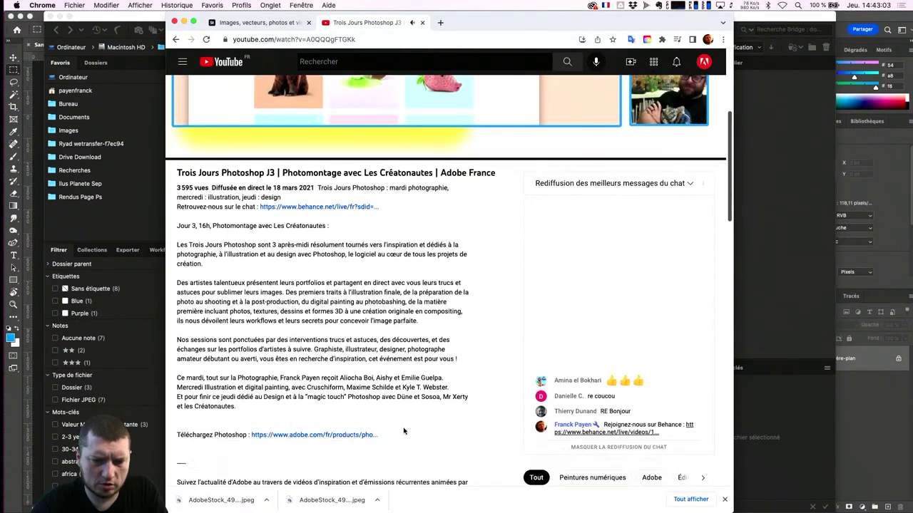
{"action": "scroll", "coordinate": [403, 431], "scroll_direction": "down", "scroll_amount": 1}
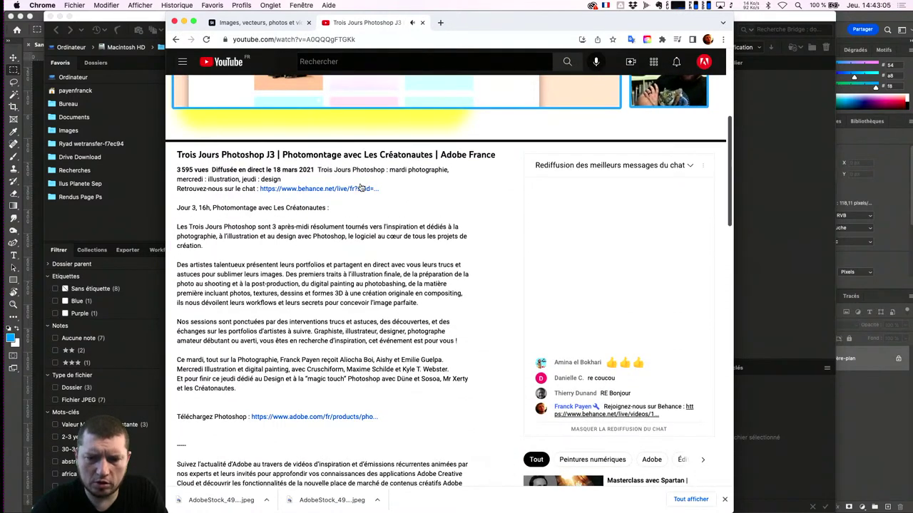
{"action": "left_click", "coordinate": [591, 413]}
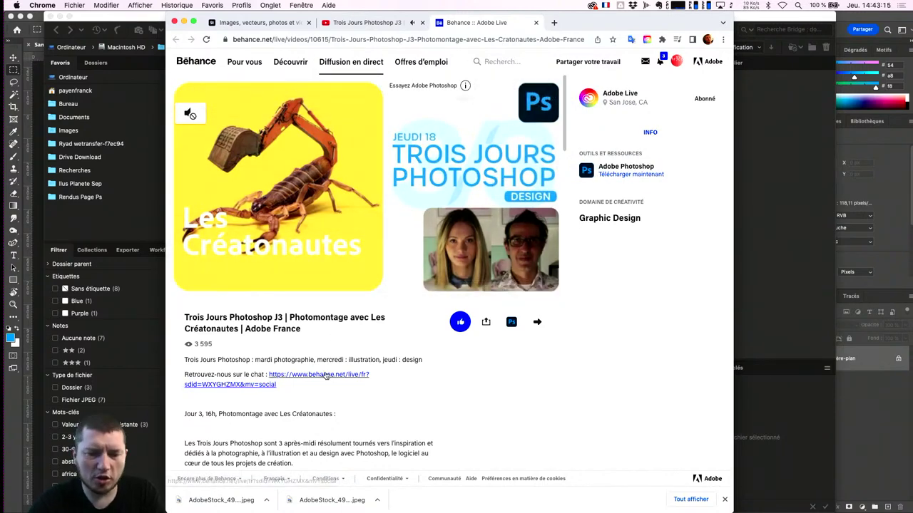
Step: Search Google for 'Créatonautes' in a new tab, using the word copied from the title
{"action": "double_click", "coordinate": [230, 329]}
{"action": "key", "text": "super+c"}
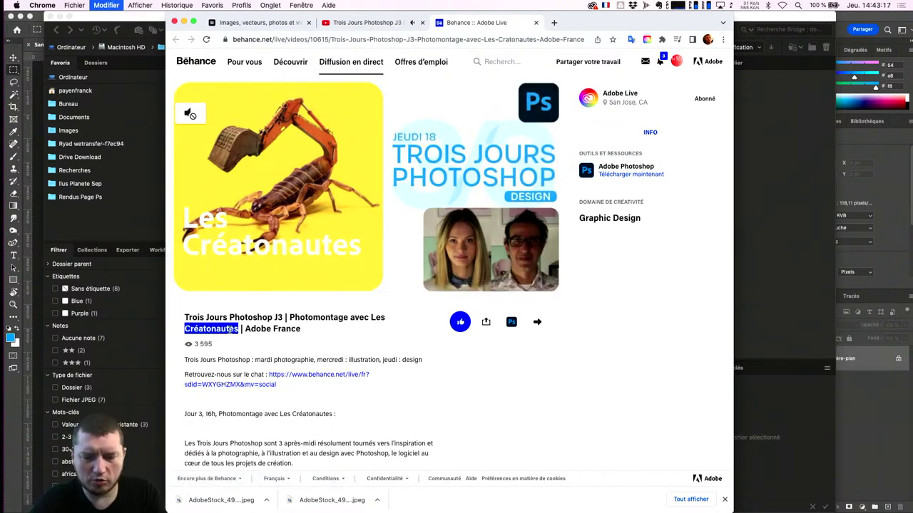
{"action": "key", "text": "super+t"}
{"action": "key", "text": "super+v"}
{"action": "key", "text": "Return"}
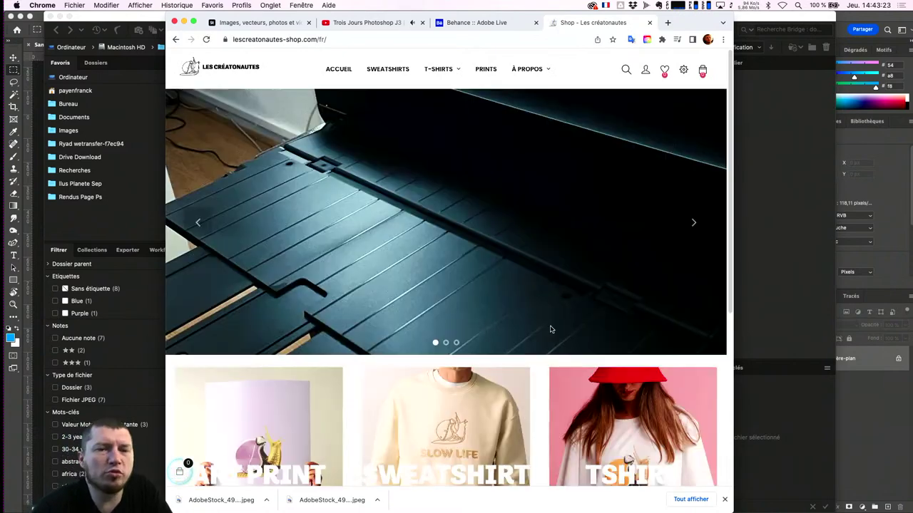
Step: Return to the shop home page and browse the full ART PRINT catalogue of 48 prints
{"action": "scroll", "coordinate": [551, 329], "scroll_direction": "down", "scroll_amount": 10}
{"action": "scroll", "coordinate": [550, 330], "scroll_direction": "up", "scroll_amount": 10}
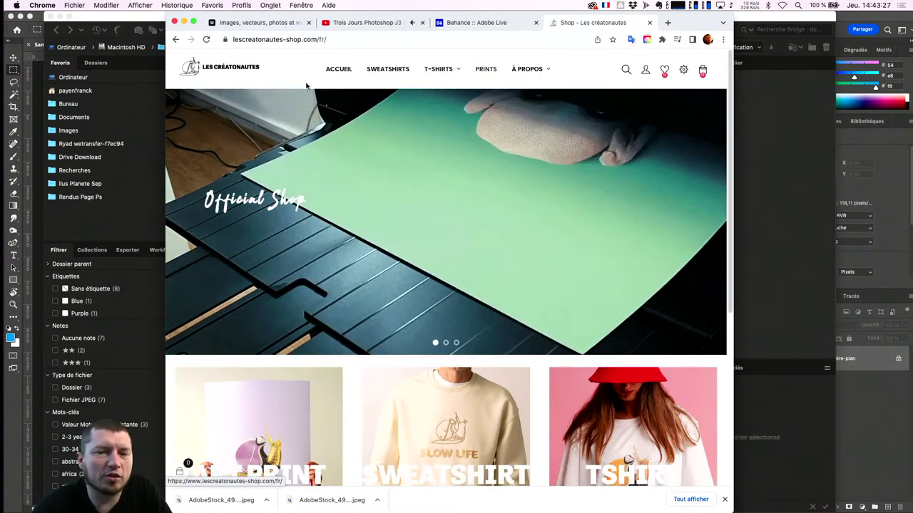
{"action": "left_click", "coordinate": [327, 70]}
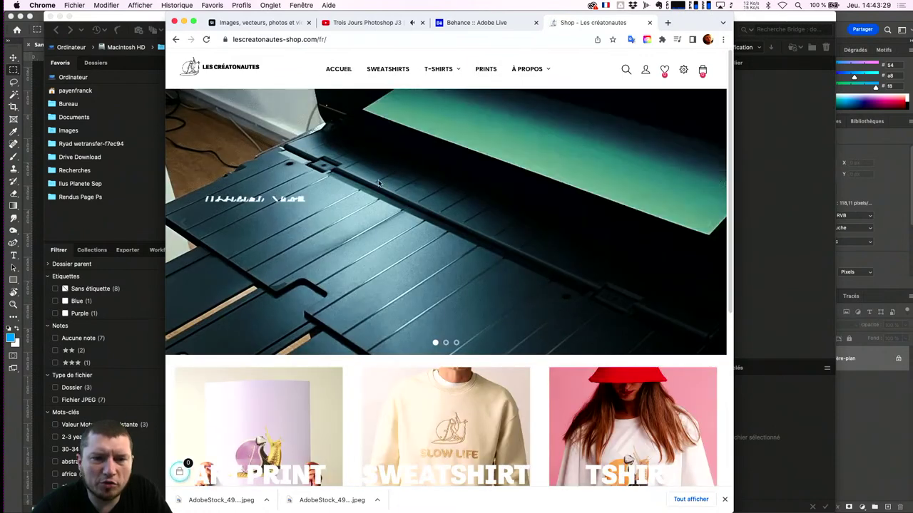
{"action": "scroll", "coordinate": [271, 122], "scroll_direction": "down", "scroll_amount": 10}
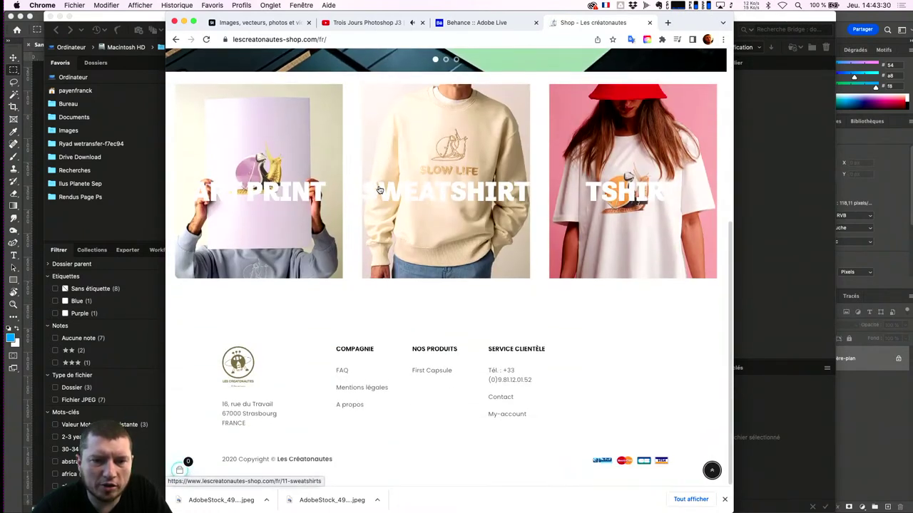
{"action": "left_click", "coordinate": [262, 144]}
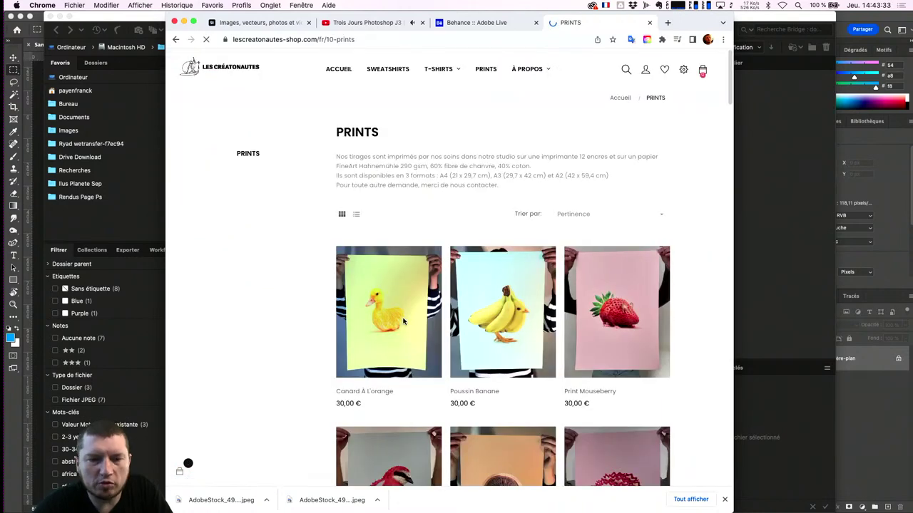
{"action": "mouse_move", "coordinate": [616, 312]}
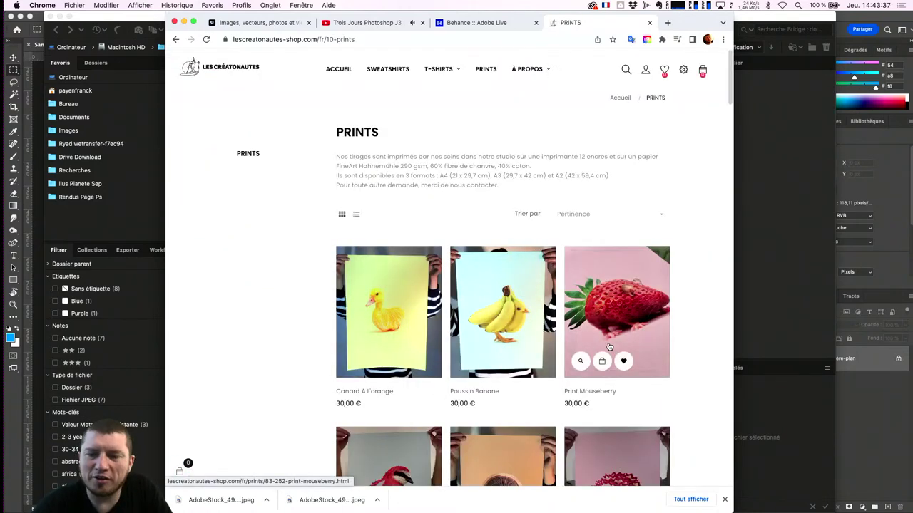
{"action": "scroll", "coordinate": [609, 346], "scroll_direction": "down", "scroll_amount": 1}
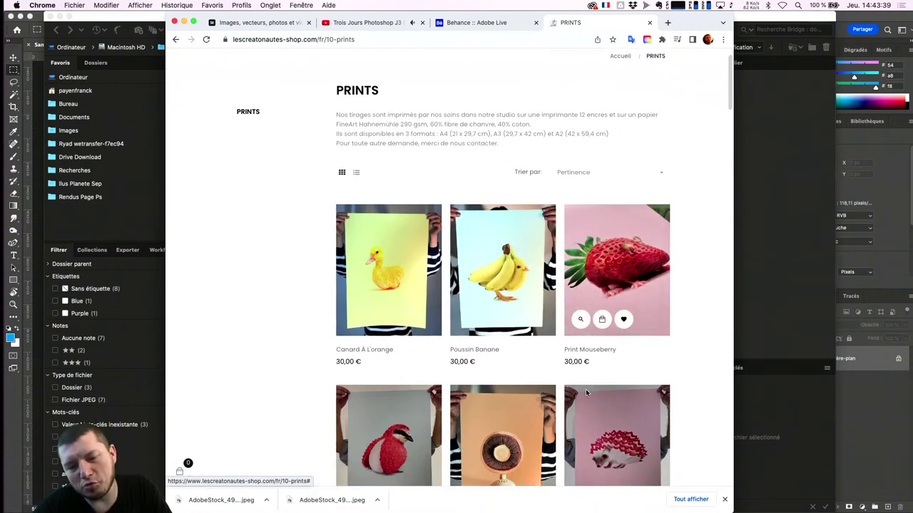
{"action": "scroll", "coordinate": [563, 371], "scroll_direction": "down", "scroll_amount": 5}
{"action": "scroll", "coordinate": [586, 394], "scroll_direction": "down", "scroll_amount": 5}
{"action": "scroll", "coordinate": [586, 393], "scroll_direction": "down", "scroll_amount": 3}
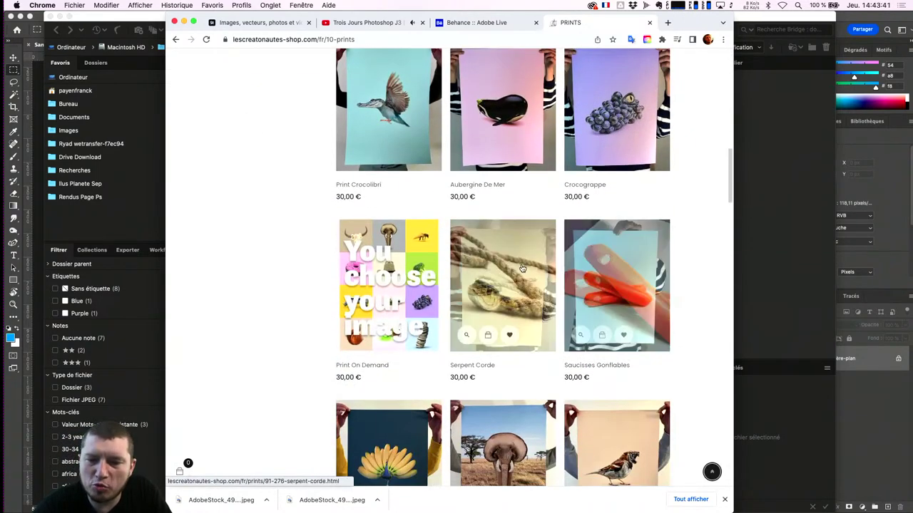
{"action": "scroll", "coordinate": [512, 372], "scroll_direction": "down", "scroll_amount": 6}
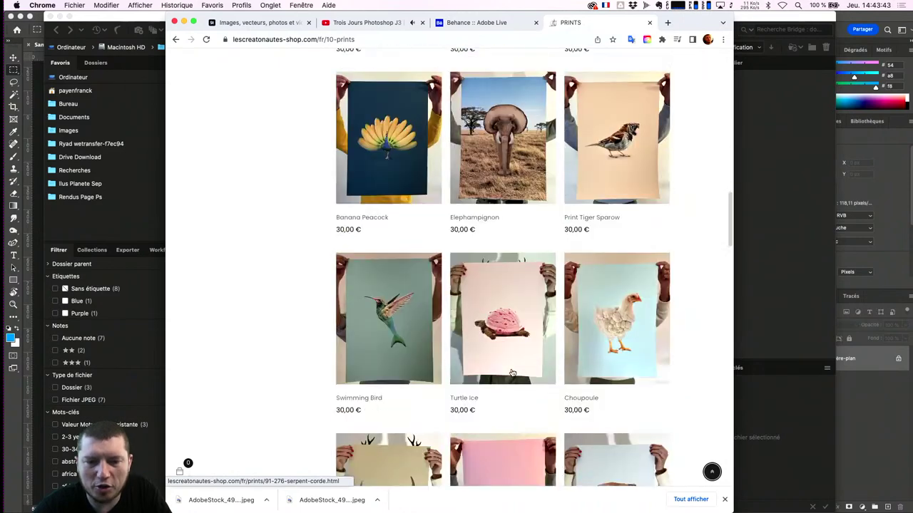
{"action": "scroll", "coordinate": [512, 372], "scroll_direction": "down", "scroll_amount": 3}
{"action": "scroll", "coordinate": [512, 372], "scroll_direction": "down", "scroll_amount": 3}
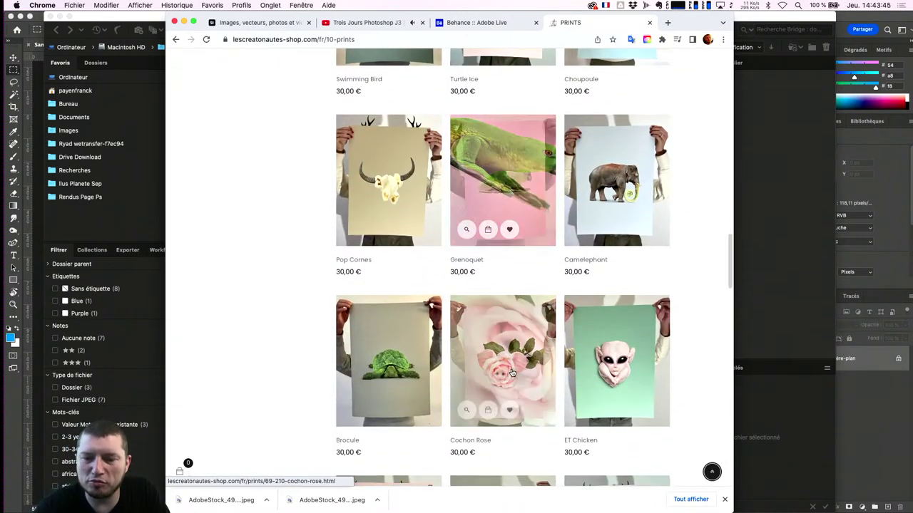
{"action": "scroll", "coordinate": [512, 372], "scroll_direction": "down", "scroll_amount": 5}
{"action": "scroll", "coordinate": [512, 372], "scroll_direction": "down", "scroll_amount": 8}
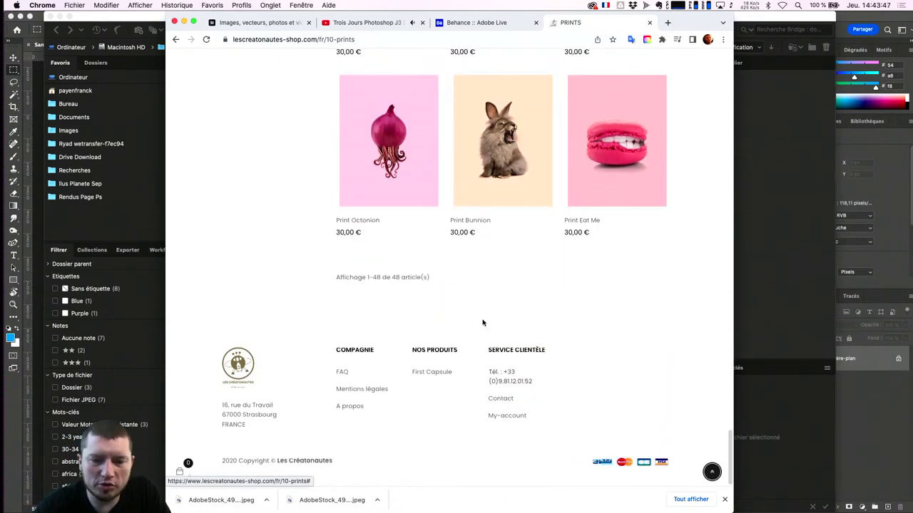
{"action": "scroll", "coordinate": [552, 286], "scroll_direction": "up", "scroll_amount": 3}
{"action": "scroll", "coordinate": [552, 285], "scroll_direction": "down", "scroll_amount": 3}
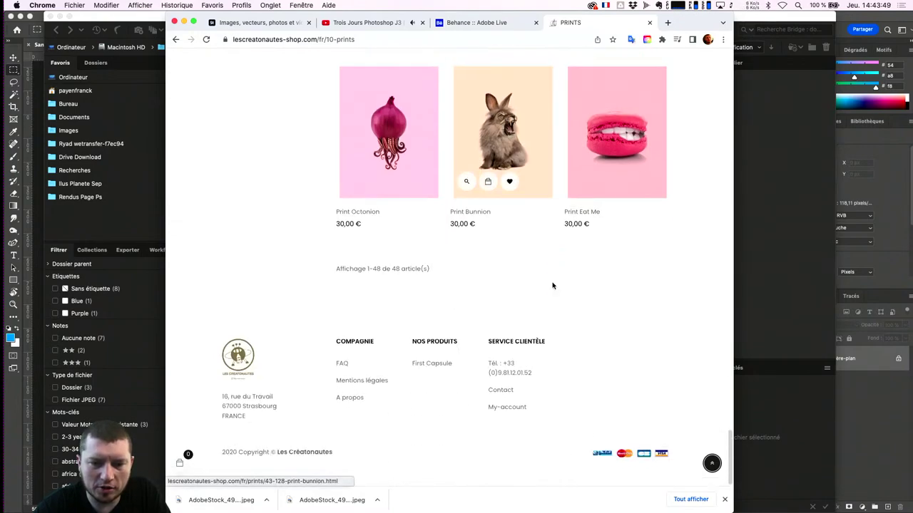
{"action": "scroll", "coordinate": [373, 302], "scroll_direction": "up", "scroll_amount": 20}
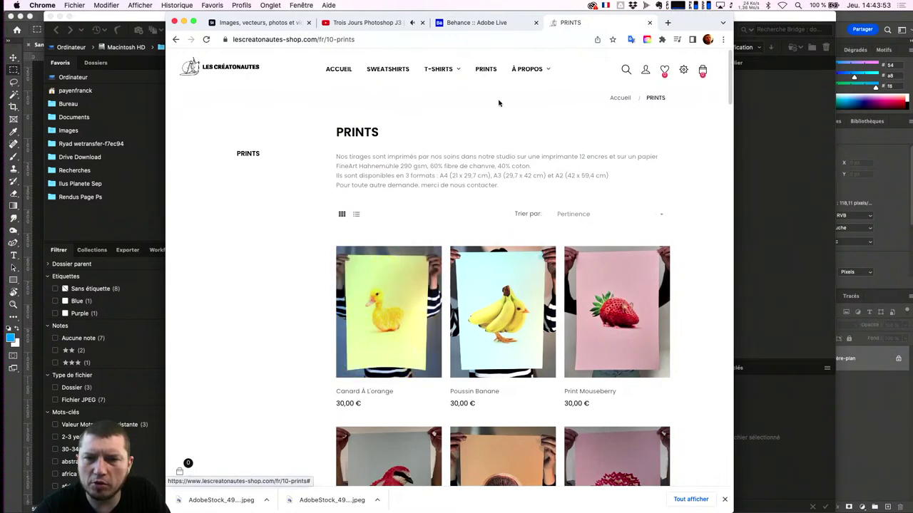
{"action": "mouse_move", "coordinate": [529, 69]}
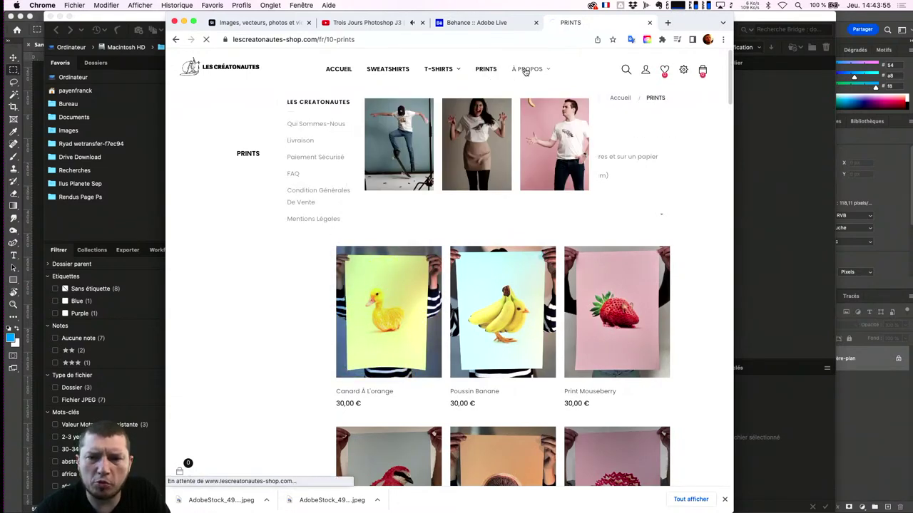
Step: Open the studio's À PROPOS page and read through it
{"action": "left_click", "coordinate": [526, 68]}
{"action": "scroll", "coordinate": [544, 234], "scroll_direction": "down", "scroll_amount": 1}
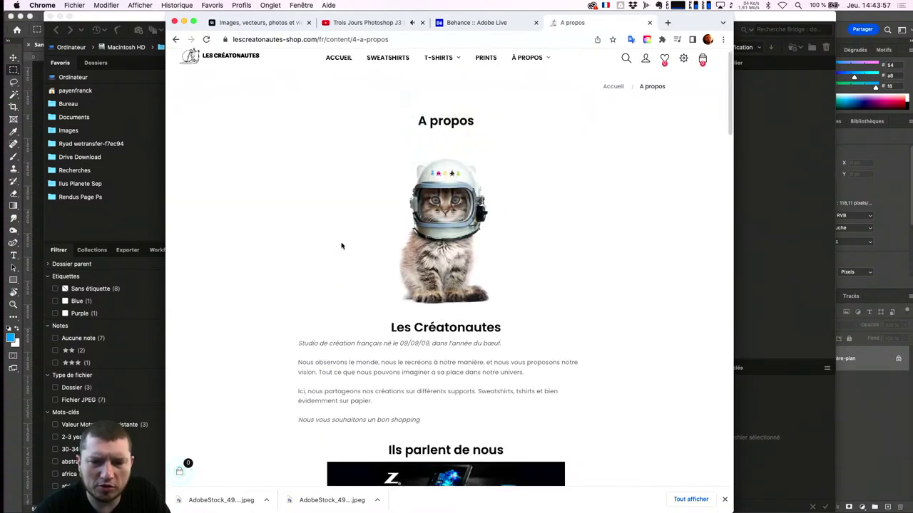
{"action": "scroll", "coordinate": [464, 219], "scroll_direction": "down", "scroll_amount": 2}
{"action": "scroll", "coordinate": [474, 239], "scroll_direction": "down", "scroll_amount": 10}
{"action": "scroll", "coordinate": [486, 259], "scroll_direction": "down", "scroll_amount": 1}
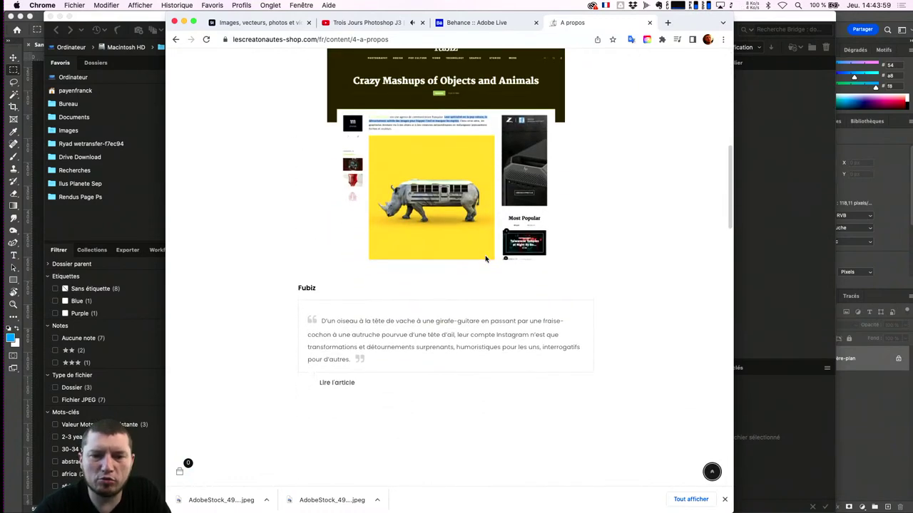
{"action": "scroll", "coordinate": [501, 297], "scroll_direction": "down", "scroll_amount": 2}
{"action": "scroll", "coordinate": [502, 297], "scroll_direction": "down", "scroll_amount": 1}
{"action": "scroll", "coordinate": [501, 296], "scroll_direction": "down", "scroll_amount": 5}
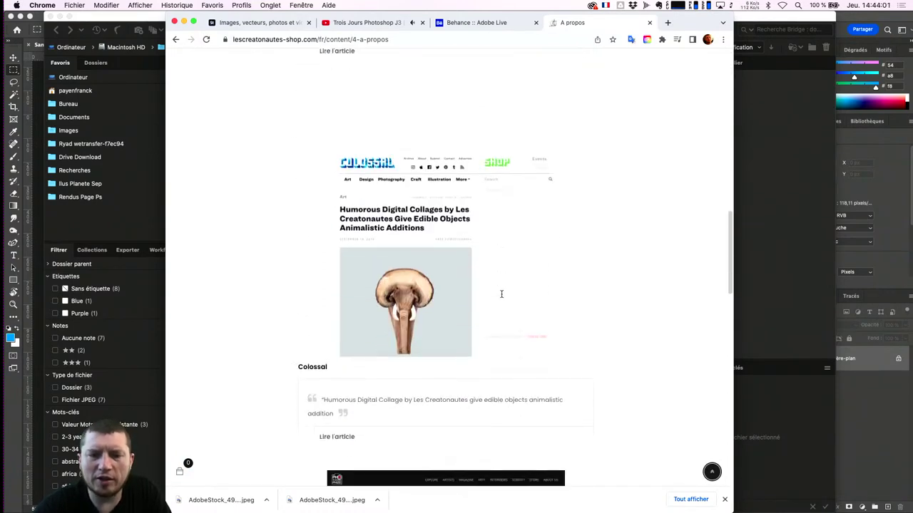
{"action": "scroll", "coordinate": [501, 297], "scroll_direction": "down", "scroll_amount": 5}
{"action": "scroll", "coordinate": [501, 296], "scroll_direction": "down", "scroll_amount": 1}
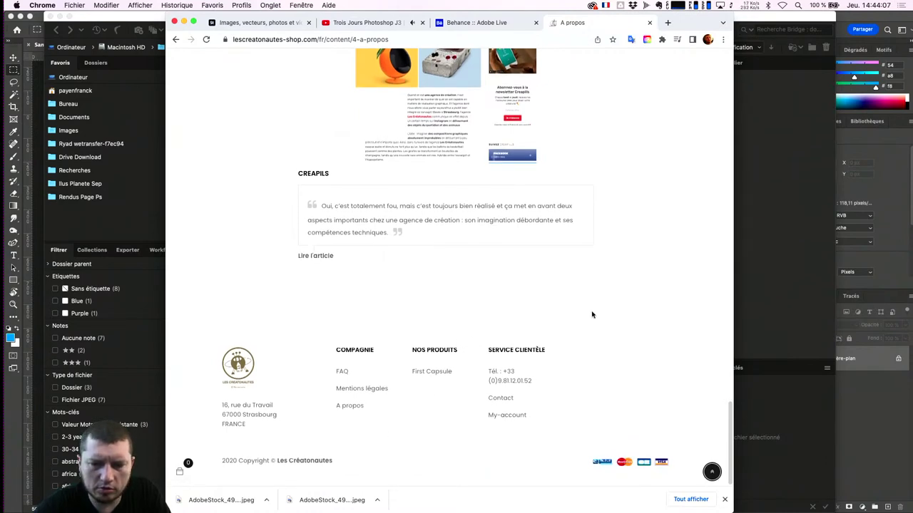
{"action": "scroll", "coordinate": [592, 314], "scroll_direction": "up", "scroll_amount": 10}
{"action": "scroll", "coordinate": [591, 312], "scroll_direction": "up", "scroll_amount": 5}
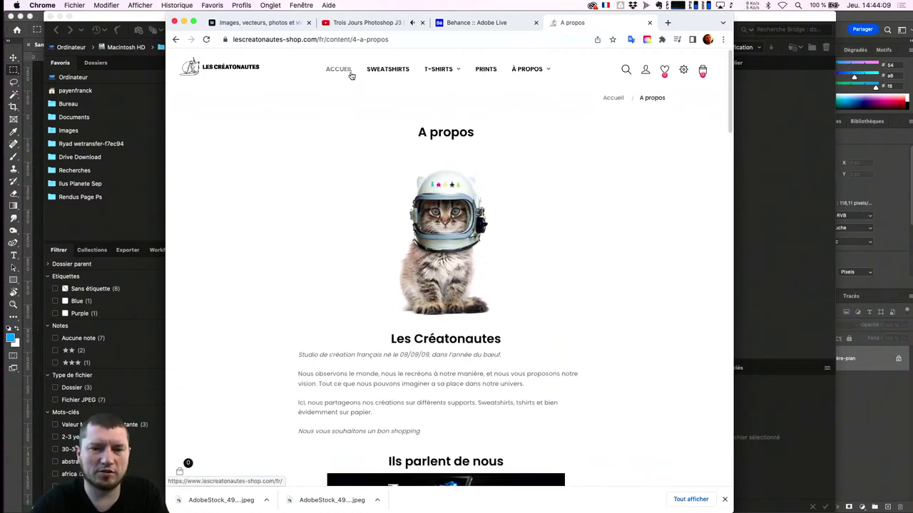
Step: Go to instagram.com in a new tab
{"action": "key", "text": "super+t"}
{"action": "type", "text": "ins"}
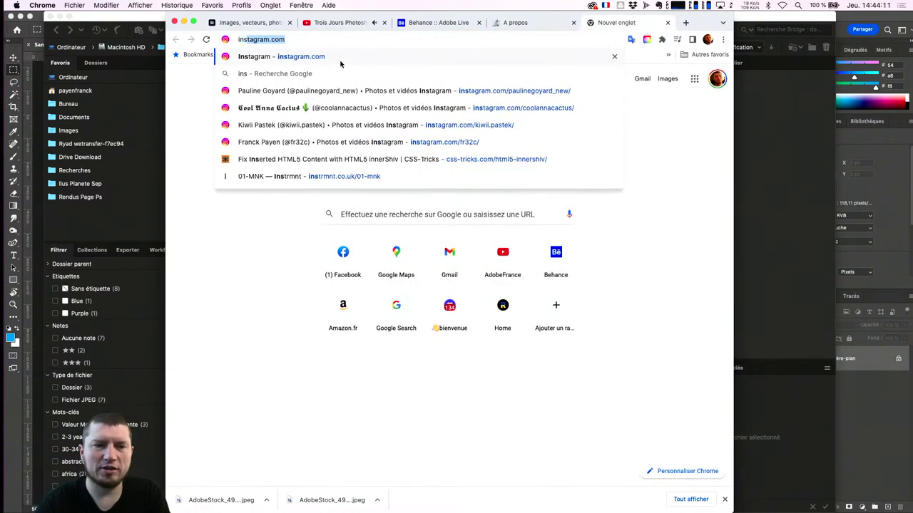
{"action": "type", "text": "tagram.com/les"}
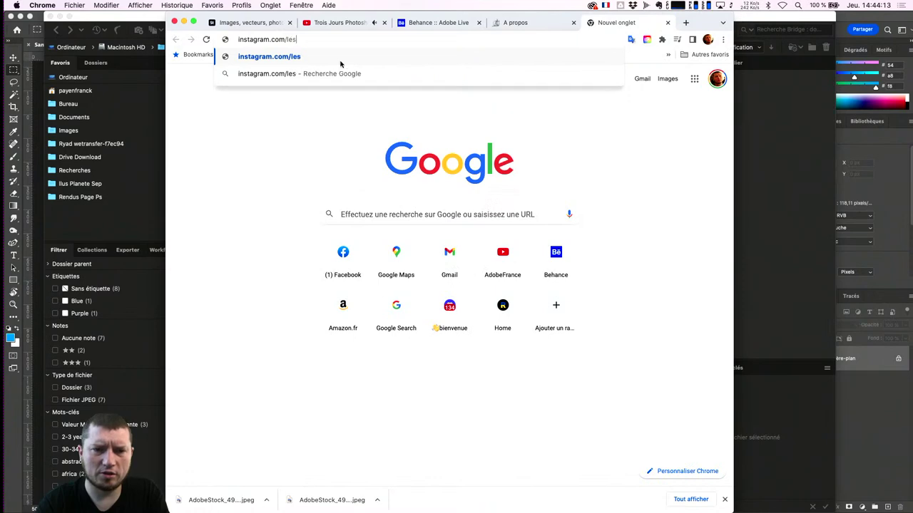
{"action": "key", "text": "BackSpace"}
{"action": "key", "text": "BackSpace"}
{"action": "key", "text": "BackSpace"}
{"action": "key", "text": "Return"}
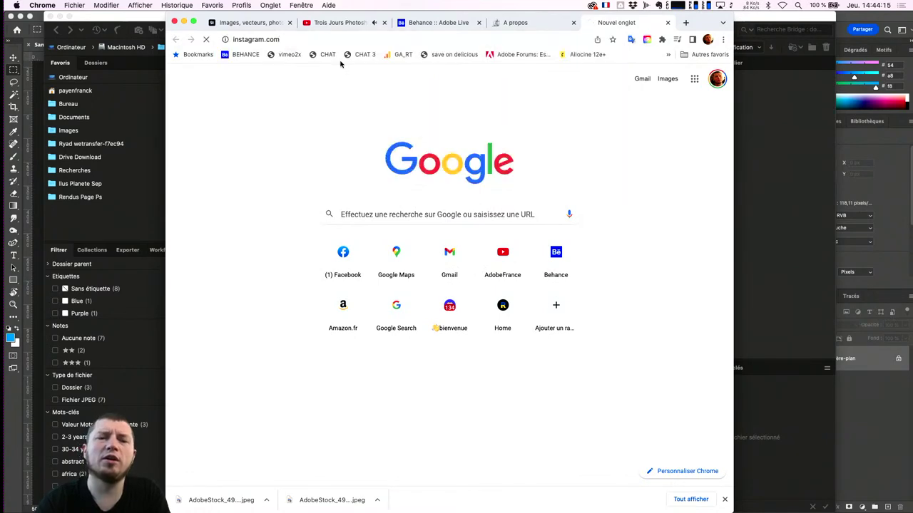
Step: Search Instagram for 'creatonau' and browse the les.creatonautes profile grid
{"action": "left_click", "coordinate": [425, 65]}
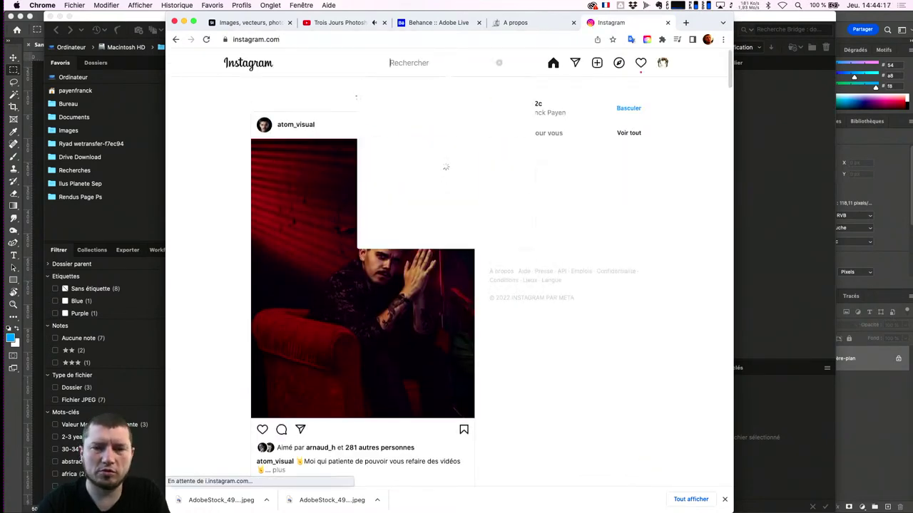
{"action": "type", "text": "creatoa"}
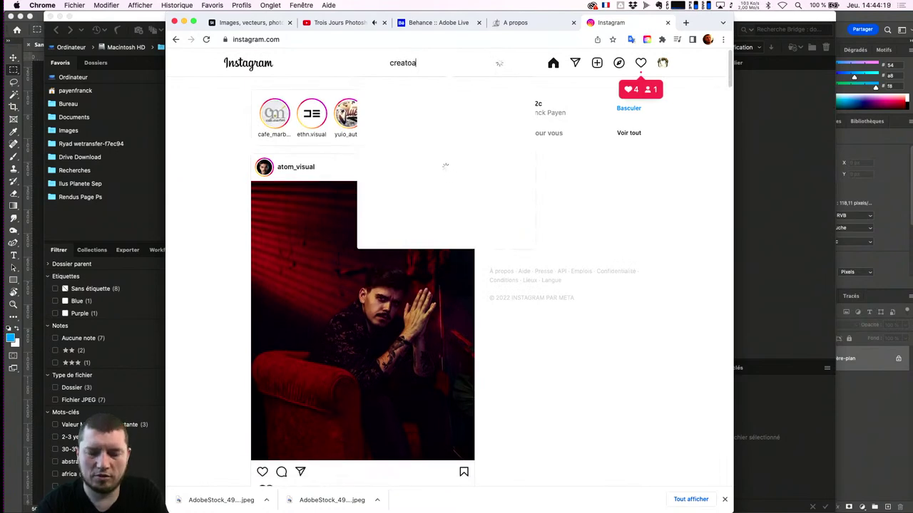
{"action": "key", "text": "BackSpace"}
{"action": "type", "text": "nautes"}
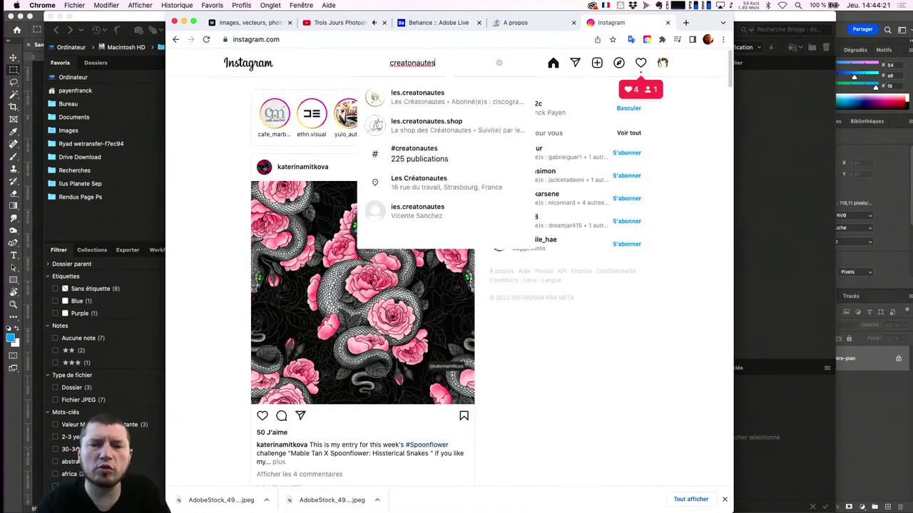
{"action": "left_click", "coordinate": [417, 93]}
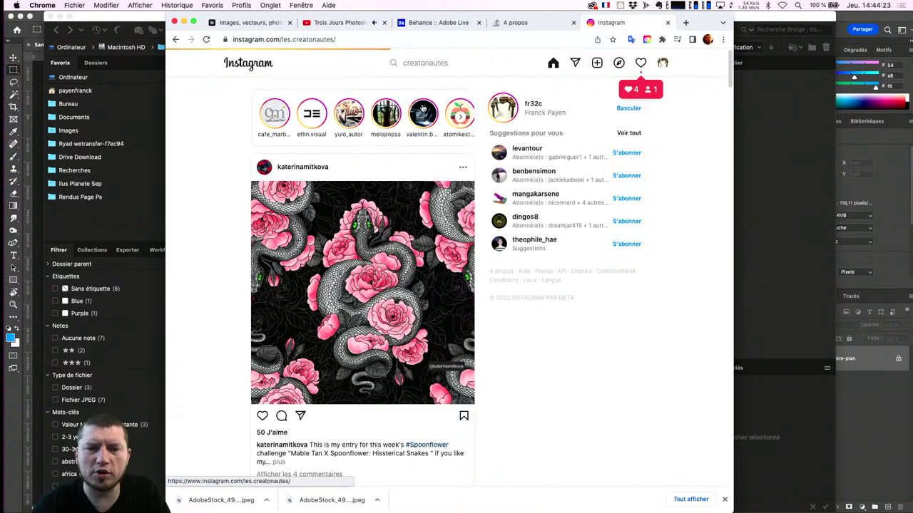
{"action": "scroll", "coordinate": [576, 303], "scroll_direction": "down", "scroll_amount": 5}
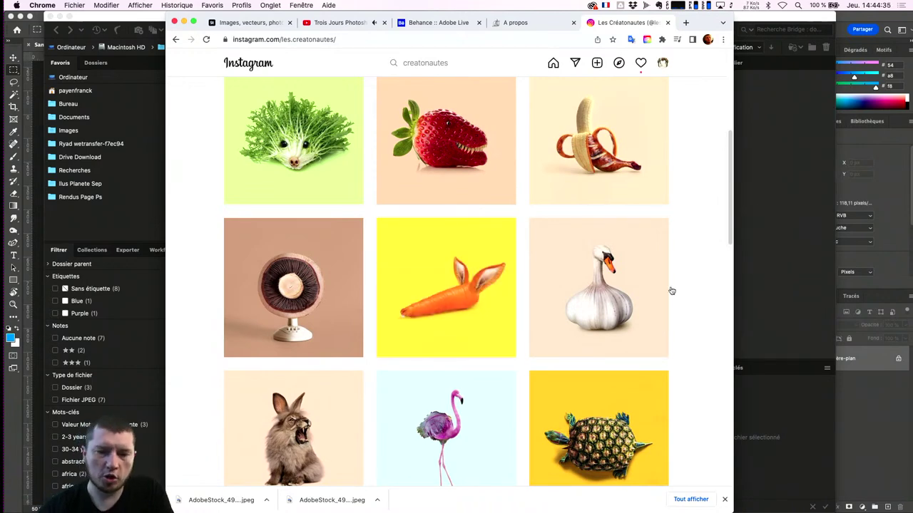
{"action": "key", "text": "super+Tab"}
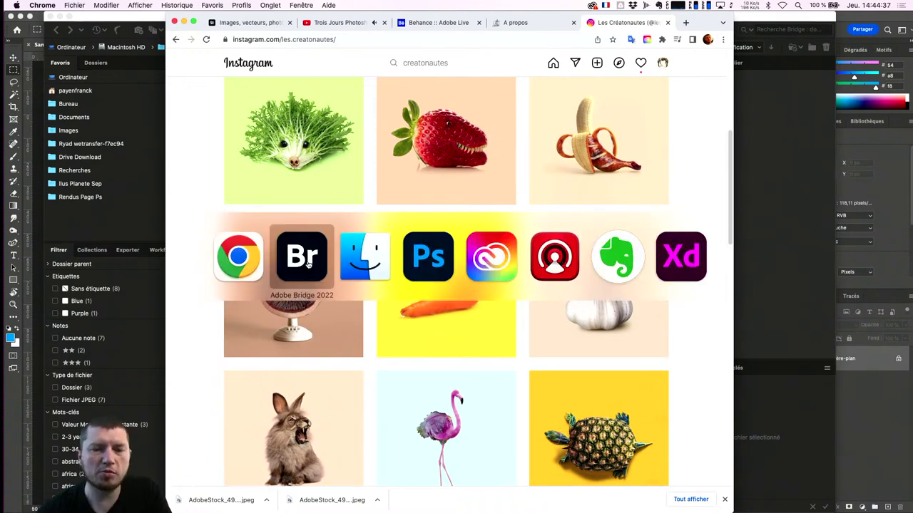
Step: Try importing the anteater, red finch and beach photos into Photoshop, dismissing the single-file warning
{"action": "left_click", "coordinate": [301, 257]}
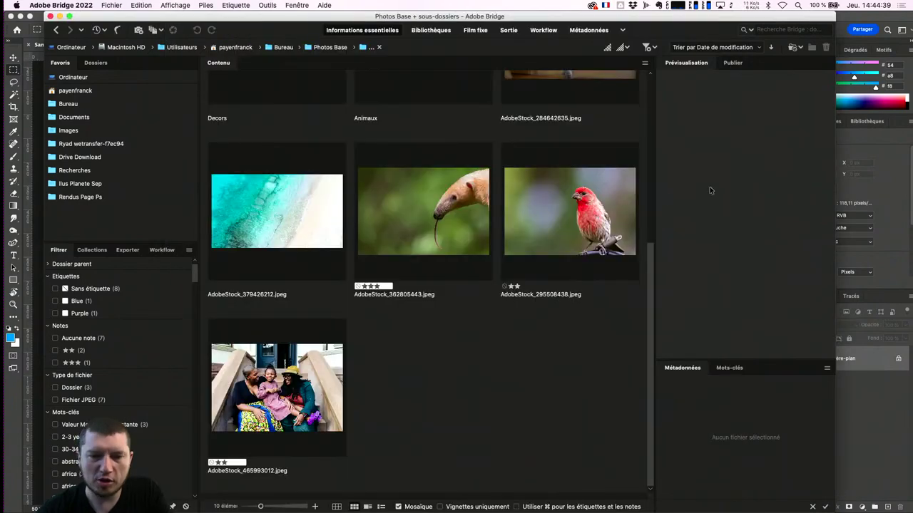
{"action": "scroll", "coordinate": [535, 278], "scroll_direction": "up", "scroll_amount": 5}
{"action": "scroll", "coordinate": [535, 275], "scroll_direction": "down", "scroll_amount": 3}
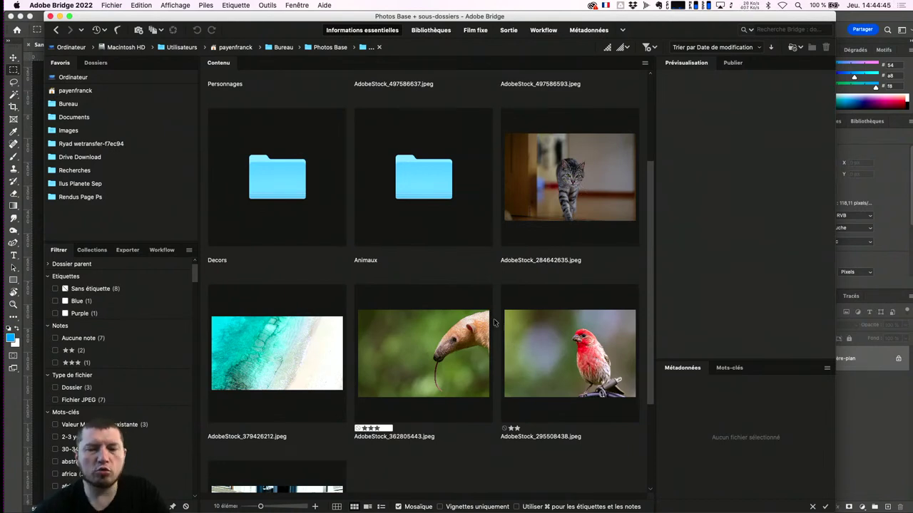
{"action": "left_click", "coordinate": [462, 348]}
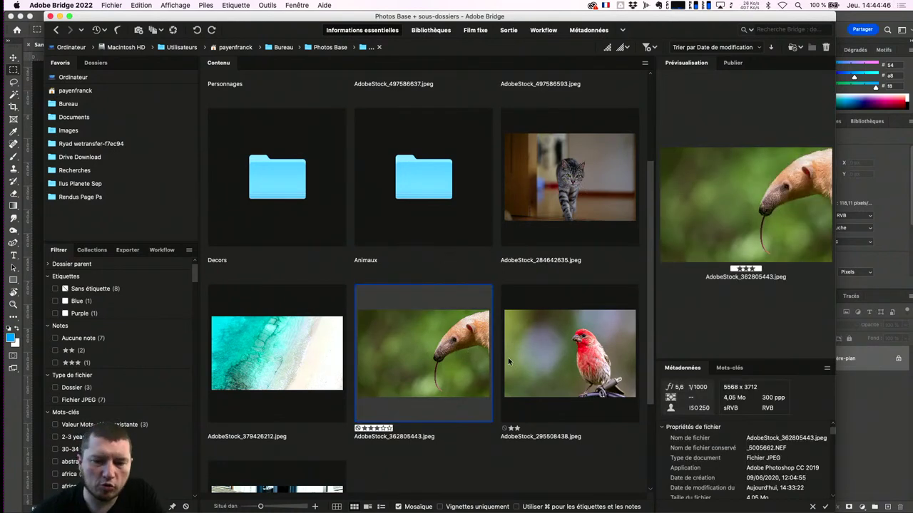
{"action": "left_click", "coordinate": [566, 362], "text": "shift"}
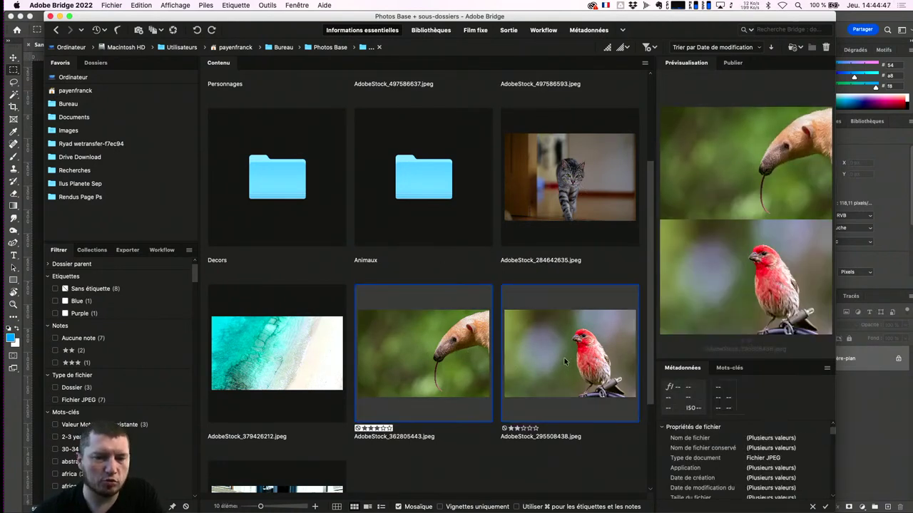
{"action": "left_click", "coordinate": [302, 349], "text": "shift"}
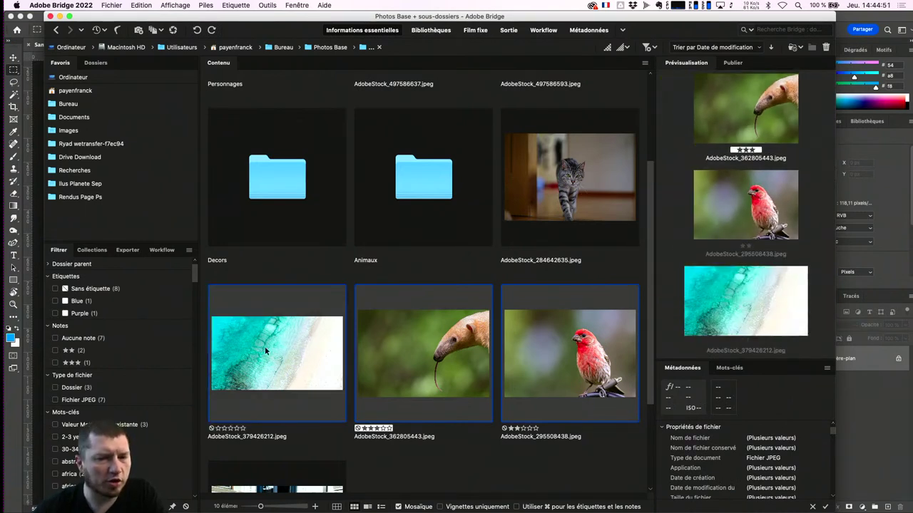
{"action": "right_click", "coordinate": [443, 335]}
{"action": "mouse_move", "coordinate": [499, 200]}
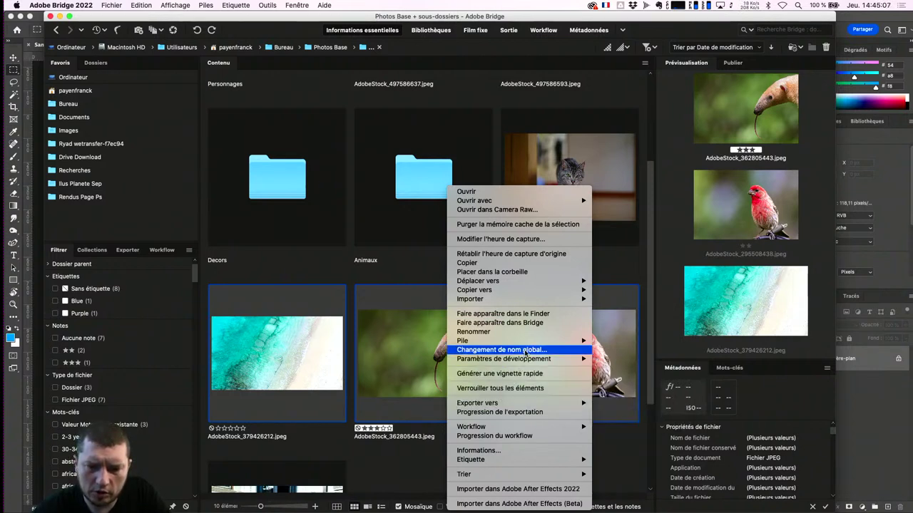
{"action": "mouse_move", "coordinate": [499, 299]}
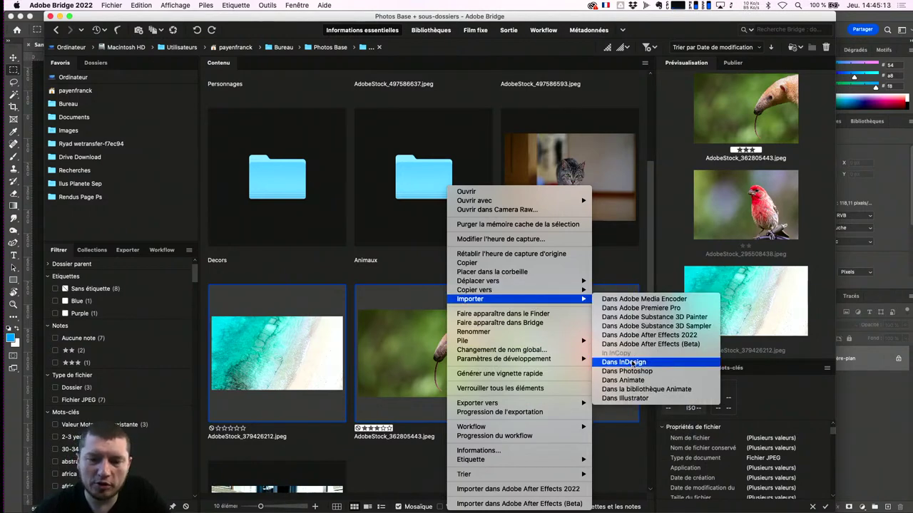
{"action": "left_click", "coordinate": [627, 371]}
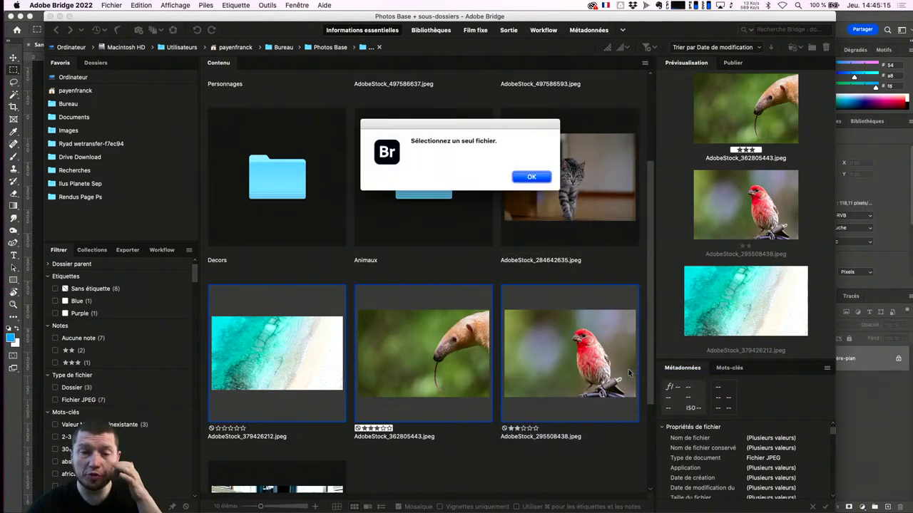
{"action": "left_click", "coordinate": [532, 177]}
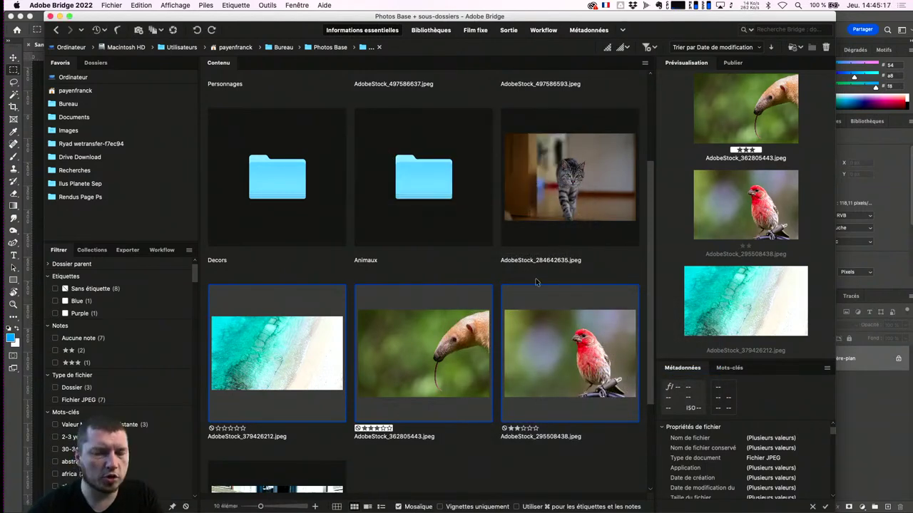
Step: Reselect the red finch, anteater and beach photos together
{"action": "left_click", "coordinate": [543, 458]}
{"action": "left_click", "coordinate": [515, 347]}
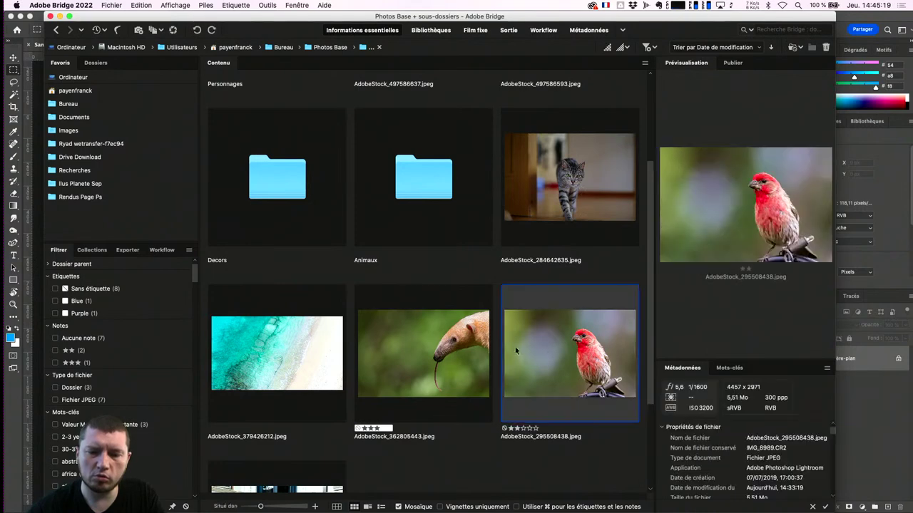
{"action": "left_click", "coordinate": [423, 349]}
{"action": "left_click", "coordinate": [291, 342]}
{"action": "left_click", "coordinate": [586, 360]}
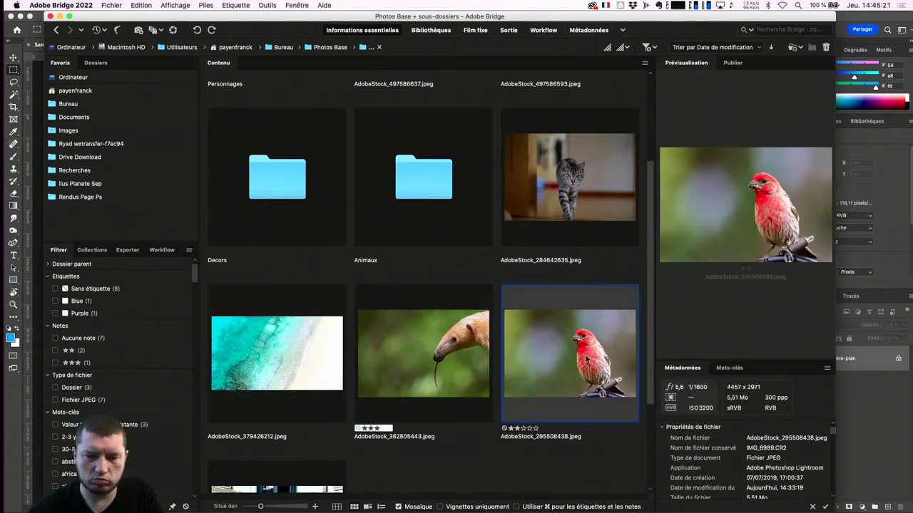
{"action": "left_click", "coordinate": [477, 349], "text": "super"}
{"action": "left_click", "coordinate": [257, 332], "text": "super"}
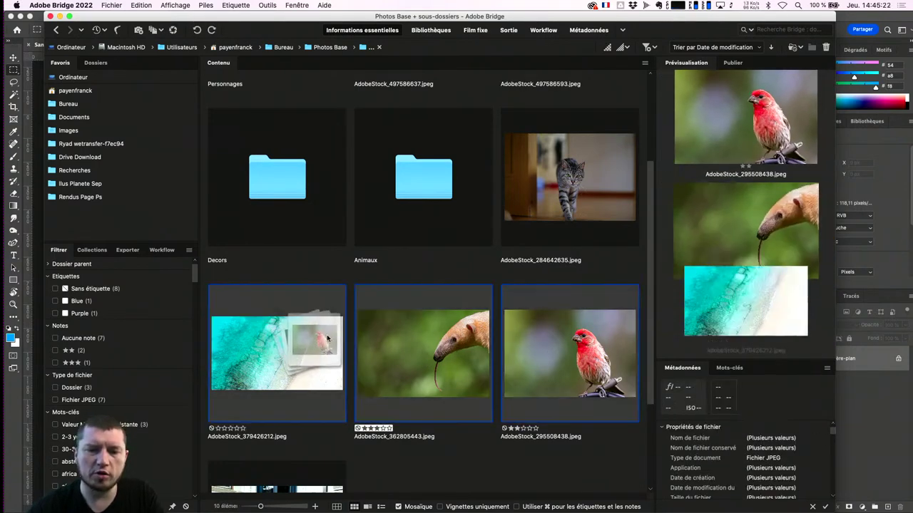
Step: Open the three selected photos with Ouvrir avec > Adobe Photoshop 2022
{"action": "right_click", "coordinate": [465, 340]}
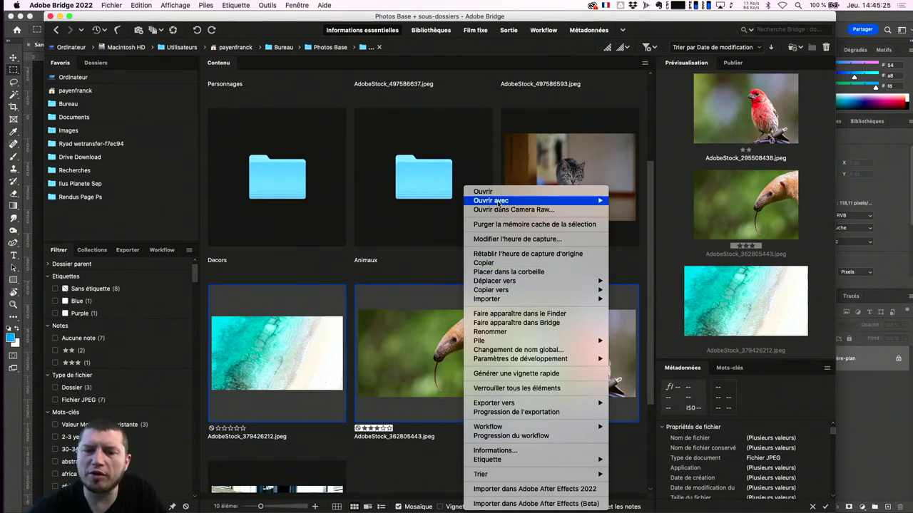
{"action": "mouse_move", "coordinate": [491, 201]}
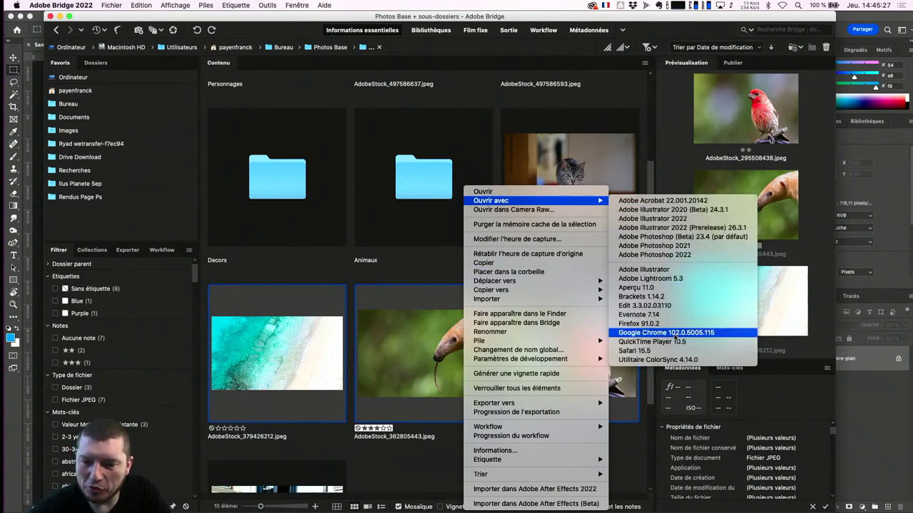
{"action": "left_click", "coordinate": [664, 256]}
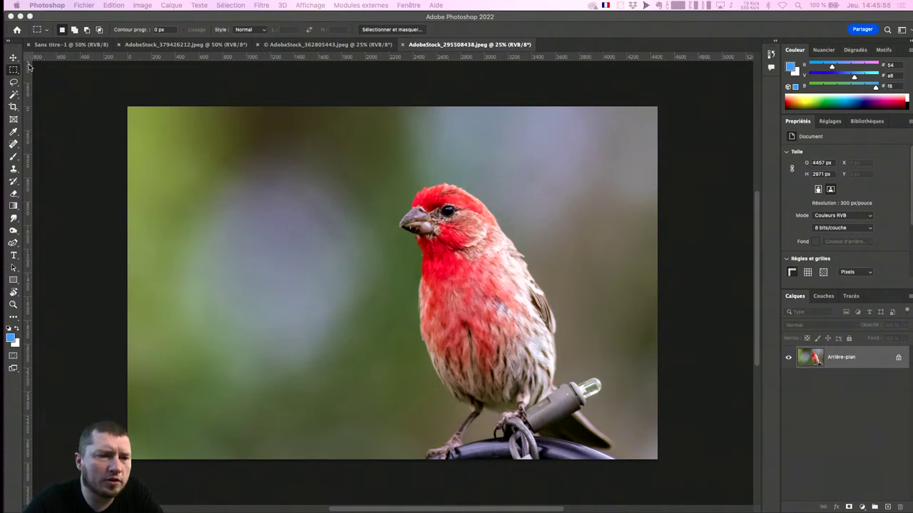
Step: Try the Lasso, Marquee and Magic Wand tools, then preview and exit Select and Mask
{"action": "left_click", "coordinate": [14, 83]}
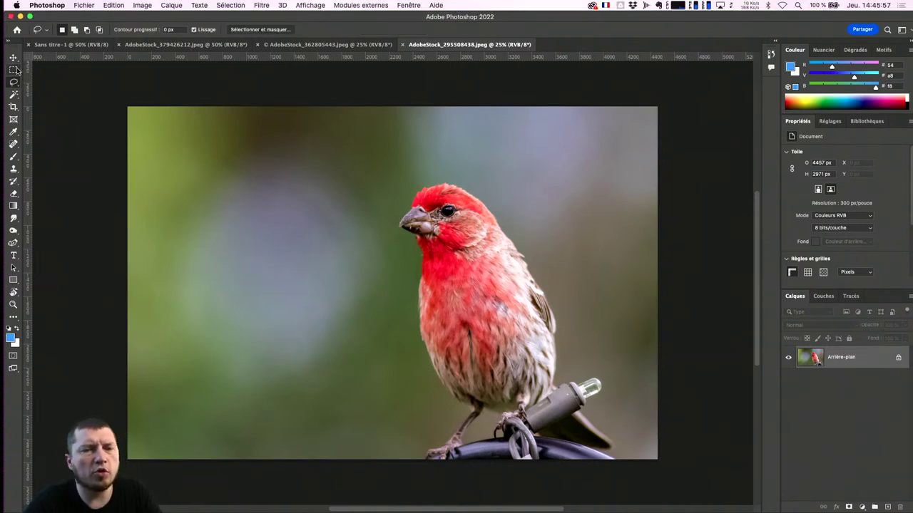
{"action": "left_click", "coordinate": [15, 70]}
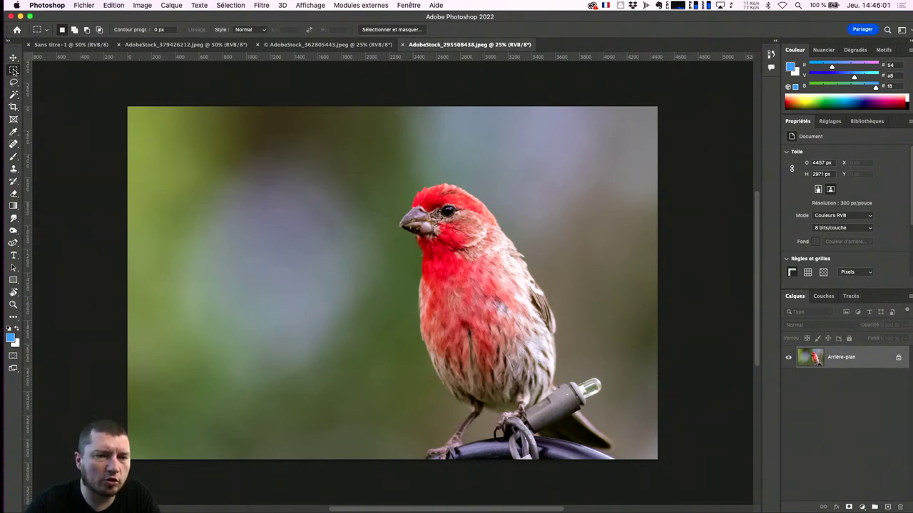
{"action": "left_click", "coordinate": [13, 95]}
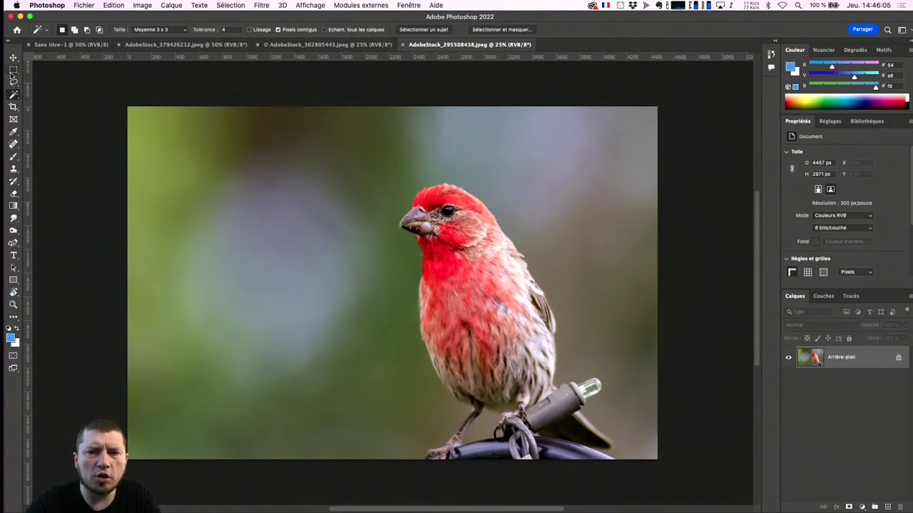
{"action": "left_click", "coordinate": [521, 30]}
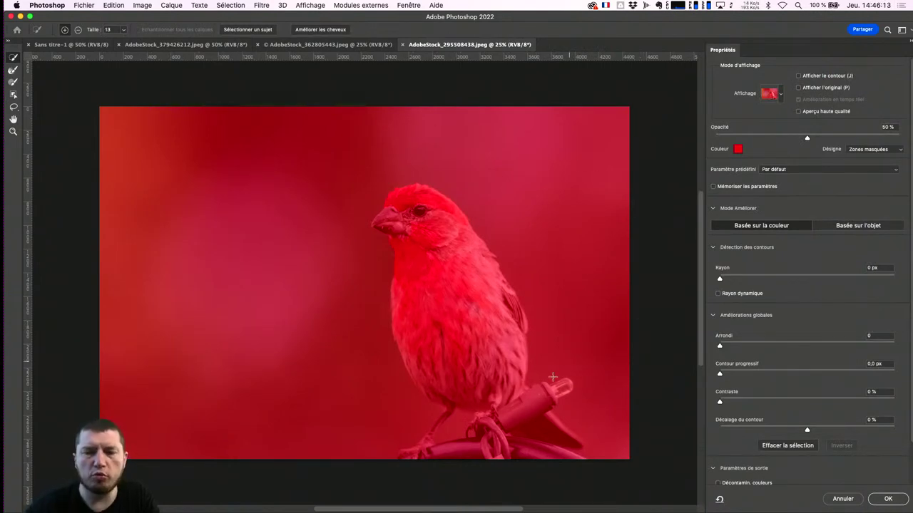
{"action": "key", "text": "Escape"}
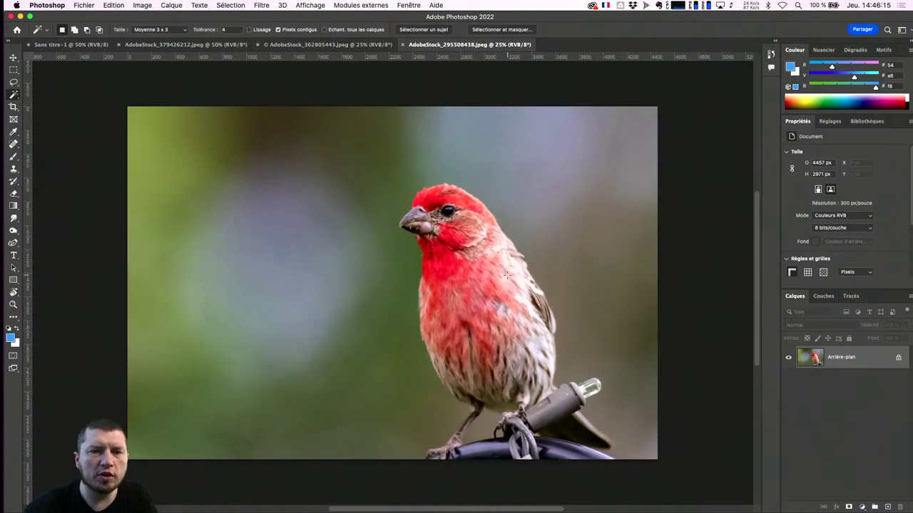
Step: Cycle through the selection tools again and settle on the Magic Wand
{"action": "left_click", "coordinate": [14, 69]}
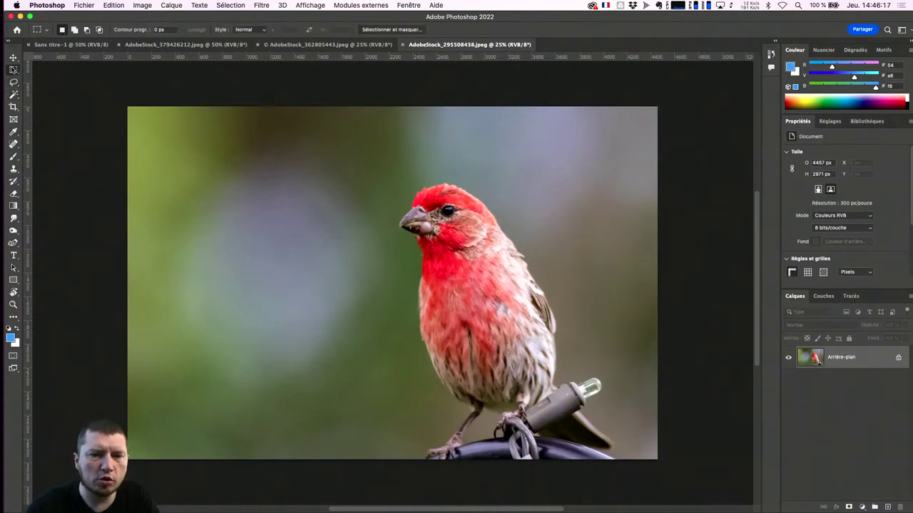
{"action": "left_click", "coordinate": [14, 80]}
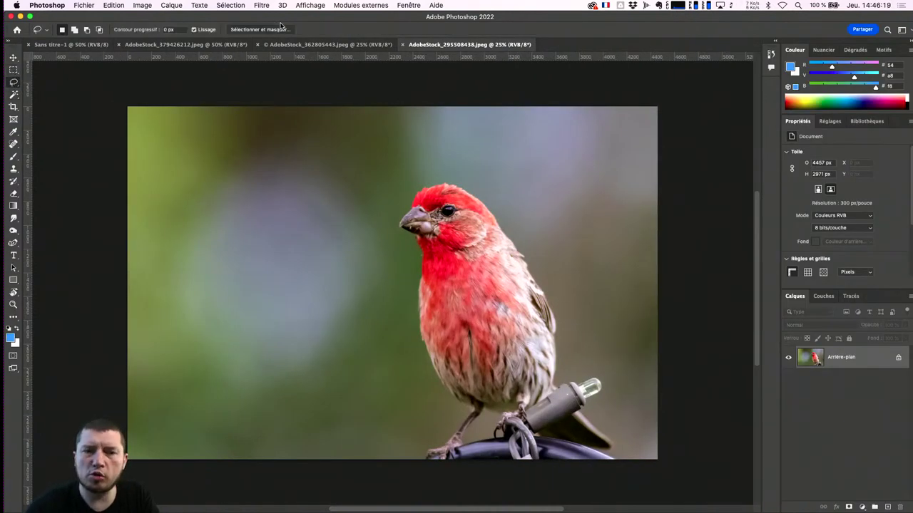
{"action": "left_click", "coordinate": [13, 95]}
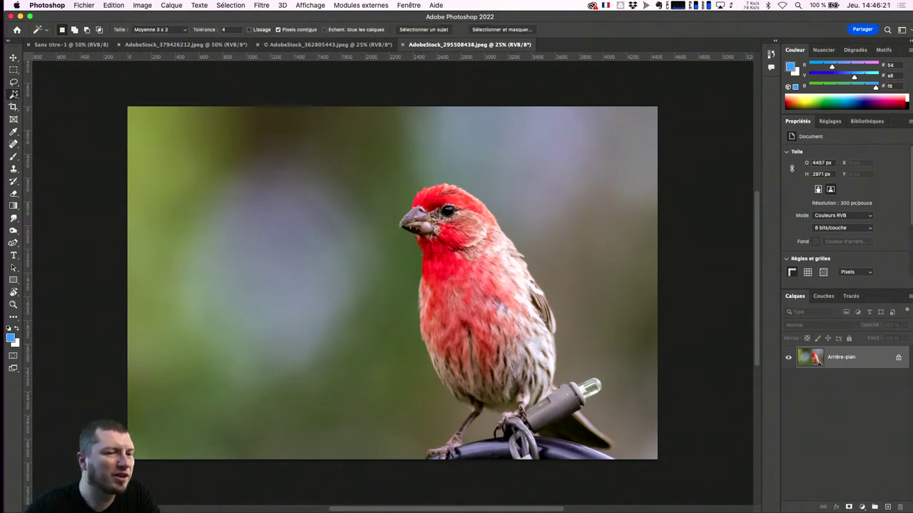
{"action": "right_click", "coordinate": [14, 95]}
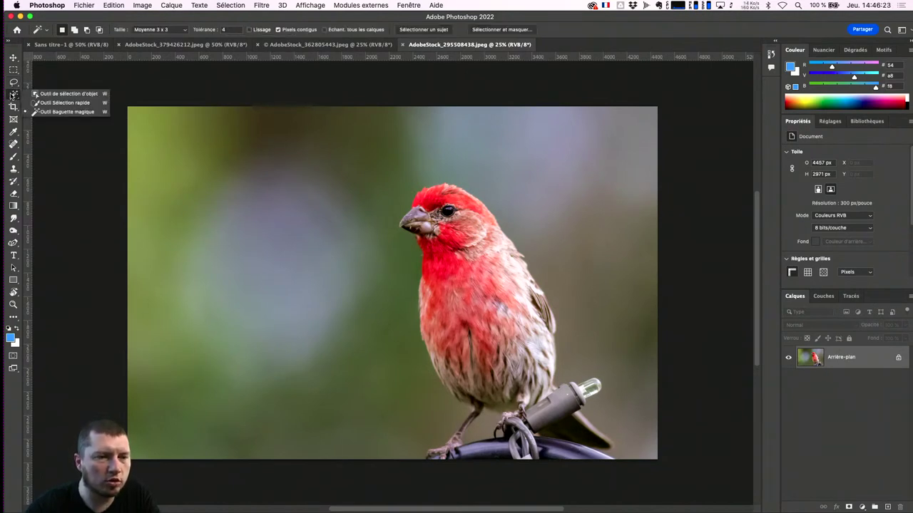
{"action": "left_click", "coordinate": [14, 94]}
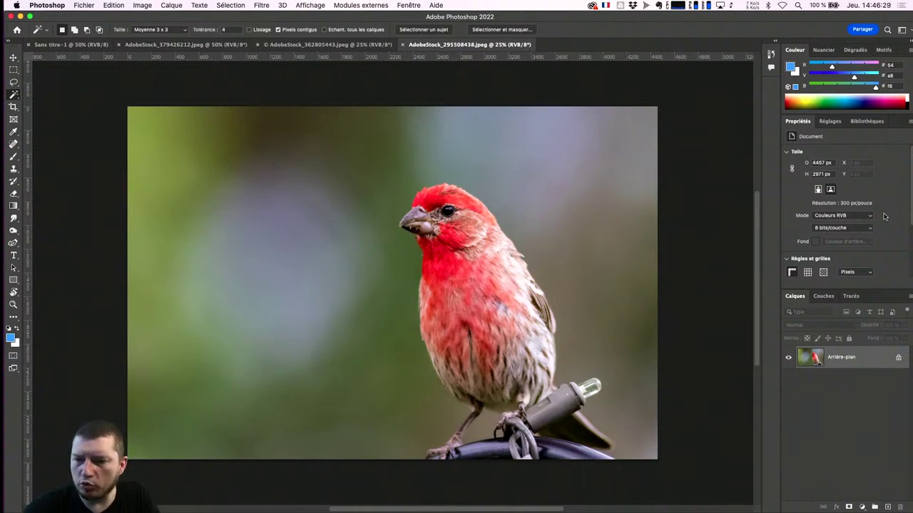
Step: Scroll over the red finch photo while the finch and its lit cable perch are selected
{"action": "scroll", "coordinate": [900, 209], "scroll_direction": "down", "scroll_amount": 3}
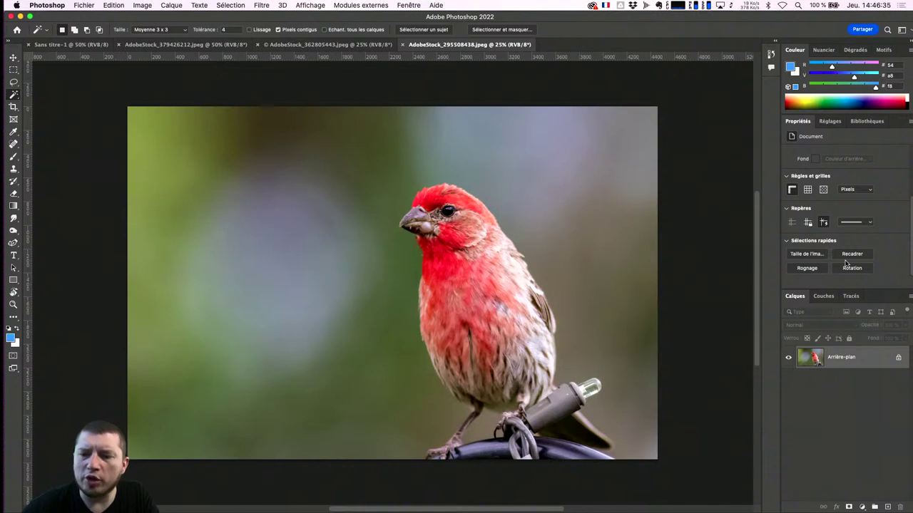
{"action": "scroll", "coordinate": [884, 264], "scroll_direction": "up", "scroll_amount": 3}
{"action": "scroll", "coordinate": [689, 190], "scroll_direction": "up", "scroll_amount": 3}
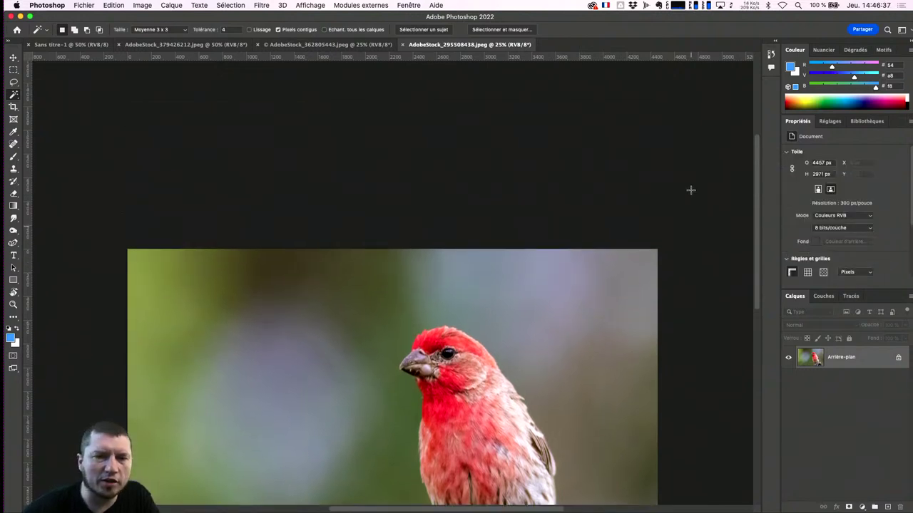
{"action": "scroll", "coordinate": [460, 73], "scroll_direction": "up", "scroll_amount": 2}
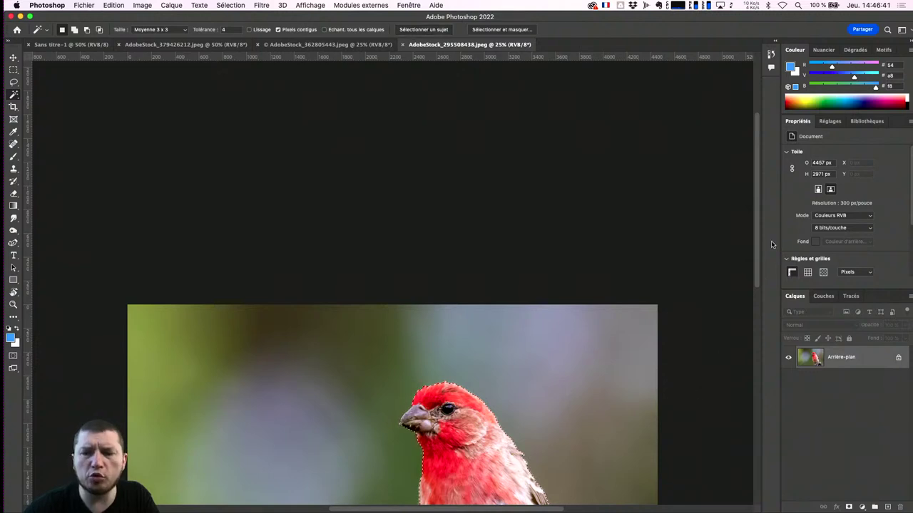
{"action": "scroll", "coordinate": [741, 335], "scroll_direction": "down", "scroll_amount": 1}
{"action": "scroll", "coordinate": [756, 314], "scroll_direction": "down", "scroll_amount": 2}
{"action": "scroll", "coordinate": [762, 306], "scroll_direction": "down", "scroll_amount": 1}
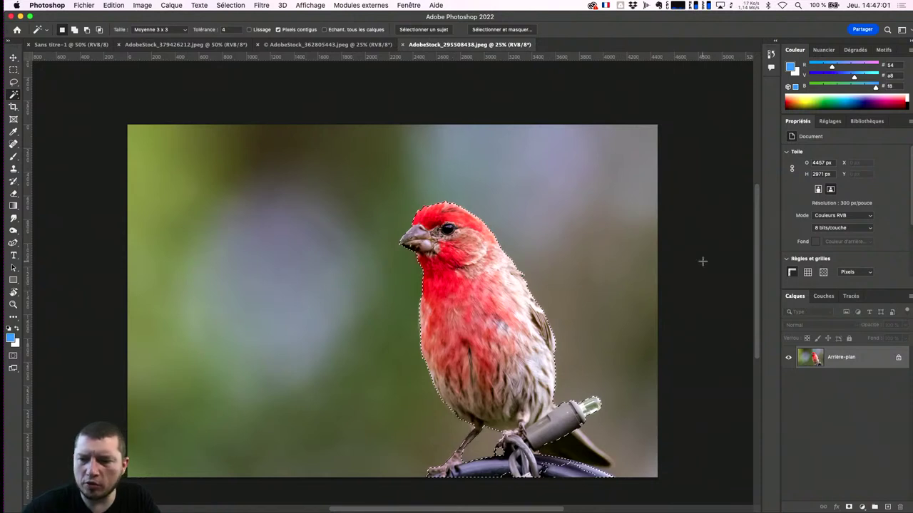
{"action": "scroll", "coordinate": [904, 249], "scroll_direction": "down", "scroll_amount": 3}
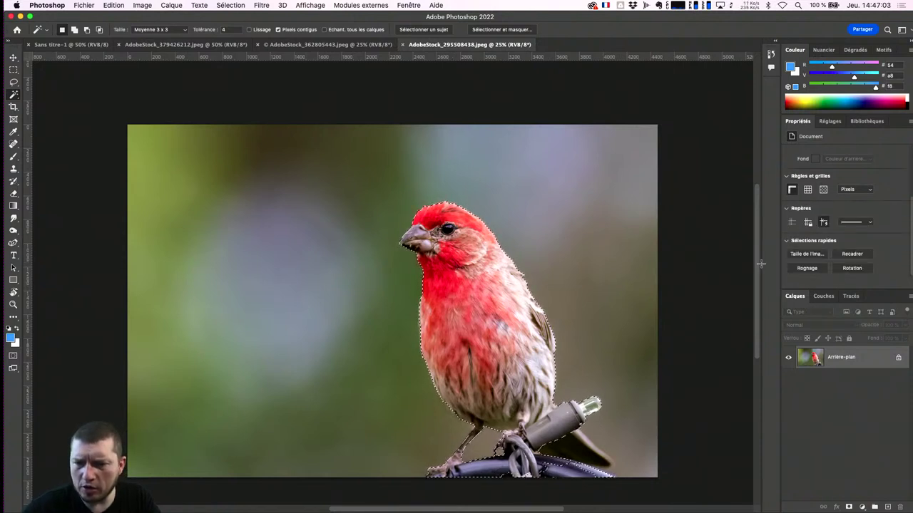
Step: Enter Sélectionner et masquer and set the overlay colour to pure blue 0000ff
{"action": "left_click", "coordinate": [502, 30]}
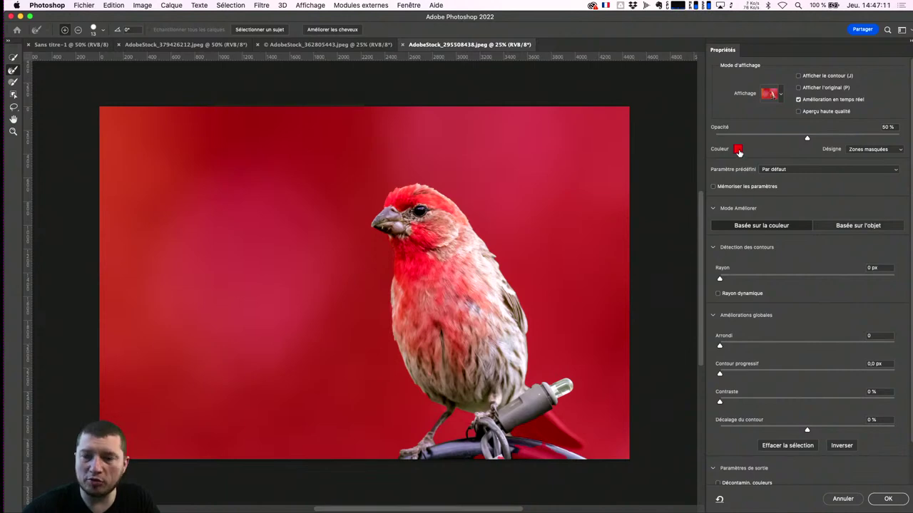
{"action": "left_click", "coordinate": [737, 149]}
{"action": "left_click", "coordinate": [698, 311]}
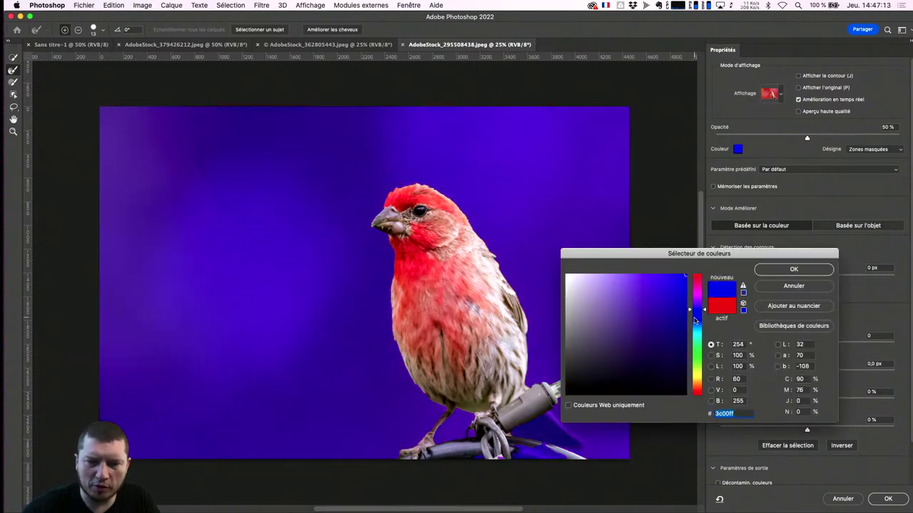
{"action": "left_click_drag", "start_coordinate": [696, 321], "coordinate": [695, 314]}
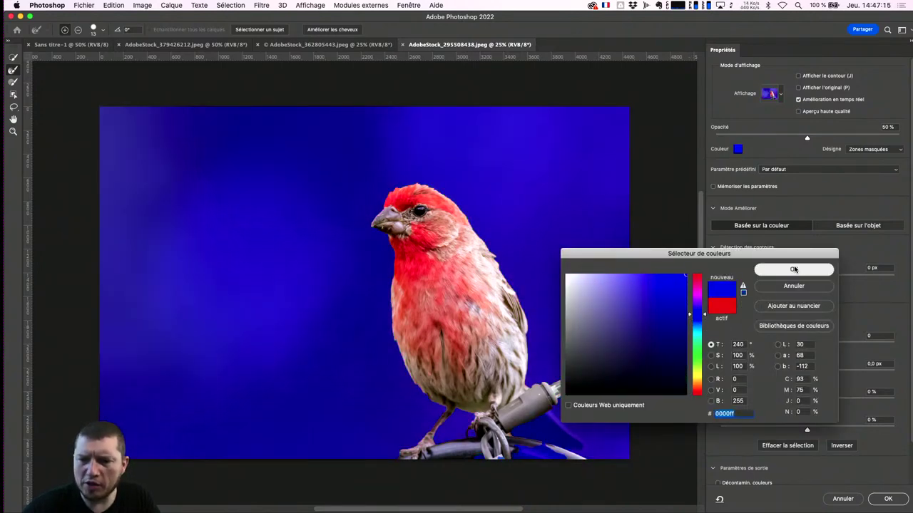
{"action": "left_click", "coordinate": [794, 270]}
Step: Zoom to 50% on the finch's head and try automatic refinement of the feathery edges
{"action": "key", "text": "super+plus"}
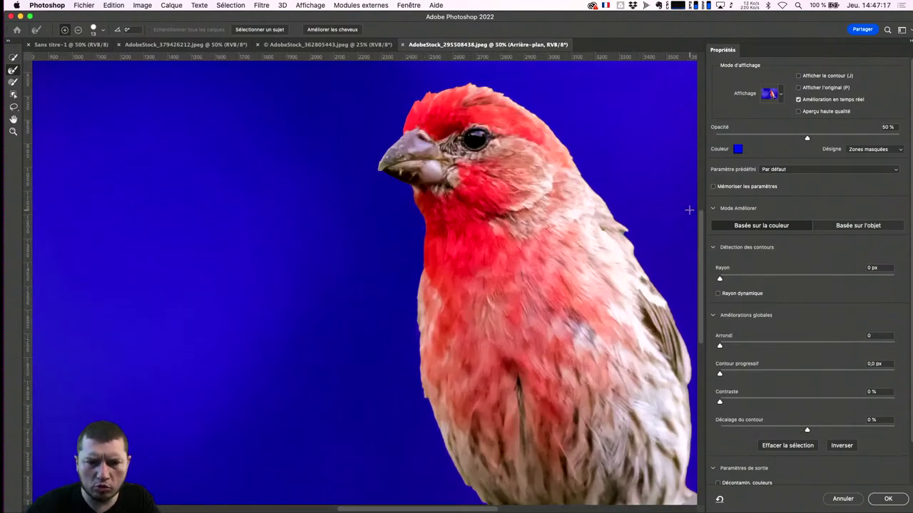
{"action": "left_click_drag", "start_coordinate": [496, 181], "coordinate": [385, 225]}
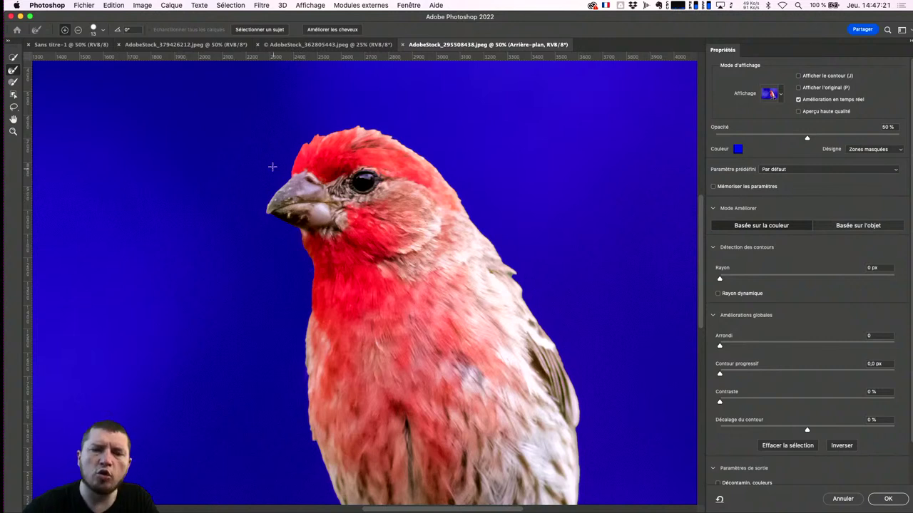
{"action": "left_click", "coordinate": [781, 96]}
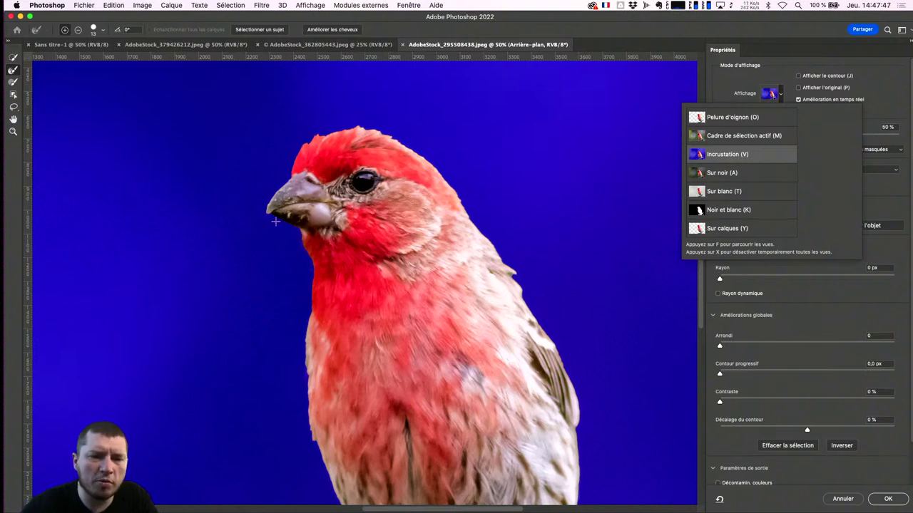
{"action": "left_click", "coordinate": [886, 96]}
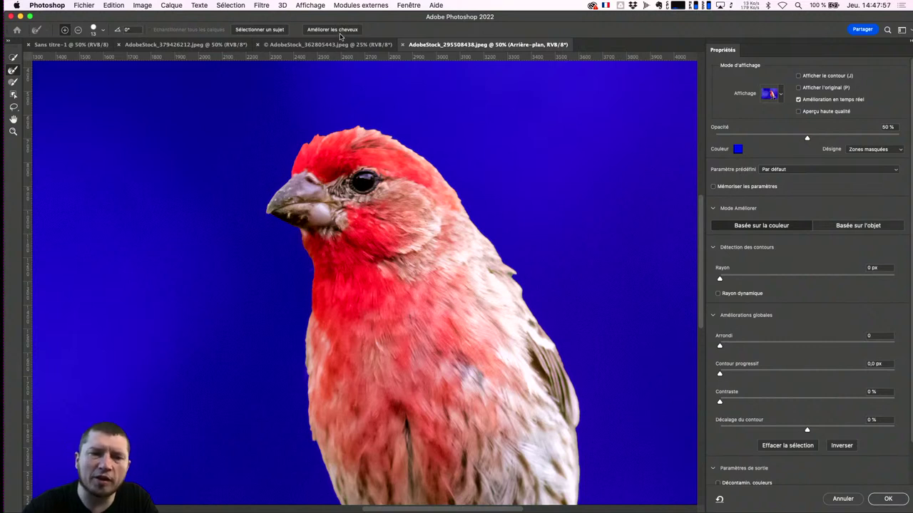
{"action": "left_click", "coordinate": [341, 32]}
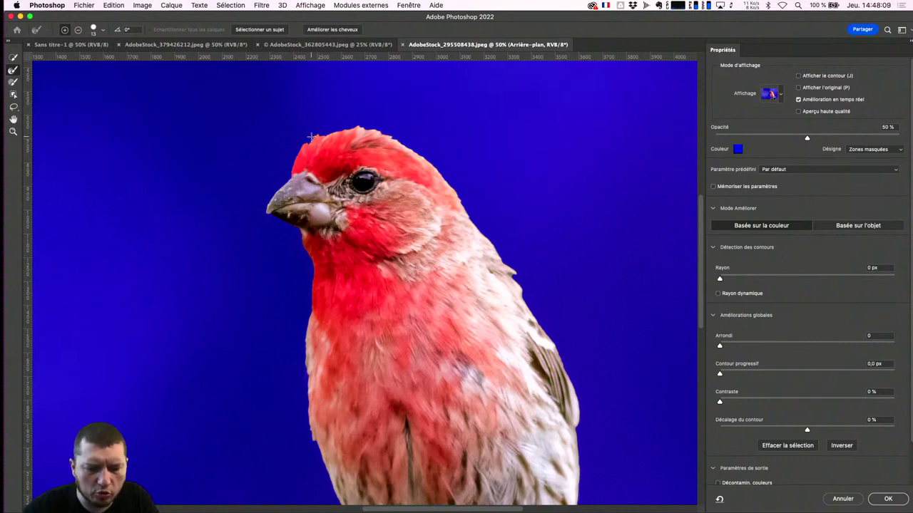
Step: With the Refine Edge brush at size 118, paint the crest, back, throat, chest and belly edges
{"action": "left_click_drag", "start_coordinate": [311, 136], "coordinate": [311, 136]}
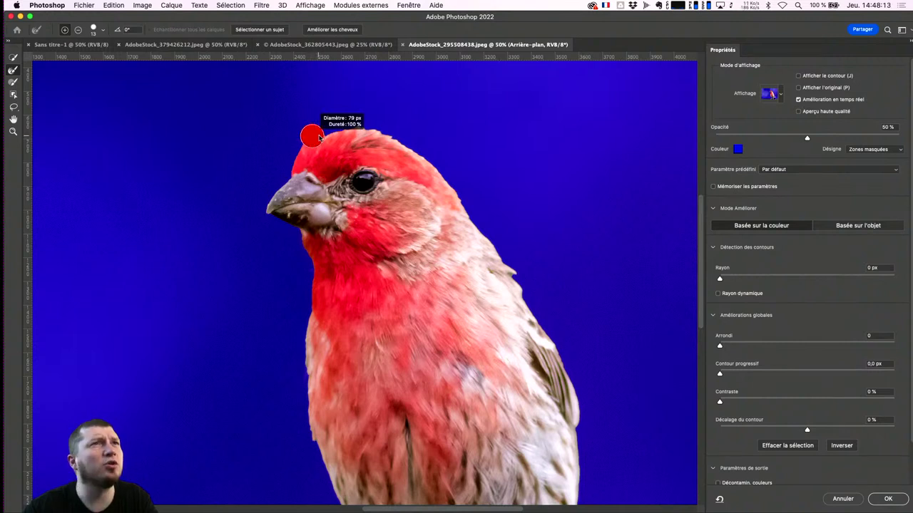
{"action": "mouse_move", "coordinate": [311, 136]}
{"action": "left_mouse_down"}
{"action": "mouse_move", "coordinate": [359, 129]}
{"action": "mouse_move", "coordinate": [471, 196]}
{"action": "mouse_move", "coordinate": [604, 306]}
{"action": "left_mouse_up"}
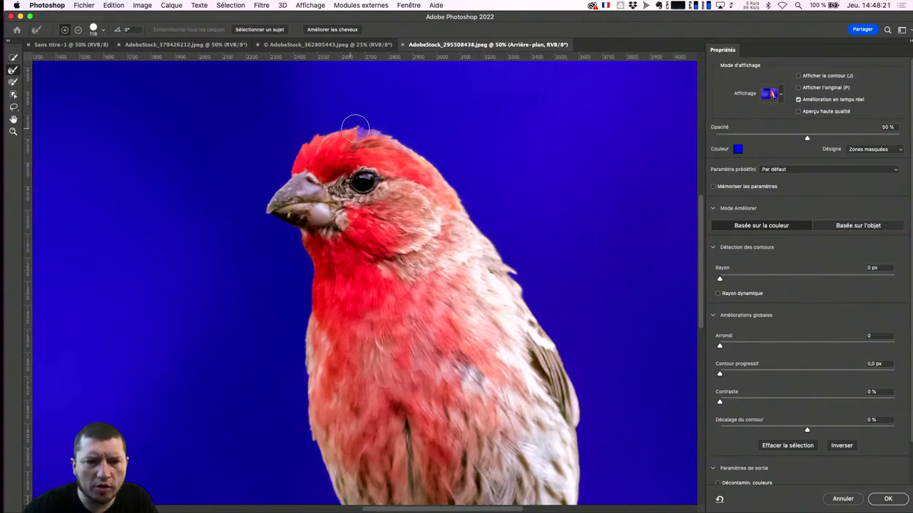
{"action": "mouse_move", "coordinate": [356, 121]}
{"action": "left_mouse_down"}
{"action": "mouse_move", "coordinate": [456, 172]}
{"action": "mouse_move", "coordinate": [566, 346]}
{"action": "mouse_move", "coordinate": [587, 434]}
{"action": "left_mouse_up"}
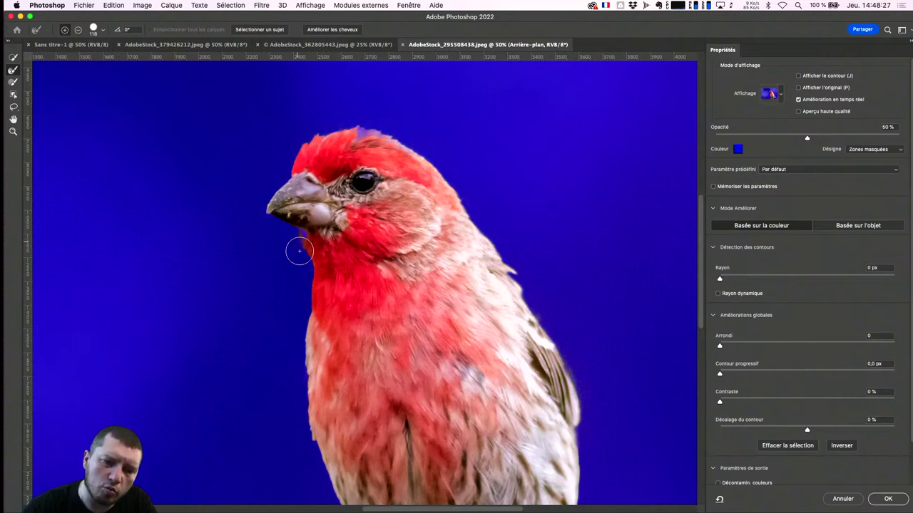
{"action": "left_click_drag", "start_coordinate": [299, 249], "coordinate": [306, 423]}
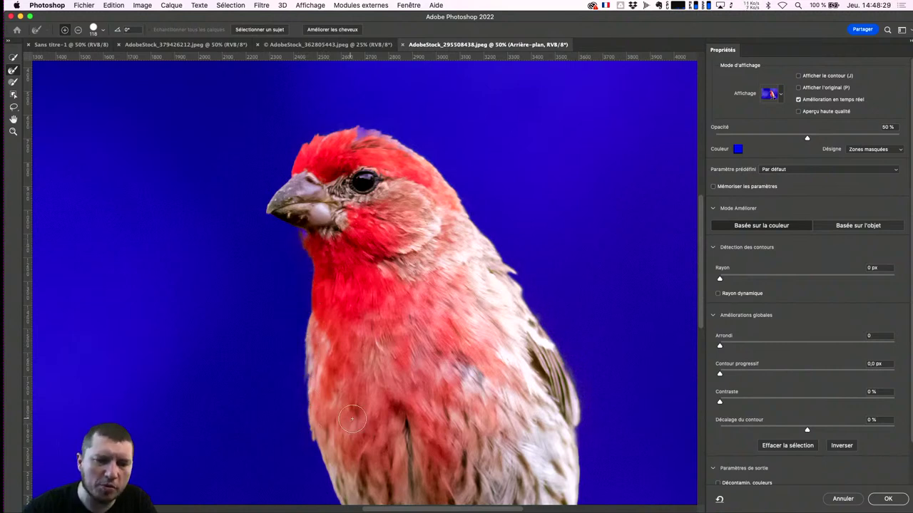
{"action": "scroll", "coordinate": [326, 376], "scroll_direction": "down", "scroll_amount": 2}
{"action": "scroll", "coordinate": [300, 321], "scroll_direction": "down", "scroll_amount": 5}
{"action": "mouse_move", "coordinate": [276, 269]}
{"action": "left_mouse_down"}
{"action": "mouse_move", "coordinate": [283, 307]}
{"action": "mouse_move", "coordinate": [318, 367]}
{"action": "mouse_move", "coordinate": [352, 394]}
{"action": "mouse_move", "coordinate": [325, 366]}
{"action": "left_mouse_up"}
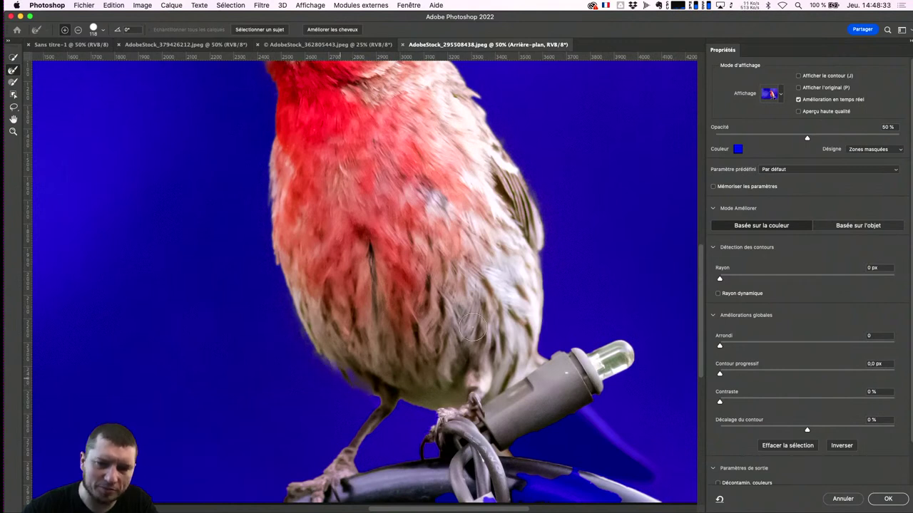
{"action": "mouse_move", "coordinate": [550, 316]}
{"action": "left_mouse_down"}
{"action": "mouse_move", "coordinate": [546, 228]}
{"action": "mouse_move", "coordinate": [550, 243]}
{"action": "mouse_move", "coordinate": [538, 195]}
{"action": "mouse_move", "coordinate": [503, 139]}
{"action": "left_mouse_up"}
Step: At 100% zoom and brush size 69, Alt-paint away the purple fringe on the head and chin
{"action": "scroll", "coordinate": [489, 116], "scroll_direction": "up", "scroll_amount": 5}
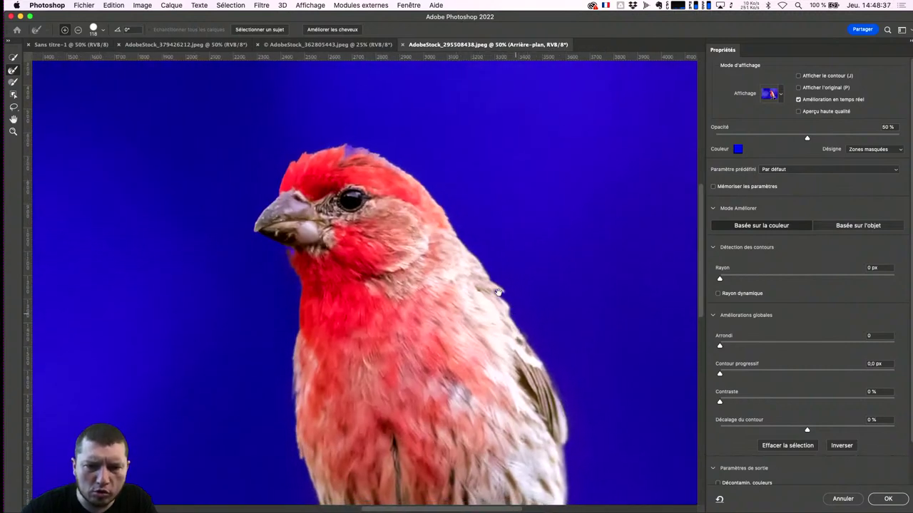
{"action": "key", "text": "super+plus"}
{"action": "key", "text": "super+plus"}
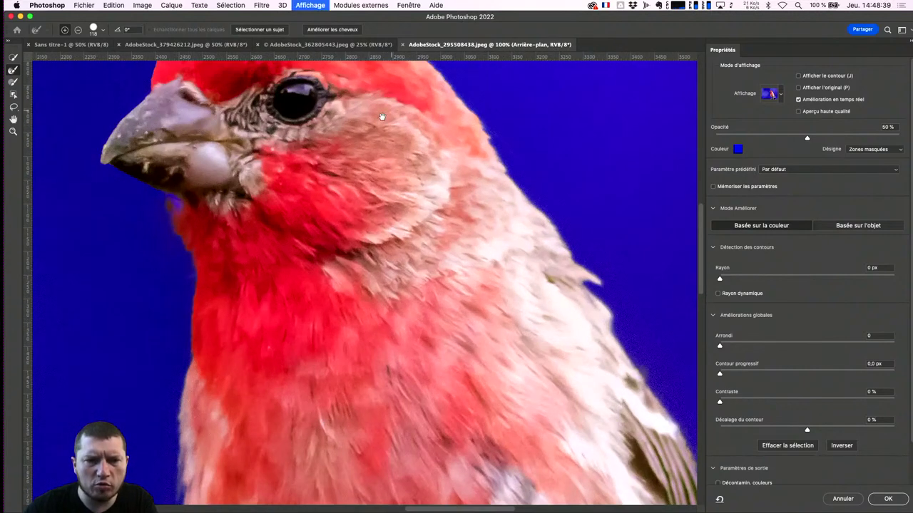
{"action": "scroll", "coordinate": [271, 332], "scroll_direction": "up", "scroll_amount": 5}
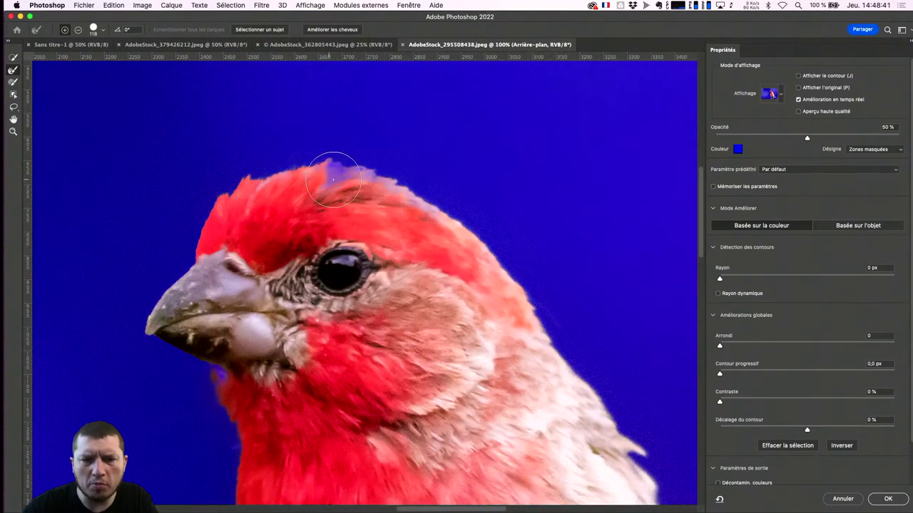
{"action": "left_click_drag", "start_coordinate": [338, 187], "coordinate": [318, 186]}
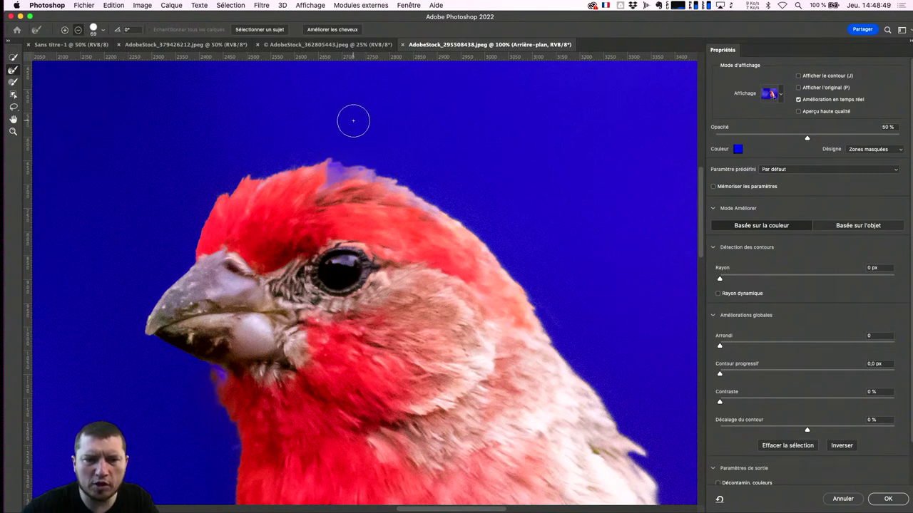
{"action": "key", "text": "alt"}
{"action": "left_click_drag", "start_coordinate": [346, 178], "coordinate": [334, 200]}
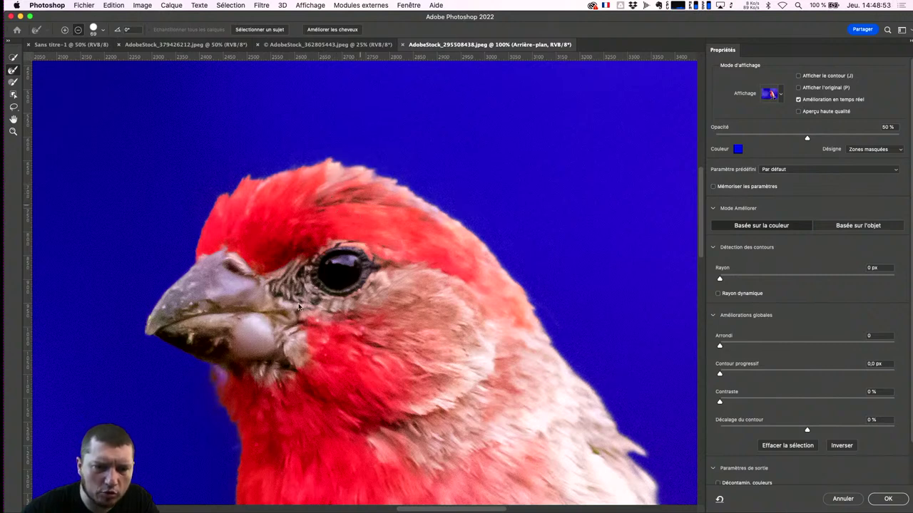
{"action": "left_click_drag", "start_coordinate": [218, 372], "coordinate": [287, 367]}
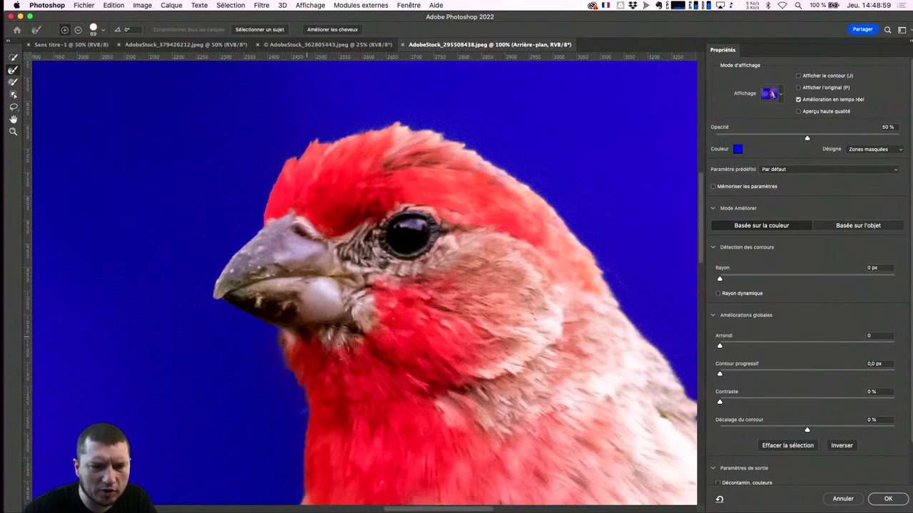
Step: Clean the blurry lower-breast edge, then pan to the lamp fixture and perch
{"action": "scroll", "coordinate": [413, 364], "scroll_direction": "down", "scroll_amount": 10}
{"action": "scroll", "coordinate": [426, 339], "scroll_direction": "down", "scroll_amount": 10}
{"action": "scroll", "coordinate": [439, 331], "scroll_direction": "down", "scroll_amount": 3}
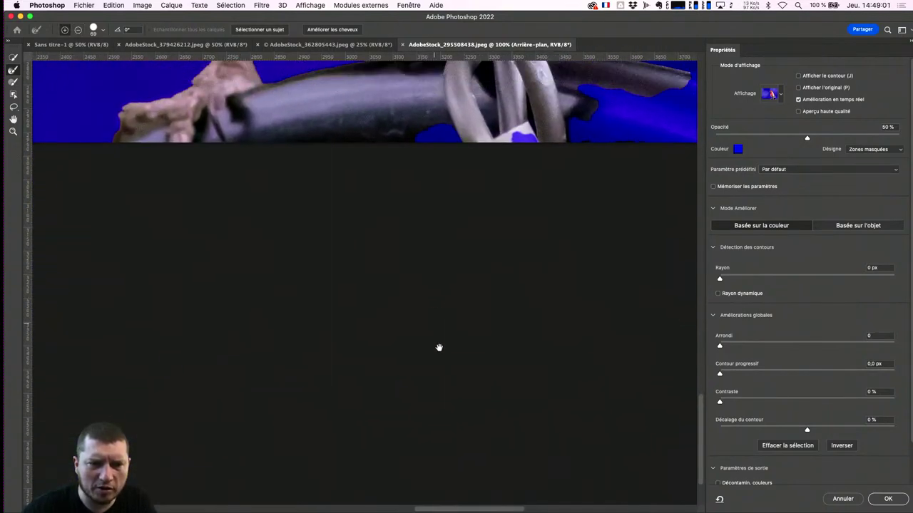
{"action": "scroll", "coordinate": [428, 337], "scroll_direction": "up", "scroll_amount": 3}
{"action": "scroll", "coordinate": [425, 349], "scroll_direction": "up", "scroll_amount": 3}
{"action": "scroll", "coordinate": [432, 372], "scroll_direction": "up", "scroll_amount": 5}
{"action": "scroll", "coordinate": [417, 249], "scroll_direction": "up", "scroll_amount": 2}
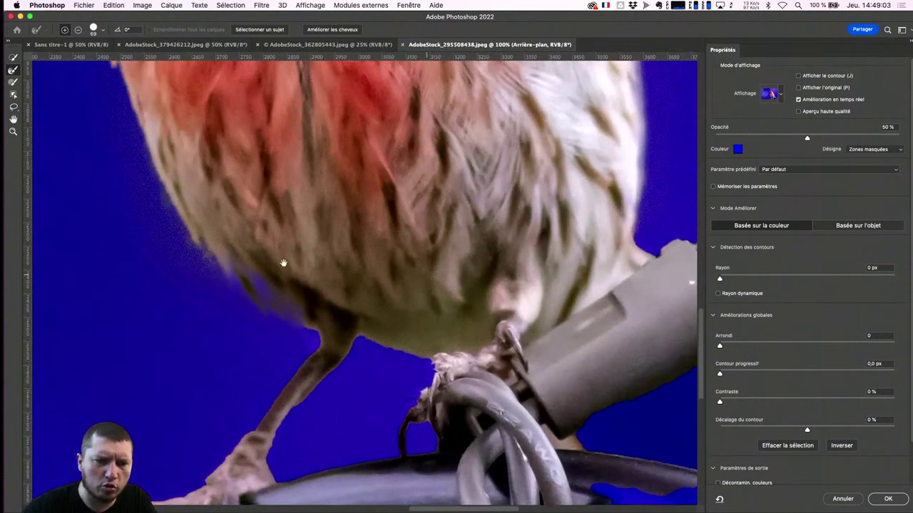
{"action": "left_click_drag", "start_coordinate": [263, 272], "coordinate": [290, 289]}
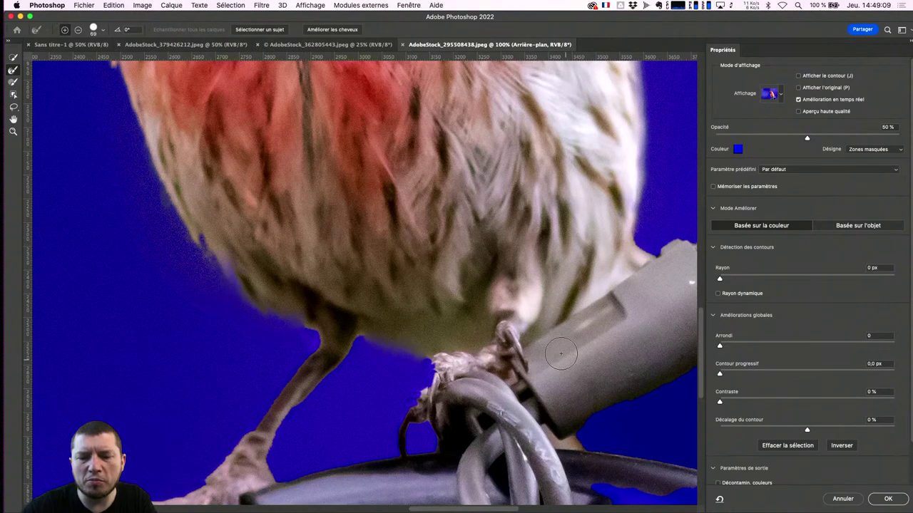
{"action": "left_click_drag", "start_coordinate": [556, 259], "coordinate": [462, 216]}
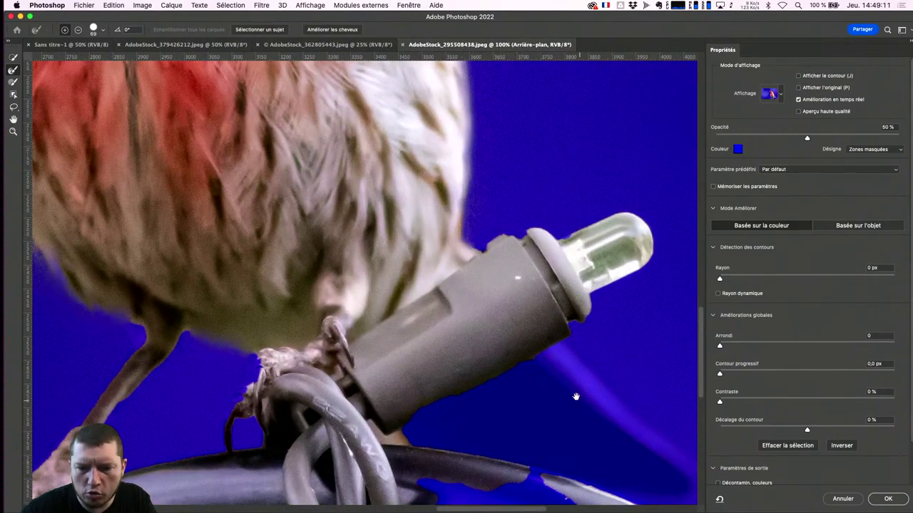
{"action": "left_click_drag", "start_coordinate": [576, 393], "coordinate": [433, 241]}
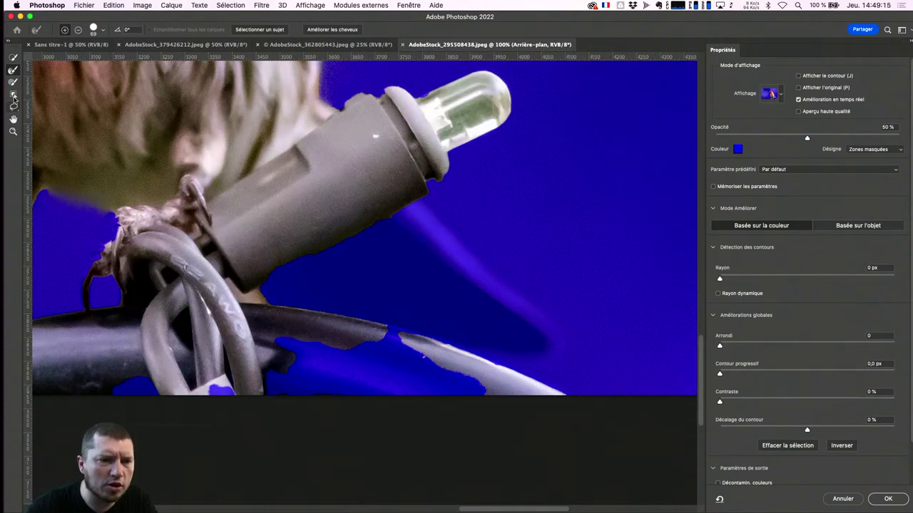
Step: Brush the shadow and dark tube below the connector into the selection
{"action": "left_click", "coordinate": [13, 57]}
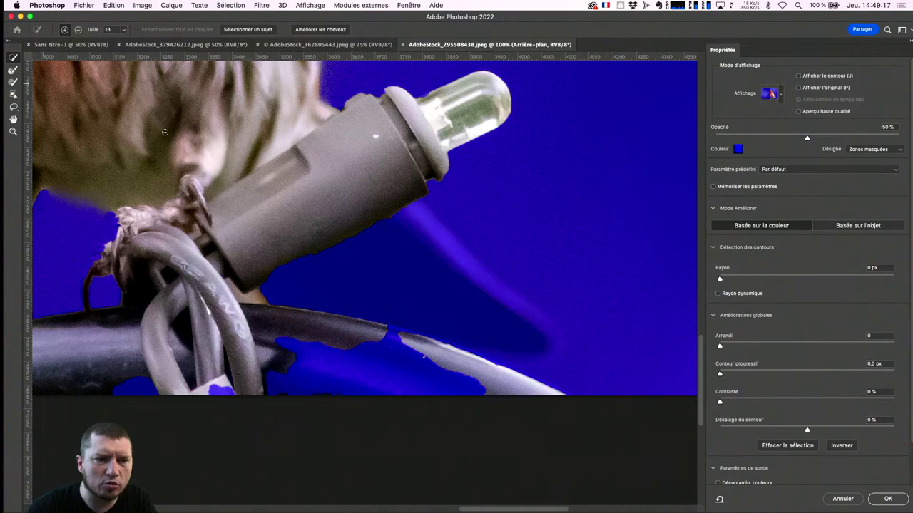
{"action": "mouse_move", "coordinate": [382, 214]}
{"action": "left_mouse_down"}
{"action": "mouse_move", "coordinate": [524, 328]}
{"action": "mouse_move", "coordinate": [419, 246]}
{"action": "mouse_move", "coordinate": [535, 317]}
{"action": "mouse_move", "coordinate": [542, 339]}
{"action": "left_mouse_up"}
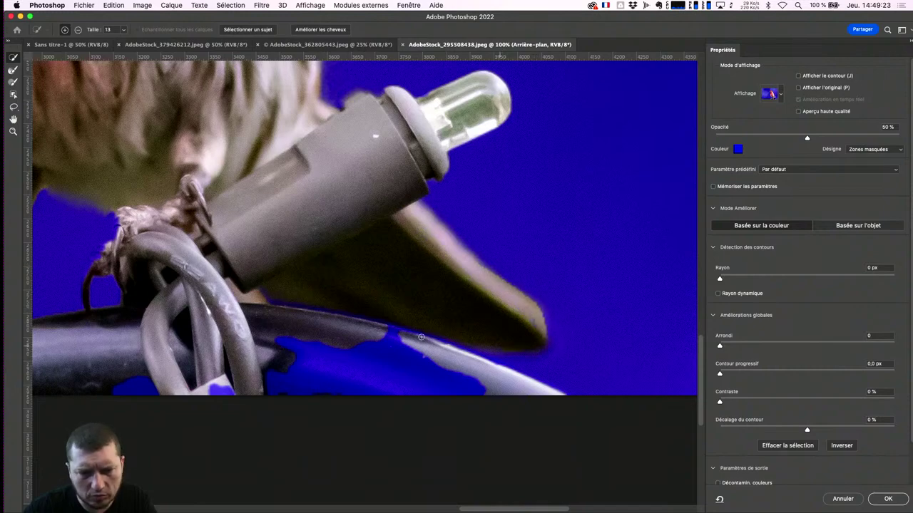
{"action": "left_click_drag", "start_coordinate": [421, 336], "coordinate": [272, 306]}
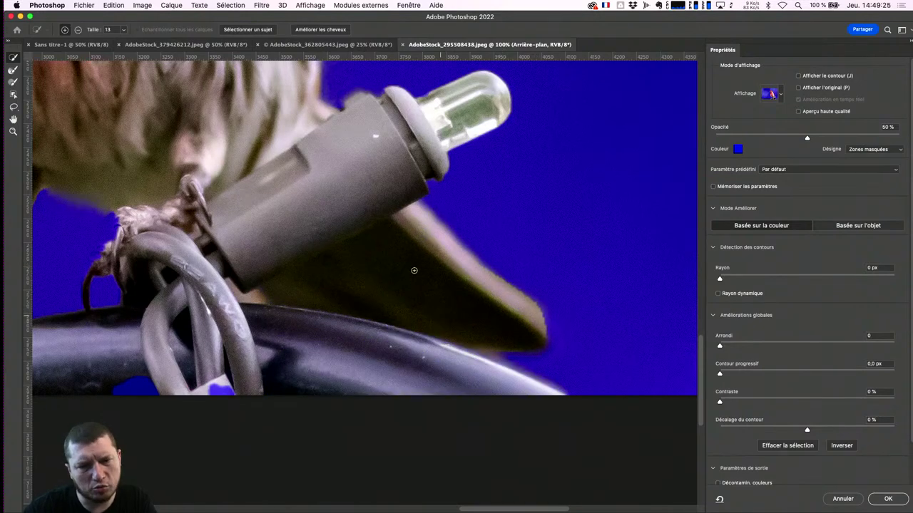
{"action": "key", "text": "super+minus"}
{"action": "key", "text": "super+minus"}
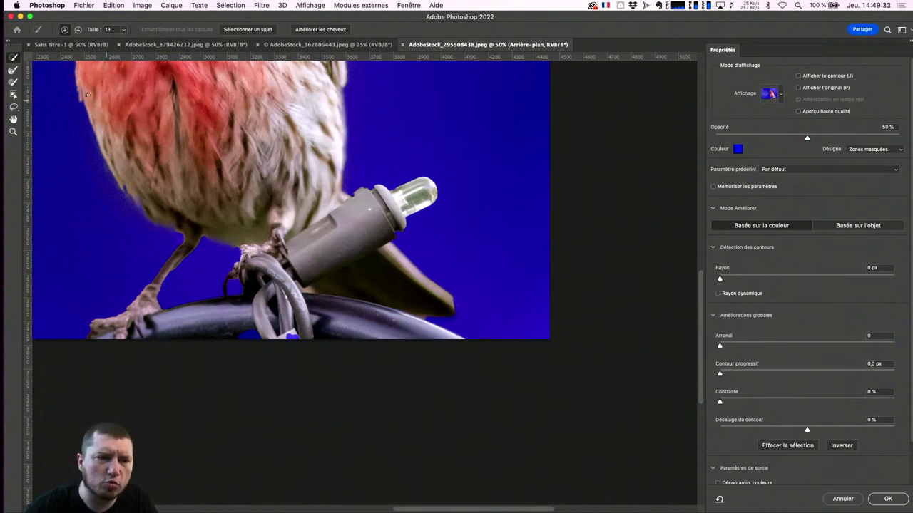
Step: Refine the mask edge along the connector's shadow, with the brush ending in subtract mode
{"action": "left_click", "coordinate": [13, 69]}
{"action": "left_click_drag", "start_coordinate": [409, 263], "coordinate": [460, 310]}
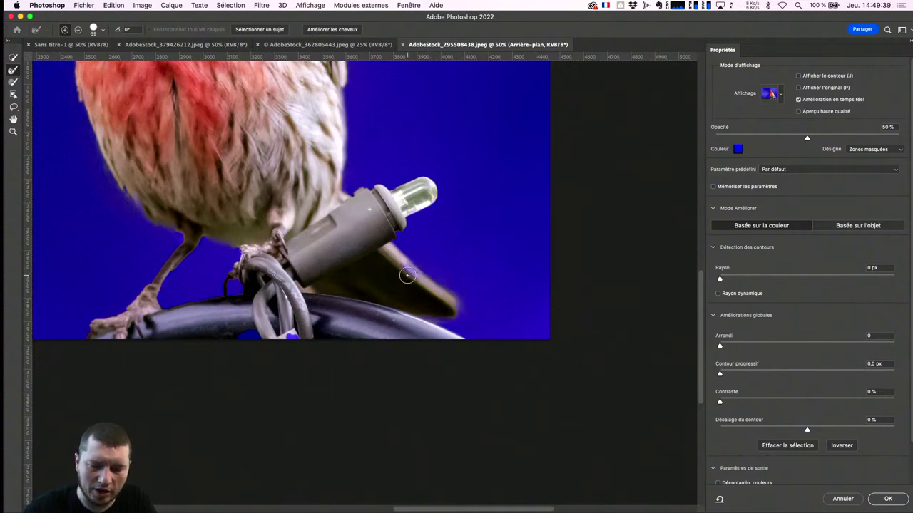
{"action": "key", "text": "alt"}
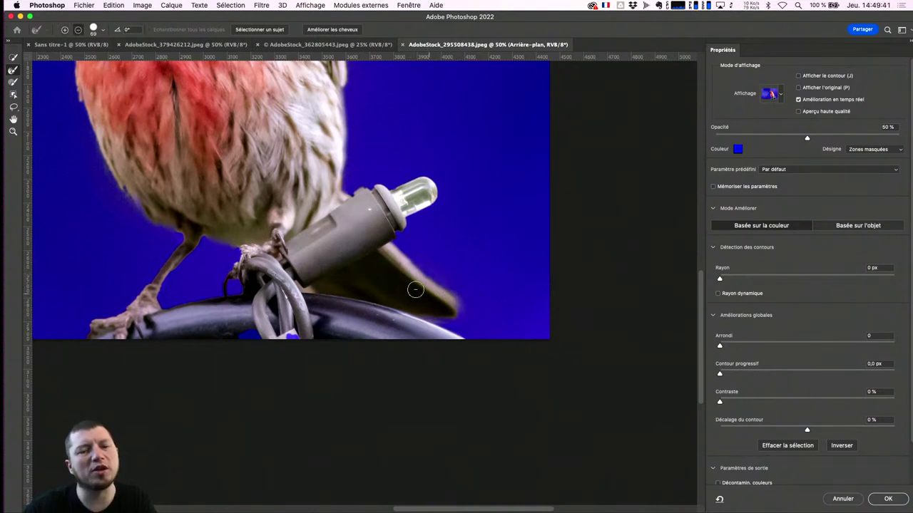
{"action": "key", "text": "super+minus"}
{"action": "key", "text": "super+minus"}
{"action": "key", "text": "super+minus"}
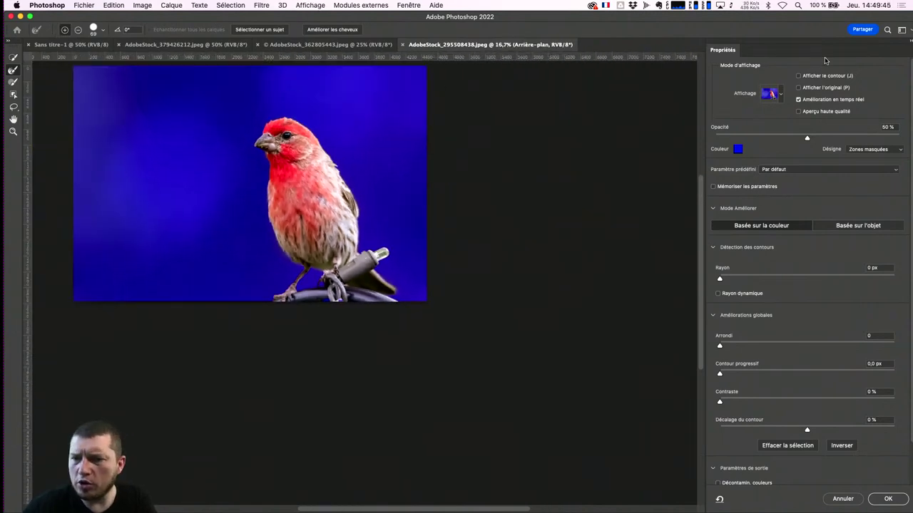
{"action": "scroll", "coordinate": [440, 222], "scroll_direction": "up", "scroll_amount": 5}
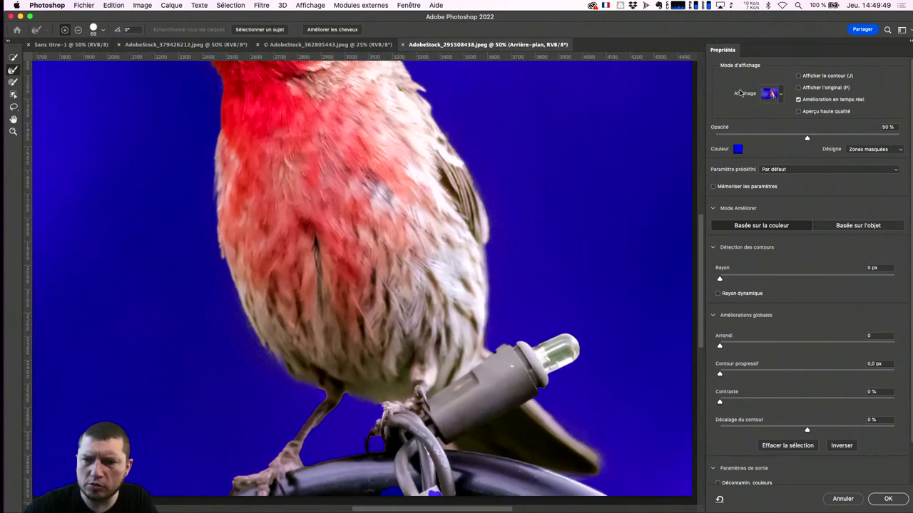
Step: Preview the cut-out Sur noir at 100% opacity
{"action": "left_click", "coordinate": [765, 96]}
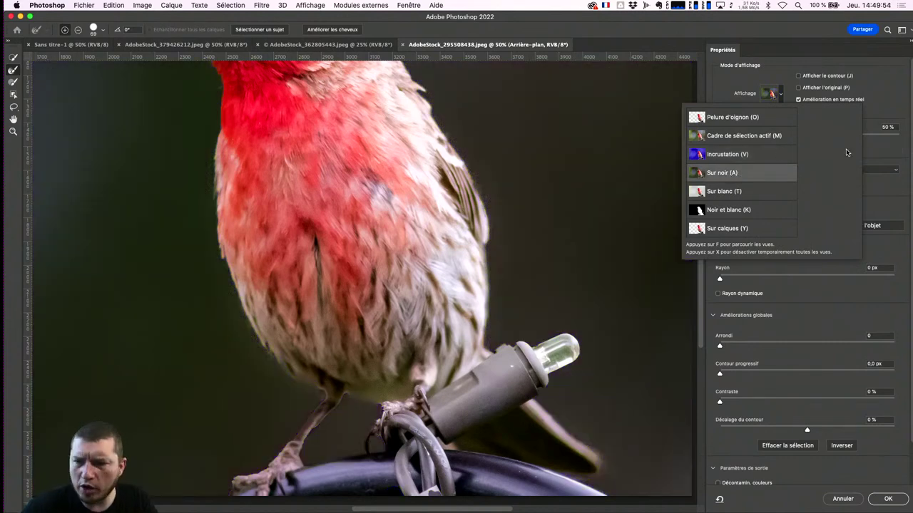
{"action": "left_click", "coordinate": [869, 153]}
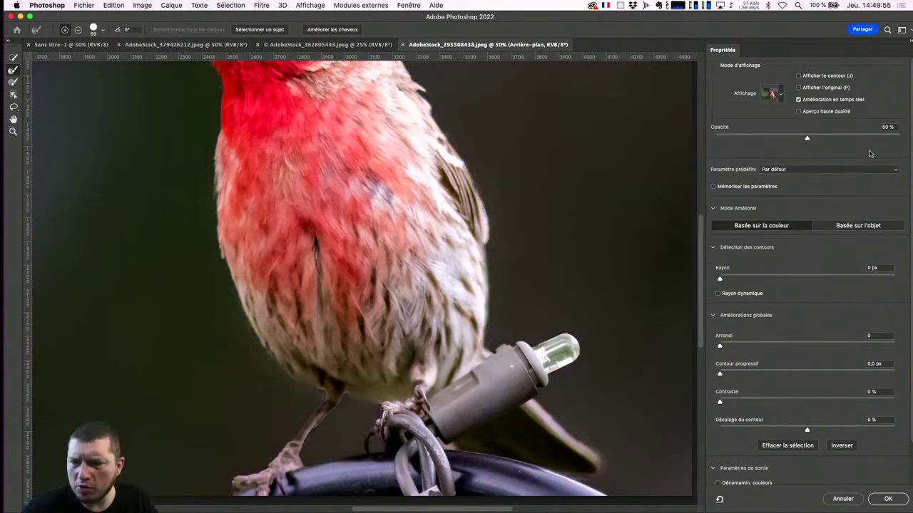
{"action": "left_click_drag", "start_coordinate": [807, 139], "coordinate": [900, 138]}
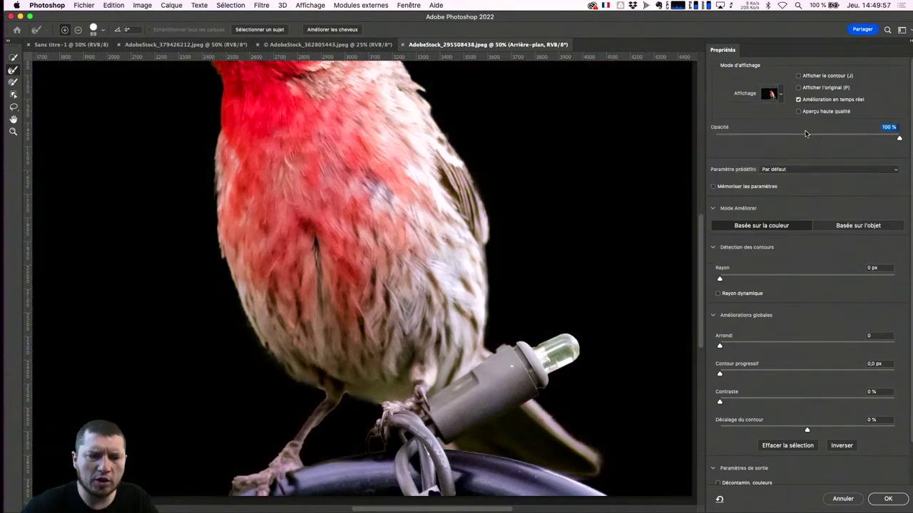
{"action": "key", "text": "super+minus"}
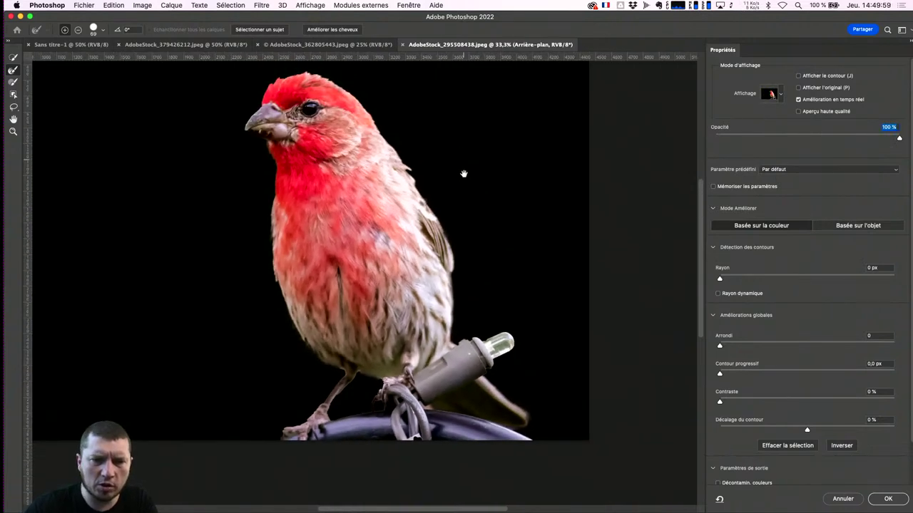
Step: Switch the preview to Sur blanc and refine the mask edge around the neck
{"action": "left_click", "coordinate": [771, 96]}
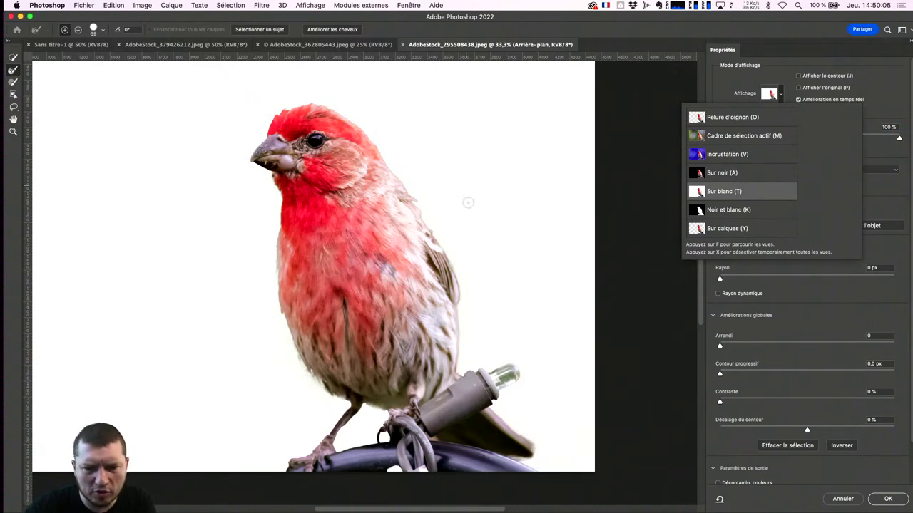
{"action": "left_click", "coordinate": [601, 147]}
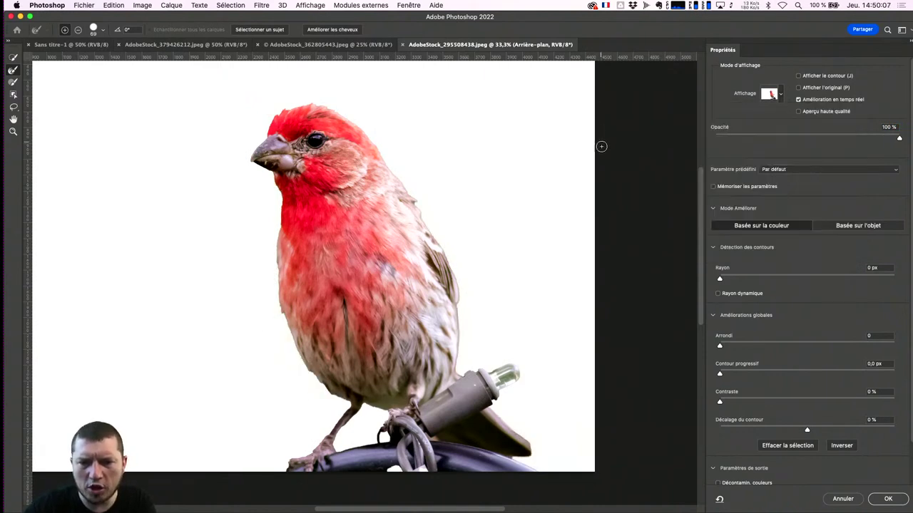
{"action": "scroll", "coordinate": [559, 109], "scroll_direction": "up", "scroll_amount": 2}
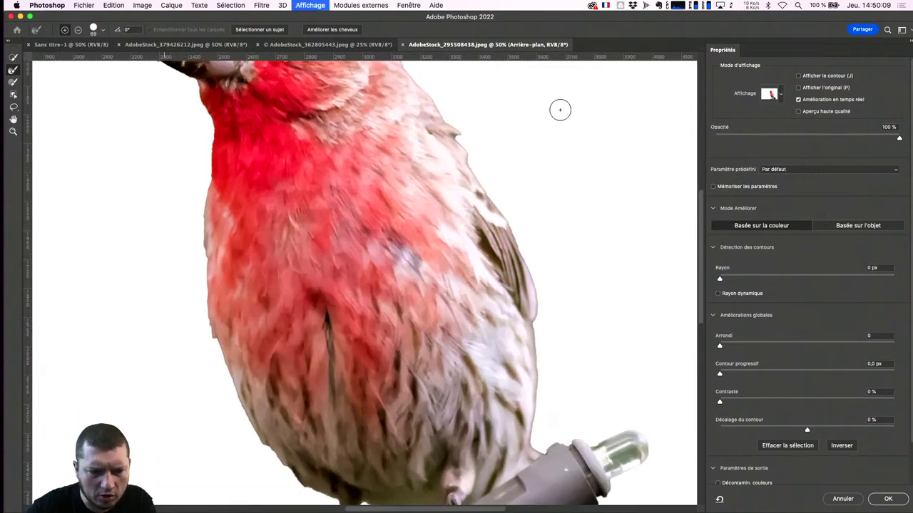
{"action": "scroll", "coordinate": [531, 132], "scroll_direction": "up", "scroll_amount": 2}
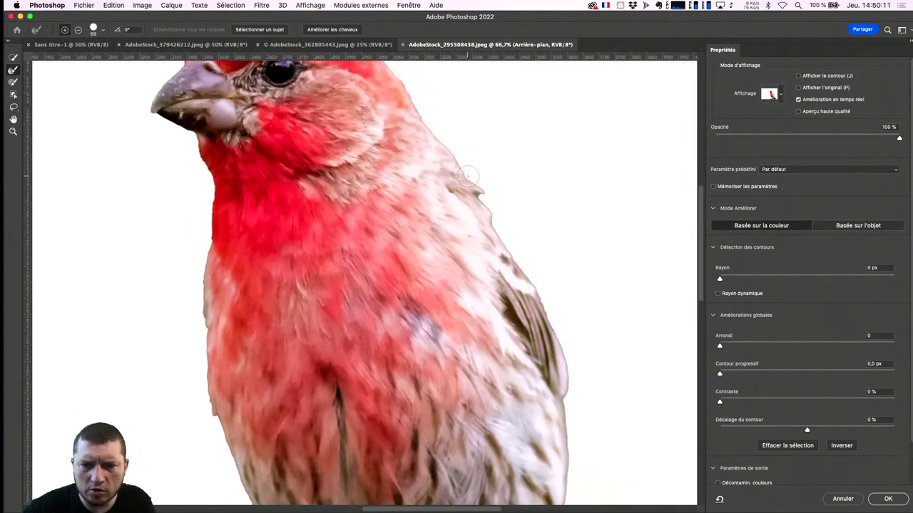
{"action": "left_click_drag", "start_coordinate": [462, 173], "coordinate": [476, 184]}
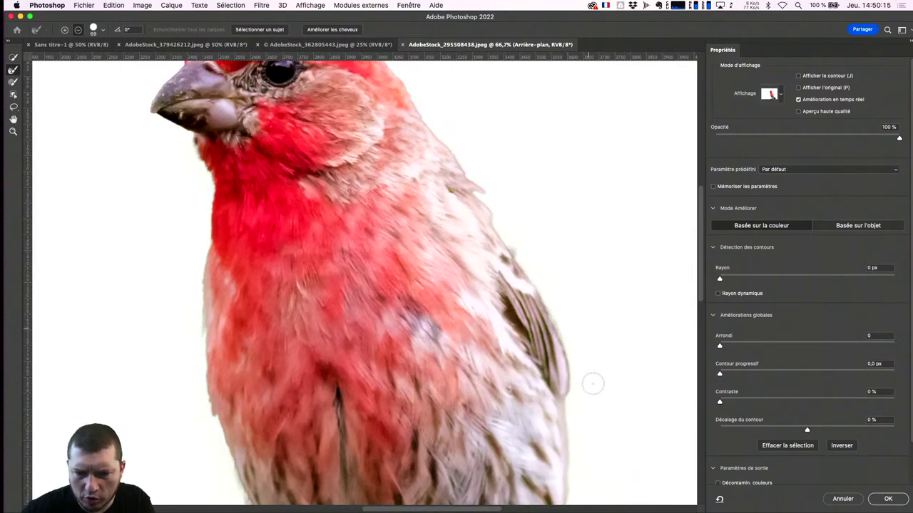
{"action": "left_click_drag", "start_coordinate": [447, 376], "coordinate": [493, 169]}
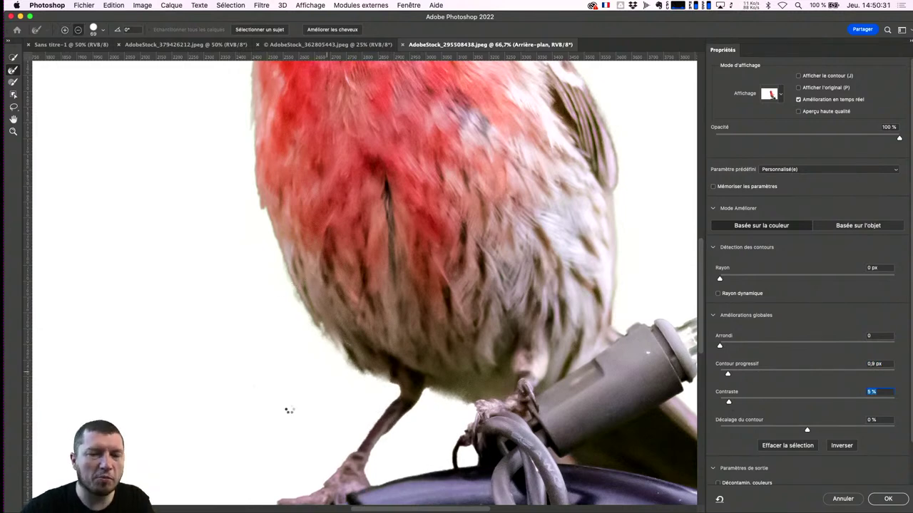
{"action": "left_click_drag", "start_coordinate": [174, 166], "coordinate": [228, 387]}
{"action": "left_click_drag", "start_coordinate": [210, 179], "coordinate": [249, 316]}
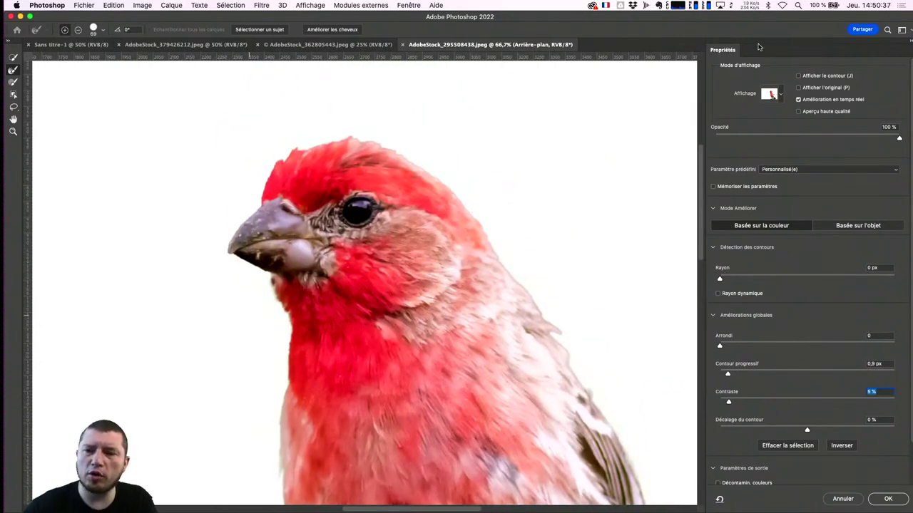
{"action": "left_click", "coordinate": [774, 95]}
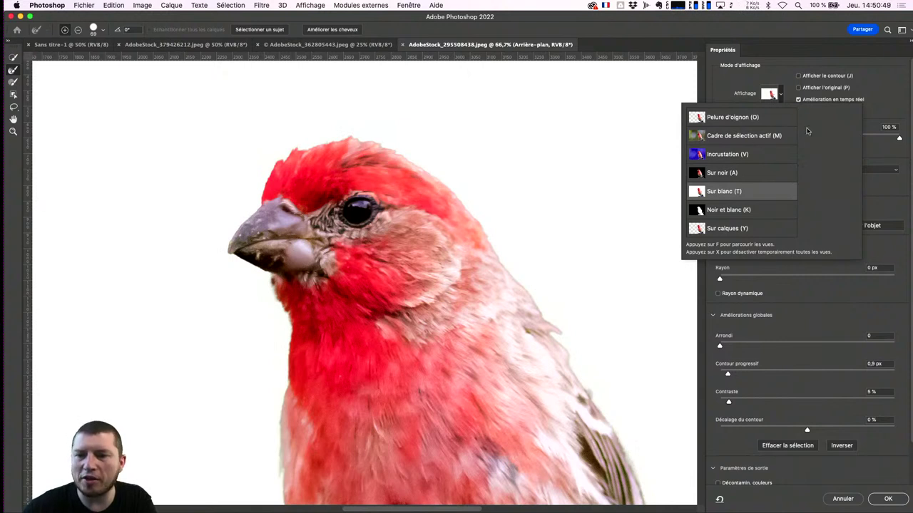
{"action": "left_click", "coordinate": [792, 66]}
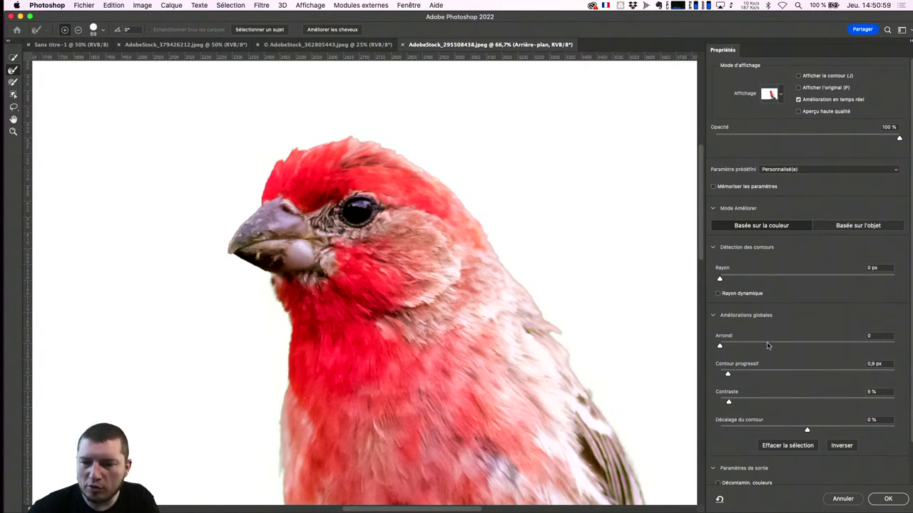
{"action": "scroll", "coordinate": [758, 376], "scroll_direction": "down", "scroll_amount": 3}
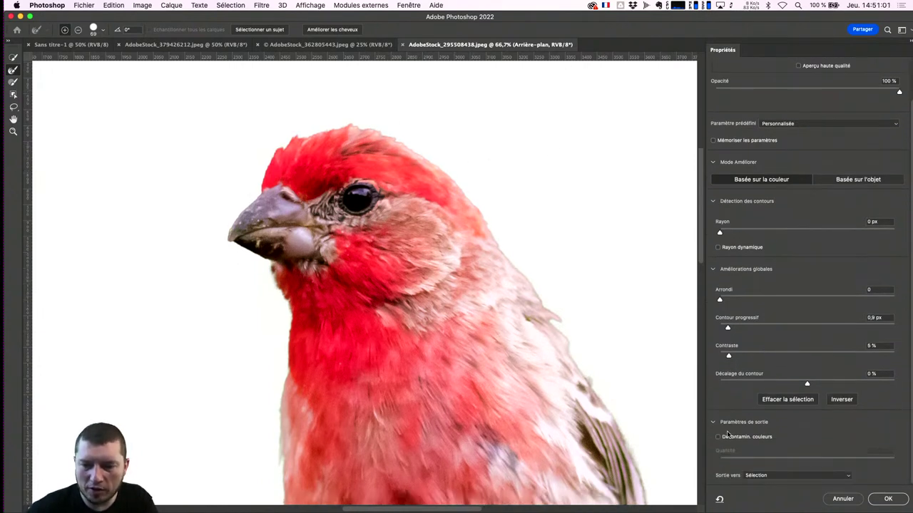
Step: Turn on Décontamin. couleurs at 100% and open the Sortie vers output choices
{"action": "left_click", "coordinate": [718, 437]}
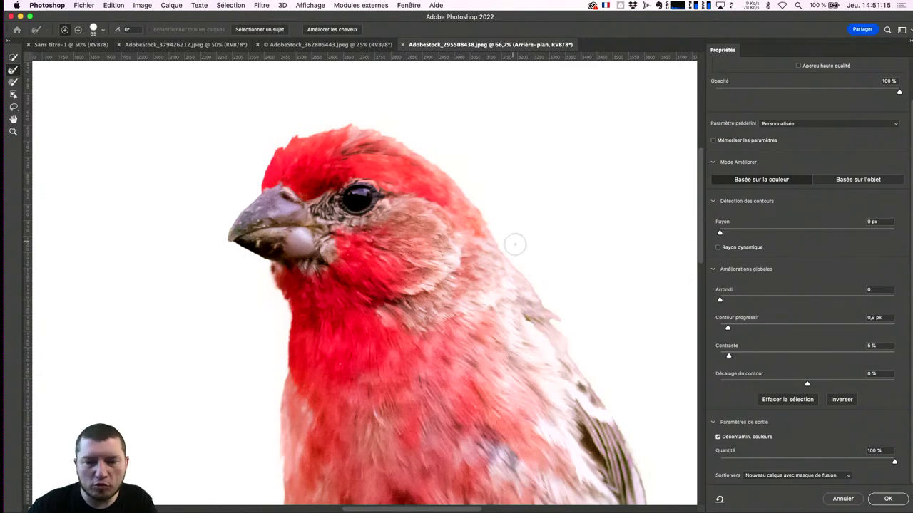
{"action": "key", "text": "super+minus"}
{"action": "key", "text": "super+minus"}
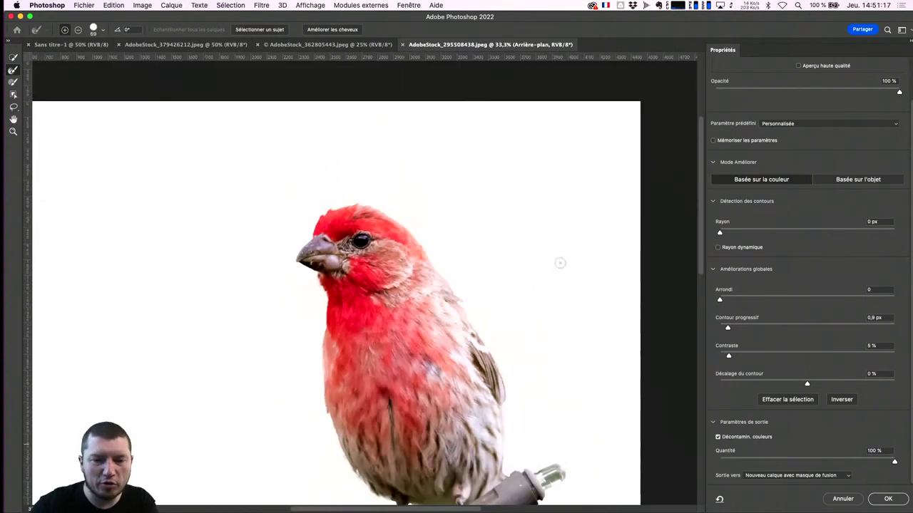
{"action": "key", "text": "super+minus"}
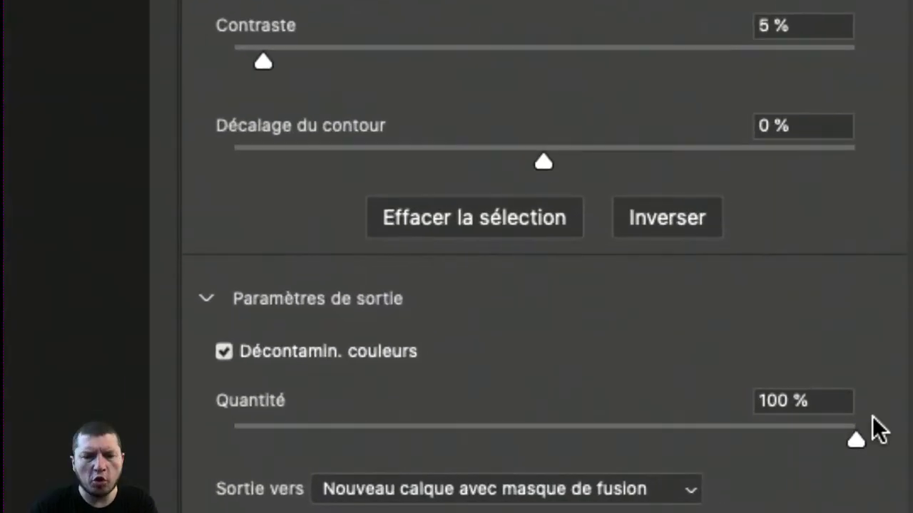
{"action": "left_click", "coordinate": [656, 490]}
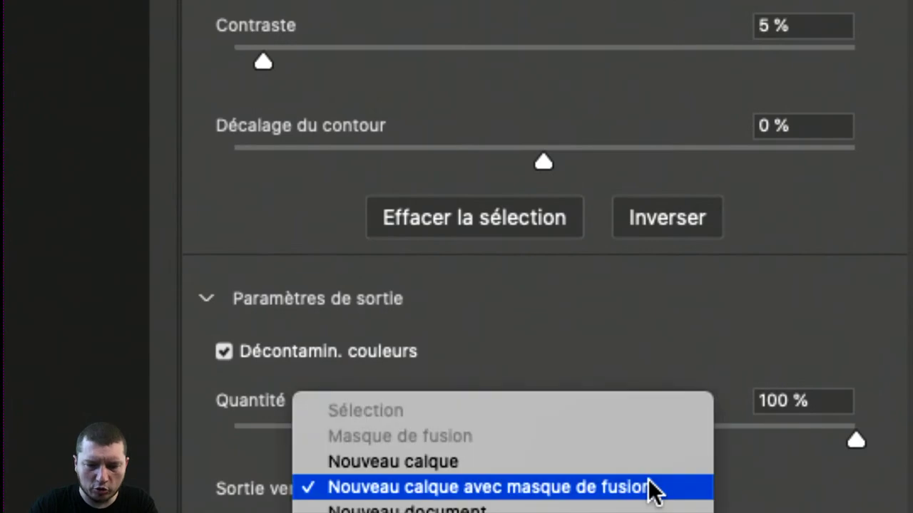
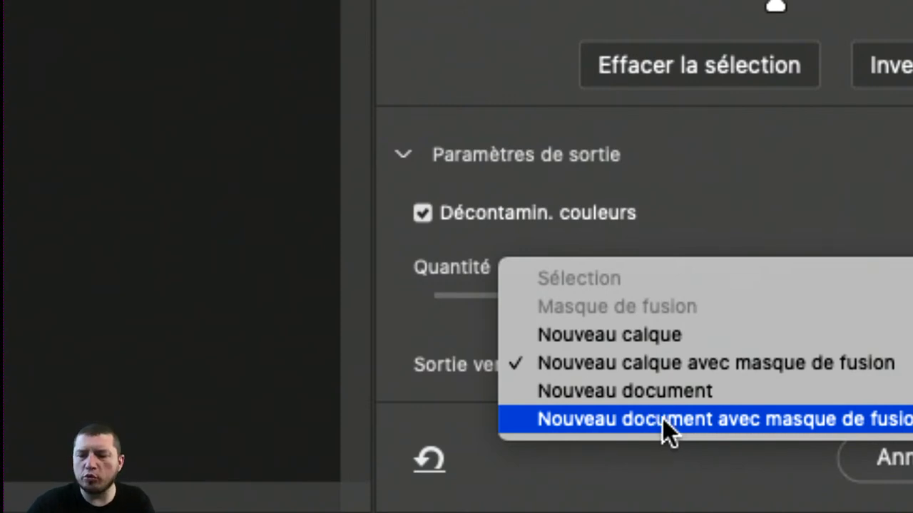
Step: Set the Select and Mask output to 'Nouveau calque avec masque de fusion' and apply it
{"action": "left_click", "coordinate": [663, 419]}
{"action": "left_click", "coordinate": [704, 349]}
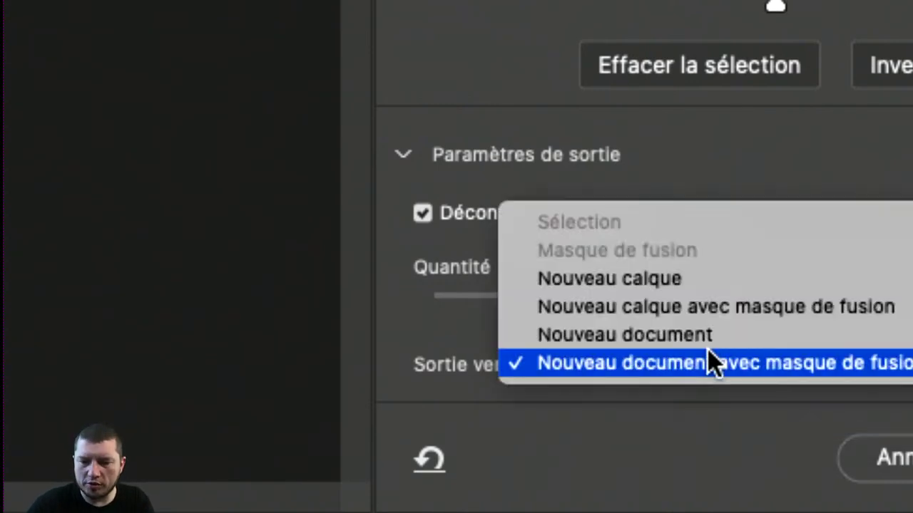
{"action": "left_click", "coordinate": [688, 316]}
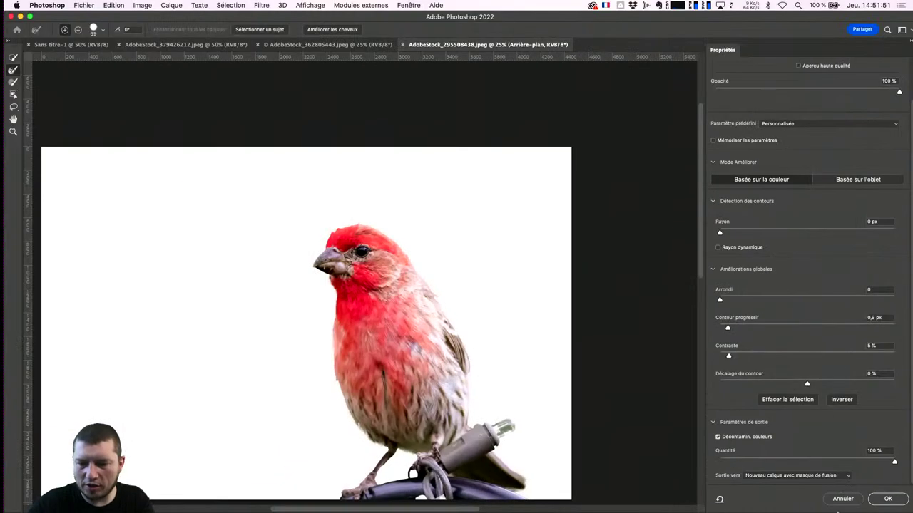
{"action": "left_click", "coordinate": [885, 499]}
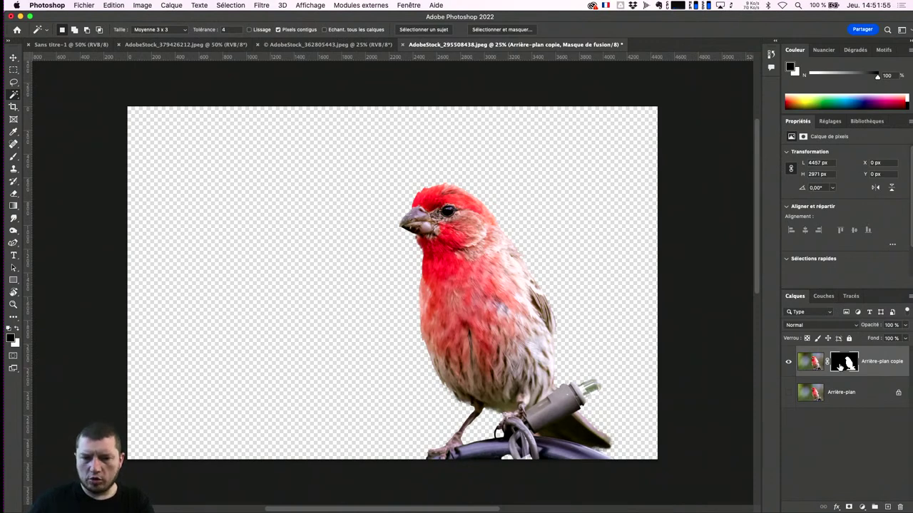
Step: Toggle the finch's layer mask and zoom in to inspect the cut-out edges, then show the beach photo
{"action": "left_click", "coordinate": [848, 364], "text": "shift"}
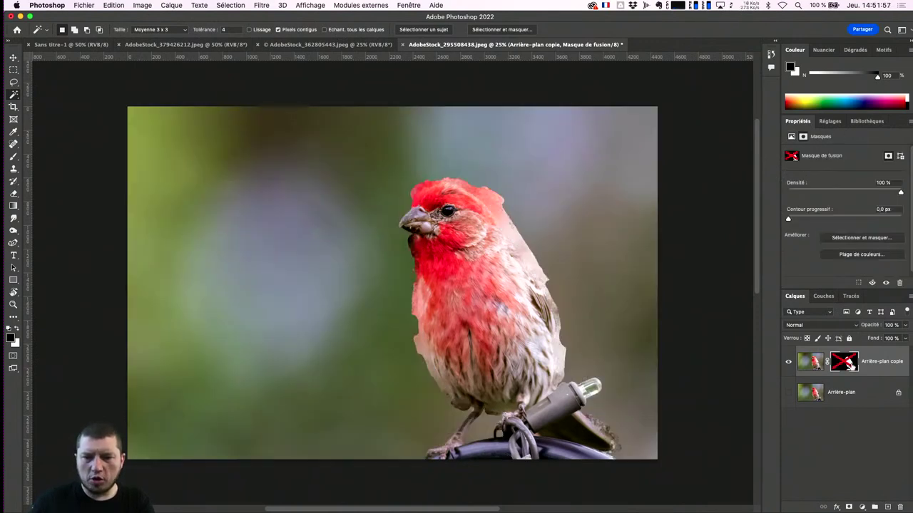
{"action": "left_click", "coordinate": [850, 365], "text": "shift"}
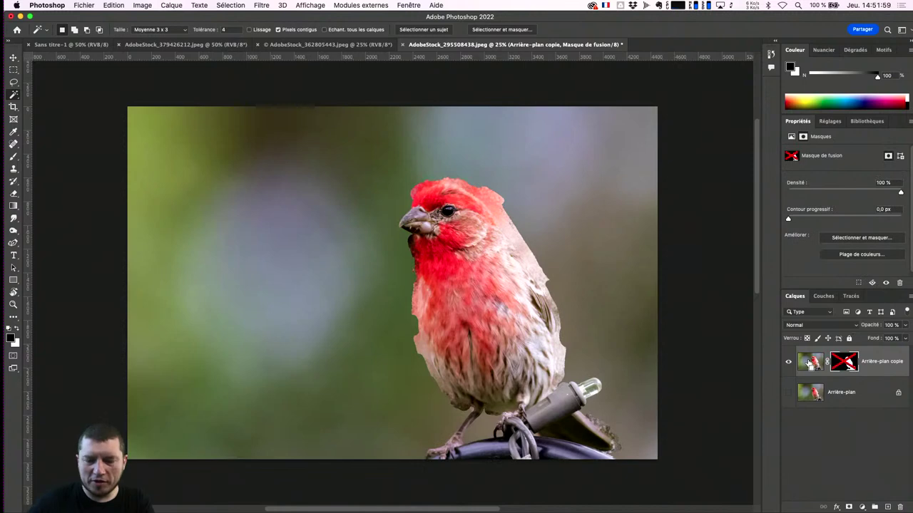
{"action": "key", "text": "ctrl+plus"}
{"action": "key", "text": "ctrl+plus"}
{"action": "key", "text": "ctrl+plus"}
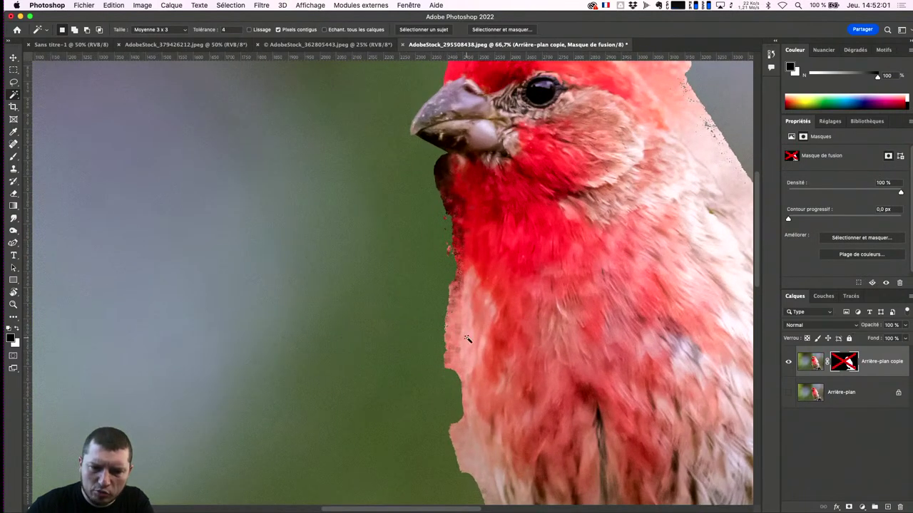
{"action": "left_click_drag", "start_coordinate": [600, 318], "coordinate": [401, 383]}
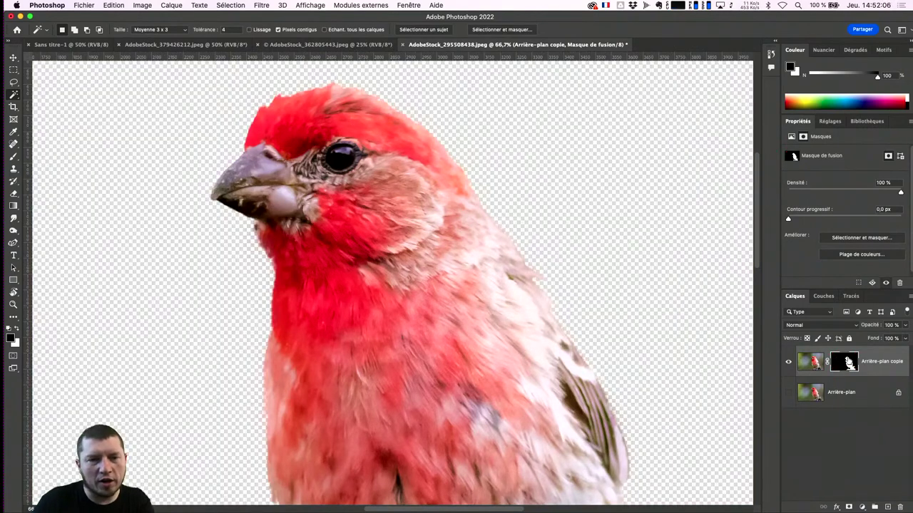
{"action": "left_click", "coordinate": [845, 361], "text": "shift"}
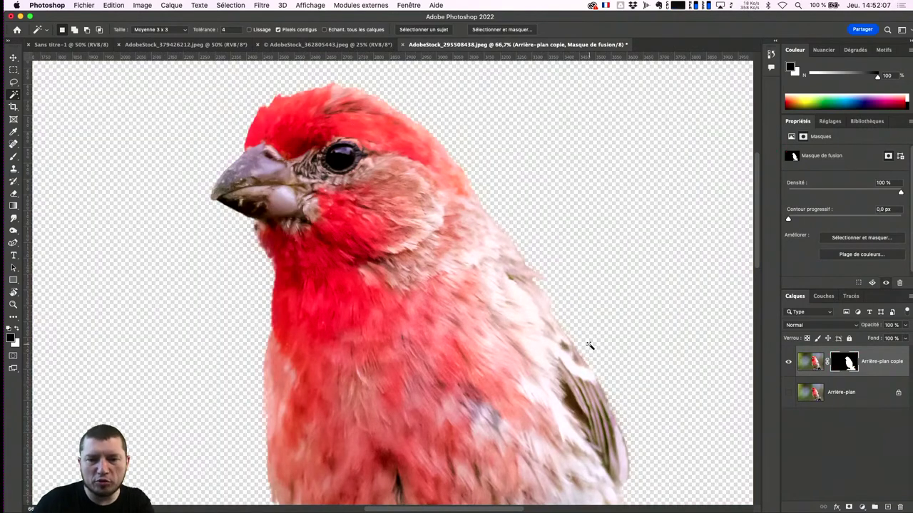
{"action": "key", "text": "super+minus"}
{"action": "key", "text": "super+minus"}
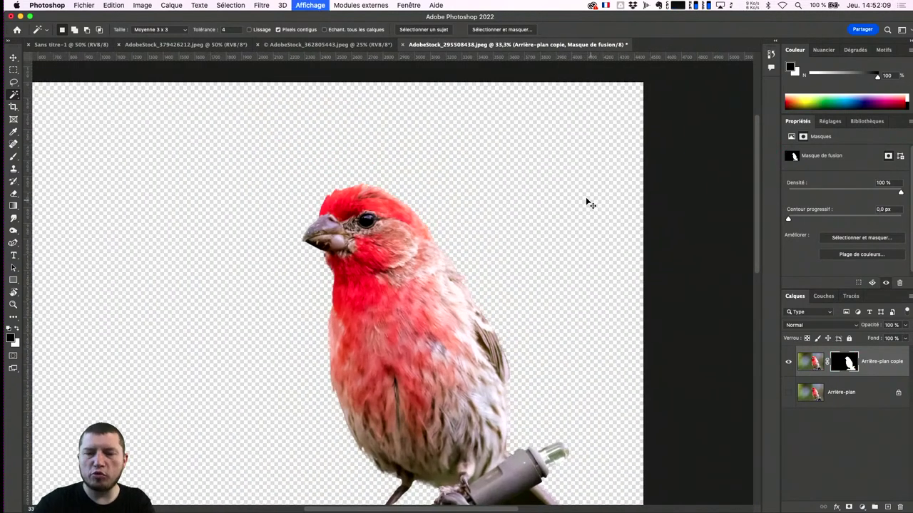
{"action": "left_click", "coordinate": [171, 45]}
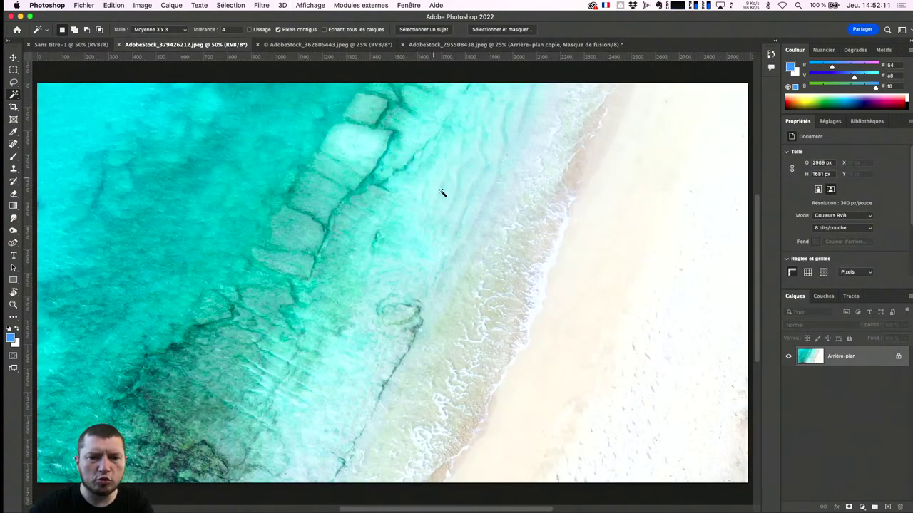
Step: Drag the beach layer into the finch document, undo the drop, and return to the beach photo
{"action": "key", "text": "super+minus"}
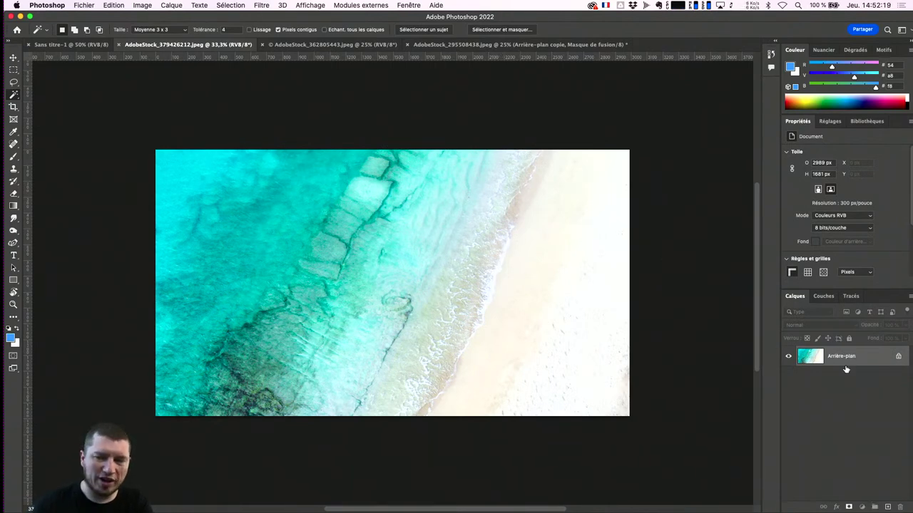
{"action": "mouse_move", "coordinate": [864, 358]}
{"action": "left_mouse_down"}
{"action": "mouse_move", "coordinate": [468, 80]}
{"action": "mouse_move", "coordinate": [430, 266]}
{"action": "left_mouse_up"}
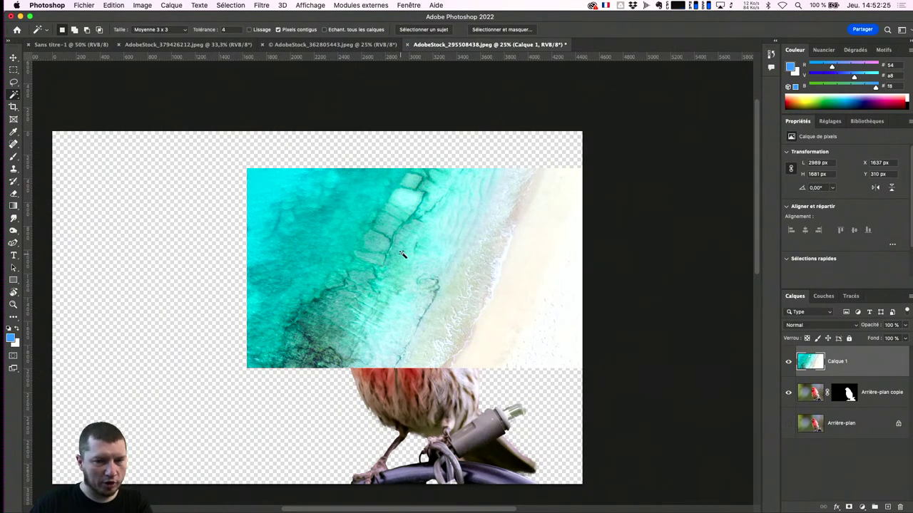
{"action": "key", "text": "ctrl+z"}
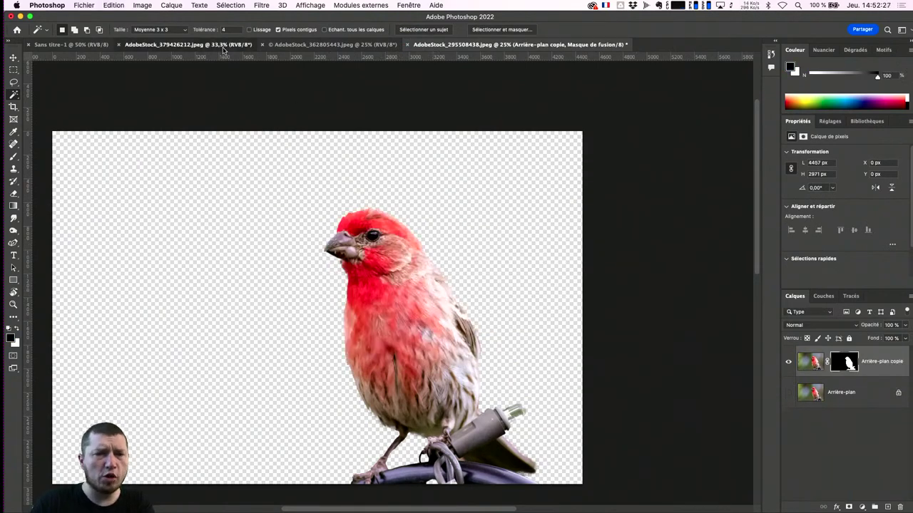
{"action": "left_click", "coordinate": [225, 46]}
Step: Duplicate the beach layer into document AdobeStock_295508438.jpeg and switch to that document
{"action": "right_click", "coordinate": [863, 356]}
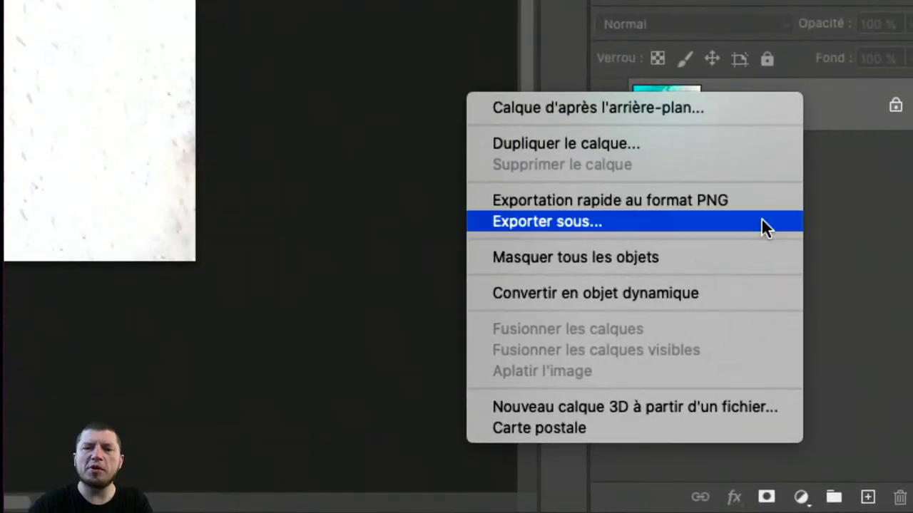
{"action": "left_click", "coordinate": [636, 145]}
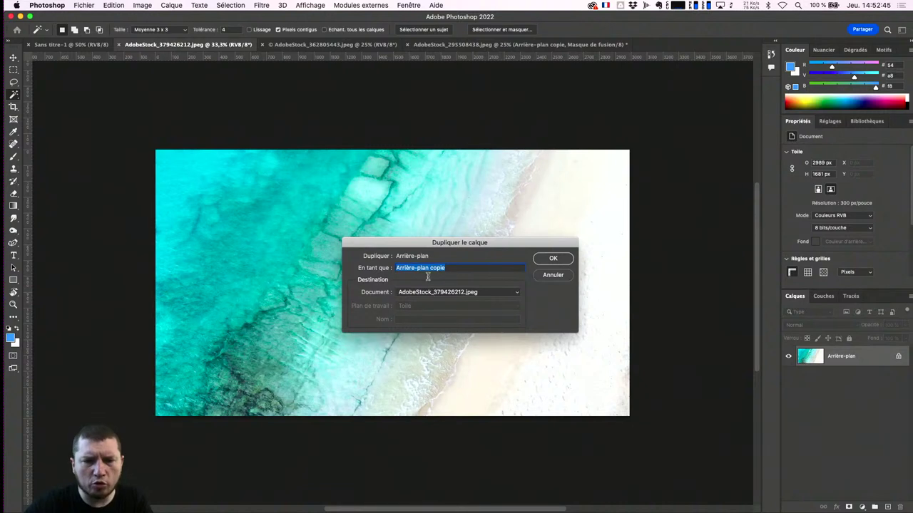
{"action": "left_click", "coordinate": [449, 294]}
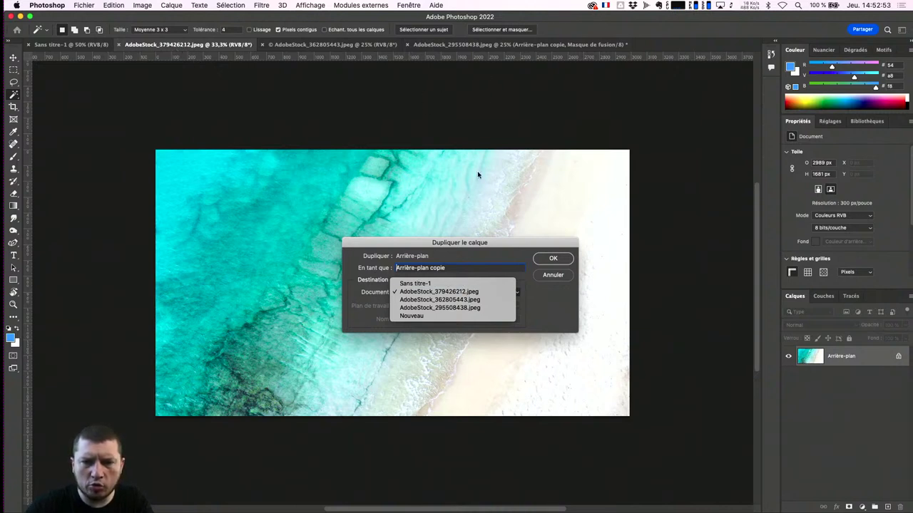
{"action": "left_click", "coordinate": [467, 307]}
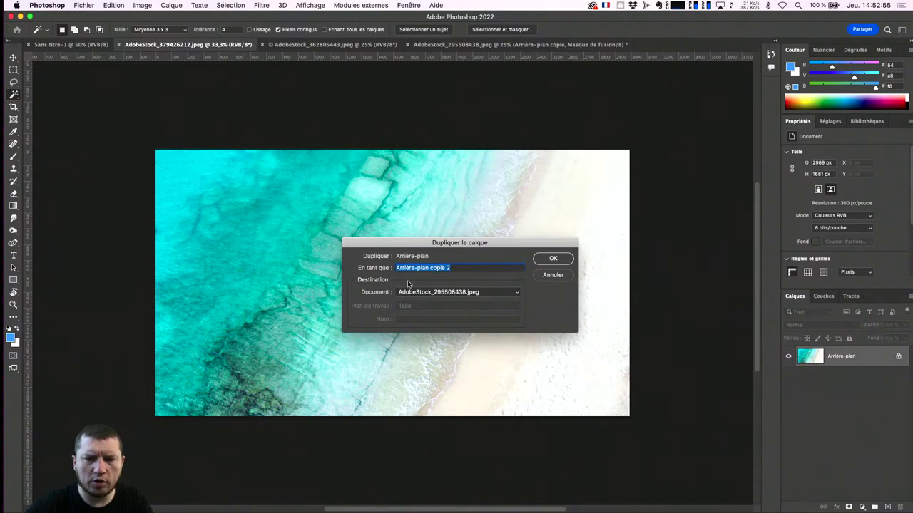
{"action": "left_click", "coordinate": [553, 259]}
{"action": "left_click", "coordinate": [496, 47]}
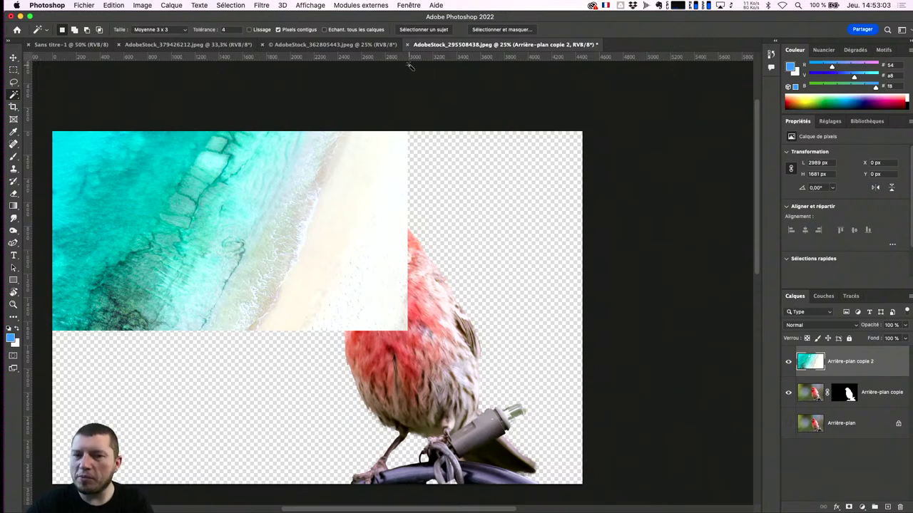
Step: Save the composite locally as Oiseau Détouré.psd and move the beach layer below the finch
{"action": "left_click", "coordinate": [84, 5]}
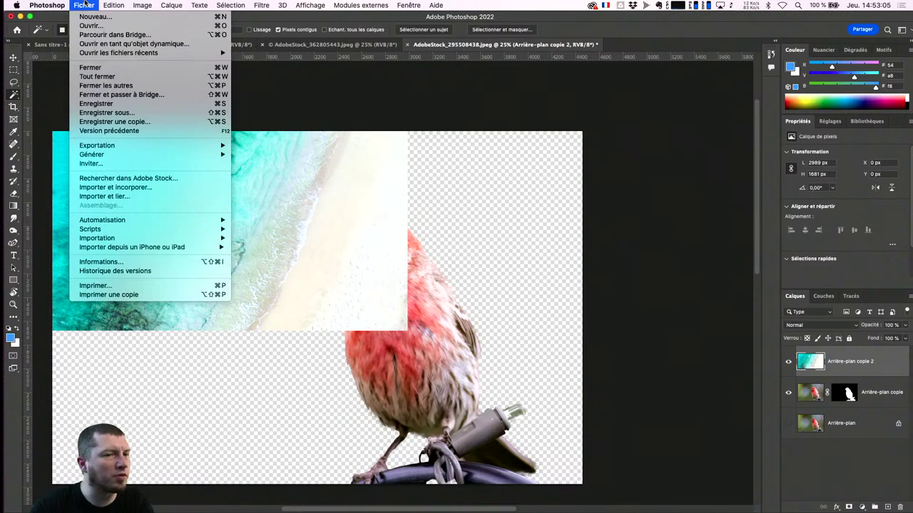
{"action": "left_click", "coordinate": [139, 105]}
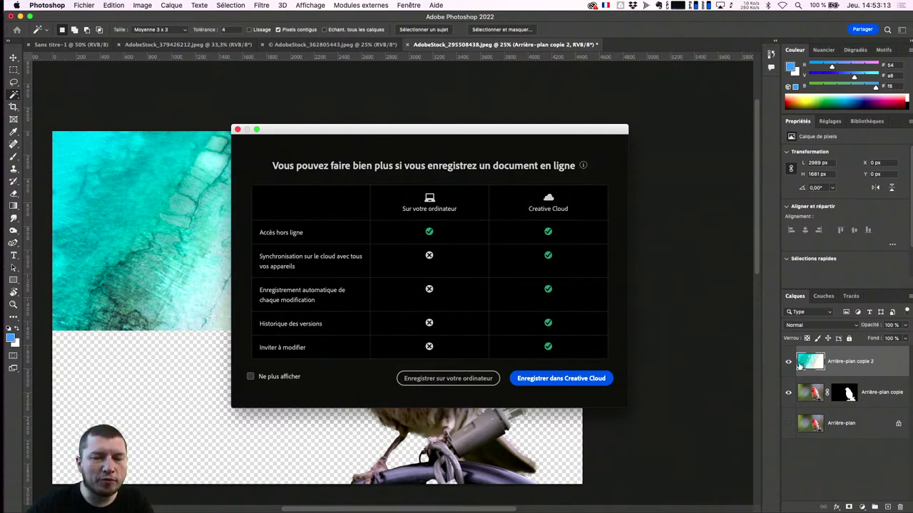
{"action": "left_click", "coordinate": [457, 376]}
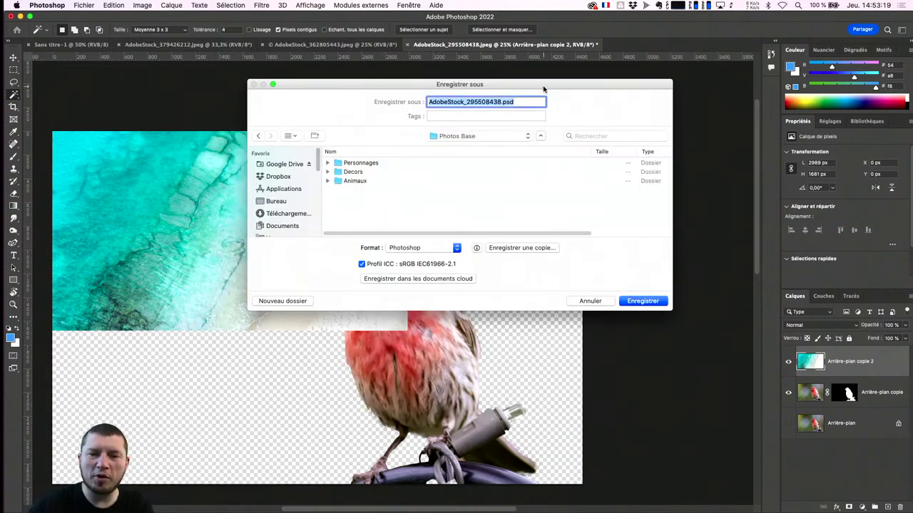
{"action": "type", "text": "Oiseau Détouré"}
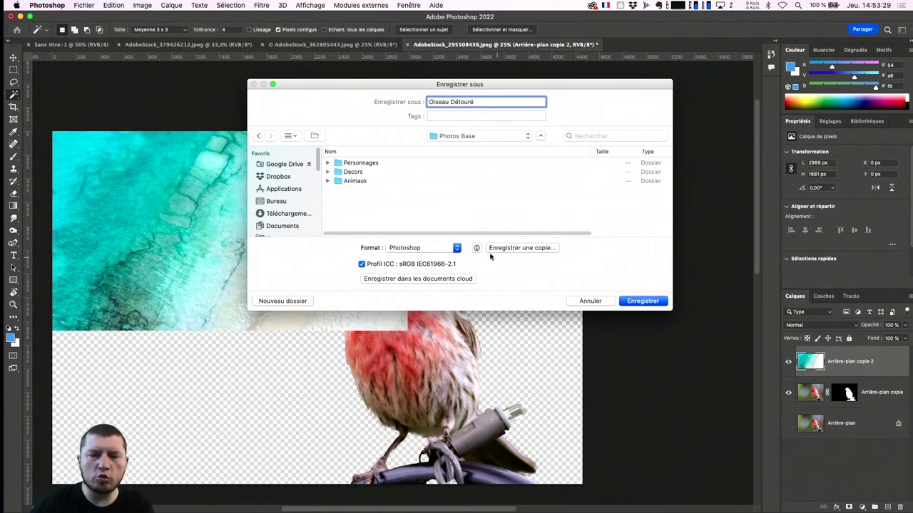
{"action": "left_click", "coordinate": [633, 301]}
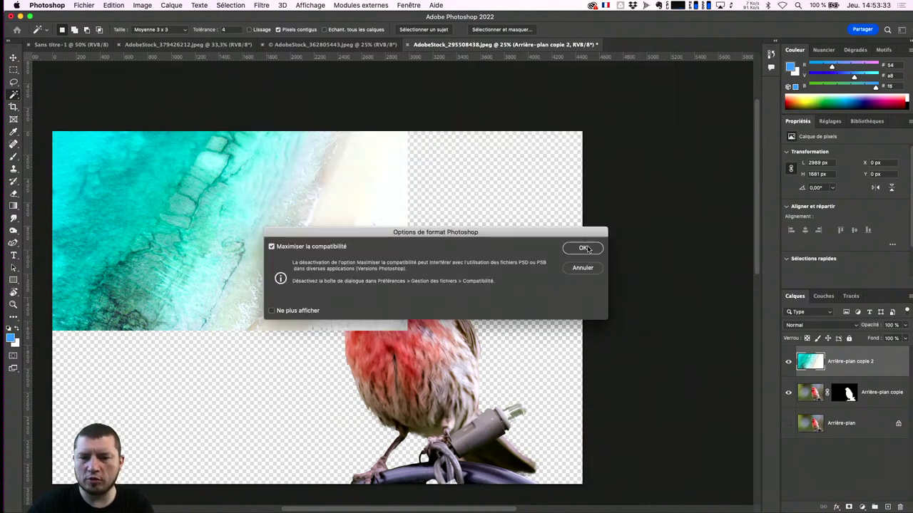
{"action": "left_click", "coordinate": [587, 248]}
{"action": "left_click_drag", "start_coordinate": [812, 362], "coordinate": [845, 412]}
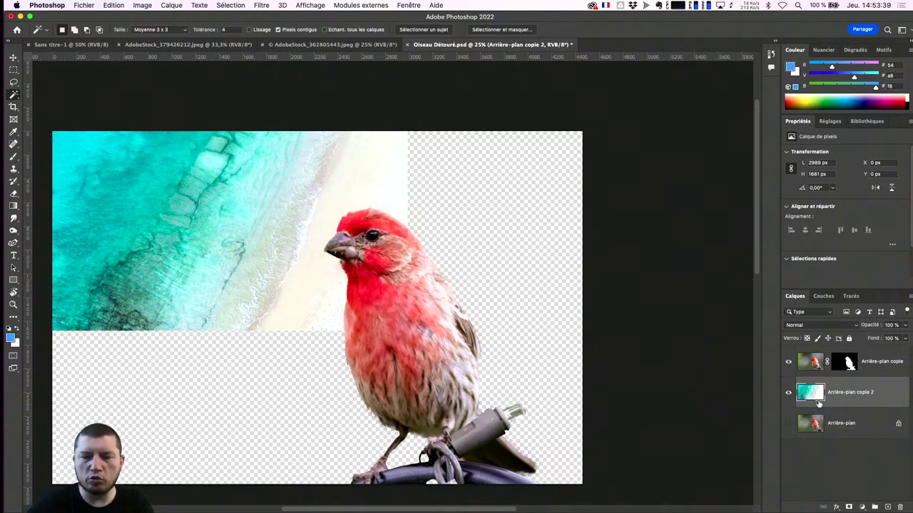
Step: Scale the beach layer to 177.27% so it fills the canvas, then switch to Adobe Bridge
{"action": "key", "text": "ctrl+t"}
{"action": "left_click_drag", "start_coordinate": [408, 331], "coordinate": [704, 473]}
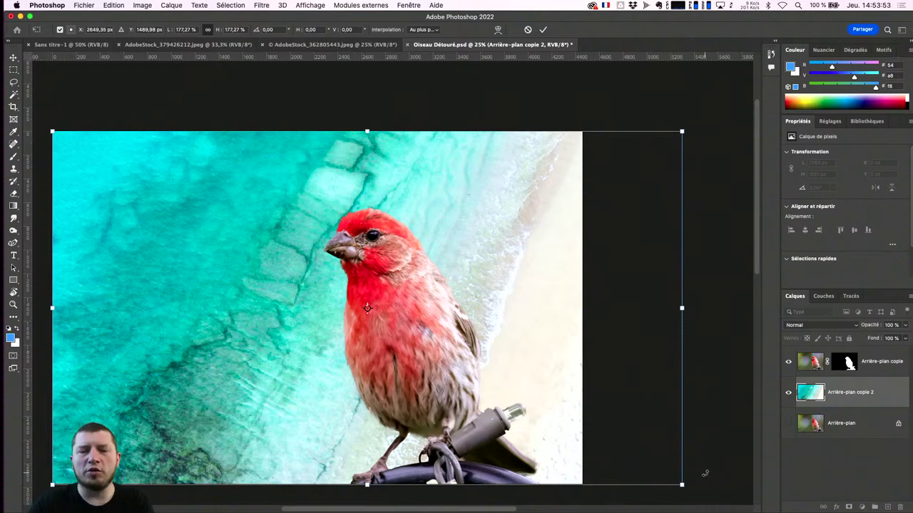
{"action": "key", "text": "Return"}
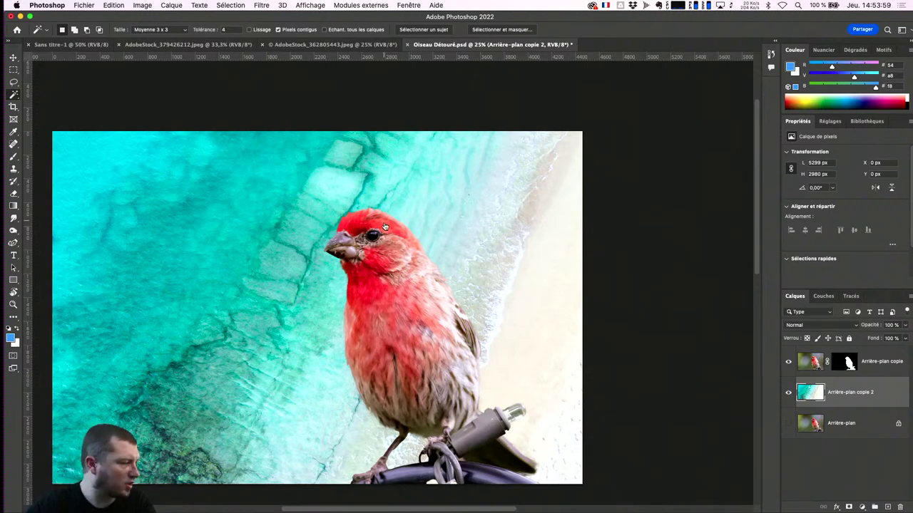
{"action": "key", "text": "super+Tab"}
Step: From Bridge's Animaux folder, place AdobeStock_379426212.jpeg into Photoshop
{"action": "left_click", "coordinate": [463, 262]}
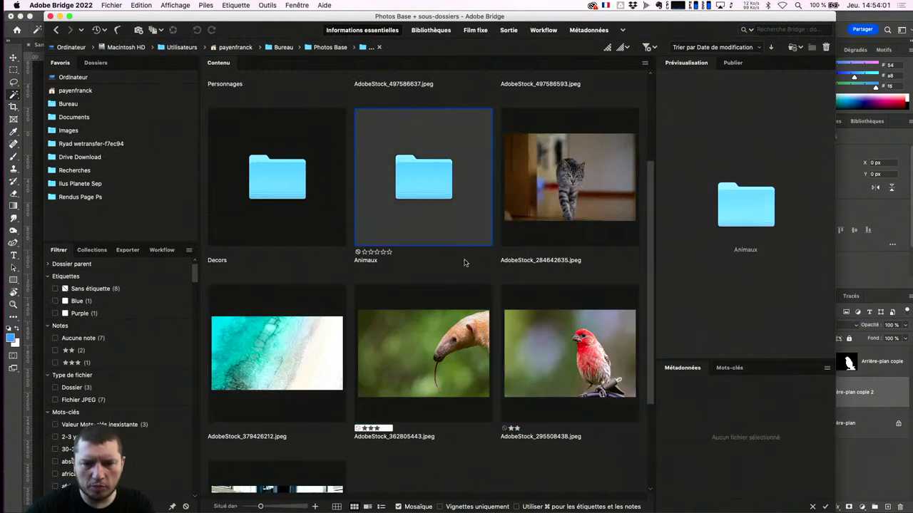
{"action": "left_click", "coordinate": [306, 331]}
{"action": "right_click", "coordinate": [310, 317]}
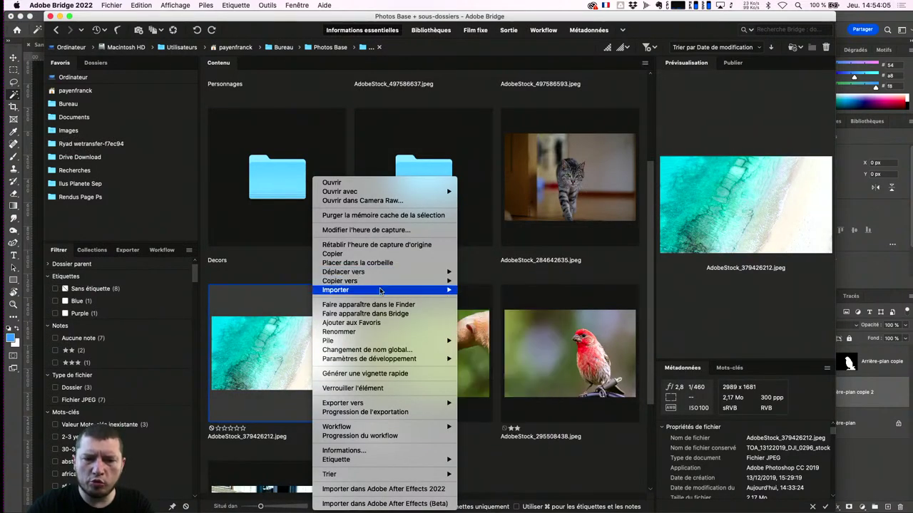
{"action": "mouse_move", "coordinate": [385, 289]}
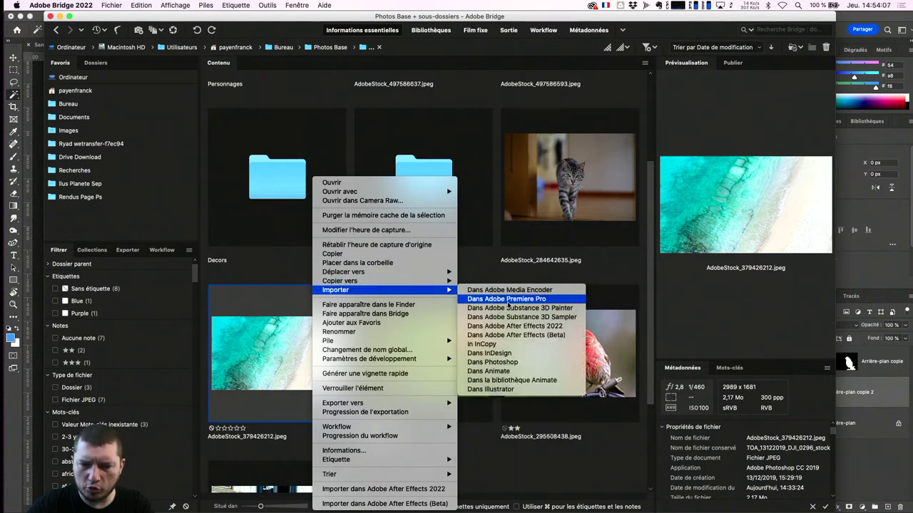
{"action": "left_click", "coordinate": [502, 362]}
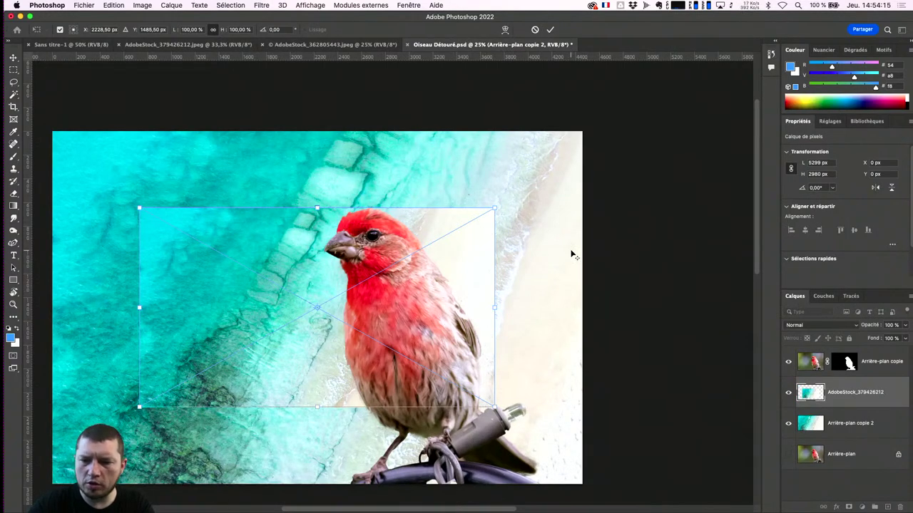
Step: Commit the placed AdobeStock_379426212 image, then delete its layer
{"action": "key", "text": "Return"}
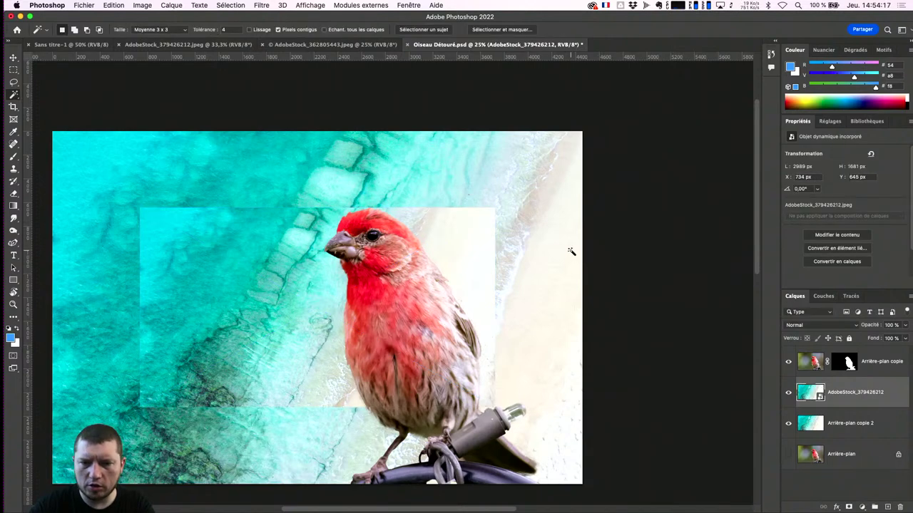
{"action": "key", "text": "Delete"}
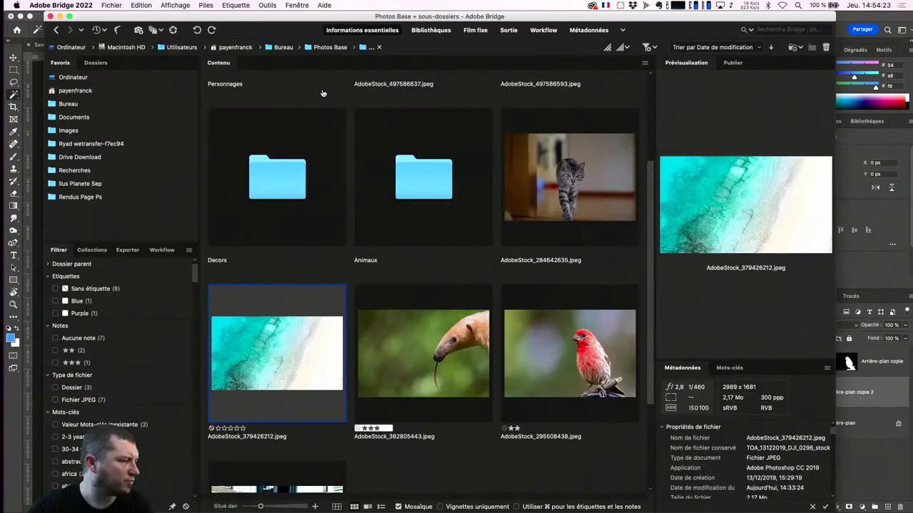
Step: From Adobe Bridge, place the turquoise beach photo into Oiseau Détouré.psd again
{"action": "key", "text": "alt+super+o"}
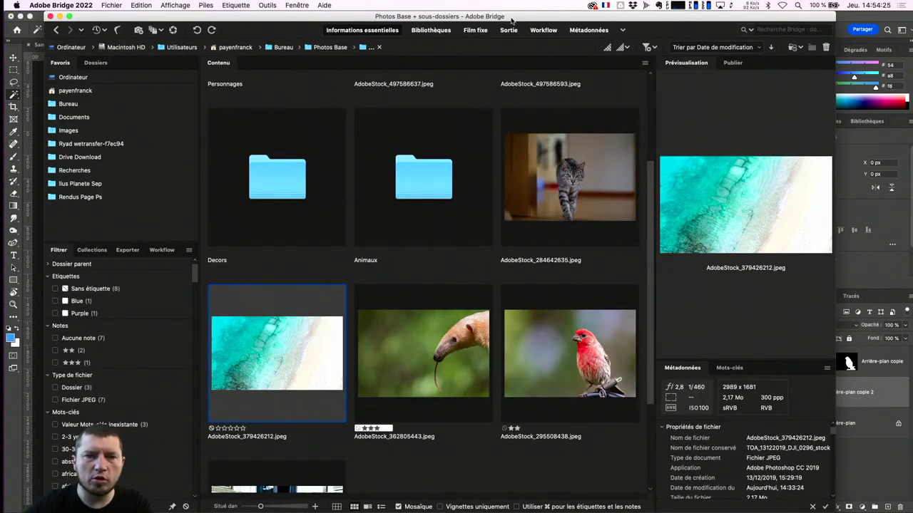
{"action": "left_click_drag", "start_coordinate": [510, 19], "coordinate": [509, 12]}
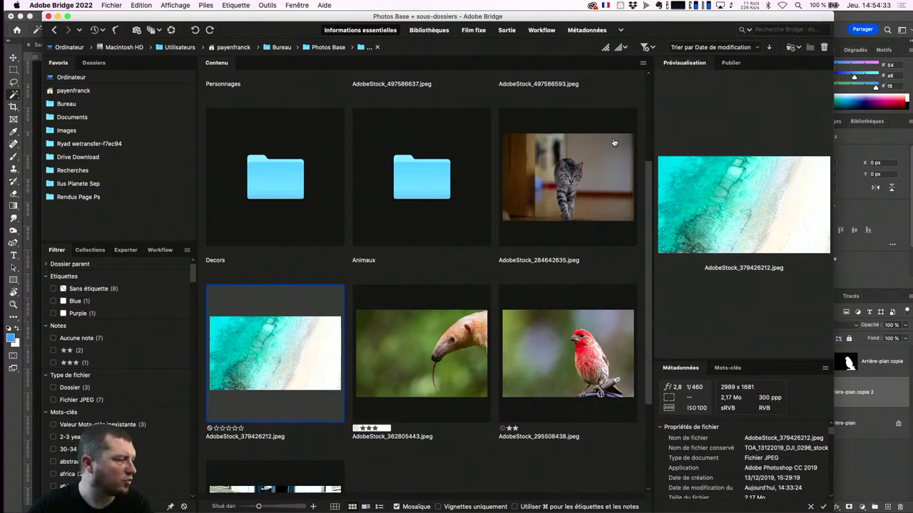
{"action": "right_click", "coordinate": [262, 337]}
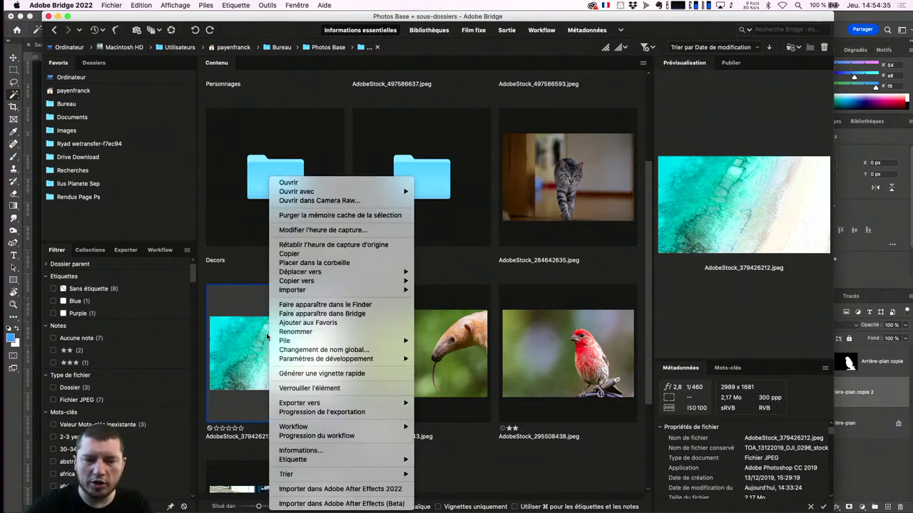
{"action": "mouse_move", "coordinate": [292, 290]}
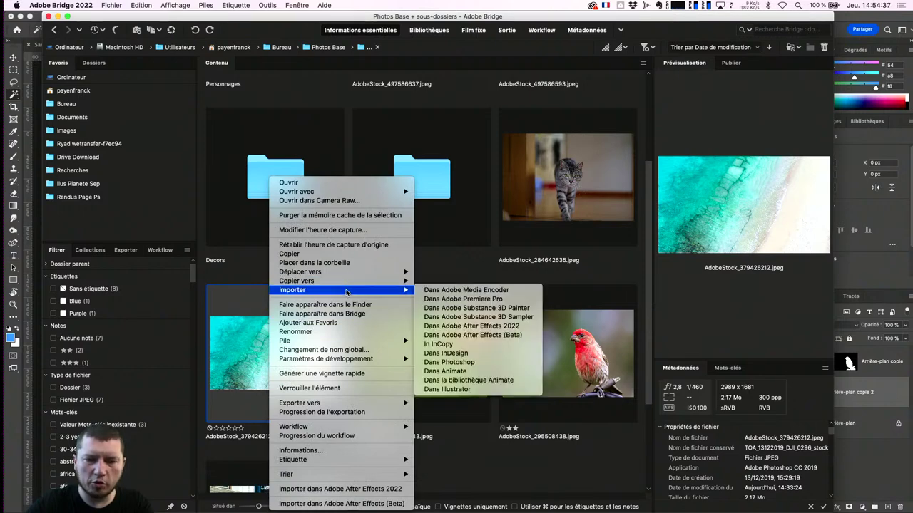
{"action": "left_click", "coordinate": [484, 365]}
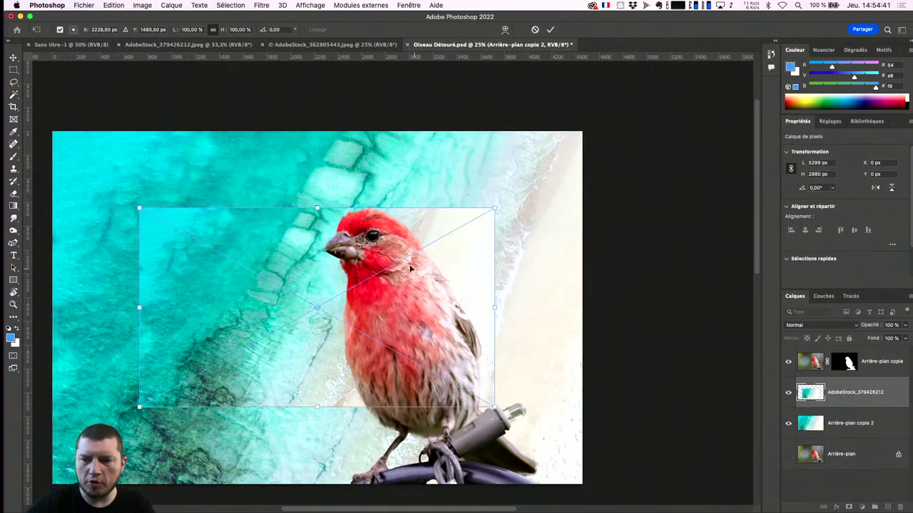
Step: Scale and reposition the placed beach photo past the canvas edges, then commit the transform
{"action": "left_click_drag", "start_coordinate": [295, 246], "coordinate": [308, 212]}
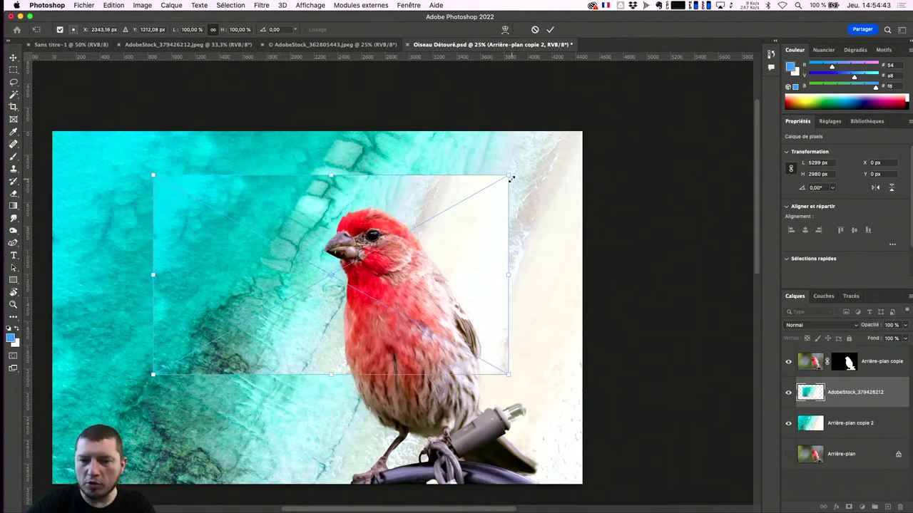
{"action": "mouse_move", "coordinate": [507, 174]}
{"action": "left_mouse_down"}
{"action": "mouse_move", "coordinate": [573, 124]}
{"action": "mouse_move", "coordinate": [611, 117]}
{"action": "left_mouse_up"}
{"action": "left_click_drag", "start_coordinate": [479, 223], "coordinate": [474, 273]}
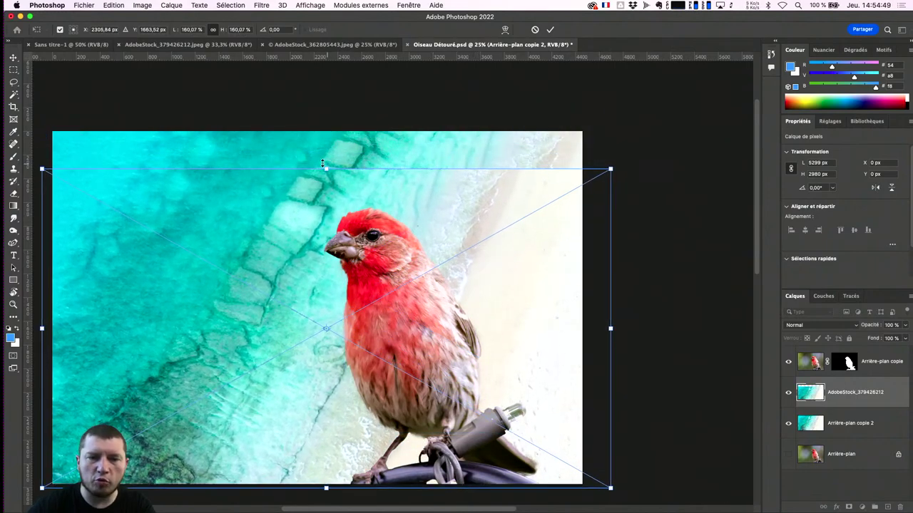
{"action": "mouse_move", "coordinate": [326, 170]}
{"action": "left_mouse_down"}
{"action": "mouse_move", "coordinate": [326, 223]}
{"action": "mouse_move", "coordinate": [329, 126]}
{"action": "left_mouse_up"}
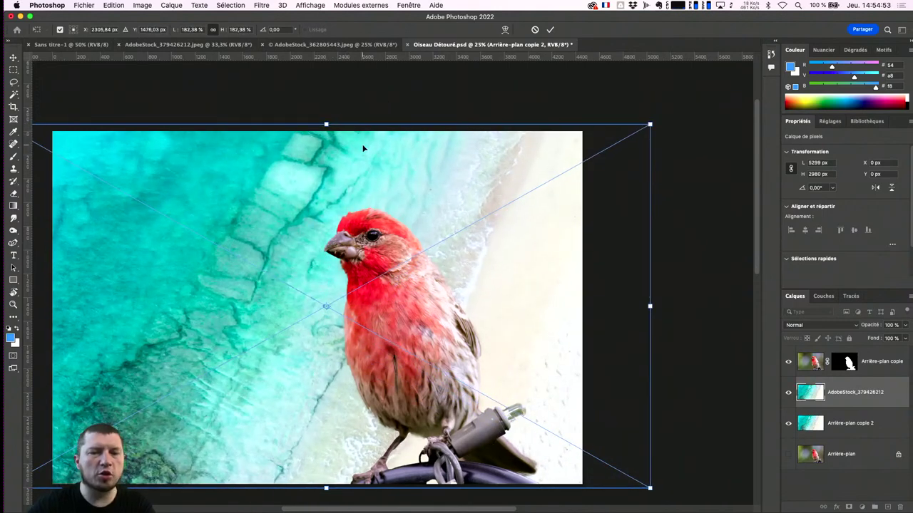
{"action": "left_click_drag", "start_coordinate": [234, 312], "coordinate": [246, 236]}
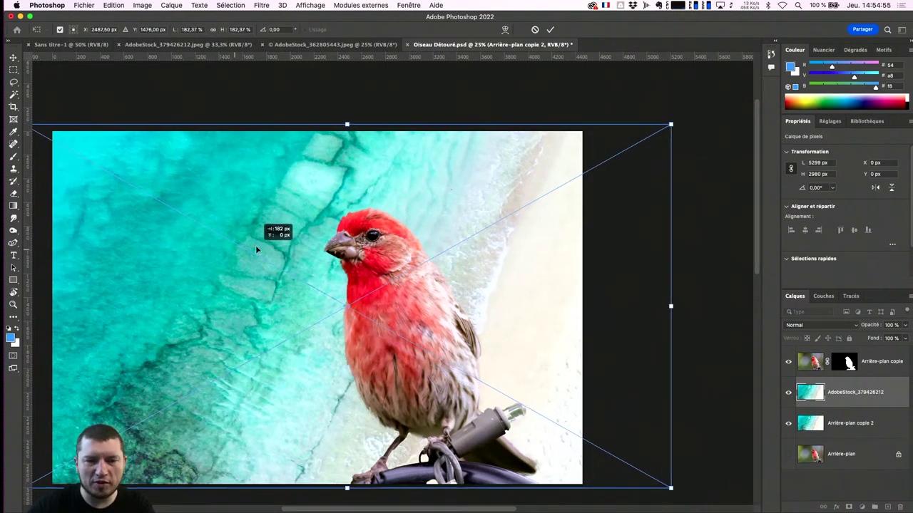
{"action": "key", "text": "Return"}
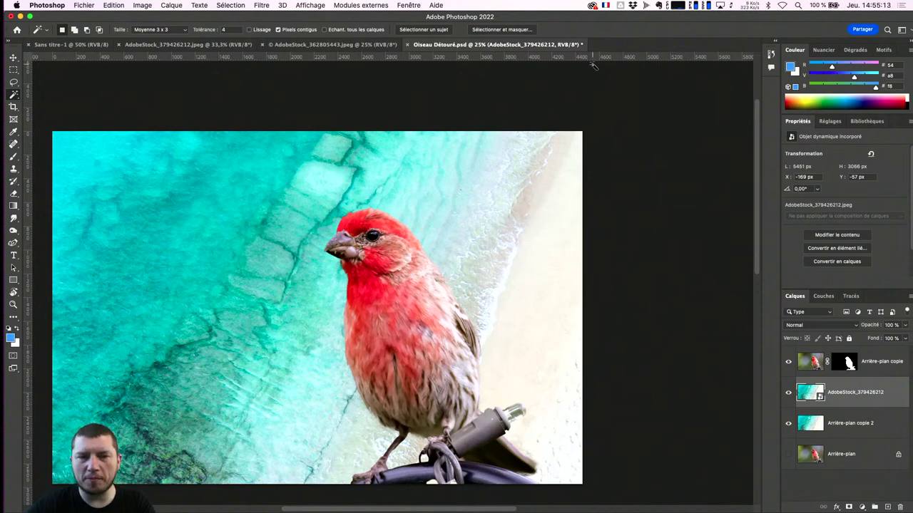
Step: Place anteater photo AdobeStock_362805443 from Bridge into Oiseau Détouré.psd via Importer > Dans Photoshop
{"action": "left_click", "coordinate": [328, 43]}
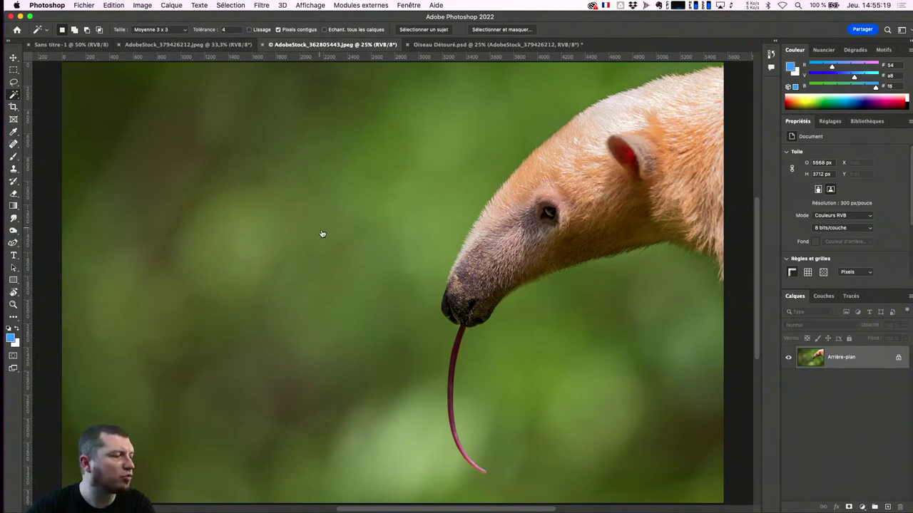
{"action": "key", "text": "super+Tab"}
{"action": "left_click", "coordinate": [443, 355]}
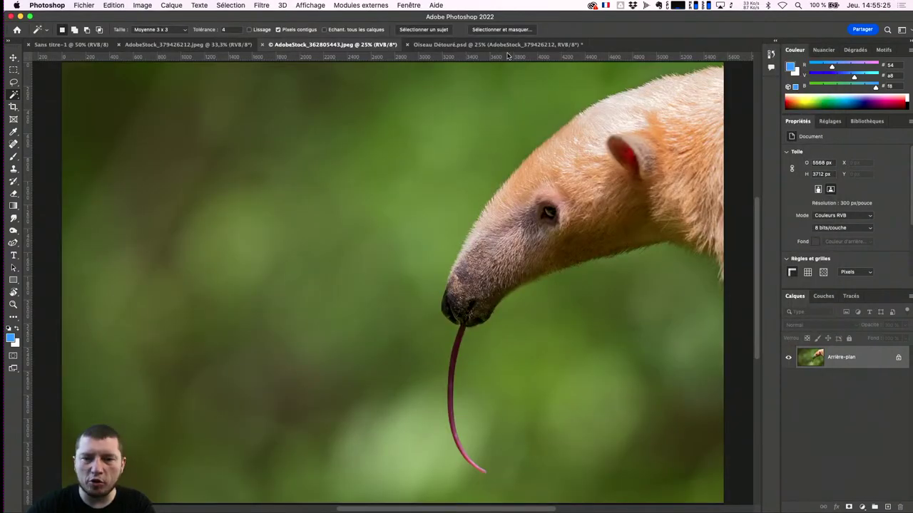
{"action": "left_click", "coordinate": [518, 47]}
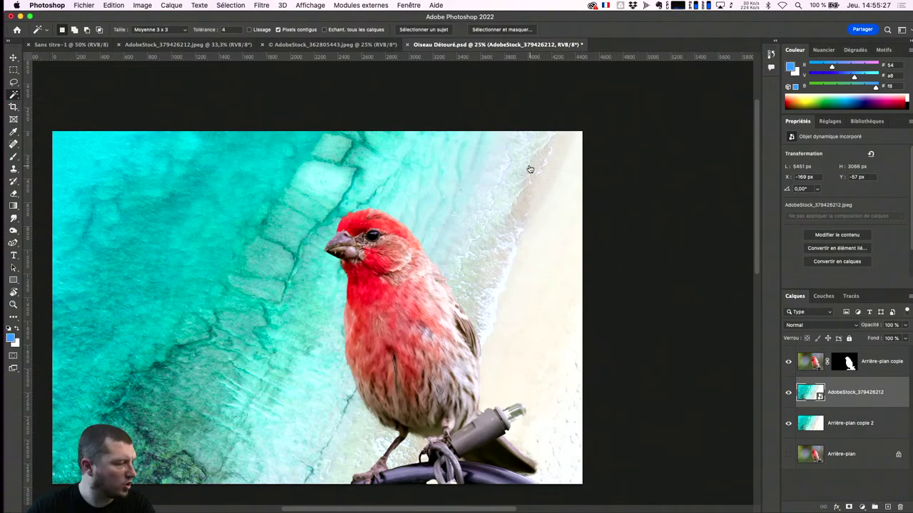
{"action": "key", "text": "super+Tab"}
{"action": "right_click", "coordinate": [465, 325]}
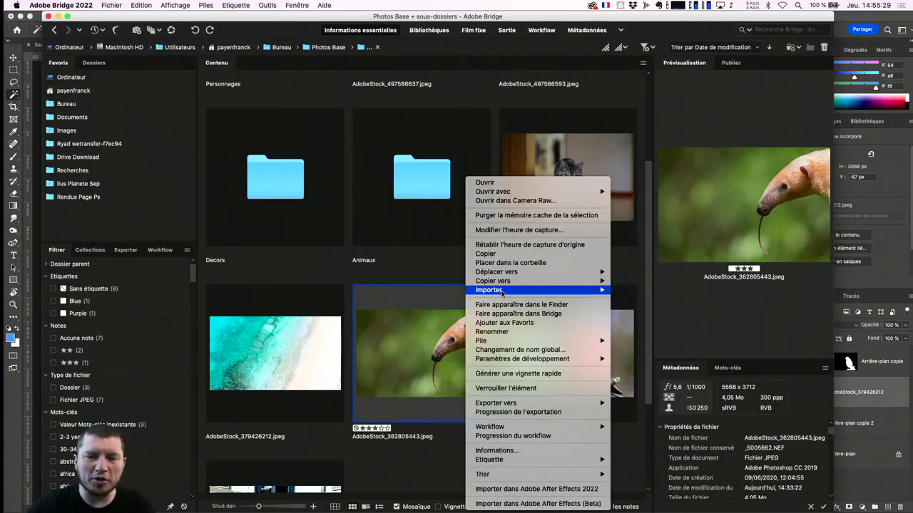
{"action": "mouse_move", "coordinate": [536, 290]}
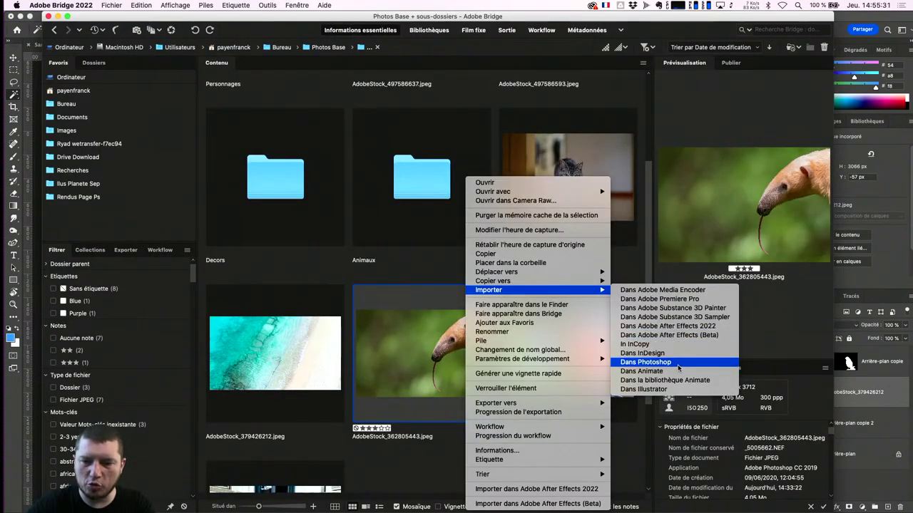
{"action": "left_click", "coordinate": [677, 362]}
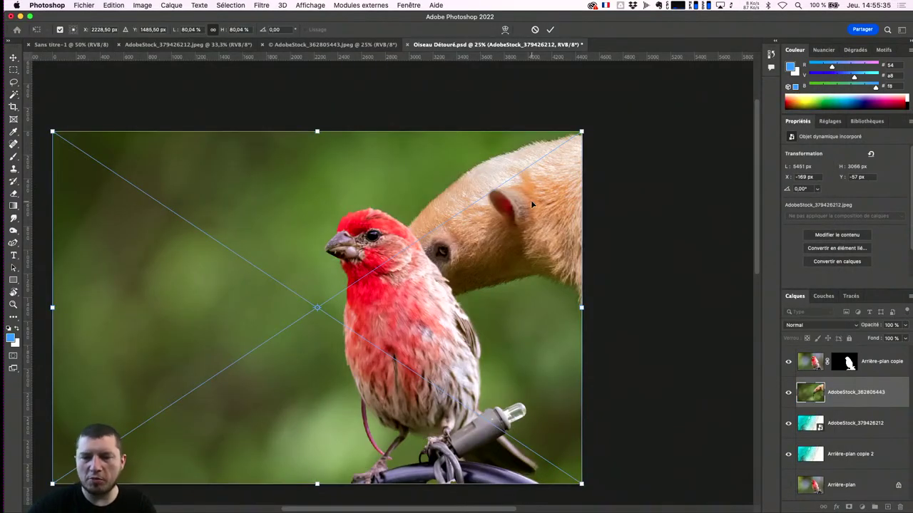
Step: Commit the placed anteater and move its layer to the top of the stack
{"action": "key", "text": "Return"}
{"action": "key", "text": "w"}
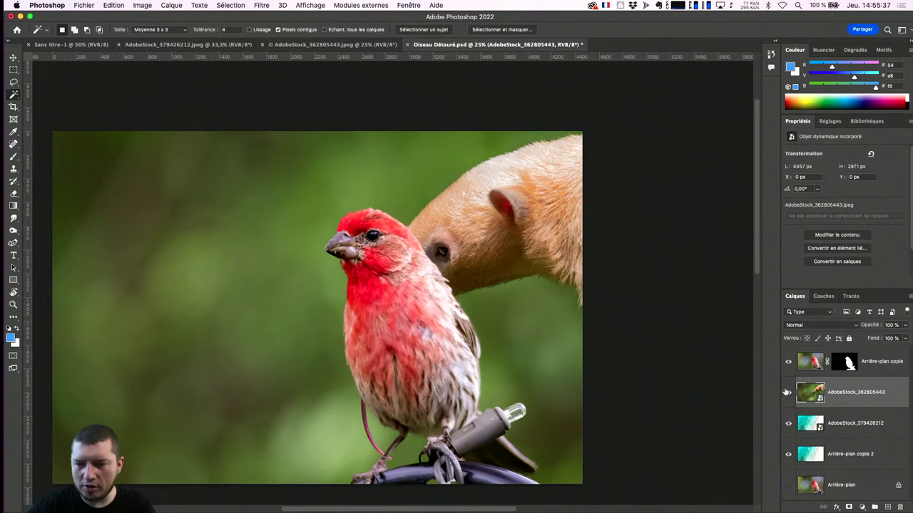
{"action": "left_click", "coordinate": [787, 393]}
{"action": "left_click_drag", "start_coordinate": [848, 389], "coordinate": [847, 358]}
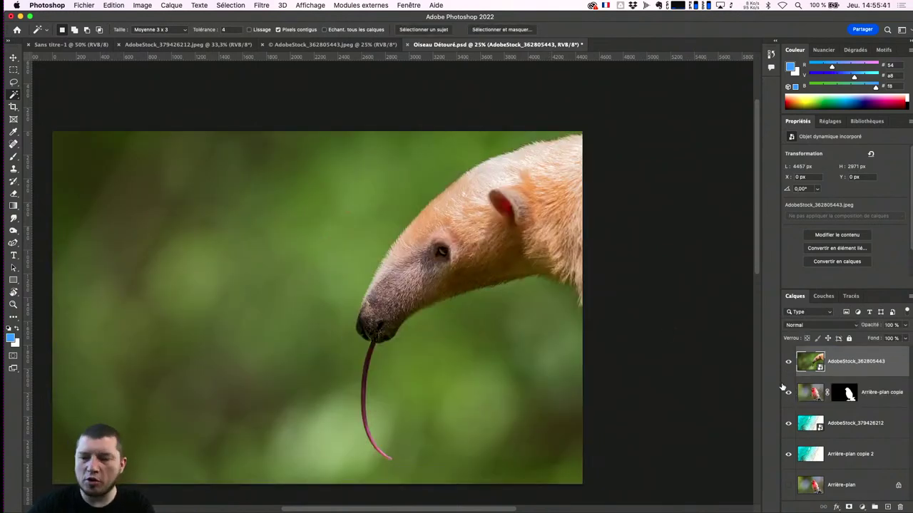
{"action": "double_click", "coordinate": [813, 362]}
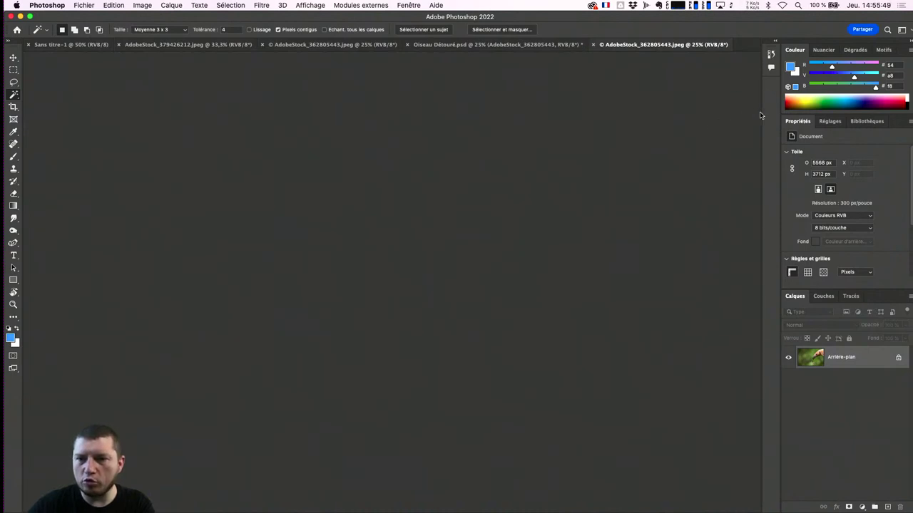
{"action": "key", "text": "super+w"}
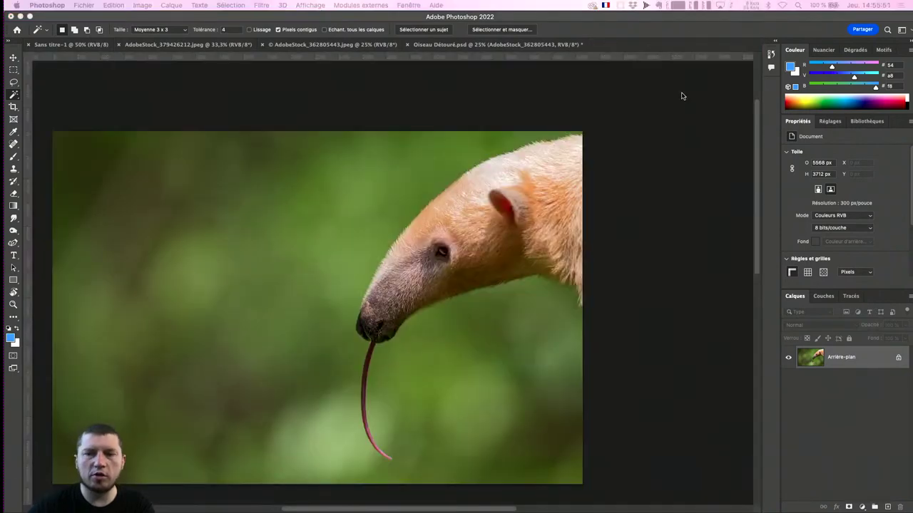
Step: Show the anteater photo beside the composite, select the anteater as subject, and open Select and Mask
{"action": "key", "text": "super+r"}
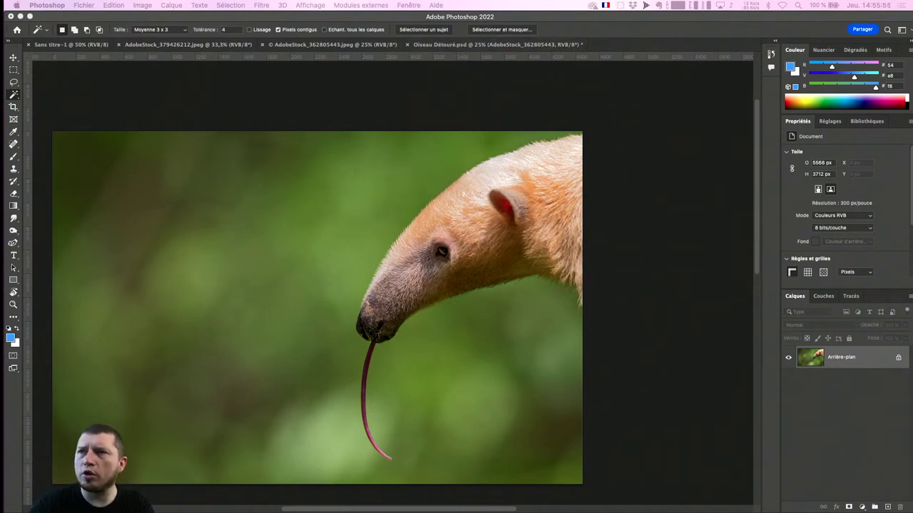
{"action": "mouse_move", "coordinate": [685, 509]}
{"action": "left_mouse_down"}
{"action": "mouse_move", "coordinate": [761, 275]}
{"action": "mouse_move", "coordinate": [741, 278]}
{"action": "left_mouse_up"}
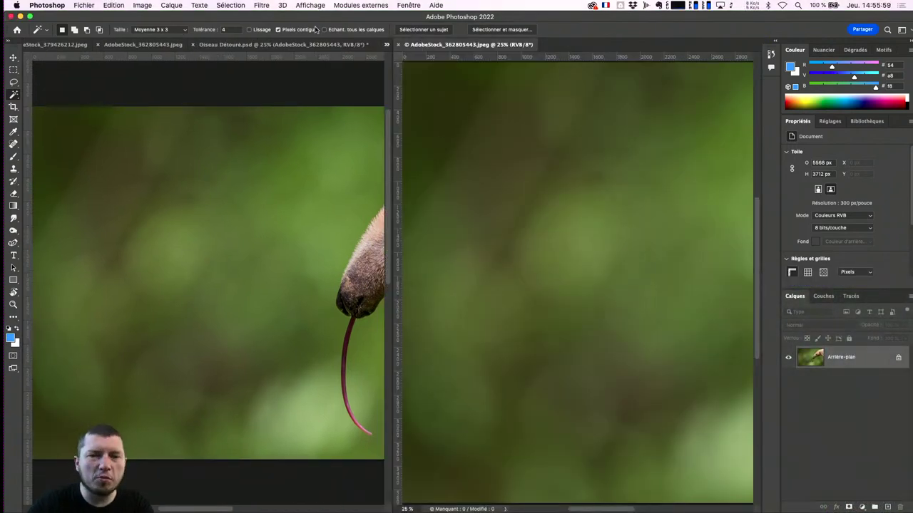
{"action": "left_click", "coordinate": [327, 44]}
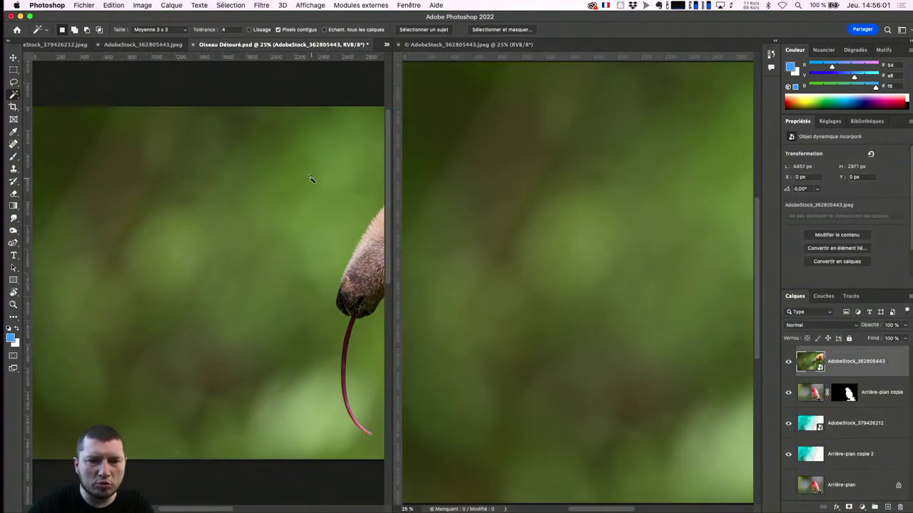
{"action": "key", "text": "super+minus"}
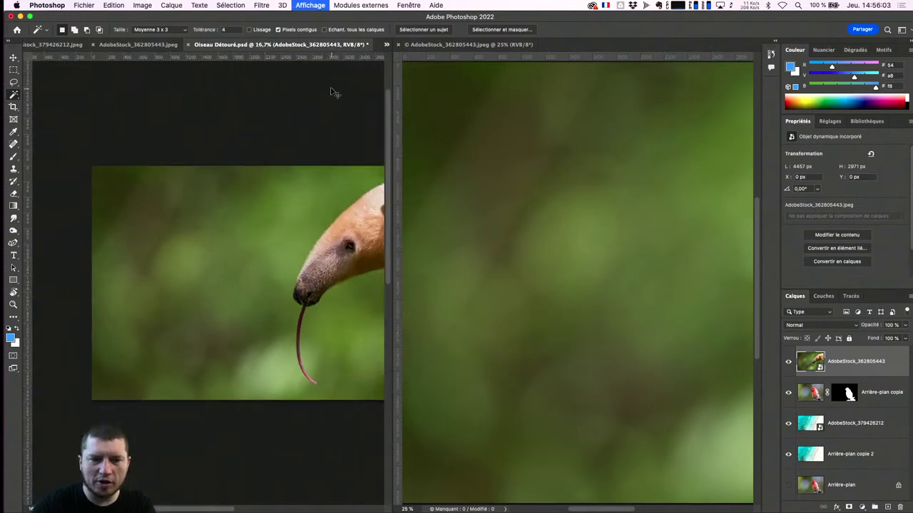
{"action": "key", "text": "super+minus"}
{"action": "left_click", "coordinate": [570, 181]}
{"action": "key", "text": "super+minus"}
{"action": "key", "text": "super+minus"}
{"action": "key", "text": "super+minus"}
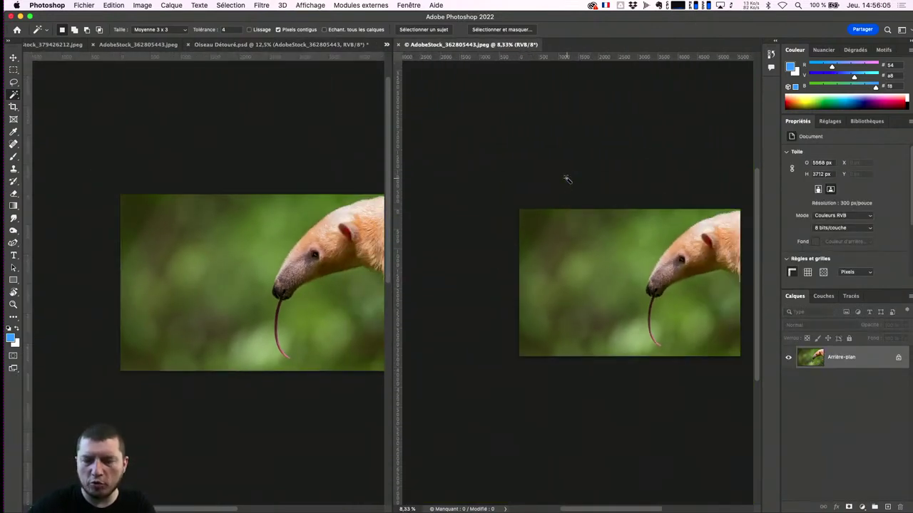
{"action": "left_click", "coordinate": [440, 30]}
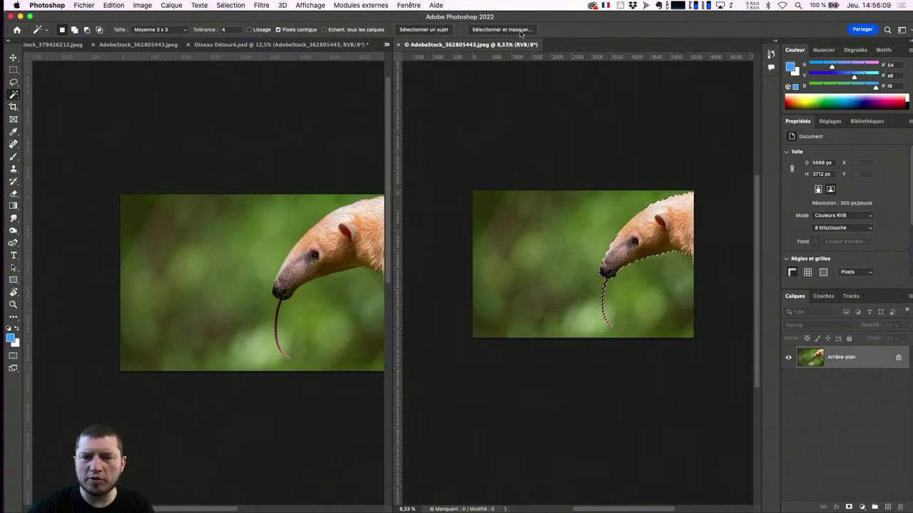
{"action": "left_click", "coordinate": [499, 29]}
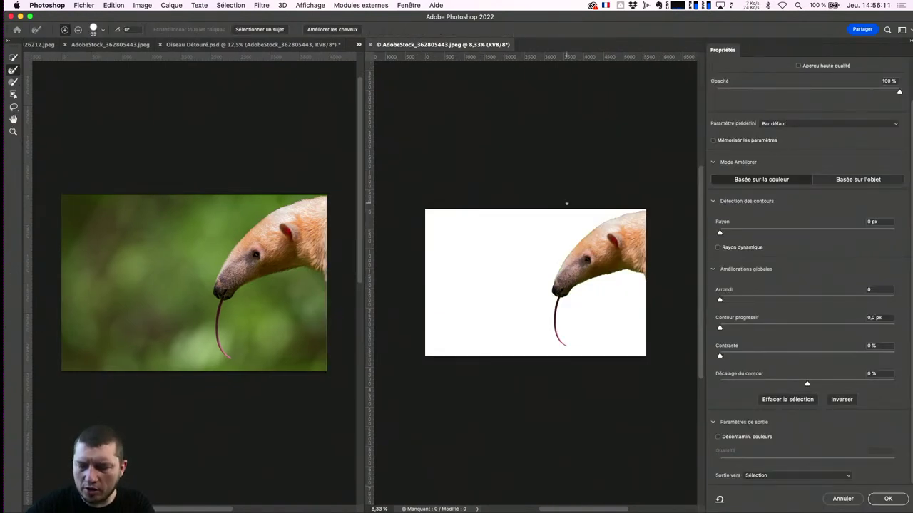
Step: Refine the anteater cutout: brush size 148, Decontaminate Colors at 78%, output as masked layer
{"action": "key", "text": "super+plus"}
{"action": "key", "text": "super+plus"}
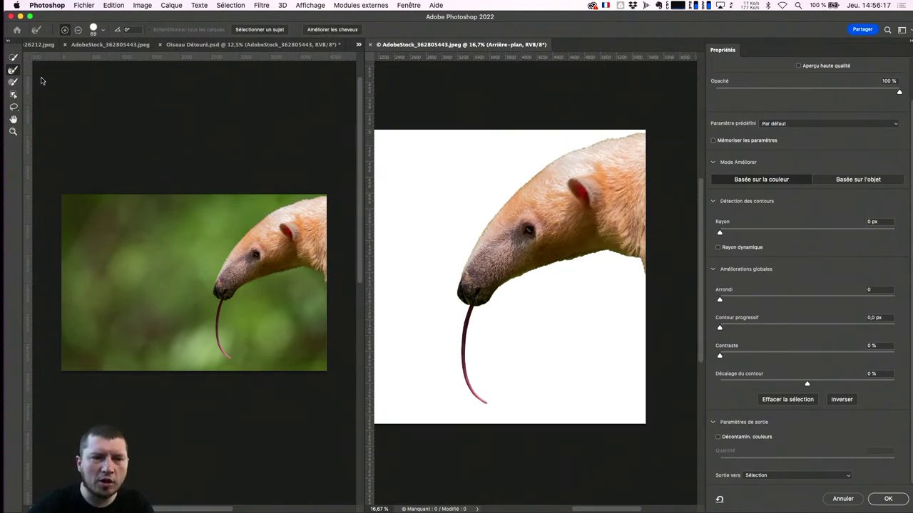
{"action": "left_click_drag", "start_coordinate": [466, 261], "coordinate": [499, 261]}
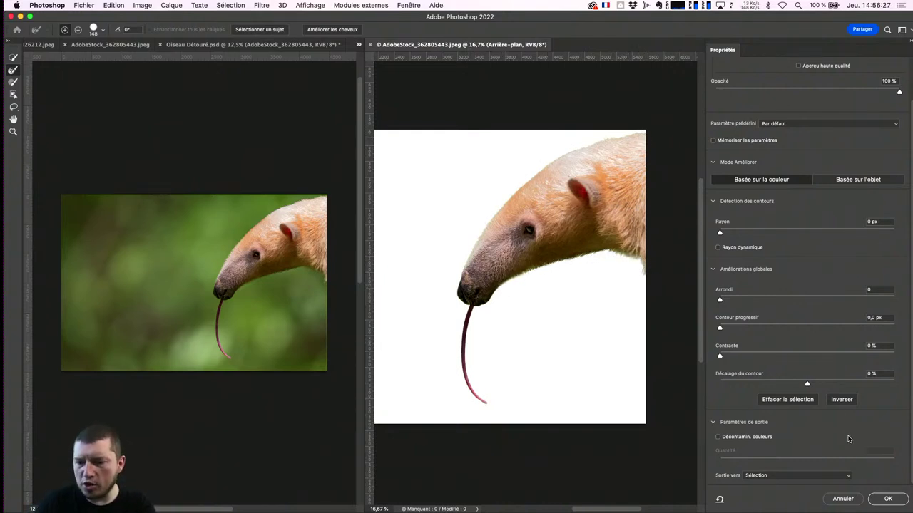
{"action": "left_click", "coordinate": [728, 437]}
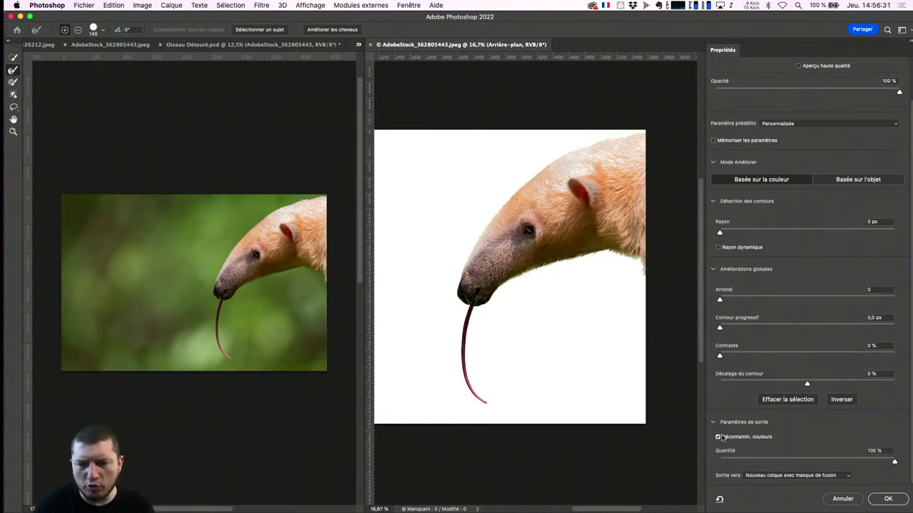
{"action": "key", "text": "super+plus"}
{"action": "key", "text": "super+plus"}
{"action": "key", "text": "super+plus"}
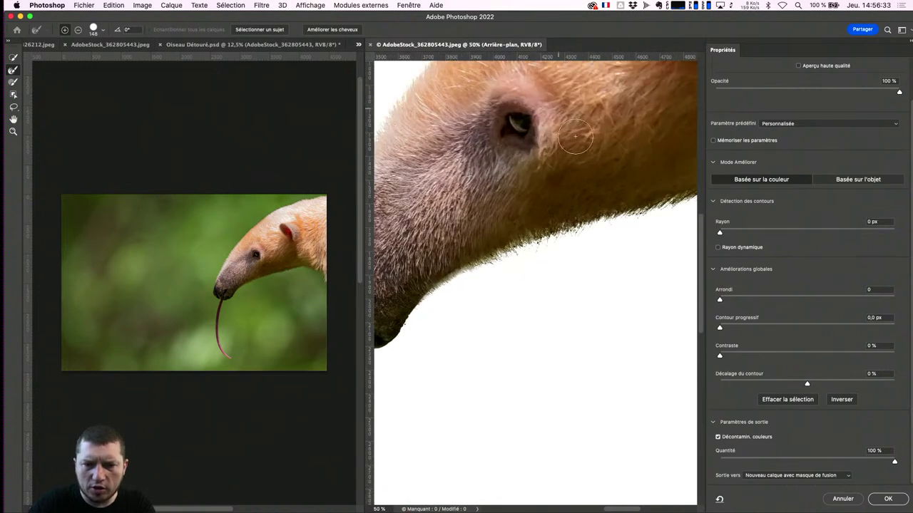
{"action": "scroll", "coordinate": [588, 272], "scroll_direction": "up", "scroll_amount": 5}
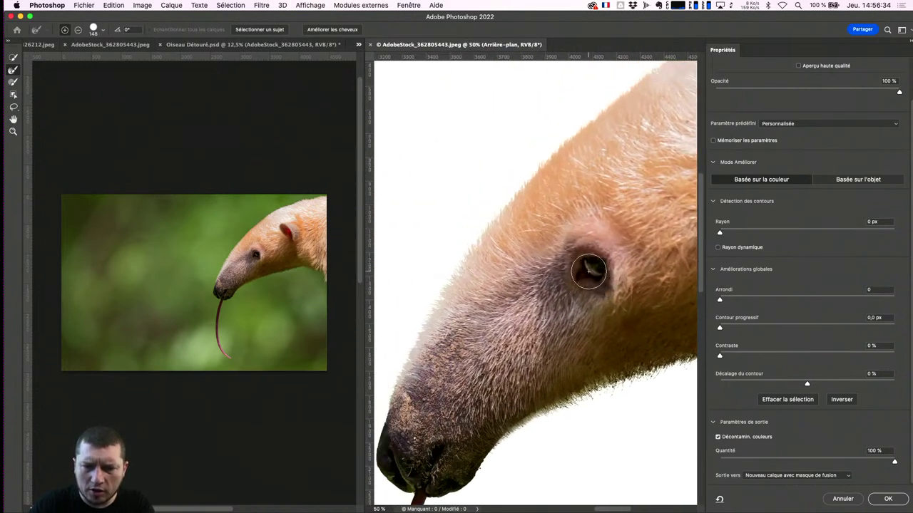
{"action": "left_click", "coordinate": [718, 437]}
{"action": "left_click", "coordinate": [718, 437]}
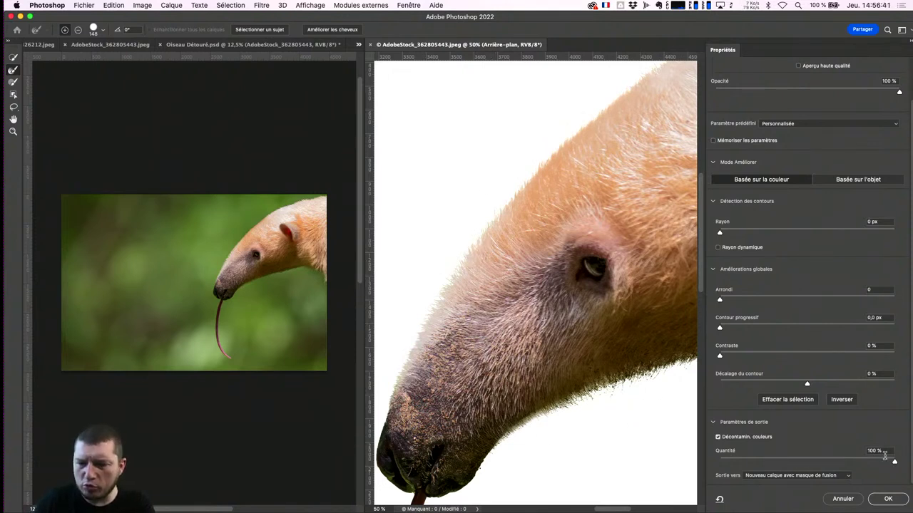
{"action": "left_click_drag", "start_coordinate": [893, 463], "coordinate": [856, 463]}
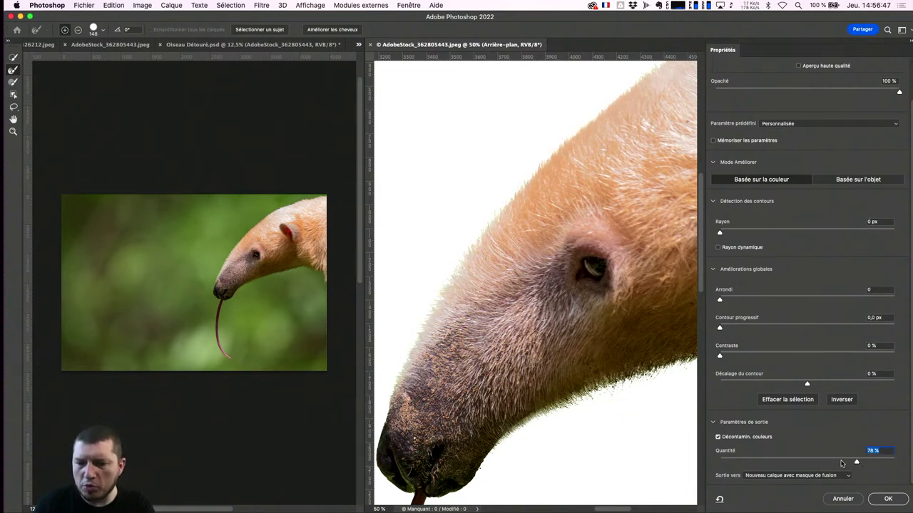
{"action": "key", "text": "super+minus"}
{"action": "key", "text": "super+minus"}
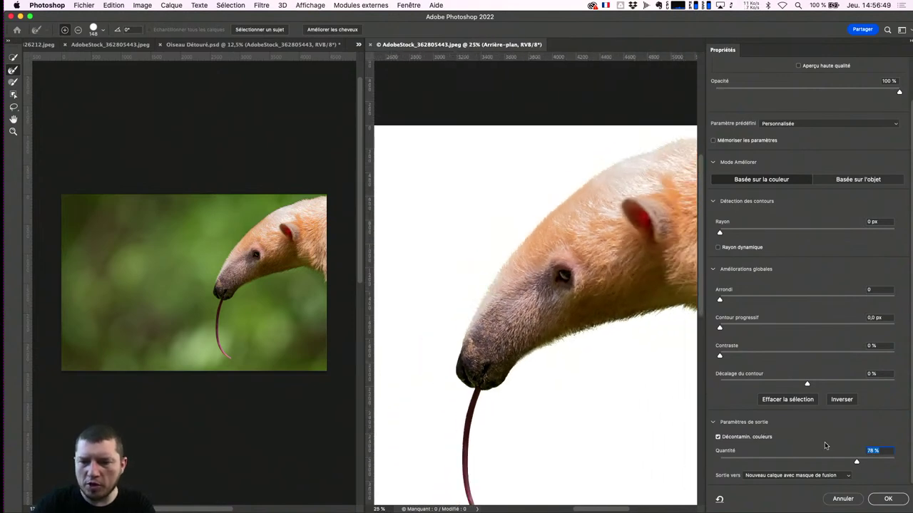
{"action": "left_click", "coordinate": [885, 499]}
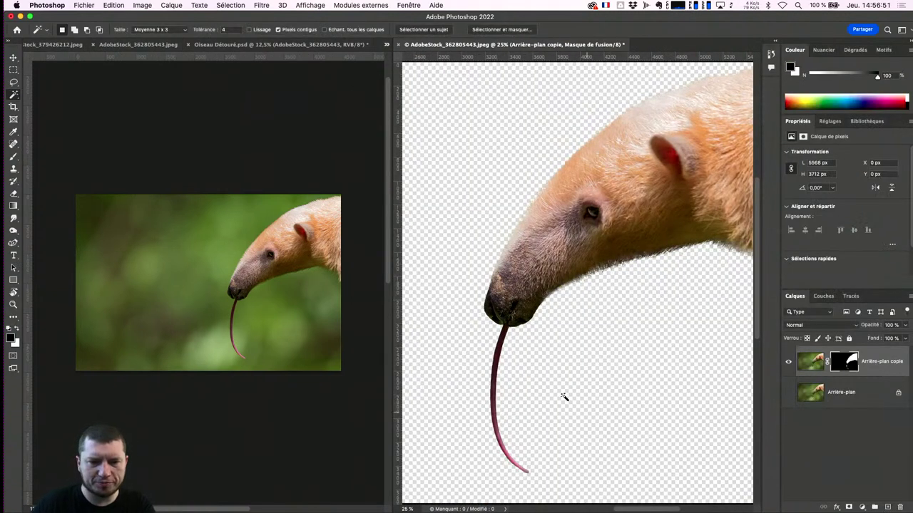
Step: Attempt to save the anteater document and dismiss the cannot-save warnings
{"action": "key", "text": "super+s"}
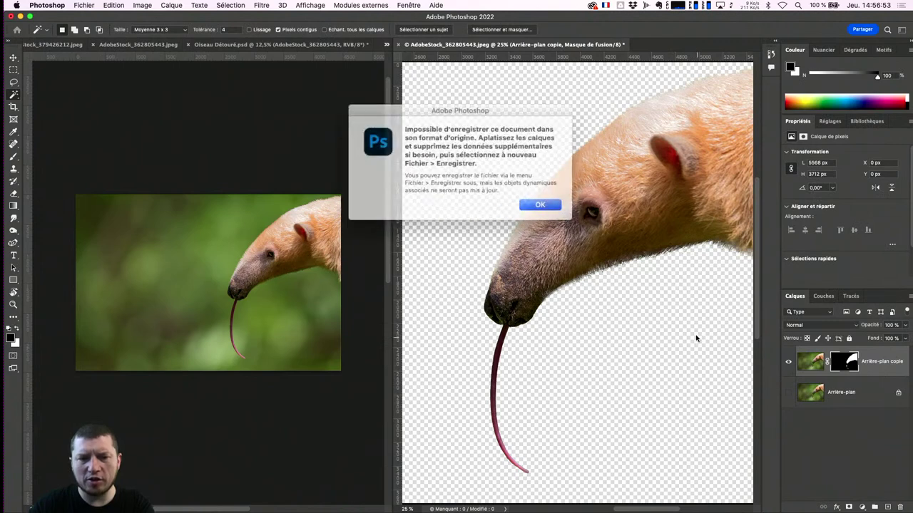
{"action": "left_click", "coordinate": [535, 205]}
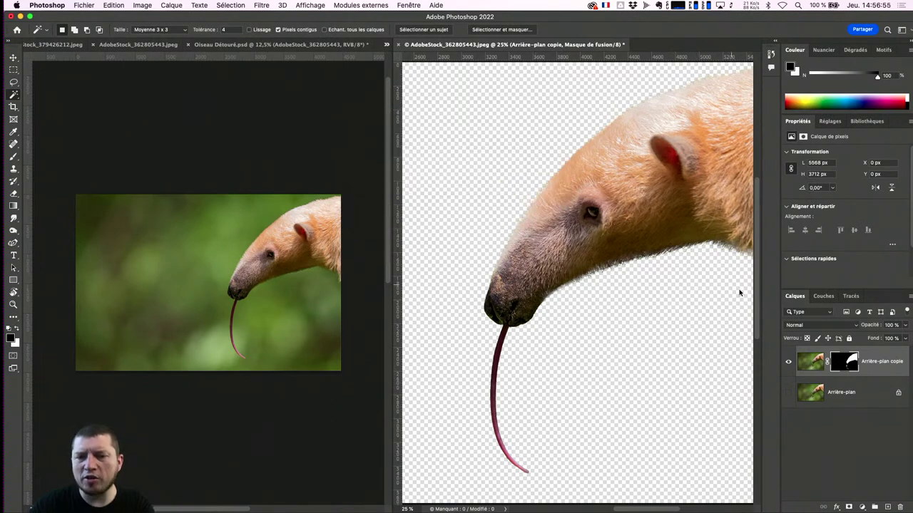
{"action": "key", "text": "super+s"}
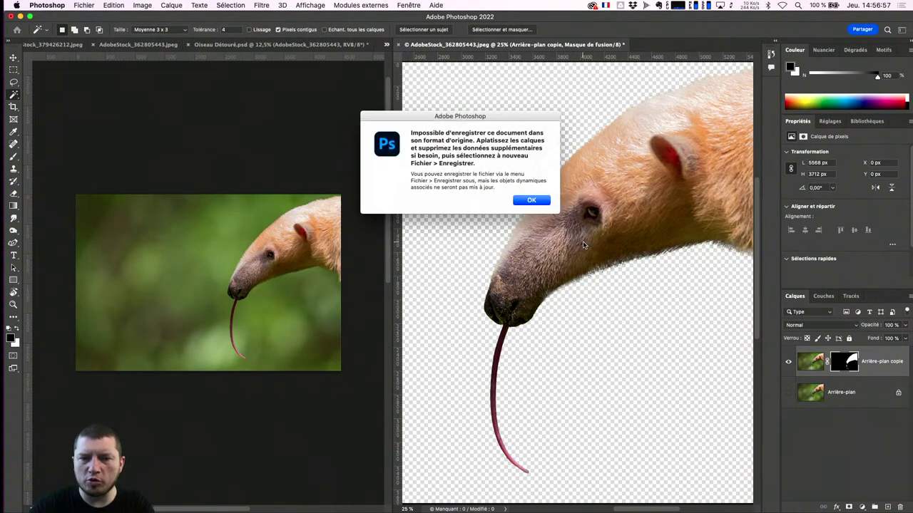
{"action": "left_click", "coordinate": [531, 203]}
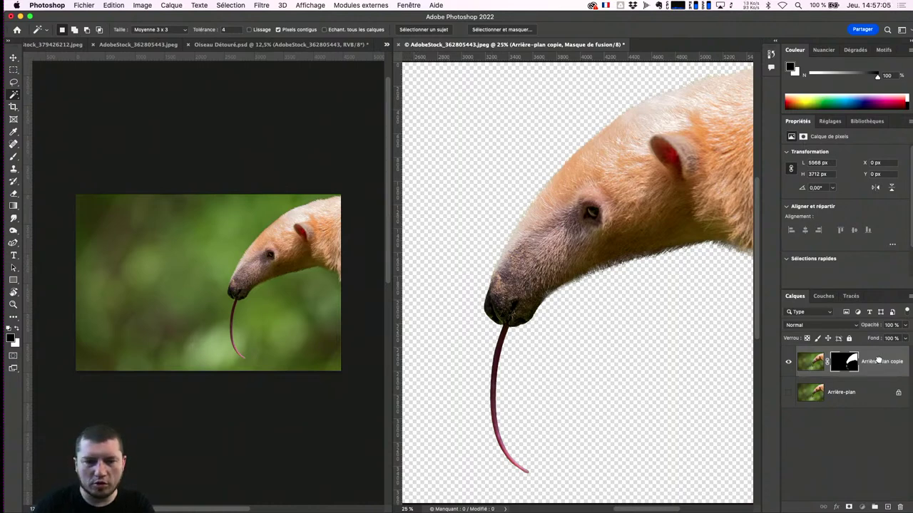
{"action": "left_click_drag", "start_coordinate": [865, 364], "coordinate": [875, 372]}
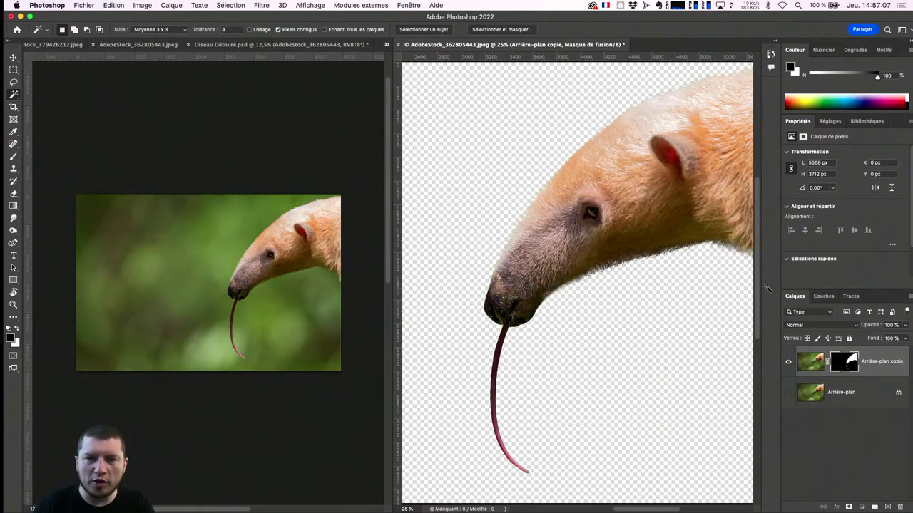
Step: Save the anteater cut-out on this computer as Fourmilier.psd in Photoshop format
{"action": "key", "text": "super+s"}
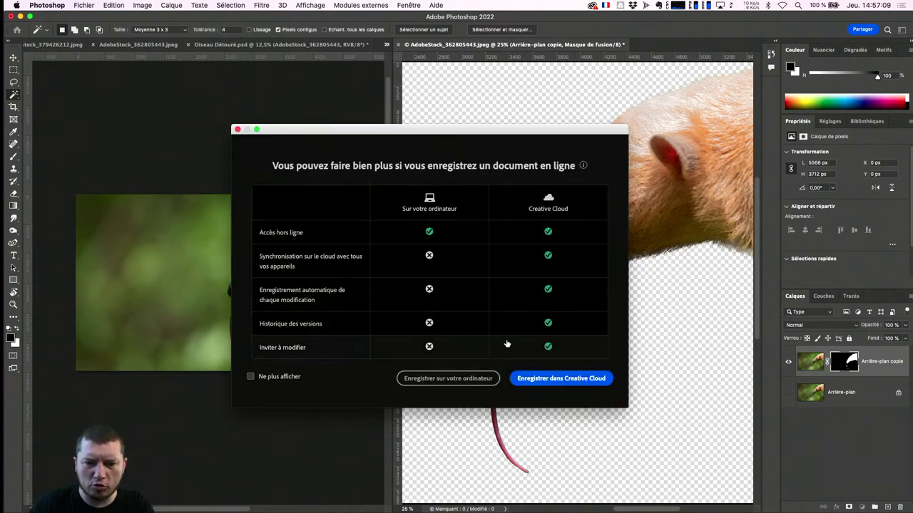
{"action": "left_click", "coordinate": [475, 378]}
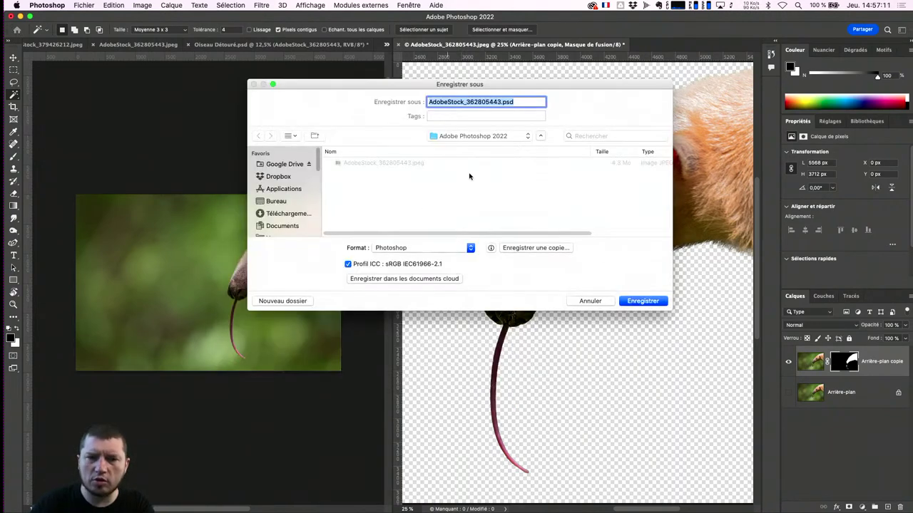
{"action": "type", "text": "Fourmilier"}
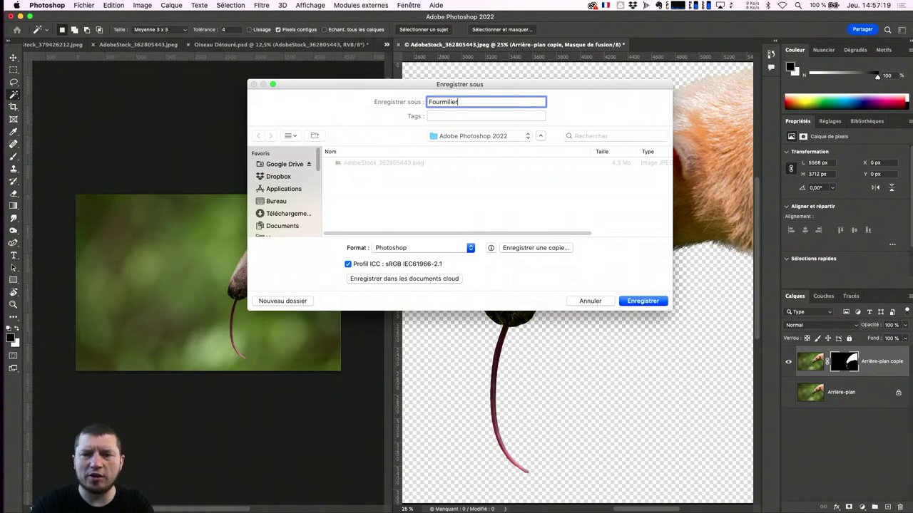
{"action": "key", "text": "Return"}
{"action": "key", "text": "Return"}
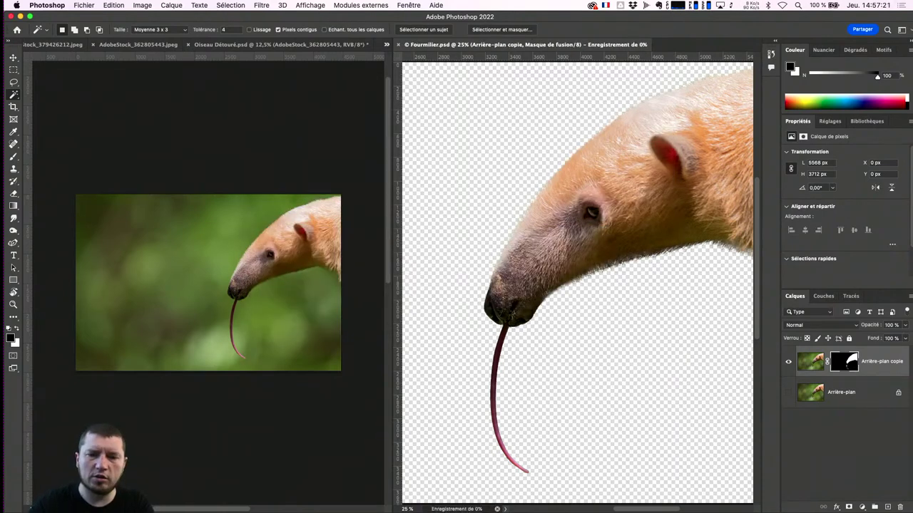
{"action": "left_click", "coordinate": [304, 157]}
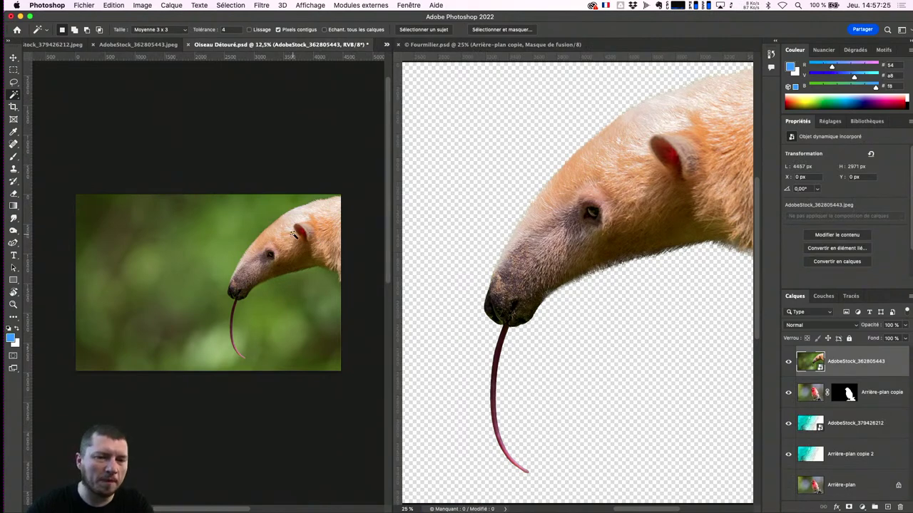
Step: Close the smart object contents and the Fourmilier document, returning to the composite
{"action": "key", "text": "v"}
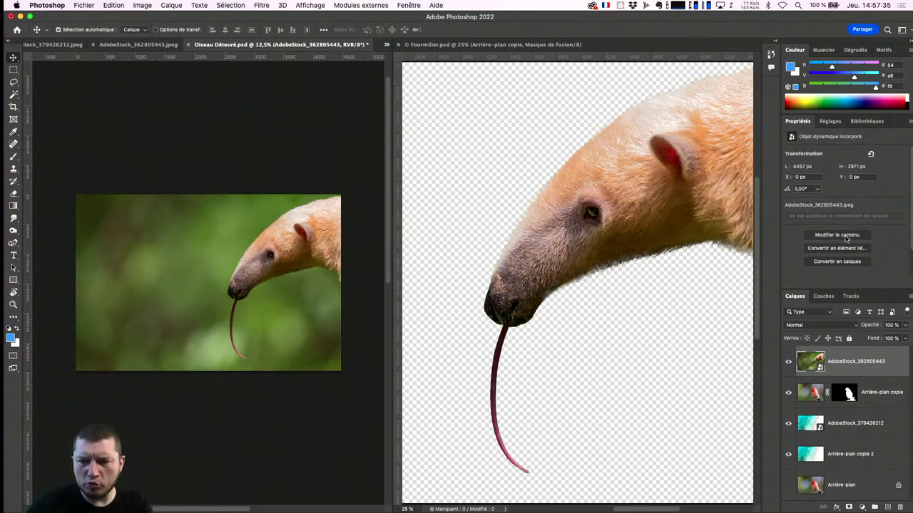
{"action": "left_click", "coordinate": [850, 235]}
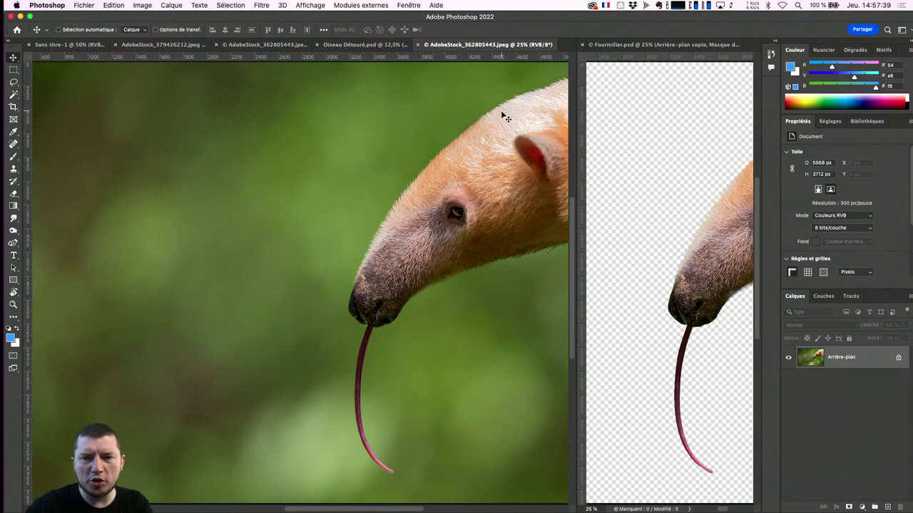
{"action": "key", "text": "super+w"}
{"action": "left_click", "coordinate": [605, 145]}
{"action": "key", "text": "super+w"}
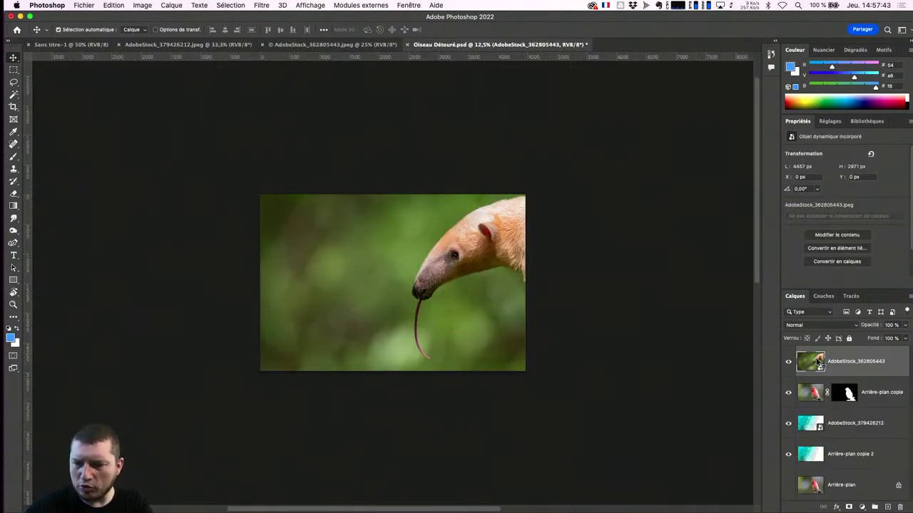
Step: Relink the AdobeStock_362805443 anteater layer to Fourmilier.psd
{"action": "right_click", "coordinate": [814, 360]}
{"action": "right_click", "coordinate": [849, 362]}
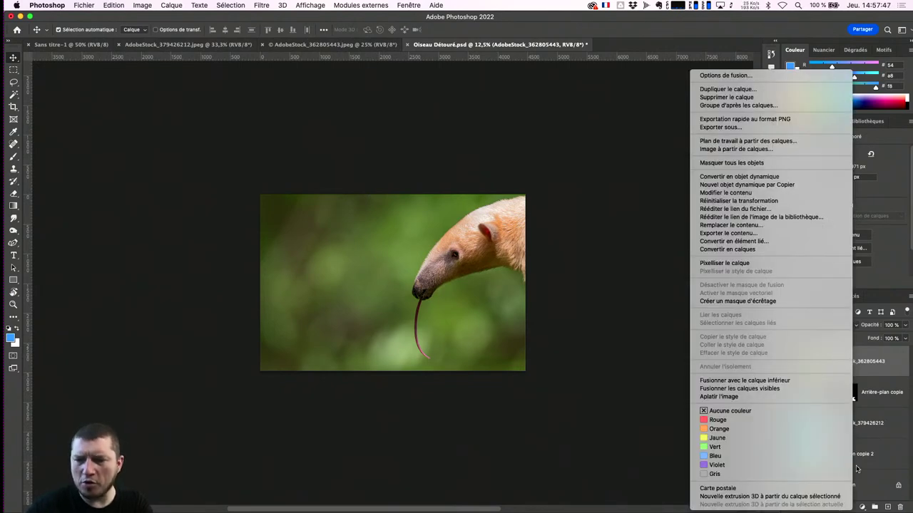
{"action": "left_click", "coordinate": [897, 377]}
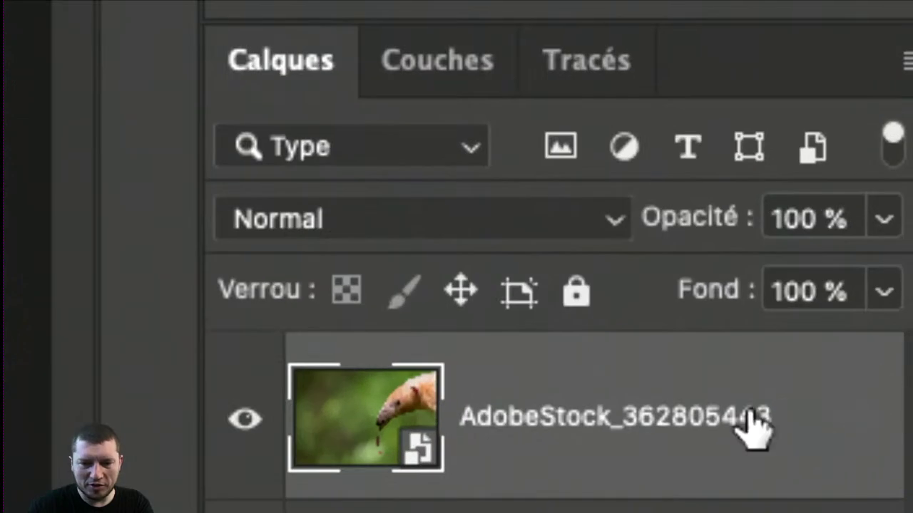
{"action": "right_click", "coordinate": [363, 391]}
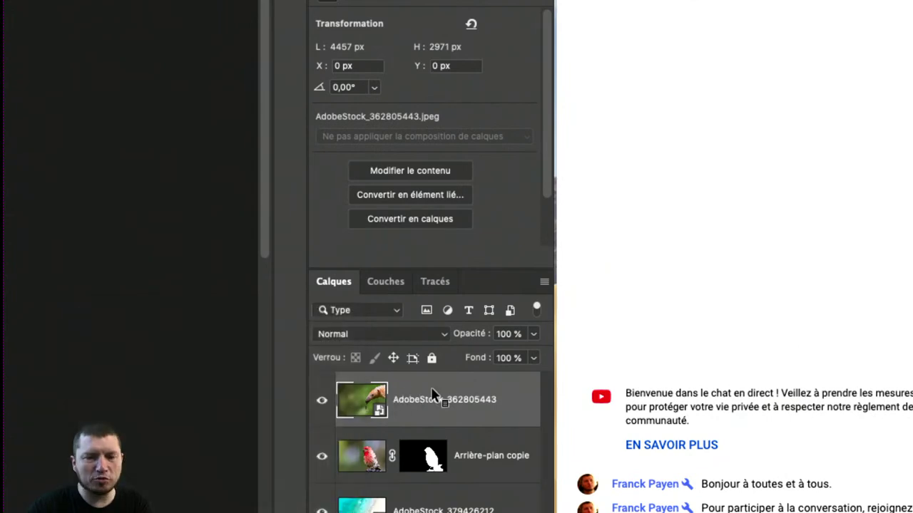
{"action": "right_click", "coordinate": [440, 388]}
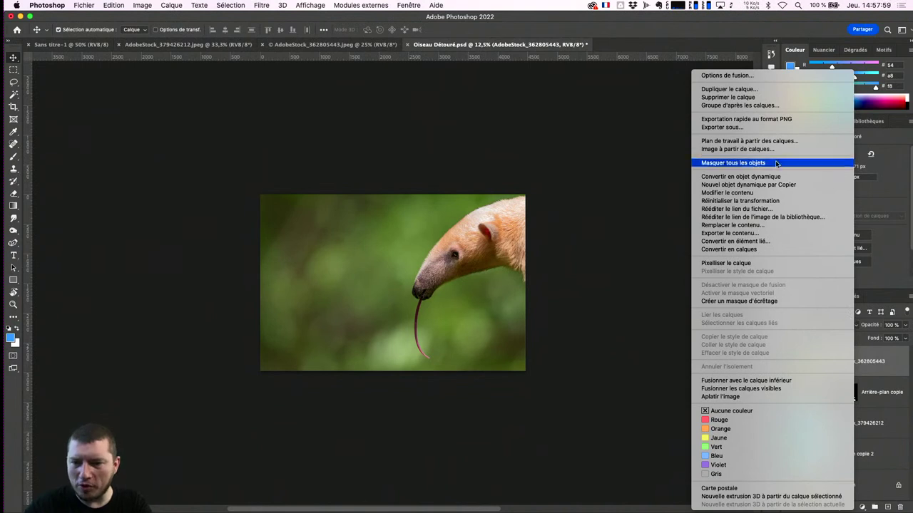
{"action": "left_click", "coordinate": [748, 208]}
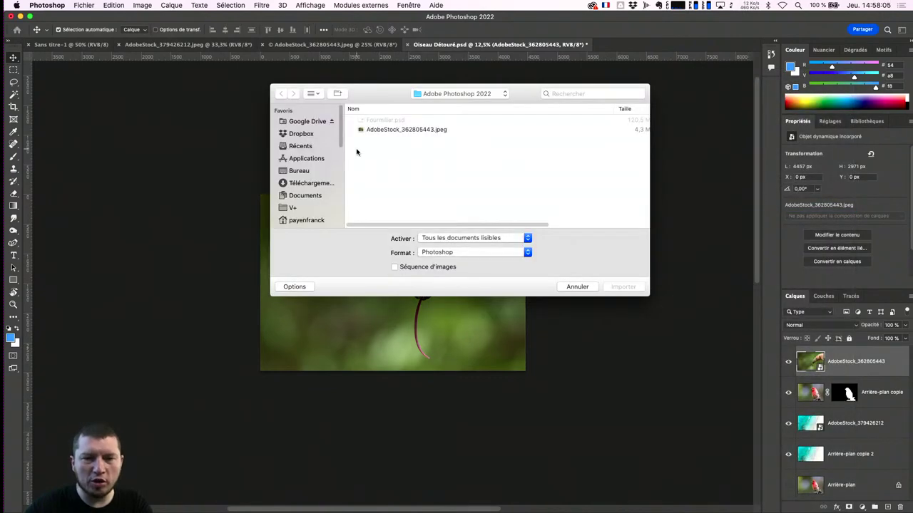
{"action": "left_click", "coordinate": [407, 121]}
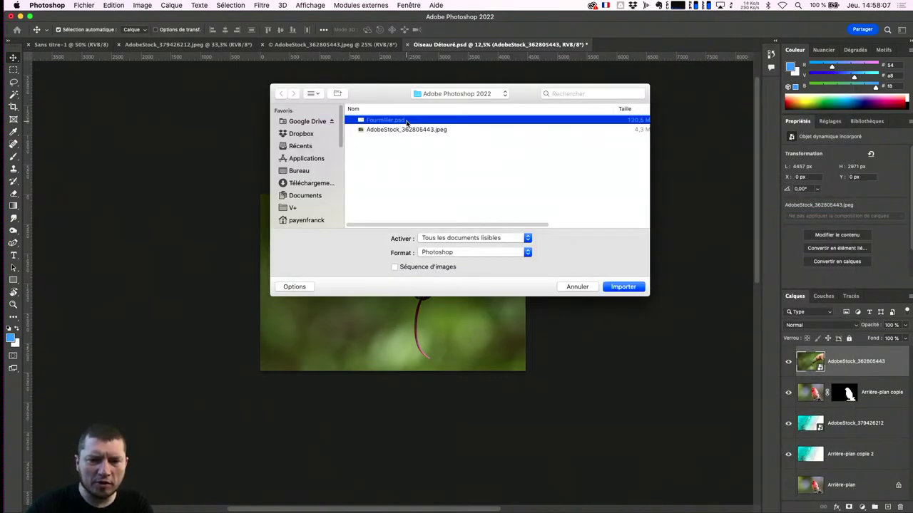
{"action": "left_click", "coordinate": [617, 288]}
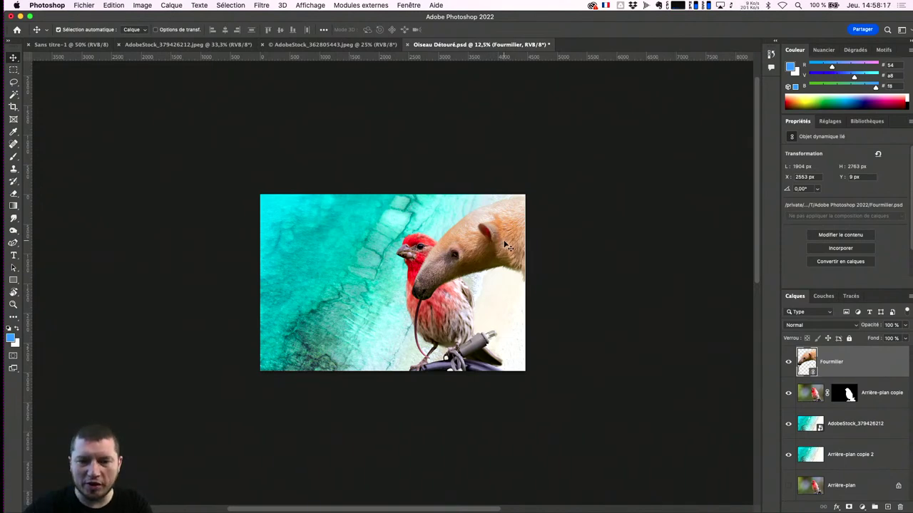
Step: Move the anteater head over the bird and rotate it about 80° with Free Transform
{"action": "left_click_drag", "start_coordinate": [503, 244], "coordinate": [432, 282]}
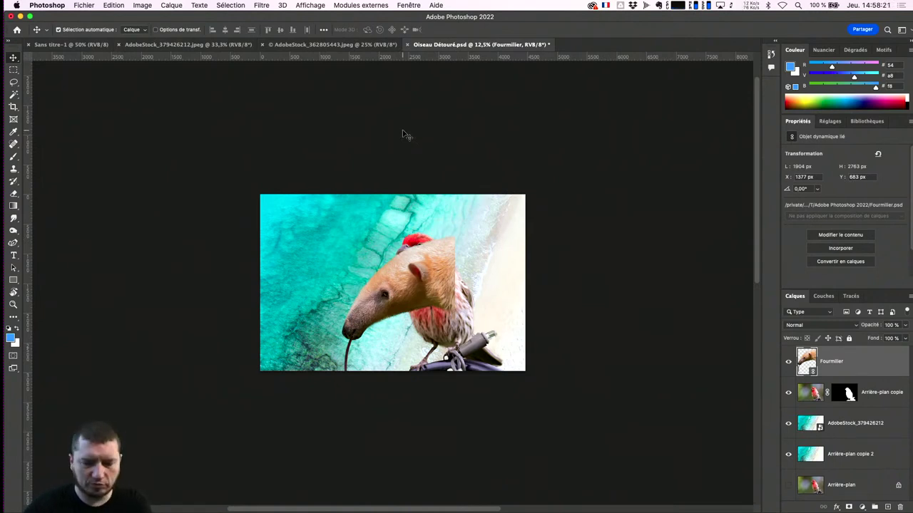
{"action": "key", "text": "ctrl+t"}
{"action": "left_click_drag", "start_coordinate": [461, 229], "coordinate": [349, 420]}
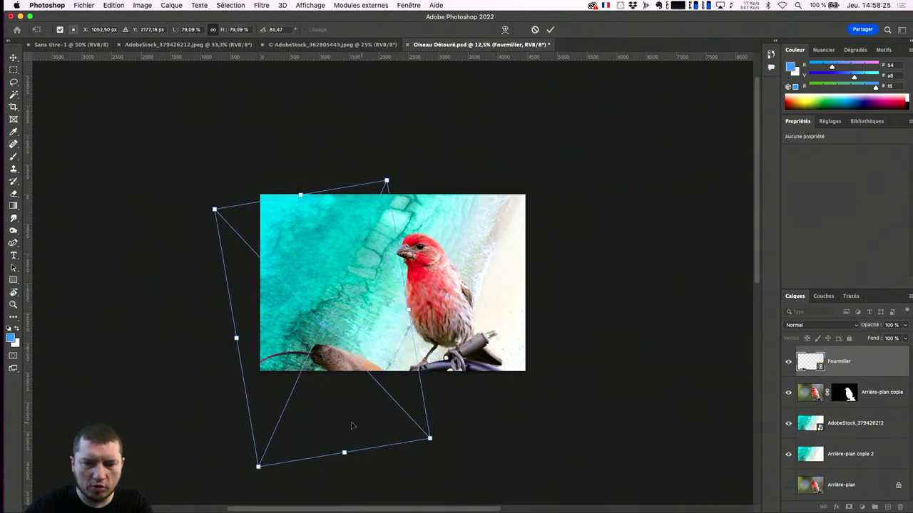
{"action": "mouse_move", "coordinate": [349, 363]}
{"action": "left_mouse_down"}
{"action": "mouse_move", "coordinate": [373, 225]}
{"action": "mouse_move", "coordinate": [390, 226]}
{"action": "left_mouse_up"}
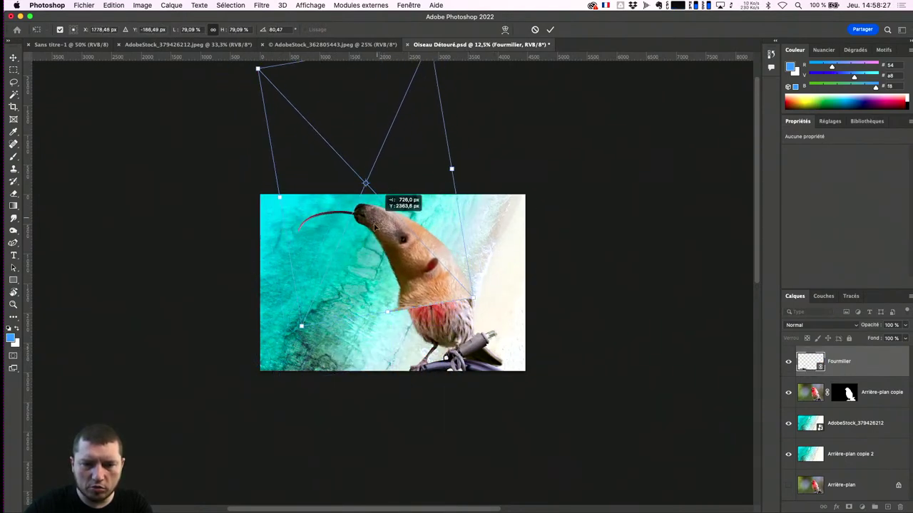
Step: Shrink the anteater head to about 57% and position it on the finch's neck
{"action": "left_click_drag", "start_coordinate": [302, 325], "coordinate": [326, 254]}
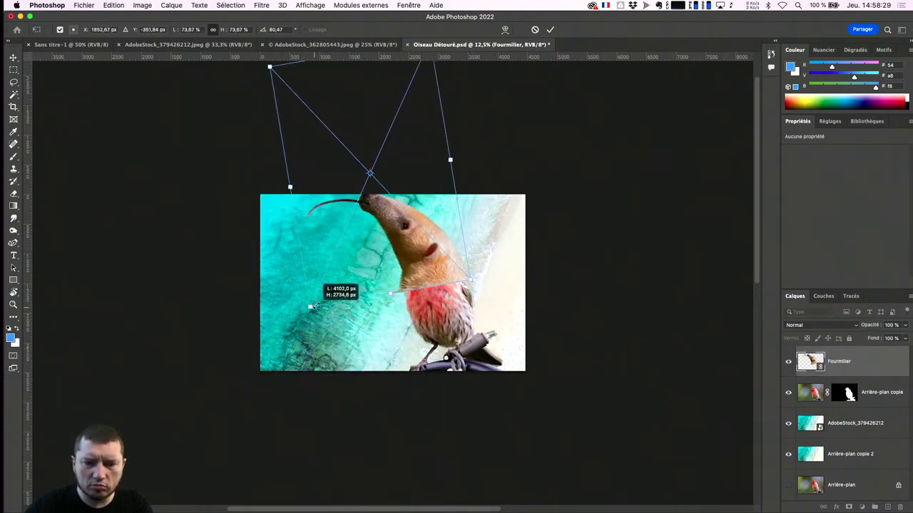
{"action": "left_click_drag", "start_coordinate": [420, 227], "coordinate": [419, 276]}
{"action": "key", "text": "super+plus"}
{"action": "key", "text": "super+plus"}
{"action": "key", "text": "super+plus"}
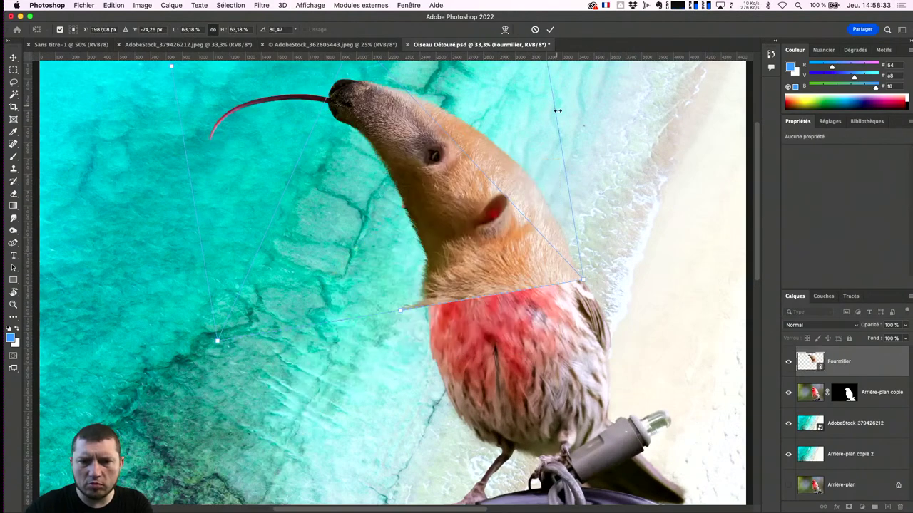
{"action": "left_click_drag", "start_coordinate": [502, 227], "coordinate": [507, 233]}
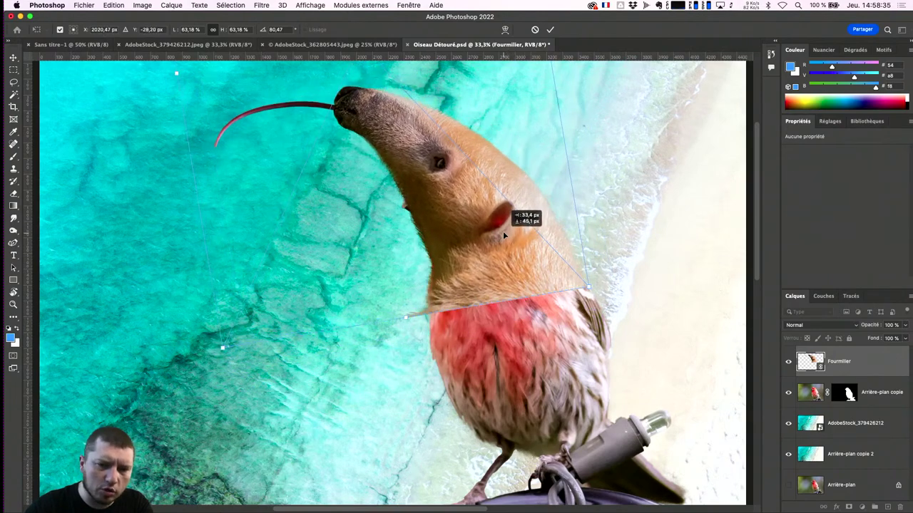
{"action": "left_click_drag", "start_coordinate": [600, 283], "coordinate": [543, 236]}
{"action": "mouse_move", "coordinate": [491, 201]}
{"action": "left_mouse_down"}
{"action": "mouse_move", "coordinate": [545, 248]}
{"action": "mouse_move", "coordinate": [530, 249]}
{"action": "left_mouse_up"}
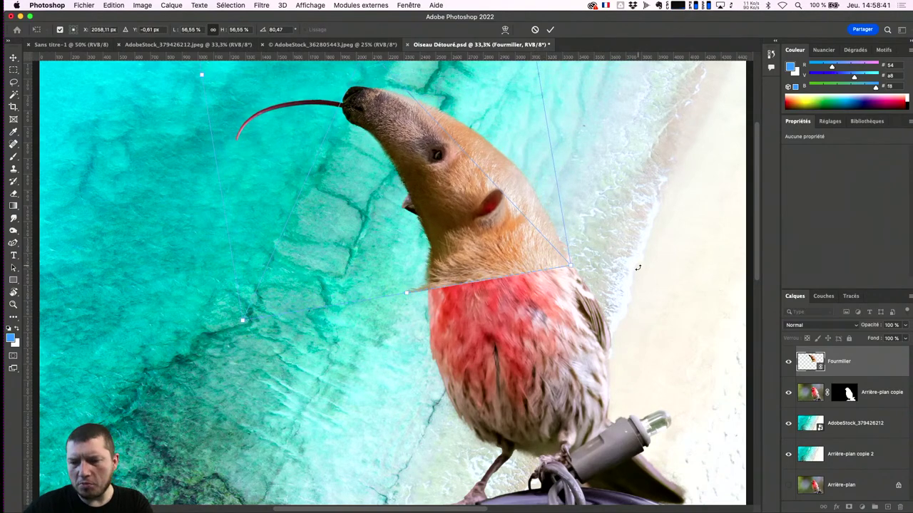
Step: Set the anteater layer to Produit blending at 84% opacity and shift it right and down
{"action": "left_click_drag", "start_coordinate": [871, 326], "coordinate": [849, 337]}
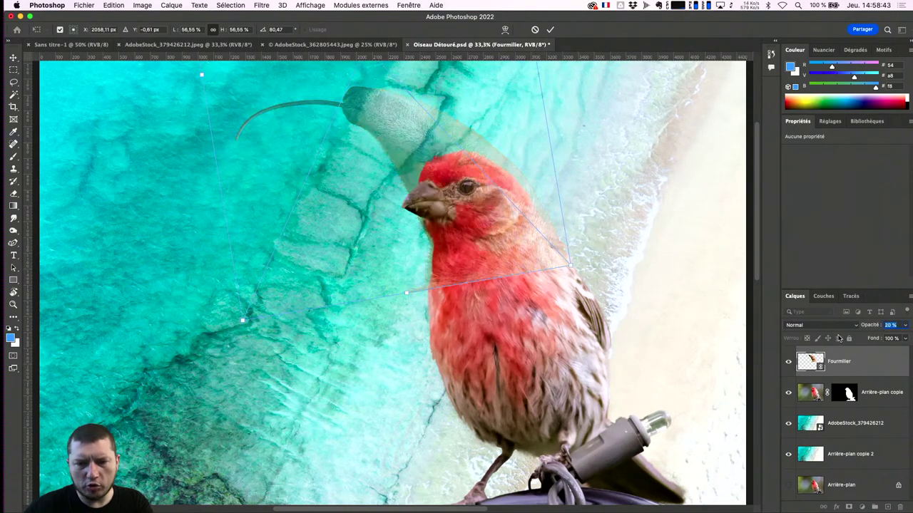
{"action": "type", "text": "51"}
{"action": "left_click", "coordinate": [820, 325]}
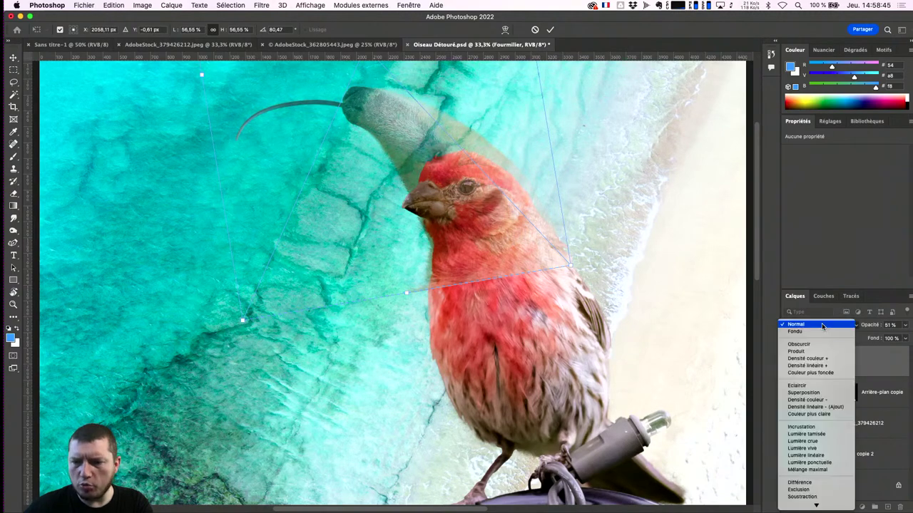
{"action": "left_click", "coordinate": [820, 349]}
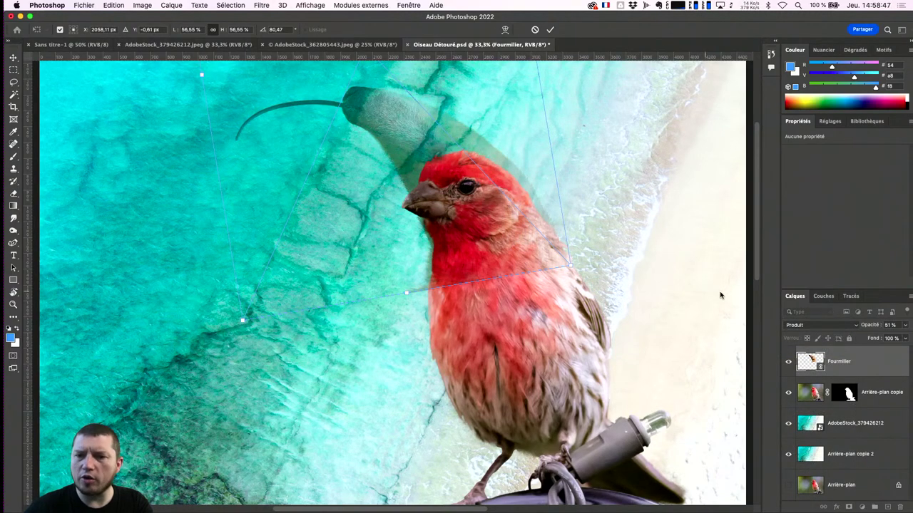
{"action": "left_click_drag", "start_coordinate": [871, 328], "coordinate": [895, 328]}
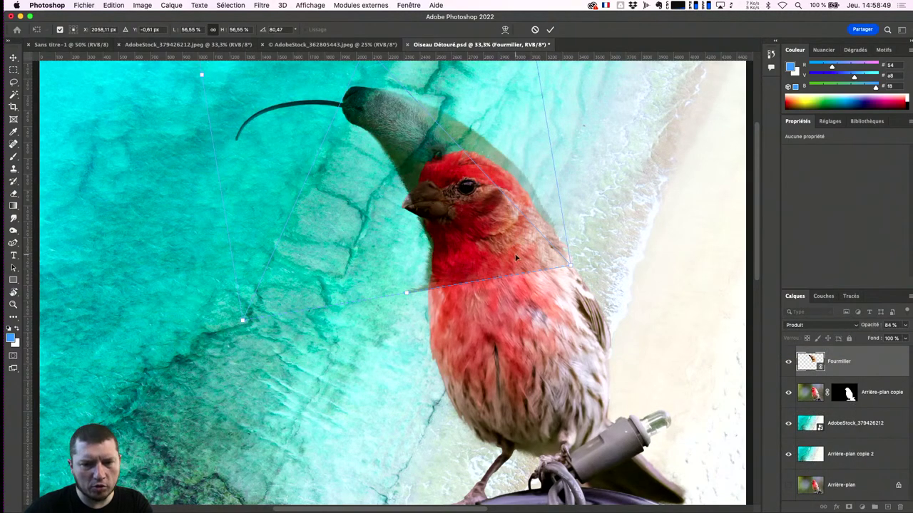
{"action": "mouse_move", "coordinate": [506, 255]}
{"action": "left_mouse_down"}
{"action": "mouse_move", "coordinate": [518, 264]}
{"action": "mouse_move", "coordinate": [509, 262]}
{"action": "left_mouse_up"}
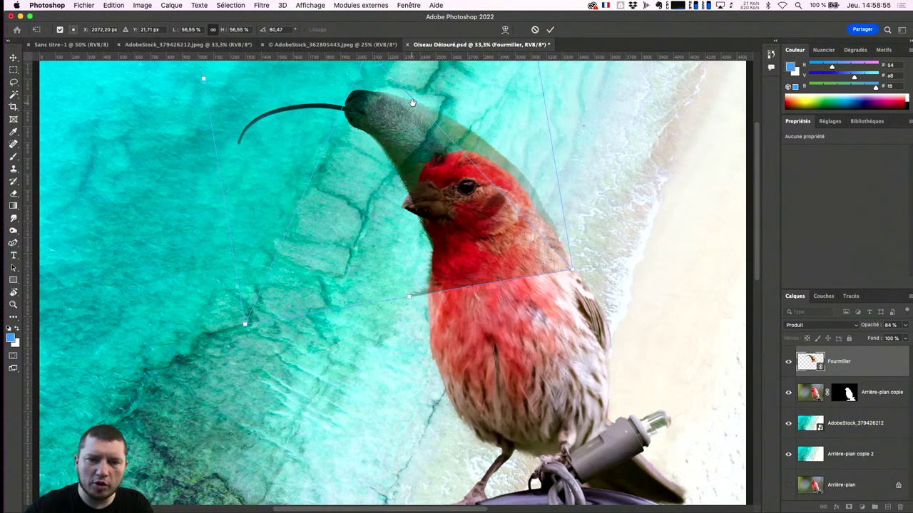
Step: Pivot on the bird's chest, rotate the head to 75.10°, scale to about 53%, and commit
{"action": "left_click_drag", "start_coordinate": [412, 104], "coordinate": [406, 135]}
{"action": "left_click_drag", "start_coordinate": [368, 87], "coordinate": [433, 290]}
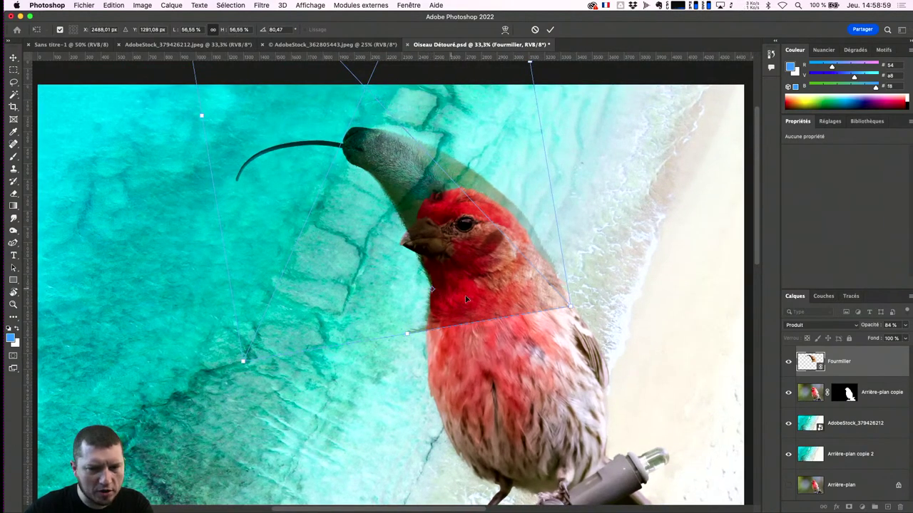
{"action": "mouse_move", "coordinate": [583, 312]}
{"action": "left_mouse_down"}
{"action": "mouse_move", "coordinate": [570, 293]}
{"action": "mouse_move", "coordinate": [576, 265]}
{"action": "left_mouse_up"}
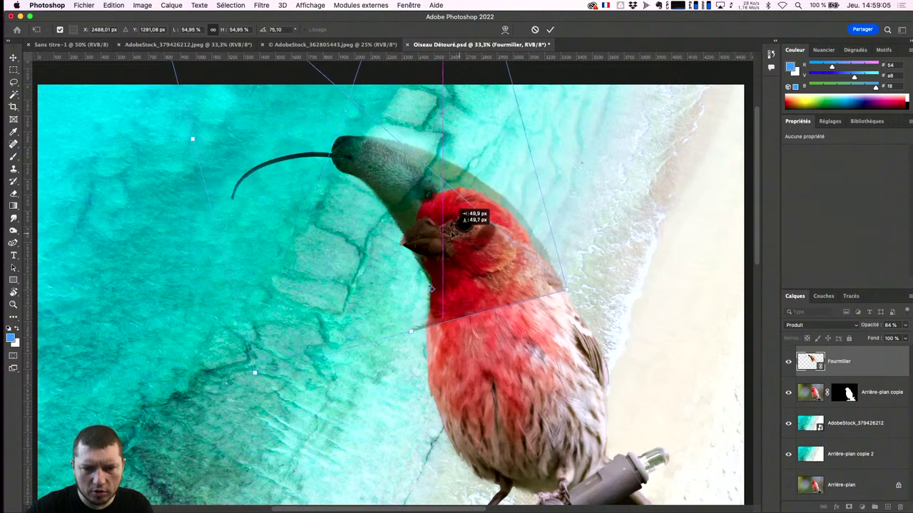
{"action": "left_click_drag", "start_coordinate": [460, 221], "coordinate": [469, 231]}
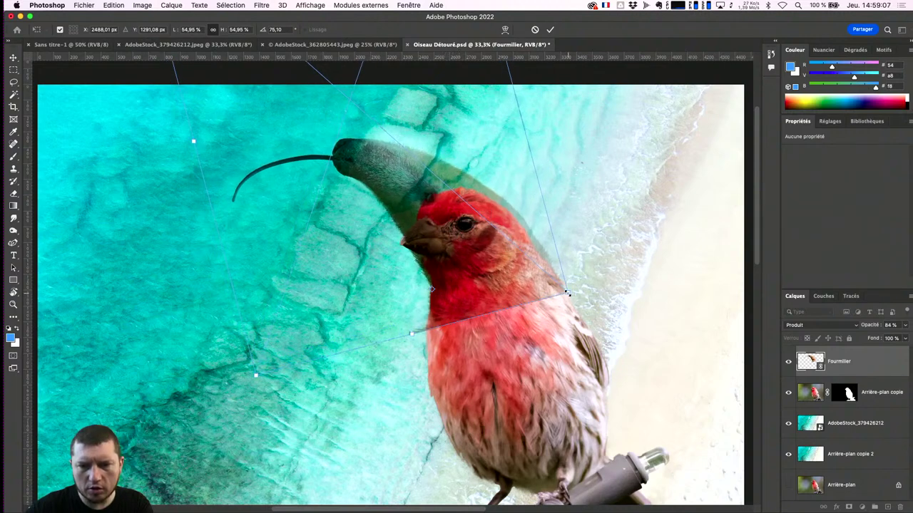
{"action": "left_click_drag", "start_coordinate": [567, 292], "coordinate": [521, 262]}
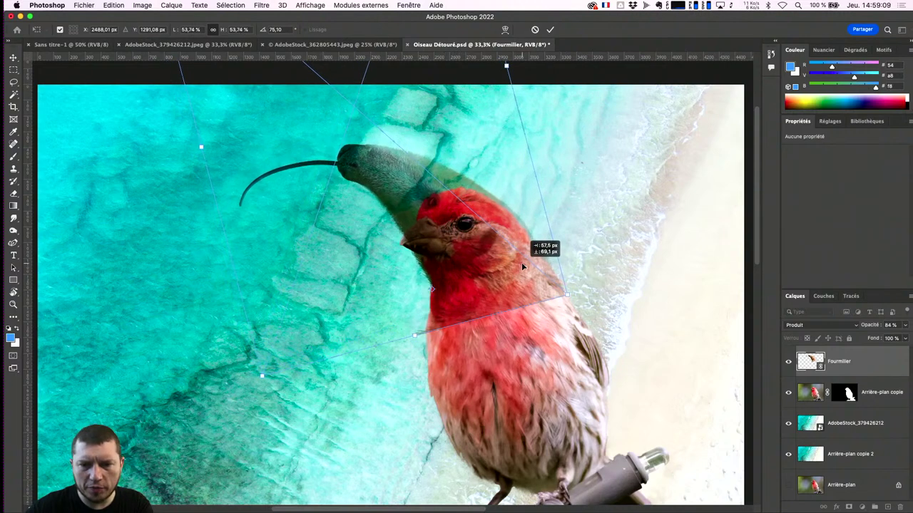
{"action": "left_click_drag", "start_coordinate": [567, 294], "coordinate": [511, 267]}
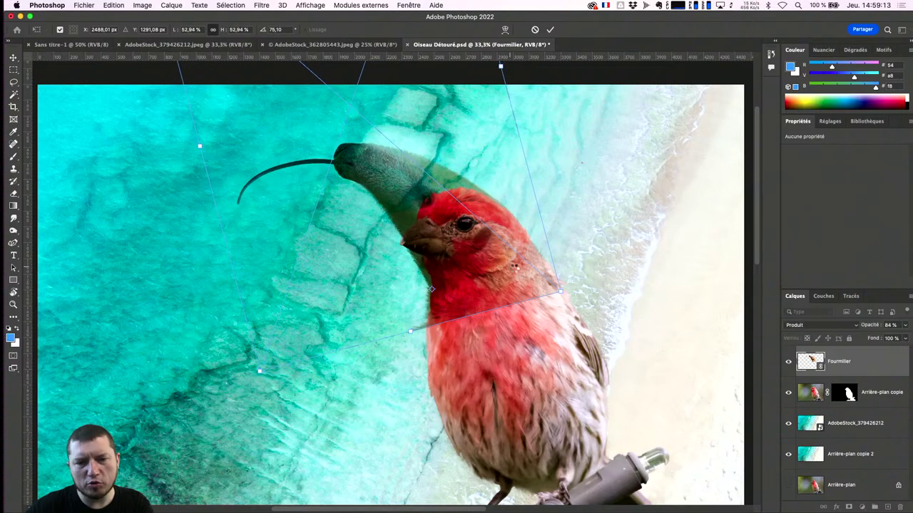
{"action": "key", "text": "Return"}
{"action": "left_click_drag", "start_coordinate": [519, 275], "coordinate": [526, 276]}
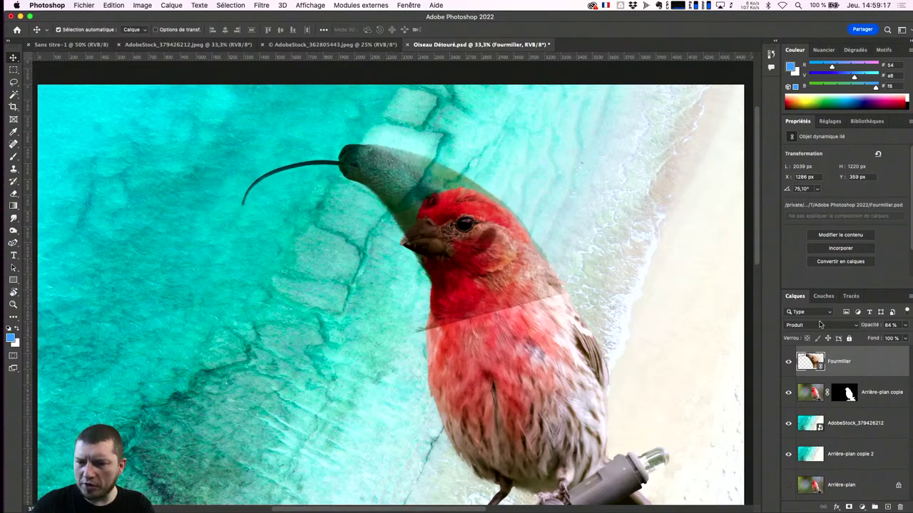
Step: Return the anteater layer to Normal blending at 100% opacity and nudge it up-left
{"action": "left_click", "coordinate": [819, 325]}
{"action": "left_click", "coordinate": [805, 299]}
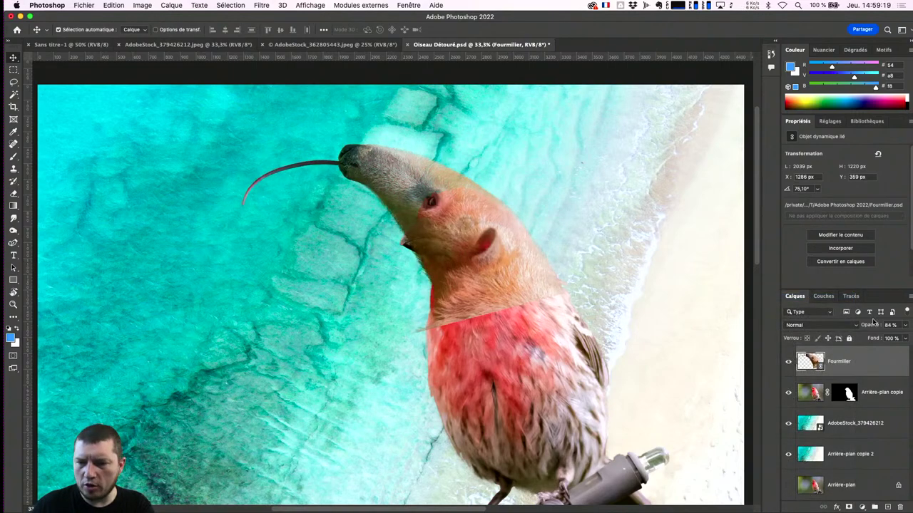
{"action": "left_click_drag", "start_coordinate": [871, 324], "coordinate": [884, 324]}
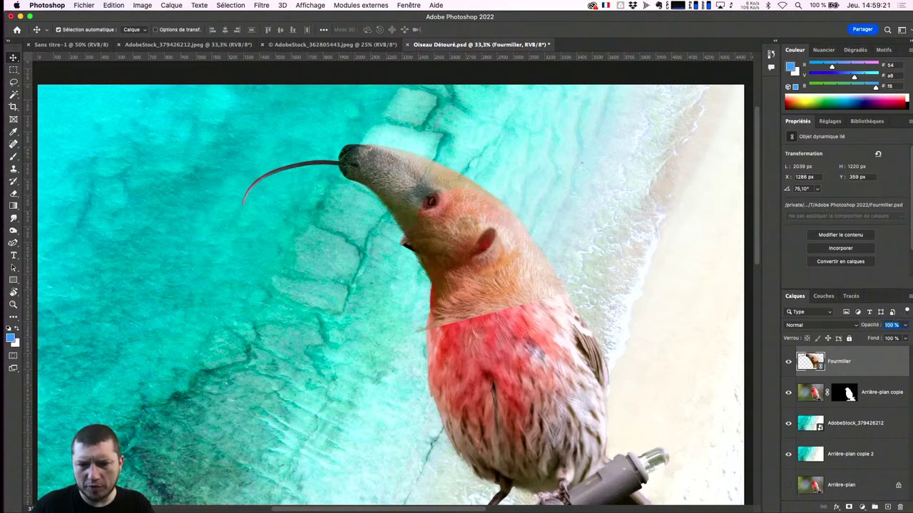
{"action": "key", "text": "Return"}
{"action": "left_click_drag", "start_coordinate": [487, 269], "coordinate": [481, 262]}
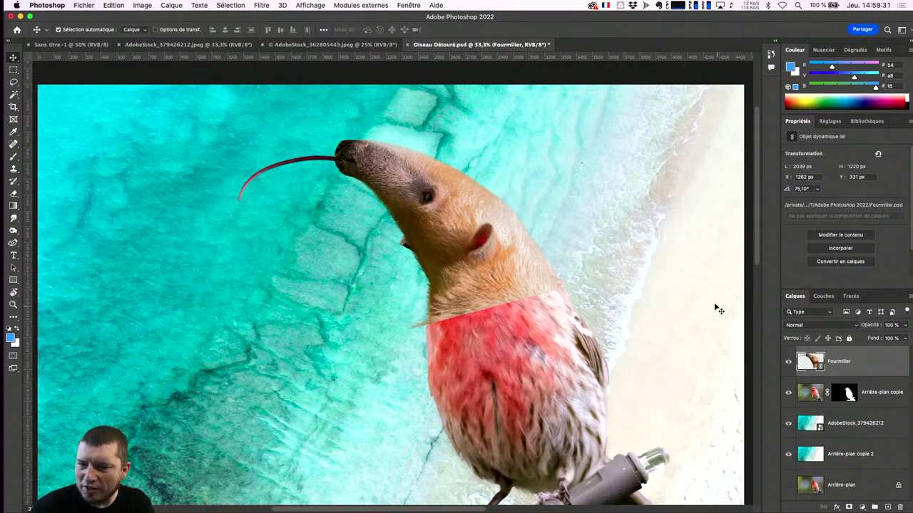
Step: Compare layers by toggling visibility, target the finch layer's mask, and hide the anteater head
{"action": "left_click", "coordinate": [788, 362]}
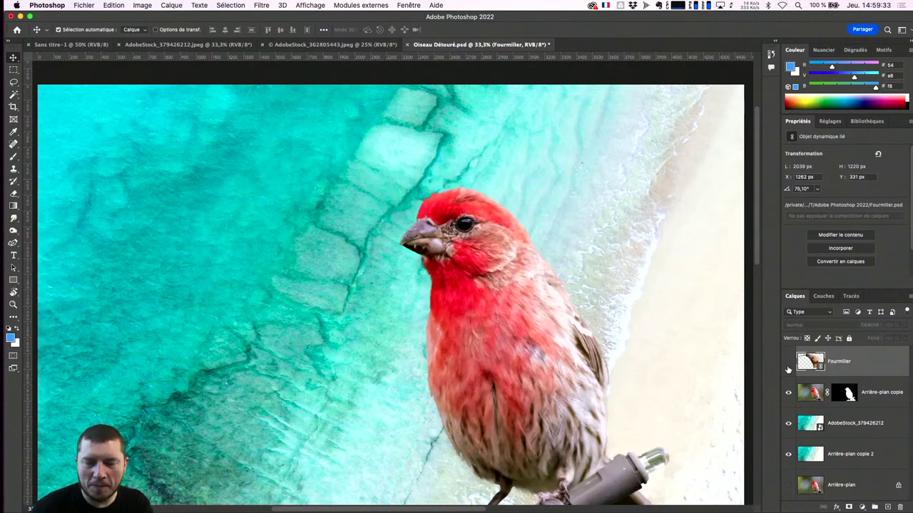
{"action": "left_click", "coordinate": [788, 362]}
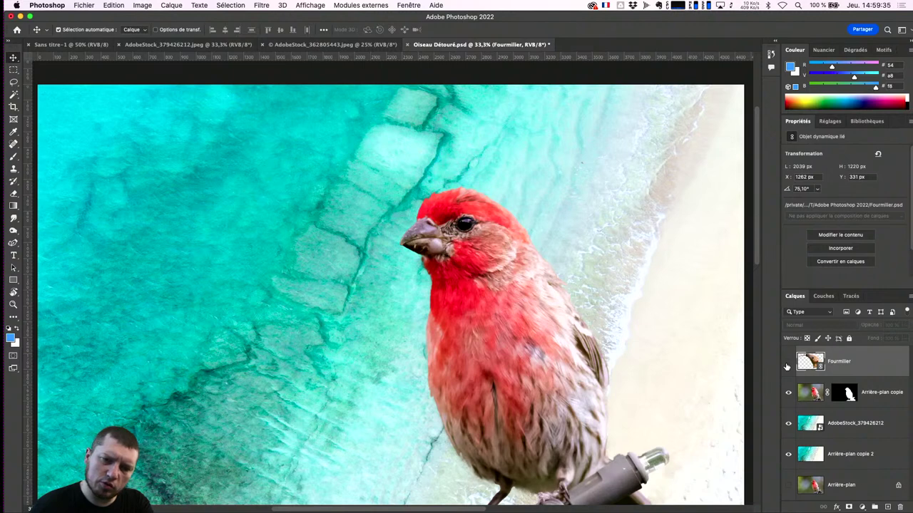
{"action": "left_click", "coordinate": [787, 362]}
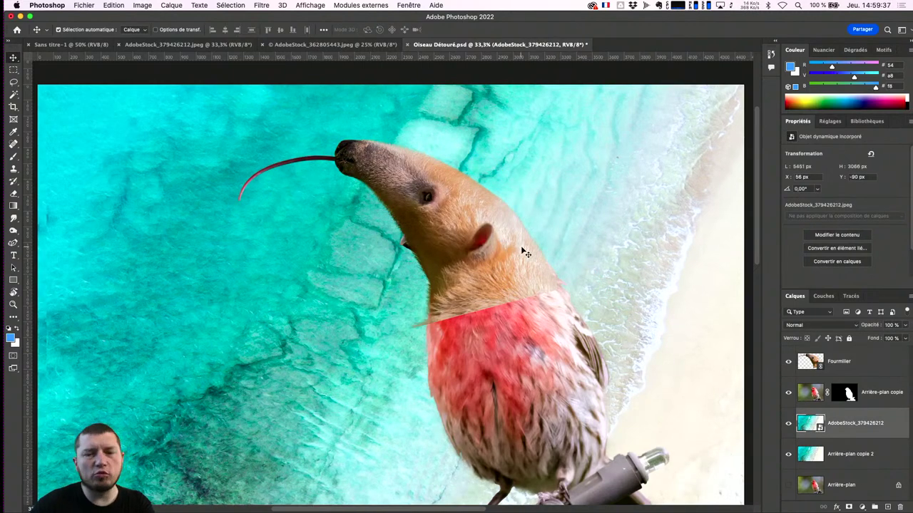
{"action": "left_click", "coordinate": [517, 255]}
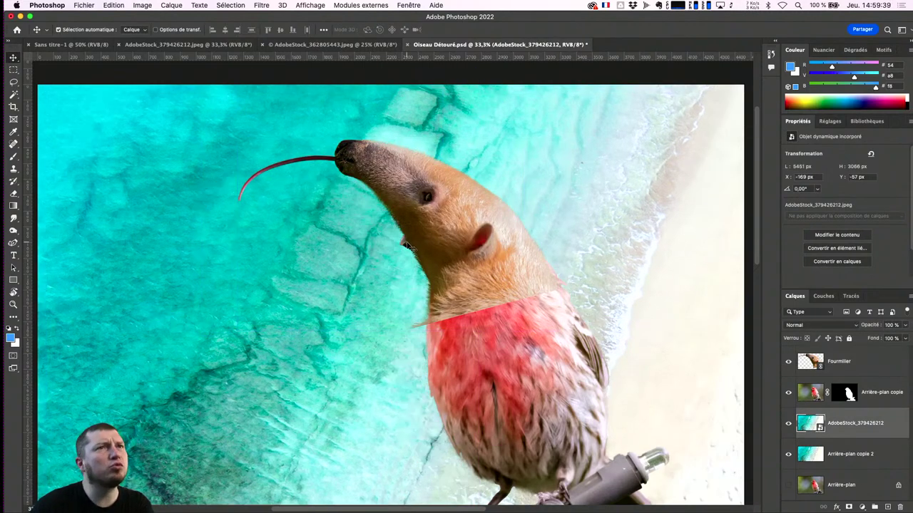
{"action": "left_click", "coordinate": [808, 394]}
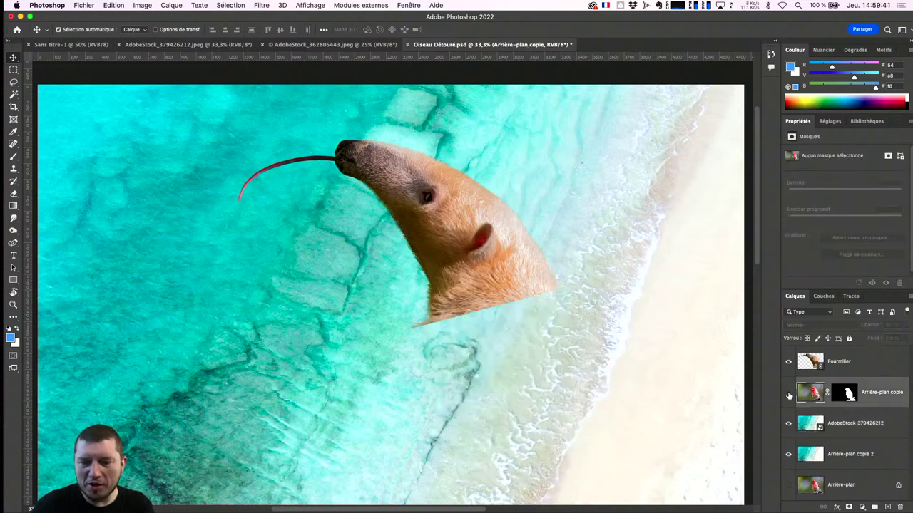
{"action": "left_click", "coordinate": [788, 393]}
{"action": "left_click", "coordinate": [844, 391]}
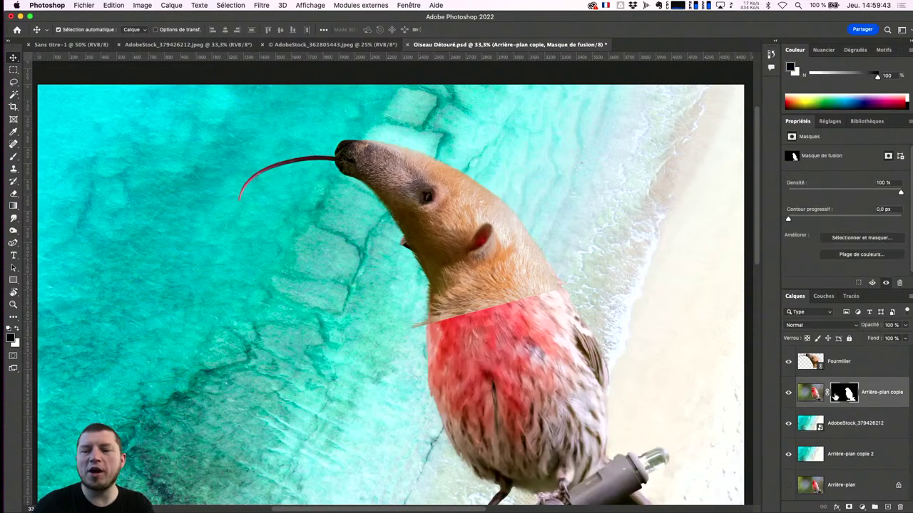
{"action": "left_click", "coordinate": [788, 362]}
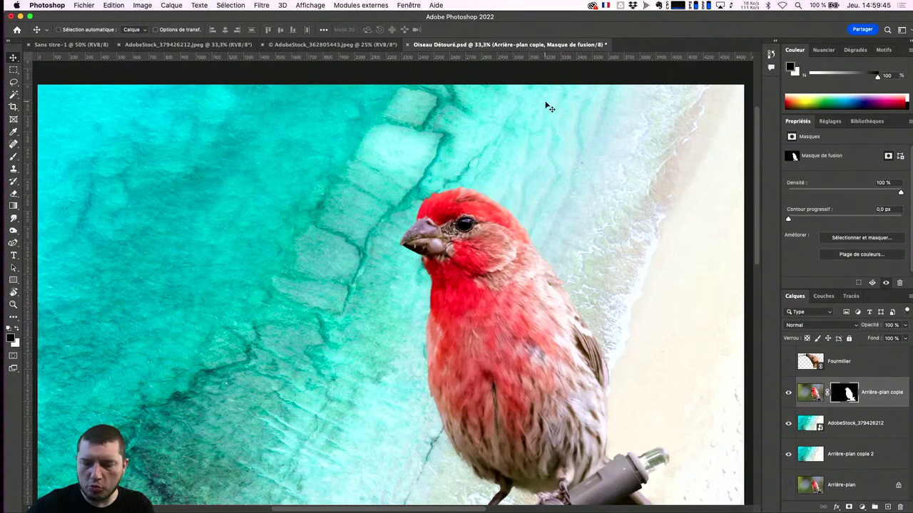
{"action": "key", "text": "super+minus"}
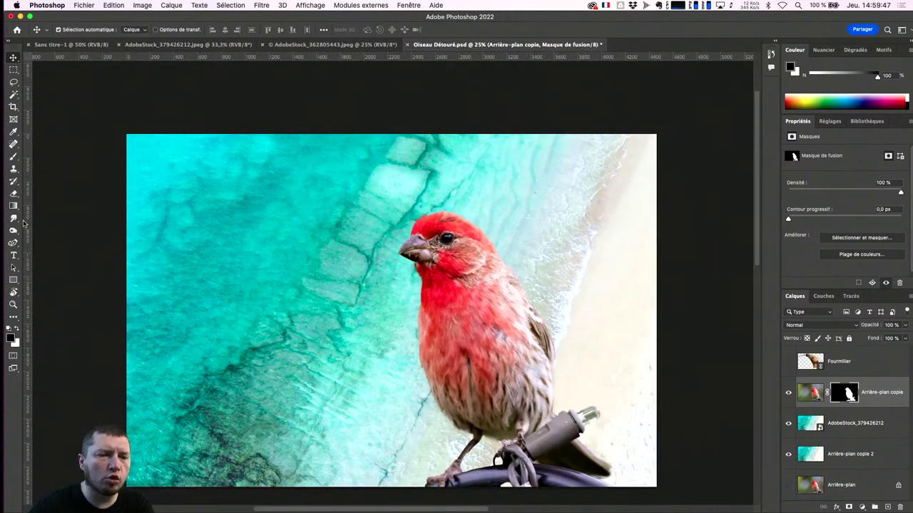
Step: Pick the Rectangle tool in path mode and target the finch layer's image
{"action": "left_click", "coordinate": [13, 243]}
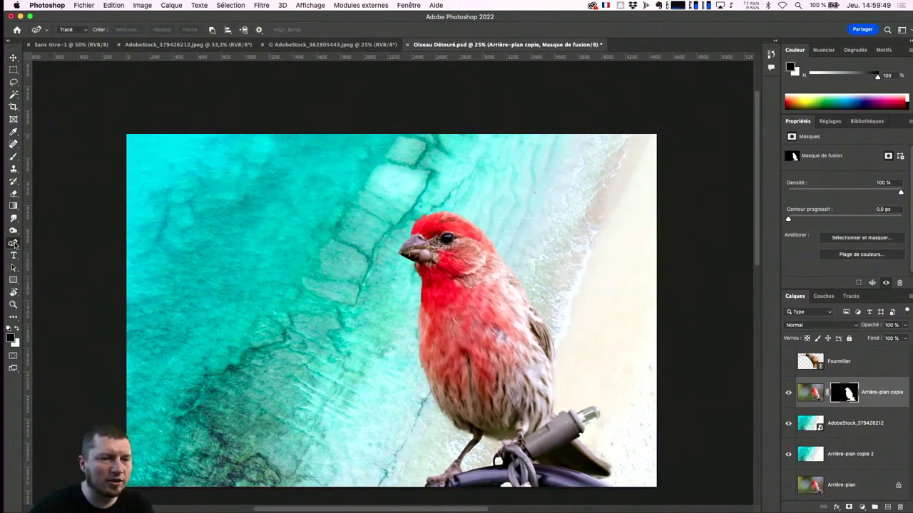
{"action": "right_click", "coordinate": [13, 243]}
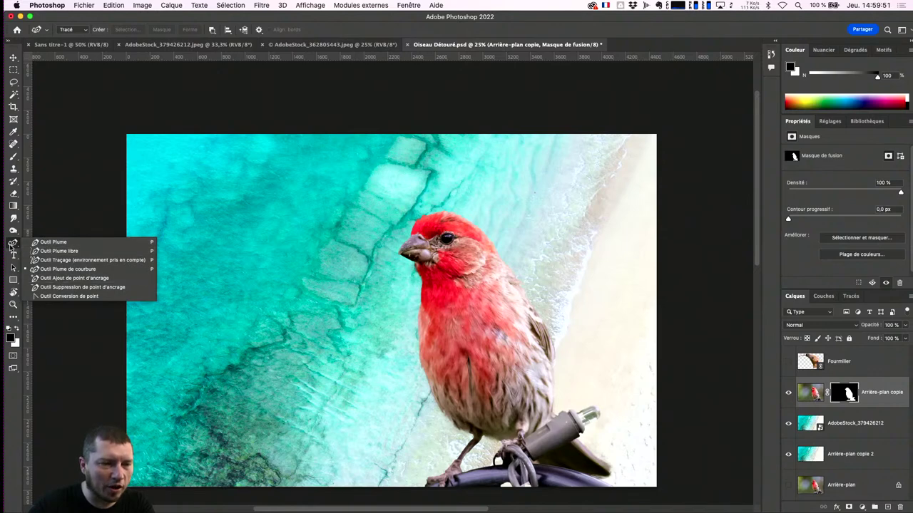
{"action": "left_click", "coordinate": [13, 280]}
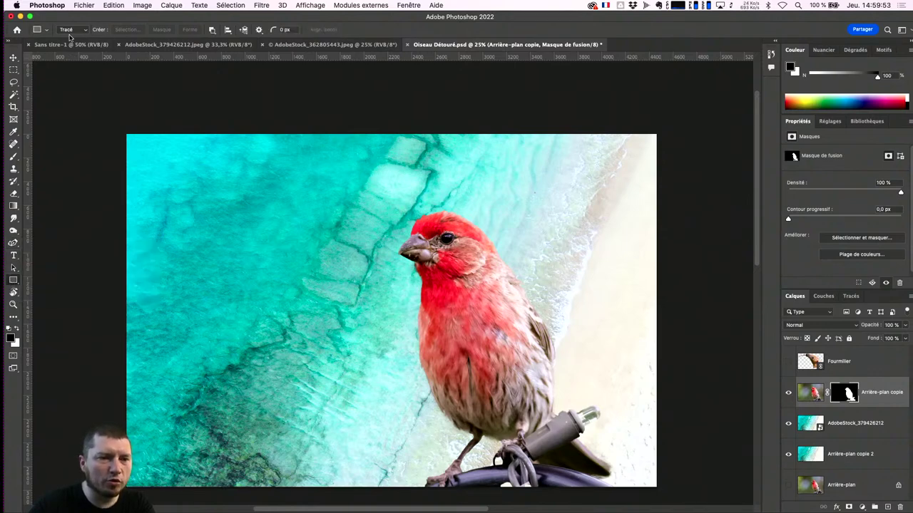
{"action": "left_click", "coordinate": [71, 29]}
{"action": "left_click", "coordinate": [74, 30]}
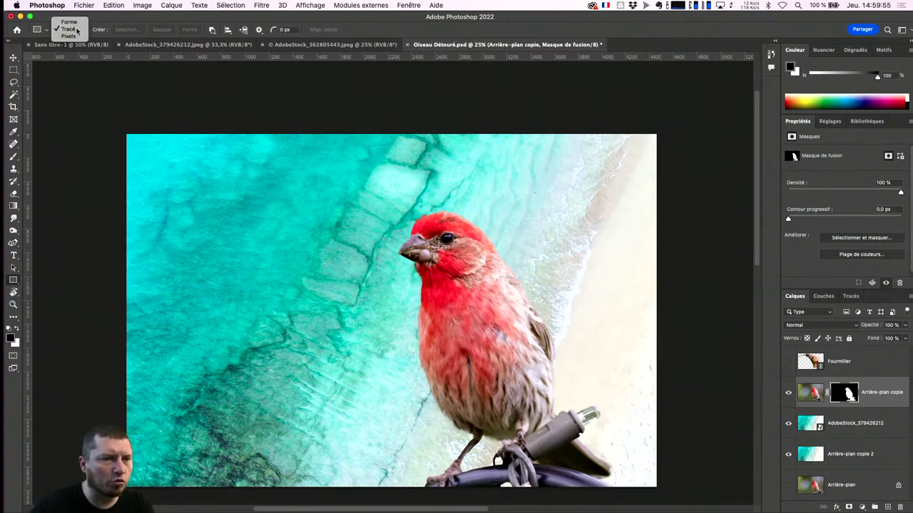
{"action": "left_click", "coordinate": [810, 392]}
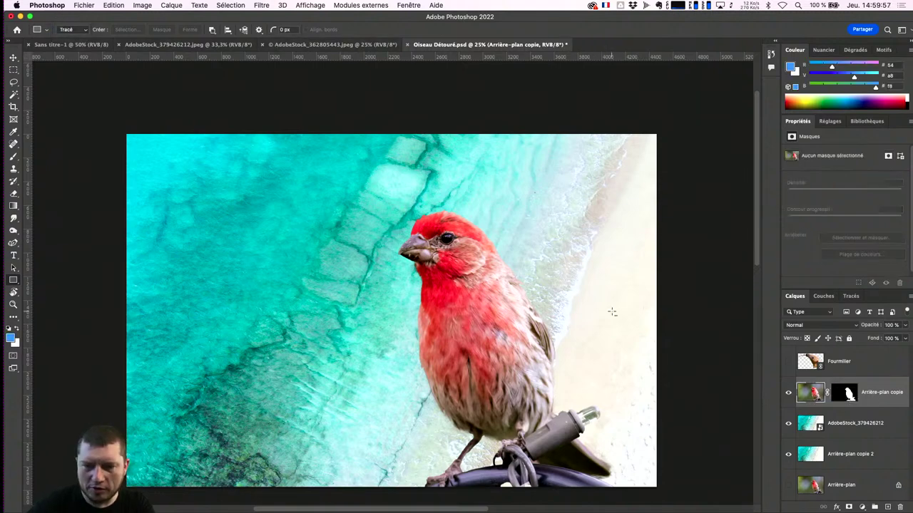
Step: Draw a rectangle path over the finch's body and convert it to a vector mask
{"action": "left_click", "coordinate": [402, 253]}
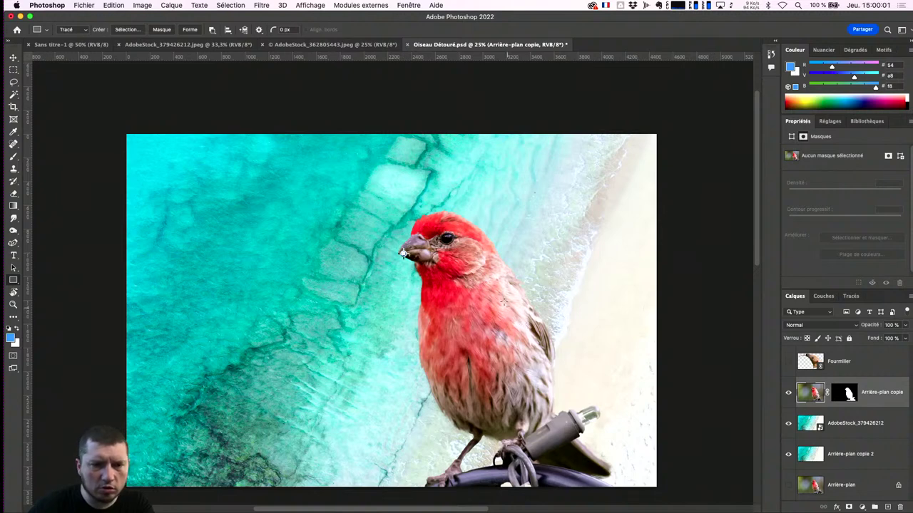
{"action": "key", "text": "Escape"}
{"action": "left_click_drag", "start_coordinate": [418, 260], "coordinate": [609, 499]}
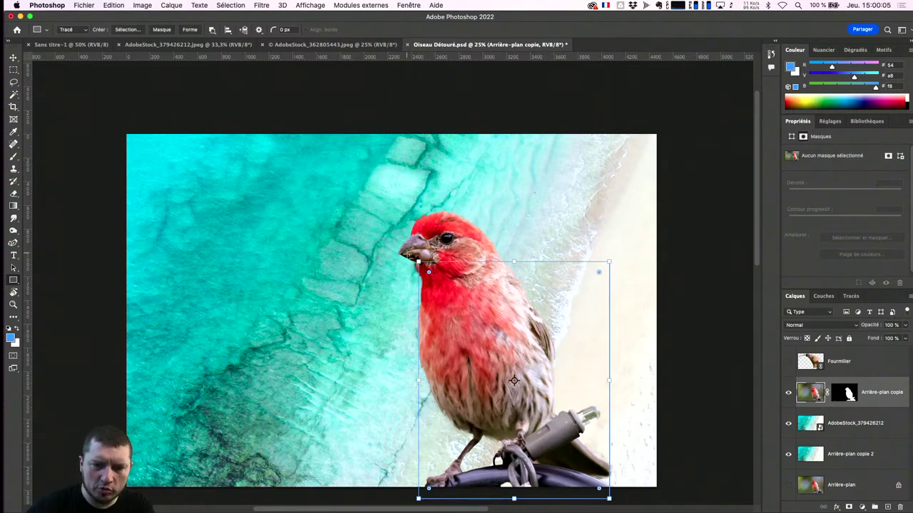
{"action": "left_click_drag", "start_coordinate": [419, 262], "coordinate": [402, 264]}
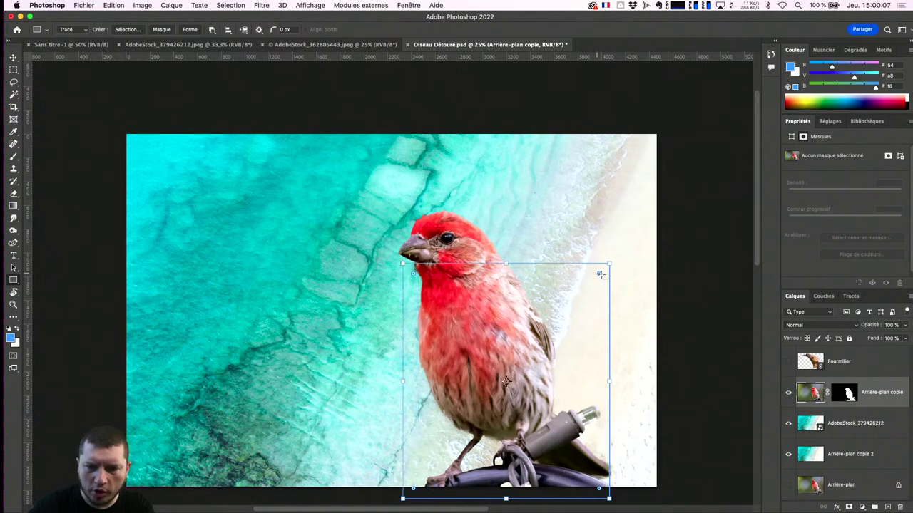
{"action": "left_click_drag", "start_coordinate": [611, 265], "coordinate": [611, 251]}
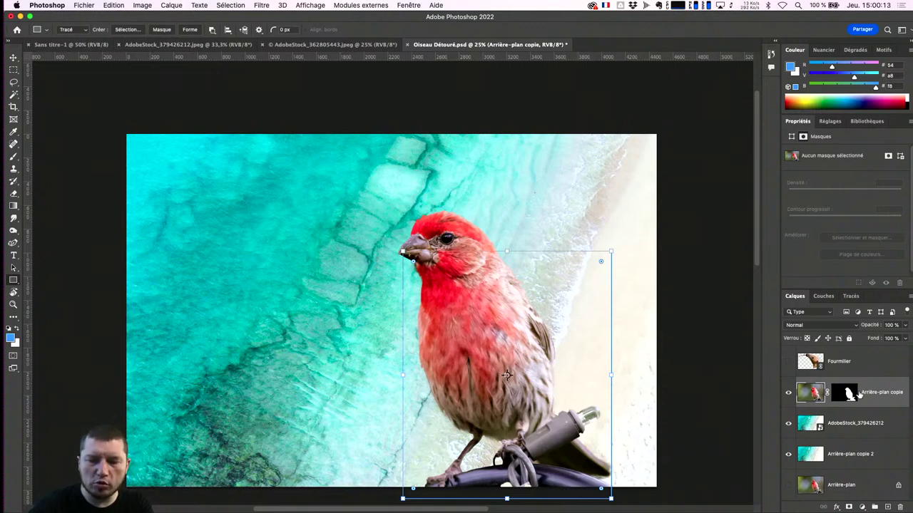
{"action": "left_click", "coordinate": [163, 29]}
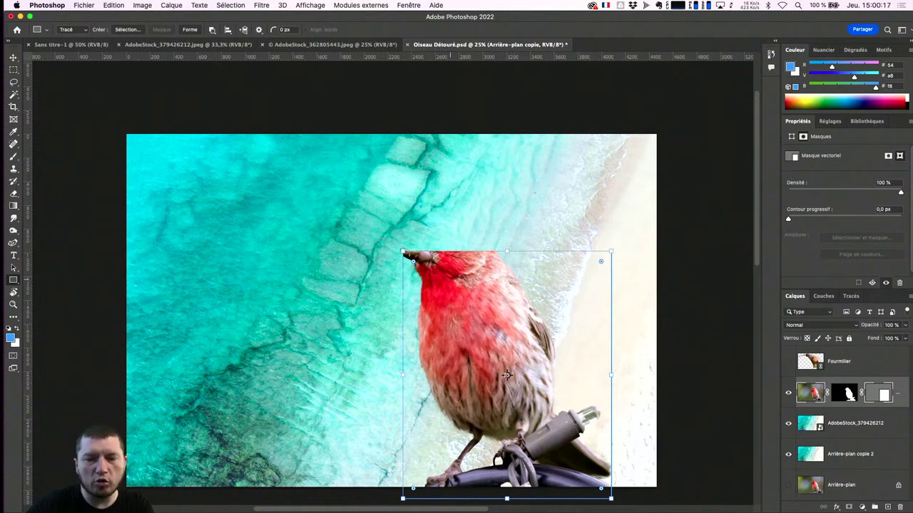
Step: Check the cut against the anteater layer, lower the mask's top edge, then hide the anteater again
{"action": "left_click", "coordinate": [787, 361]}
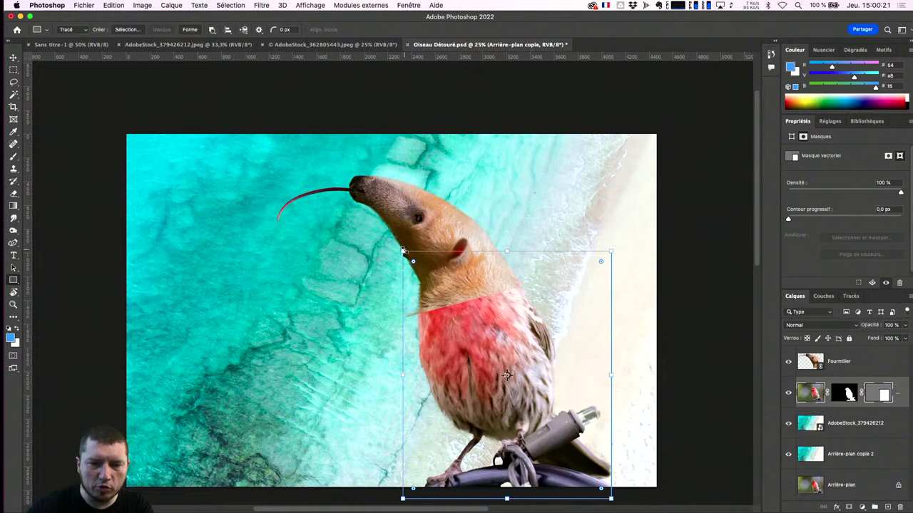
{"action": "left_click_drag", "start_coordinate": [402, 251], "coordinate": [411, 263]}
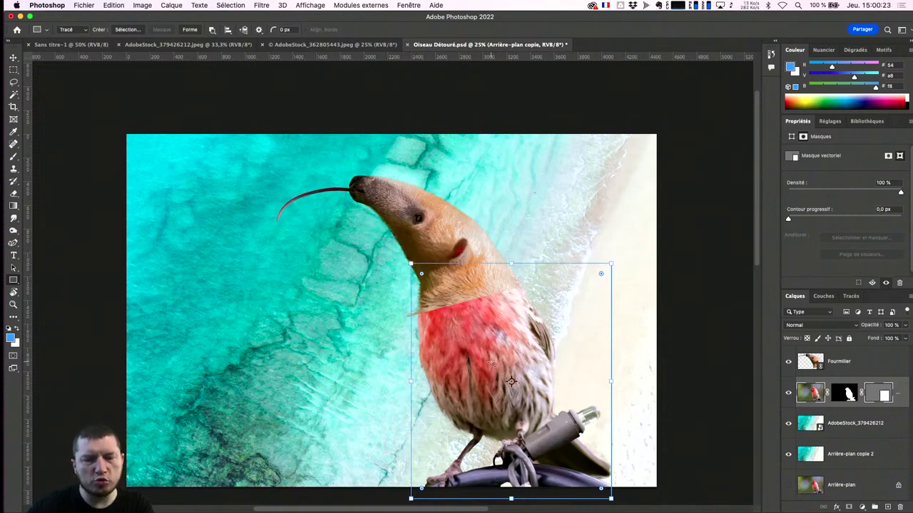
{"action": "left_click", "coordinate": [881, 396]}
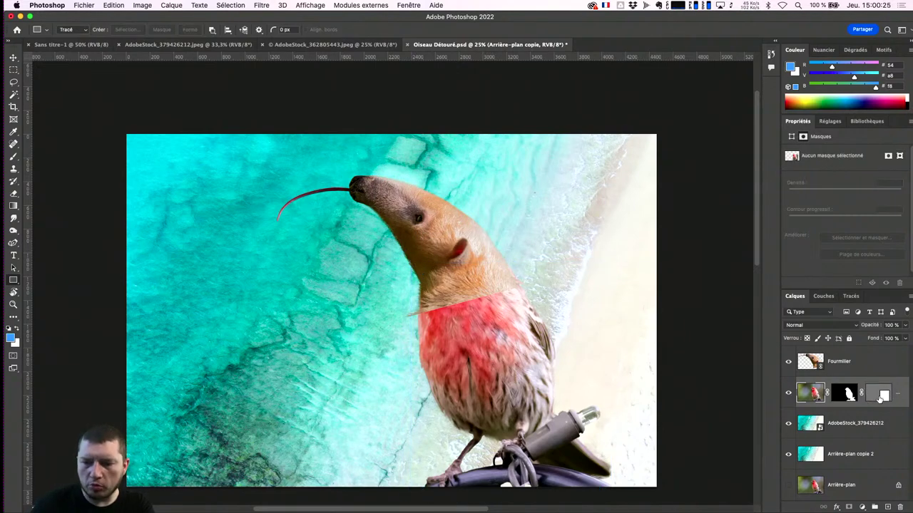
{"action": "left_click", "coordinate": [788, 362]}
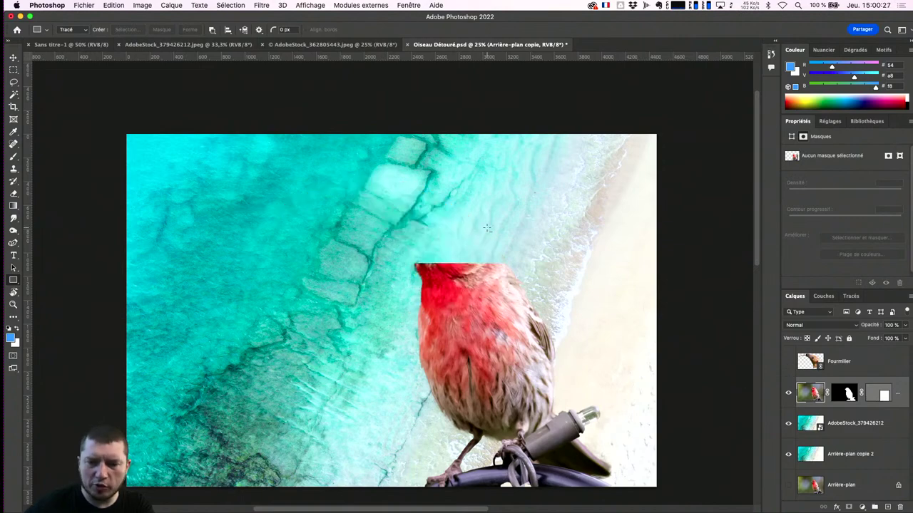
{"action": "key", "text": "super+plus"}
{"action": "left_click_drag", "start_coordinate": [525, 253], "coordinate": [448, 217]}
{"action": "left_click", "coordinate": [844, 394]}
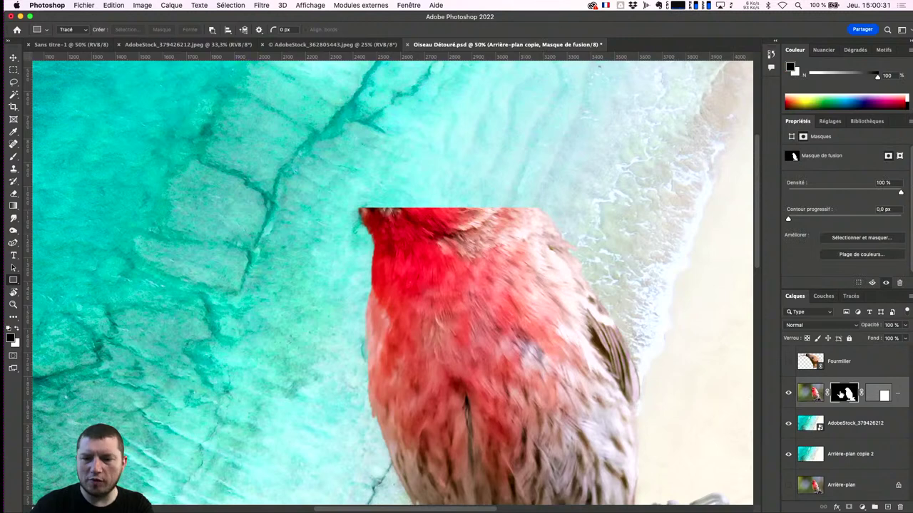
{"action": "left_click", "coordinate": [848, 394], "text": "alt"}
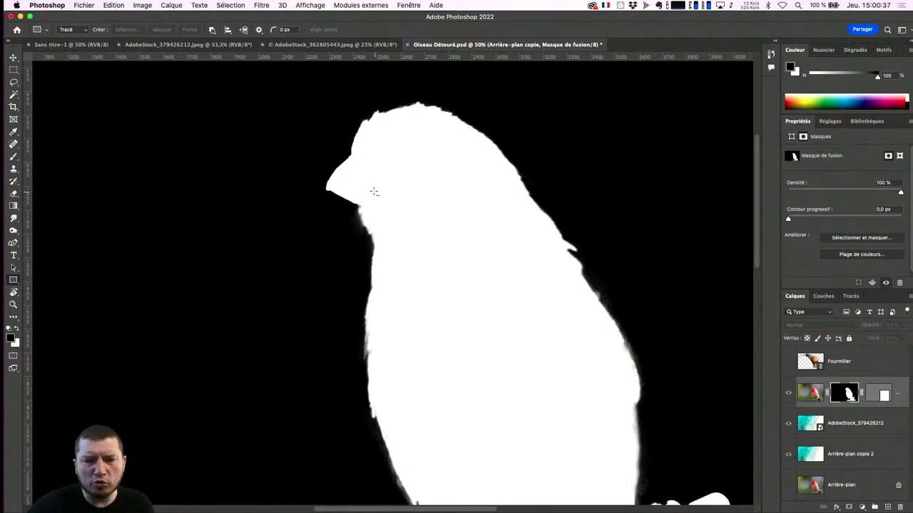
{"action": "scroll", "coordinate": [495, 381], "scroll_direction": "down", "scroll_amount": 3}
{"action": "scroll", "coordinate": [495, 381], "scroll_direction": "right", "scroll_amount": 2}
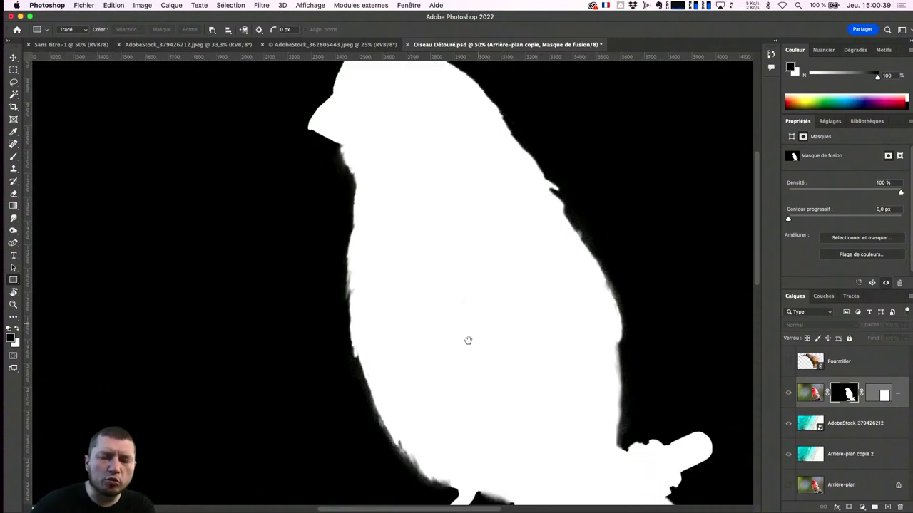
{"action": "left_click", "coordinate": [879, 394]}
{"action": "left_click", "coordinate": [879, 394]}
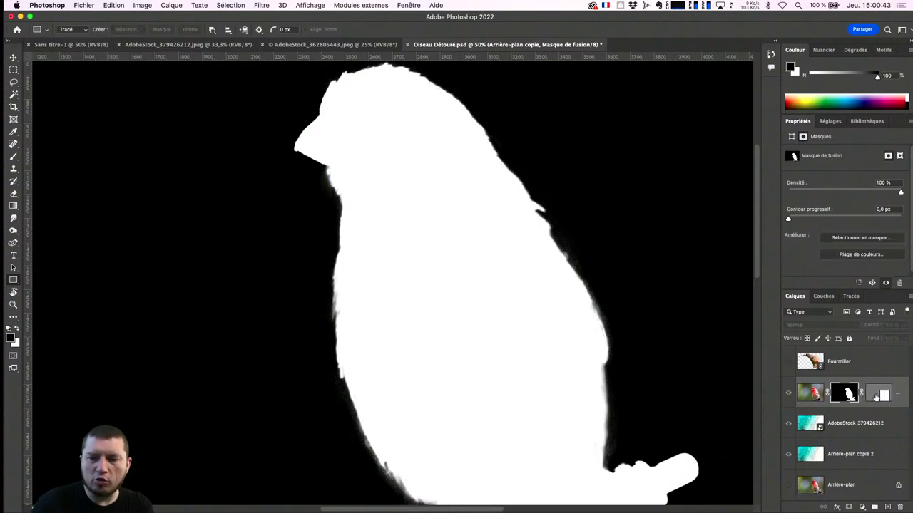
{"action": "left_click", "coordinate": [843, 394], "text": "alt"}
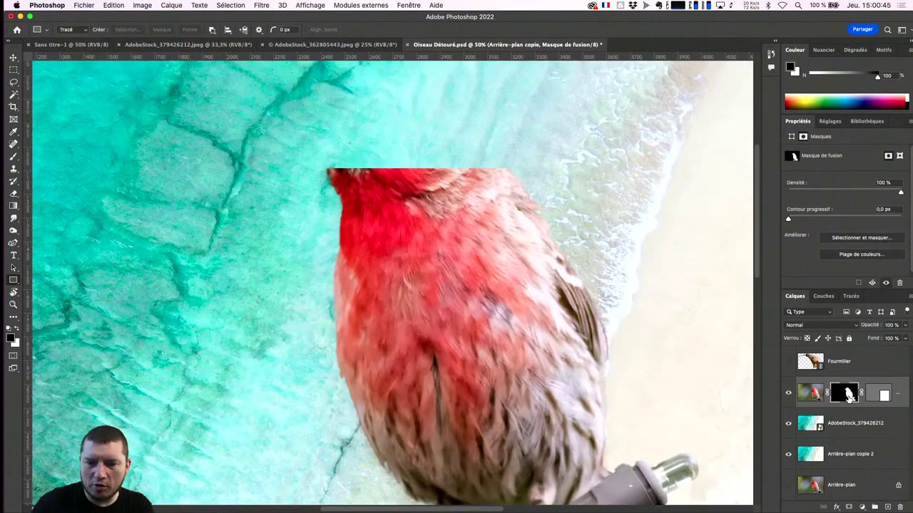
{"action": "left_click", "coordinate": [880, 396], "text": "shift"}
{"action": "left_click", "coordinate": [881, 397], "text": "shift"}
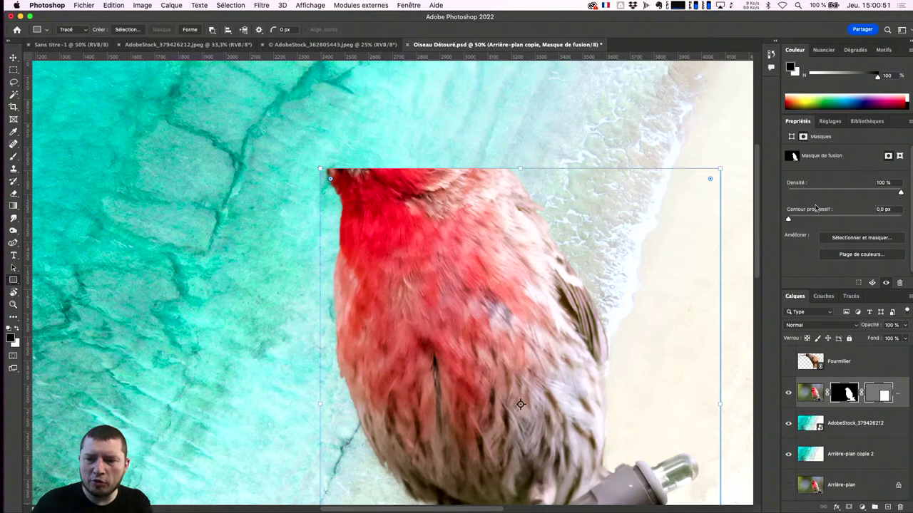
Step: Experiment with the finch's pixel mask feather and load then clear its selection
{"action": "left_click_drag", "start_coordinate": [789, 221], "coordinate": [846, 215]}
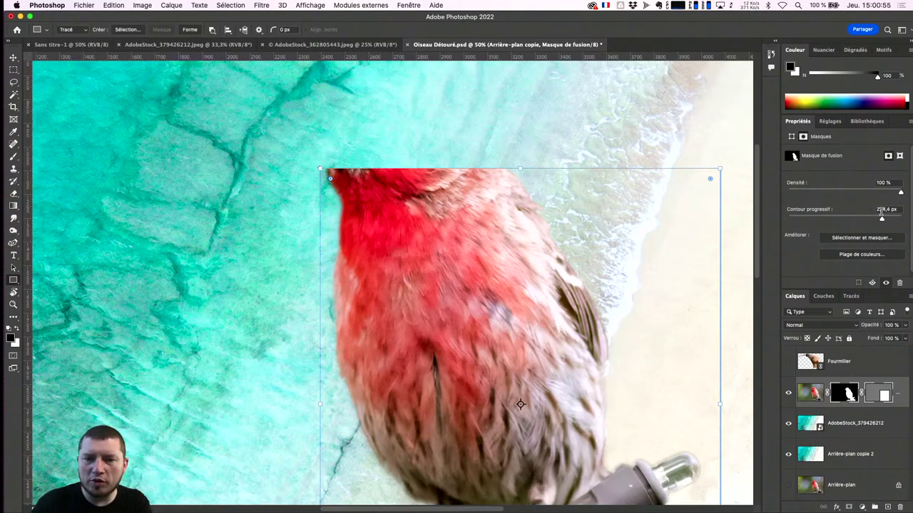
{"action": "left_click_drag", "start_coordinate": [846, 215], "coordinate": [760, 213]}
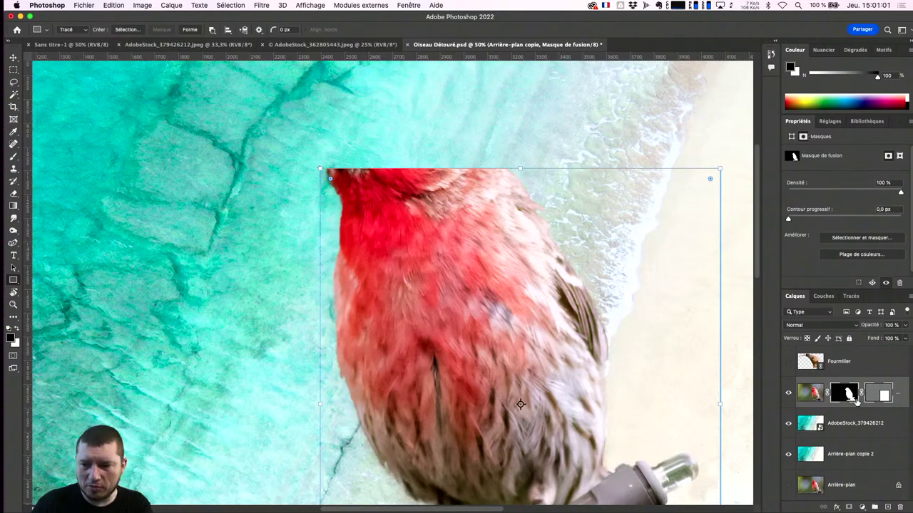
{"action": "left_click", "coordinate": [853, 400], "text": "ctrl"}
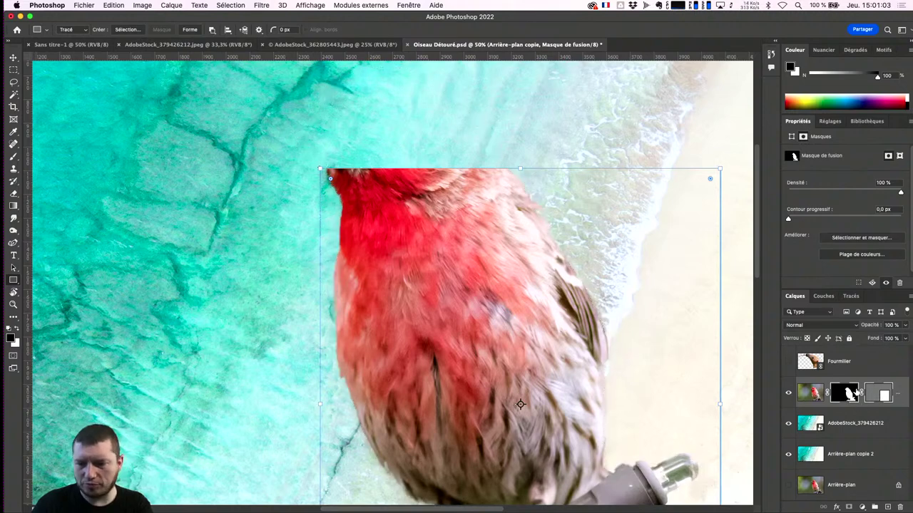
{"action": "left_click", "coordinate": [811, 396]}
{"action": "left_click", "coordinate": [845, 393]}
{"action": "left_click", "coordinate": [883, 396], "text": "ctrl"}
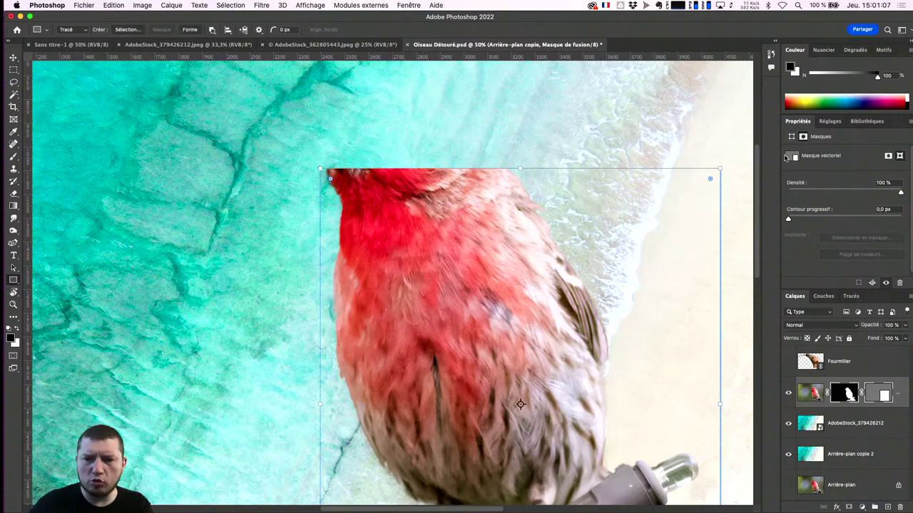
Step: Set the finch vector mask's Contour progressif feather to 4,3 px
{"action": "left_click", "coordinate": [796, 158]}
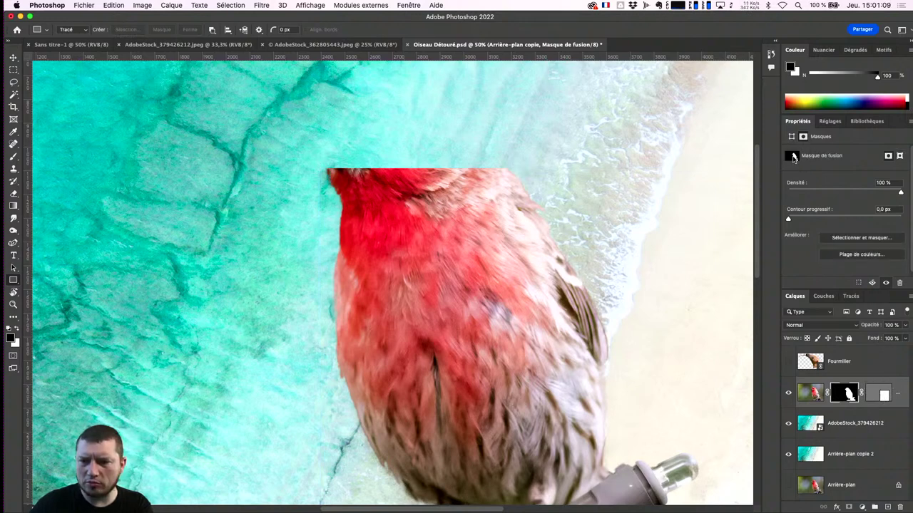
{"action": "left_click", "coordinate": [900, 156]}
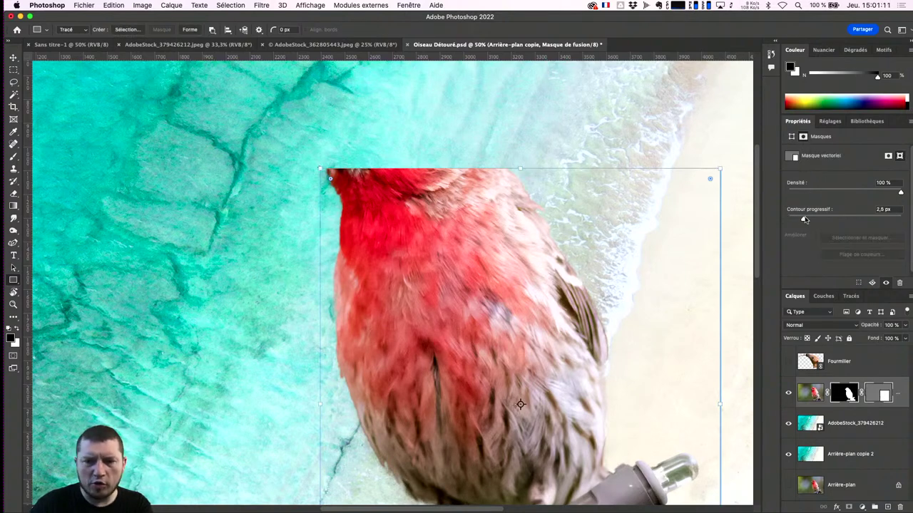
{"action": "mouse_move", "coordinate": [788, 219]}
{"action": "left_mouse_down"}
{"action": "mouse_move", "coordinate": [869, 220]}
{"action": "mouse_move", "coordinate": [836, 218]}
{"action": "left_mouse_up"}
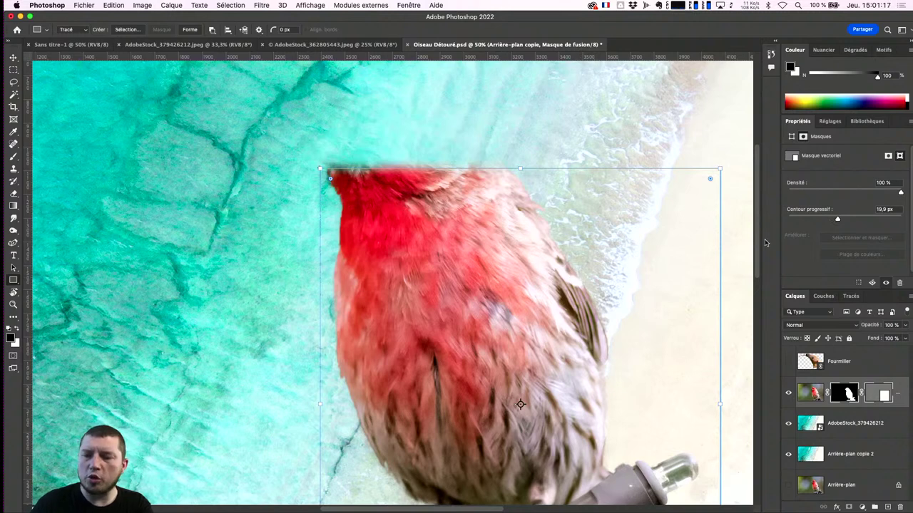
{"action": "left_click_drag", "start_coordinate": [837, 218], "coordinate": [813, 218]}
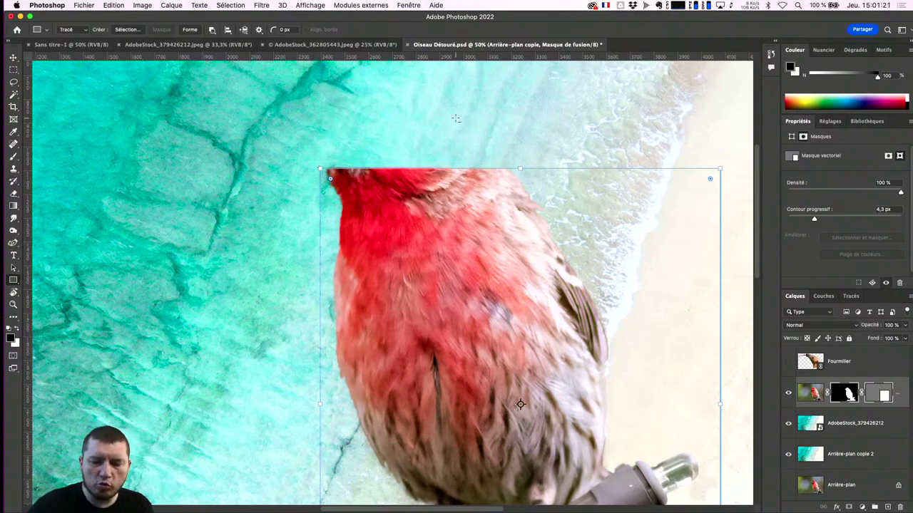
{"action": "key", "text": "ctrl+minus"}
{"action": "key", "text": "ctrl+minus"}
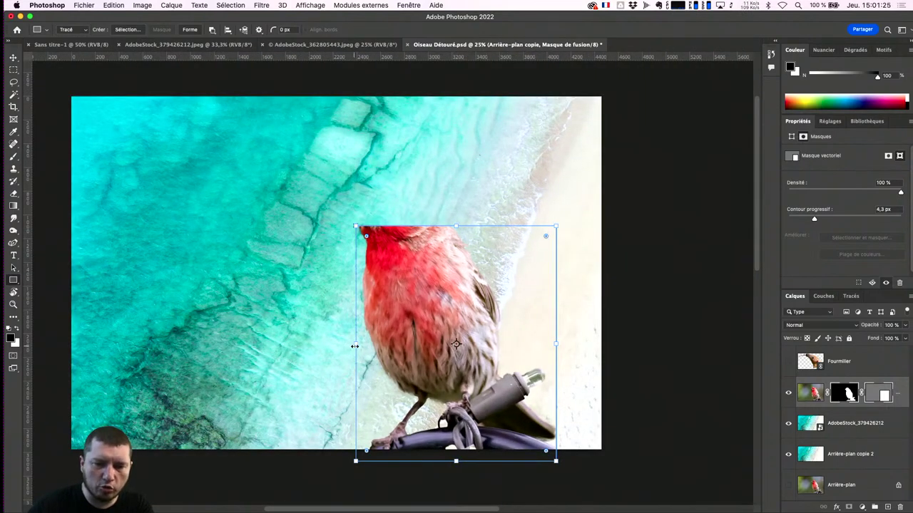
Step: Widen the finch's mask rectangle to the left and lower its top-left corner beside the bird
{"action": "left_click_drag", "start_coordinate": [355, 346], "coordinate": [336, 344]}
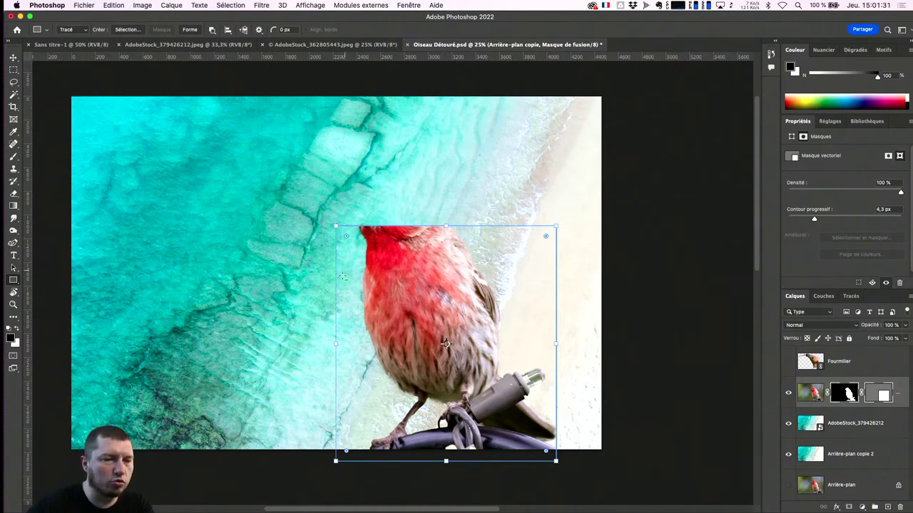
{"action": "left_click", "coordinate": [14, 268]}
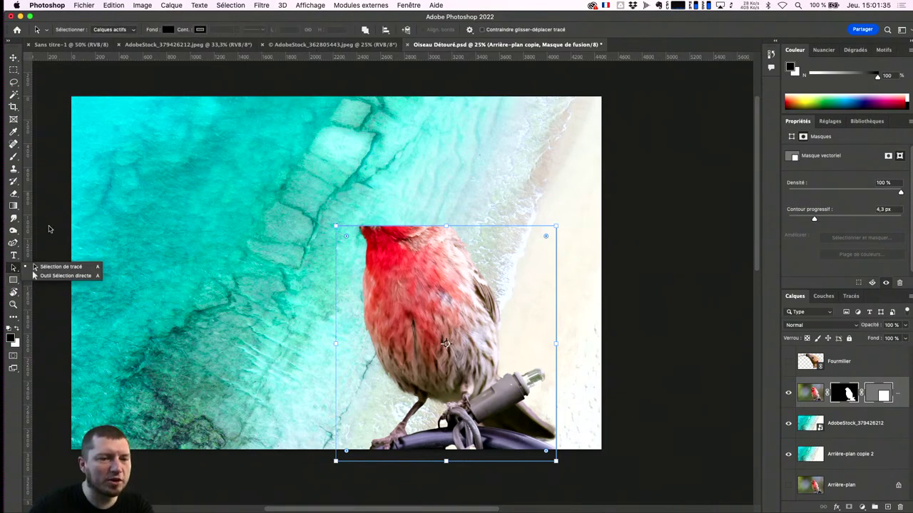
{"action": "left_click", "coordinate": [60, 277]}
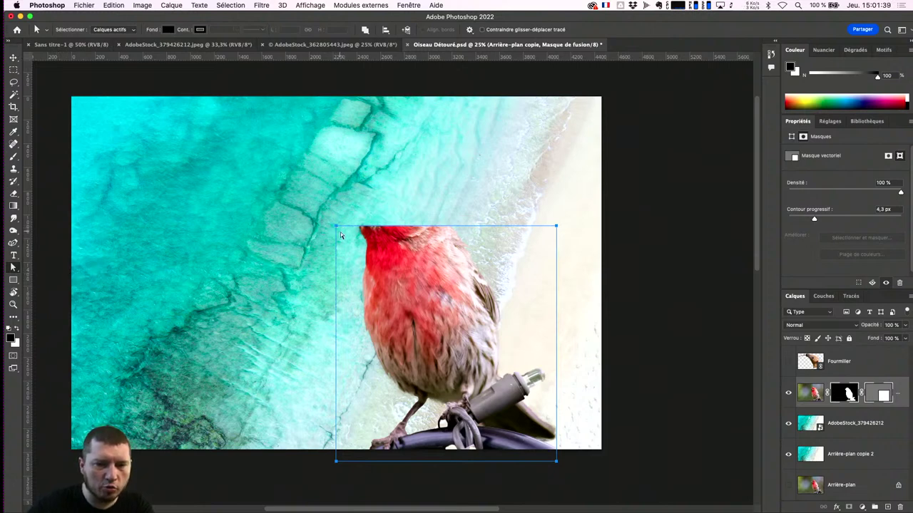
{"action": "left_click_drag", "start_coordinate": [338, 227], "coordinate": [342, 247]}
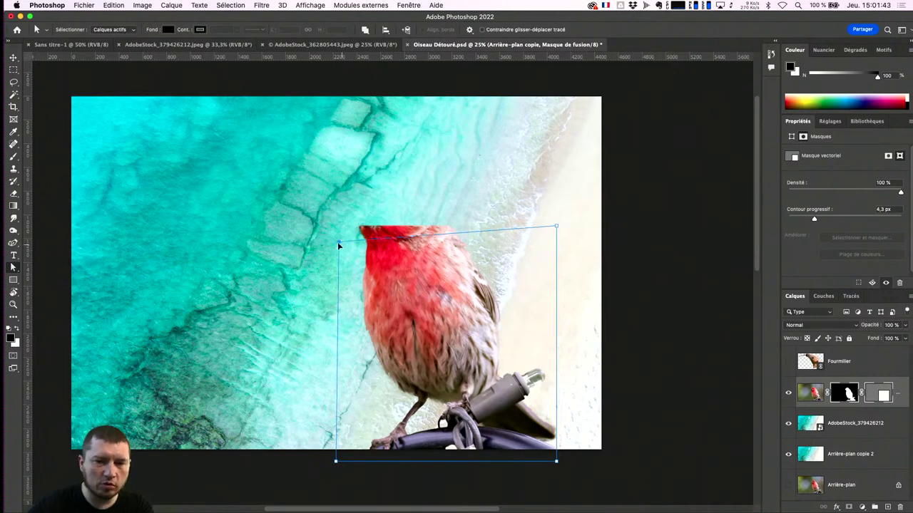
{"action": "mouse_move", "coordinate": [343, 247]}
{"action": "left_mouse_down"}
{"action": "mouse_move", "coordinate": [385, 312]}
{"action": "mouse_move", "coordinate": [347, 260]}
{"action": "left_mouse_up"}
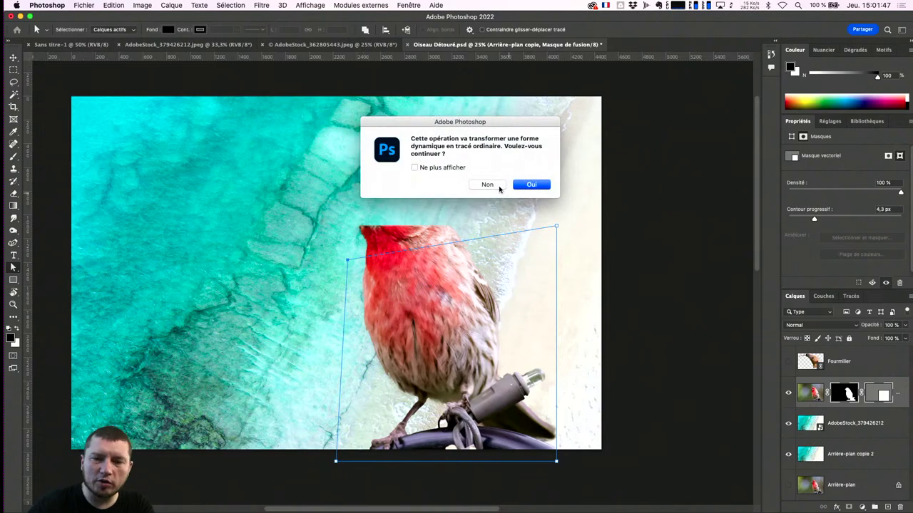
Step: Convert the mask shape to a path, raise its top-right corner, and widen its bottom right
{"action": "left_click", "coordinate": [525, 185]}
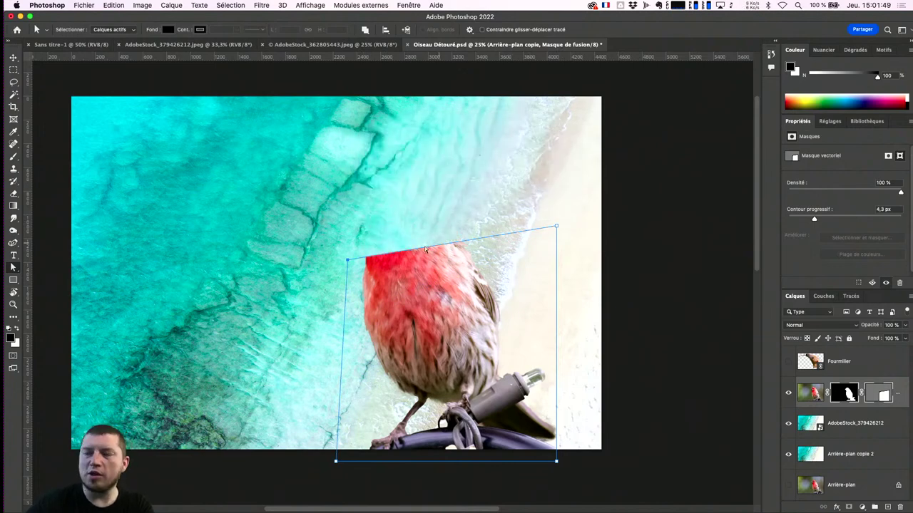
{"action": "left_click_drag", "start_coordinate": [556, 228], "coordinate": [473, 214]}
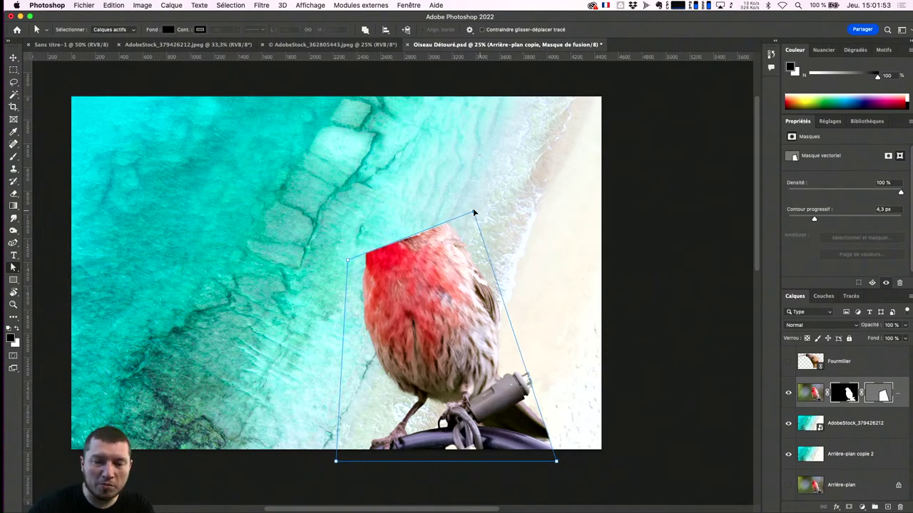
{"action": "left_click_drag", "start_coordinate": [557, 460], "coordinate": [605, 461]}
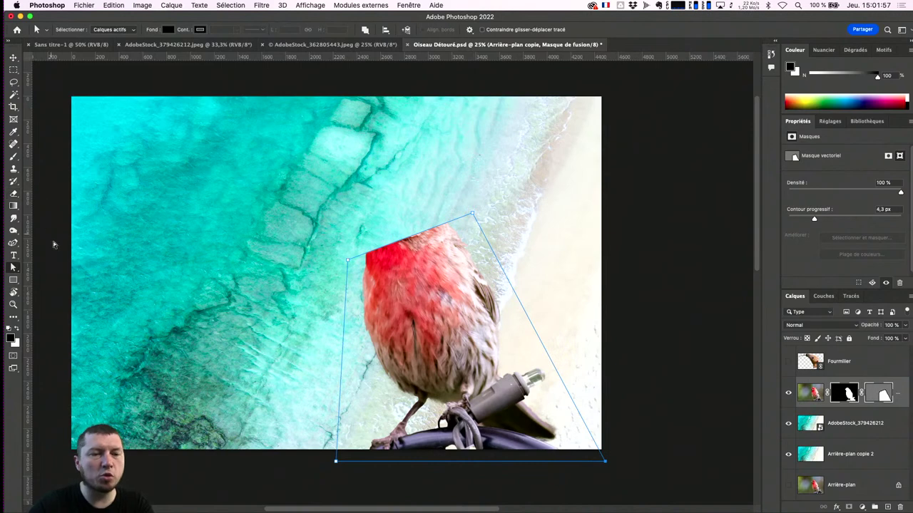
{"action": "left_click", "coordinate": [14, 243]}
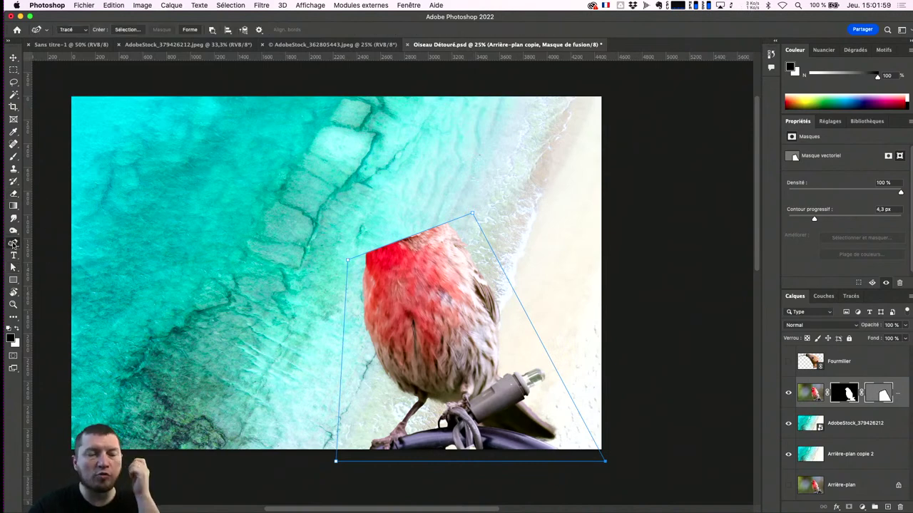
Step: Add an anchor and bend the mask's top edge into a curve over the bird's head
{"action": "right_click", "coordinate": [13, 242]}
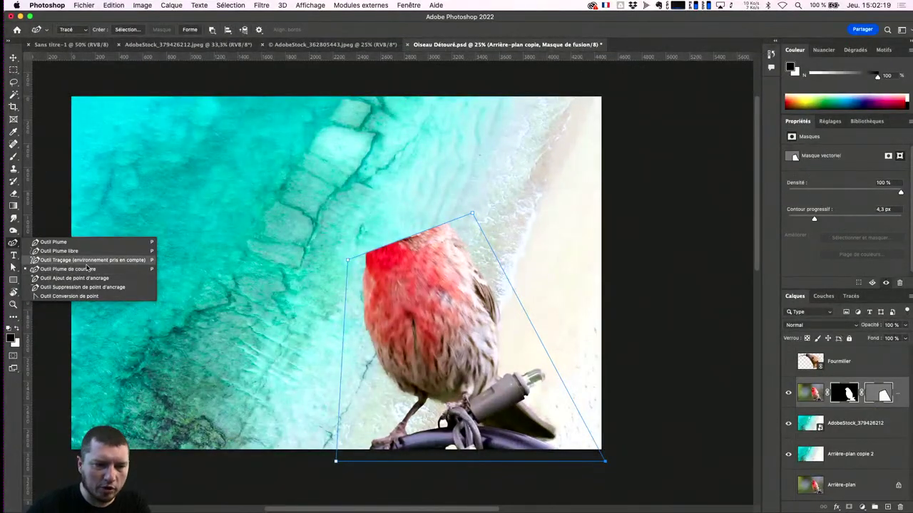
{"action": "left_click", "coordinate": [97, 277]}
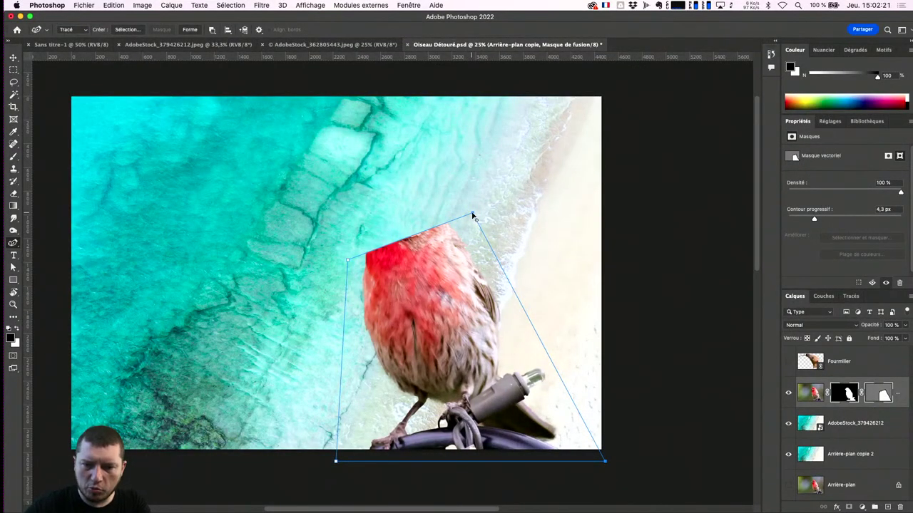
{"action": "left_click_drag", "start_coordinate": [472, 214], "coordinate": [457, 206]}
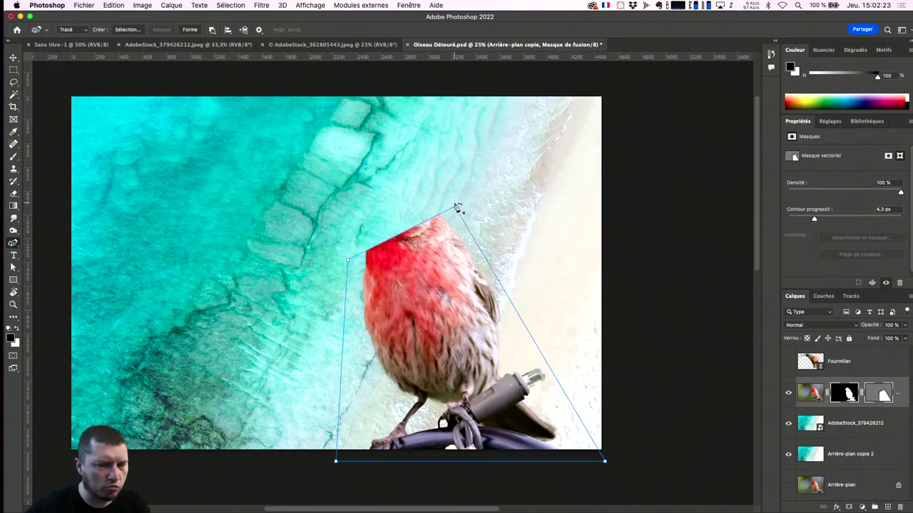
{"action": "left_click", "coordinate": [404, 235]}
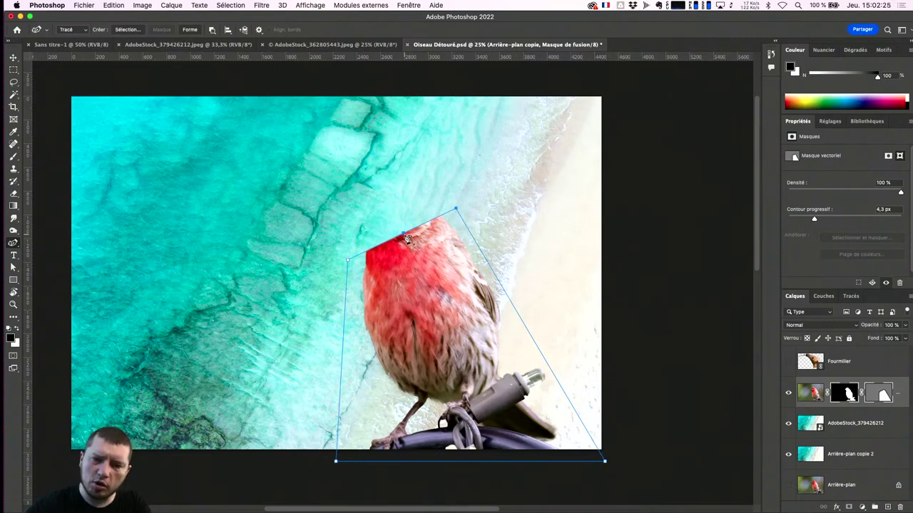
{"action": "left_click_drag", "start_coordinate": [410, 238], "coordinate": [390, 216]}
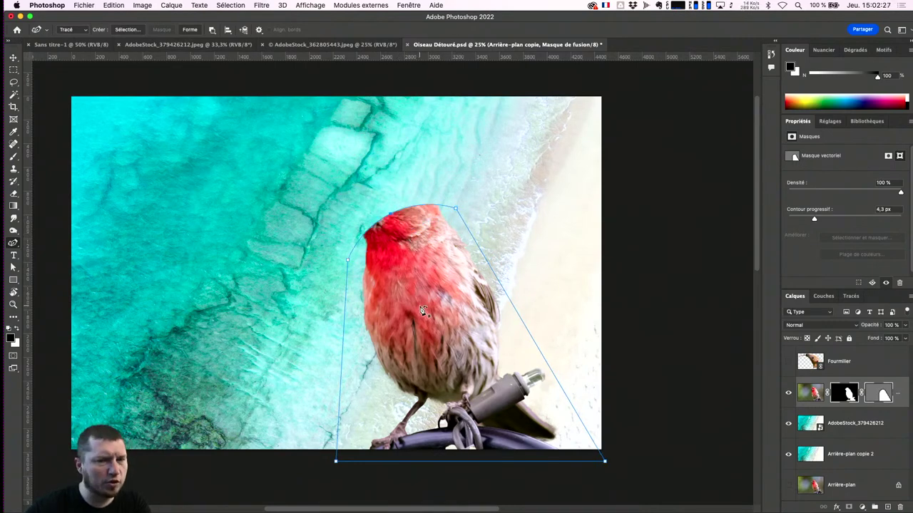
{"action": "left_click_drag", "start_coordinate": [461, 215], "coordinate": [467, 232]}
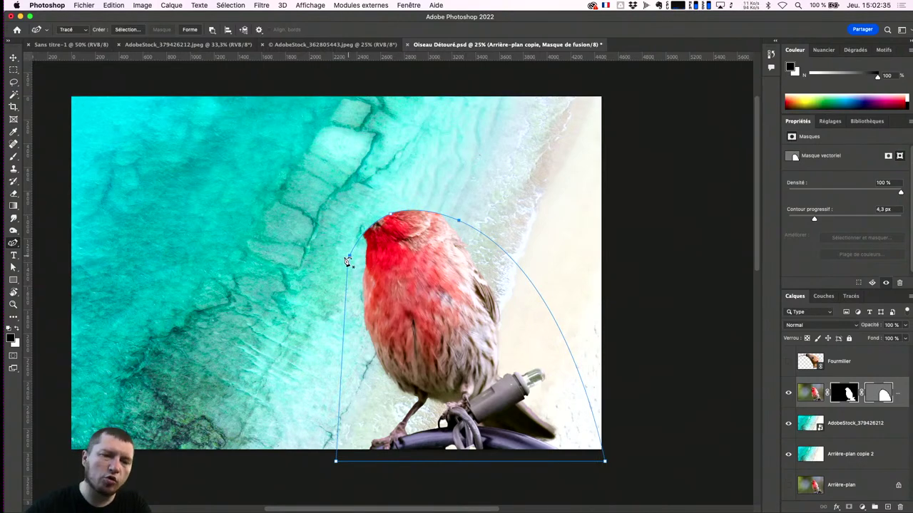
Step: Bow the mask's left edge outward into a smooth curve and feather the mask to 14.3 px
{"action": "left_click_drag", "start_coordinate": [347, 262], "coordinate": [349, 264]}
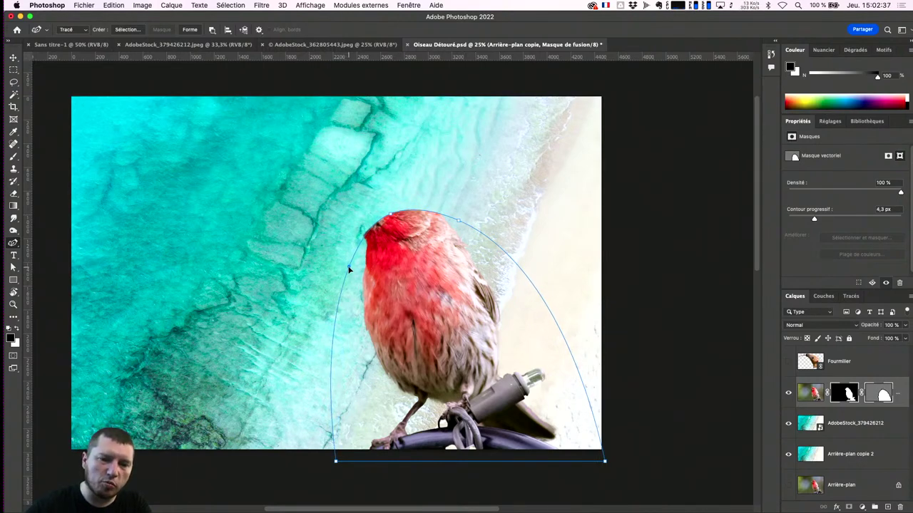
{"action": "left_click_drag", "start_coordinate": [393, 217], "coordinate": [395, 221]}
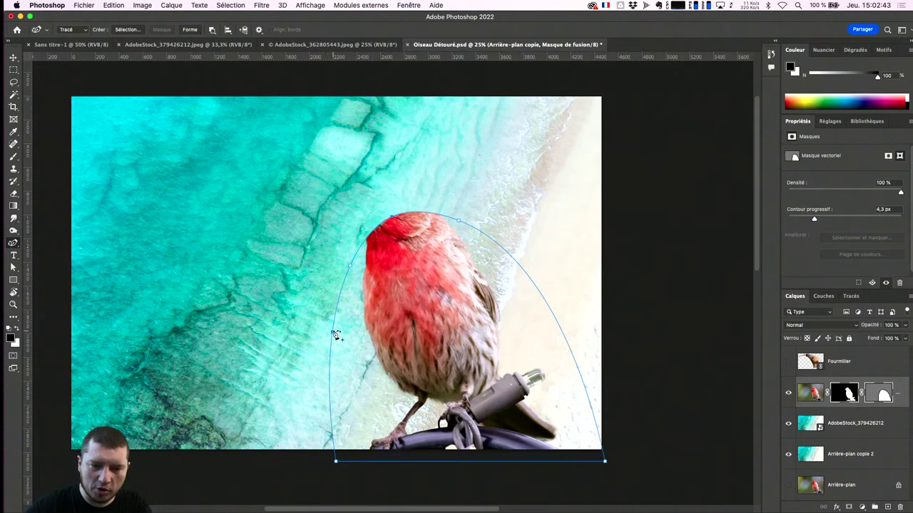
{"action": "left_click_drag", "start_coordinate": [330, 350], "coordinate": [366, 383]}
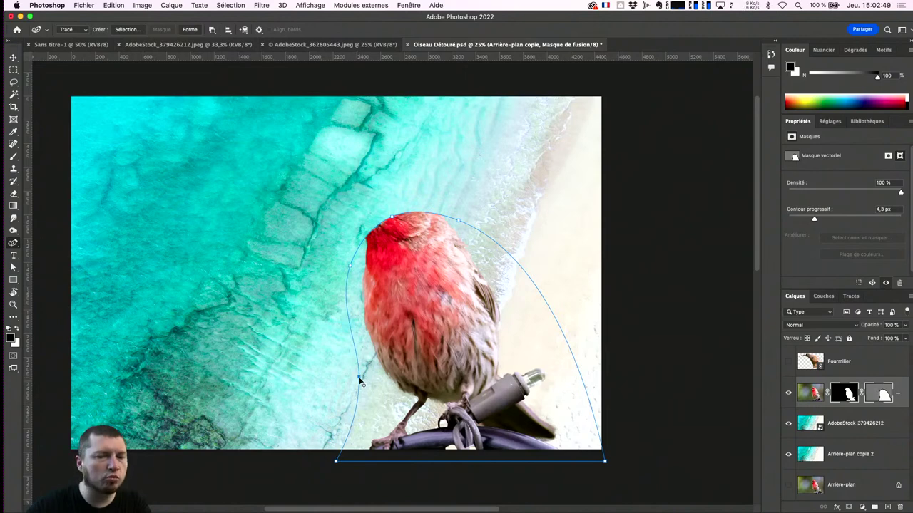
{"action": "left_click_drag", "start_coordinate": [362, 380], "coordinate": [350, 336]}
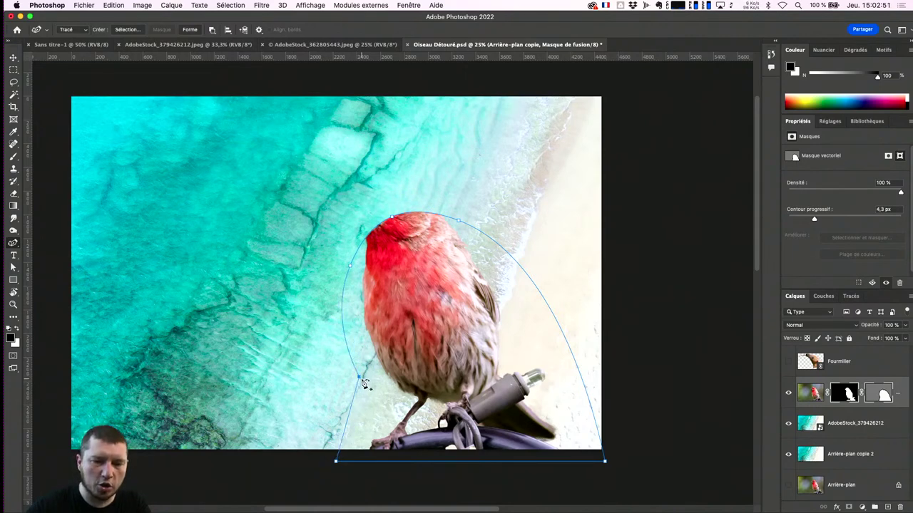
{"action": "left_click_drag", "start_coordinate": [361, 381], "coordinate": [362, 382]}
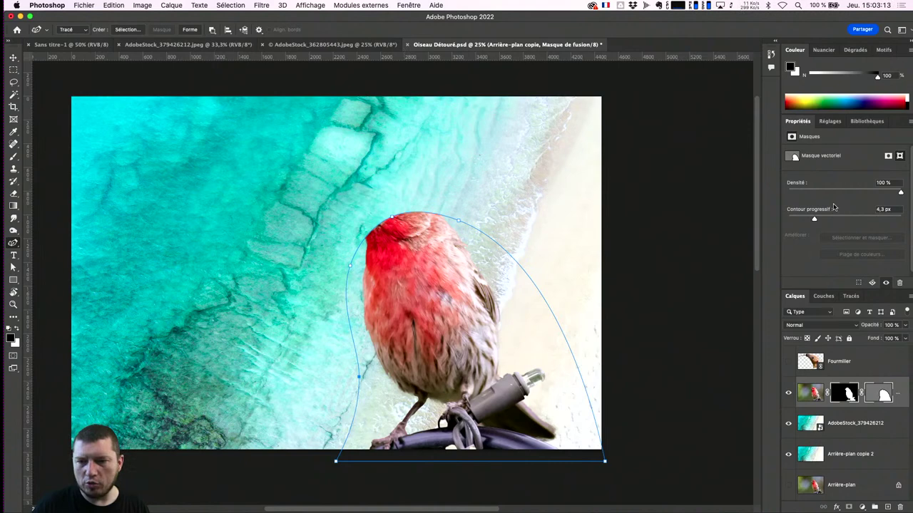
{"action": "left_click_drag", "start_coordinate": [832, 221], "coordinate": [835, 220]}
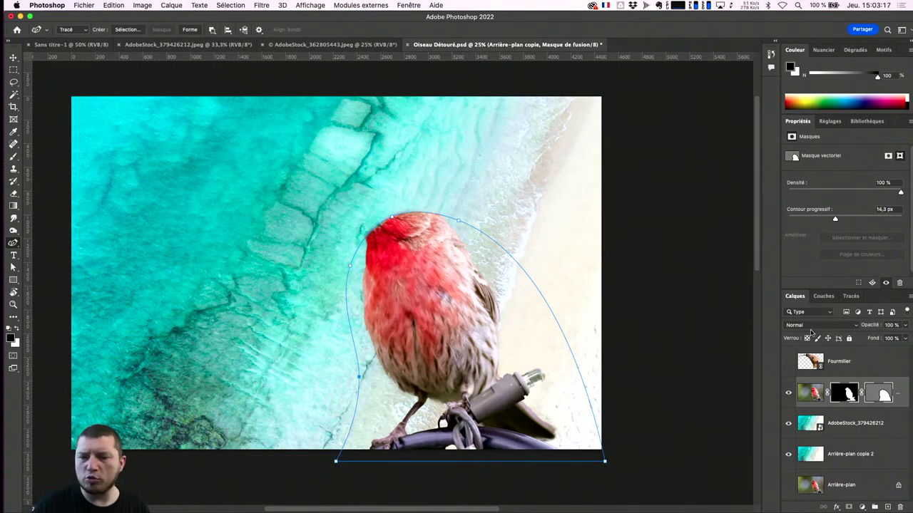
Step: Show the Fourmilier anteater head over the finch and give it a white layer mask
{"action": "left_click", "coordinate": [788, 362]}
{"action": "left_click", "coordinate": [794, 370]}
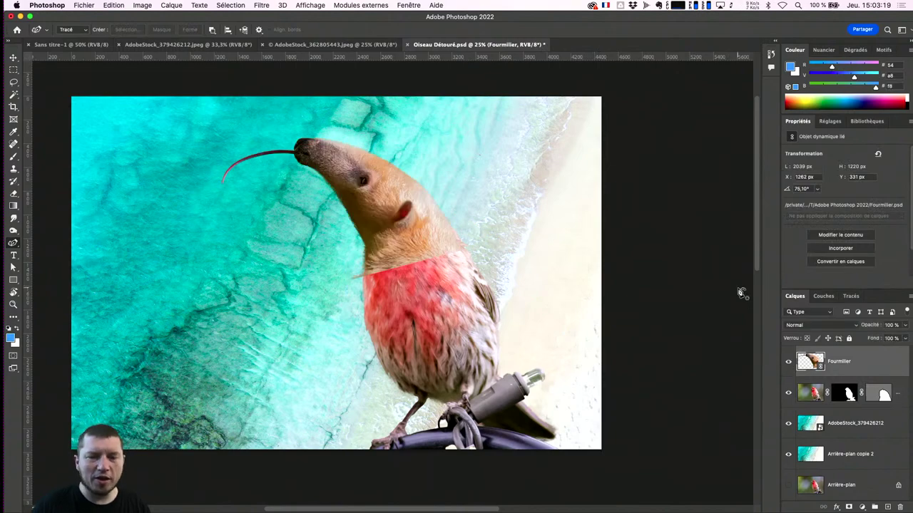
{"action": "scroll", "coordinate": [396, 278], "scroll_direction": "up", "scroll_amount": 5}
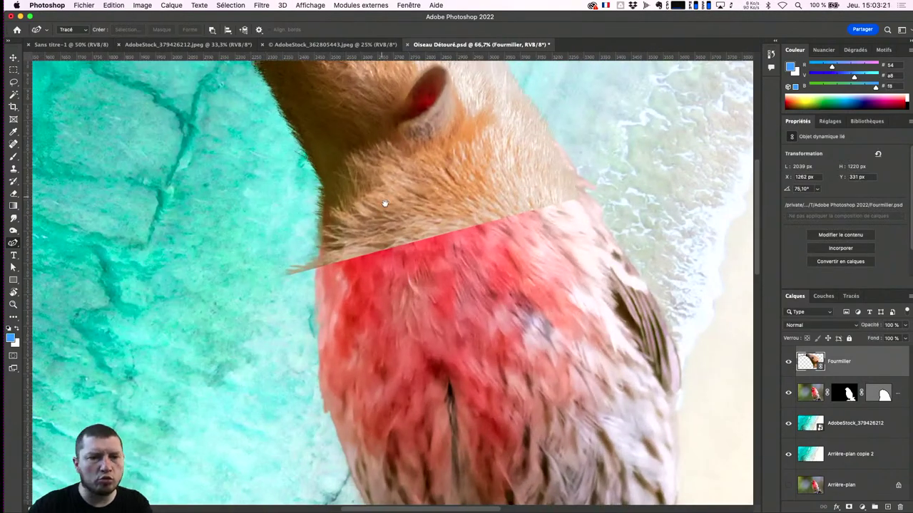
{"action": "scroll", "coordinate": [407, 305], "scroll_direction": "down", "scroll_amount": 1}
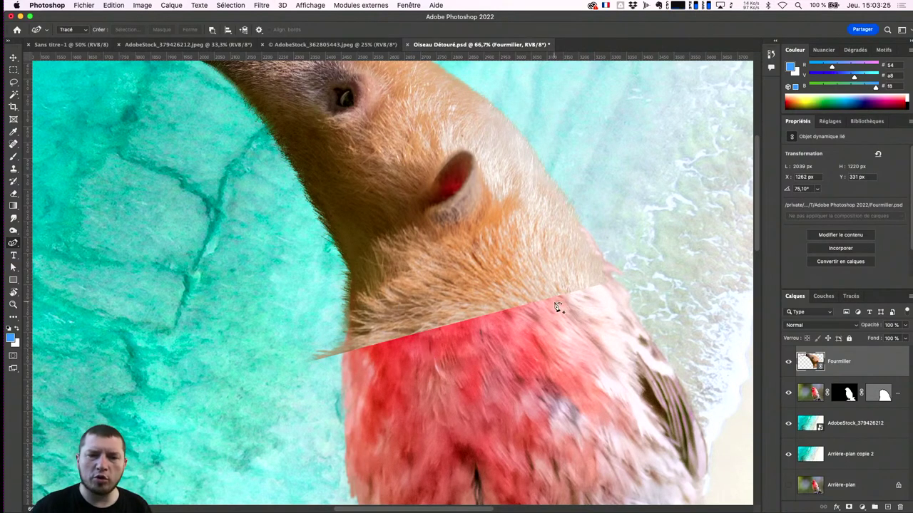
{"action": "left_click_drag", "start_coordinate": [449, 258], "coordinate": [495, 340]}
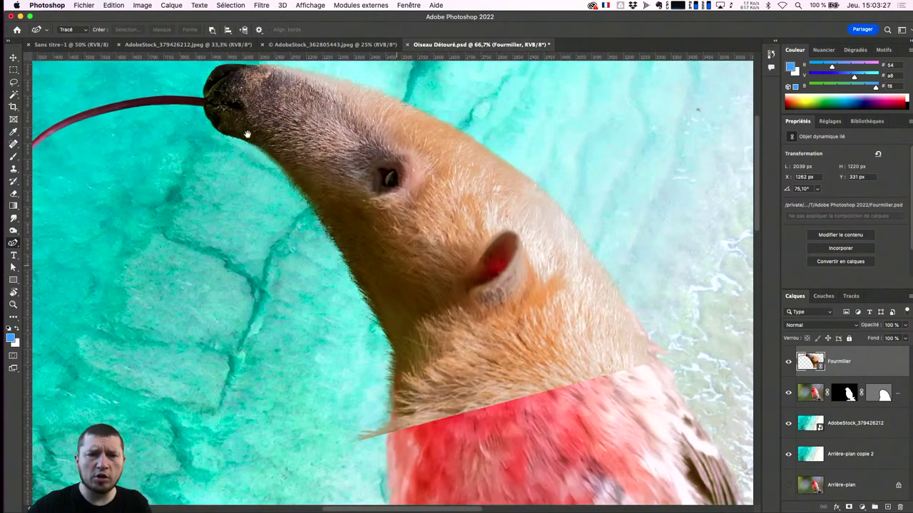
{"action": "left_click", "coordinate": [788, 362]}
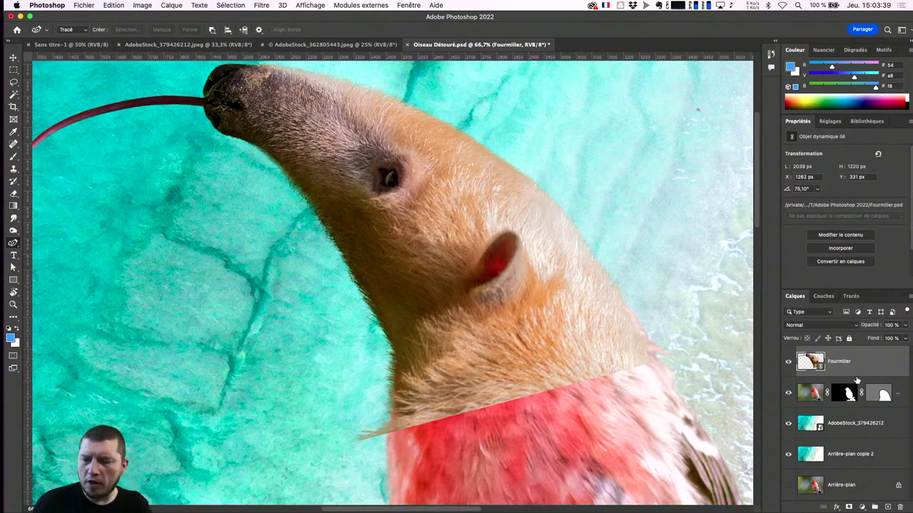
{"action": "left_click", "coordinate": [850, 507]}
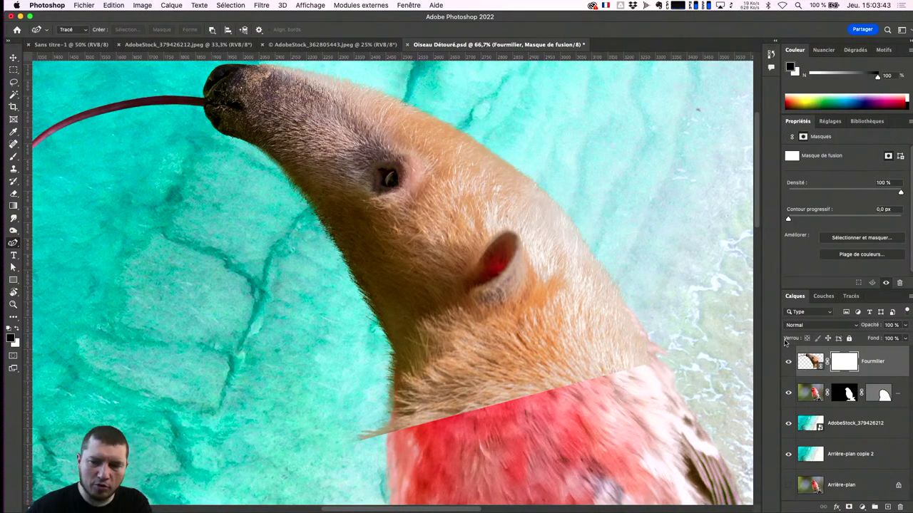
Step: Paint black with a soft round 208 px brush on the Fourmilier mask to reveal the red chest
{"action": "left_click", "coordinate": [788, 362]}
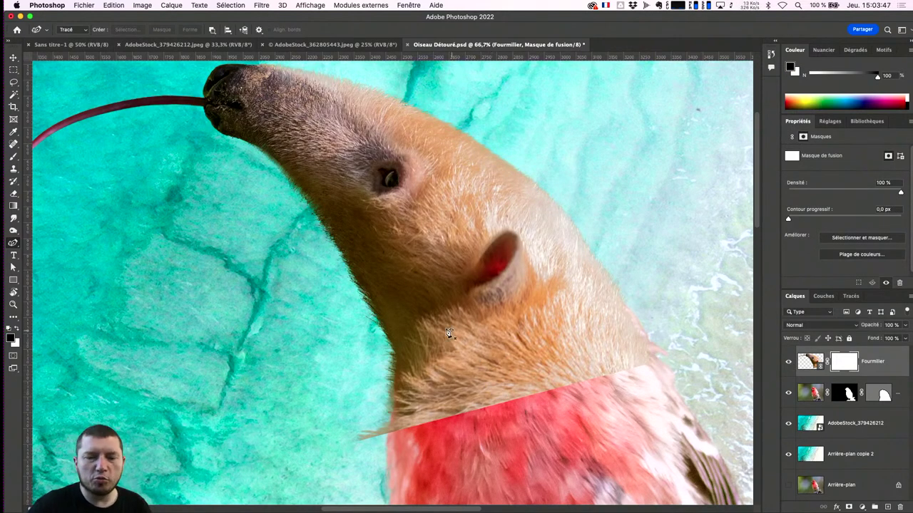
{"action": "left_click", "coordinate": [15, 158]}
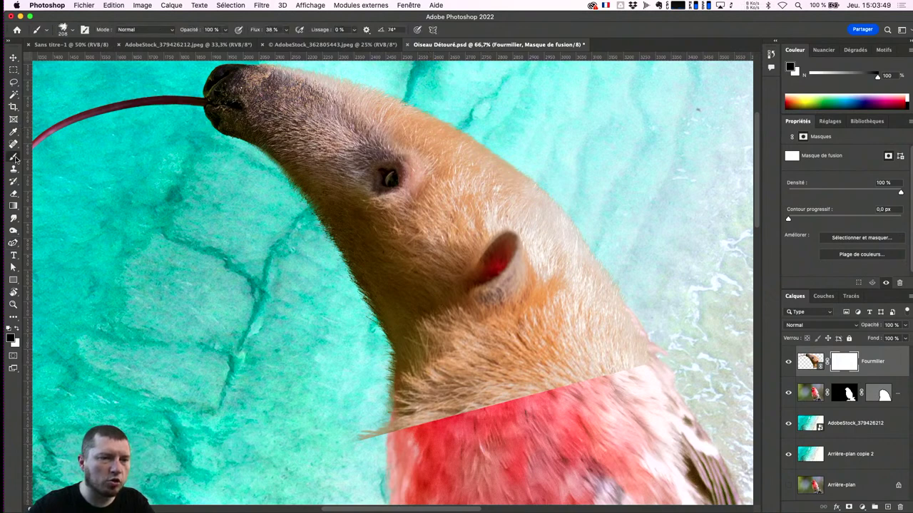
{"action": "left_click", "coordinate": [64, 30]}
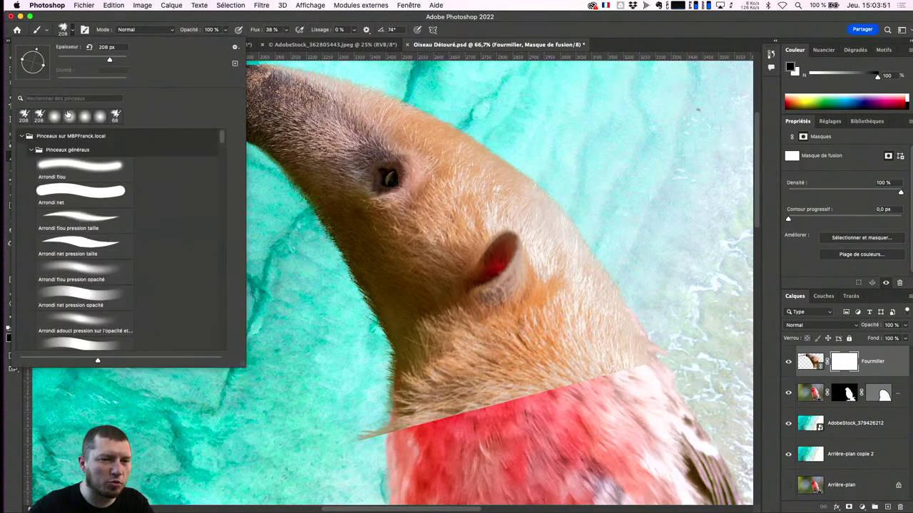
{"action": "left_click", "coordinate": [57, 120]}
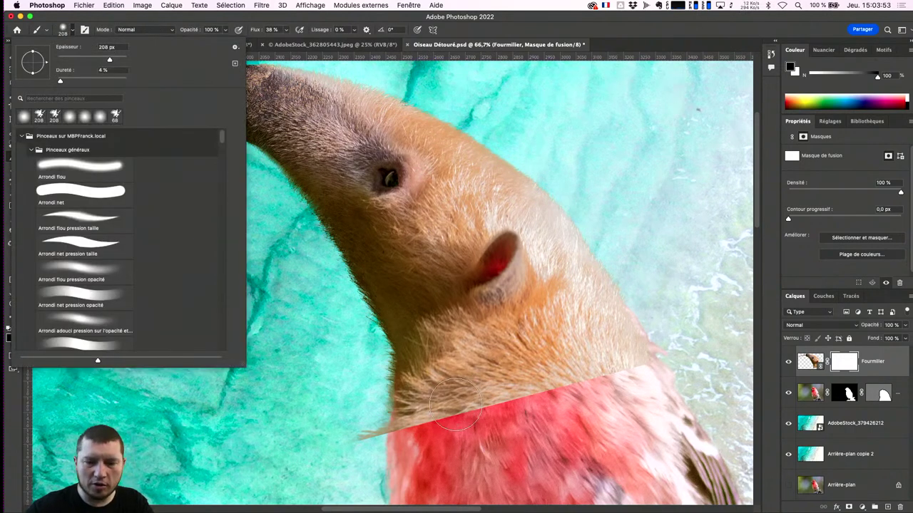
{"action": "left_click", "coordinate": [431, 395]}
{"action": "mouse_move", "coordinate": [413, 422]}
{"action": "left_mouse_down"}
{"action": "mouse_move", "coordinate": [630, 349]}
{"action": "mouse_move", "coordinate": [584, 440]}
{"action": "left_mouse_up"}
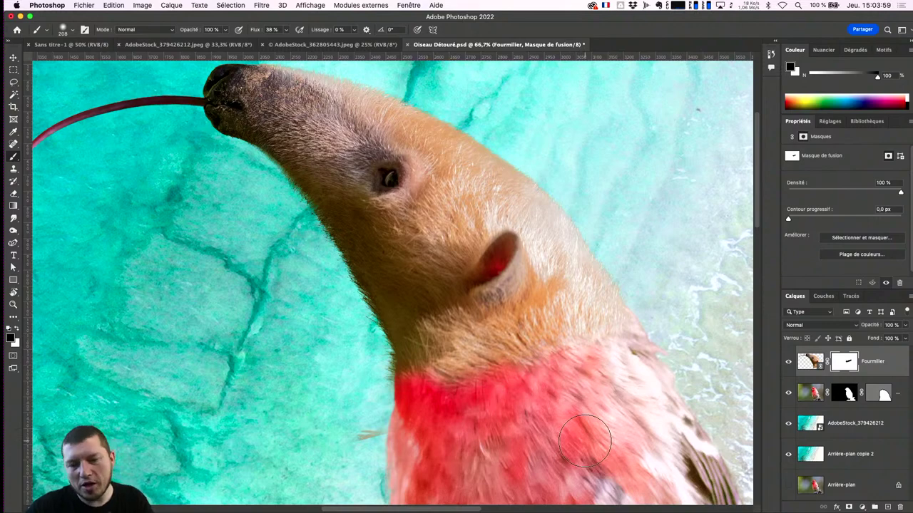
Step: Zoom to 300% and pick Kyle's Paintbox – Bristle 06 Hair & Grass by searching 'herbgras'
{"action": "scroll", "coordinate": [563, 422], "scroll_direction": "up", "scroll_amount": 5}
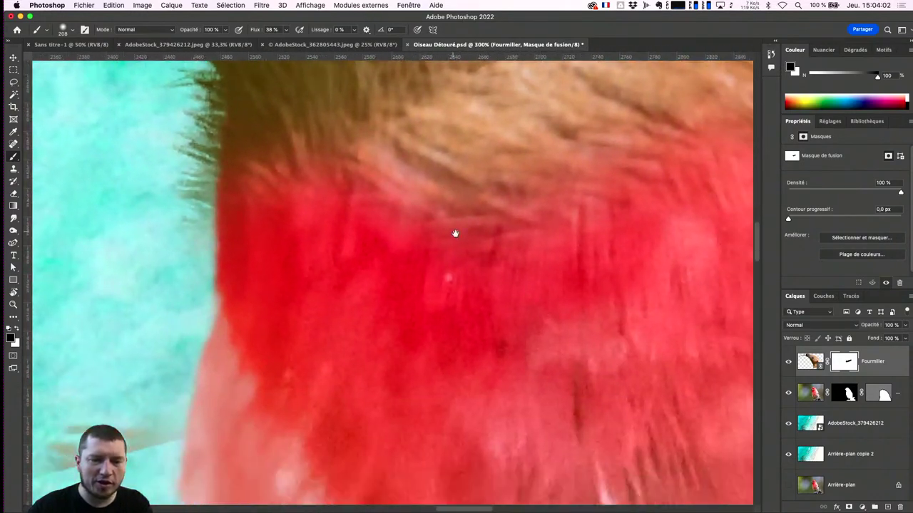
{"action": "mouse_move", "coordinate": [455, 233]}
{"action": "left_mouse_down"}
{"action": "mouse_move", "coordinate": [450, 312]}
{"action": "mouse_move", "coordinate": [427, 328]}
{"action": "left_mouse_up"}
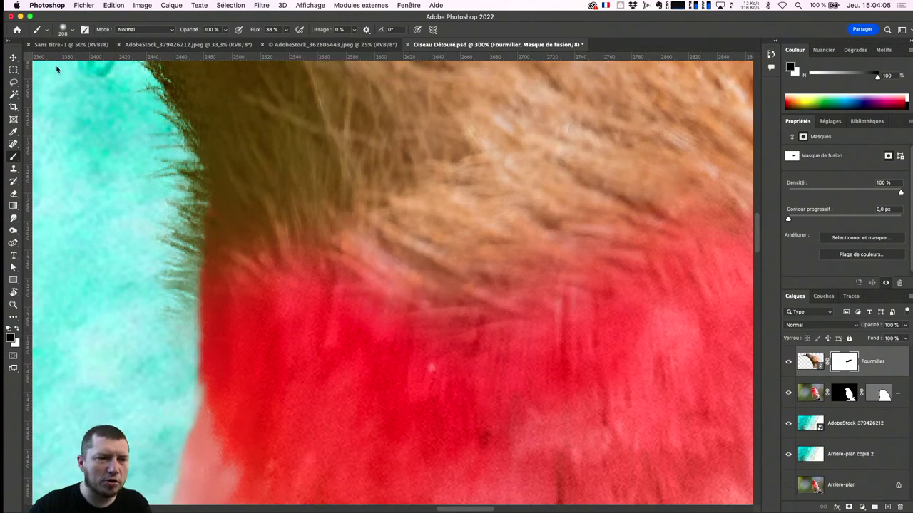
{"action": "left_click", "coordinate": [63, 34]}
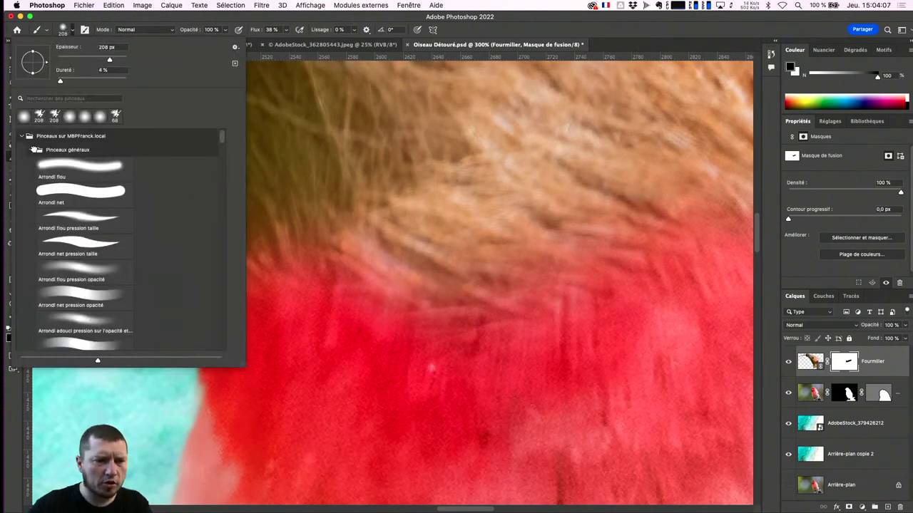
{"action": "left_click", "coordinate": [32, 151]}
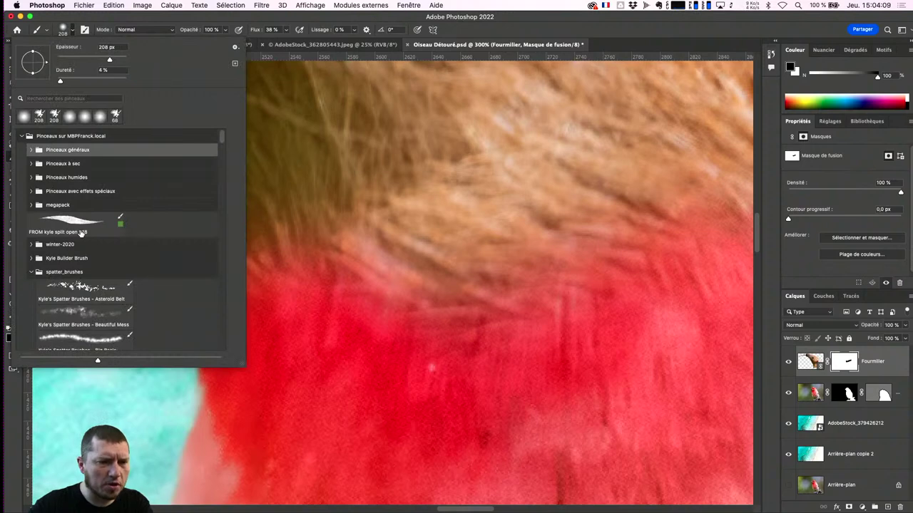
{"action": "left_click", "coordinate": [73, 97]}
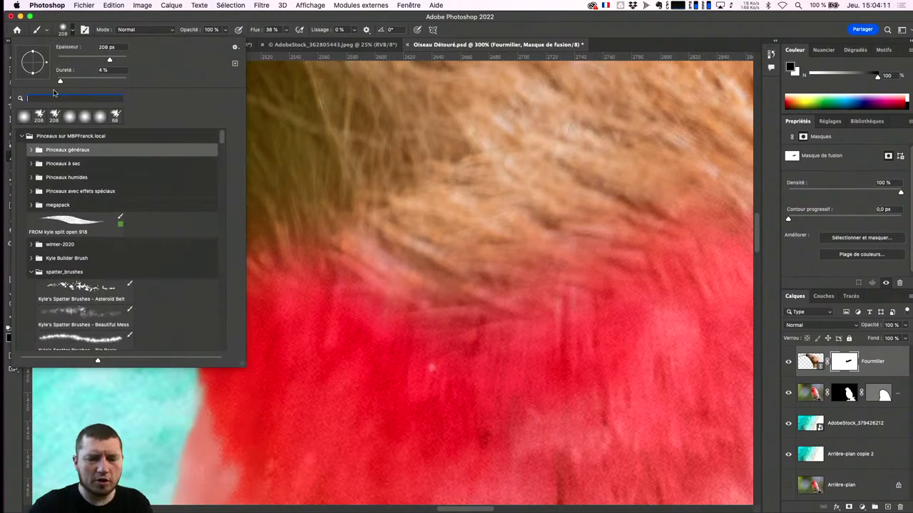
{"action": "type", "text": "herb"}
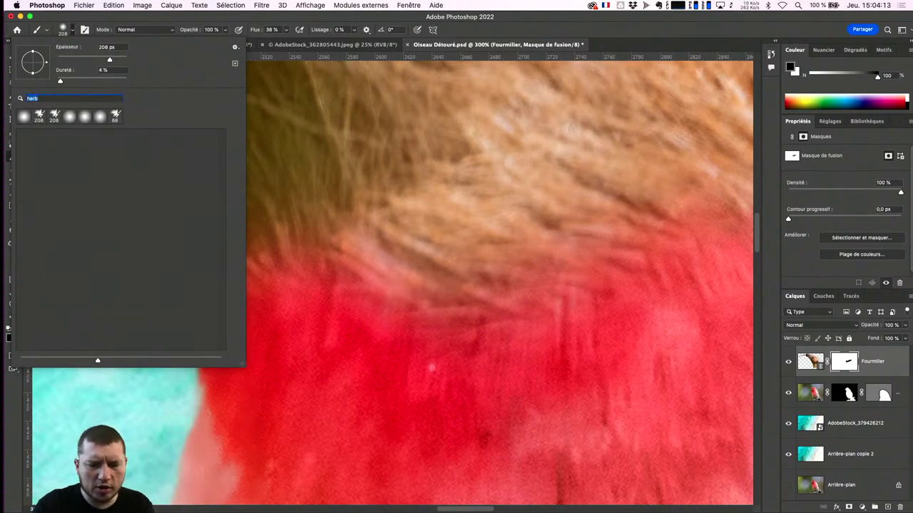
{"action": "type", "text": "gras"}
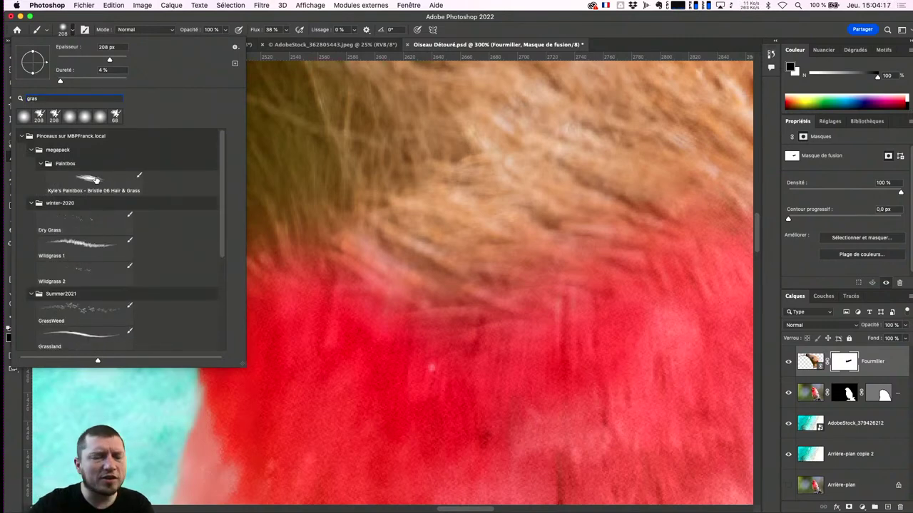
{"action": "left_click", "coordinate": [98, 184]}
Step: Paint hair-like bristle strands on the Fourmilier mask along the fur-to-chest edge, then view at 100%
{"action": "left_click", "coordinate": [420, 296]}
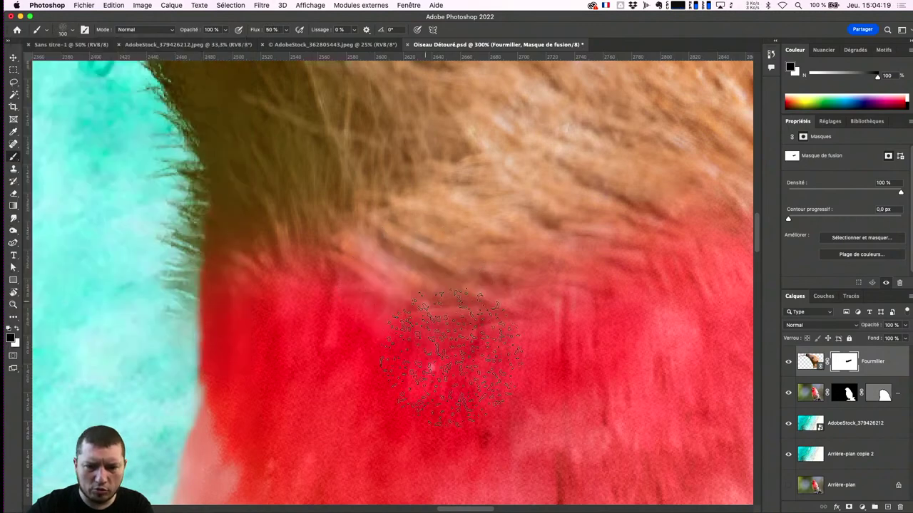
{"action": "mouse_move", "coordinate": [442, 278]}
{"action": "left_mouse_down"}
{"action": "mouse_move", "coordinate": [387, 265]}
{"action": "mouse_move", "coordinate": [499, 285]}
{"action": "mouse_move", "coordinate": [520, 214]}
{"action": "mouse_move", "coordinate": [571, 253]}
{"action": "mouse_move", "coordinate": [253, 264]}
{"action": "mouse_move", "coordinate": [225, 260]}
{"action": "mouse_move", "coordinate": [203, 217]}
{"action": "mouse_move", "coordinate": [164, 245]}
{"action": "mouse_move", "coordinate": [153, 285]}
{"action": "left_mouse_up"}
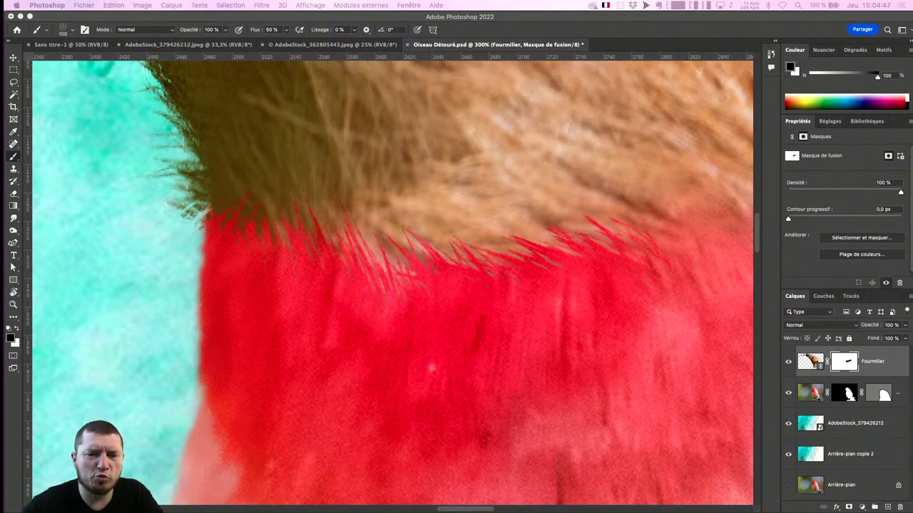
{"action": "left_click_drag", "start_coordinate": [438, 214], "coordinate": [453, 259]}
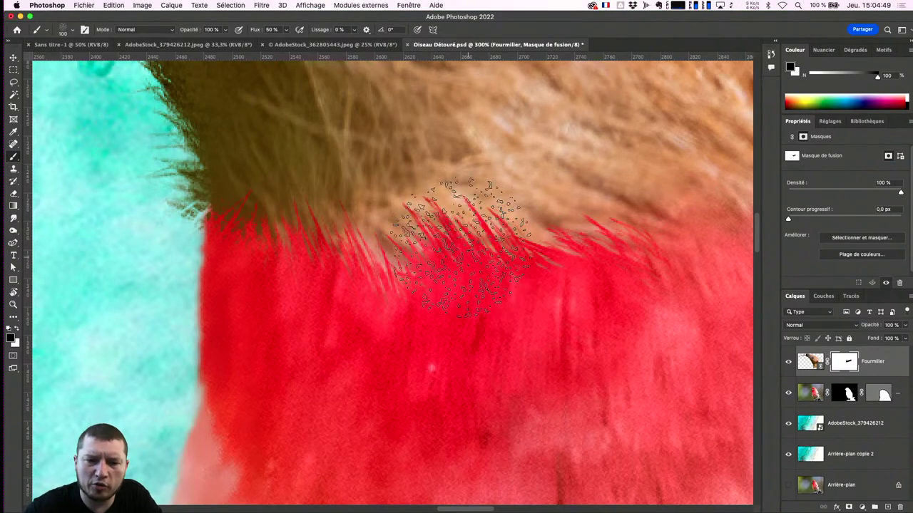
{"action": "key", "text": "super+1"}
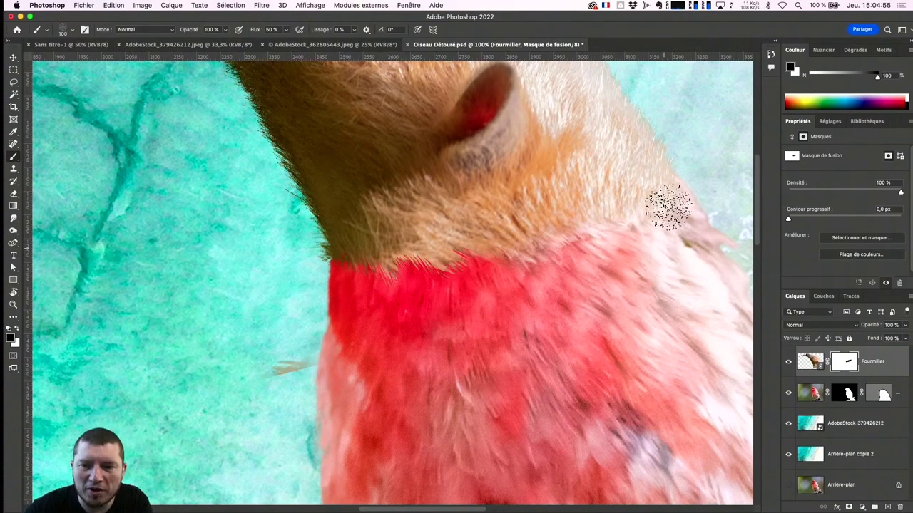
{"action": "scroll", "coordinate": [646, 214], "scroll_direction": "up", "scroll_amount": 3}
{"action": "scroll", "coordinate": [645, 214], "scroll_direction": "right", "scroll_amount": 5}
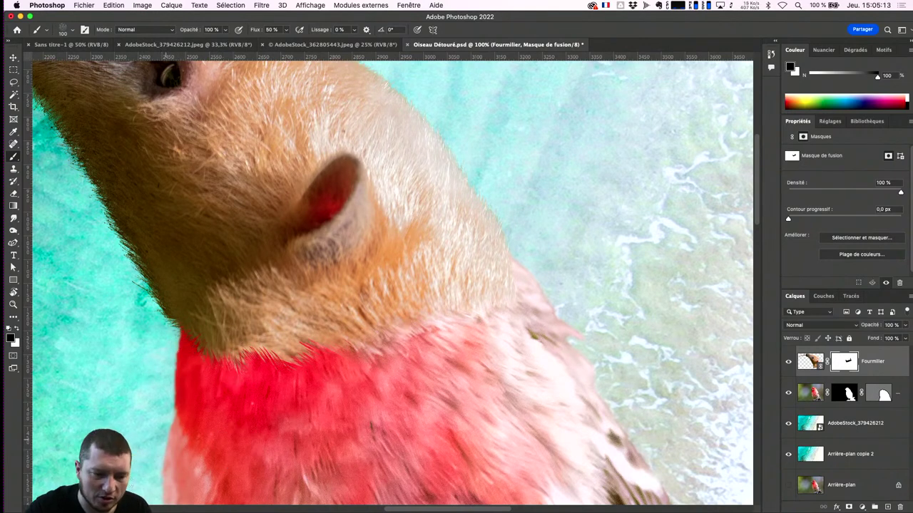
{"action": "key", "text": "super+minus"}
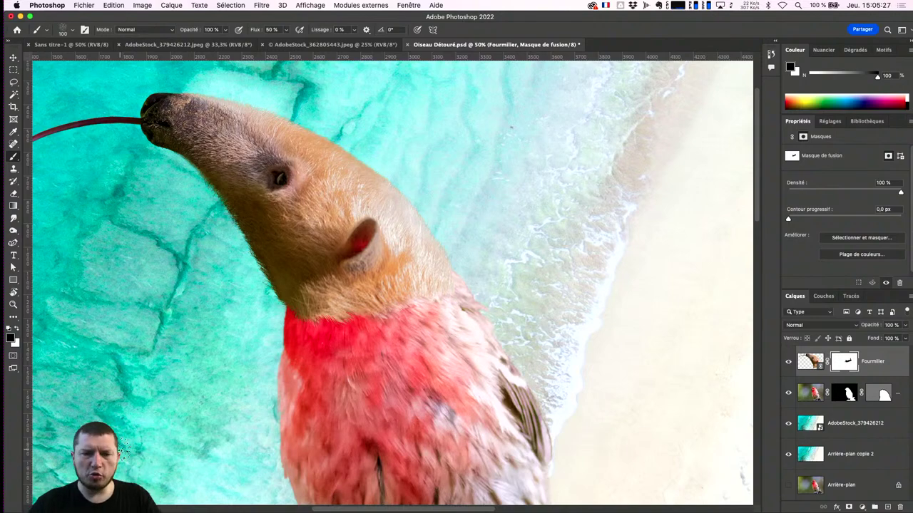
{"action": "key", "text": "super+minus"}
{"action": "key", "text": "super+minus"}
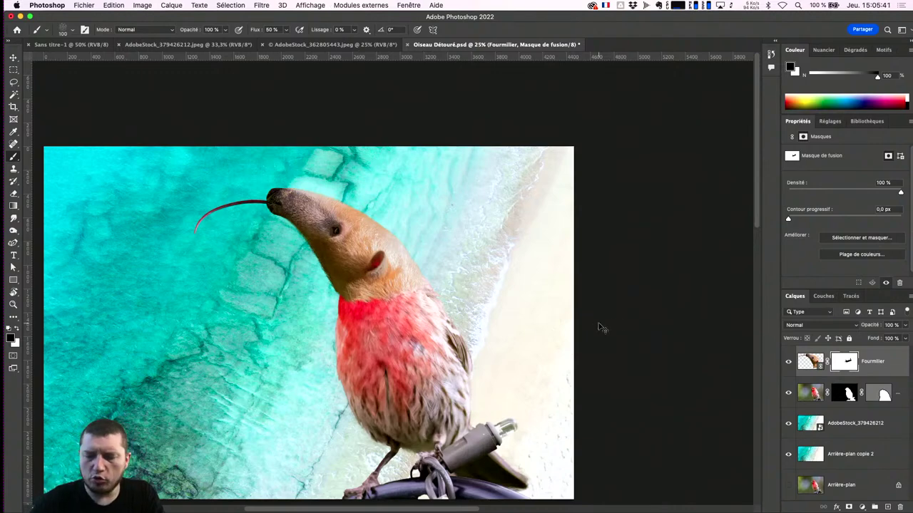
{"action": "key", "text": "super+plus"}
{"action": "key", "text": "super+plus"}
{"action": "key", "text": "super+plus"}
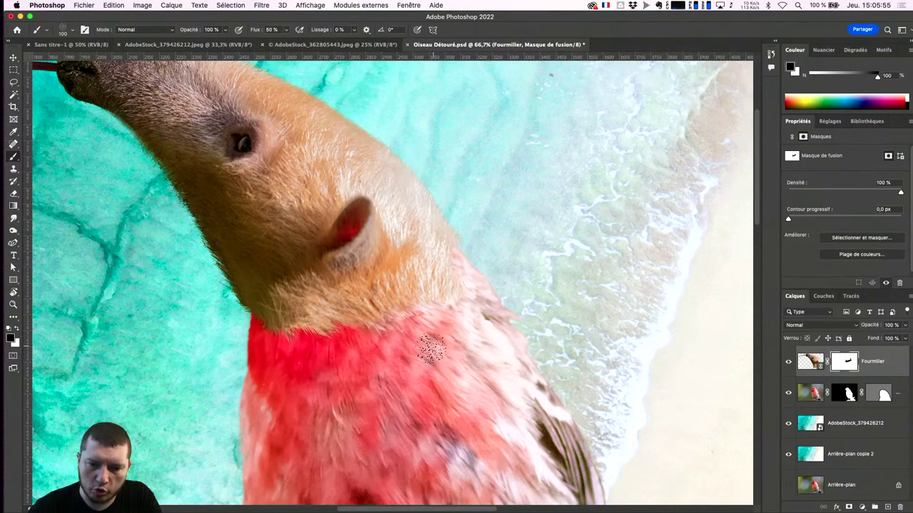
{"action": "key", "text": "x"}
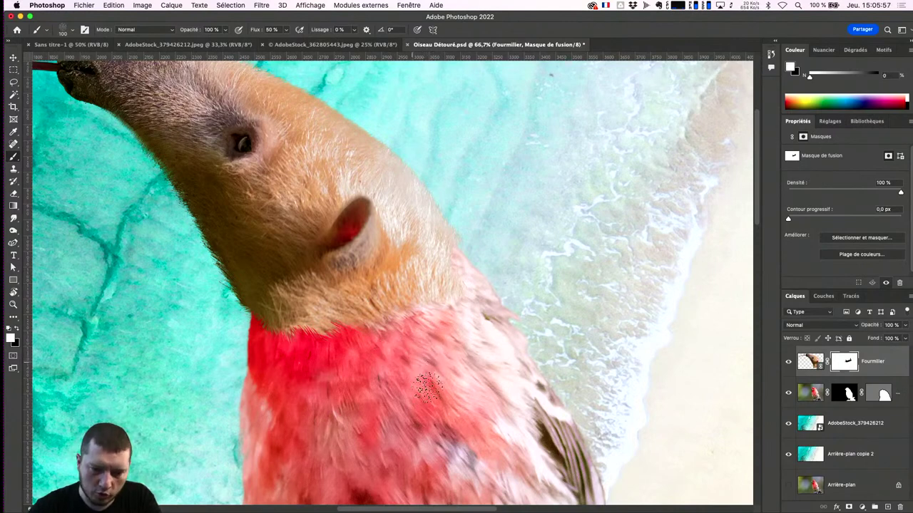
{"action": "left_click_drag", "start_coordinate": [415, 367], "coordinate": [421, 376]}
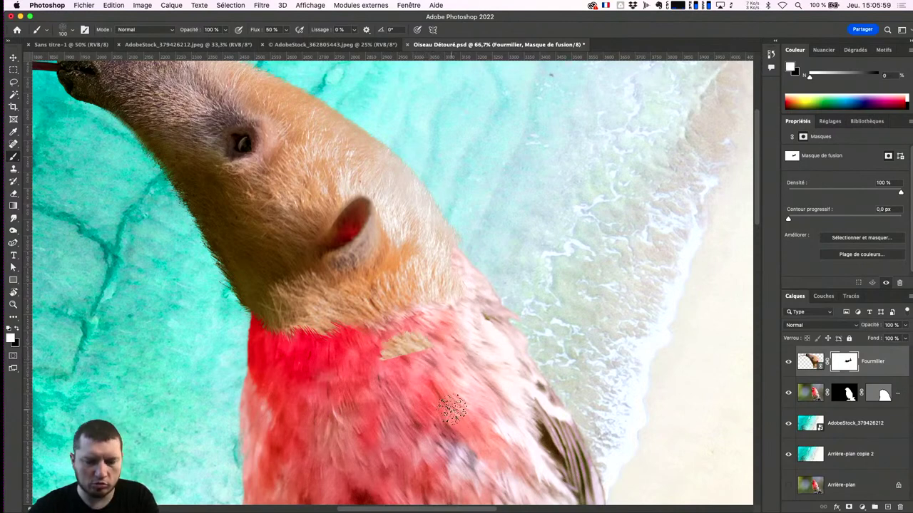
{"action": "key", "text": "super+z"}
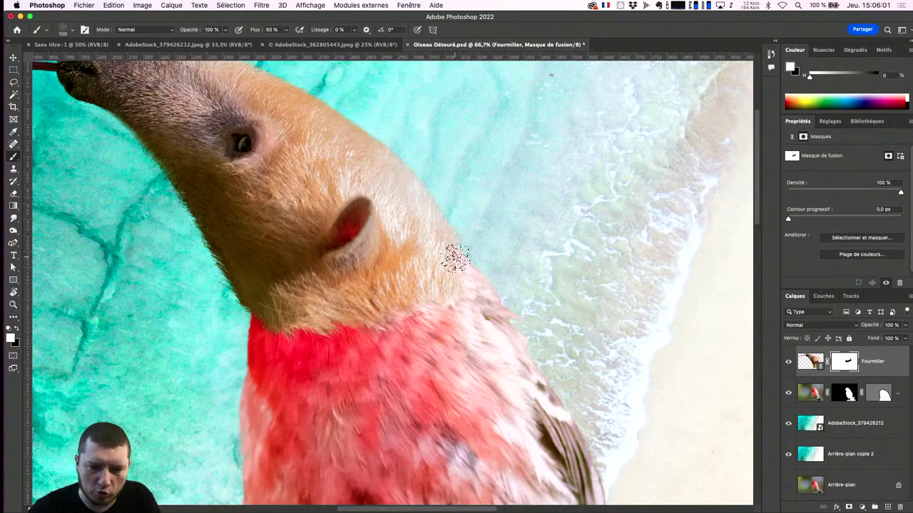
{"action": "key", "text": "x"}
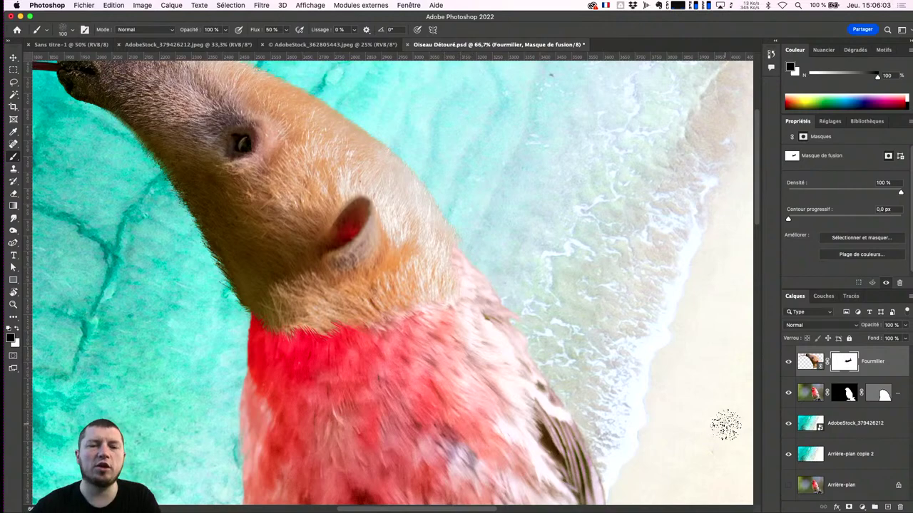
{"action": "key", "text": "super+minus"}
{"action": "key", "text": "super+minus"}
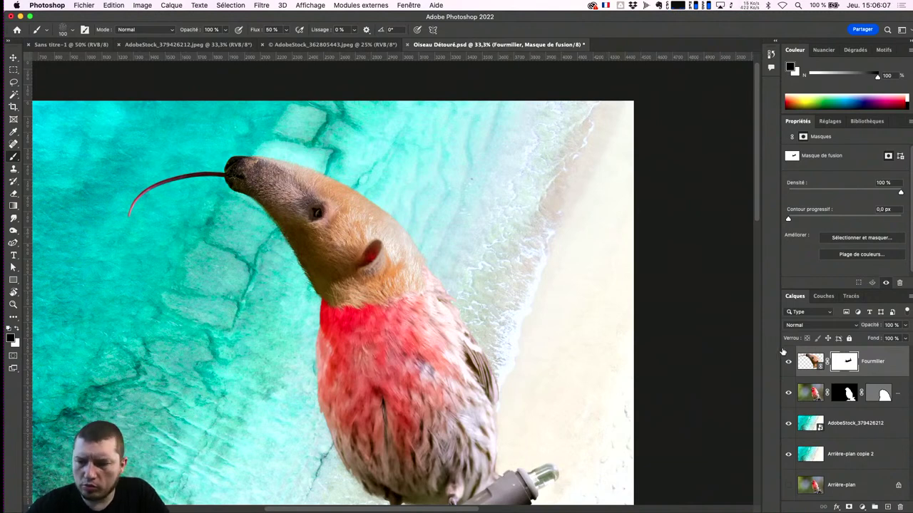
{"action": "left_click", "coordinate": [810, 361]}
{"action": "left_click", "coordinate": [146, 5]}
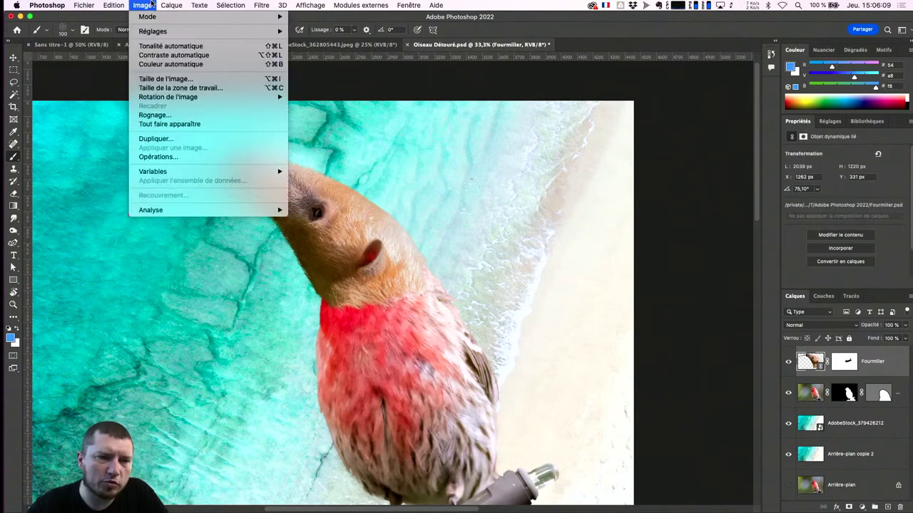
{"action": "mouse_move", "coordinate": [153, 32]}
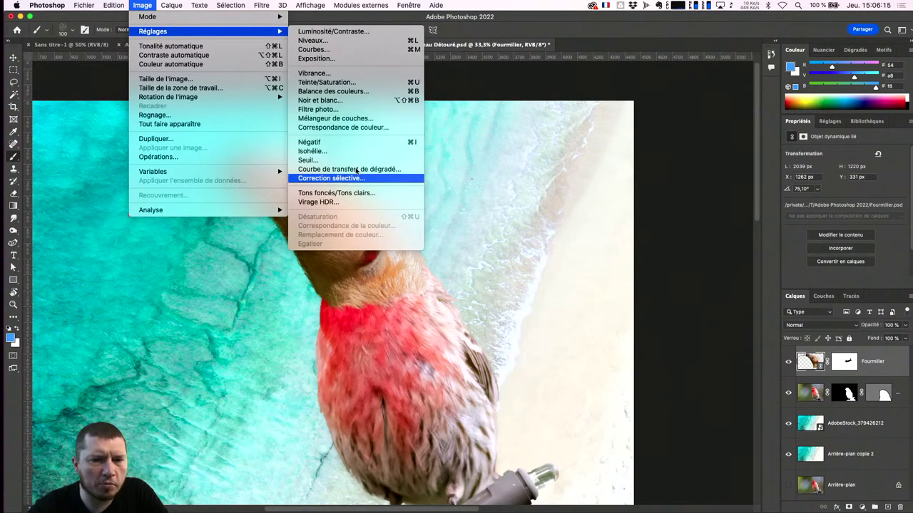
{"action": "left_click", "coordinate": [371, 128]}
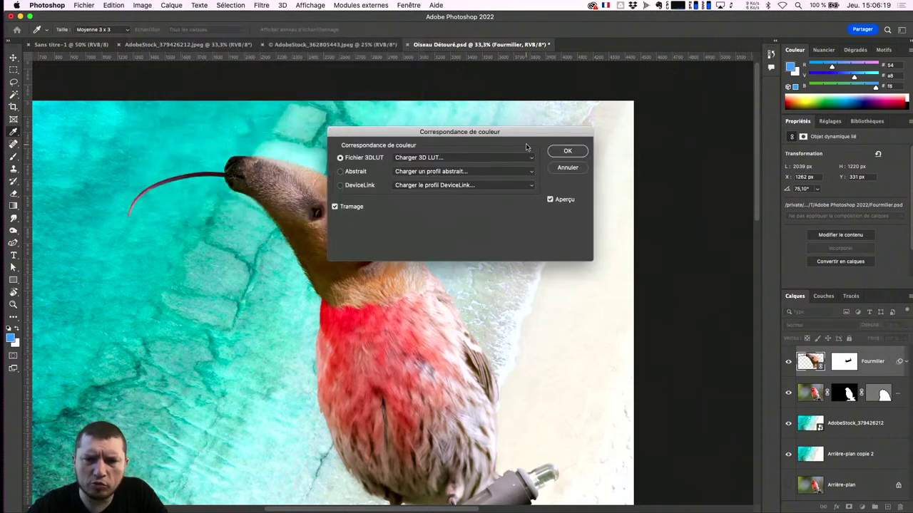
{"action": "left_click", "coordinate": [566, 168]}
{"action": "left_click", "coordinate": [170, 5]}
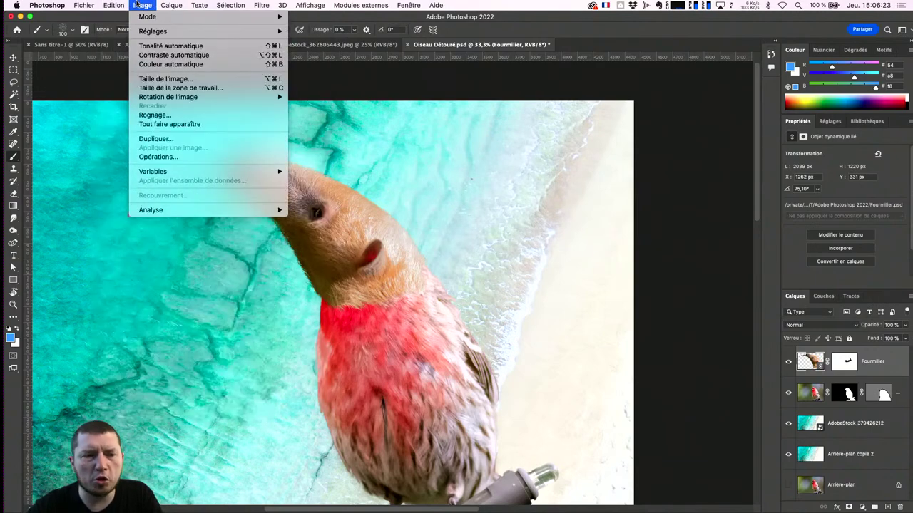
{"action": "left_click", "coordinate": [135, 5]}
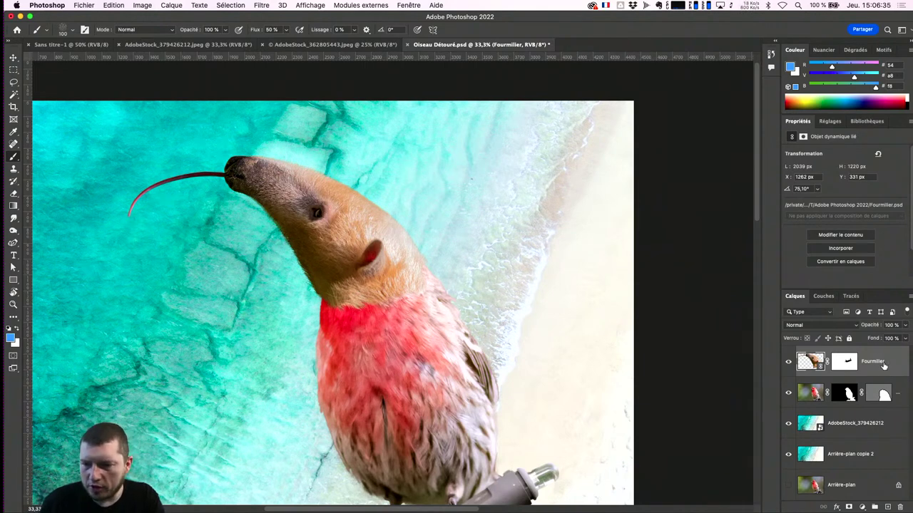
Step: Duplicate Fourmilier as Fourmilier copie and show Document Sizes in the status bar
{"action": "right_click", "coordinate": [890, 365]}
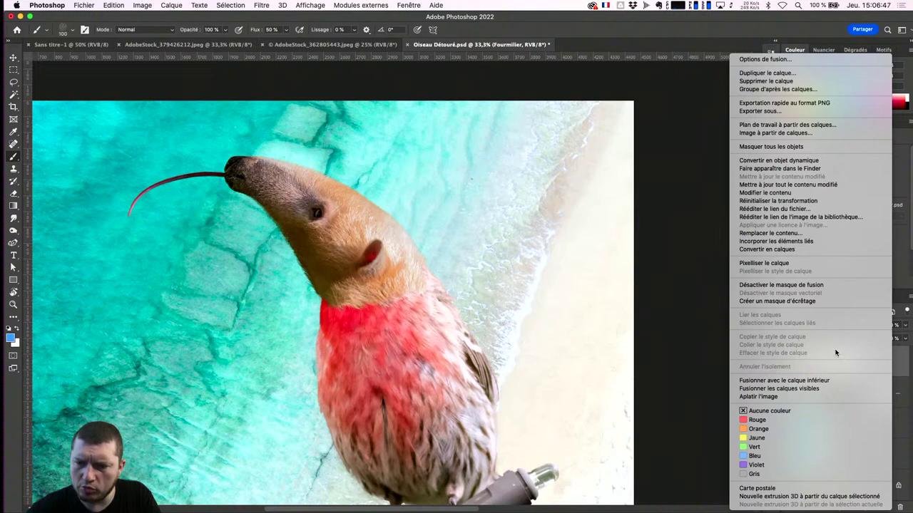
{"action": "left_click", "coordinate": [774, 74]}
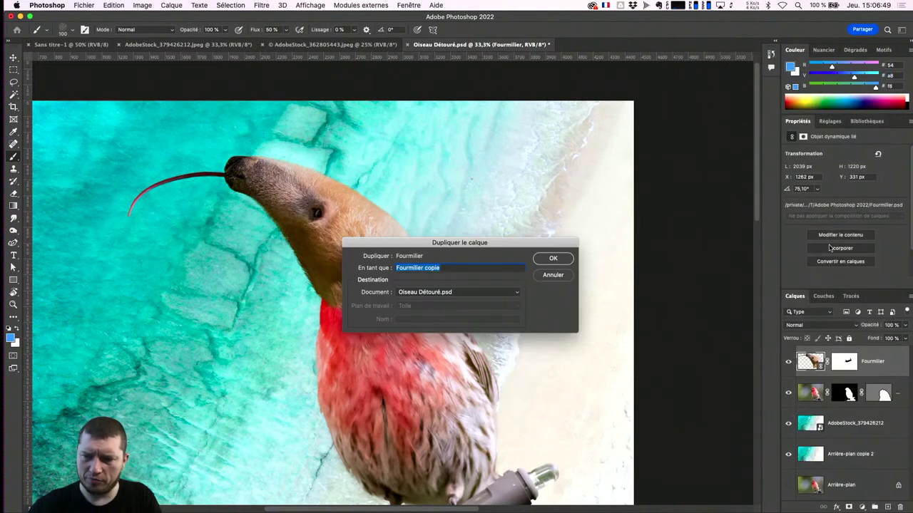
{"action": "left_click", "coordinate": [541, 260]}
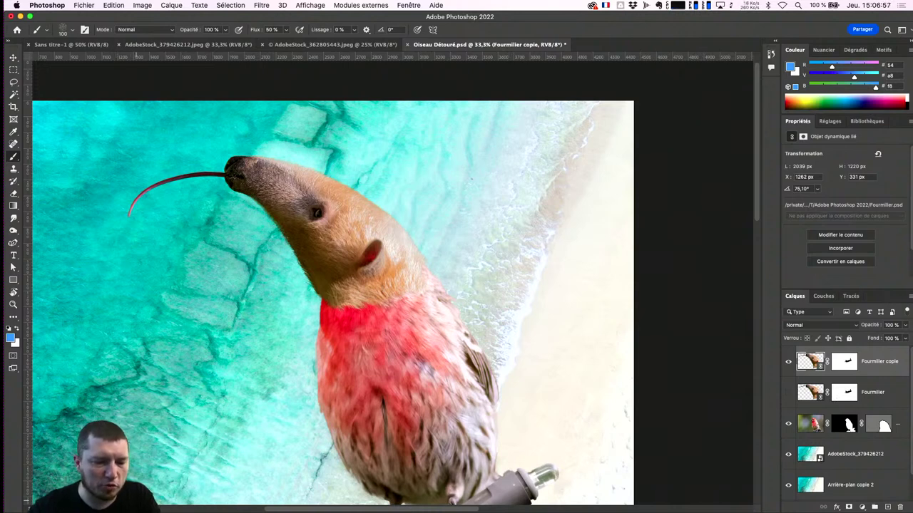
{"action": "left_click", "coordinate": [167, 508]}
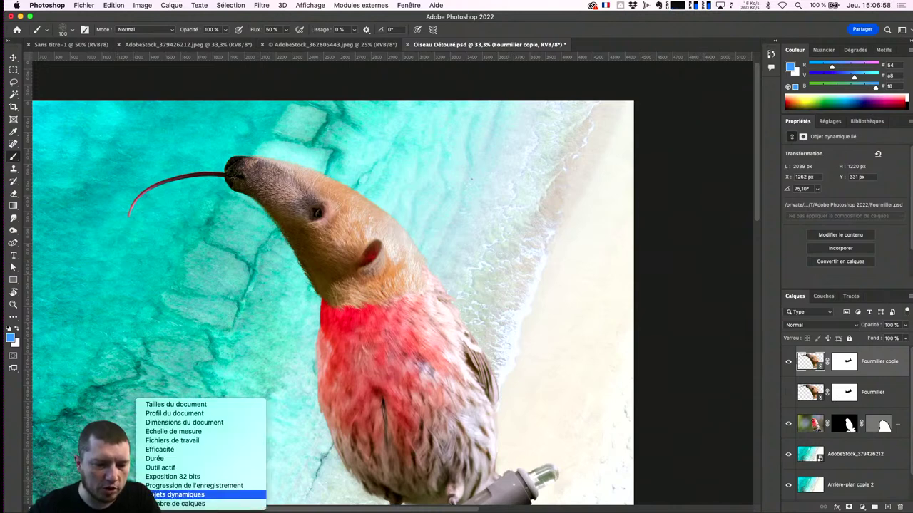
{"action": "left_click", "coordinate": [170, 405]}
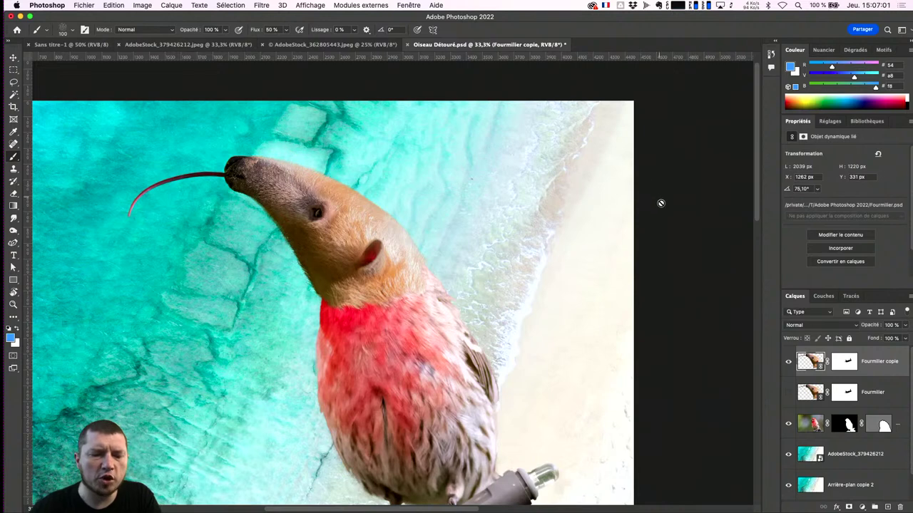
Step: Rasterise Fourmilier copie, apply its mask, and move Fourmilier below AdobeStock_379426212
{"action": "right_click", "coordinate": [887, 367]}
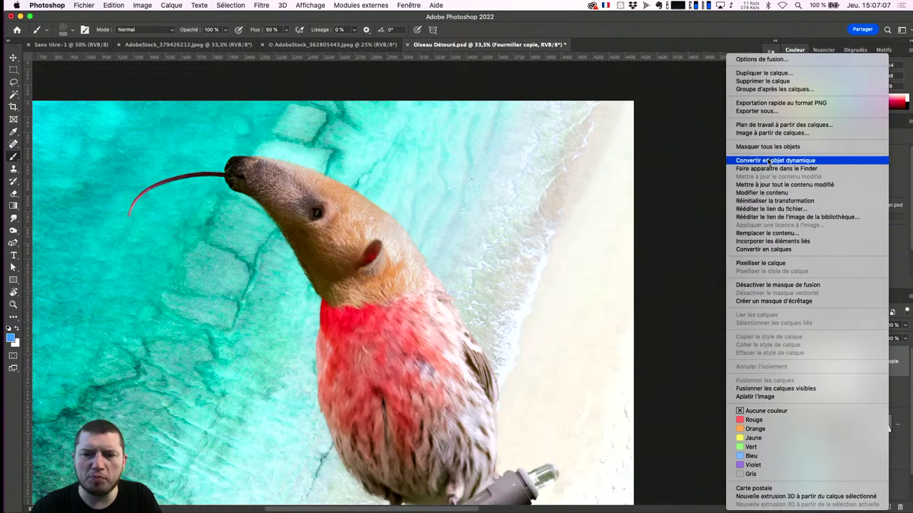
{"action": "left_click", "coordinate": [782, 264]}
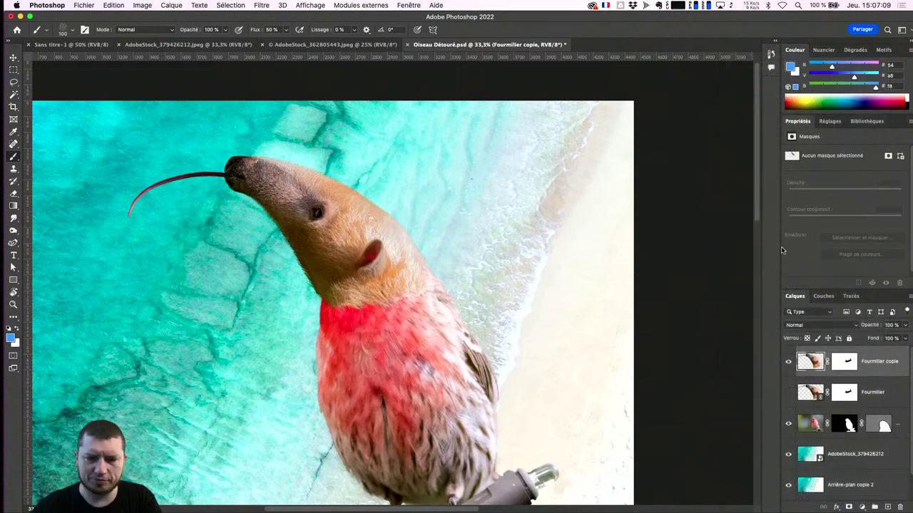
{"action": "left_click_drag", "start_coordinate": [849, 365], "coordinate": [902, 505]}
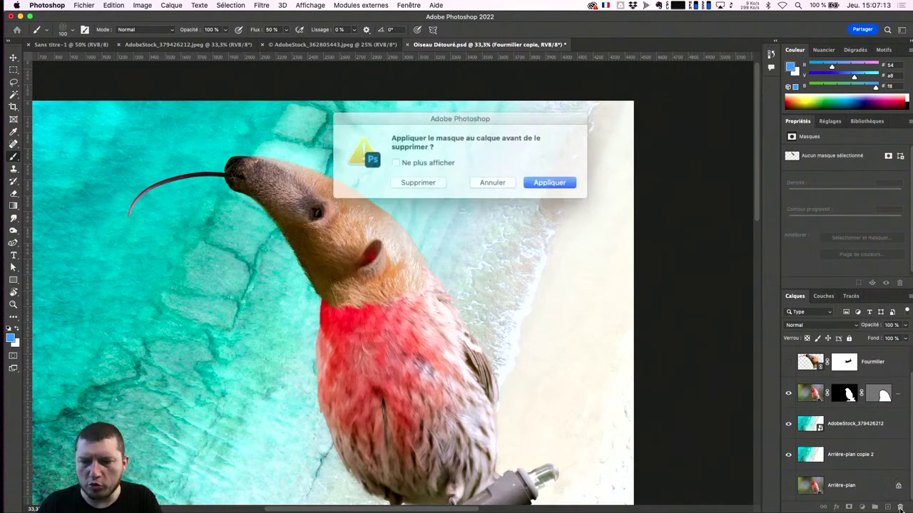
{"action": "left_click", "coordinate": [542, 183]}
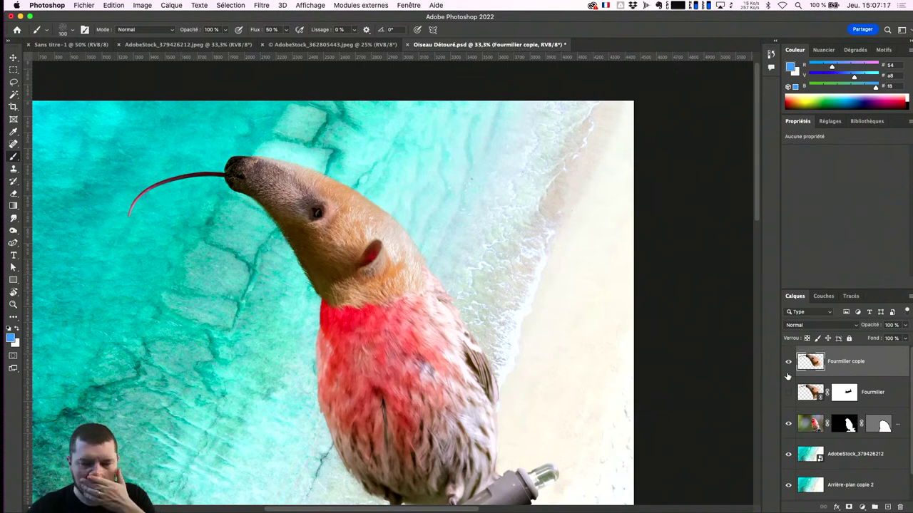
{"action": "left_click_drag", "start_coordinate": [873, 394], "coordinate": [874, 456]}
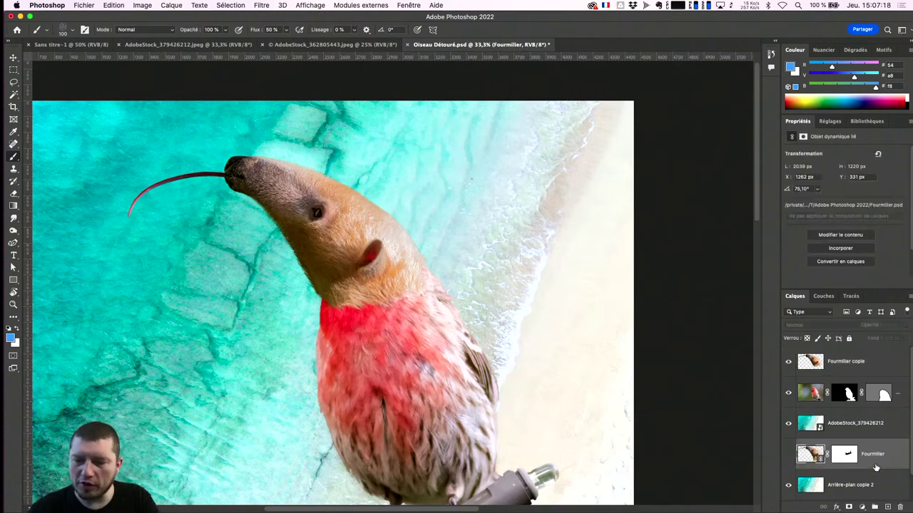
{"action": "left_click", "coordinate": [838, 371]}
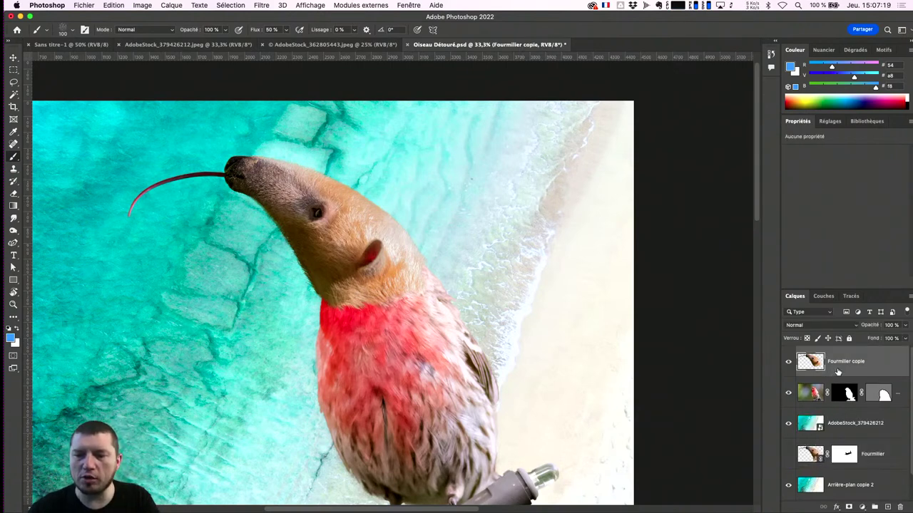
Step: Open the Brush Settings panel for the current 100 px brush
{"action": "left_click", "coordinate": [174, 6]}
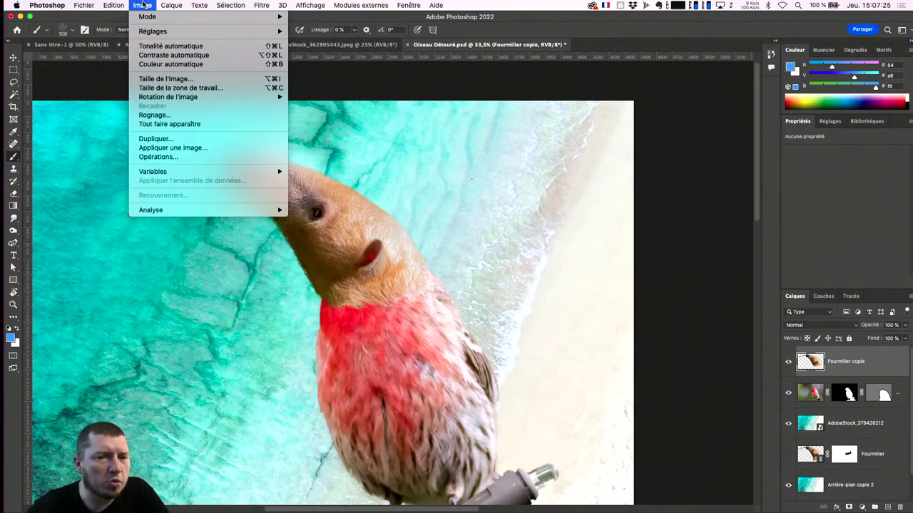
{"action": "mouse_move", "coordinate": [153, 31]}
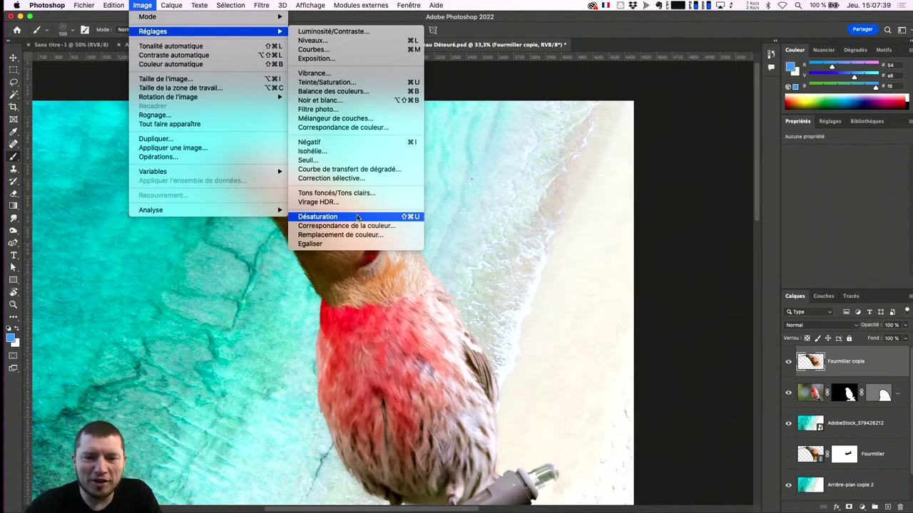
{"action": "left_click", "coordinate": [458, 168]}
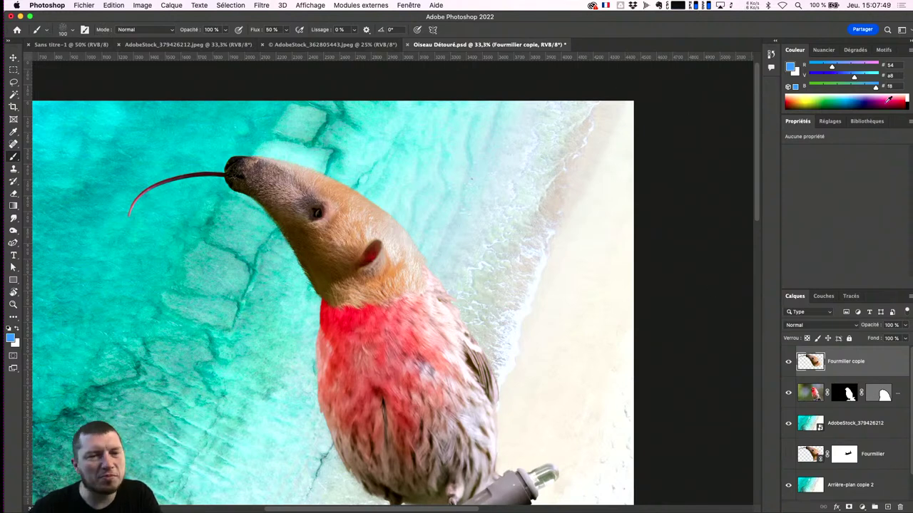
{"action": "left_click", "coordinate": [85, 30]}
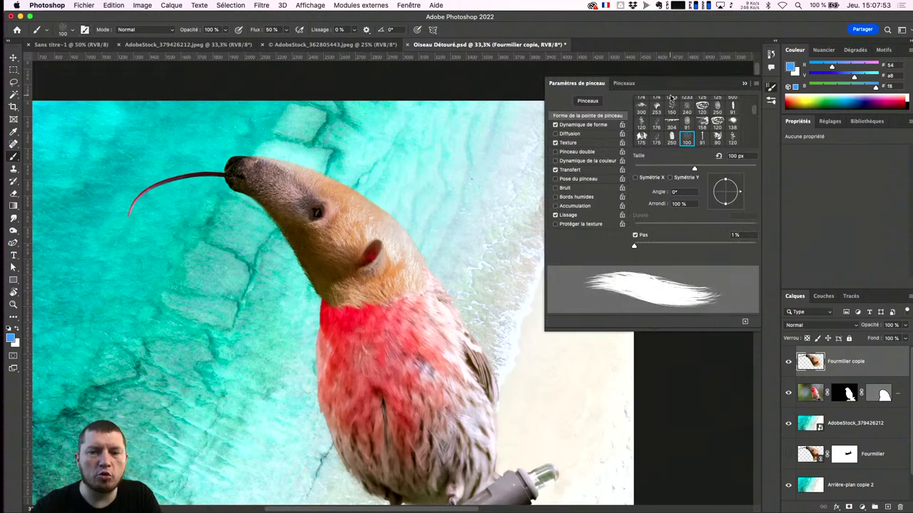
Step: From the Brushes panel menu, choose Get More Brushes to open Adobe's brush download page
{"action": "left_click", "coordinate": [625, 83]}
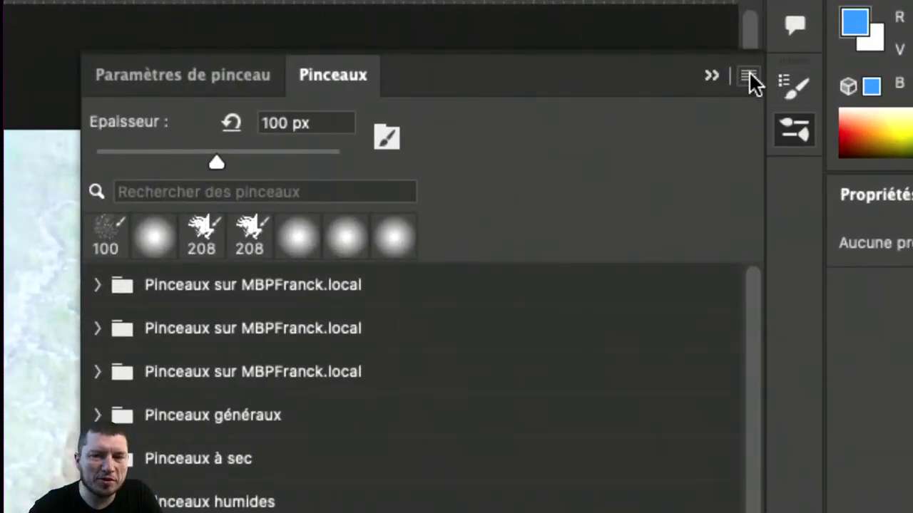
{"action": "left_click", "coordinate": [749, 77]}
{"action": "left_click", "coordinate": [749, 74]}
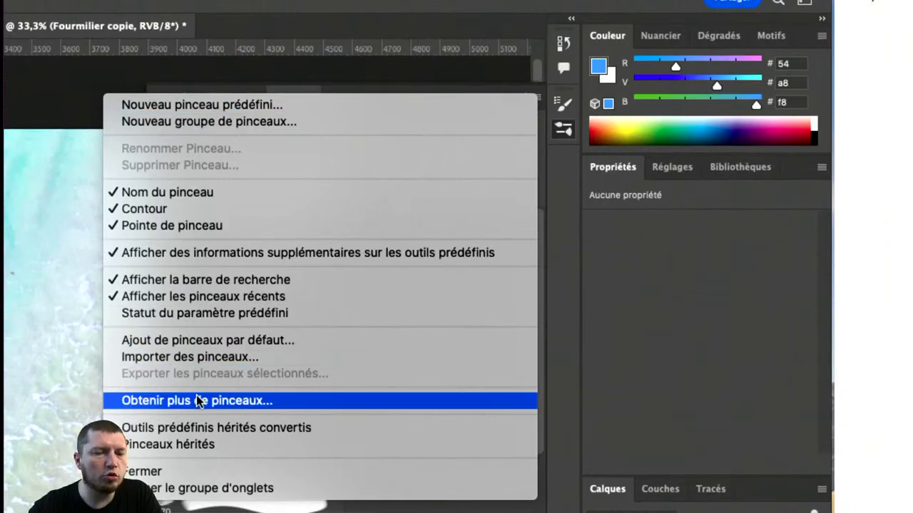
{"action": "left_click", "coordinate": [198, 401]}
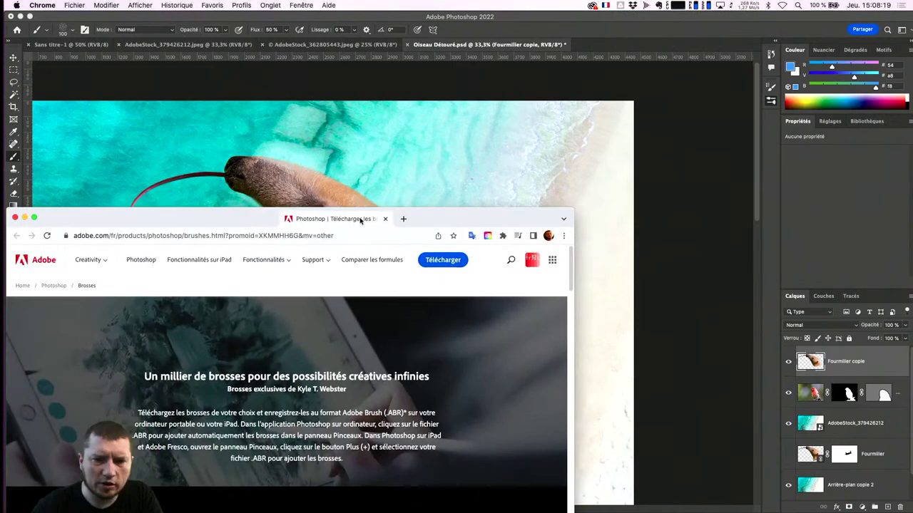
Step: Scroll the Adobe brushes page past Copieur and Concept until the Fusain charcoal pack is visible
{"action": "mouse_move", "coordinate": [351, 215]}
{"action": "left_mouse_down"}
{"action": "mouse_move", "coordinate": [633, 159]}
{"action": "mouse_move", "coordinate": [557, 57]}
{"action": "mouse_move", "coordinate": [553, 22]}
{"action": "left_mouse_up"}
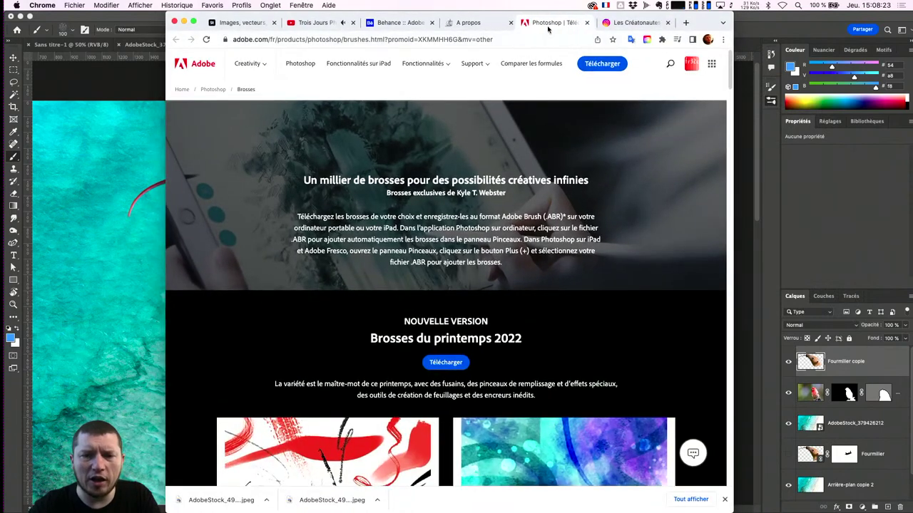
{"action": "scroll", "coordinate": [421, 193], "scroll_direction": "down", "scroll_amount": 3}
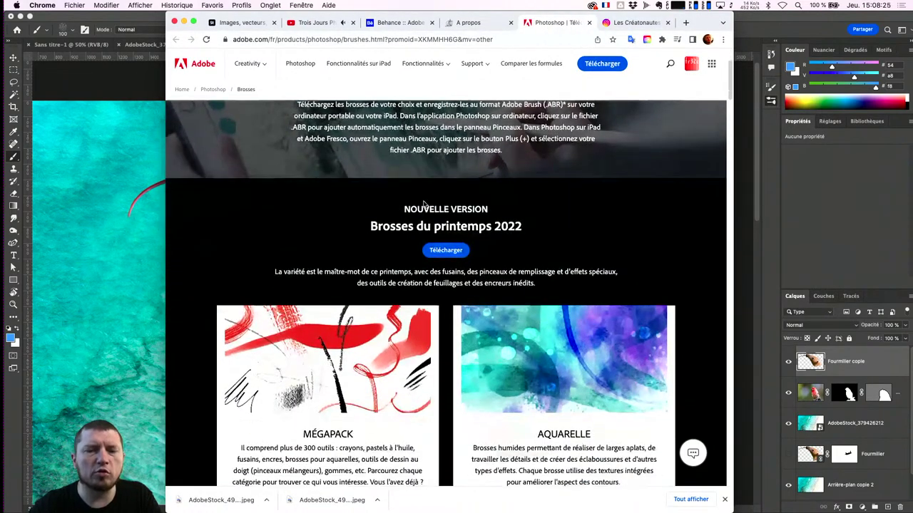
{"action": "scroll", "coordinate": [423, 201], "scroll_direction": "down", "scroll_amount": 3}
{"action": "scroll", "coordinate": [423, 200], "scroll_direction": "down", "scroll_amount": 2}
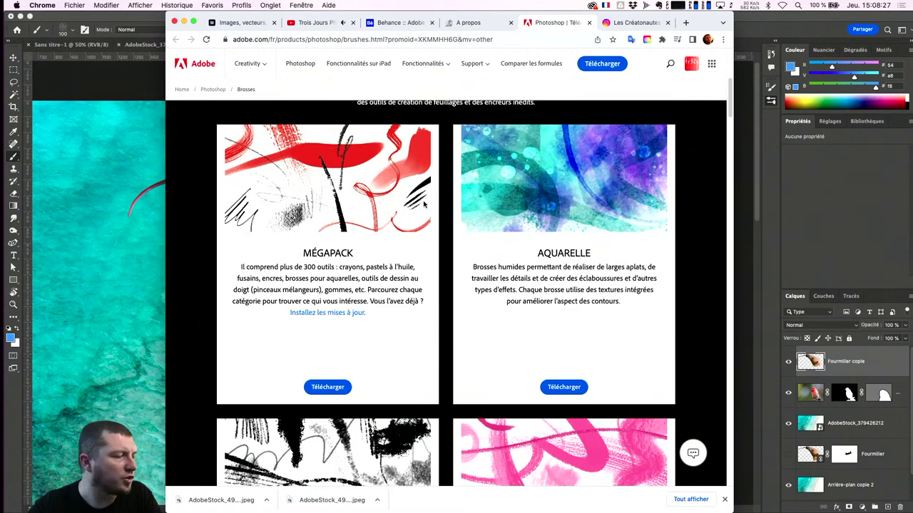
{"action": "scroll", "coordinate": [453, 267], "scroll_direction": "down", "scroll_amount": 1}
{"action": "scroll", "coordinate": [453, 267], "scroll_direction": "down", "scroll_amount": 3}
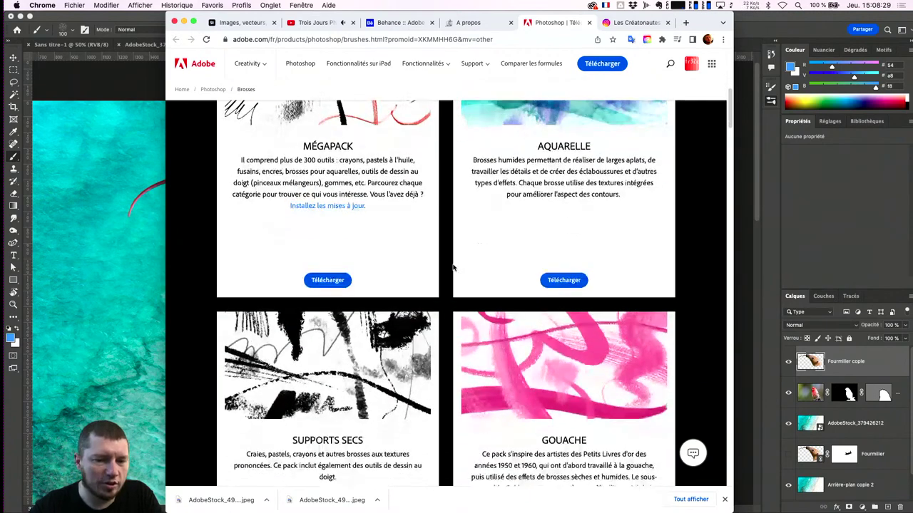
{"action": "scroll", "coordinate": [453, 266], "scroll_direction": "up", "scroll_amount": 2}
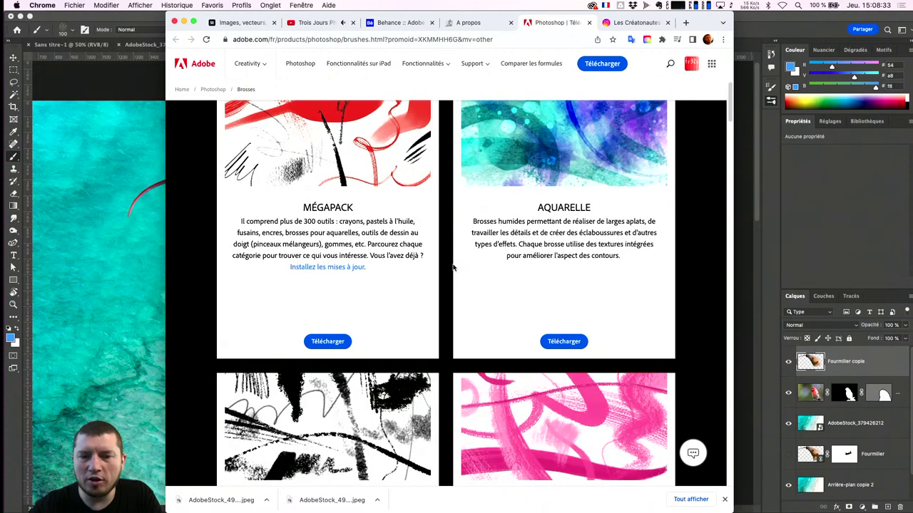
{"action": "scroll", "coordinate": [331, 274], "scroll_direction": "up", "scroll_amount": 1}
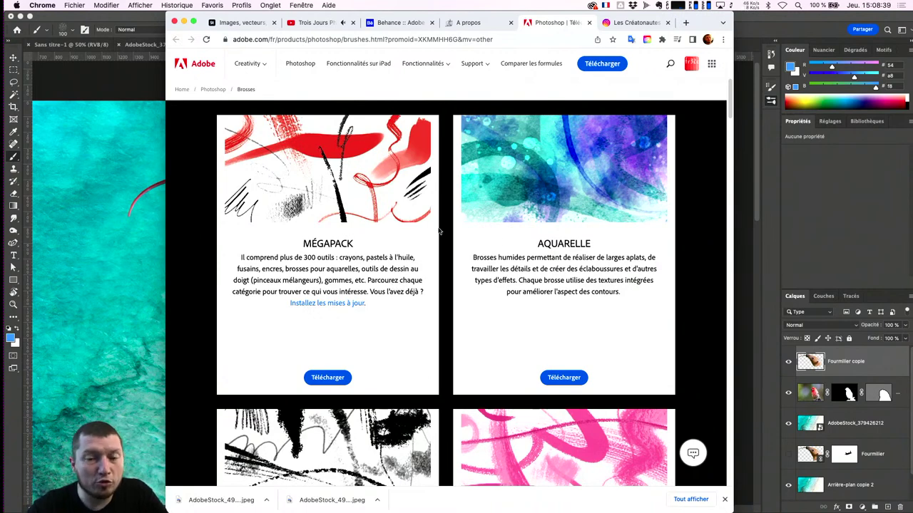
{"action": "scroll", "coordinate": [572, 281], "scroll_direction": "down", "scroll_amount": 1}
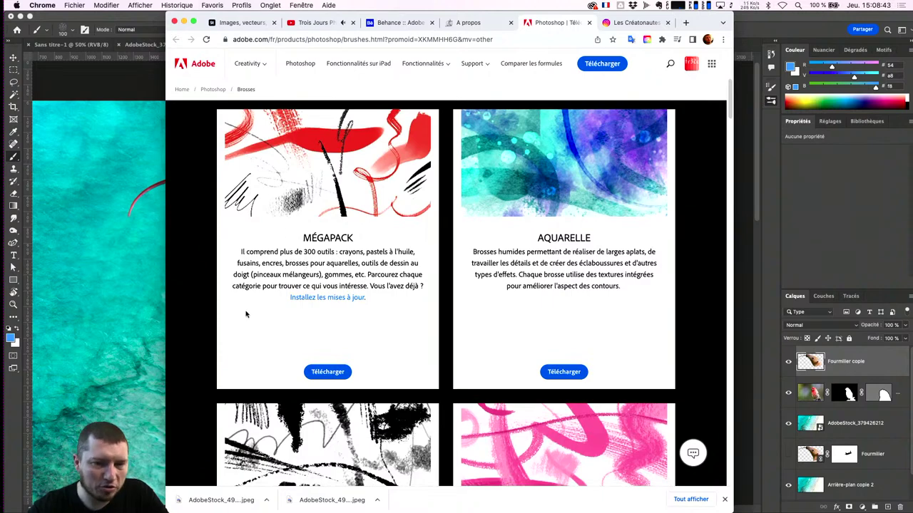
{"action": "scroll", "coordinate": [564, 209], "scroll_direction": "down", "scroll_amount": 3}
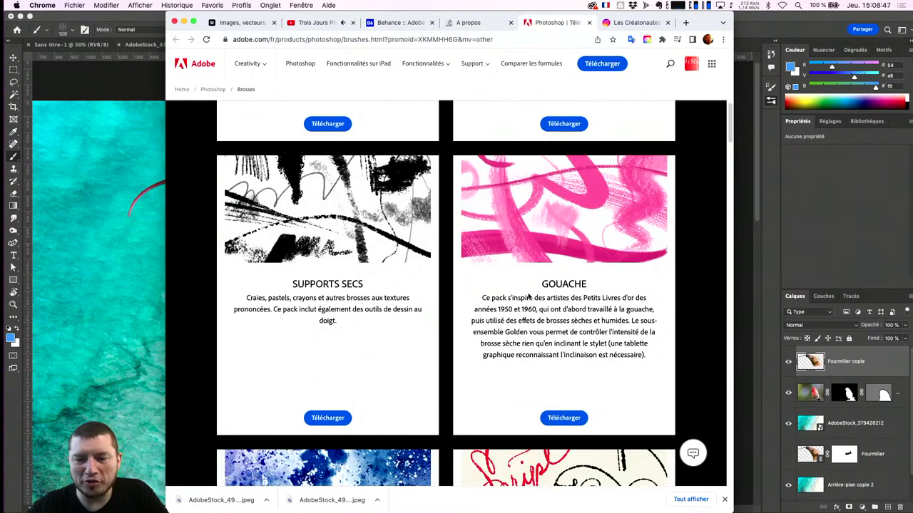
{"action": "scroll", "coordinate": [528, 296], "scroll_direction": "down", "scroll_amount": 4}
{"action": "scroll", "coordinate": [528, 296], "scroll_direction": "down", "scroll_amount": 1}
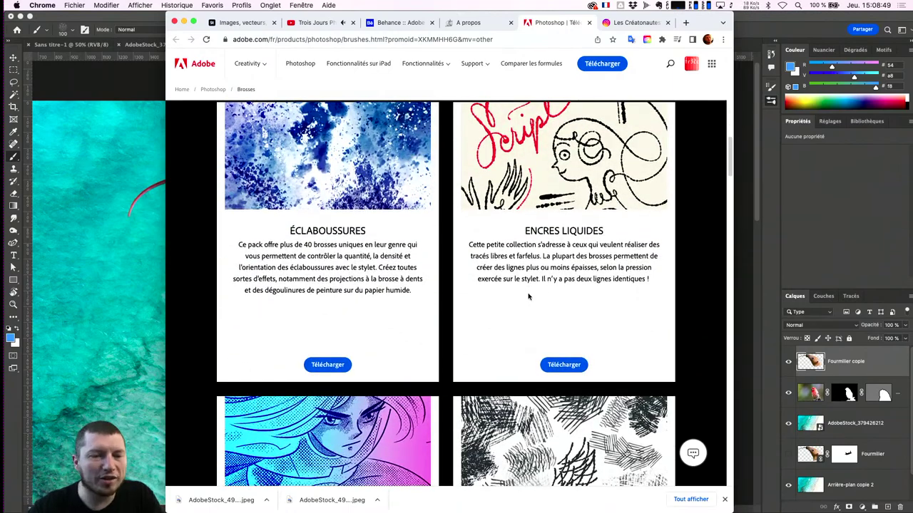
{"action": "scroll", "coordinate": [527, 296], "scroll_direction": "down", "scroll_amount": 2}
{"action": "scroll", "coordinate": [528, 295], "scroll_direction": "down", "scroll_amount": 2}
{"action": "scroll", "coordinate": [528, 295], "scroll_direction": "down", "scroll_amount": 3}
{"action": "scroll", "coordinate": [528, 295], "scroll_direction": "down", "scroll_amount": 1}
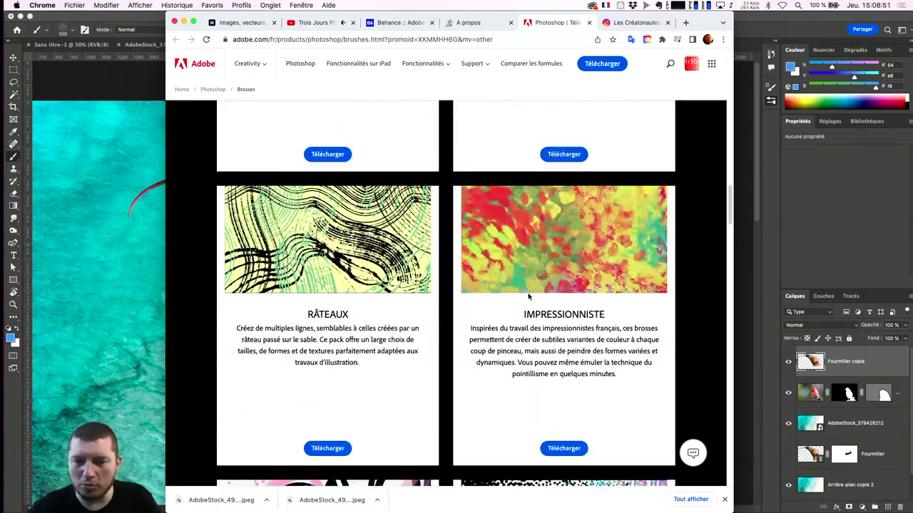
{"action": "scroll", "coordinate": [528, 295], "scroll_direction": "down", "scroll_amount": 2}
{"action": "scroll", "coordinate": [527, 295], "scroll_direction": "down", "scroll_amount": 2}
{"action": "scroll", "coordinate": [528, 297], "scroll_direction": "up", "scroll_amount": 2}
{"action": "scroll", "coordinate": [528, 297], "scroll_direction": "up", "scroll_amount": 1}
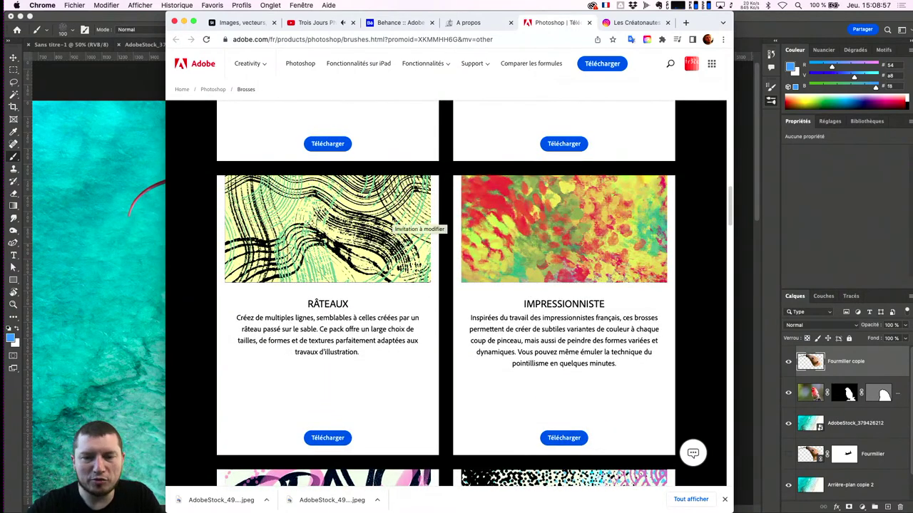
{"action": "scroll", "coordinate": [518, 291], "scroll_direction": "down", "scroll_amount": 1}
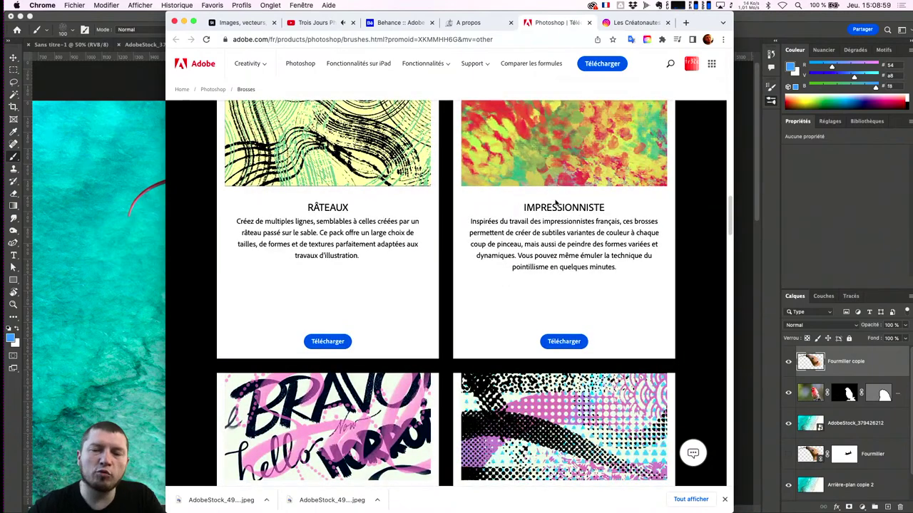
{"action": "scroll", "coordinate": [551, 239], "scroll_direction": "down", "scroll_amount": 3}
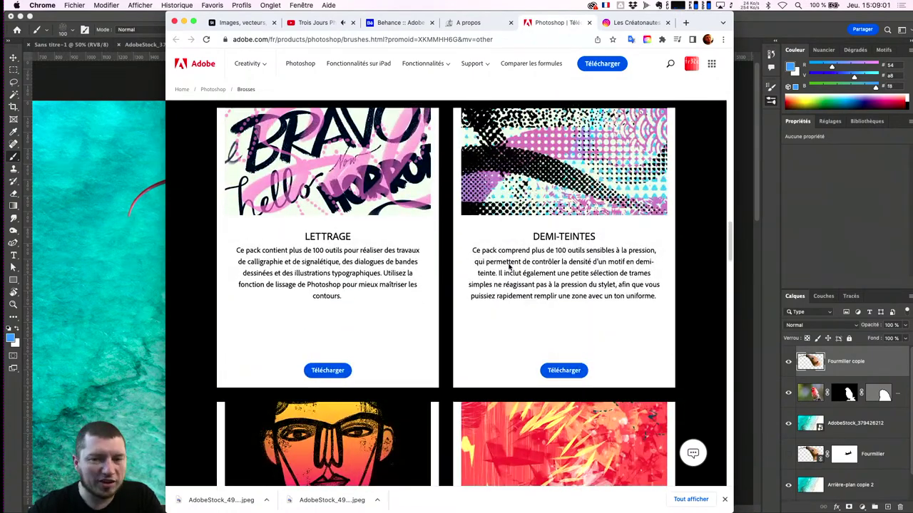
{"action": "scroll", "coordinate": [596, 193], "scroll_direction": "down", "scroll_amount": 4}
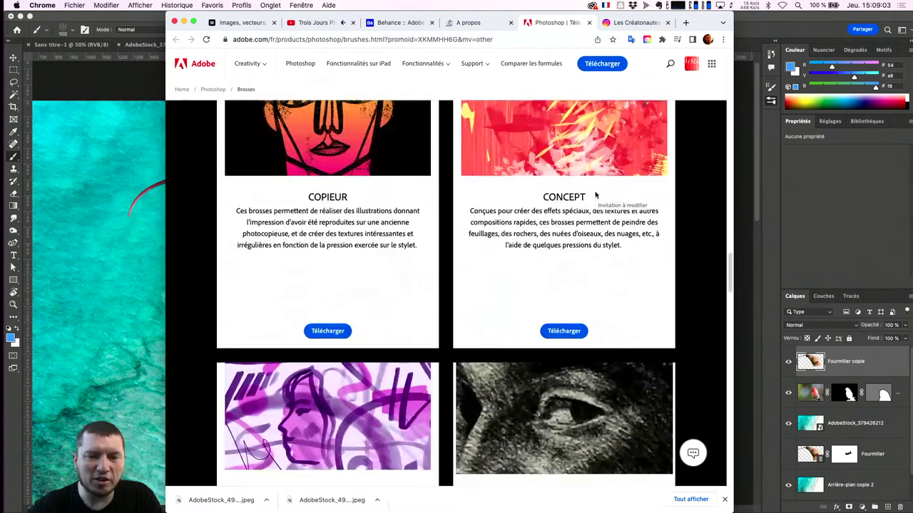
{"action": "scroll", "coordinate": [420, 176], "scroll_direction": "up", "scroll_amount": 1}
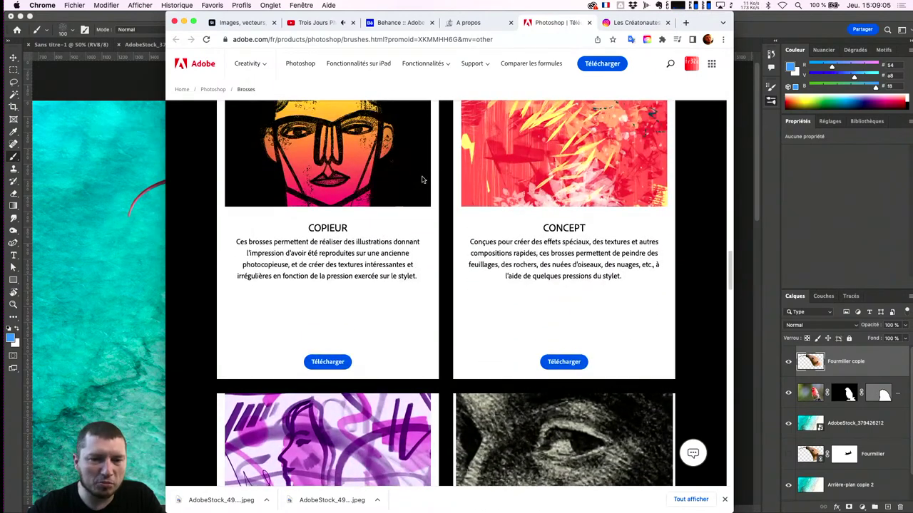
{"action": "scroll", "coordinate": [584, 228], "scroll_direction": "down", "scroll_amount": 1}
{"action": "scroll", "coordinate": [557, 238], "scroll_direction": "up", "scroll_amount": 1}
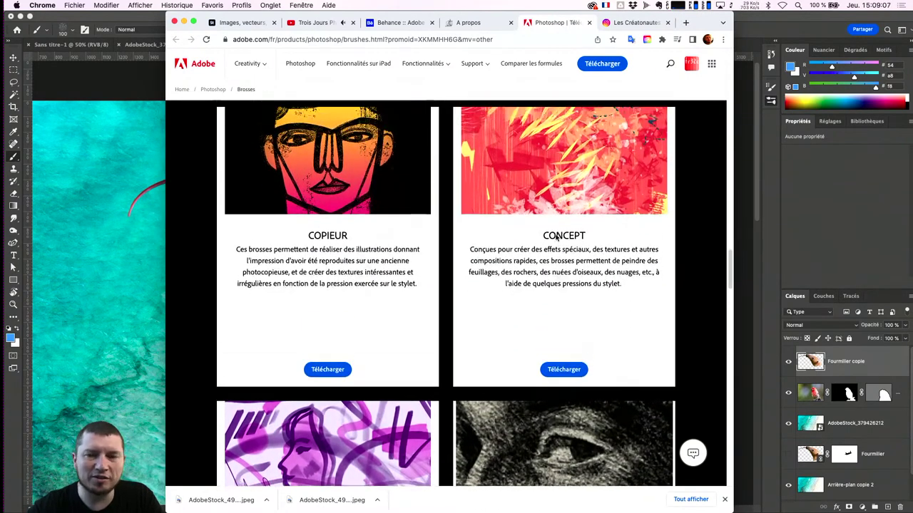
{"action": "scroll", "coordinate": [561, 153], "scroll_direction": "down", "scroll_amount": 2}
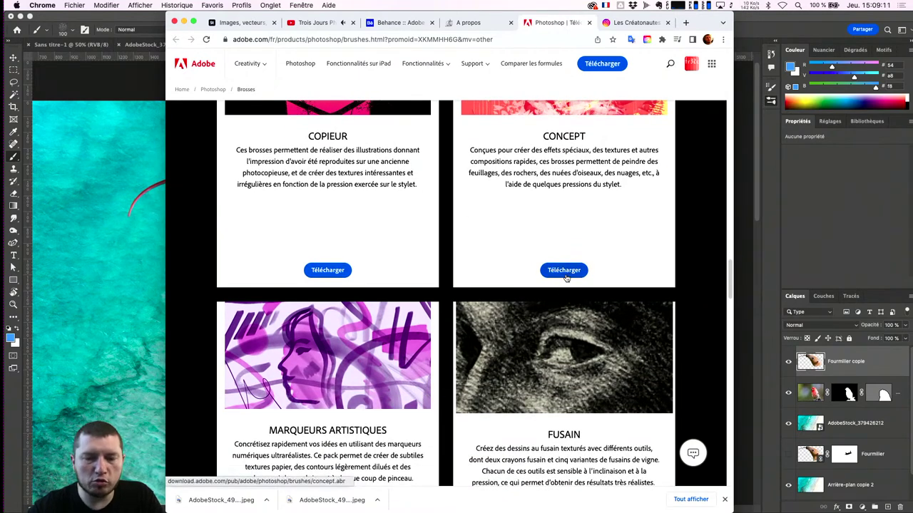
{"action": "scroll", "coordinate": [566, 278], "scroll_direction": "down", "scroll_amount": 3}
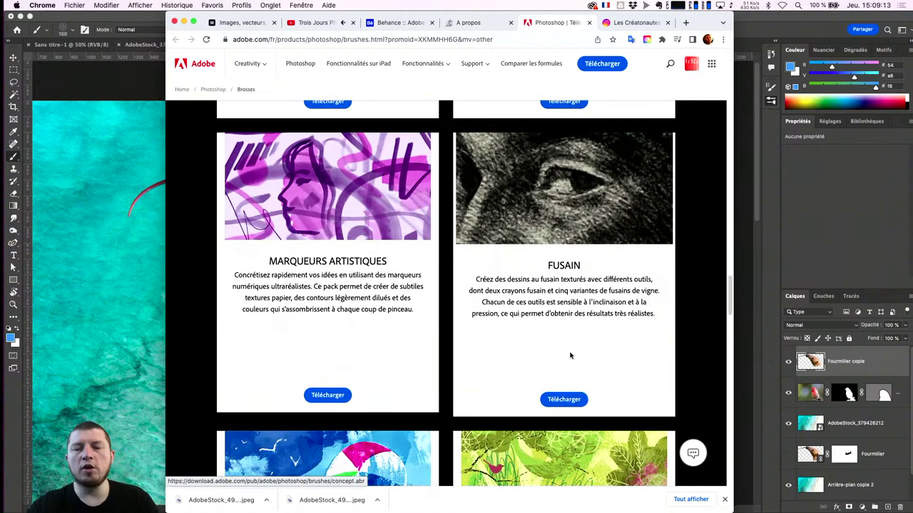
Step: Download Charcoal.abr from the FUSAIN pack and choose Adobe Photoshop 2022 to open it
{"action": "left_click", "coordinate": [562, 400]}
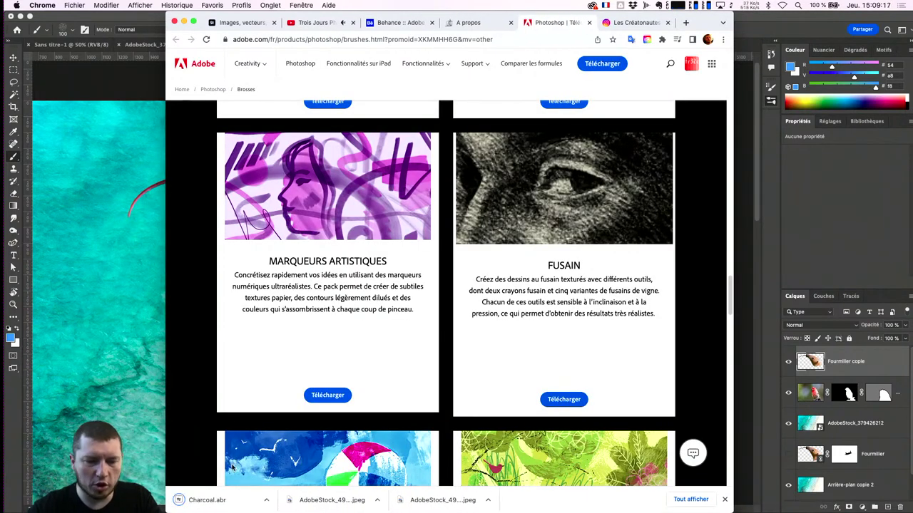
{"action": "left_click", "coordinate": [243, 503]}
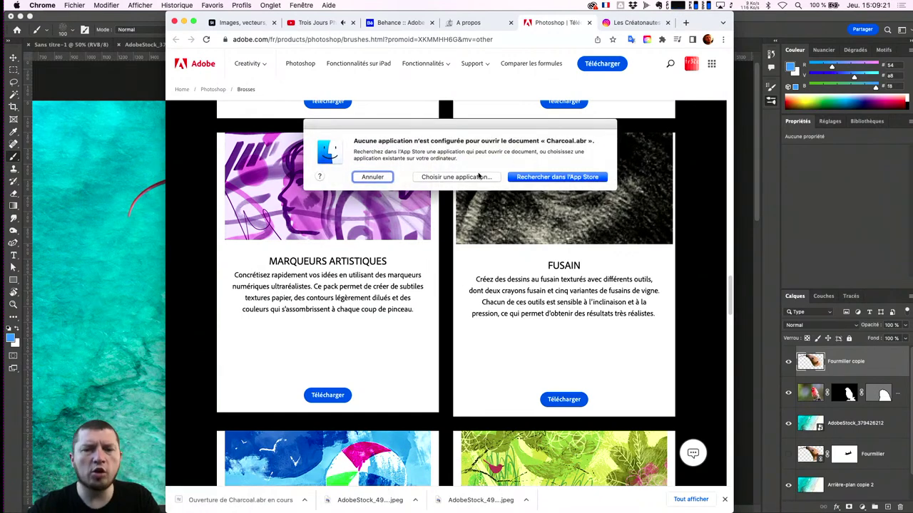
{"action": "left_click", "coordinate": [479, 177]}
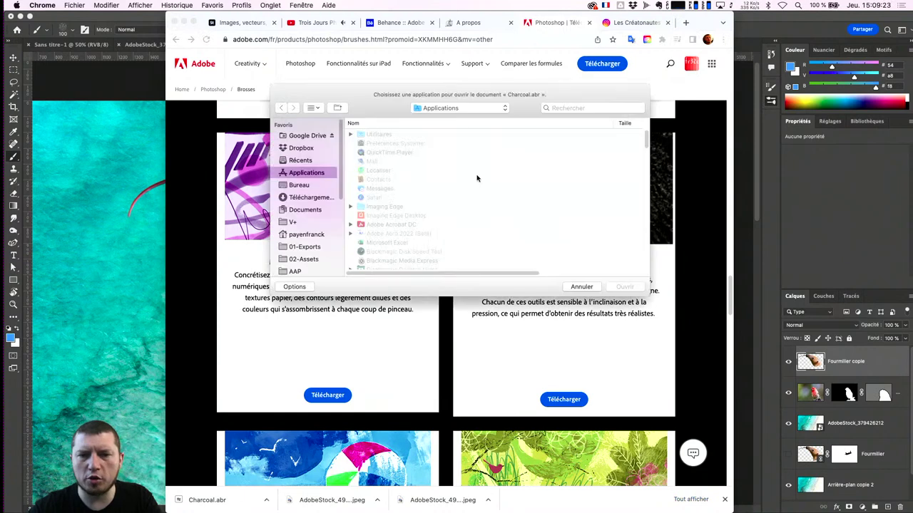
{"action": "left_click", "coordinate": [591, 108]}
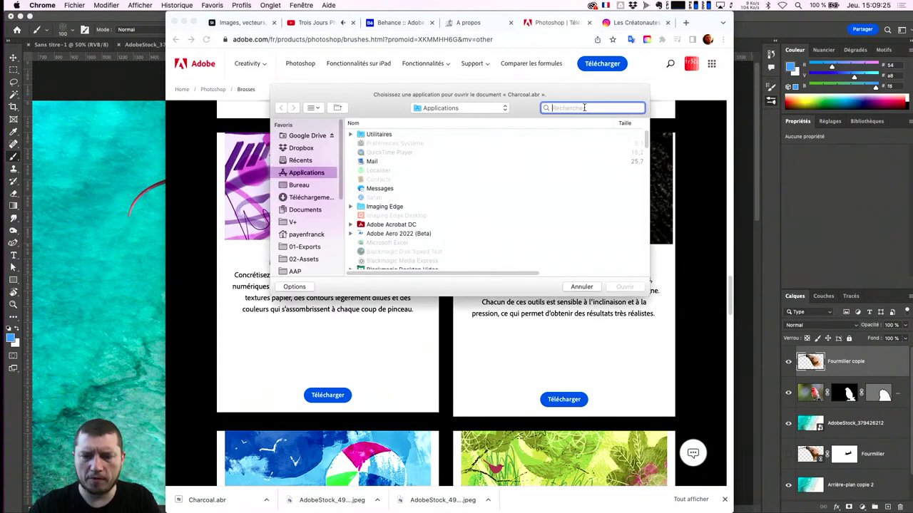
{"action": "type", "text": "photoshop"}
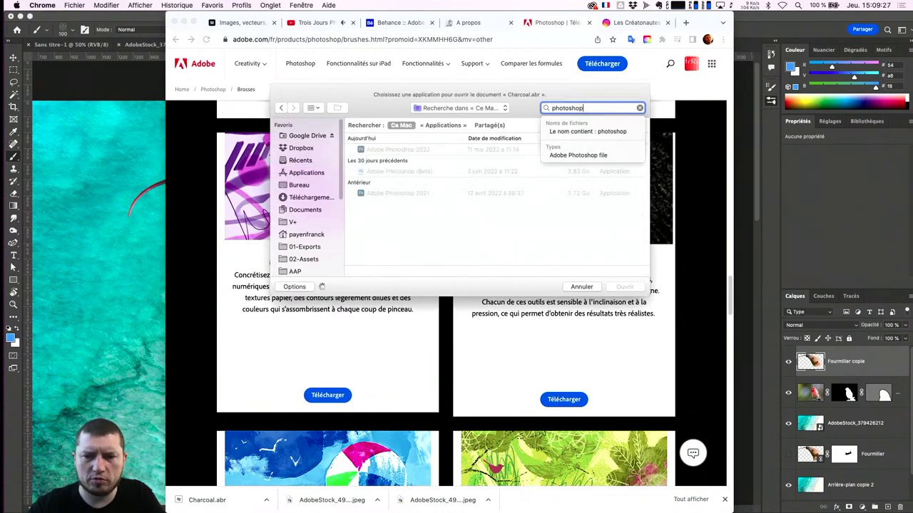
{"action": "left_click", "coordinate": [448, 150]}
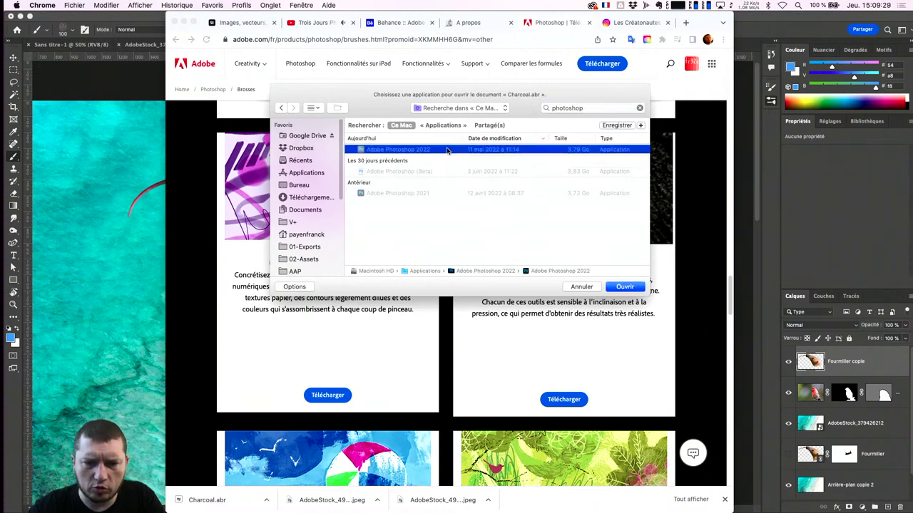
Step: Import Charcoal.abr into Photoshop and try its Vine charcoal 1 and 2 brushes
{"action": "left_click", "coordinate": [624, 287]}
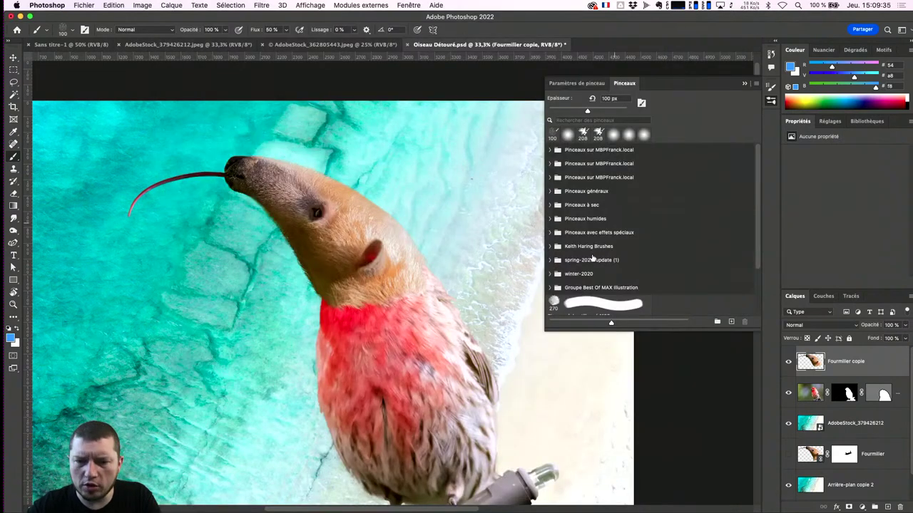
{"action": "scroll", "coordinate": [628, 236], "scroll_direction": "down", "scroll_amount": 3}
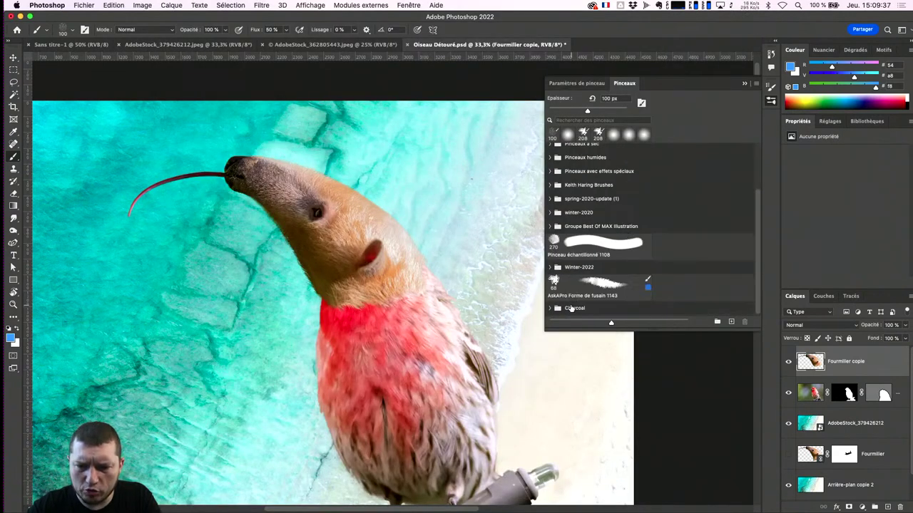
{"action": "left_click", "coordinate": [551, 310]}
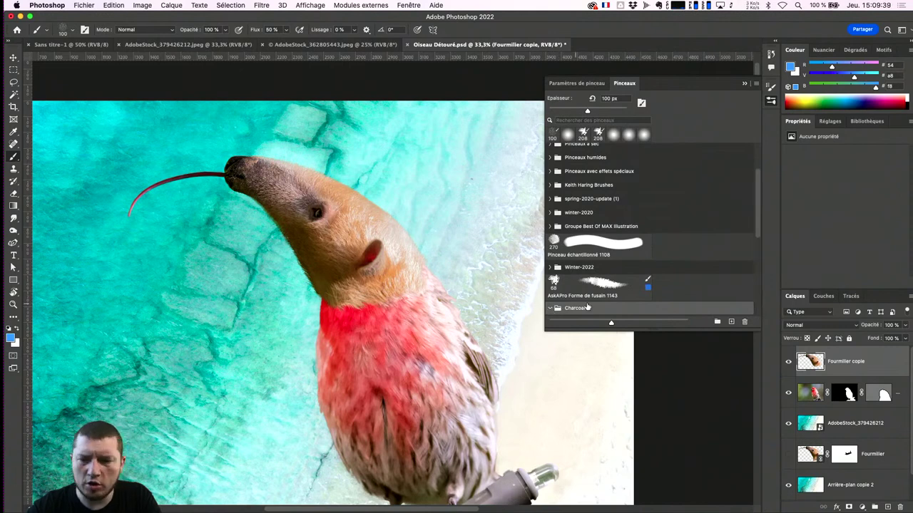
{"action": "scroll", "coordinate": [586, 307], "scroll_direction": "down", "scroll_amount": 8}
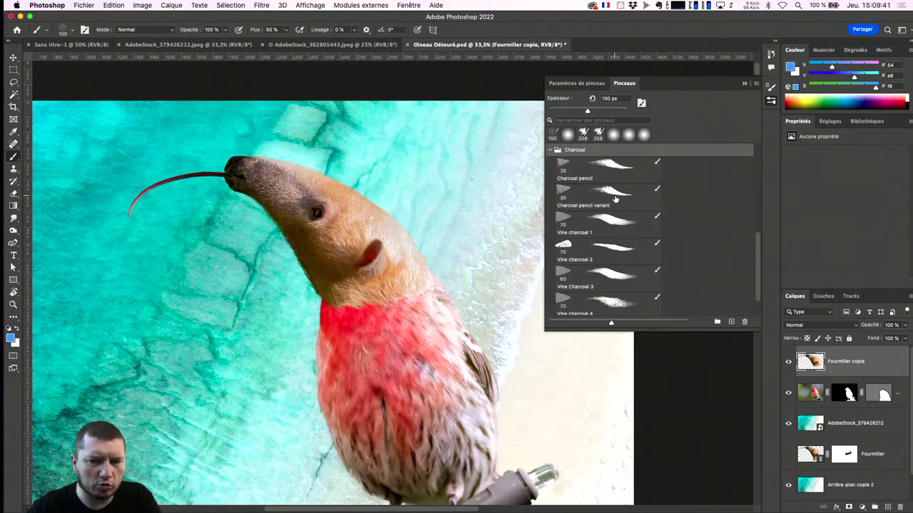
{"action": "left_click", "coordinate": [615, 219]}
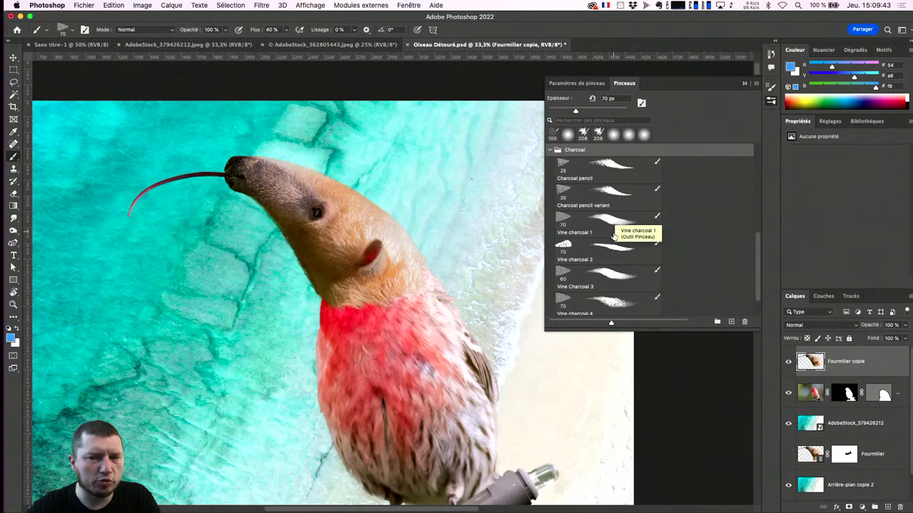
{"action": "left_click", "coordinate": [621, 251]}
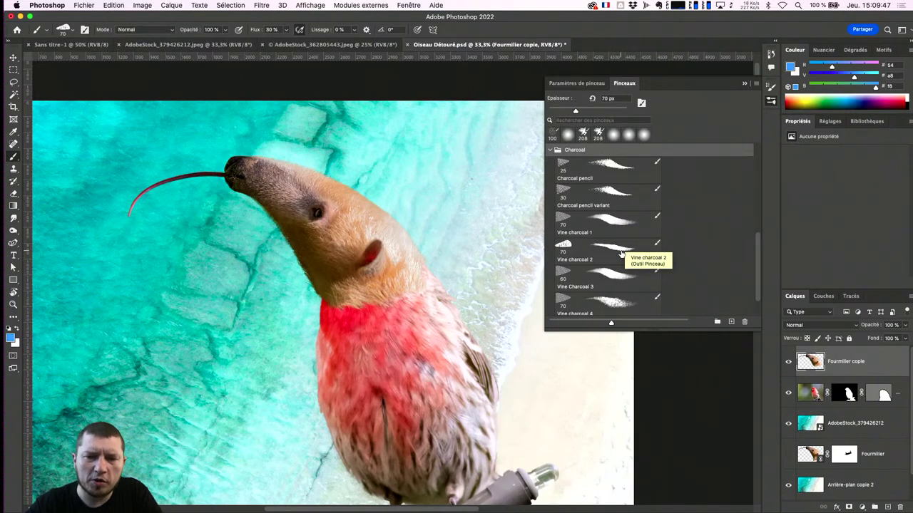
{"action": "key", "text": "bracketright"}
{"action": "key", "text": "bracketright"}
{"action": "key", "text": "bracketright"}
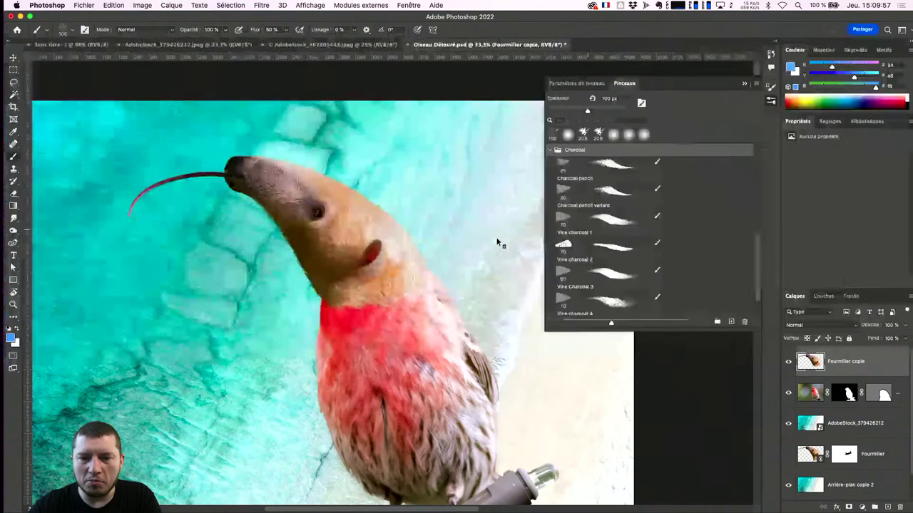
Step: Collapse the Charcoal folder and filter the brush list by 'vine'
{"action": "left_click", "coordinate": [554, 152]}
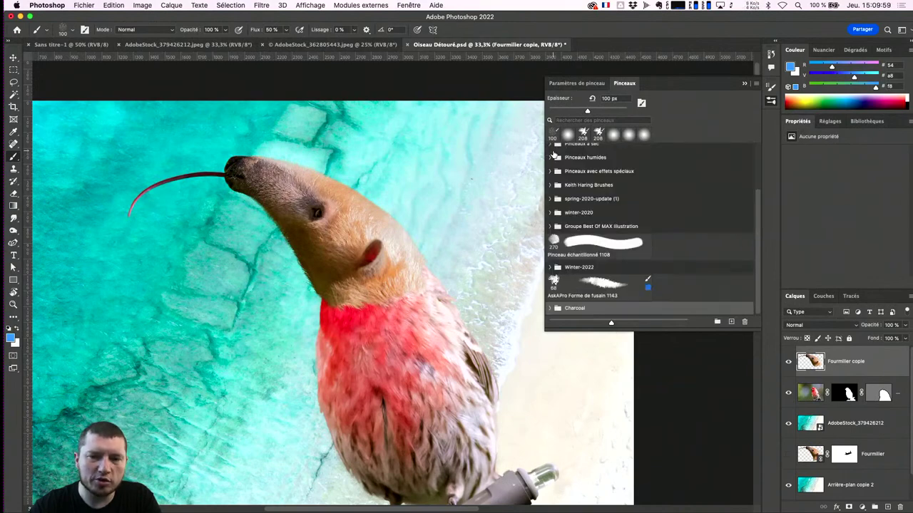
{"action": "scroll", "coordinate": [612, 185], "scroll_direction": "up", "scroll_amount": 2}
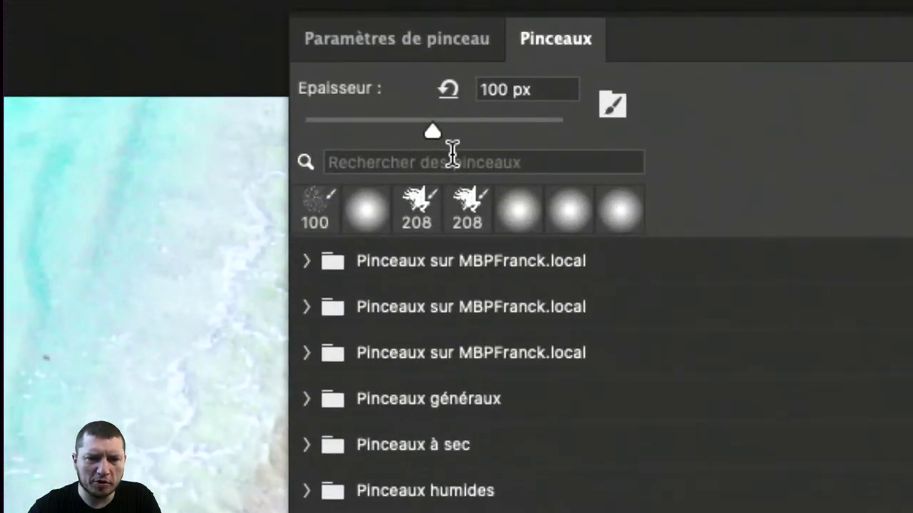
{"action": "left_click", "coordinate": [452, 161]}
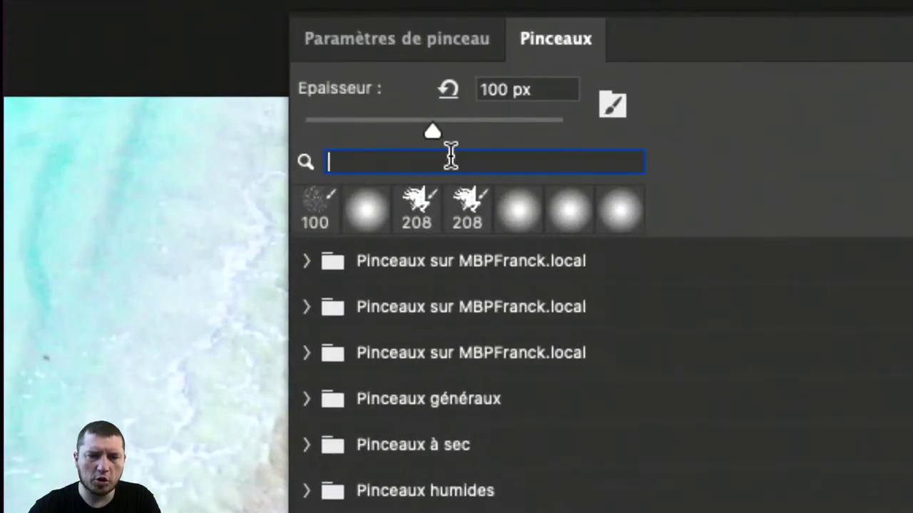
{"action": "type", "text": "vine"}
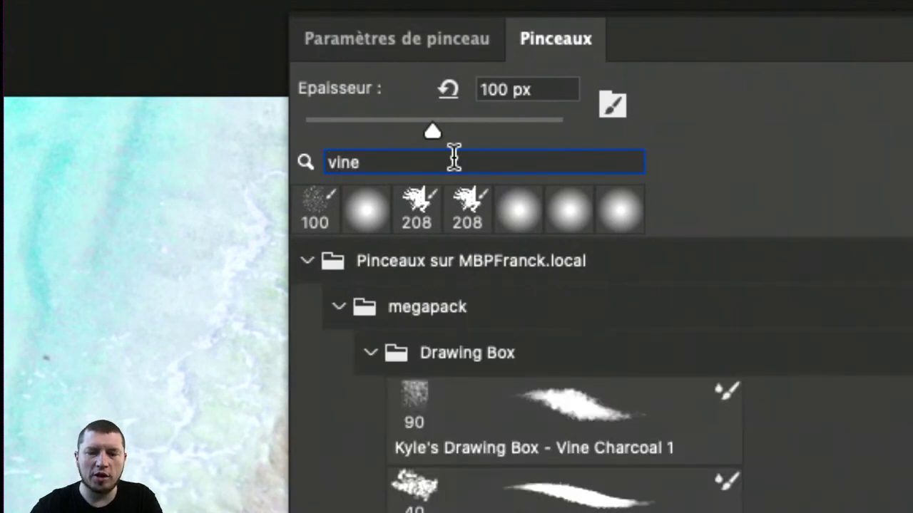
{"action": "scroll", "coordinate": [613, 432], "scroll_direction": "down", "scroll_amount": 5}
{"action": "scroll", "coordinate": [614, 431], "scroll_direction": "down", "scroll_amount": 5}
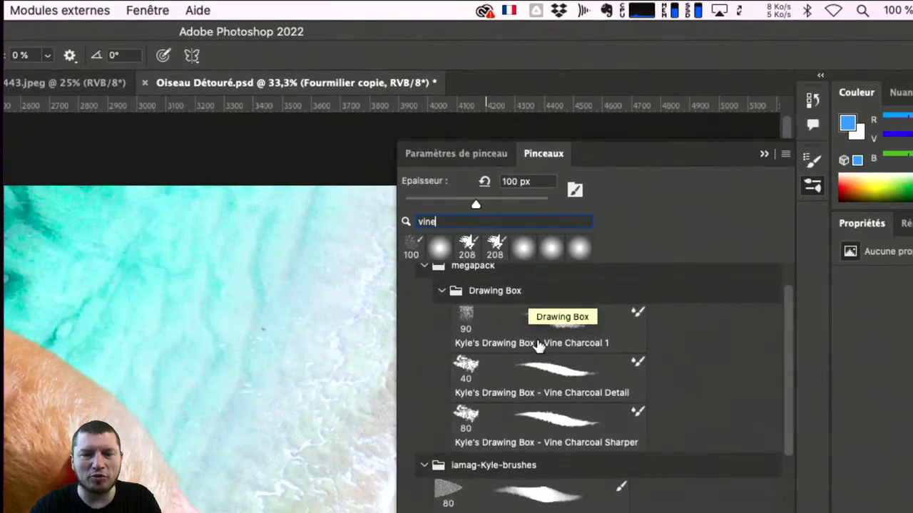
Step: Compare Drawing Box Vine Charcoal 1, Detail, Sharper and Charcoal Vine charcoal 1 and 4 brushes
{"action": "left_click", "coordinate": [521, 320]}
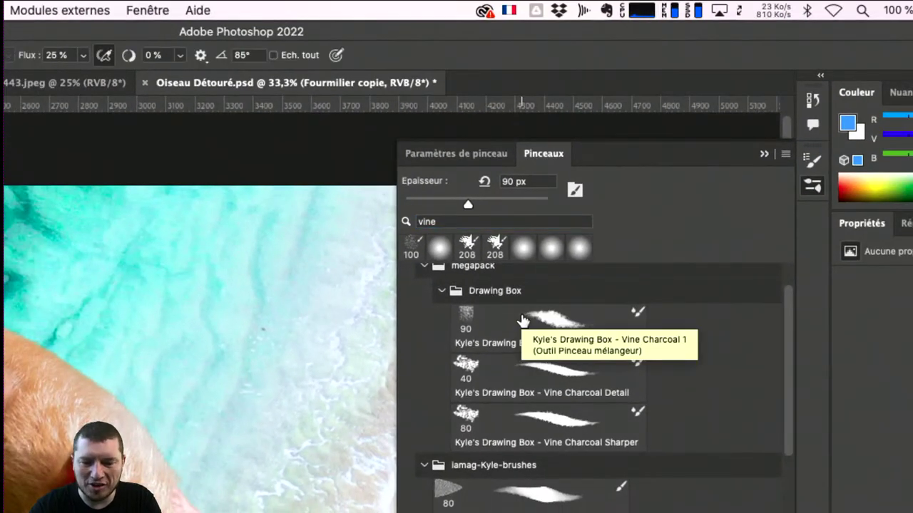
{"action": "left_click", "coordinate": [526, 424]}
{"action": "left_click", "coordinate": [540, 367]}
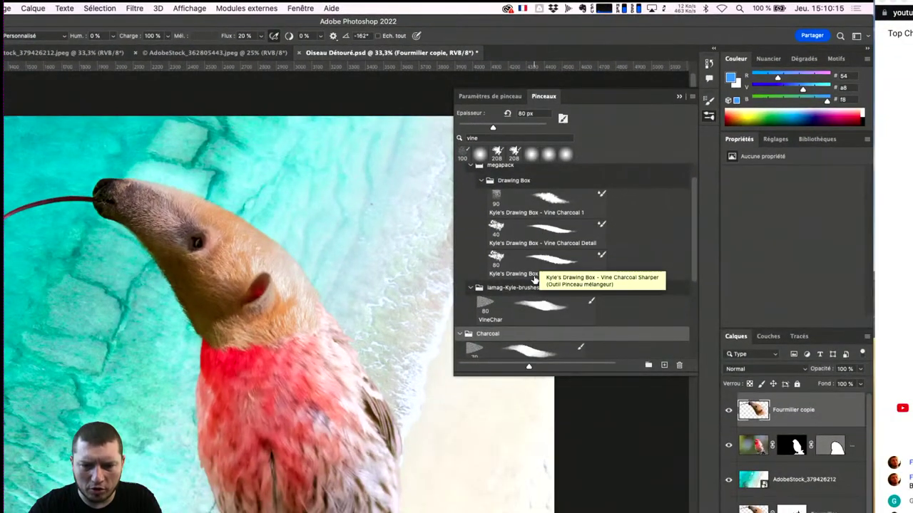
{"action": "scroll", "coordinate": [535, 239], "scroll_direction": "down", "scroll_amount": 2}
{"action": "left_click", "coordinate": [528, 264]}
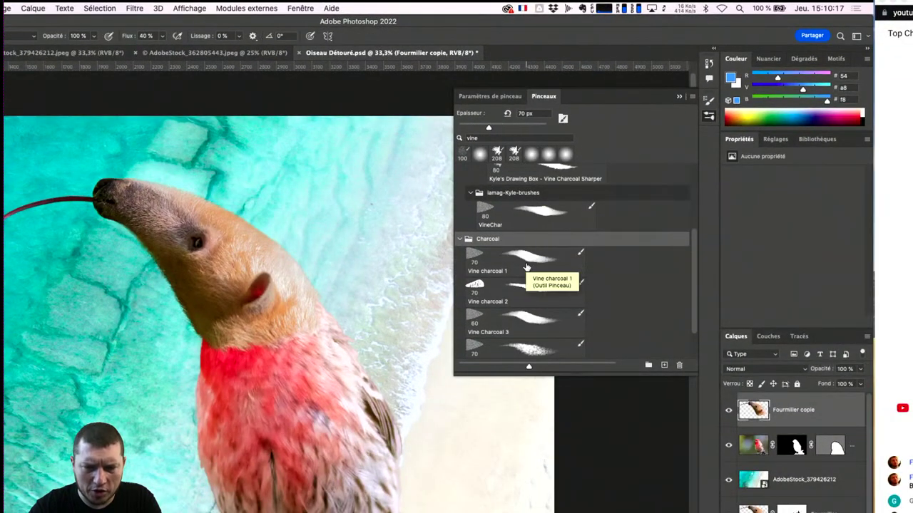
{"action": "scroll", "coordinate": [542, 319], "scroll_direction": "down", "scroll_amount": 1}
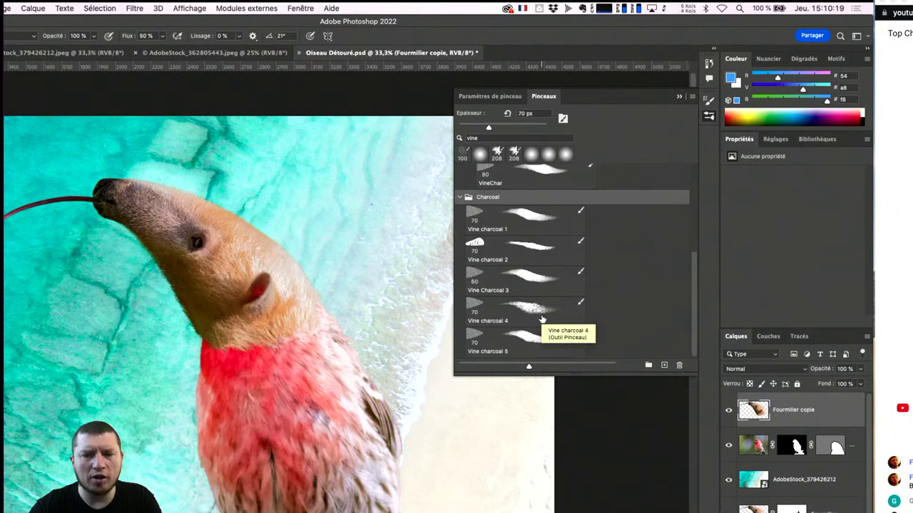
{"action": "left_click", "coordinate": [542, 319]}
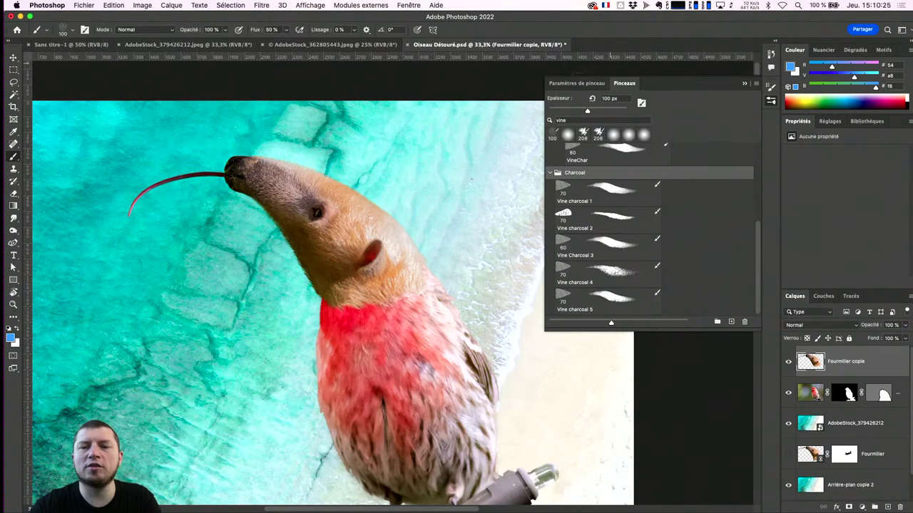
{"action": "left_click", "coordinate": [756, 84]}
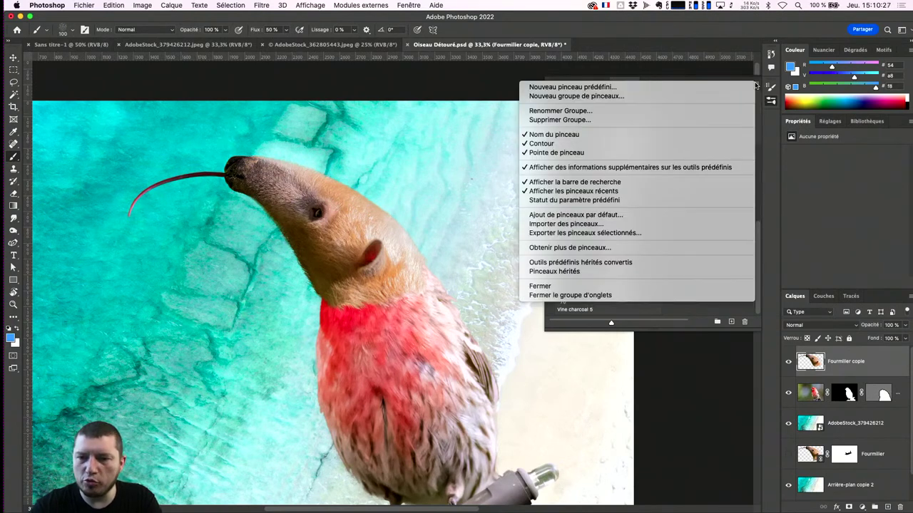
{"action": "left_click", "coordinate": [756, 86]}
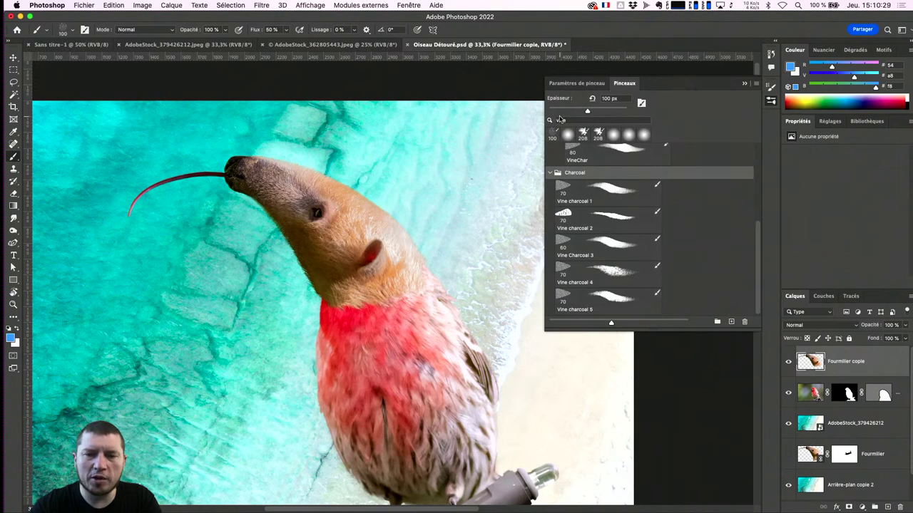
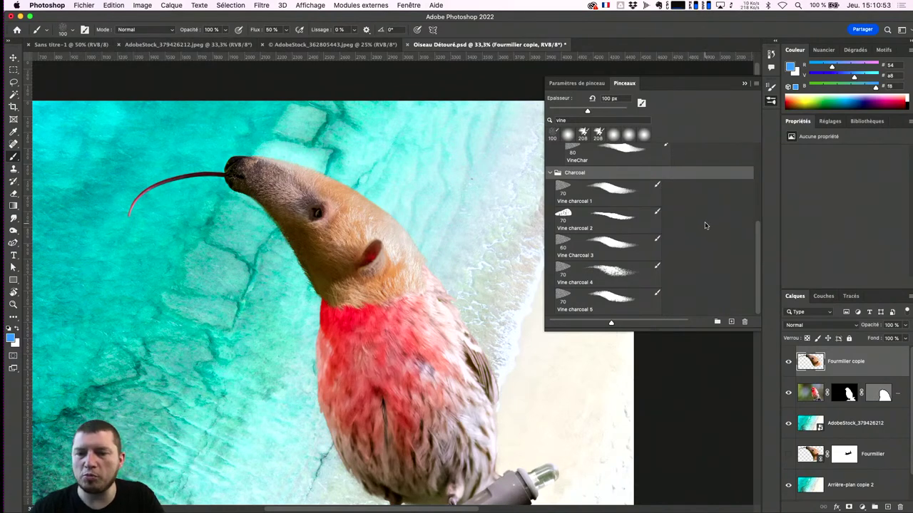
Step: Collapse the brush panel, select the Fourmilier copie layer and open the Image adjustments list
{"action": "left_click", "coordinate": [745, 84]}
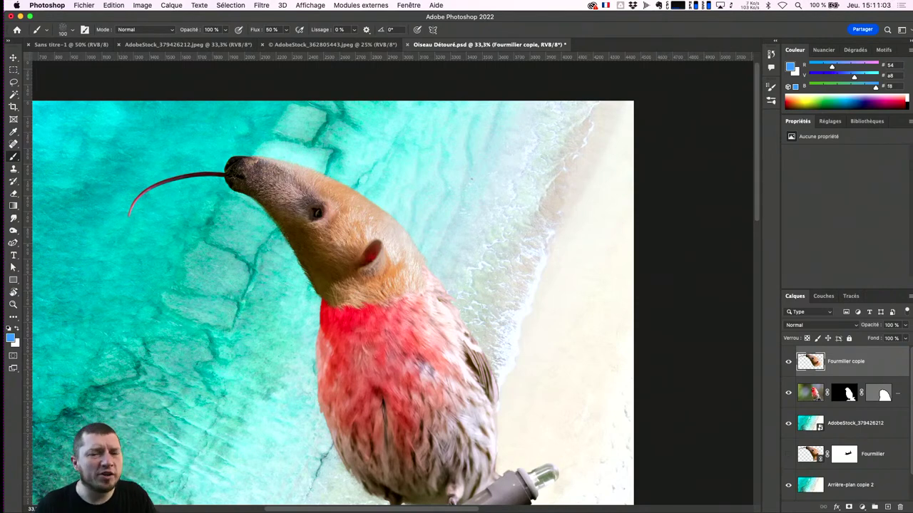
{"action": "left_click", "coordinate": [813, 360]}
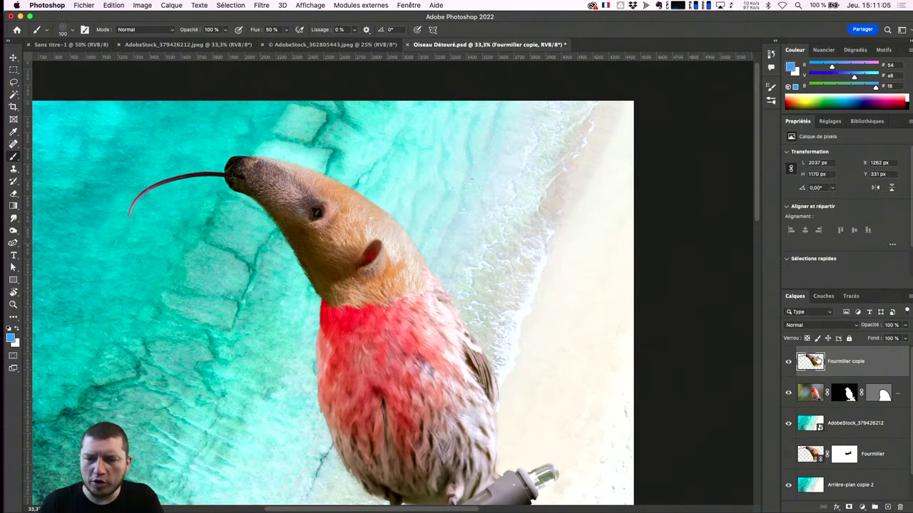
{"action": "left_click", "coordinate": [146, 7]}
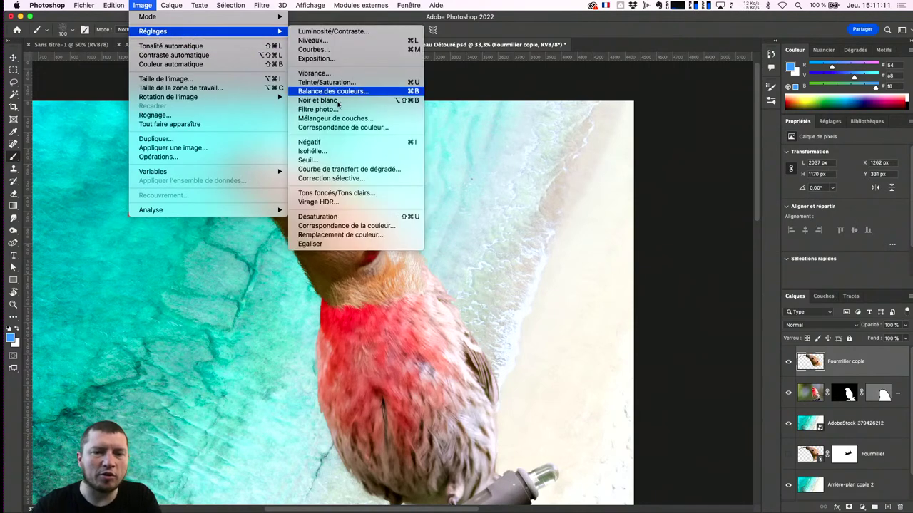
{"action": "mouse_move", "coordinate": [85, 90]}
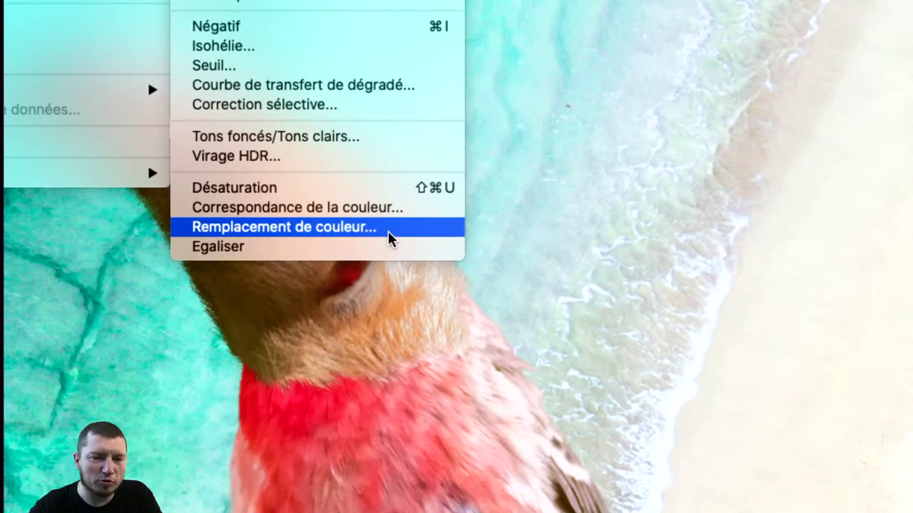
{"action": "left_click", "coordinate": [388, 231]}
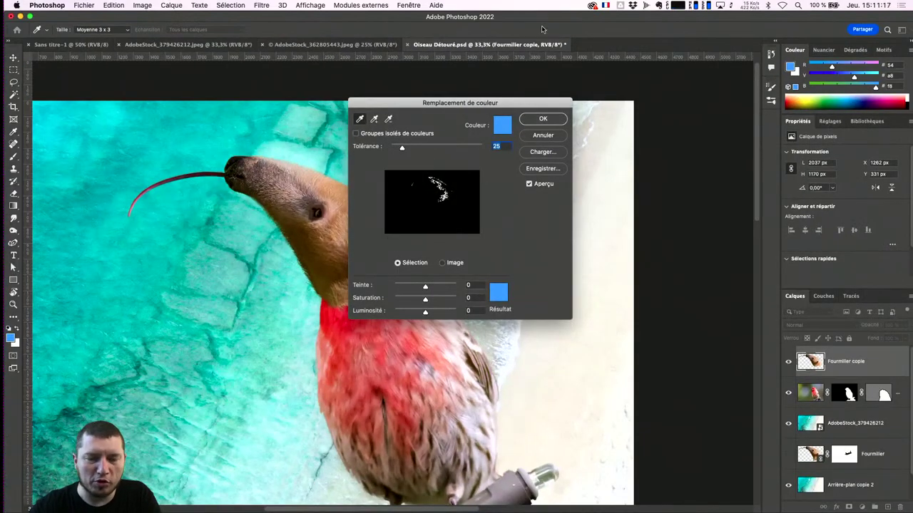
{"action": "left_click_drag", "start_coordinate": [485, 101], "coordinate": [605, 123]}
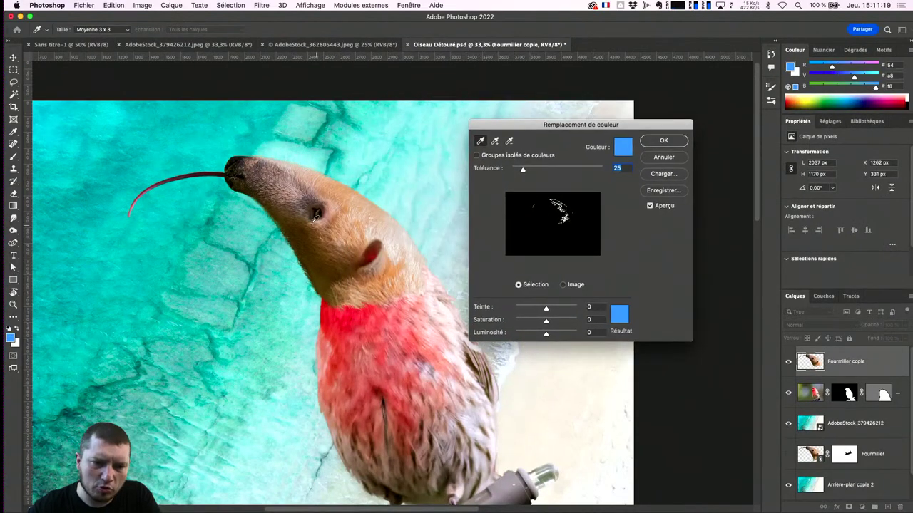
{"action": "left_click", "coordinate": [352, 234]}
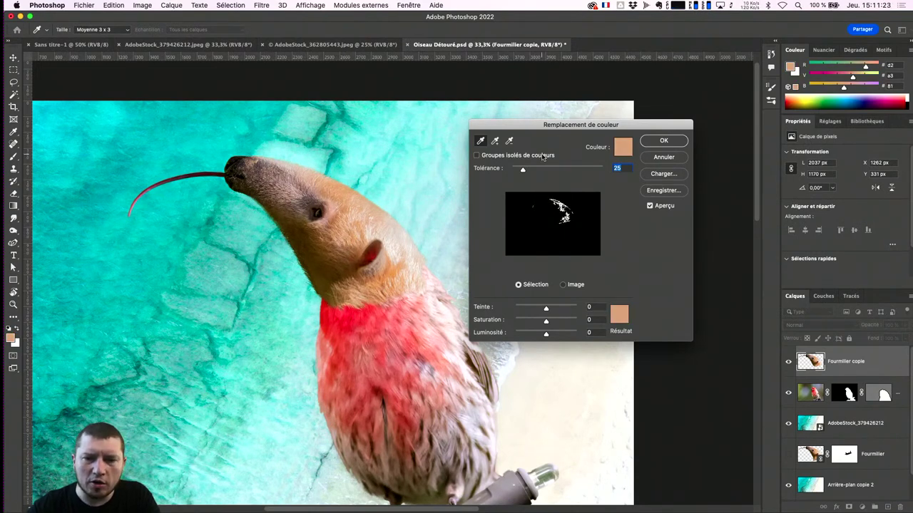
{"action": "left_click_drag", "start_coordinate": [524, 172], "coordinate": [560, 168]}
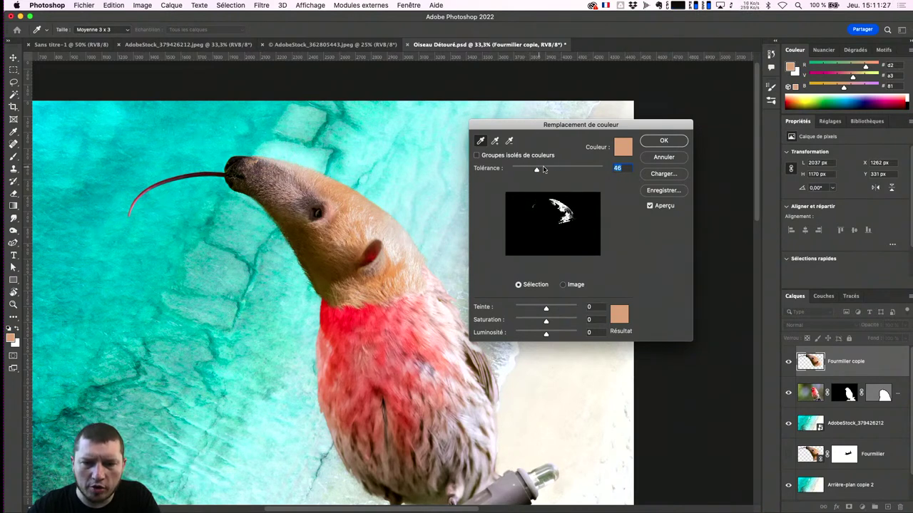
{"action": "left_click", "coordinate": [564, 285]}
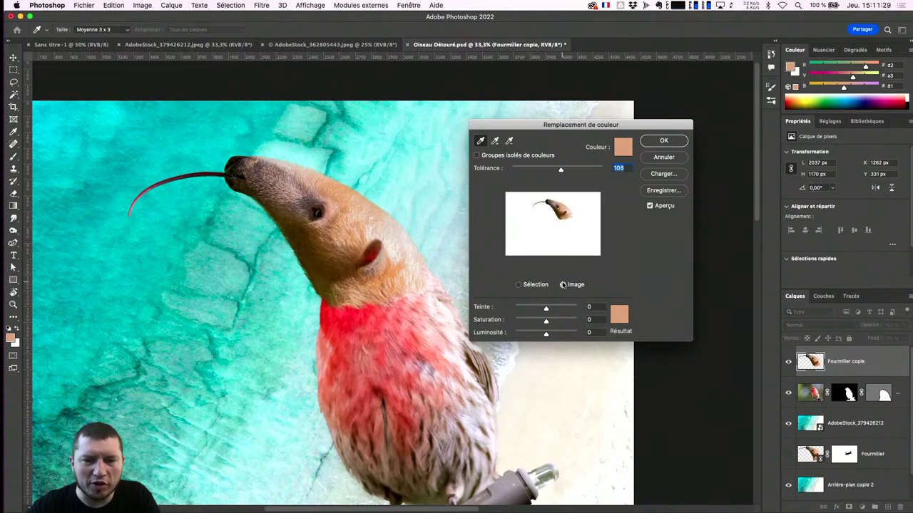
{"action": "left_click", "coordinate": [536, 285]}
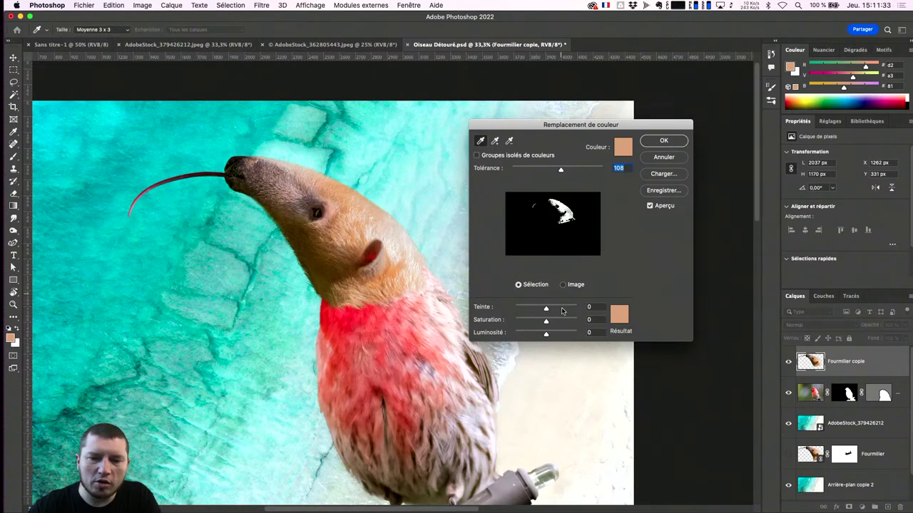
{"action": "left_click_drag", "start_coordinate": [547, 311], "coordinate": [531, 313]}
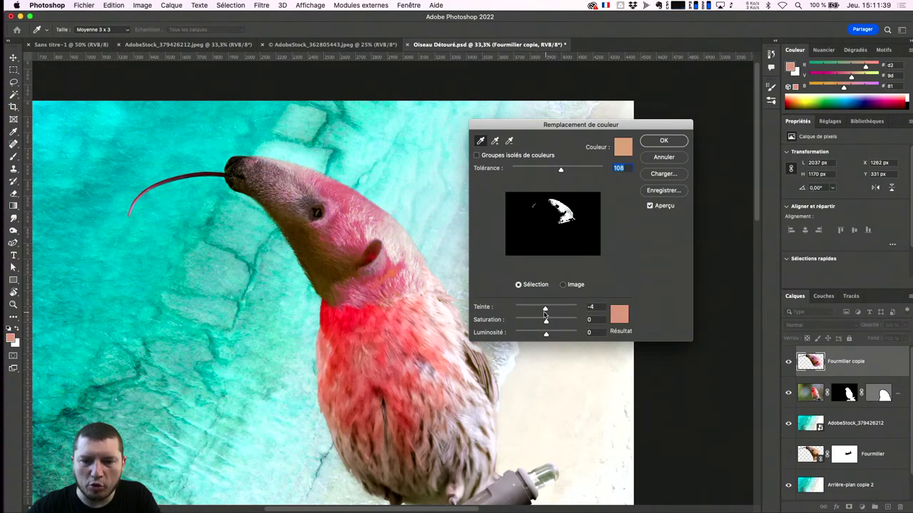
{"action": "left_click_drag", "start_coordinate": [530, 314], "coordinate": [542, 316]}
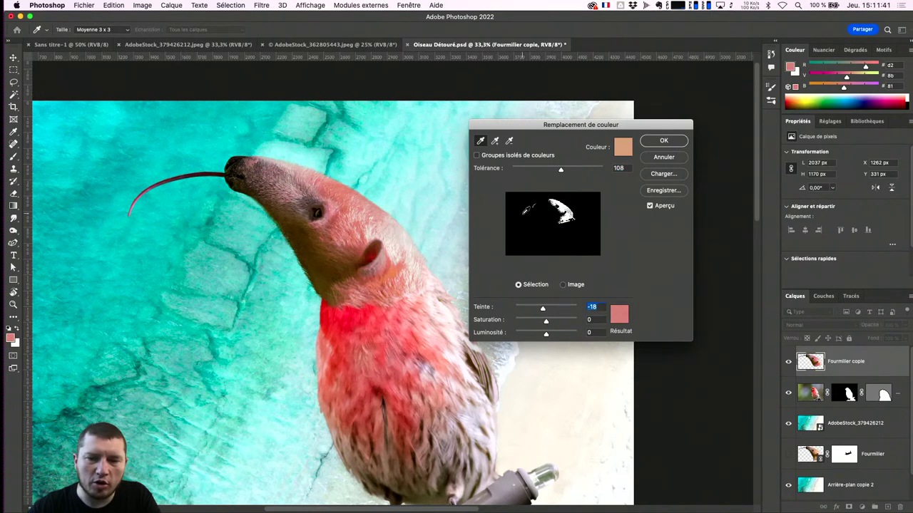
{"action": "left_click_drag", "start_coordinate": [570, 168], "coordinate": [572, 168]}
{"action": "left_click", "coordinate": [571, 169]}
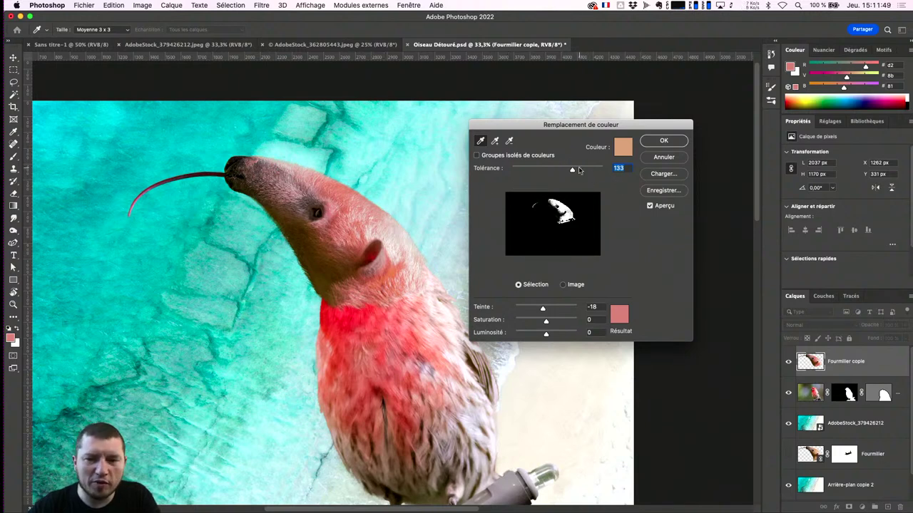
{"action": "left_click", "coordinate": [662, 158]}
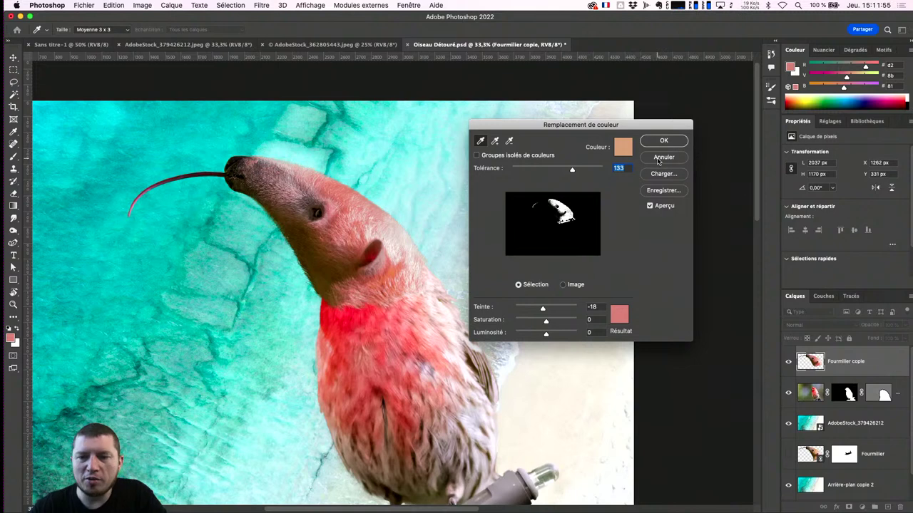
{"action": "left_click", "coordinate": [660, 162]}
{"action": "left_click", "coordinate": [168, 5]}
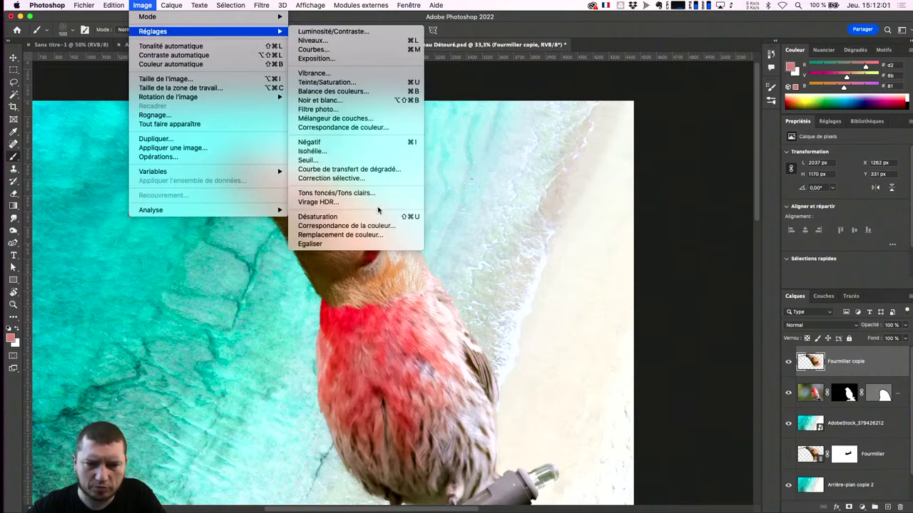
{"action": "mouse_move", "coordinate": [152, 32]}
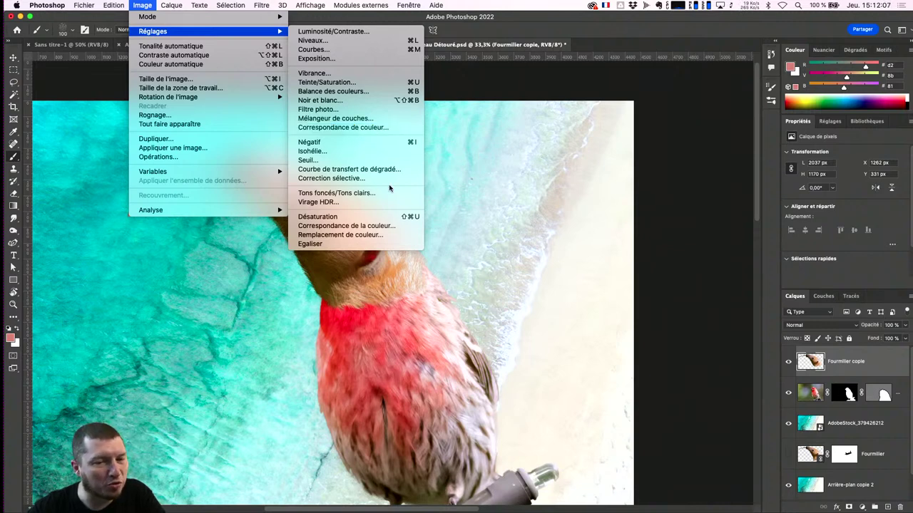
Step: Try Match Color on the bird with no source image, then cancel it
{"action": "left_click", "coordinate": [371, 227]}
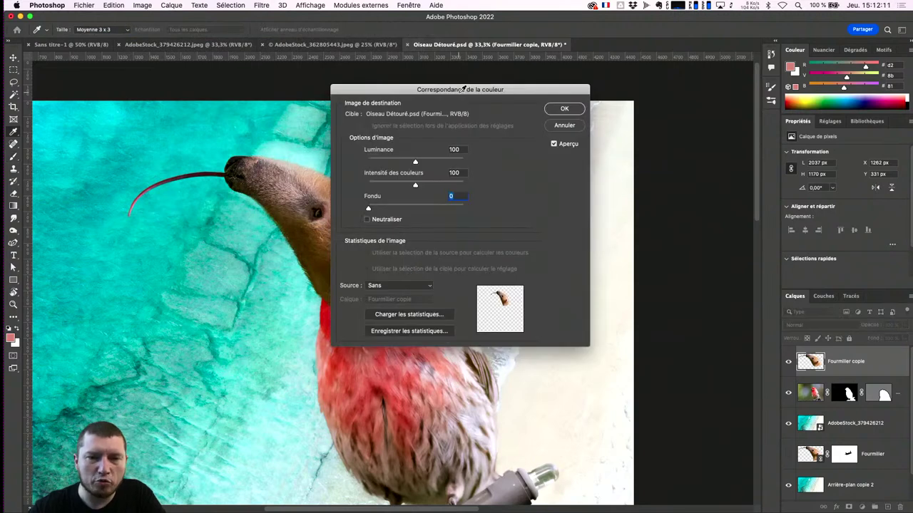
{"action": "left_click_drag", "start_coordinate": [463, 90], "coordinate": [596, 100]}
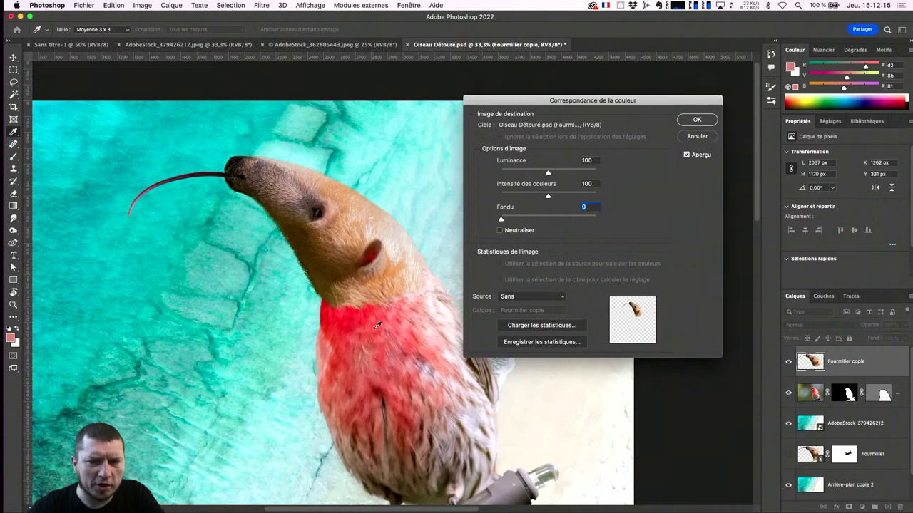
{"action": "left_click", "coordinate": [520, 297]}
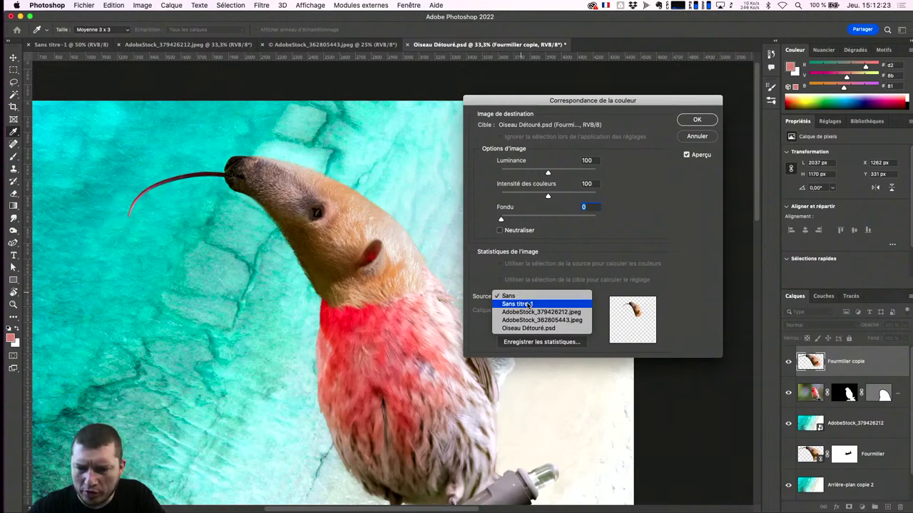
{"action": "left_click", "coordinate": [553, 283]}
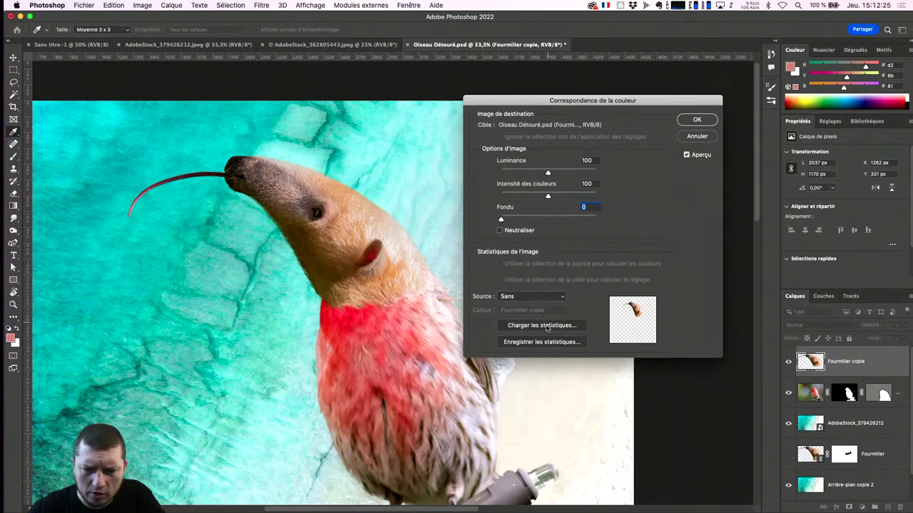
{"action": "left_click", "coordinate": [688, 138]}
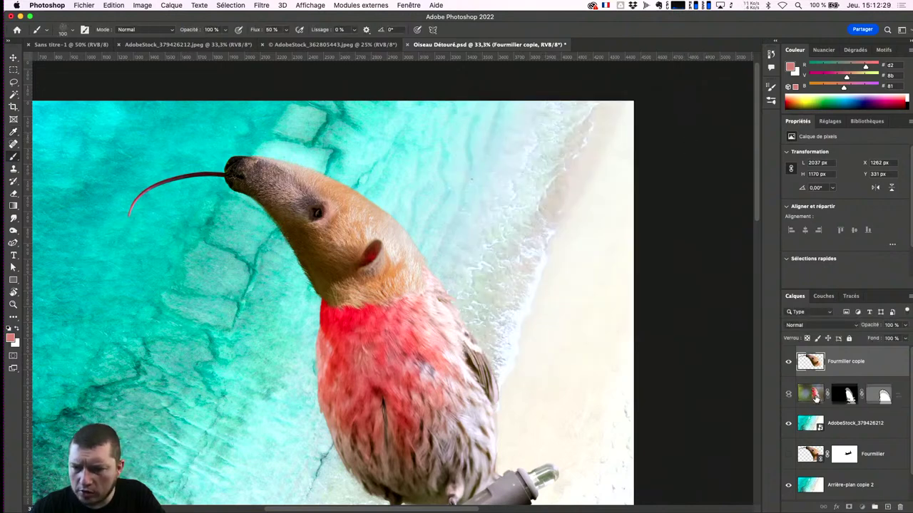
Step: Widen the panel dock and rename the Arrière-plan copie bird layer to 'Oiseau Détouré'
{"action": "left_click", "coordinate": [810, 393]}
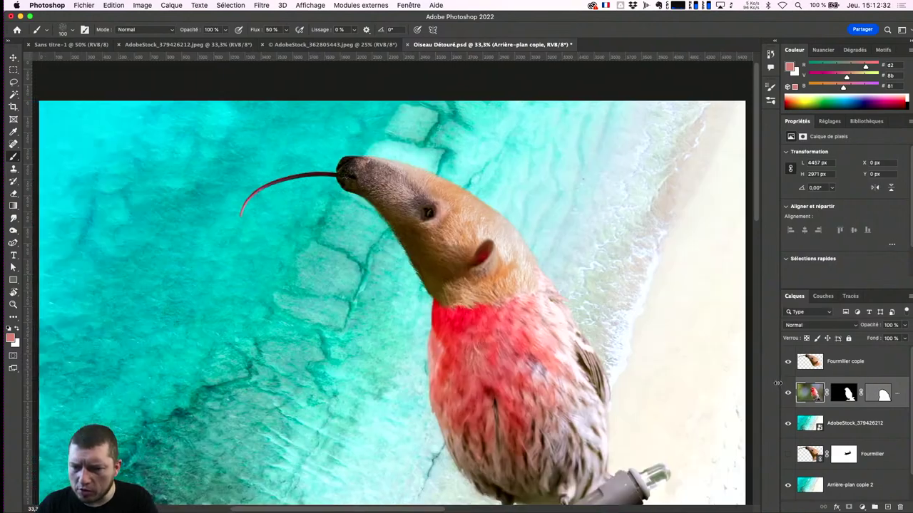
{"action": "left_click_drag", "start_coordinate": [779, 388], "coordinate": [700, 387]}
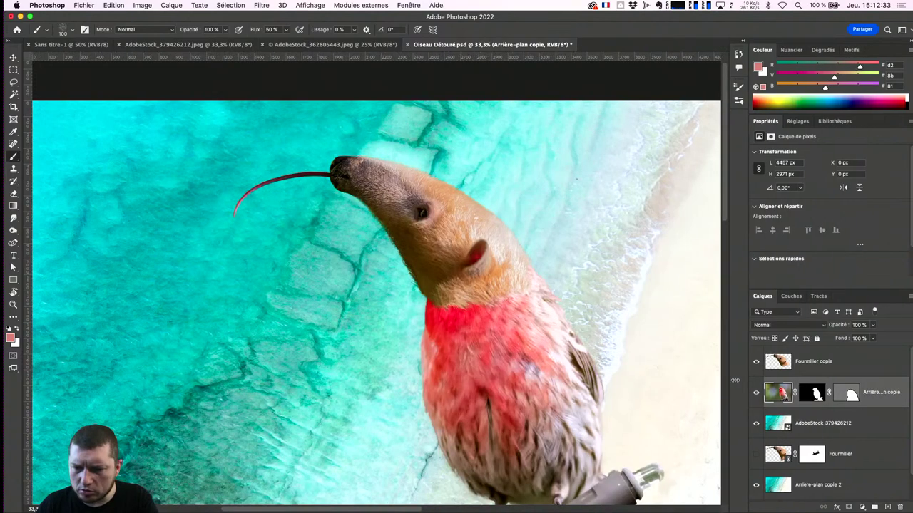
{"action": "double_click", "coordinate": [827, 393]}
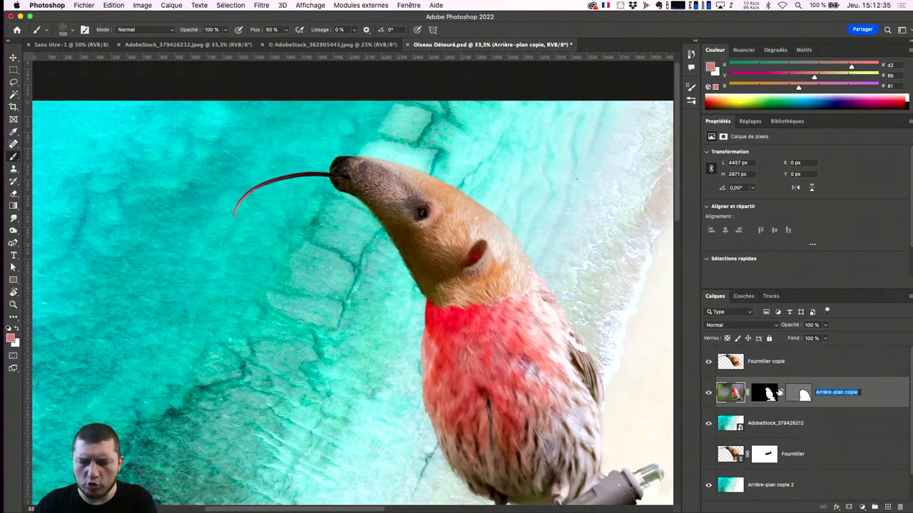
{"action": "type", "text": "Oiseau Dé"}
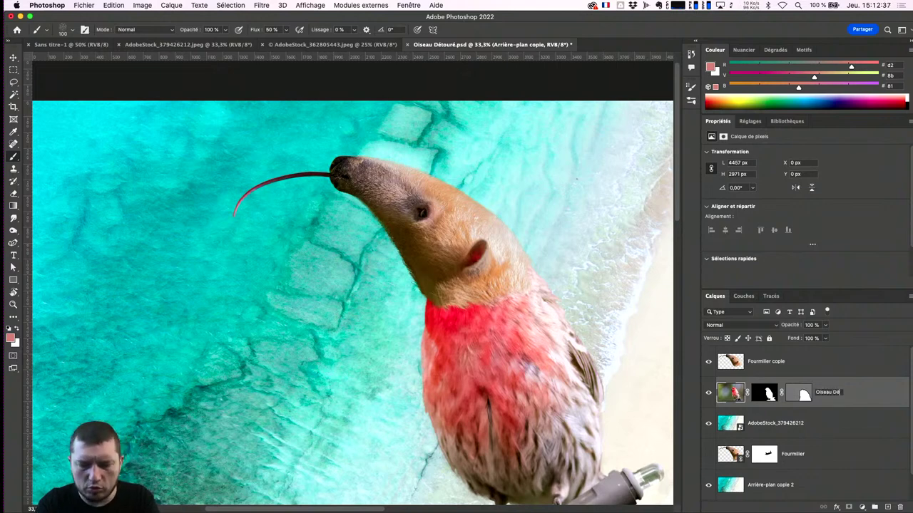
{"action": "type", "text": "touré"}
{"action": "key", "text": "Return"}
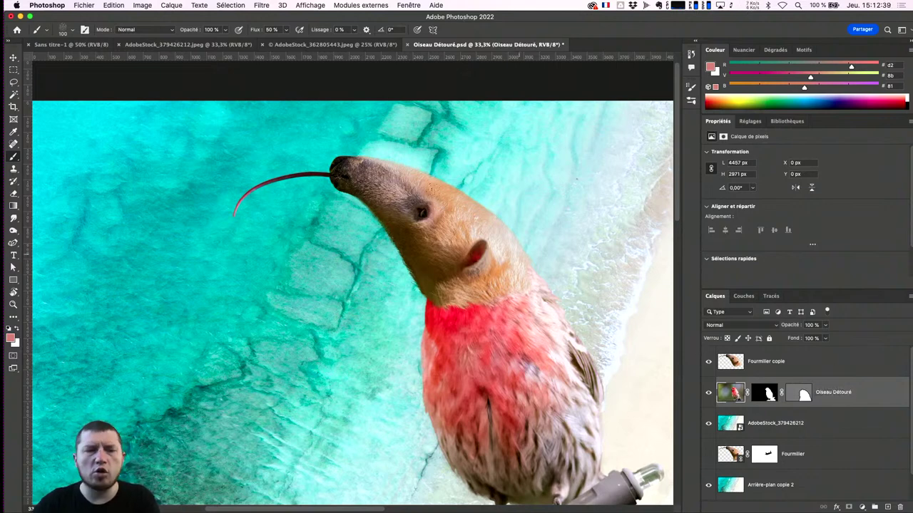
{"action": "left_click", "coordinate": [733, 360]}
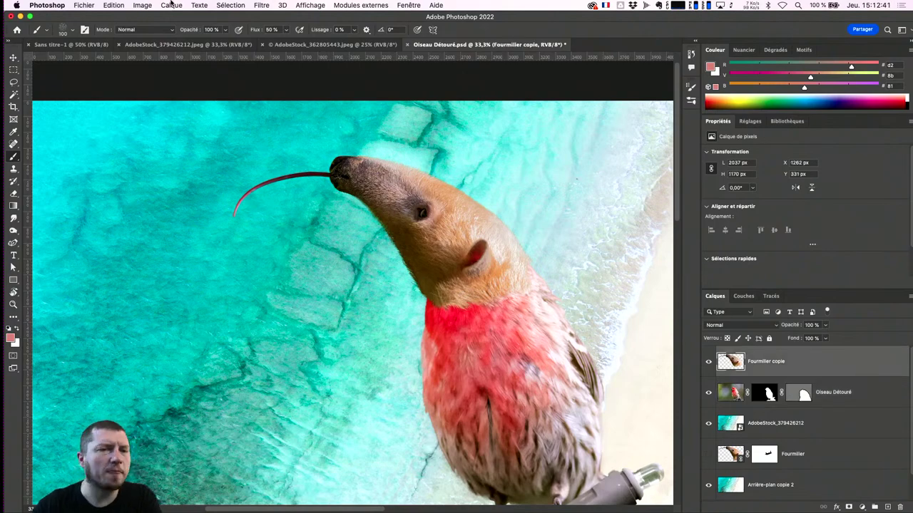
Step: Try desaturating the anteater head, then undo it
{"action": "left_click", "coordinate": [142, 5]}
{"action": "mouse_move", "coordinate": [153, 32]}
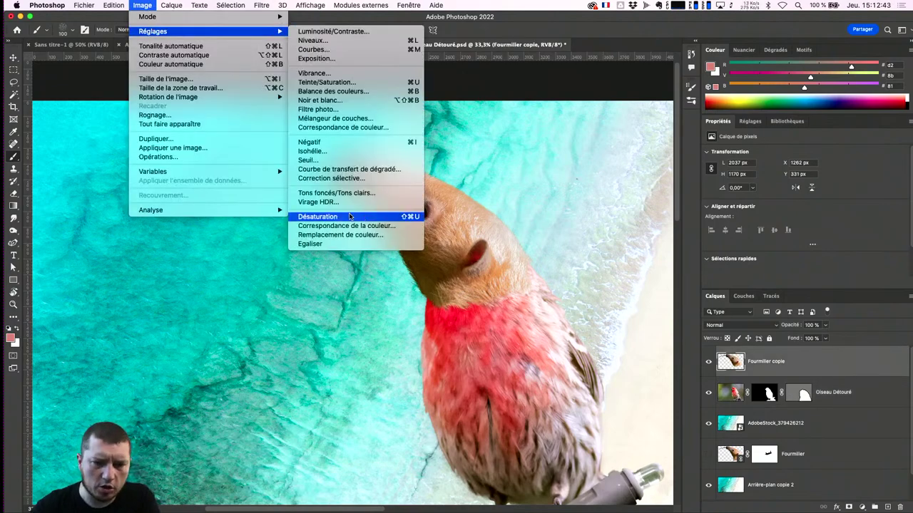
{"action": "left_click", "coordinate": [353, 217]}
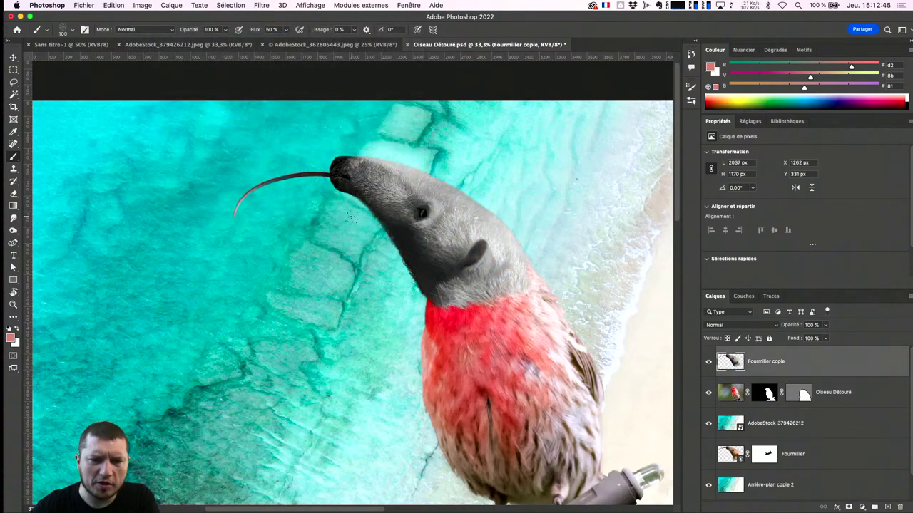
{"action": "key", "text": "ctrl+z"}
Step: Preview Match Color sourced from Oiseau Détouré.psd's Oiseau Détouré layer, then cancel it
{"action": "left_click", "coordinate": [143, 5]}
{"action": "mouse_move", "coordinate": [152, 32]}
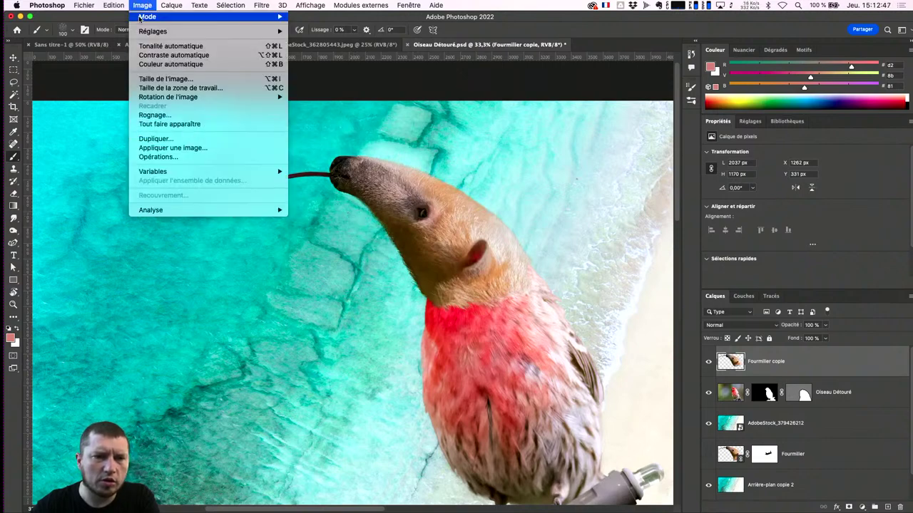
{"action": "left_click", "coordinate": [356, 226]}
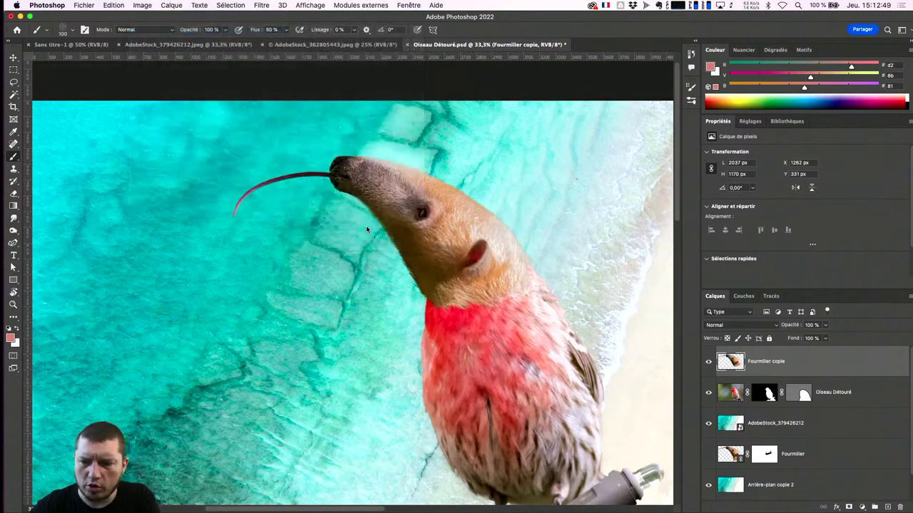
{"action": "left_click", "coordinate": [512, 296]}
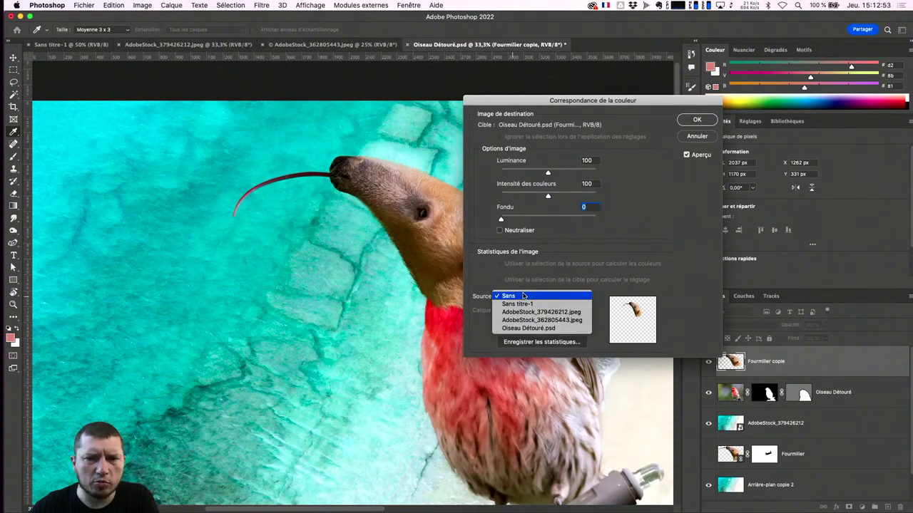
{"action": "left_click", "coordinate": [531, 327]}
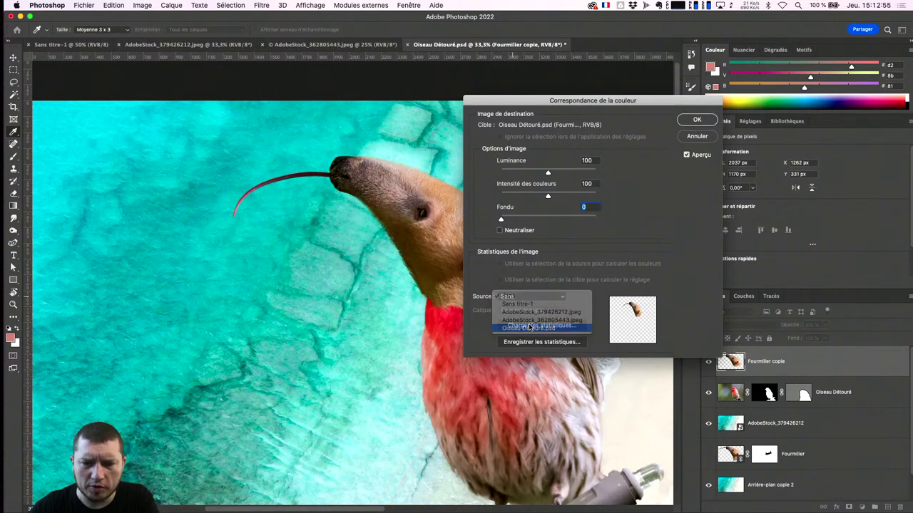
{"action": "left_click", "coordinate": [526, 311]}
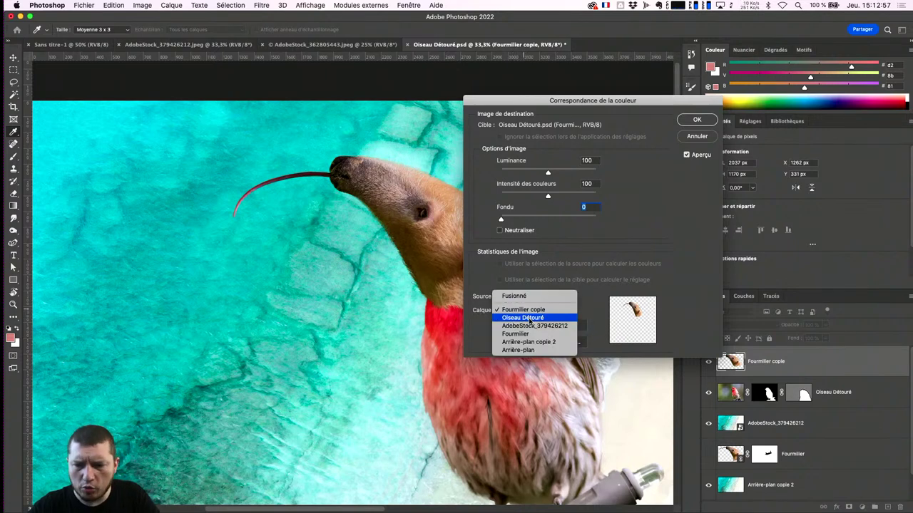
{"action": "left_click", "coordinate": [531, 318]}
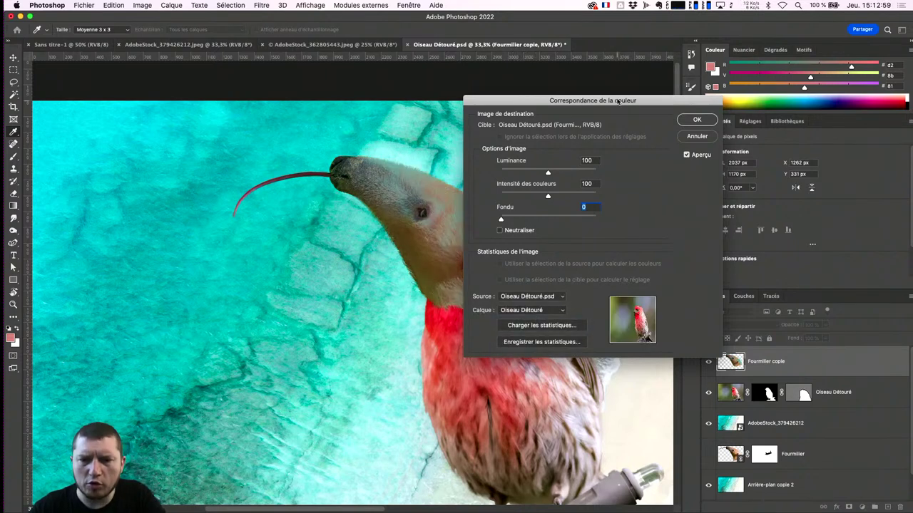
{"action": "left_click_drag", "start_coordinate": [619, 102], "coordinate": [705, 76]}
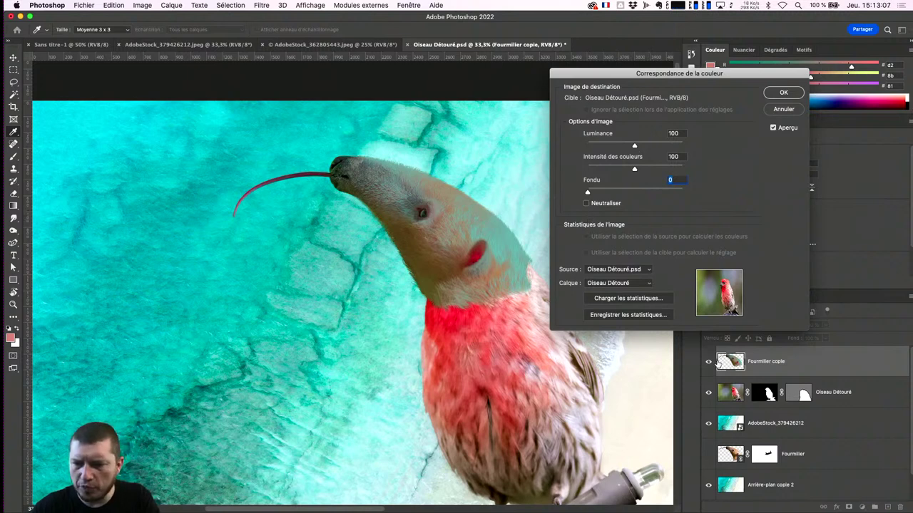
{"action": "left_click", "coordinate": [783, 110]}
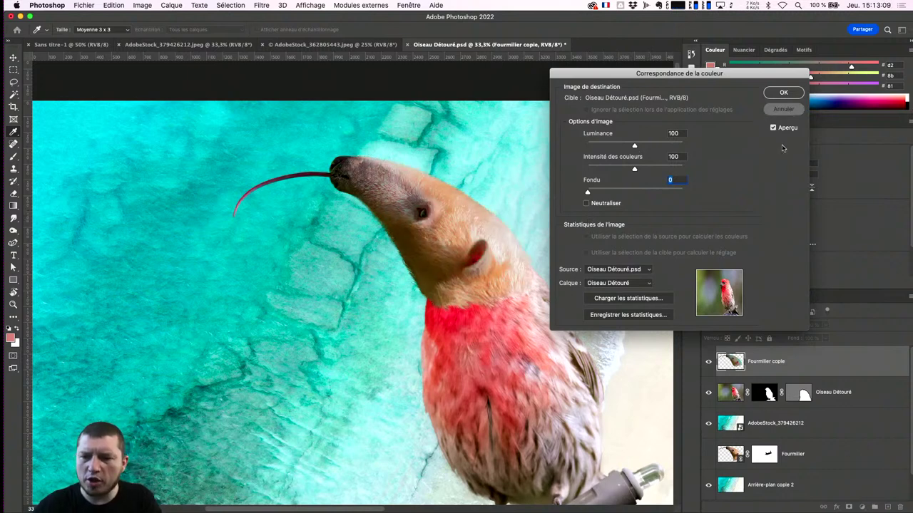
{"action": "left_click", "coordinate": [838, 395]}
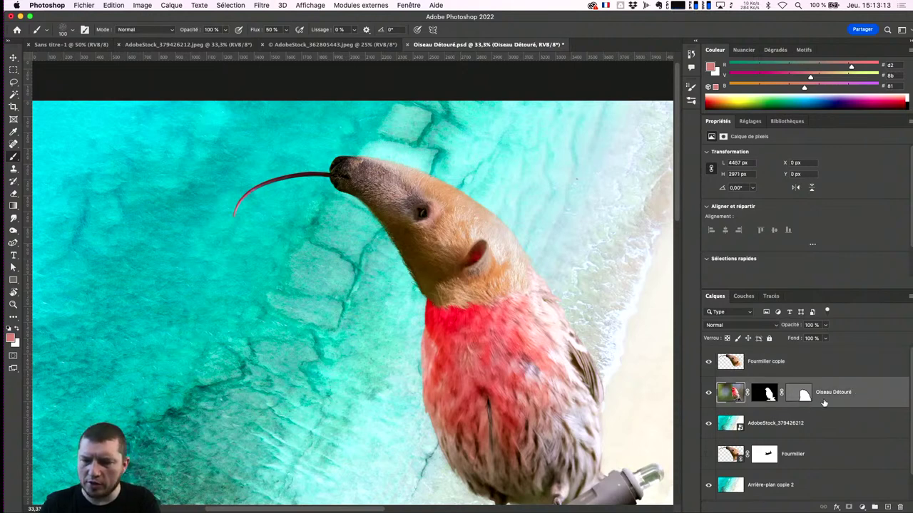
Step: Duplicate the Oiseau Détouré layer, hide the original, and apply the copy's layer mask
{"action": "key", "text": "ctrl+j"}
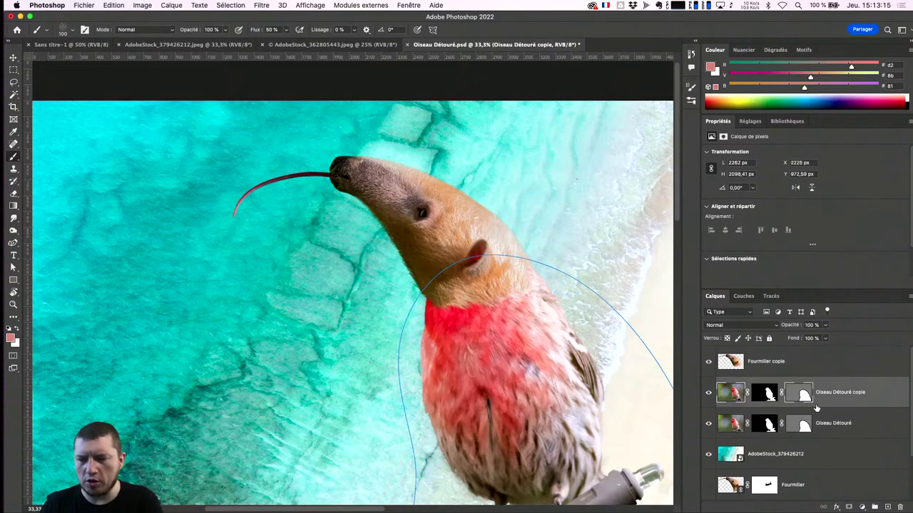
{"action": "left_click", "coordinate": [707, 423]}
{"action": "left_click_drag", "start_coordinate": [768, 393], "coordinate": [895, 431]}
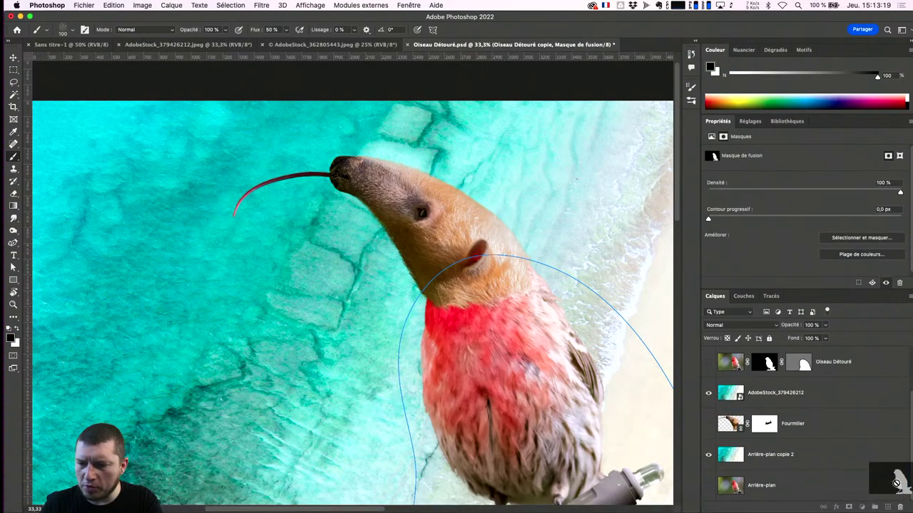
{"action": "left_click_drag", "start_coordinate": [895, 432], "coordinate": [901, 507]}
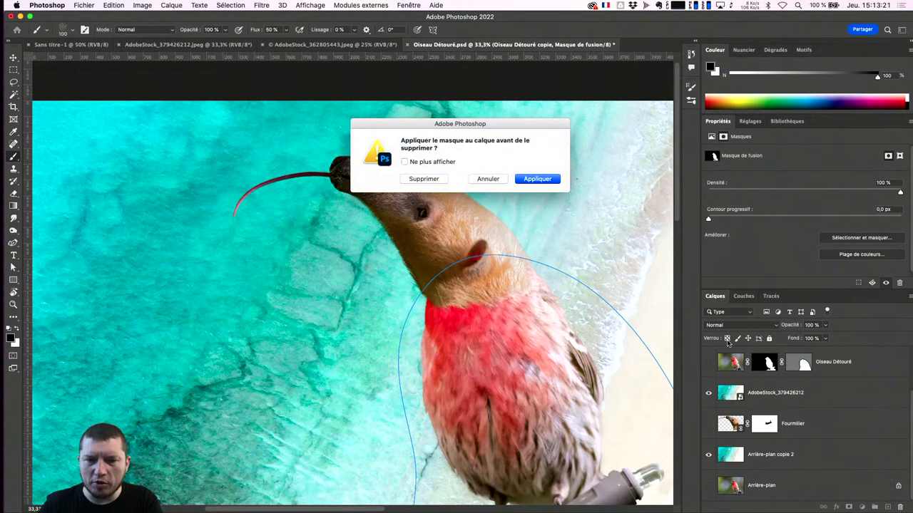
{"action": "left_click", "coordinate": [541, 180]}
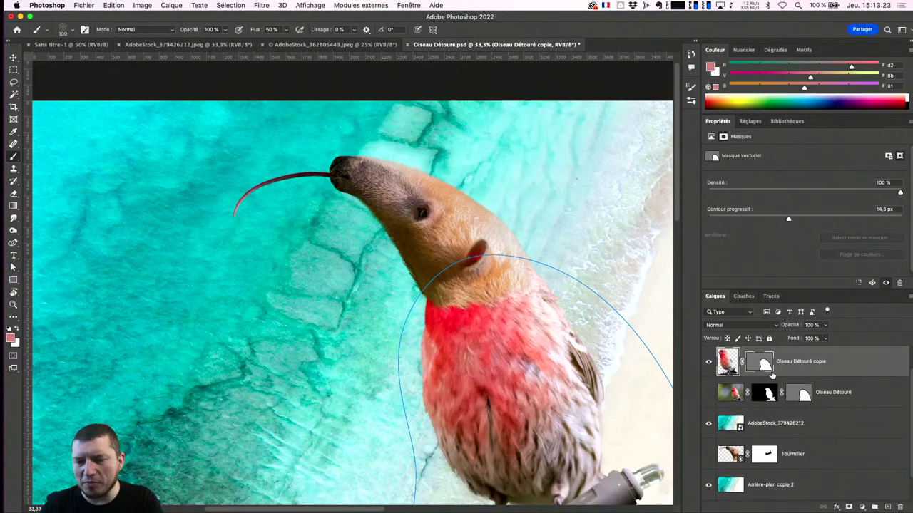
{"action": "left_click_drag", "start_coordinate": [777, 426], "coordinate": [772, 375]}
Step: Rename the bird copy to 'Oiseau Détouré Pour Couleur'
{"action": "left_click", "coordinate": [812, 395]}
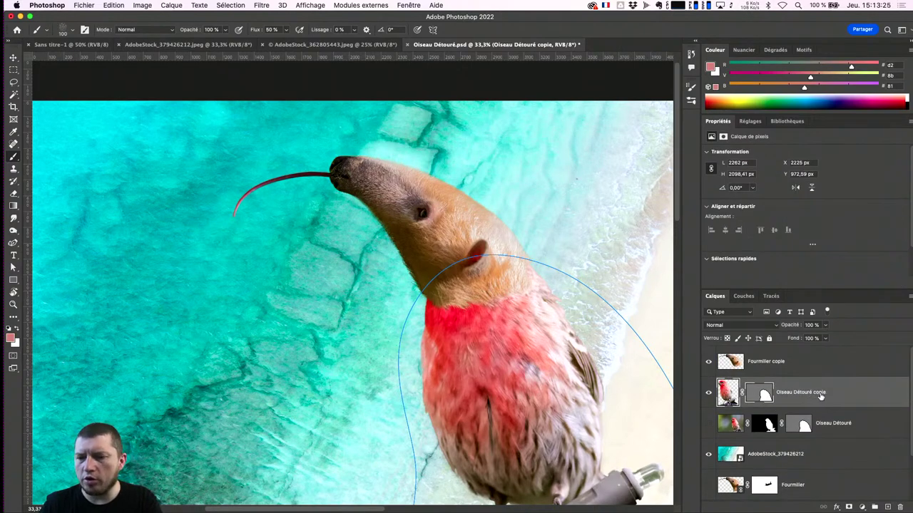
{"action": "double_click", "coordinate": [820, 393]}
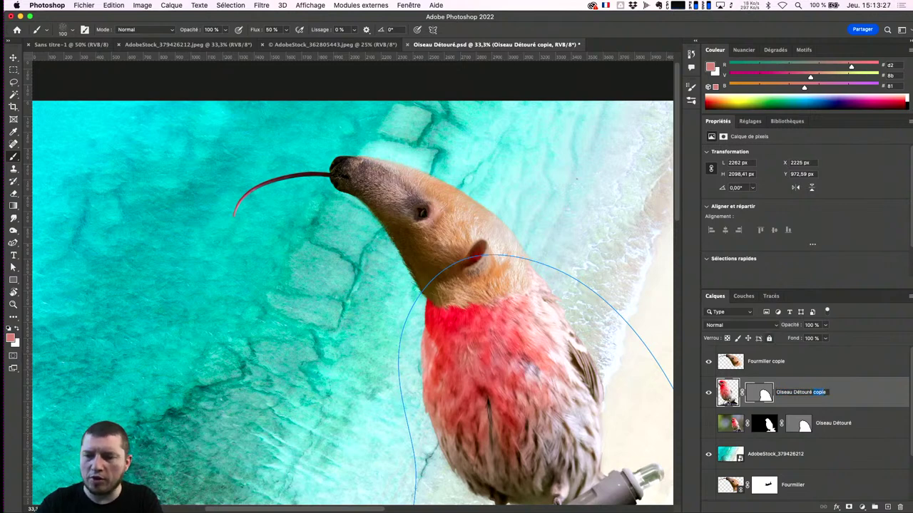
{"action": "type", "text": "Pour Couleurs"}
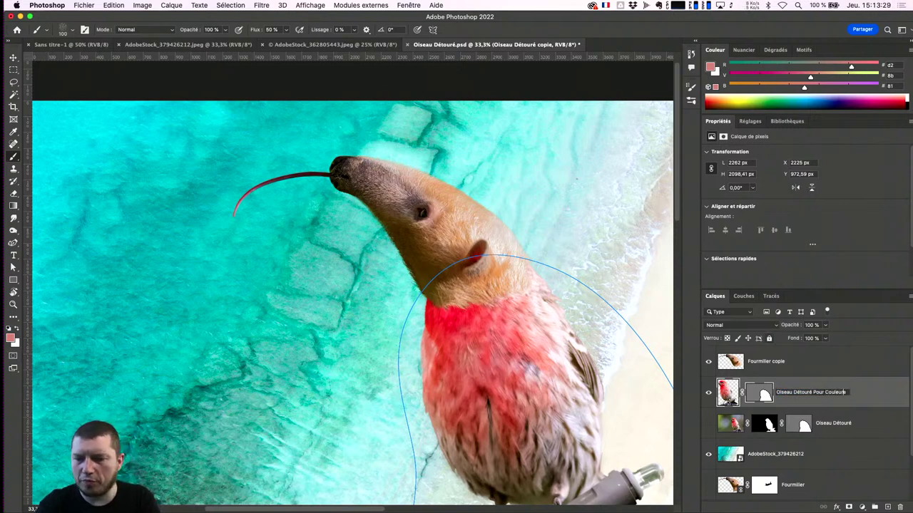
{"action": "key", "text": "Return"}
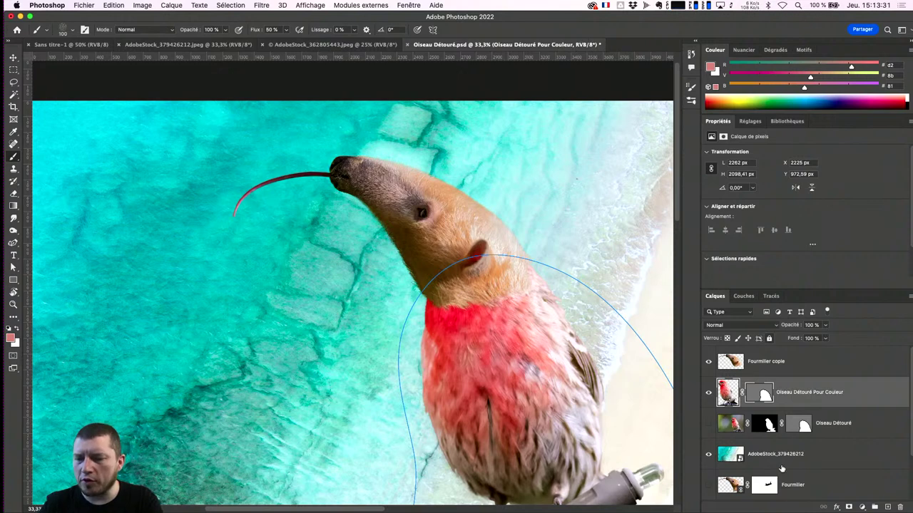
Step: Toggle the original bird layer's visibility, pixel mask and vector mask, leaving both masks enabled
{"action": "left_click", "coordinate": [708, 423]}
{"action": "left_click", "coordinate": [764, 423], "text": "shift"}
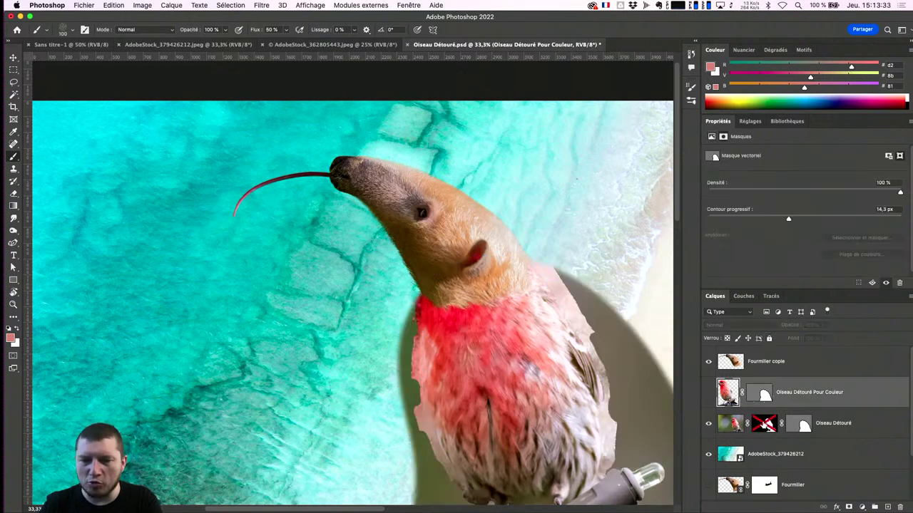
{"action": "left_click", "coordinate": [800, 425], "text": "shift"}
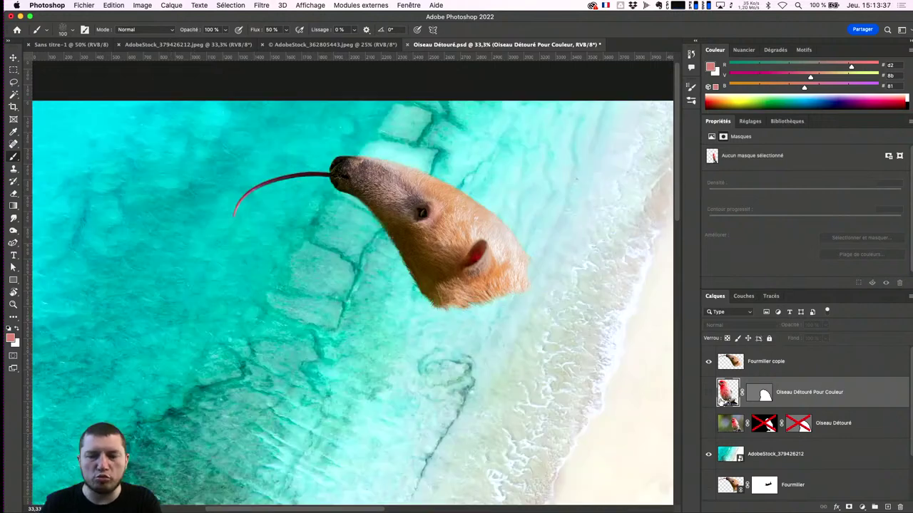
{"action": "left_click", "coordinate": [708, 424]}
{"action": "left_click", "coordinate": [720, 426]}
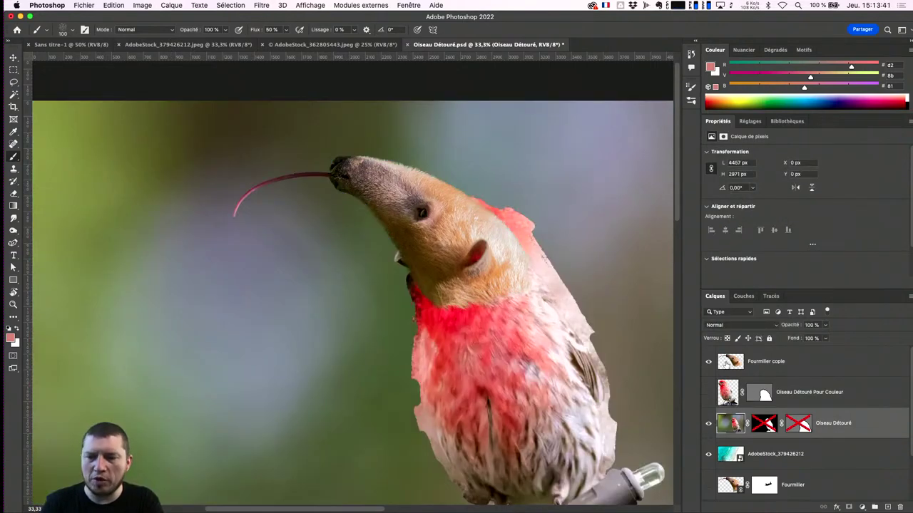
{"action": "left_click", "coordinate": [726, 365]}
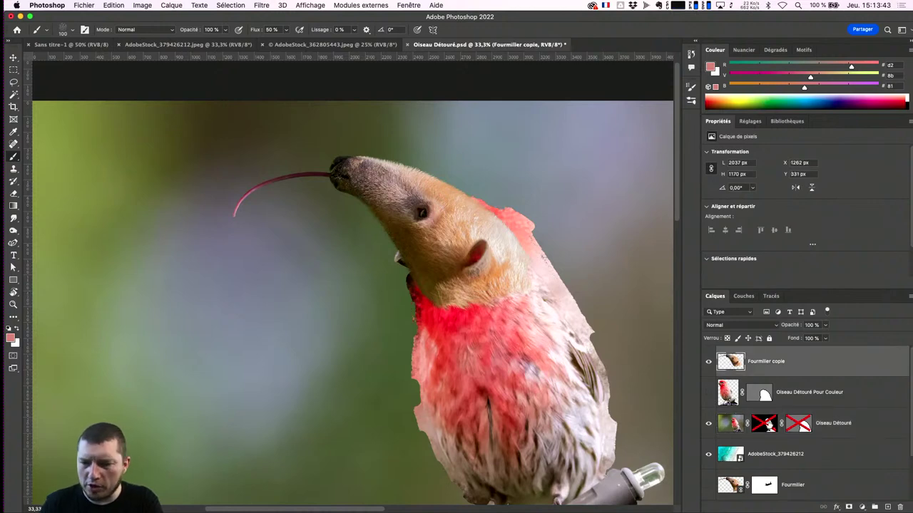
{"action": "left_click", "coordinate": [766, 424], "text": "shift"}
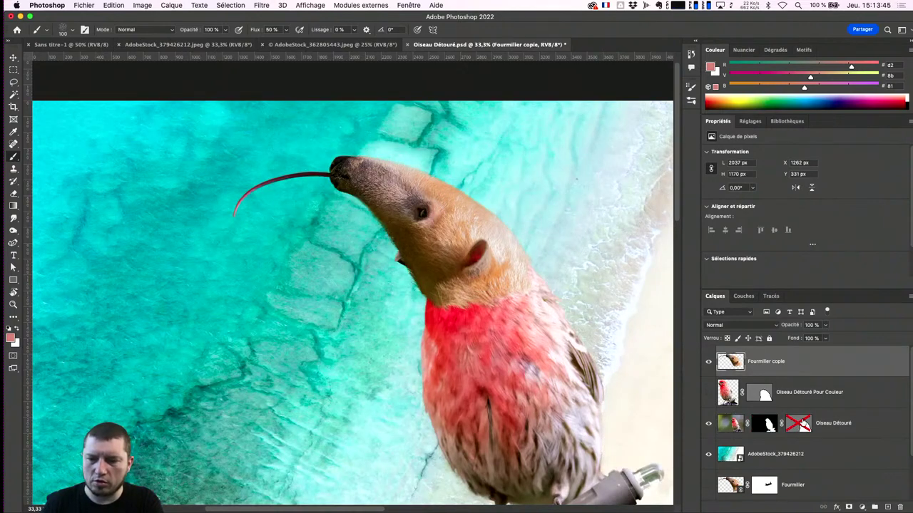
{"action": "left_click", "coordinate": [798, 422], "text": "shift"}
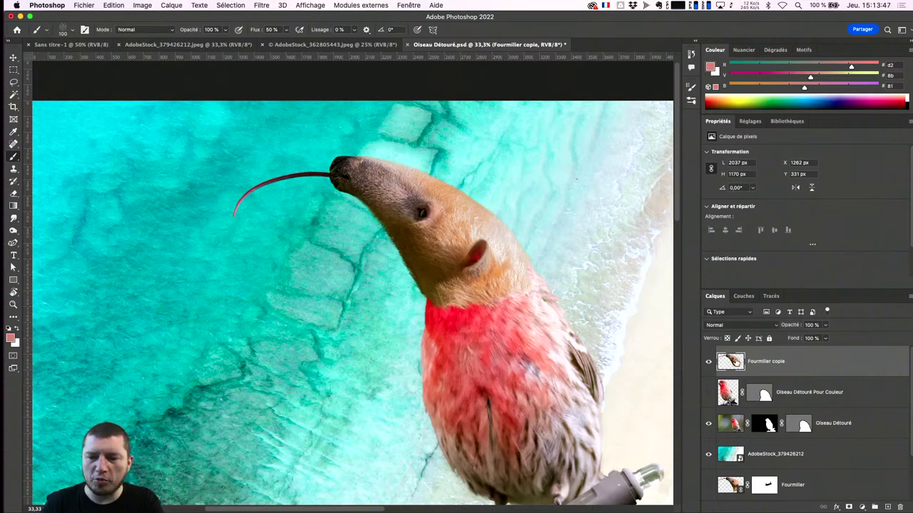
{"action": "left_click", "coordinate": [143, 6]}
{"action": "mouse_move", "coordinate": [153, 31]}
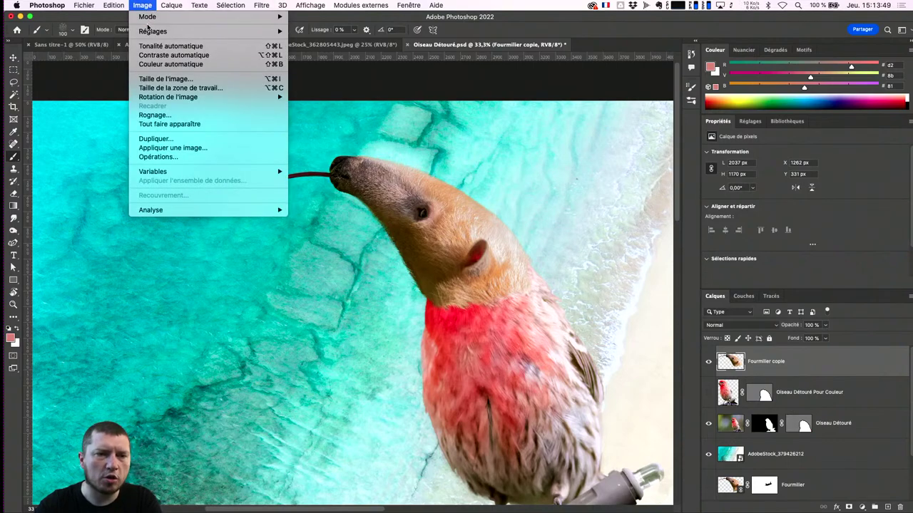
Step: Start Match Color on the head using Oiseau Détouré.psd's 'Oiseau Détouré Pour Couleur' layer as source
{"action": "left_click", "coordinate": [391, 225]}
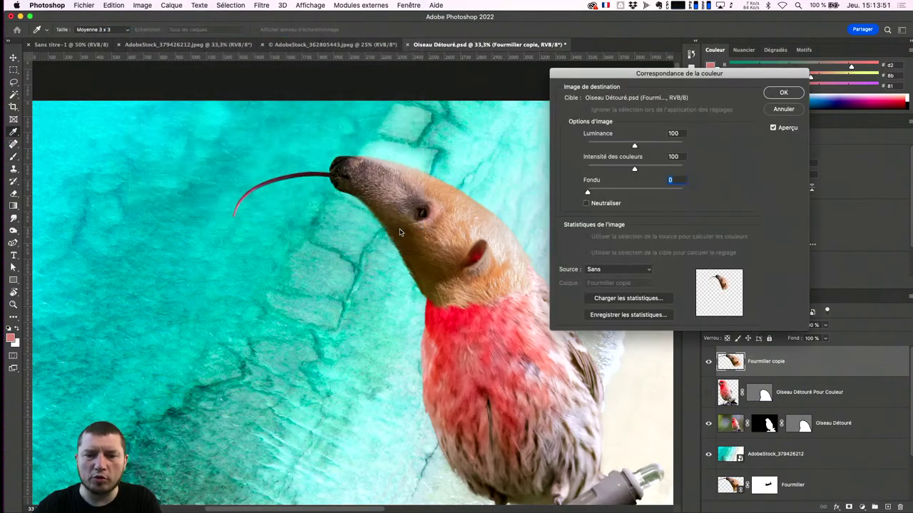
{"action": "left_click", "coordinate": [619, 268]}
{"action": "left_click", "coordinate": [627, 302]}
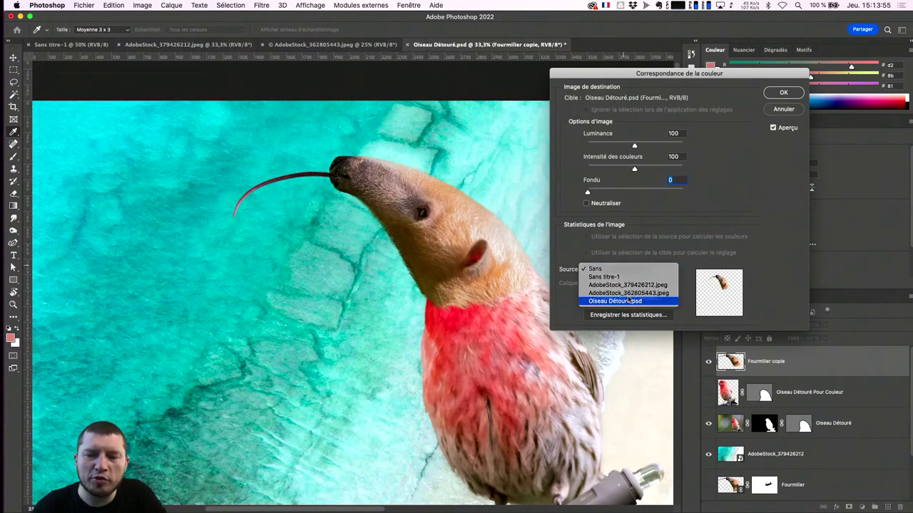
{"action": "left_click", "coordinate": [626, 283]}
{"action": "left_click", "coordinate": [626, 290]}
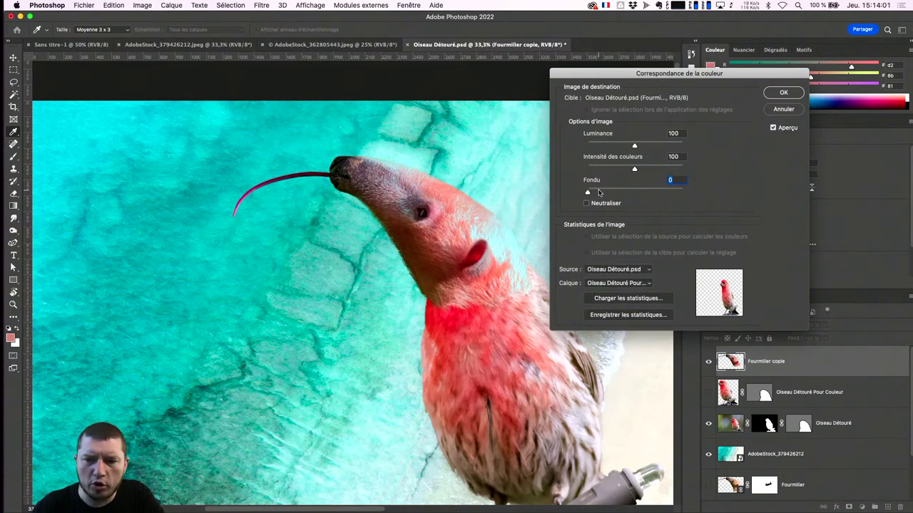
Step: Experiment with Luminance, Color Intensity, Fade and Neutralize, ending with Neutralize unchecked
{"action": "left_click_drag", "start_coordinate": [587, 192], "coordinate": [627, 194]}
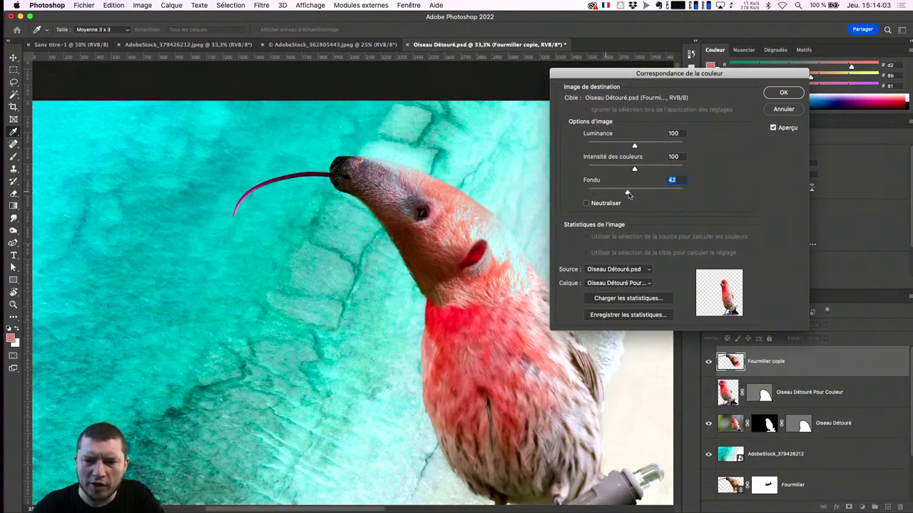
{"action": "mouse_move", "coordinate": [634, 146]}
{"action": "left_mouse_down"}
{"action": "mouse_move", "coordinate": [650, 145]}
{"action": "mouse_move", "coordinate": [638, 169]}
{"action": "mouse_move", "coordinate": [615, 171]}
{"action": "left_mouse_up"}
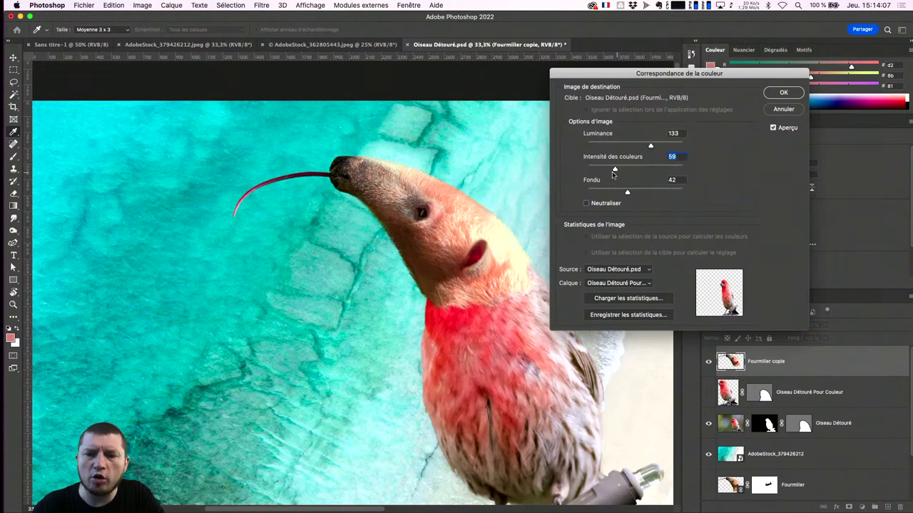
{"action": "left_click_drag", "start_coordinate": [615, 171], "coordinate": [613, 171]}
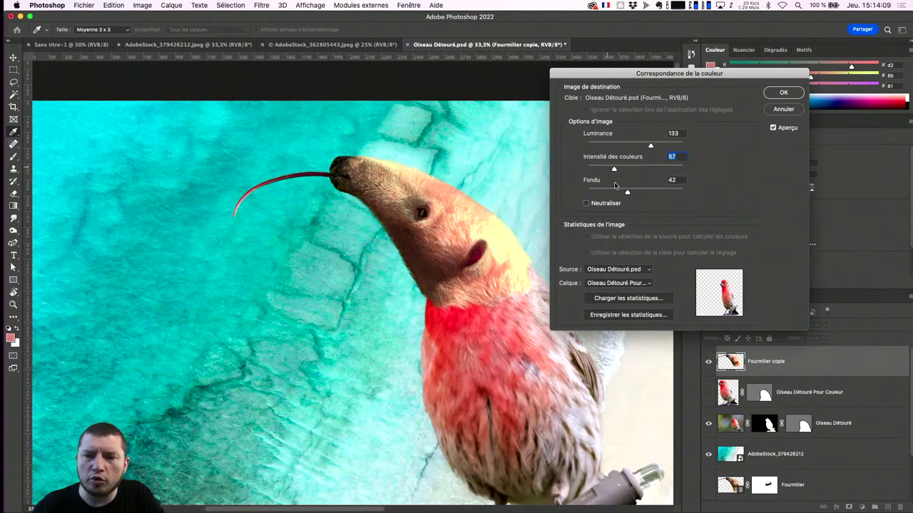
{"action": "left_click", "coordinate": [585, 204]}
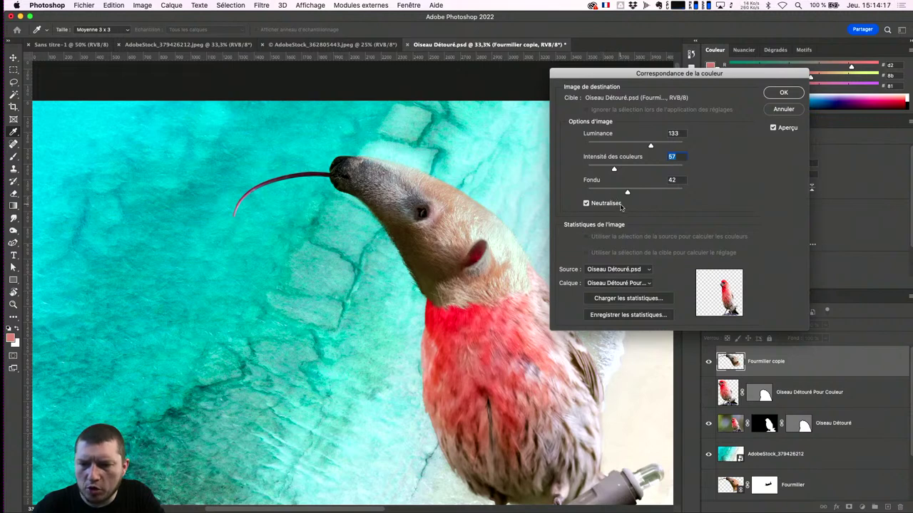
{"action": "left_click_drag", "start_coordinate": [627, 194], "coordinate": [605, 193]}
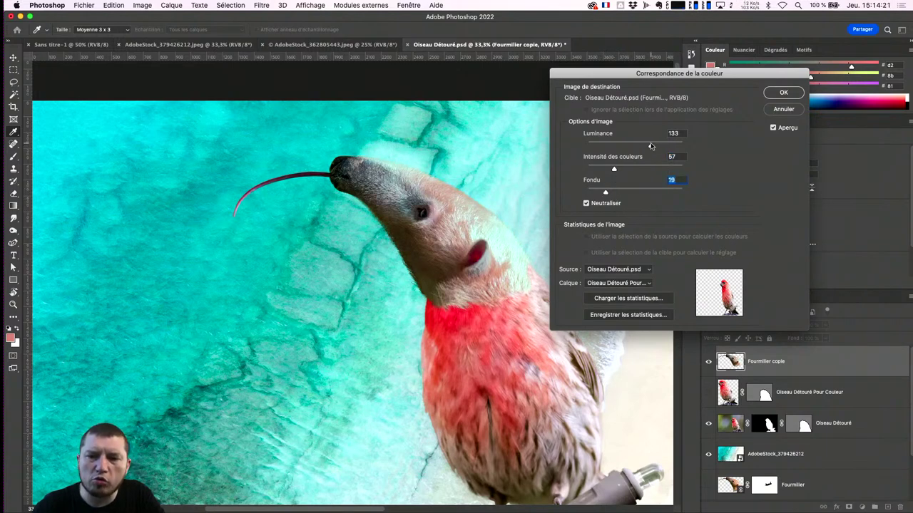
{"action": "left_click", "coordinate": [632, 146]}
{"action": "mouse_move", "coordinate": [642, 148]}
{"action": "left_mouse_down"}
{"action": "mouse_move", "coordinate": [599, 150]}
{"action": "mouse_move", "coordinate": [637, 147]}
{"action": "mouse_move", "coordinate": [620, 171]}
{"action": "left_mouse_up"}
{"action": "left_click", "coordinate": [594, 204]}
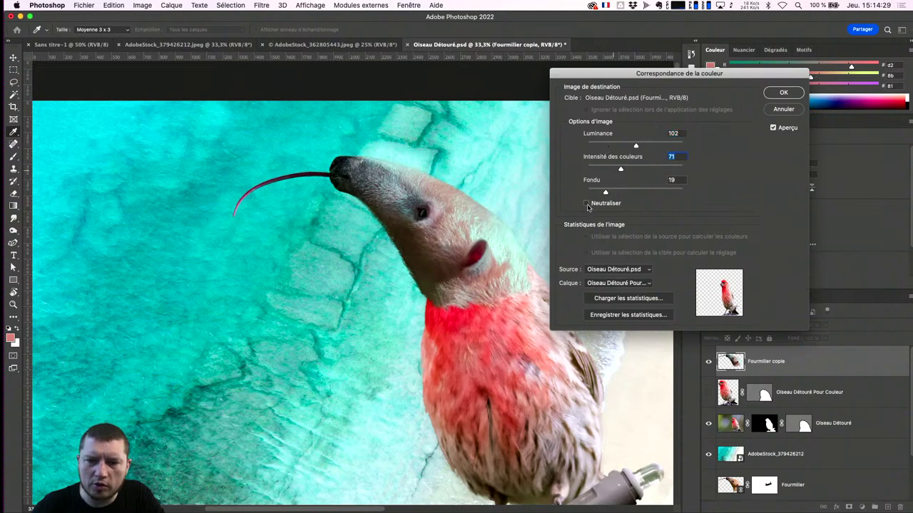
Step: Settle on Color Intensity 122 and Fade 27, and apply the colour match
{"action": "mouse_move", "coordinate": [606, 194]}
{"action": "left_mouse_down"}
{"action": "mouse_move", "coordinate": [628, 169]}
{"action": "mouse_move", "coordinate": [689, 169]}
{"action": "left_mouse_up"}
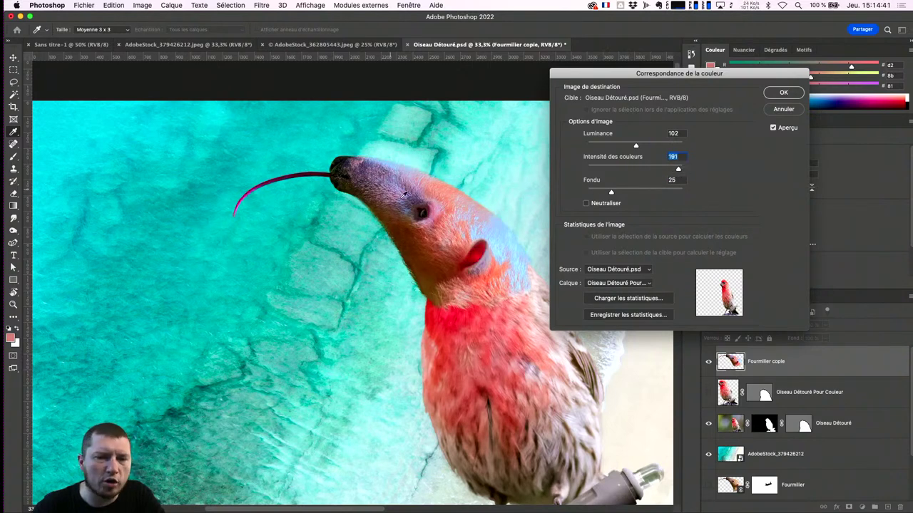
{"action": "left_click_drag", "start_coordinate": [671, 168], "coordinate": [654, 170]}
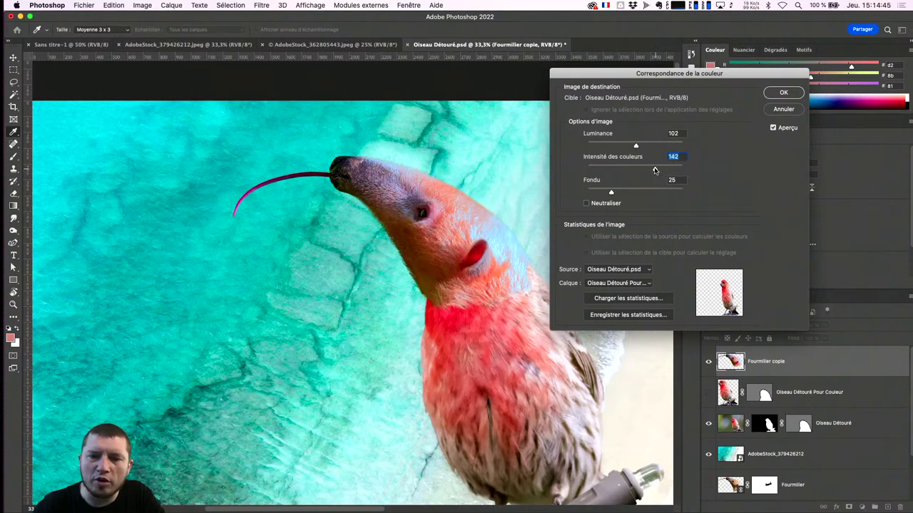
{"action": "left_click_drag", "start_coordinate": [614, 191], "coordinate": [703, 192]}
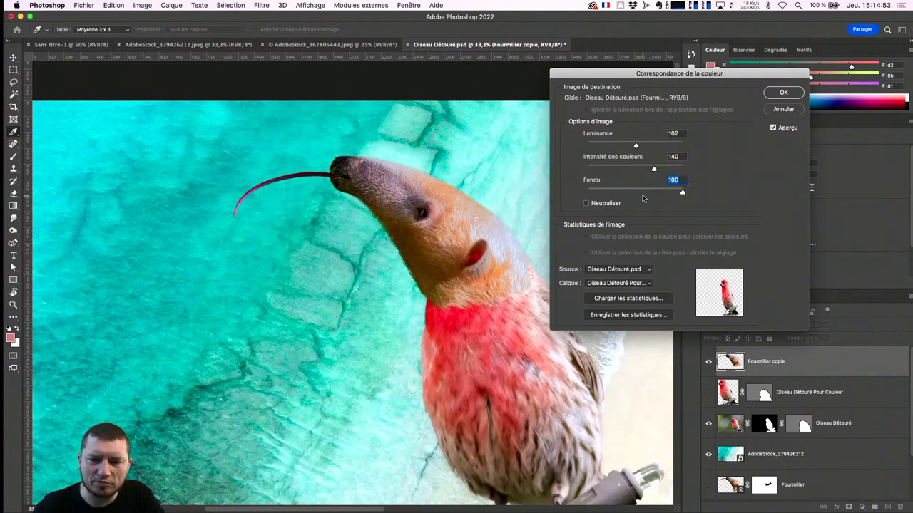
{"action": "left_click", "coordinate": [638, 192]}
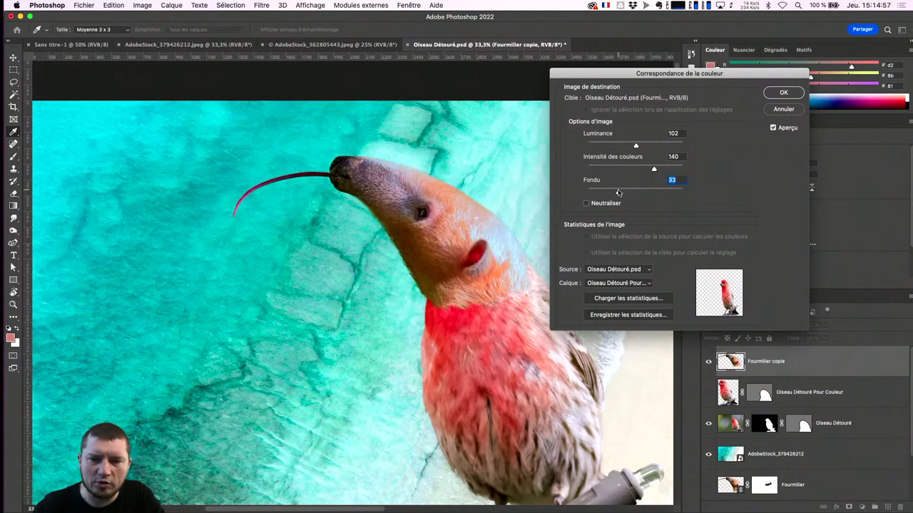
{"action": "left_click_drag", "start_coordinate": [619, 187], "coordinate": [614, 191]}
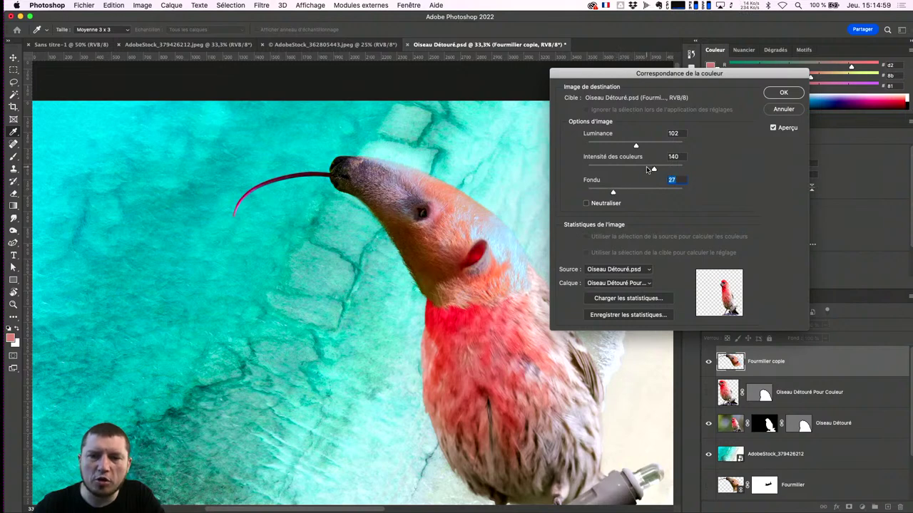
{"action": "left_click_drag", "start_coordinate": [654, 169], "coordinate": [645, 169]}
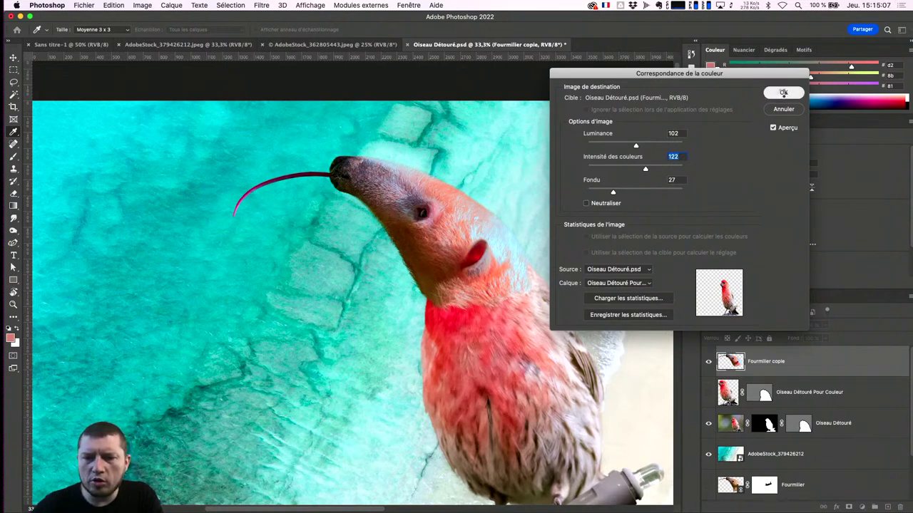
{"action": "left_click", "coordinate": [782, 93]}
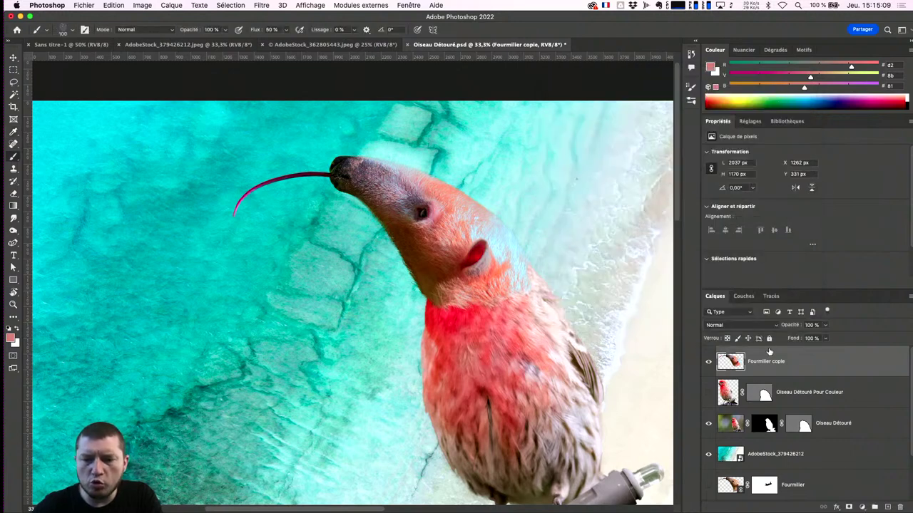
Step: Hide the pink Fourmilier copie head, check the Fourmilier mask, and select the Fourmilier layer
{"action": "scroll", "coordinate": [797, 403], "scroll_direction": "down", "scroll_amount": 1}
{"action": "scroll", "coordinate": [795, 403], "scroll_direction": "down", "scroll_amount": 1}
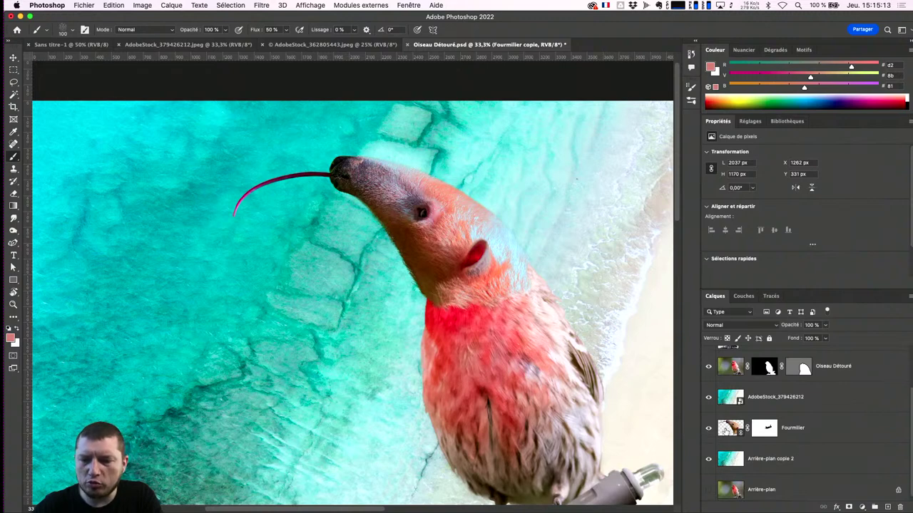
{"action": "left_click_drag", "start_coordinate": [725, 429], "coordinate": [734, 385]}
{"action": "left_click", "coordinate": [708, 361]}
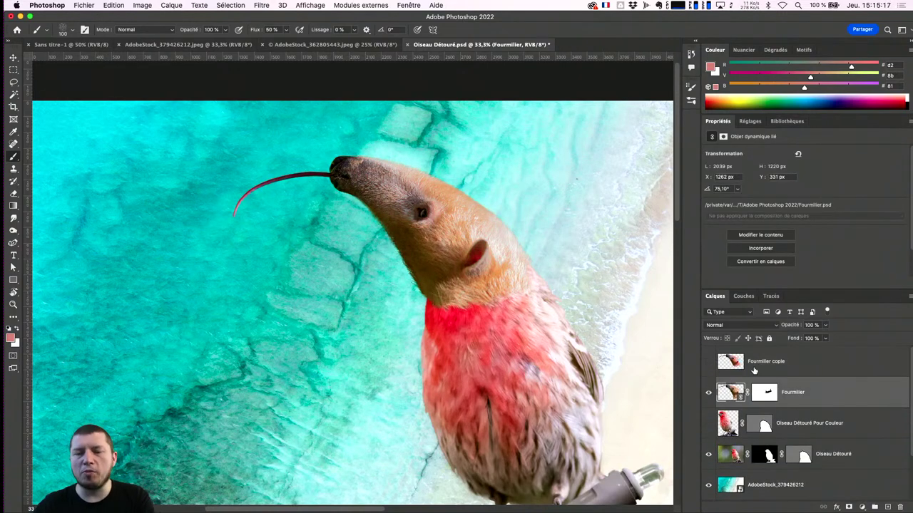
{"action": "left_click", "coordinate": [764, 394]}
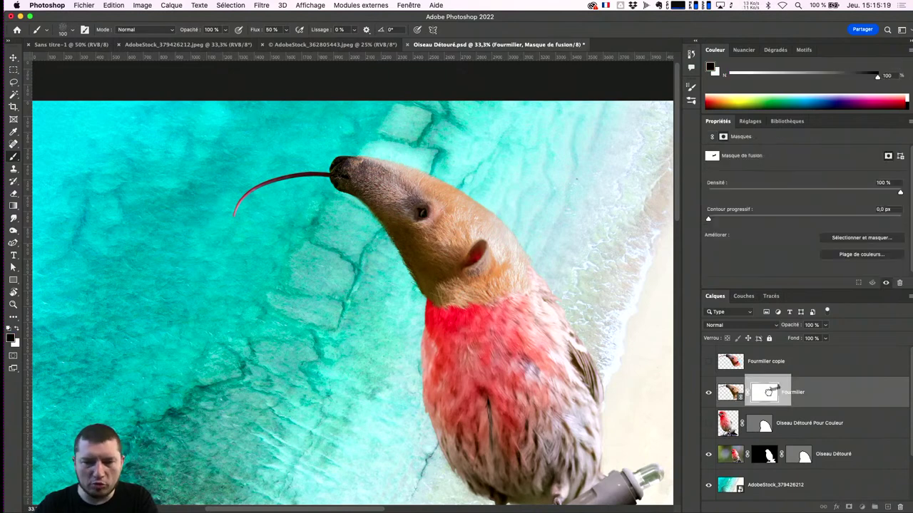
{"action": "left_click", "coordinate": [764, 393], "text": "shift"}
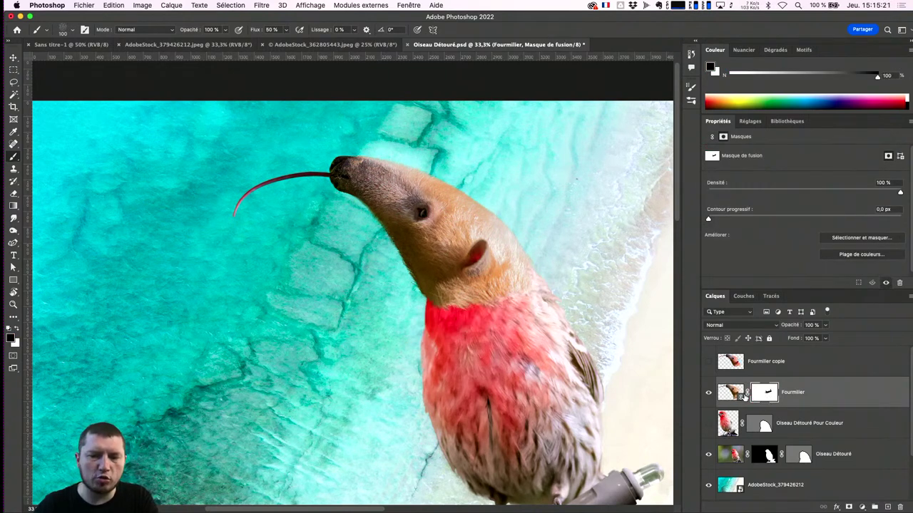
{"action": "left_click", "coordinate": [730, 394]}
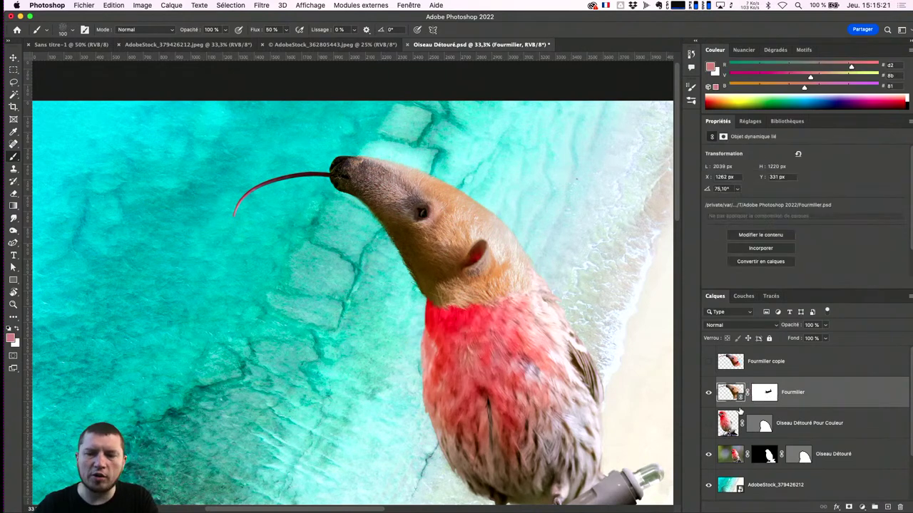
{"action": "left_click", "coordinate": [861, 507]}
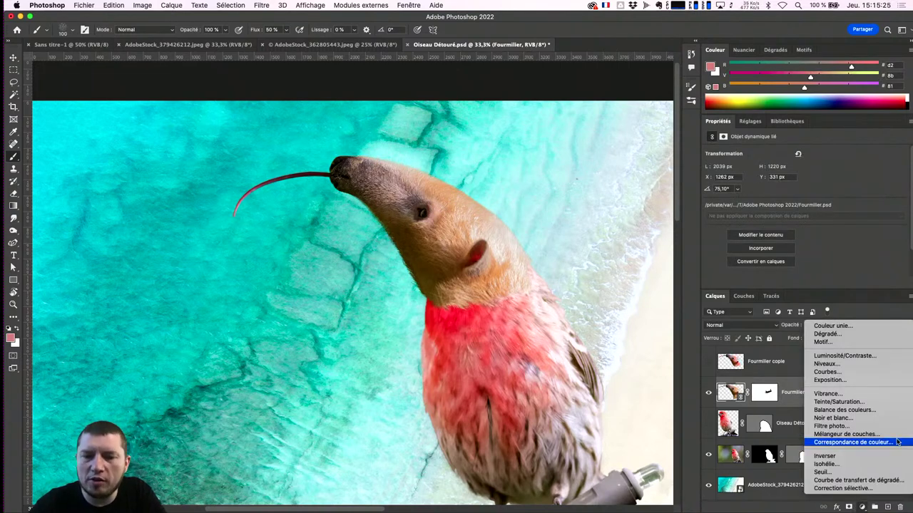
Step: Add a Teinte/Saturation layer at hue -82, clipped to the Fourmilier layer
{"action": "left_click", "coordinate": [844, 402]}
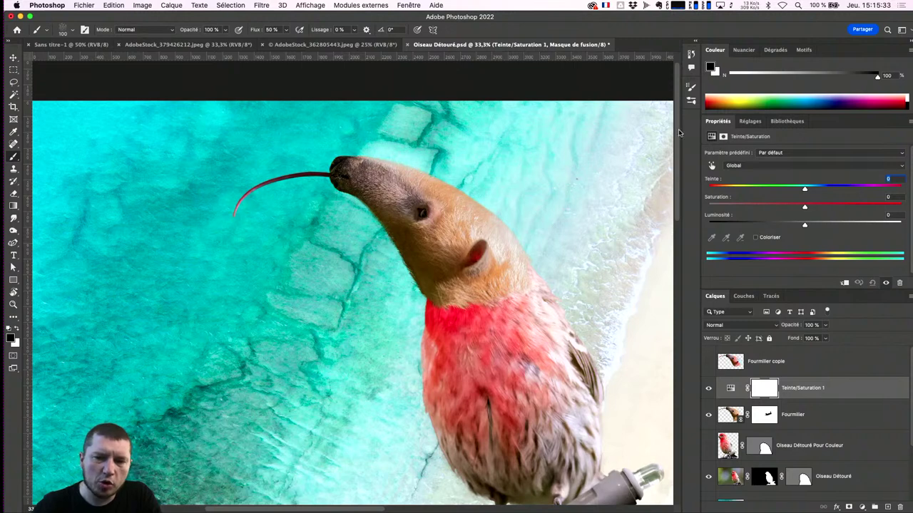
{"action": "left_click", "coordinate": [711, 165]}
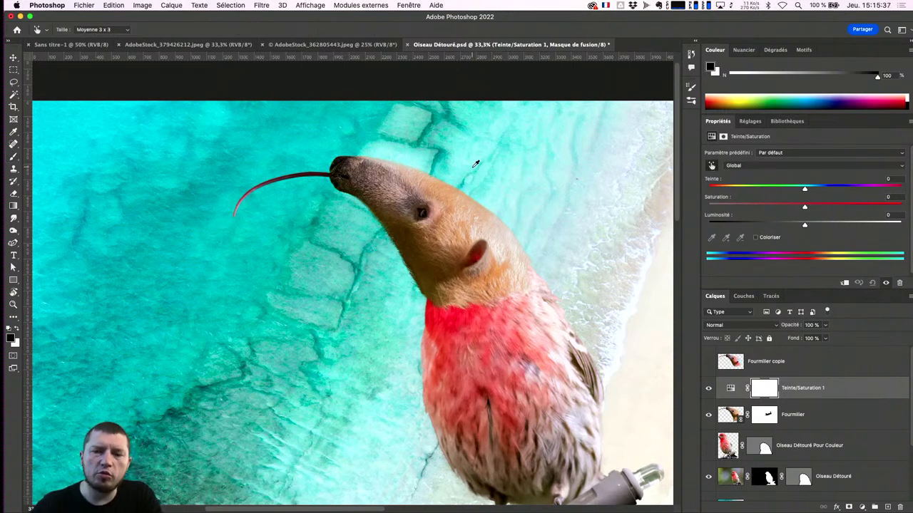
{"action": "key", "text": "b"}
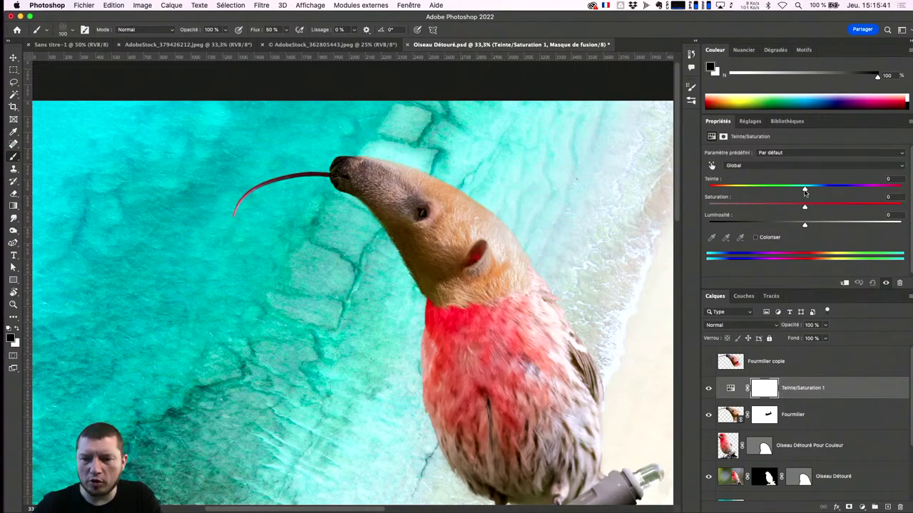
{"action": "left_click_drag", "start_coordinate": [804, 190], "coordinate": [747, 190]}
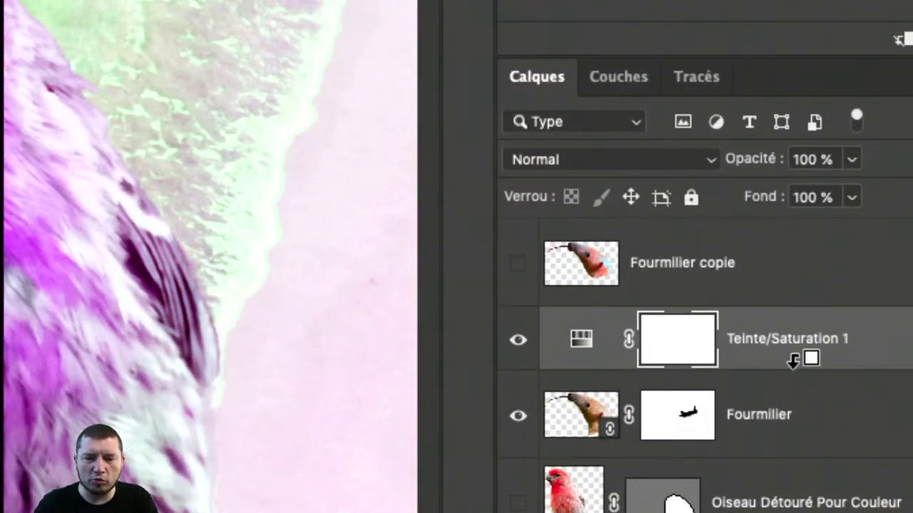
{"action": "left_click", "coordinate": [793, 360], "text": "alt"}
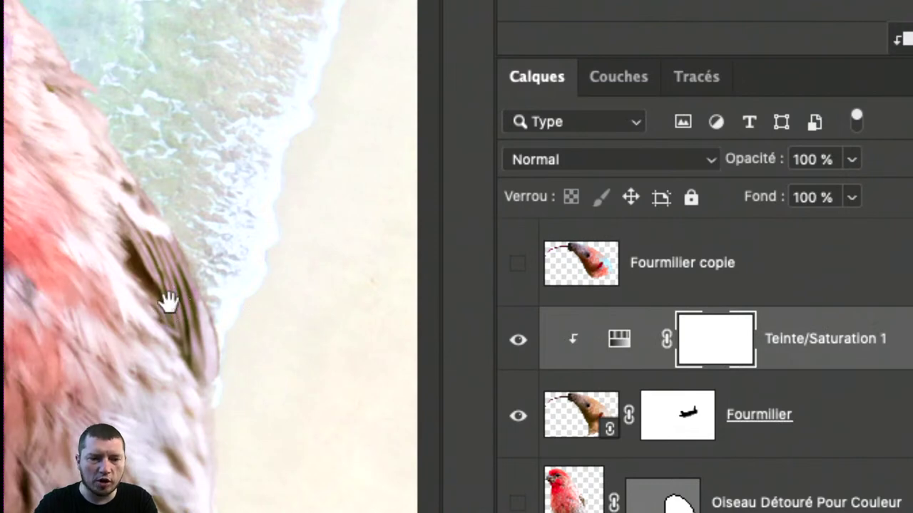
{"action": "left_click_drag", "start_coordinate": [166, 302], "coordinate": [311, 428]}
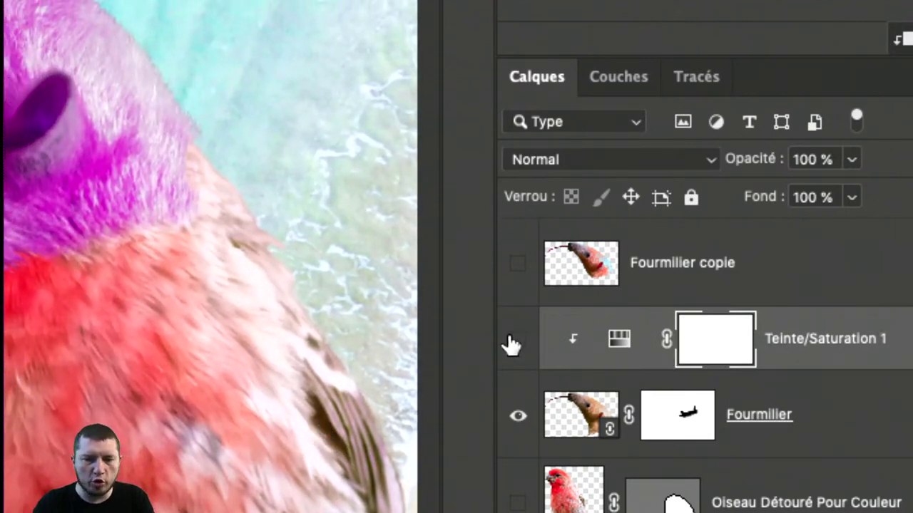
{"action": "left_click", "coordinate": [518, 340]}
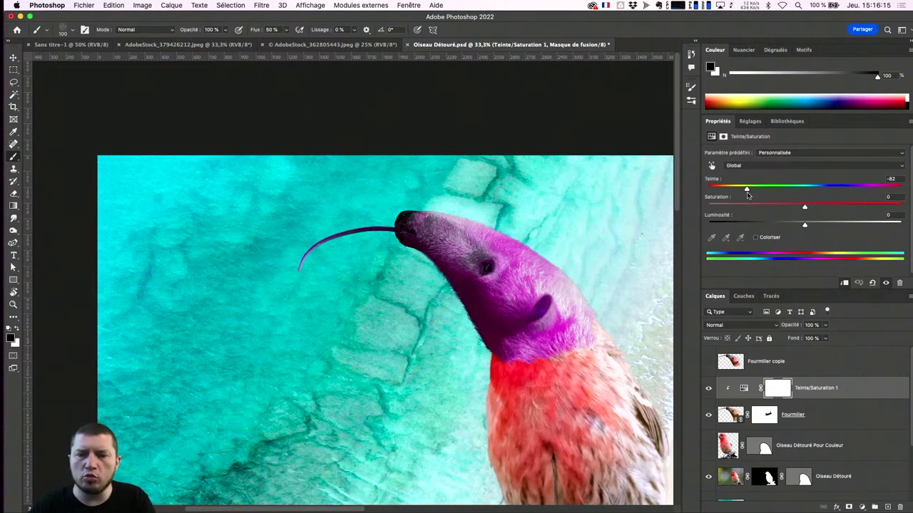
Step: Set master hue to -4, then adjust Reds to hue -30 and saturation -20 on the head
{"action": "left_click_drag", "start_coordinate": [749, 190], "coordinate": [800, 190]}
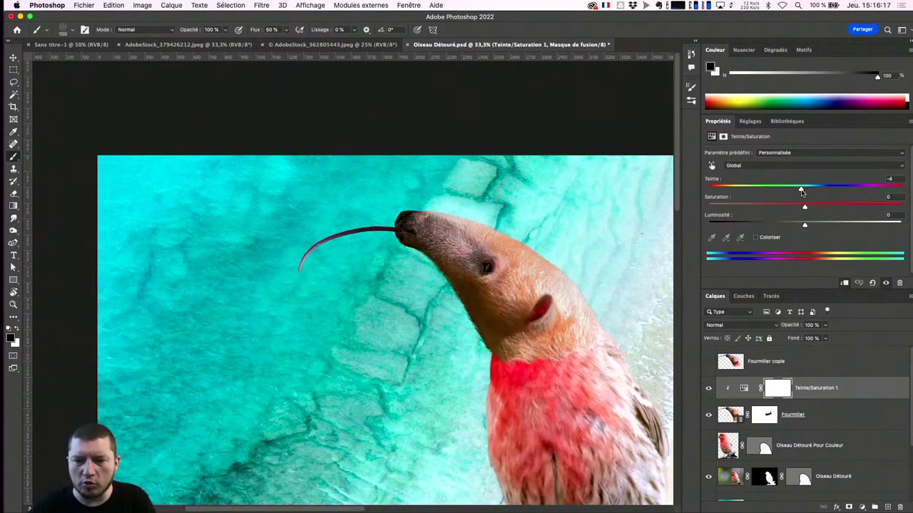
{"action": "left_click", "coordinate": [711, 165]}
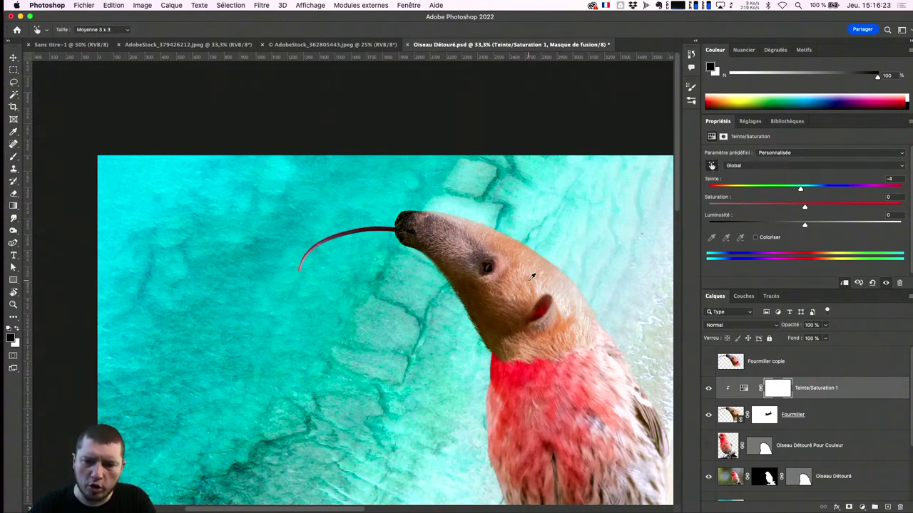
{"action": "mouse_move", "coordinate": [533, 278]}
{"action": "left_mouse_down"}
{"action": "mouse_move", "coordinate": [506, 281]}
{"action": "mouse_move", "coordinate": [556, 287]}
{"action": "mouse_move", "coordinate": [538, 284]}
{"action": "left_mouse_up"}
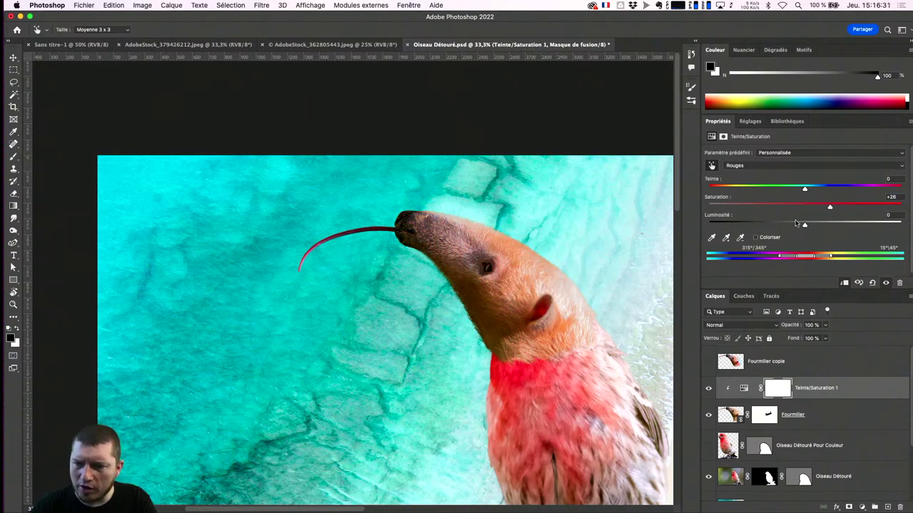
{"action": "left_click_drag", "start_coordinate": [829, 207], "coordinate": [805, 207]}
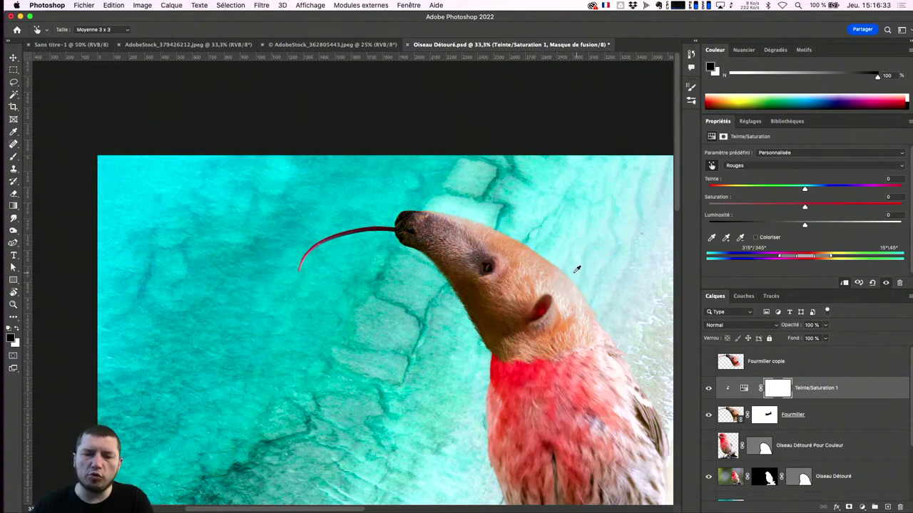
{"action": "mouse_move", "coordinate": [530, 282]}
{"action": "left_mouse_down"}
{"action": "mouse_move", "coordinate": [545, 279]}
{"action": "mouse_move", "coordinate": [492, 283]}
{"action": "mouse_move", "coordinate": [524, 286]}
{"action": "left_mouse_up"}
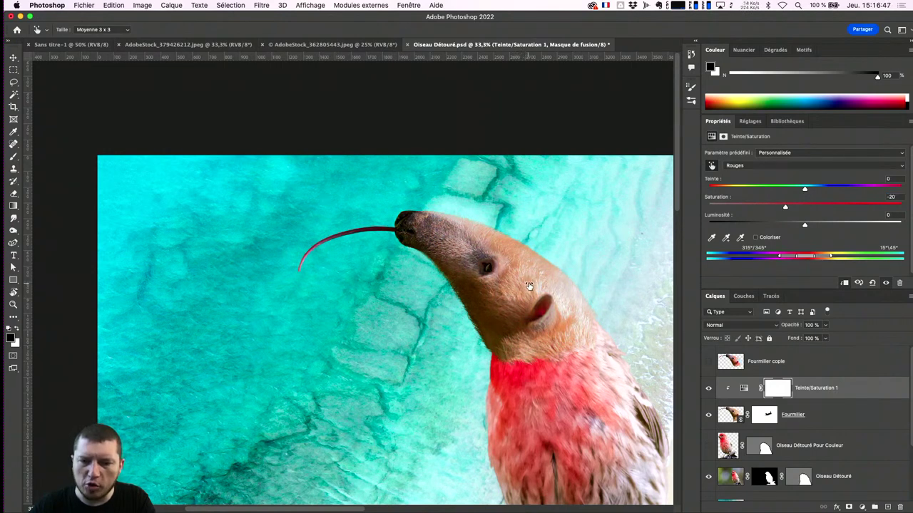
{"action": "mouse_move", "coordinate": [530, 282]}
{"action": "left_mouse_down"}
{"action": "mouse_move", "coordinate": [495, 286]}
{"action": "mouse_move", "coordinate": [570, 287]}
{"action": "mouse_move", "coordinate": [513, 291]}
{"action": "left_mouse_up"}
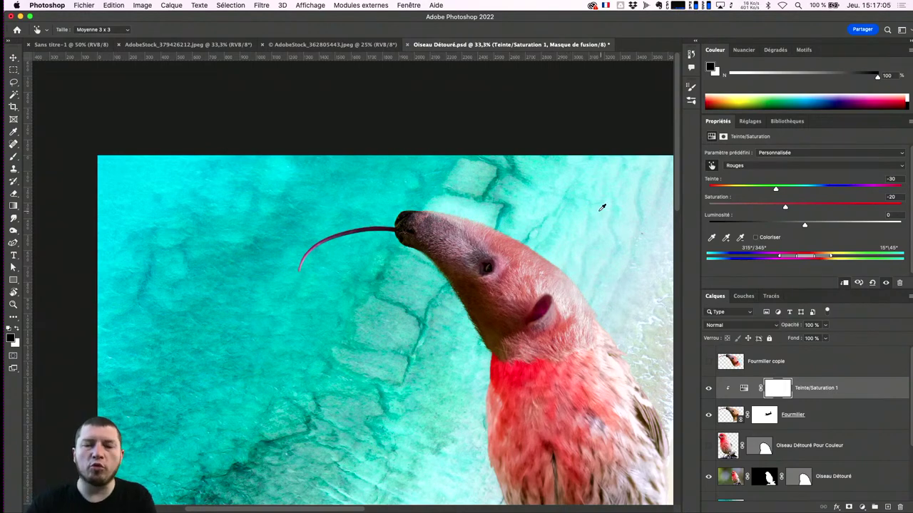
{"action": "left_click_drag", "start_coordinate": [584, 262], "coordinate": [378, 165]}
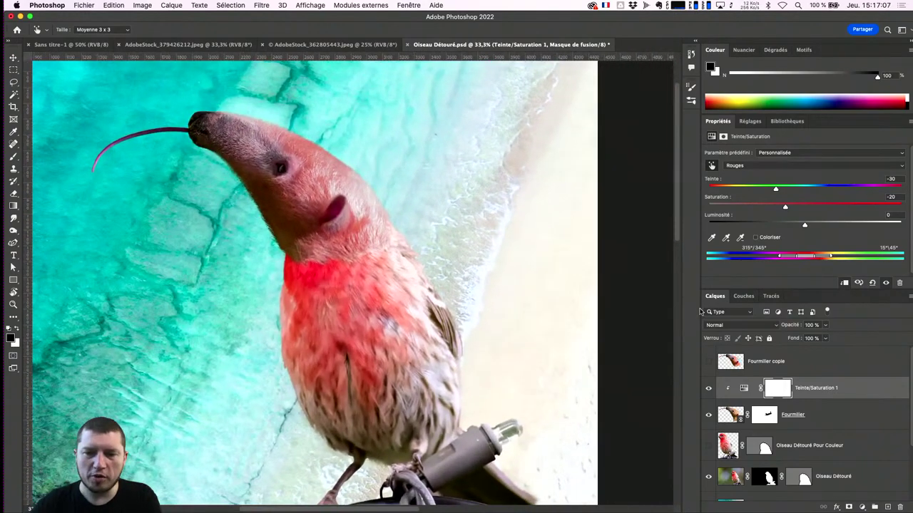
Step: Inspect the red, green and blue channels individually, then return to the RVB composite
{"action": "left_click_drag", "start_coordinate": [744, 296], "coordinate": [675, 311]}
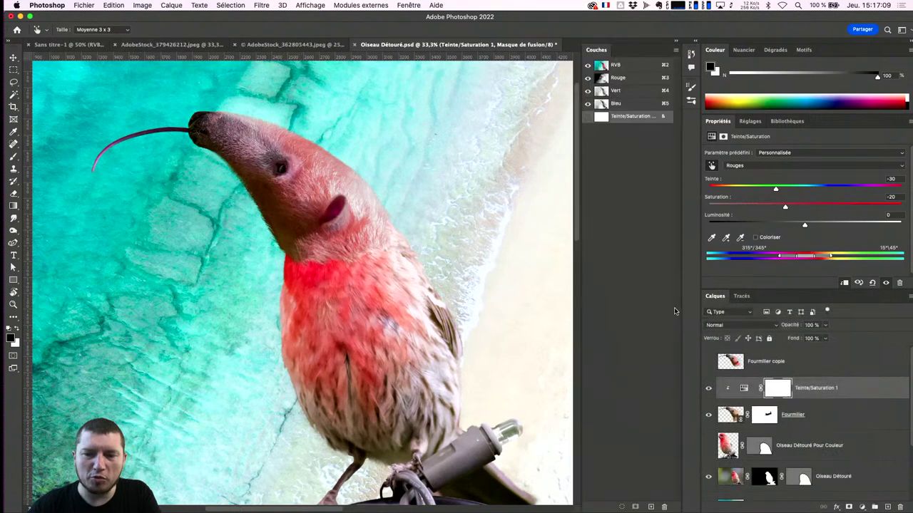
{"action": "left_click", "coordinate": [618, 80]}
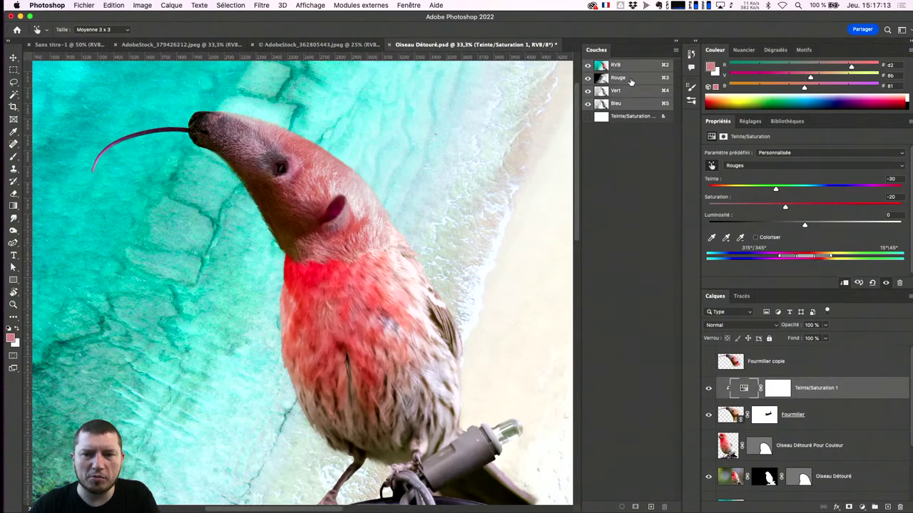
{"action": "left_click", "coordinate": [633, 79]}
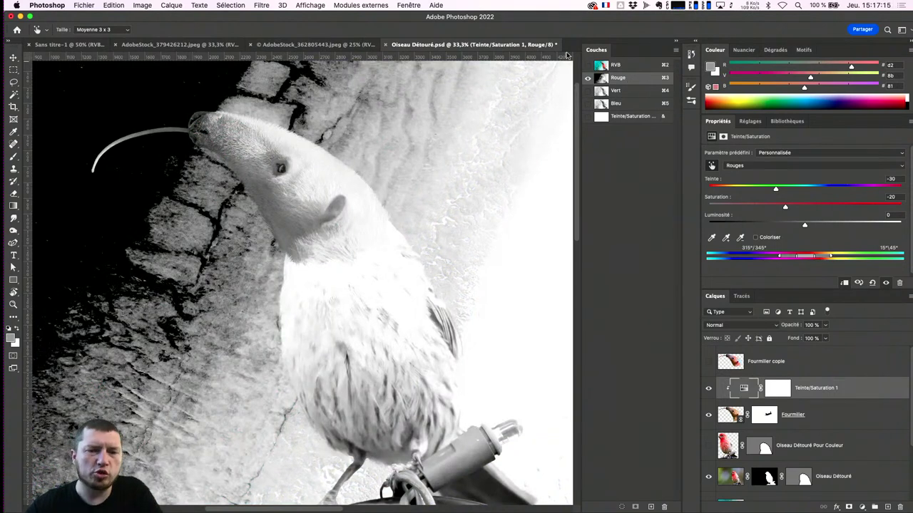
{"action": "left_click", "coordinate": [618, 93]}
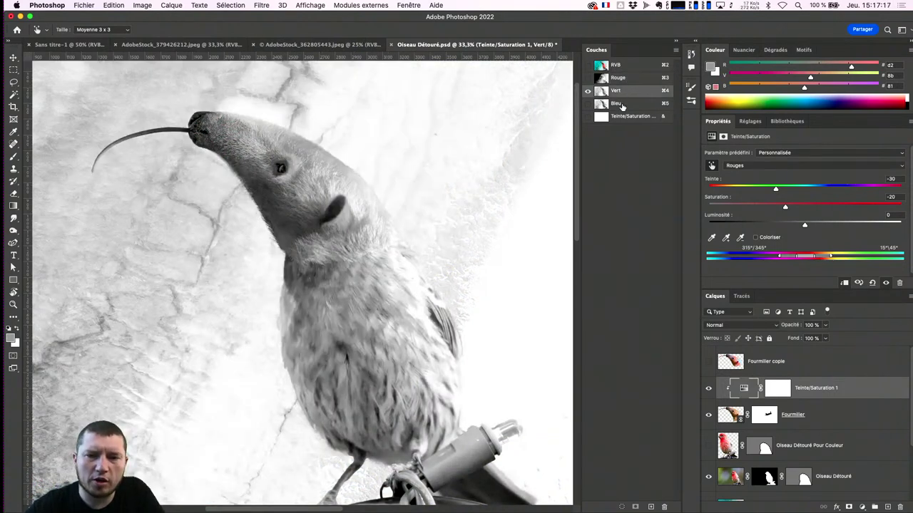
{"action": "left_click", "coordinate": [623, 111]}
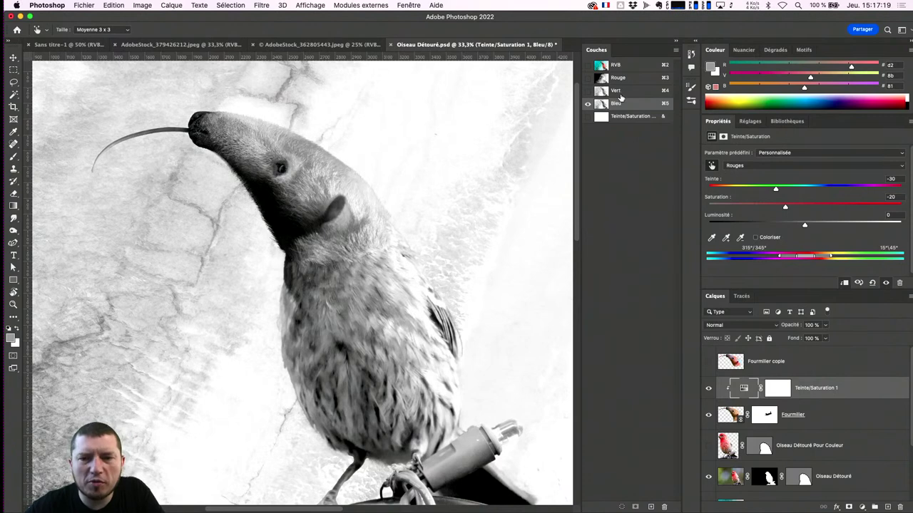
{"action": "left_click", "coordinate": [620, 93]}
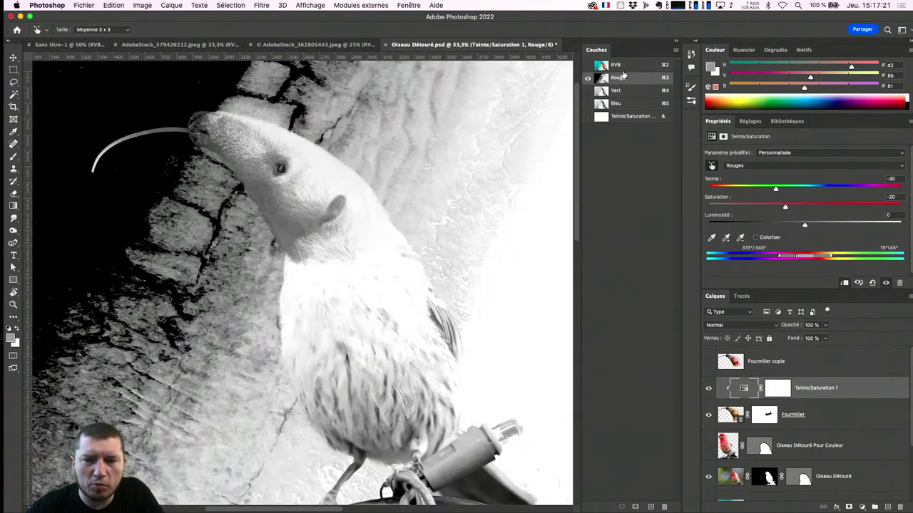
{"action": "left_click", "coordinate": [621, 66]}
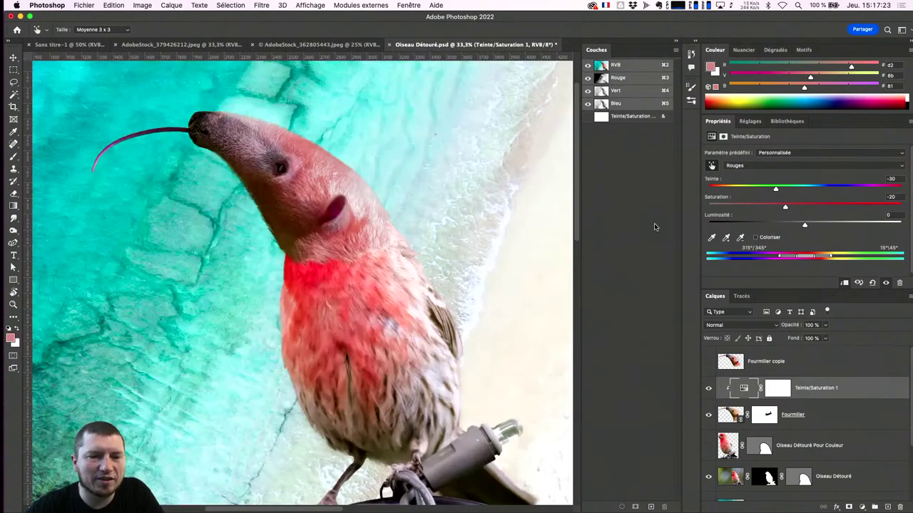
Step: Select the Fourmilier copie layer
{"action": "left_click", "coordinate": [793, 365]}
{"action": "left_click", "coordinate": [231, 5]}
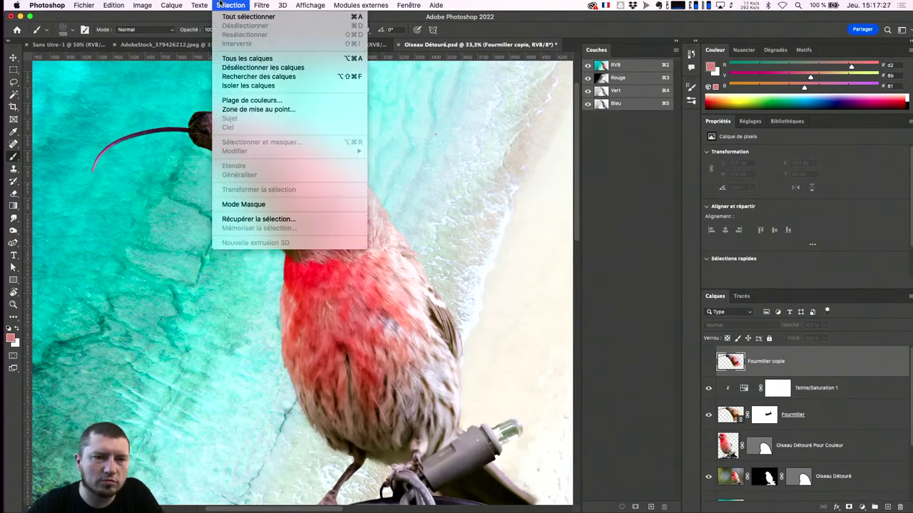
{"action": "left_click", "coordinate": [180, 5]}
Step: Save, then convert to Lab colour, discarding the adjustment layer and rasterising smart objects
{"action": "key", "text": "super+s"}
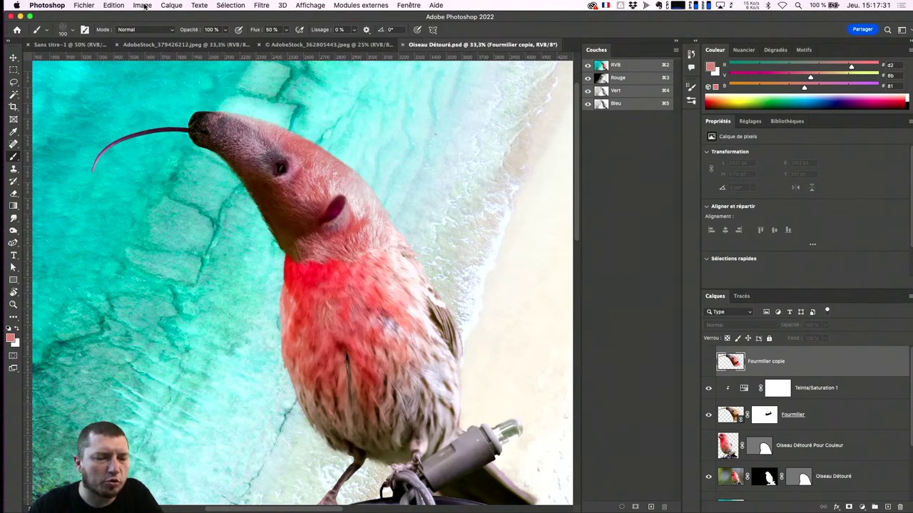
{"action": "left_click", "coordinate": [154, 5]}
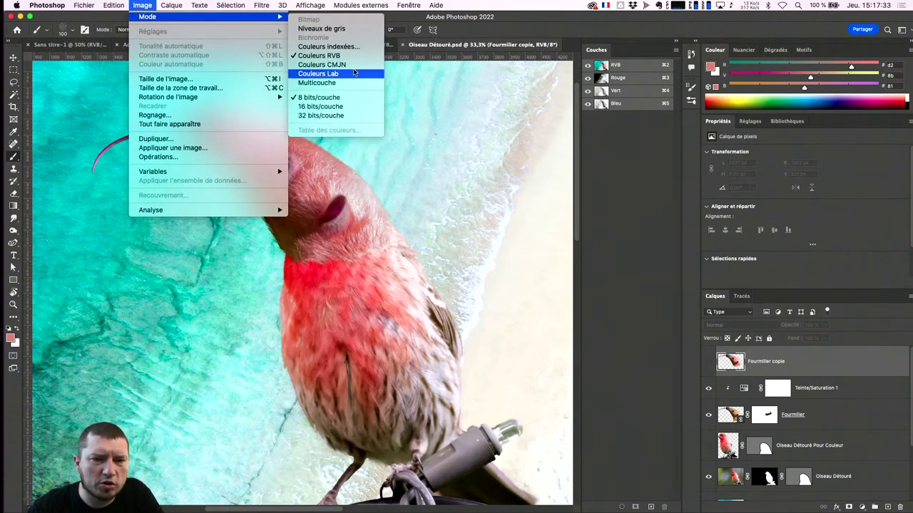
{"action": "mouse_move", "coordinate": [149, 17]}
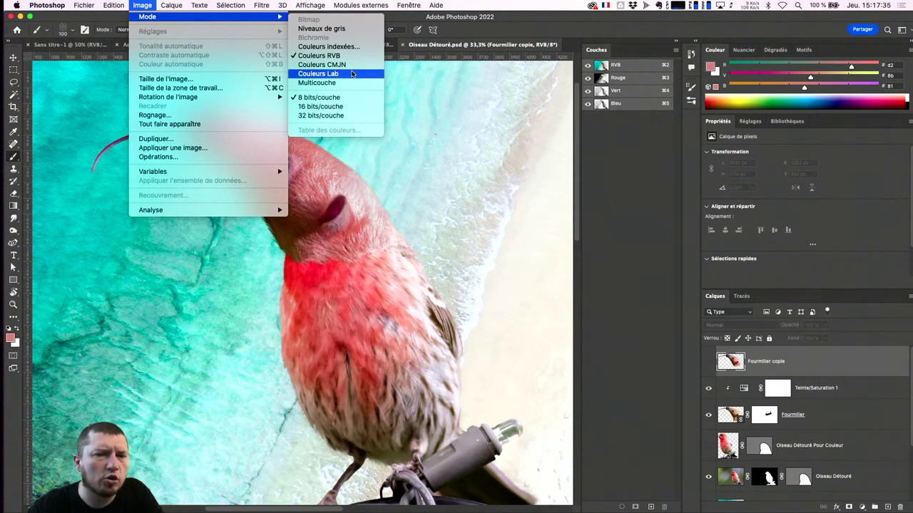
{"action": "left_click", "coordinate": [356, 74]}
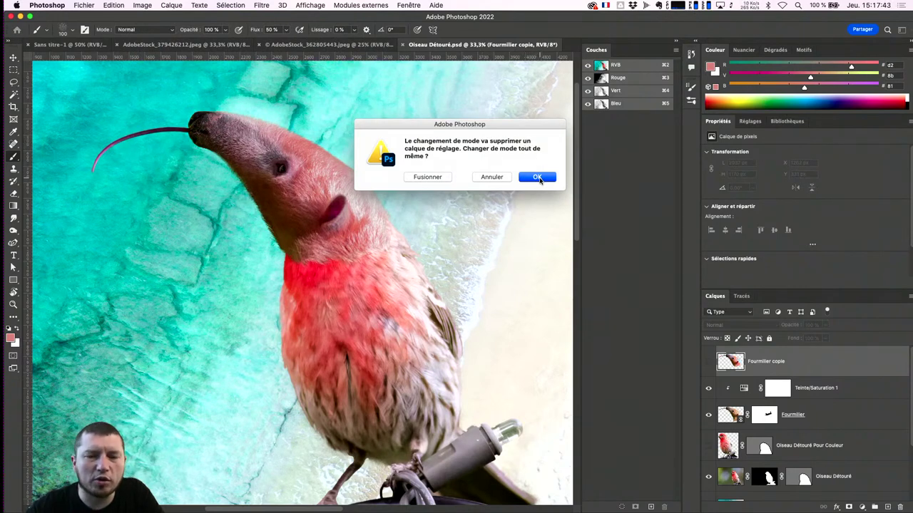
{"action": "left_click", "coordinate": [538, 177]}
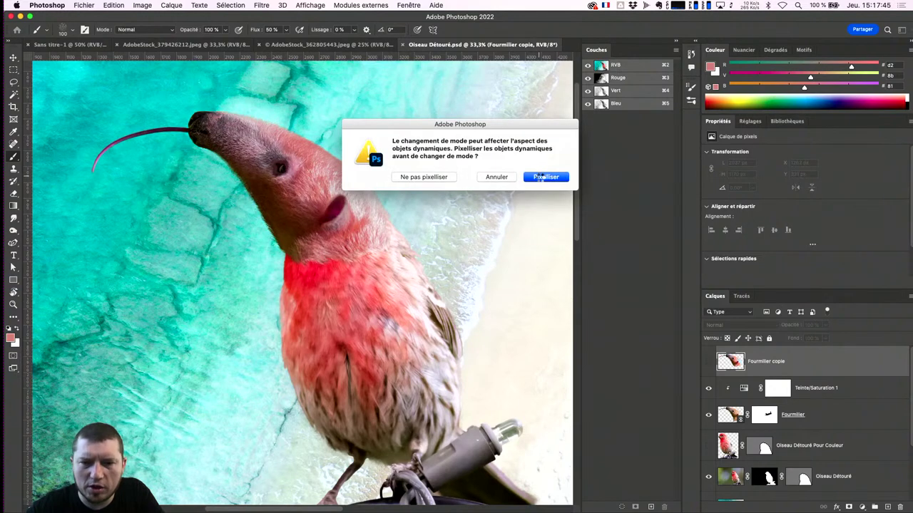
{"action": "left_click", "coordinate": [540, 178]}
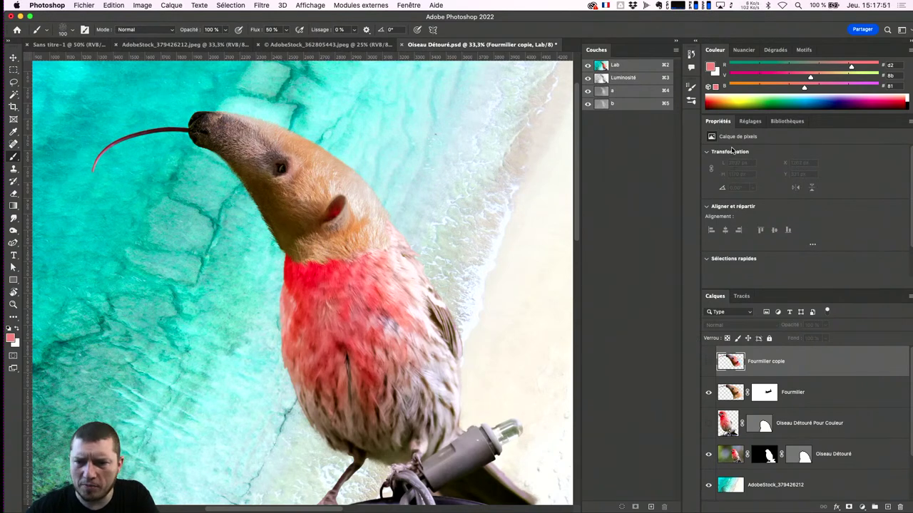
Step: Add a Teinte/Saturation adjustment layer above Fourmilier and clip it to that layer
{"action": "left_click", "coordinate": [861, 507]}
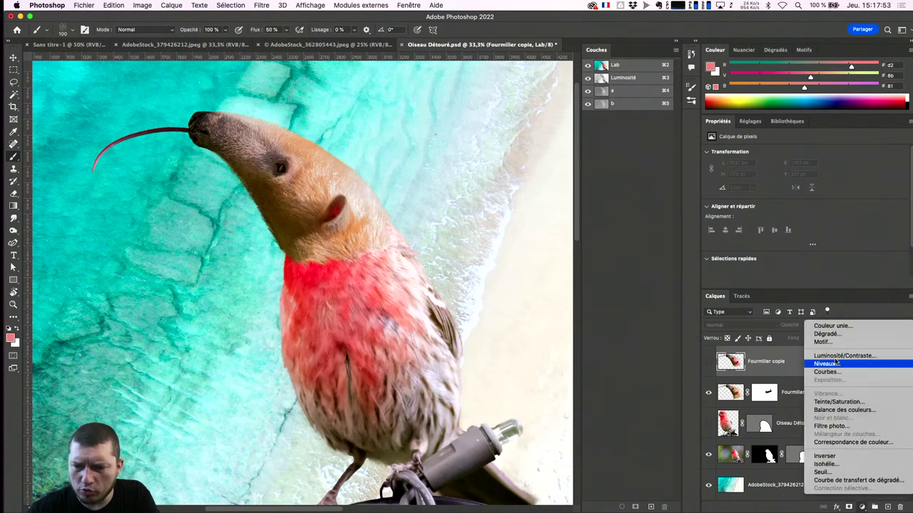
{"action": "left_click", "coordinate": [846, 402]}
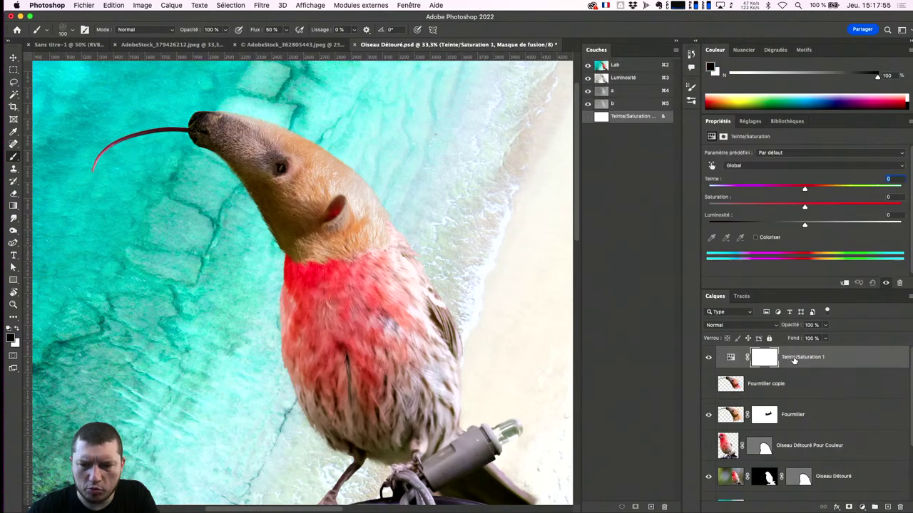
{"action": "left_click_drag", "start_coordinate": [789, 363], "coordinate": [780, 401]}
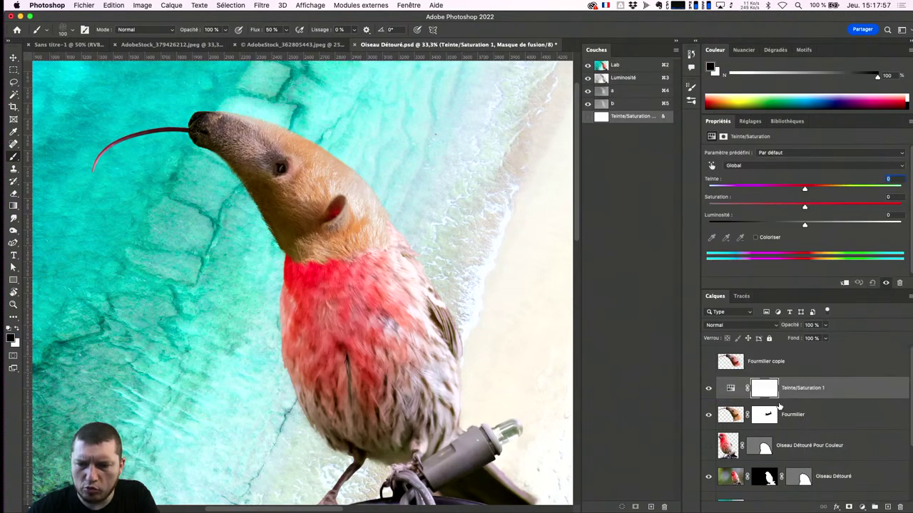
{"action": "left_click", "coordinate": [780, 401], "text": "alt"}
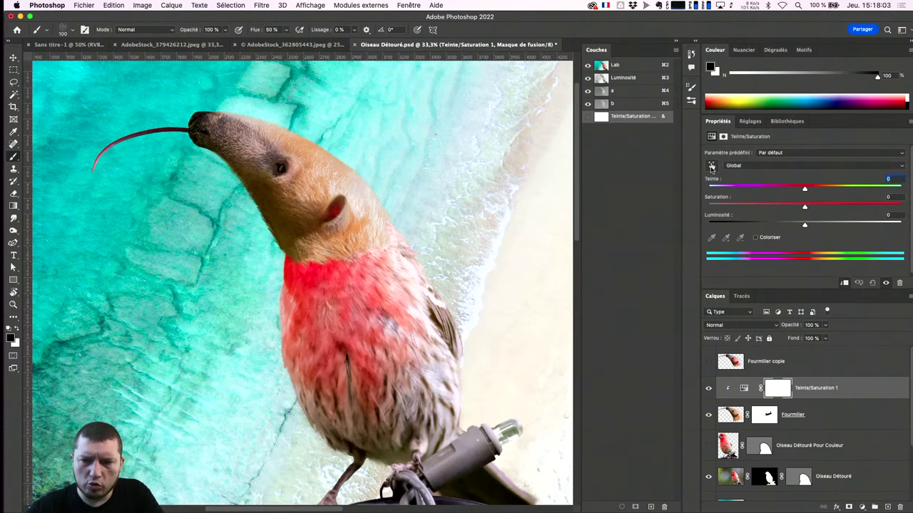
Step: Shift the head's reds to hue -30, saturation +8, with the red range set to 55°
{"action": "key", "text": "i"}
{"action": "mouse_move", "coordinate": [306, 194]}
{"action": "left_mouse_down"}
{"action": "mouse_move", "coordinate": [302, 204]}
{"action": "mouse_move", "coordinate": [310, 201]}
{"action": "mouse_move", "coordinate": [296, 204]}
{"action": "left_mouse_up"}
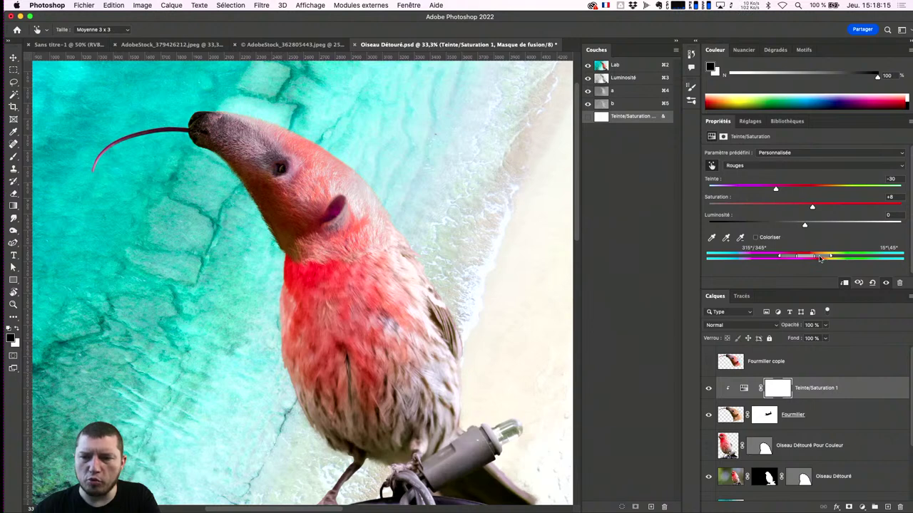
{"action": "left_click_drag", "start_coordinate": [826, 258], "coordinate": [802, 259]}
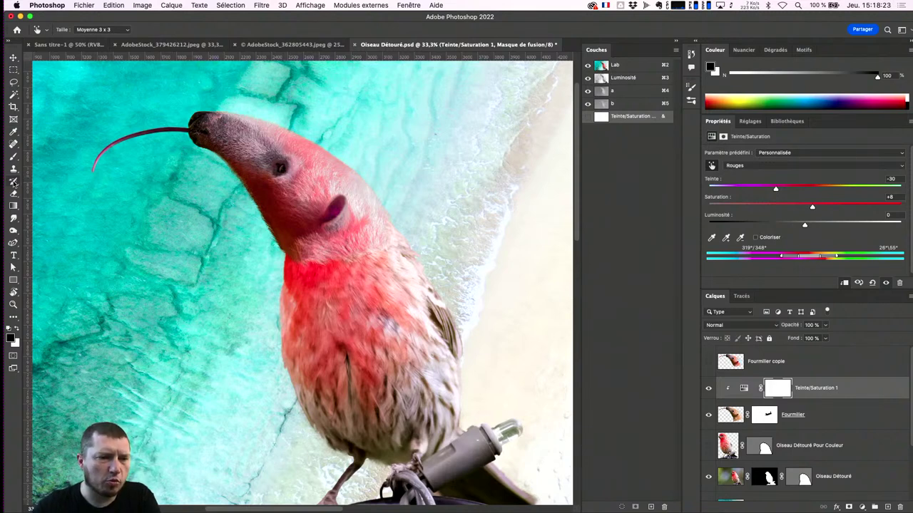
{"action": "left_click", "coordinate": [13, 158]}
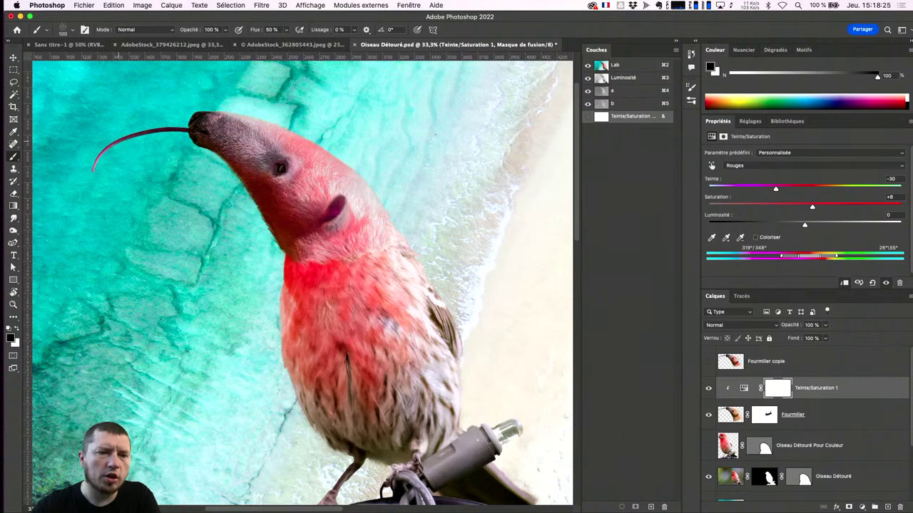
Step: Paint black on the Teinte/Saturation 1 mask over the beak and head top with a 328 px soft round brush
{"action": "left_click_drag", "start_coordinate": [108, 165], "coordinate": [142, 164]}
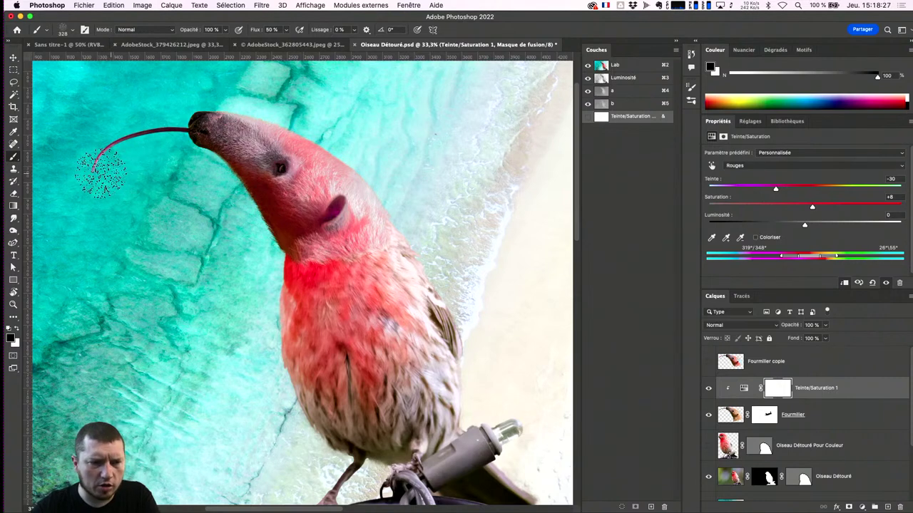
{"action": "left_click", "coordinate": [64, 32]}
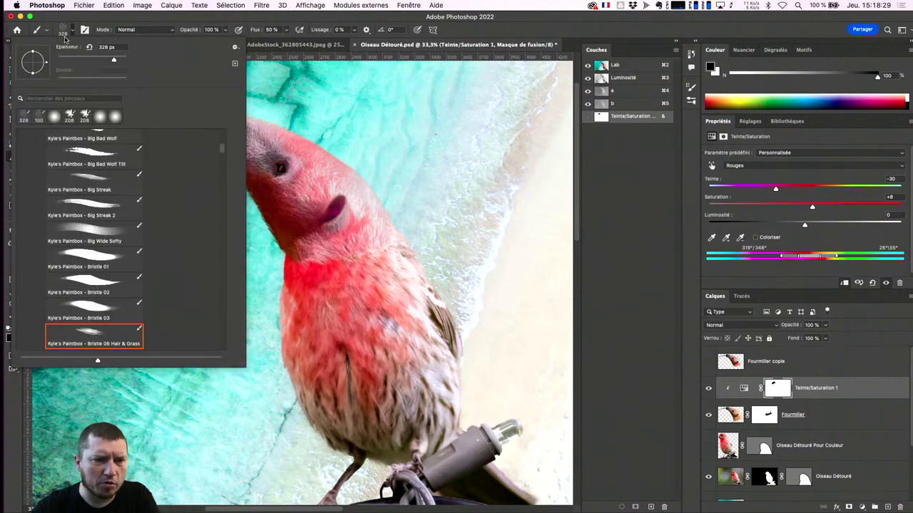
{"action": "left_click", "coordinate": [24, 116]}
{"action": "left_click", "coordinate": [260, 207]}
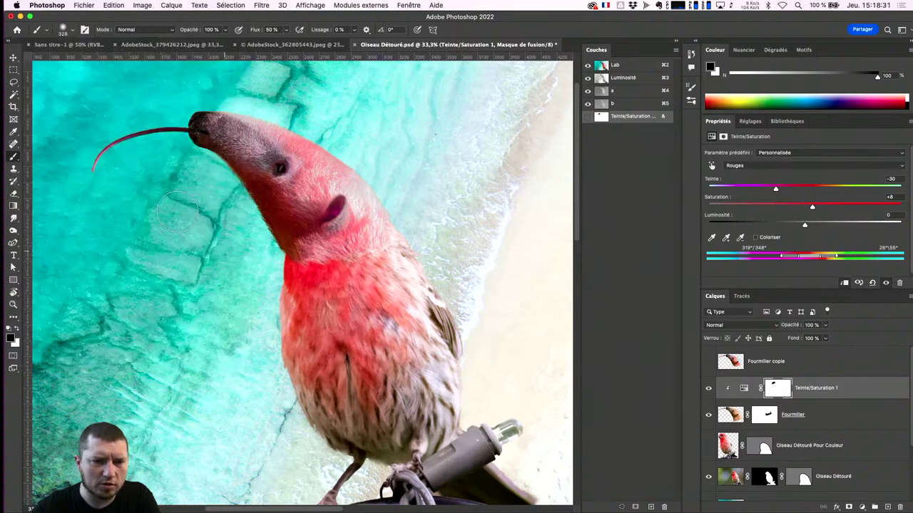
{"action": "left_click_drag", "start_coordinate": [136, 145], "coordinate": [153, 136]}
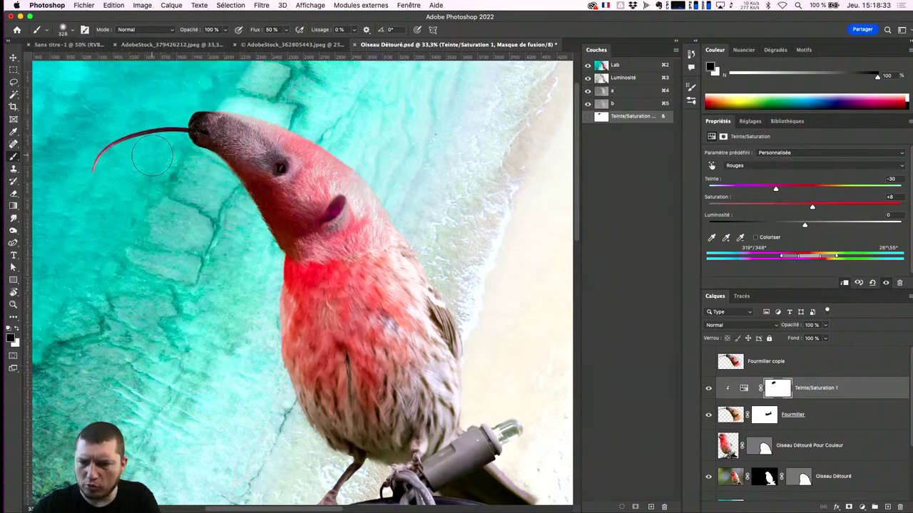
{"action": "left_click", "coordinate": [777, 389]}
{"action": "left_click", "coordinate": [709, 389]}
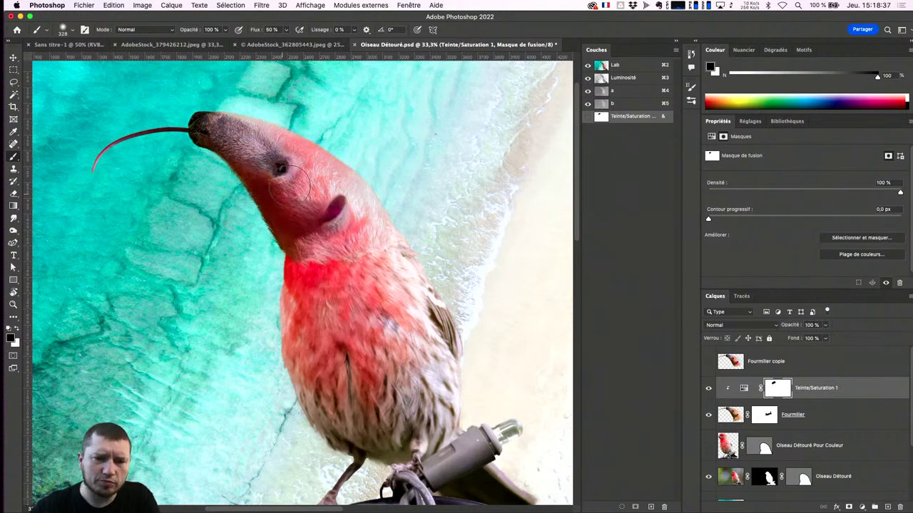
{"action": "mouse_move", "coordinate": [261, 150]}
{"action": "left_mouse_down"}
{"action": "mouse_move", "coordinate": [292, 164]}
{"action": "mouse_move", "coordinate": [251, 140]}
{"action": "left_mouse_up"}
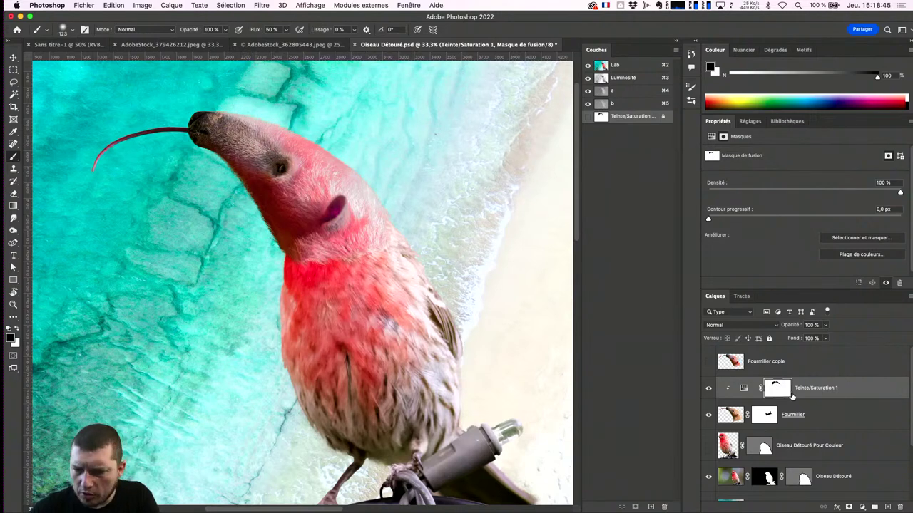
{"action": "left_click", "coordinate": [745, 387]}
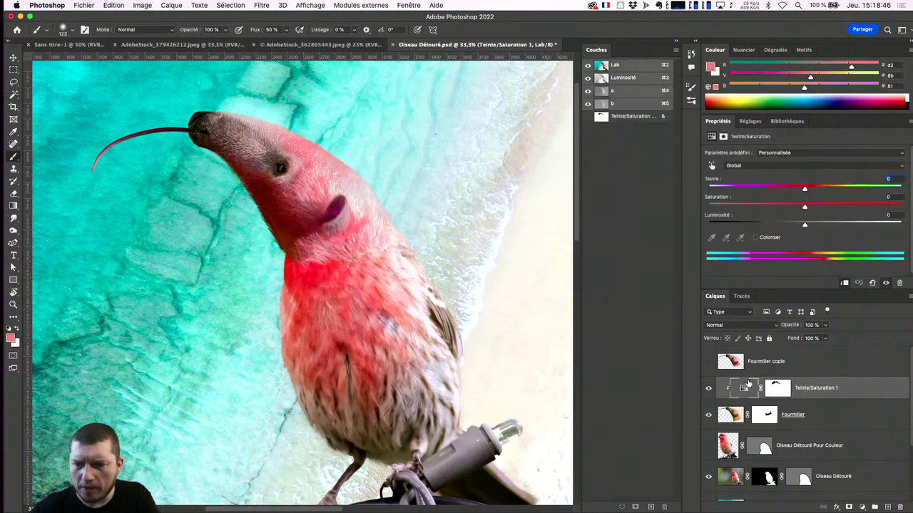
Step: Deepen the head's red, then view the L, a and b channels individually
{"action": "left_click", "coordinate": [713, 166]}
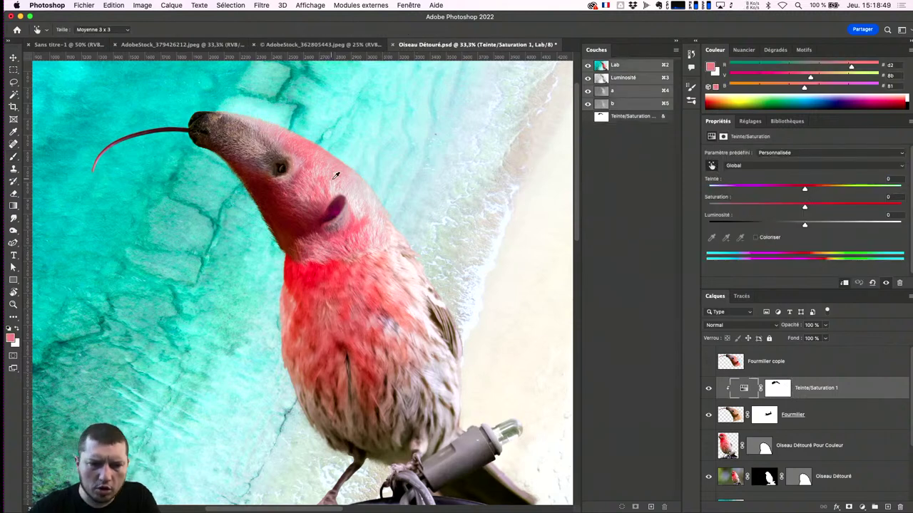
{"action": "left_click_drag", "start_coordinate": [330, 187], "coordinate": [324, 188]}
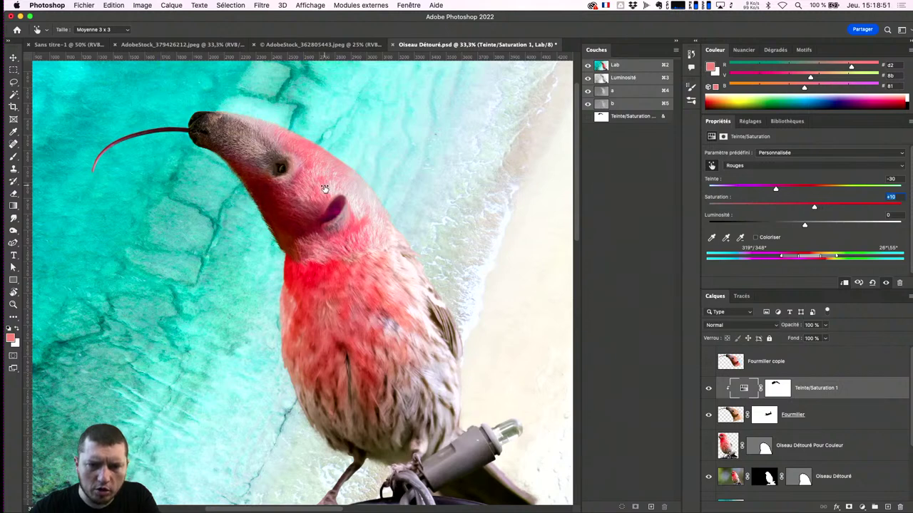
{"action": "left_click", "coordinate": [623, 78]}
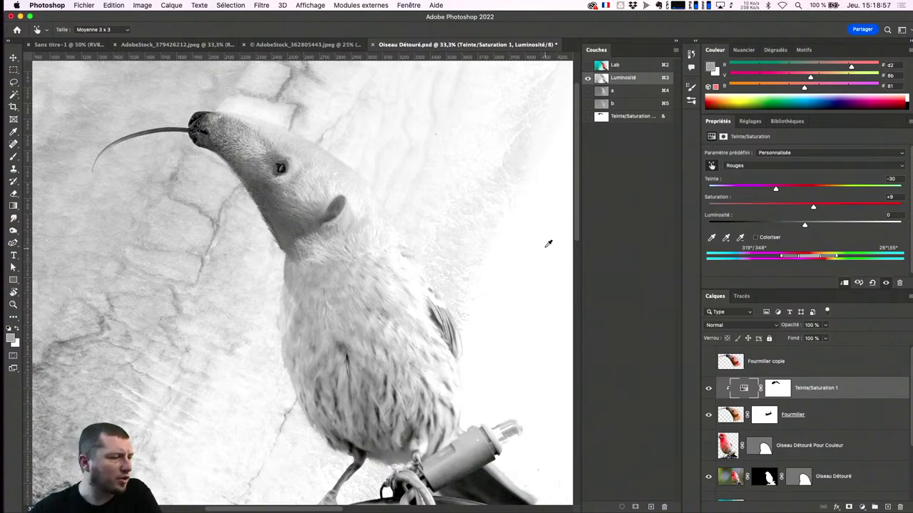
{"action": "left_click", "coordinate": [617, 91]}
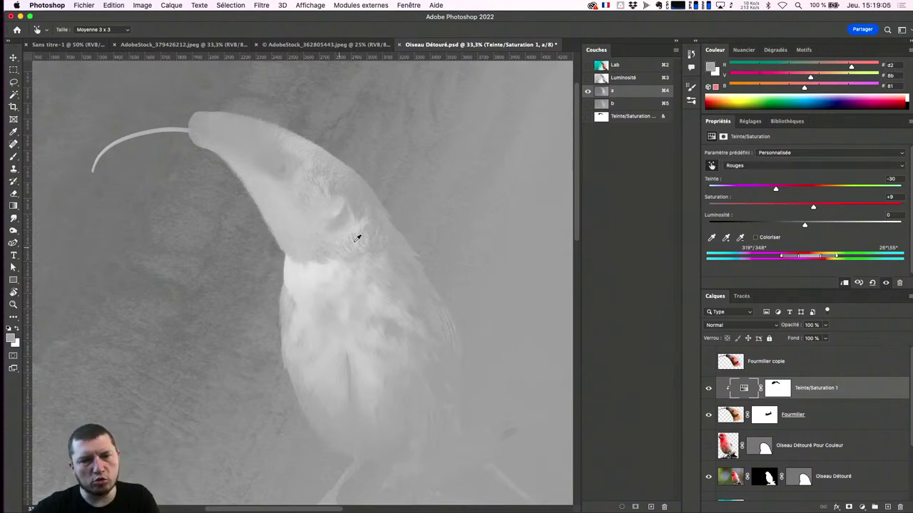
{"action": "left_click", "coordinate": [611, 107]}
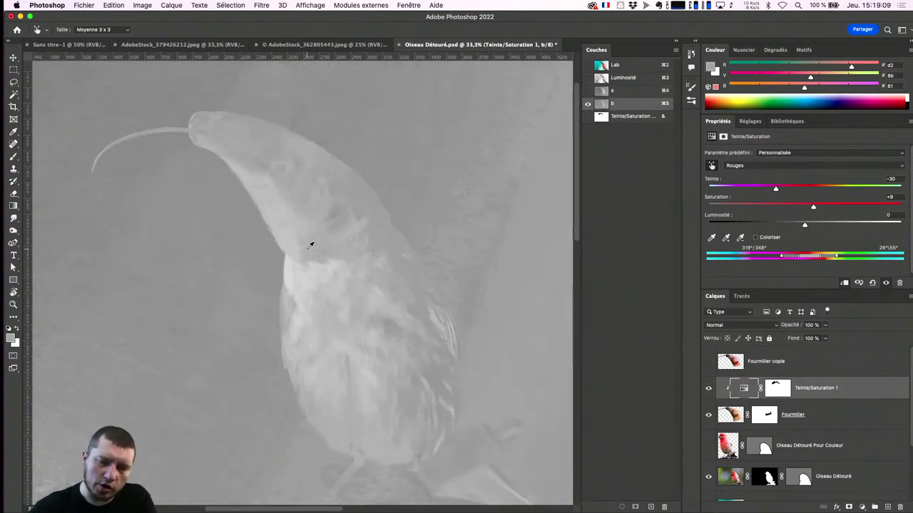
Step: Inspect the bird's neck in the a channel and toggle the Oiseau Détouré Pour Couleur layer
{"action": "scroll", "coordinate": [311, 245], "scroll_direction": "up", "scroll_amount": 3}
{"action": "left_click_drag", "start_coordinate": [452, 155], "coordinate": [474, 252]}
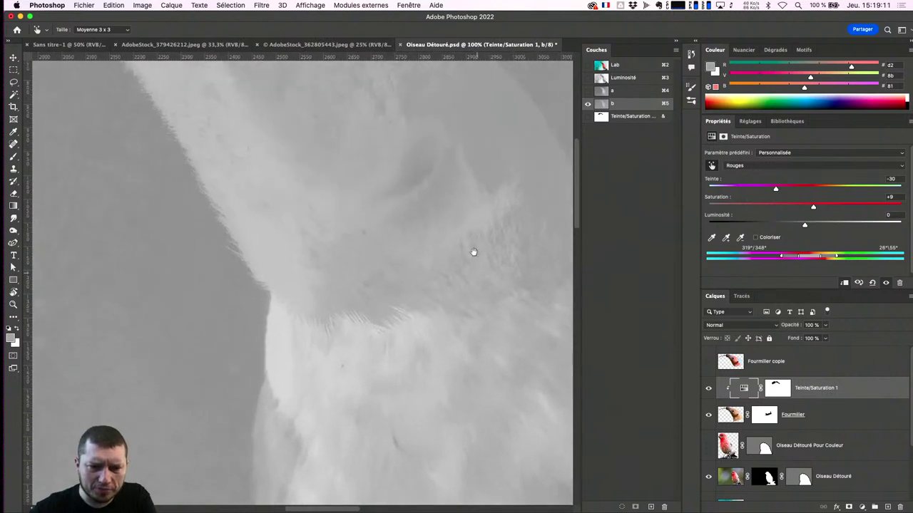
{"action": "left_click_drag", "start_coordinate": [364, 251], "coordinate": [345, 302]}
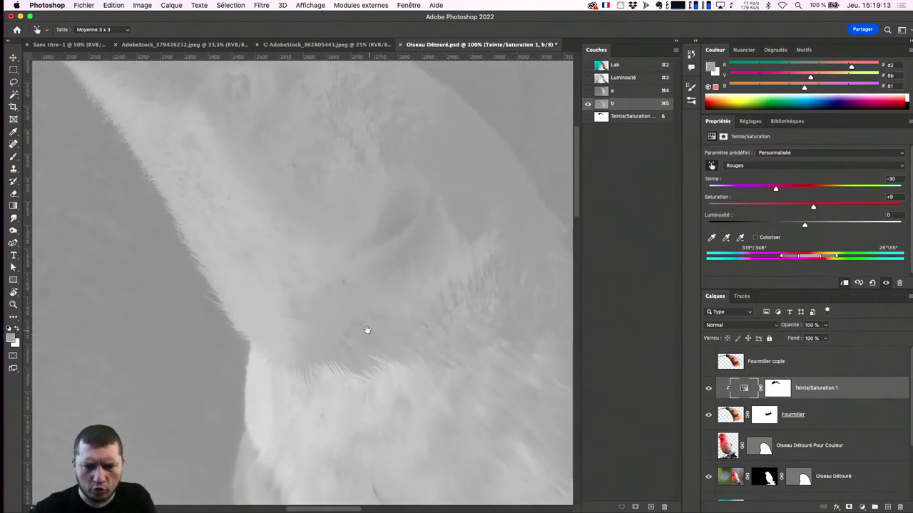
{"action": "mouse_move", "coordinate": [367, 330]}
{"action": "left_mouse_down"}
{"action": "mouse_move", "coordinate": [279, 293]}
{"action": "mouse_move", "coordinate": [218, 304]}
{"action": "mouse_move", "coordinate": [298, 368]}
{"action": "left_mouse_up"}
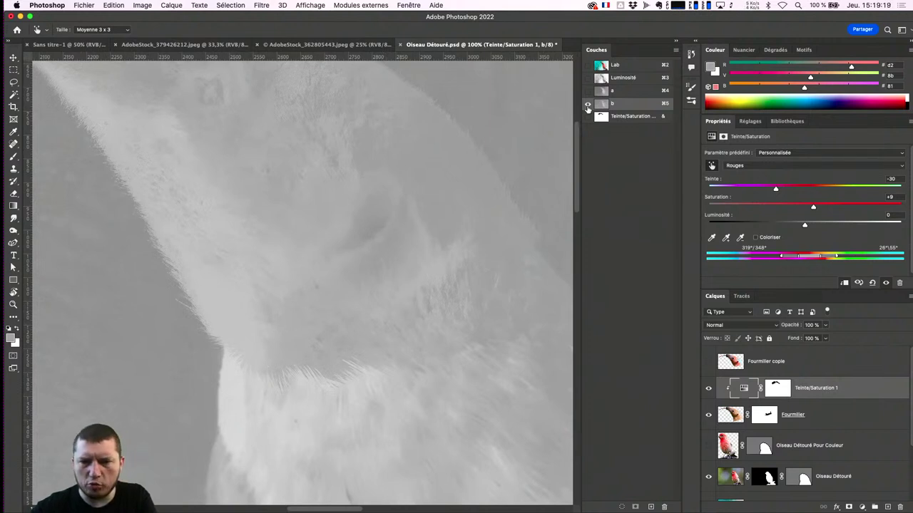
{"action": "left_click", "coordinate": [596, 92]}
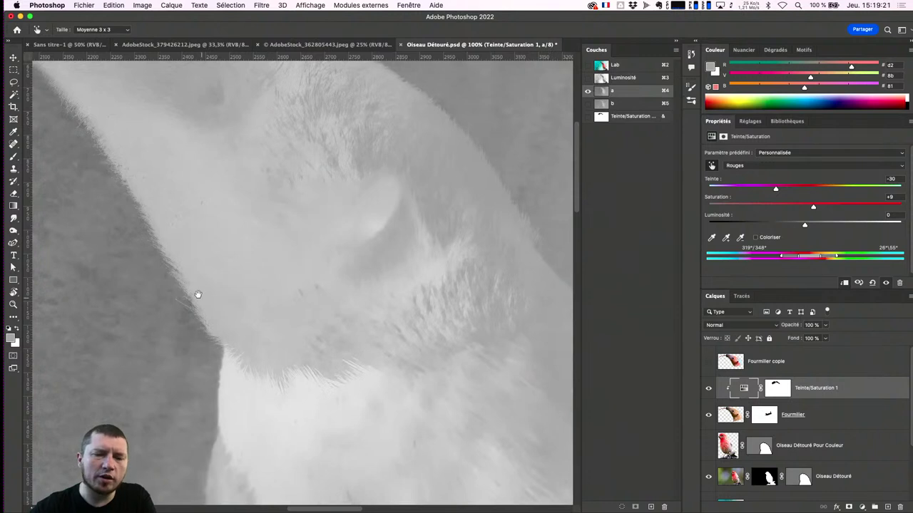
{"action": "scroll", "coordinate": [494, 275], "scroll_direction": "down", "scroll_amount": 1}
{"action": "scroll", "coordinate": [494, 275], "scroll_direction": "down", "scroll_amount": 1}
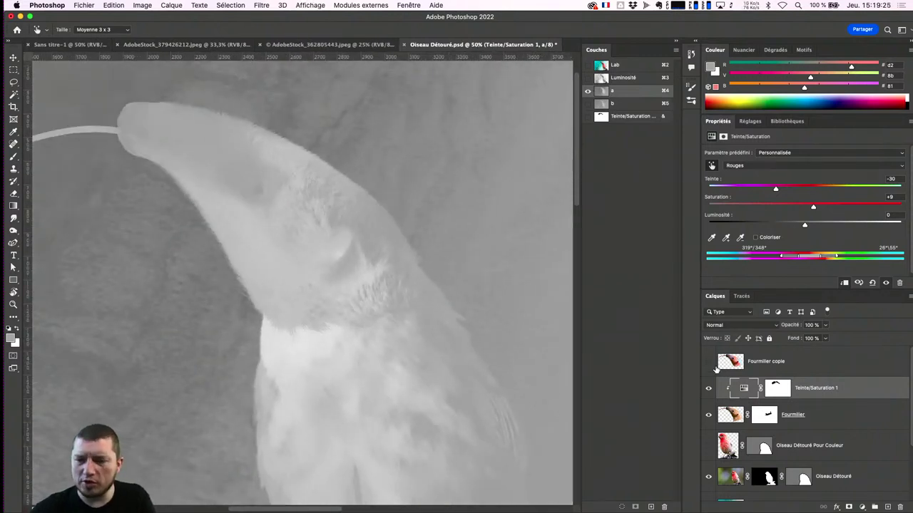
{"action": "left_click", "coordinate": [708, 446]}
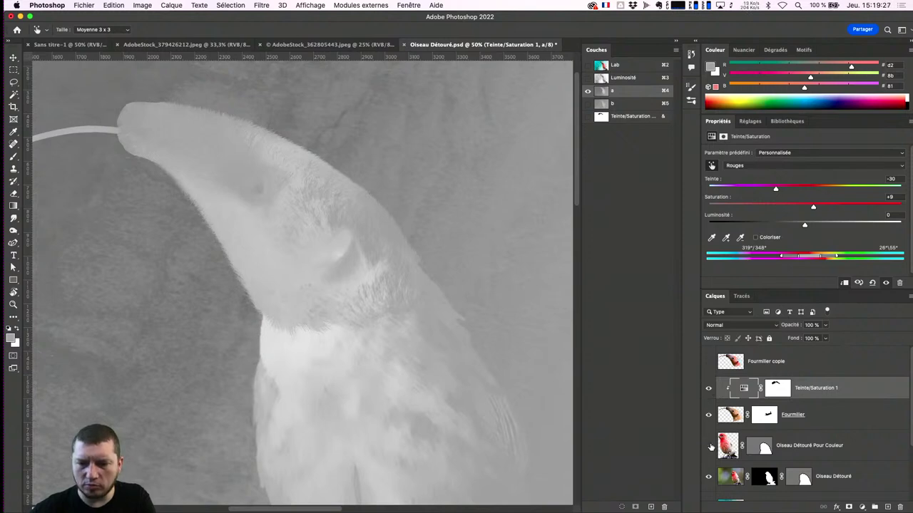
{"action": "left_click", "coordinate": [709, 446]}
Step: Return to the Lab composite and zoom in on the anteater's ear and neck
{"action": "left_click", "coordinate": [589, 65]}
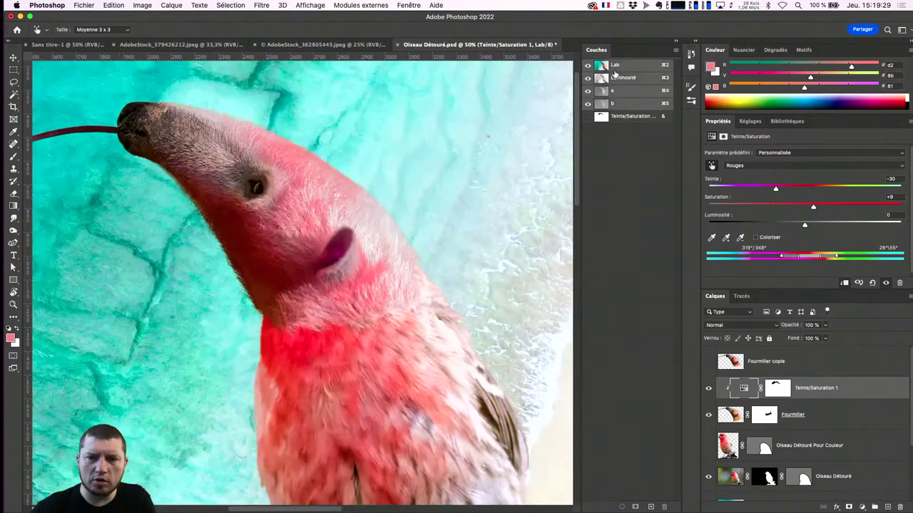
{"action": "left_click", "coordinate": [627, 93]}
{"action": "left_click", "coordinate": [626, 69]}
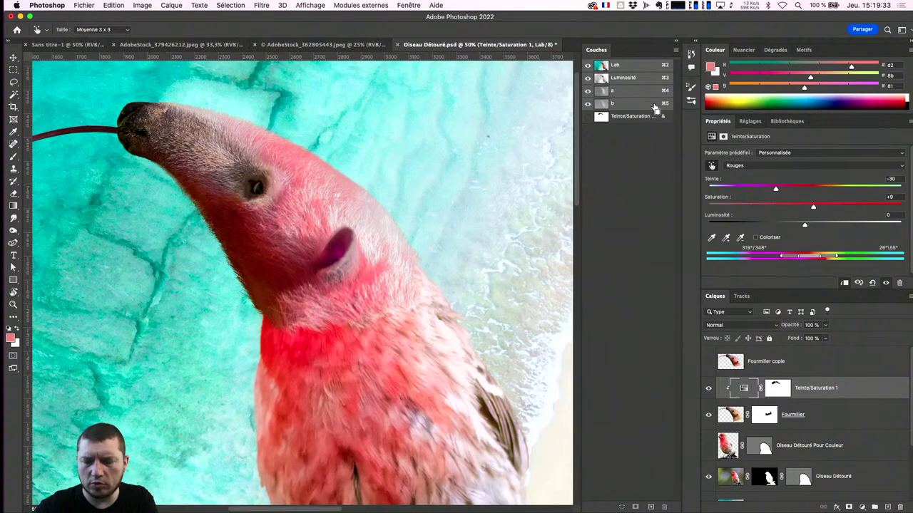
{"action": "key", "text": "super+minus"}
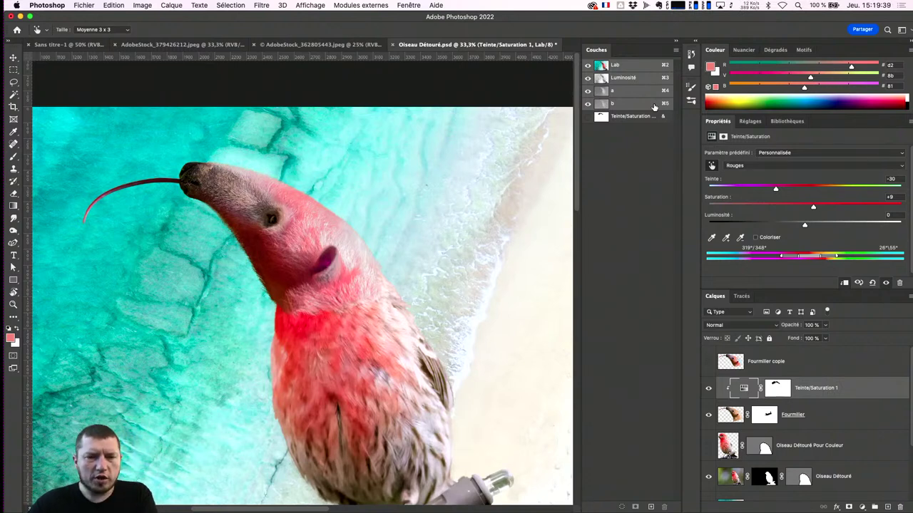
{"action": "key", "text": "super+plus"}
{"action": "key", "text": "super+plus"}
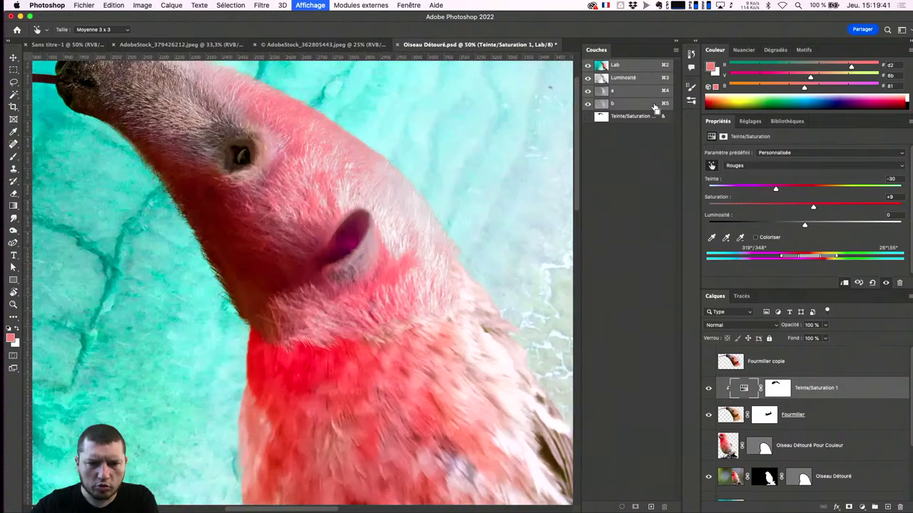
{"action": "key", "text": "super+plus"}
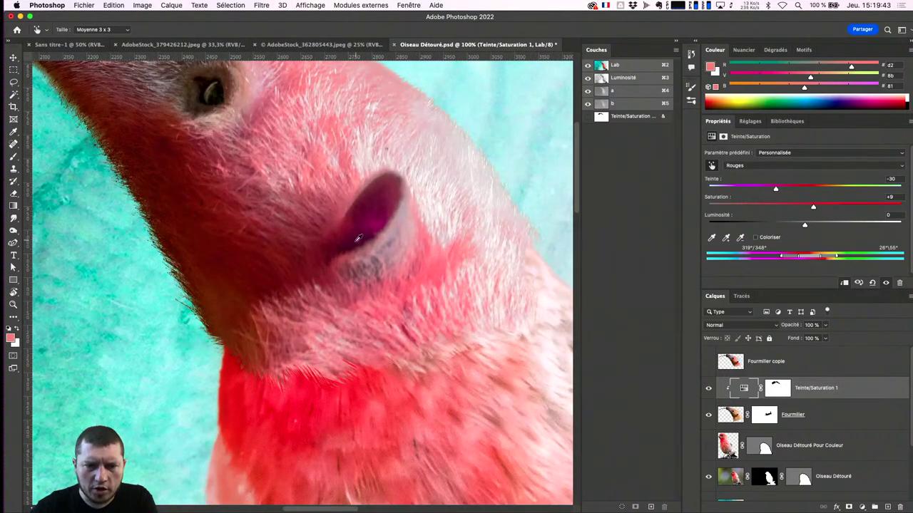
Step: Paint black over the ear on the Teinte/Saturation 1 mask, then check at several zoom levels
{"action": "left_click", "coordinate": [778, 388]}
{"action": "key", "text": "b"}
{"action": "key", "text": "d"}
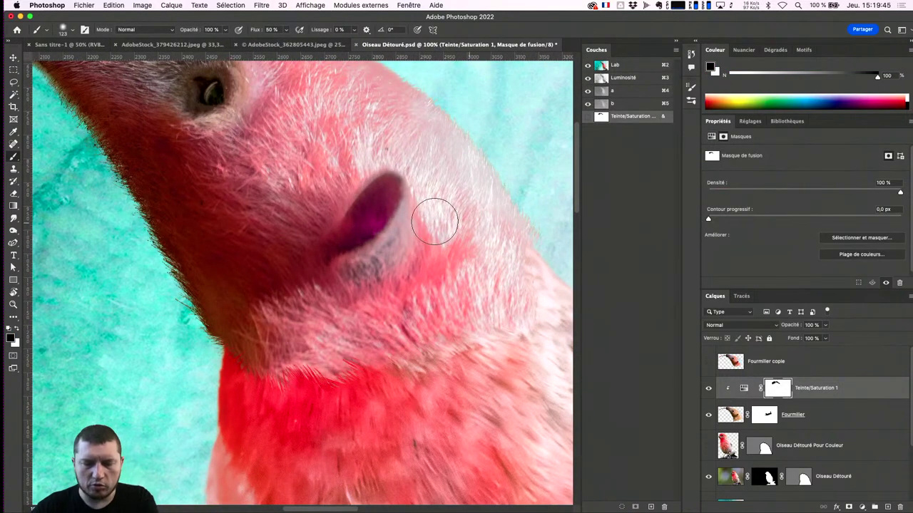
{"action": "mouse_move", "coordinate": [378, 214]}
{"action": "left_mouse_down"}
{"action": "mouse_move", "coordinate": [396, 214]}
{"action": "mouse_move", "coordinate": [384, 203]}
{"action": "mouse_move", "coordinate": [385, 227]}
{"action": "mouse_move", "coordinate": [366, 269]}
{"action": "left_mouse_up"}
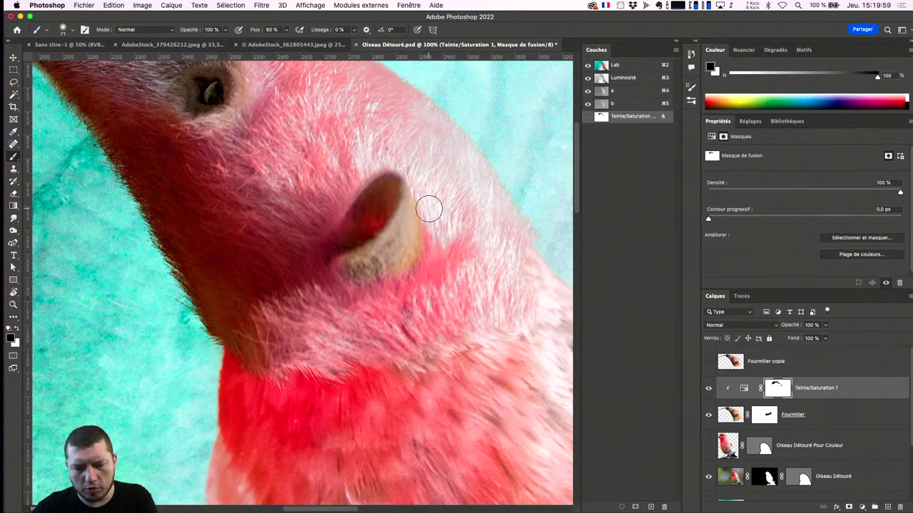
{"action": "key", "text": "x"}
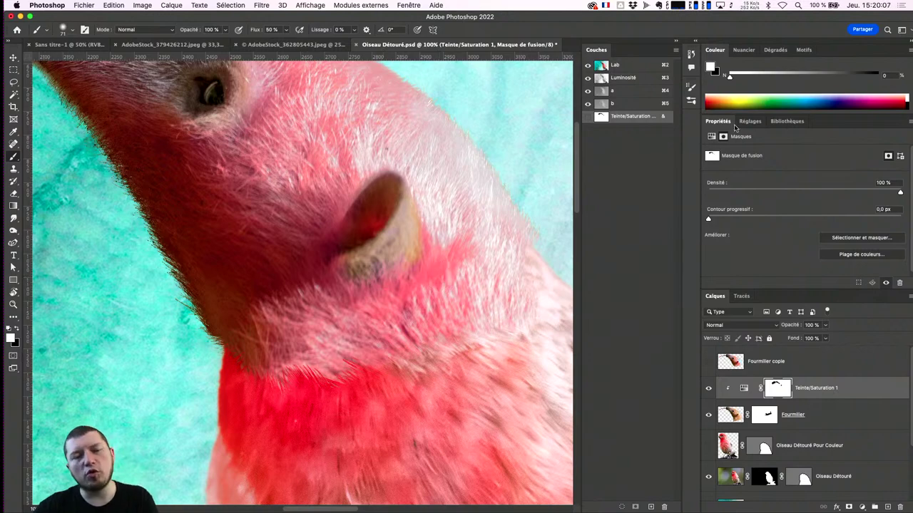
{"action": "key", "text": "super+minus"}
{"action": "key", "text": "super+minus"}
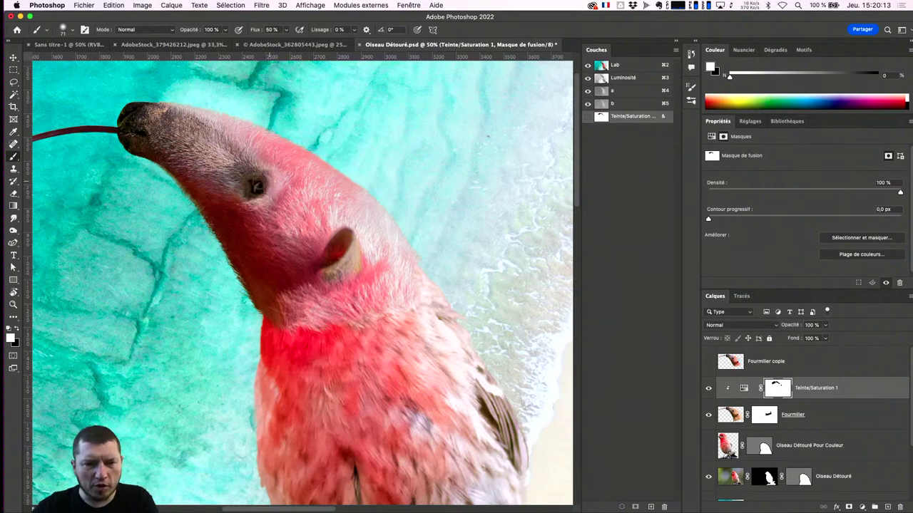
{"action": "key", "text": "super+minus"}
{"action": "key", "text": "super+minus"}
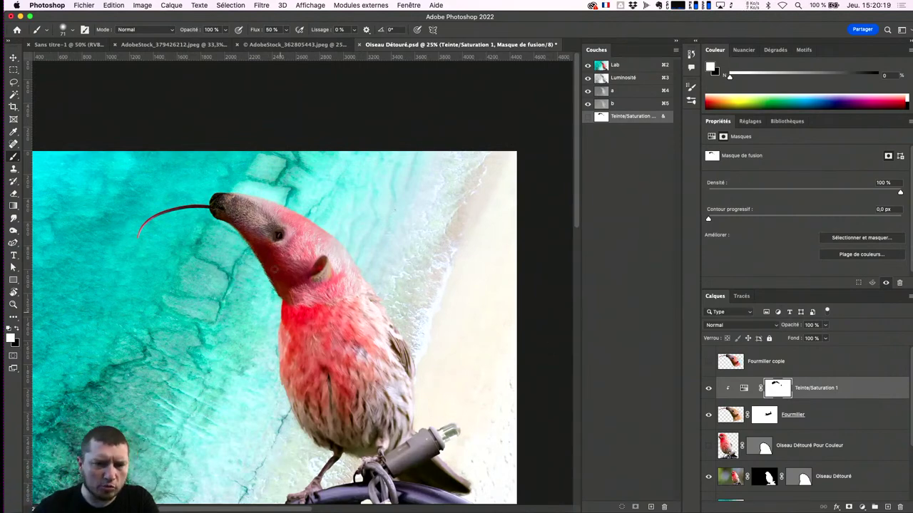
{"action": "key", "text": "super+plus"}
{"action": "key", "text": "super+plus"}
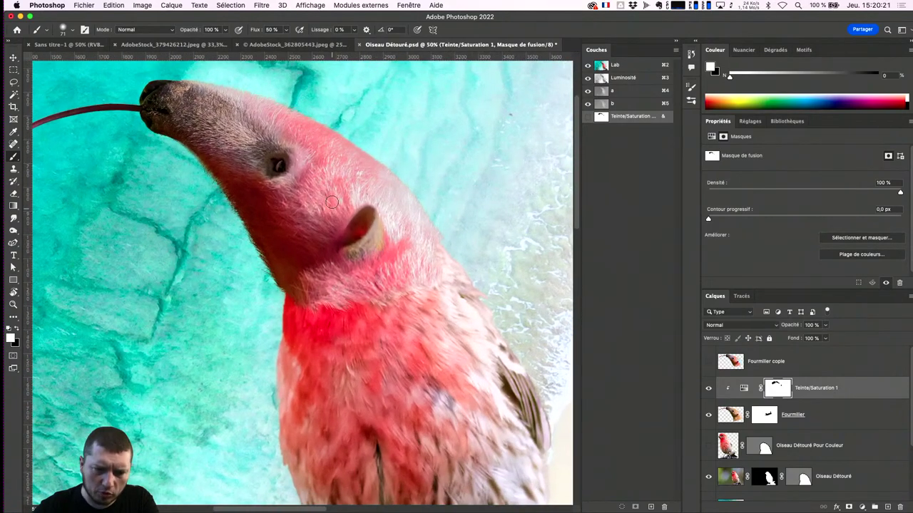
{"action": "key", "text": "super+plus"}
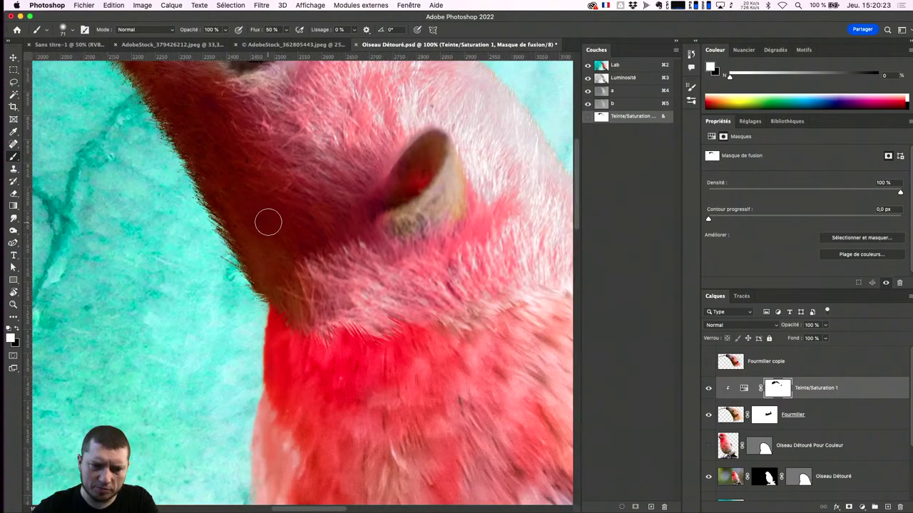
{"action": "mouse_move", "coordinate": [267, 220]}
{"action": "left_mouse_down"}
{"action": "mouse_move", "coordinate": [377, 342]}
{"action": "mouse_move", "coordinate": [392, 385]}
{"action": "mouse_move", "coordinate": [356, 291]}
{"action": "left_mouse_up"}
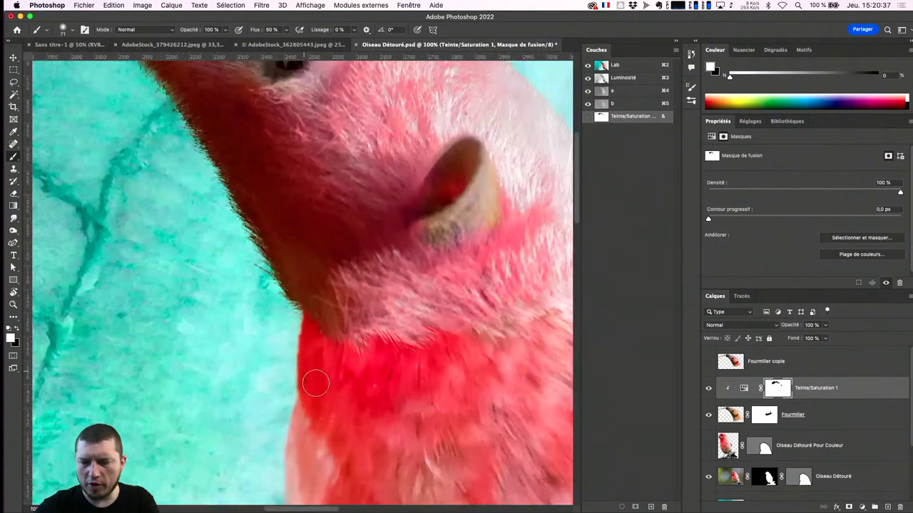
Step: On a new layer above Oiseau Détouré, paint sampled dark red-brown down the neck edge at about 250 px
{"action": "left_click", "coordinate": [734, 476]}
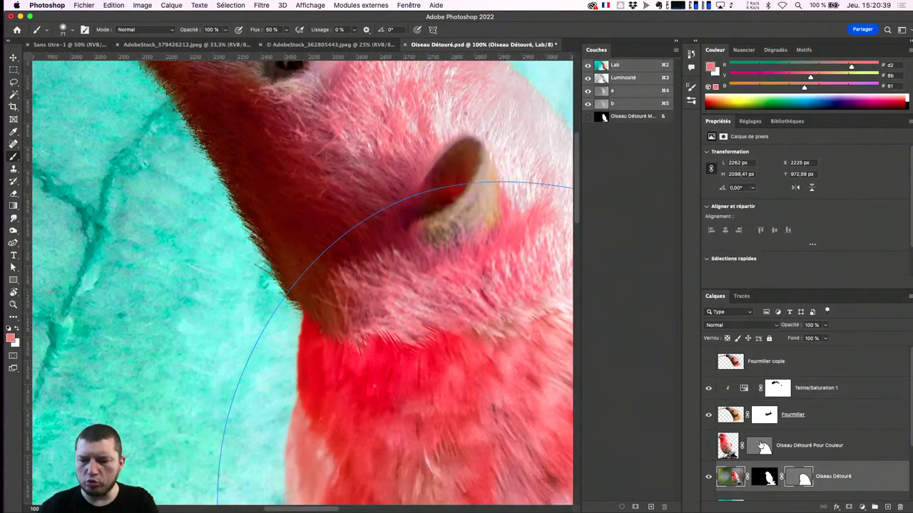
{"action": "left_click", "coordinate": [888, 505]}
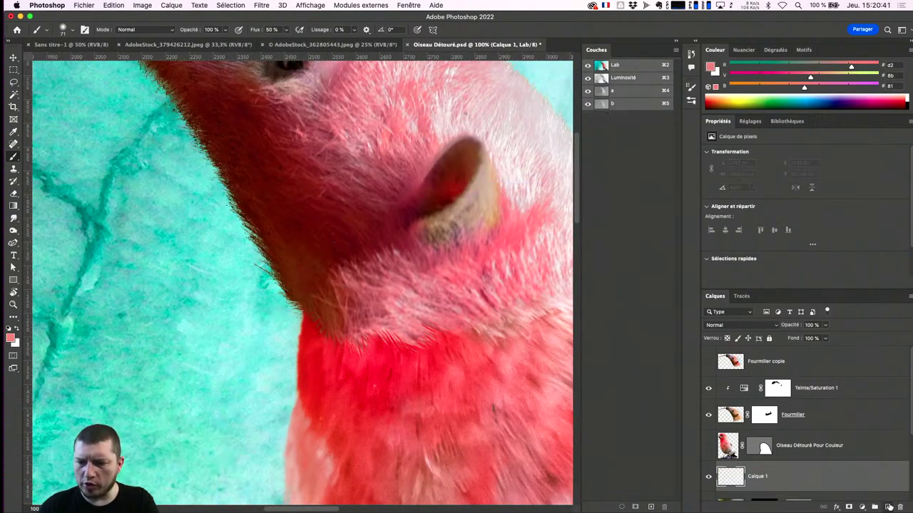
{"action": "left_click", "coordinate": [309, 286], "text": "alt"}
{"action": "left_click_drag", "start_coordinate": [309, 345], "coordinate": [364, 358]}
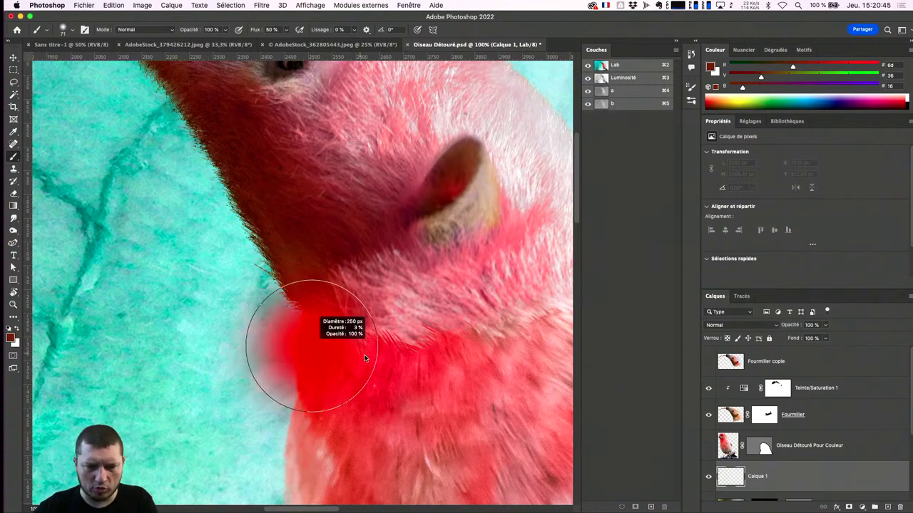
{"action": "left_click_drag", "start_coordinate": [324, 314], "coordinate": [338, 449]}
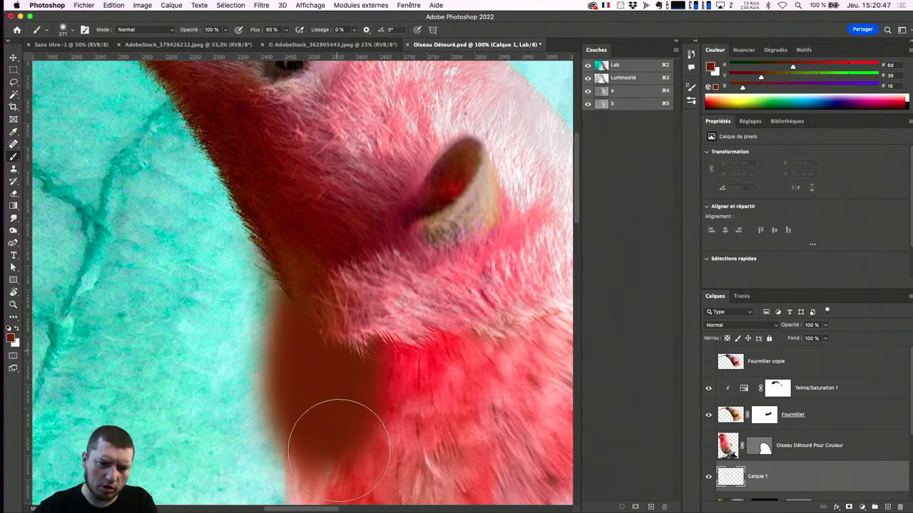
Step: Paint sampled lighter pink below the neck, then dark red-brown over that patch
{"action": "left_click", "coordinate": [360, 322], "text": "alt"}
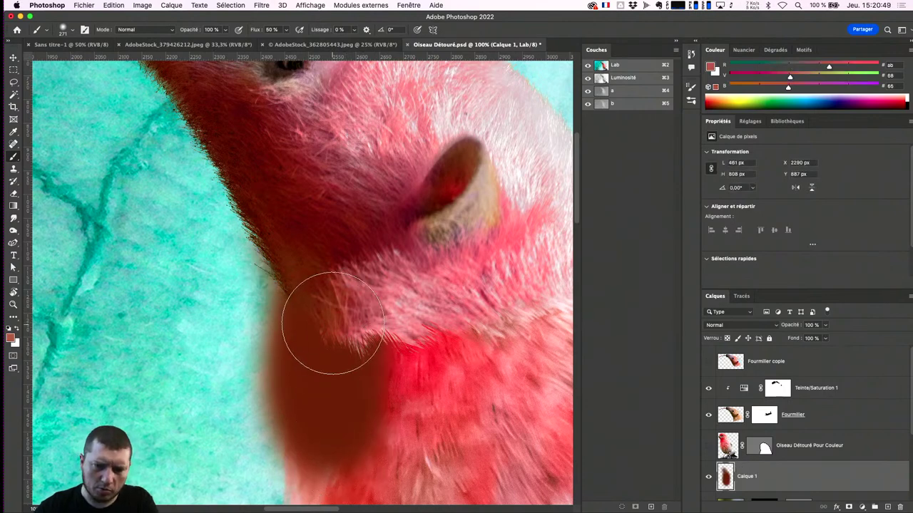
{"action": "mouse_move", "coordinate": [333, 323]}
{"action": "left_mouse_down"}
{"action": "mouse_move", "coordinate": [376, 407]}
{"action": "mouse_move", "coordinate": [336, 310]}
{"action": "mouse_move", "coordinate": [357, 326]}
{"action": "mouse_move", "coordinate": [400, 329]}
{"action": "left_mouse_up"}
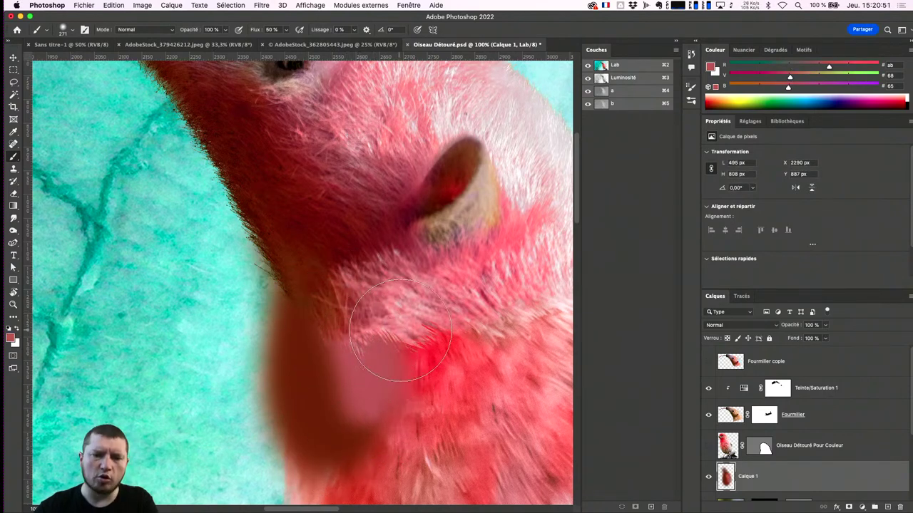
{"action": "key", "text": "h"}
{"action": "left_click", "coordinate": [401, 261]}
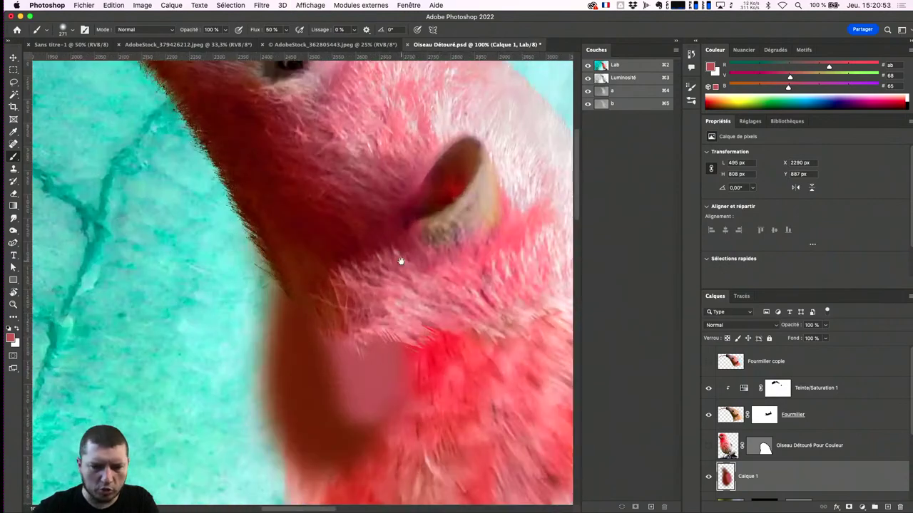
{"action": "left_click_drag", "start_coordinate": [400, 261], "coordinate": [351, 75]}
{"action": "left_click", "coordinate": [254, 206], "text": "alt"}
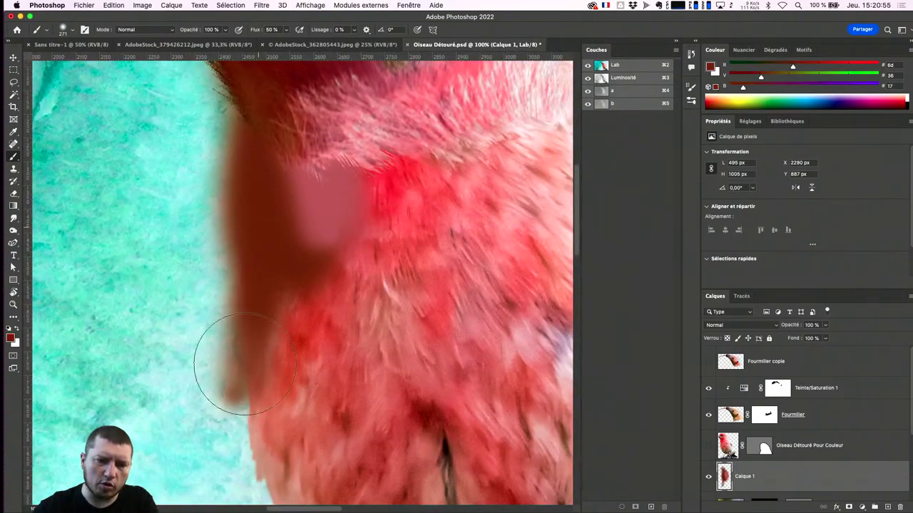
{"action": "left_click_drag", "start_coordinate": [317, 178], "coordinate": [285, 243]}
Step: Paint sampled lighter red over the brown patch and sample darker red-browns from the feathers
{"action": "left_click", "coordinate": [313, 228], "text": "alt"}
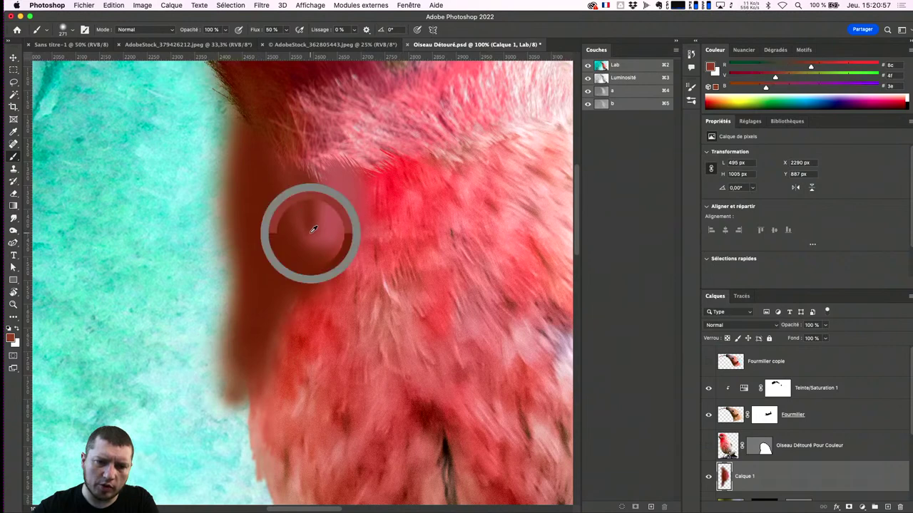
{"action": "left_click", "coordinate": [321, 217], "text": "alt"}
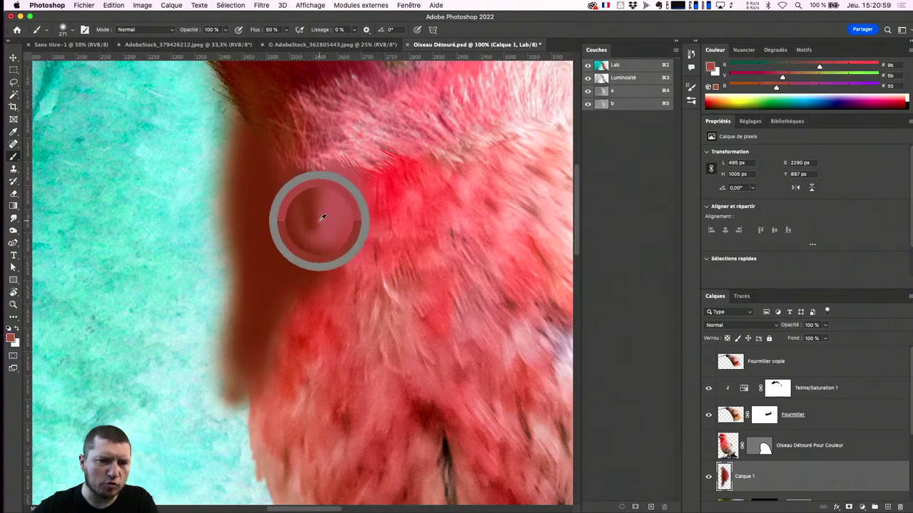
{"action": "mouse_move", "coordinate": [321, 217]}
{"action": "left_mouse_down"}
{"action": "mouse_move", "coordinate": [295, 183]}
{"action": "mouse_move", "coordinate": [275, 220]}
{"action": "left_mouse_up"}
{"action": "left_click", "coordinate": [349, 179], "text": "alt"}
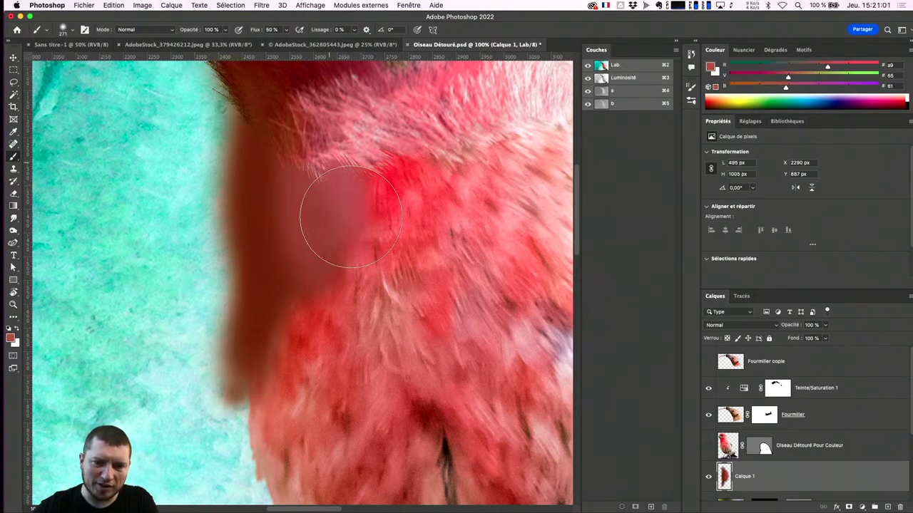
{"action": "left_click", "coordinate": [289, 205], "text": "alt"}
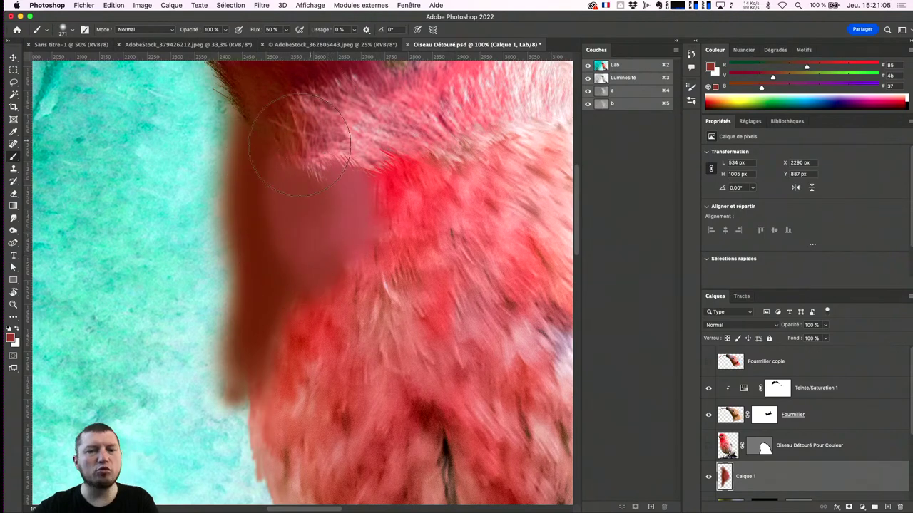
{"action": "left_click", "coordinate": [272, 214], "text": "alt"}
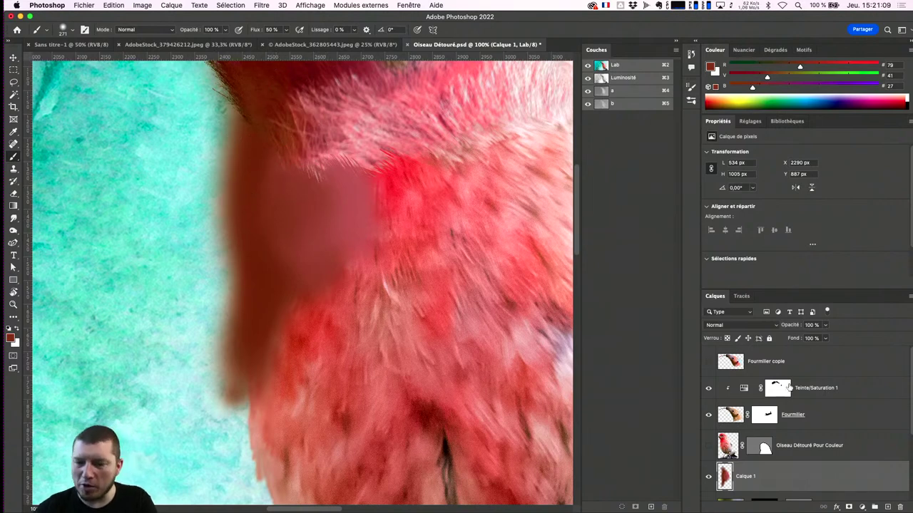
Step: Clip Calque 1 to Oiseau Détouré and set it to Couleur blending, comparing before and after
{"action": "scroll", "coordinate": [782, 486], "scroll_direction": "down", "scroll_amount": 2}
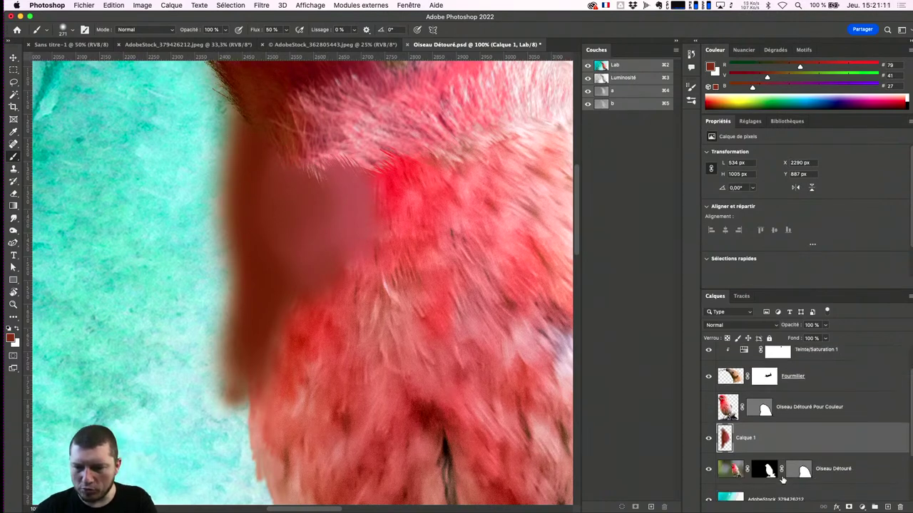
{"action": "scroll", "coordinate": [777, 463], "scroll_direction": "down", "scroll_amount": 2}
{"action": "left_click", "coordinate": [775, 437], "text": "alt"}
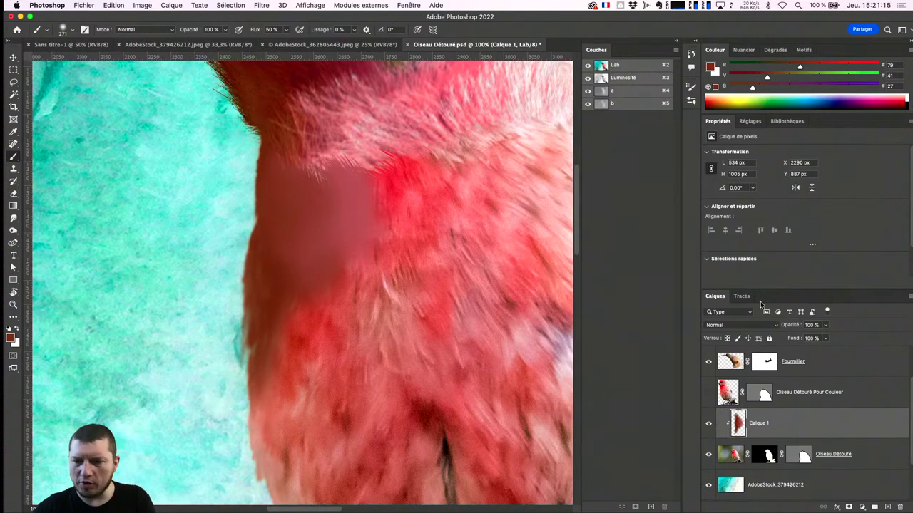
{"action": "left_click", "coordinate": [736, 327]}
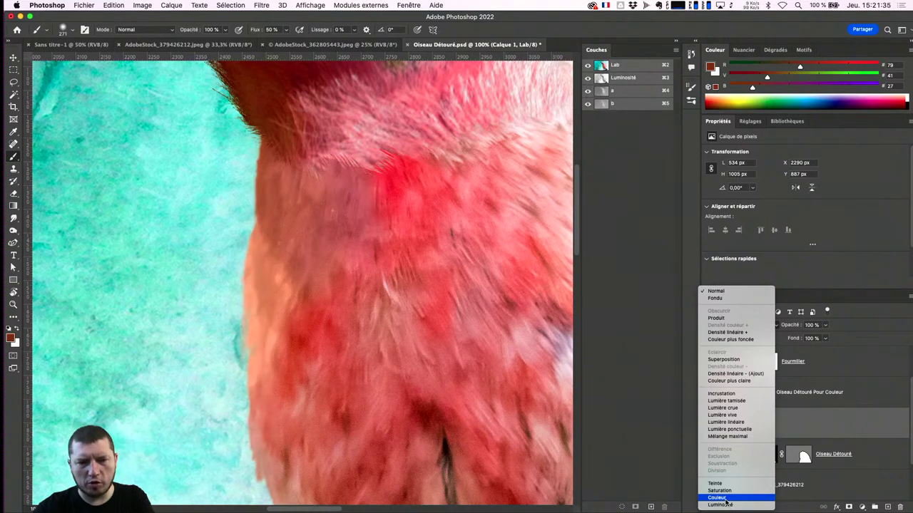
{"action": "left_click", "coordinate": [725, 499]}
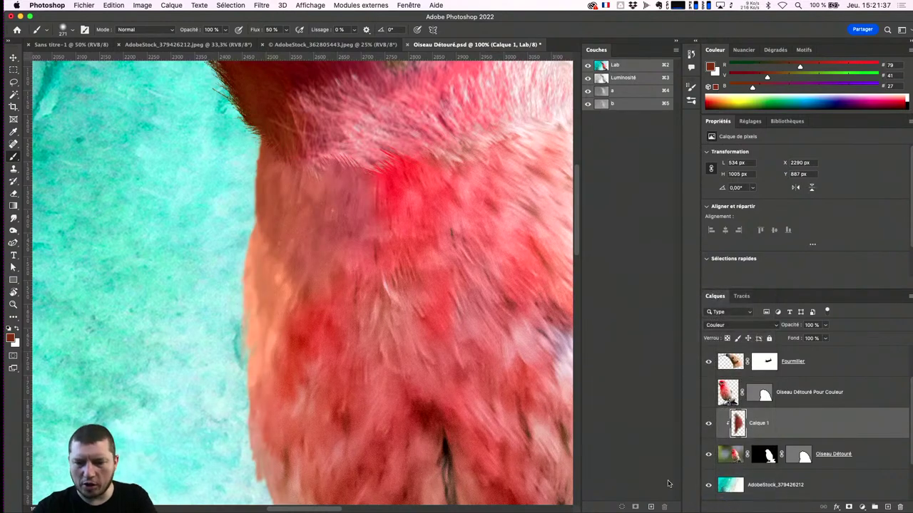
{"action": "left_click", "coordinate": [707, 424]}
{"action": "left_click", "coordinate": [708, 425]}
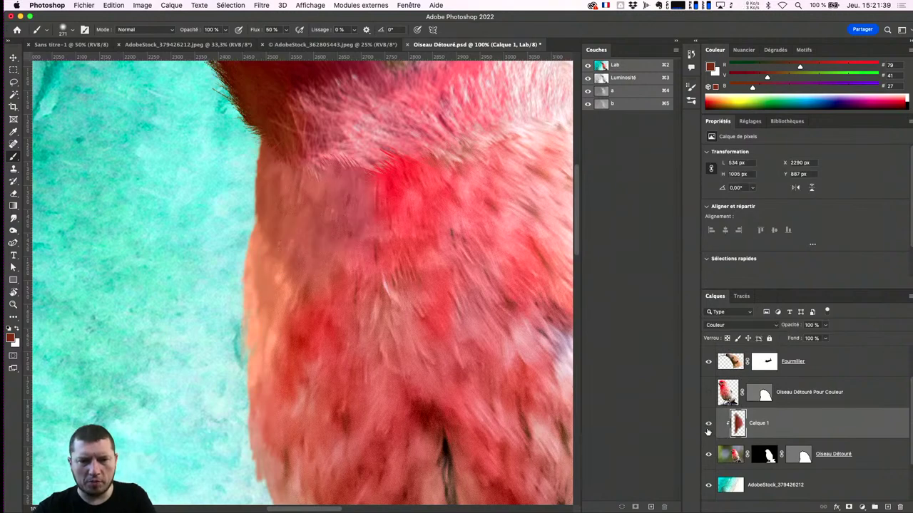
{"action": "key", "text": "super+minus"}
{"action": "key", "text": "super+minus"}
{"action": "key", "text": "super+minus"}
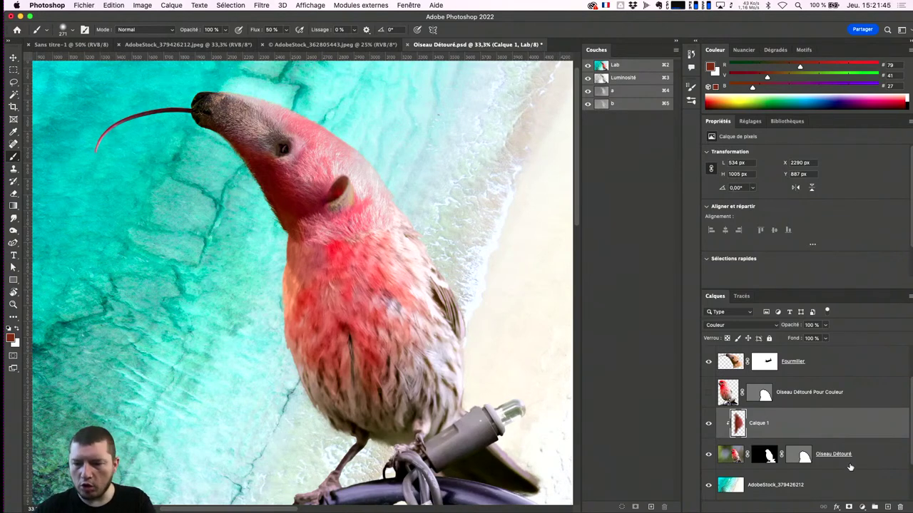
Step: Add Calque 2 above Calque 1 and brush red paint along the bird's neck
{"action": "left_click", "coordinate": [888, 507]}
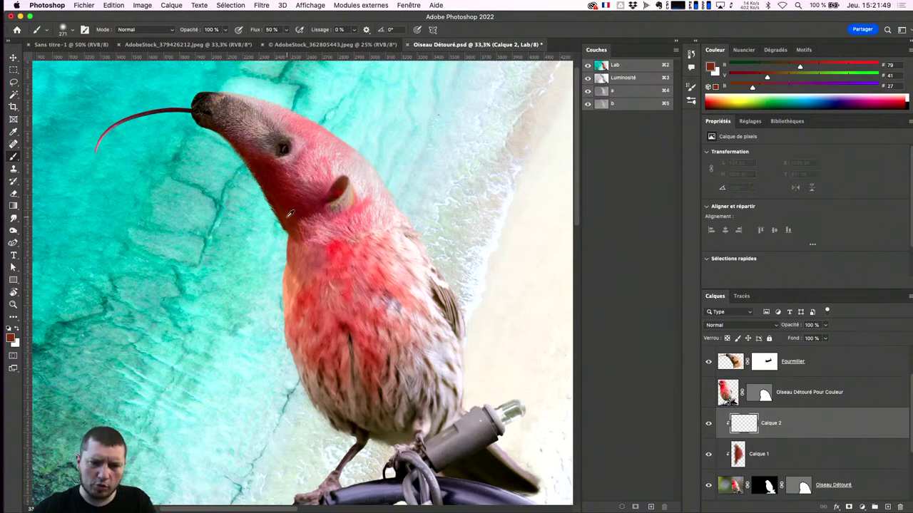
{"action": "left_click_drag", "start_coordinate": [289, 213], "coordinate": [285, 236]}
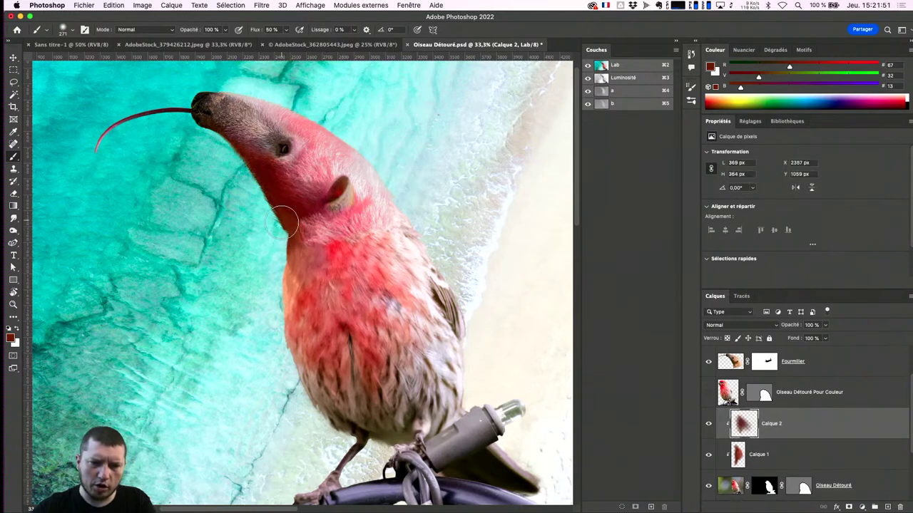
{"action": "mouse_move", "coordinate": [282, 231]}
{"action": "left_mouse_down"}
{"action": "mouse_move", "coordinate": [275, 243]}
{"action": "mouse_move", "coordinate": [282, 224]}
{"action": "mouse_move", "coordinate": [292, 227]}
{"action": "left_mouse_up"}
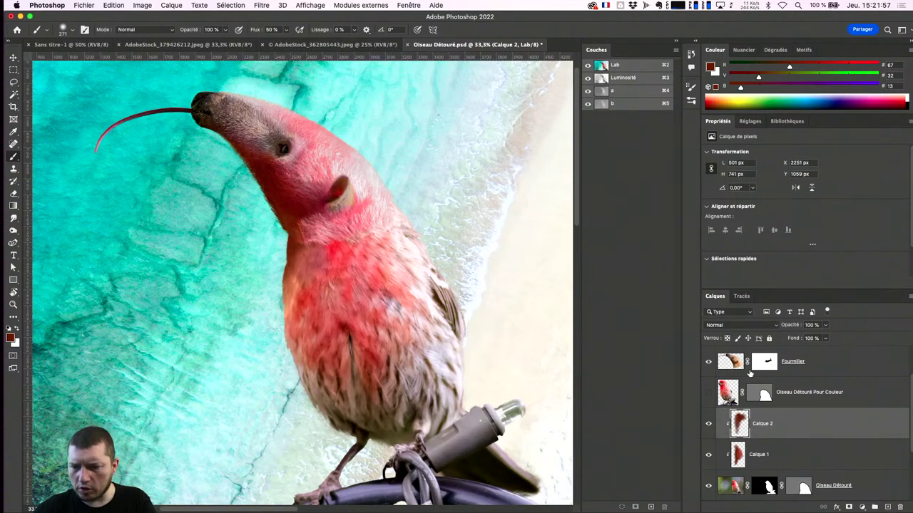
{"action": "left_click", "coordinate": [732, 326]}
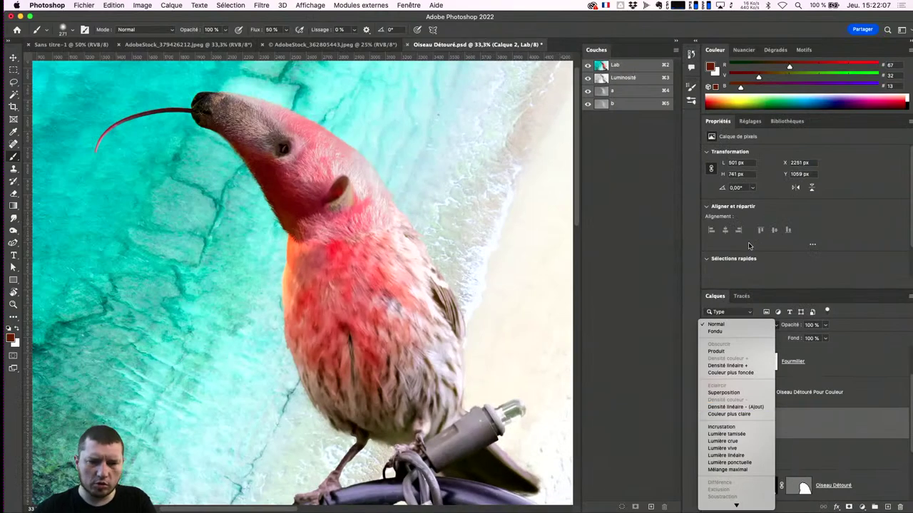
Step: Set Calque 2 to Produit blending at 30% opacity
{"action": "left_click", "coordinate": [721, 352]}
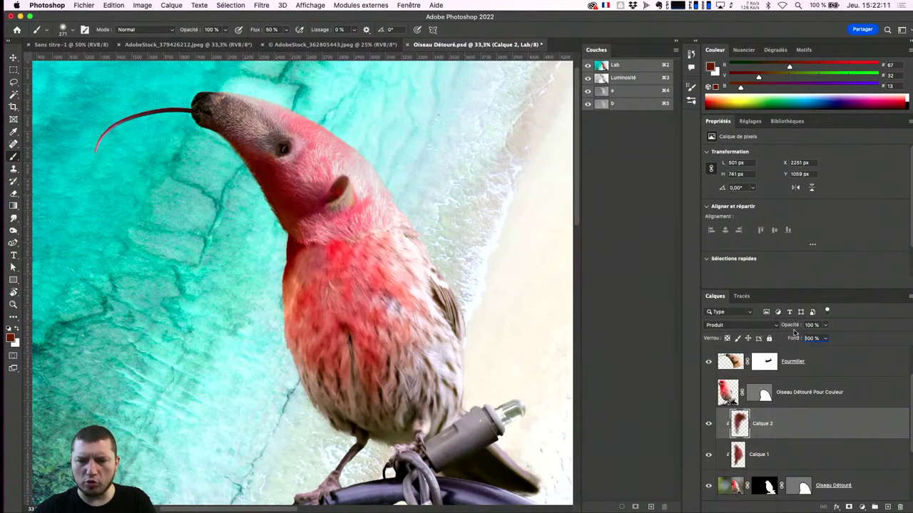
{"action": "left_click", "coordinate": [815, 324]}
{"action": "type", "text": "4"}
{"action": "key", "text": "Tab"}
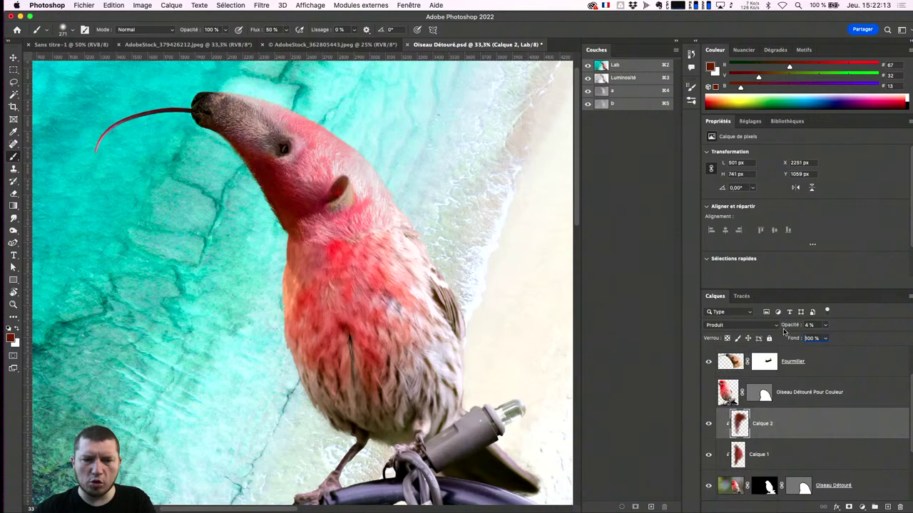
{"action": "left_click_drag", "start_coordinate": [787, 328], "coordinate": [790, 326]}
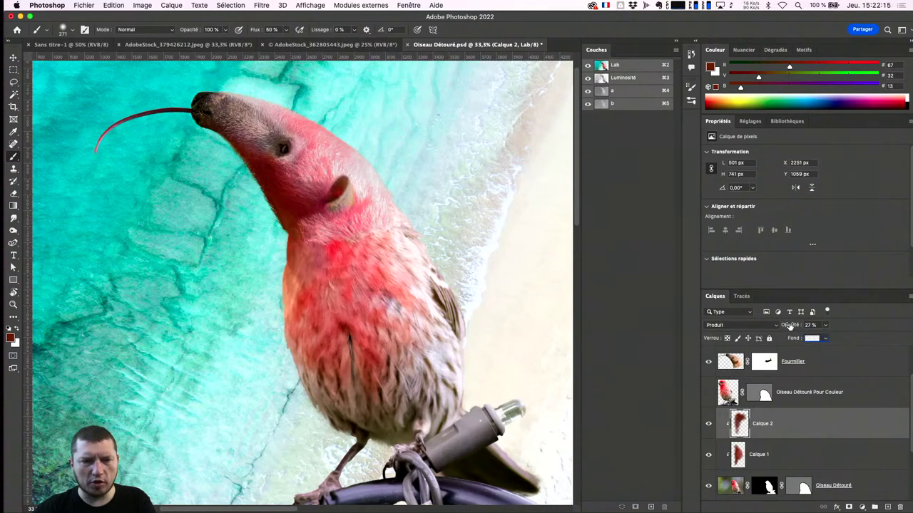
{"action": "key", "text": "Return"}
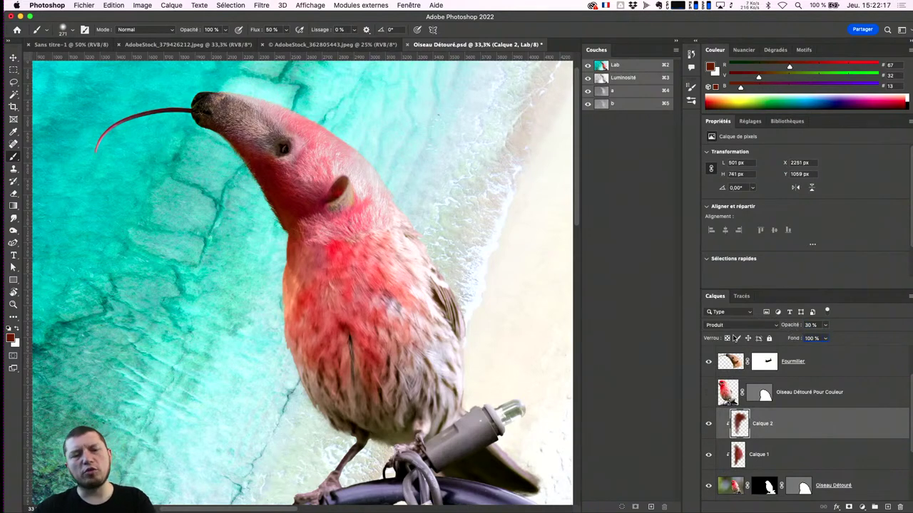
Step: Review the whole composite at fit-to-screen zoom, then switch to Chrome
{"action": "key", "text": "super+0"}
{"action": "key", "text": "super+minus"}
{"action": "key", "text": "super+minus"}
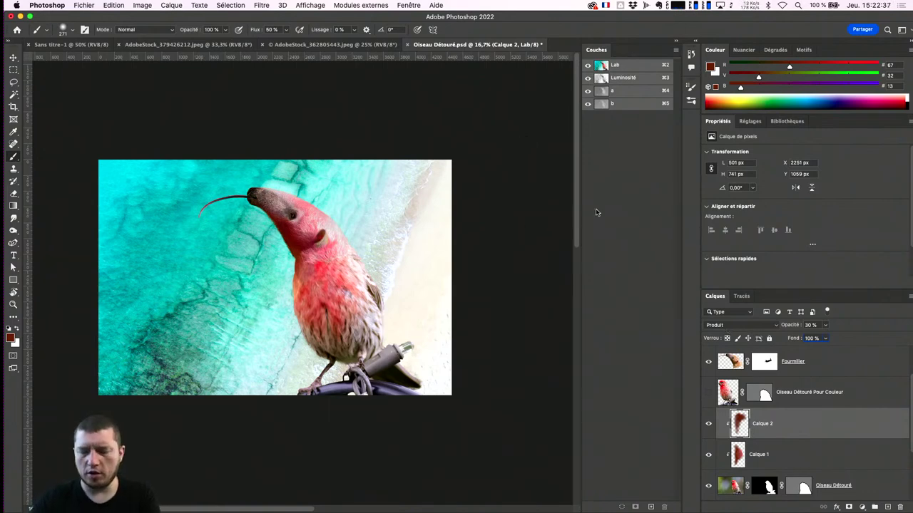
{"action": "key", "text": "super+plus"}
{"action": "left_click_drag", "start_coordinate": [371, 376], "coordinate": [332, 228]}
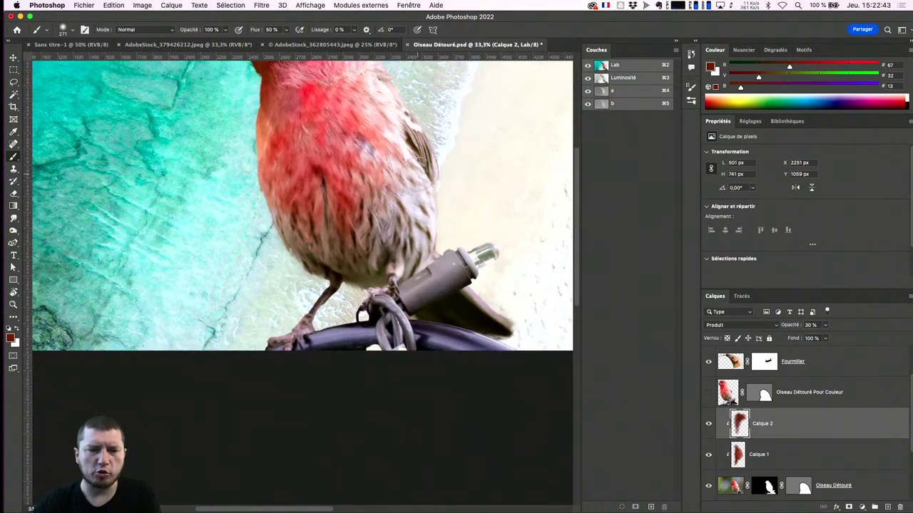
{"action": "key", "text": "super+Tab"}
{"action": "left_click", "coordinate": [302, 282]}
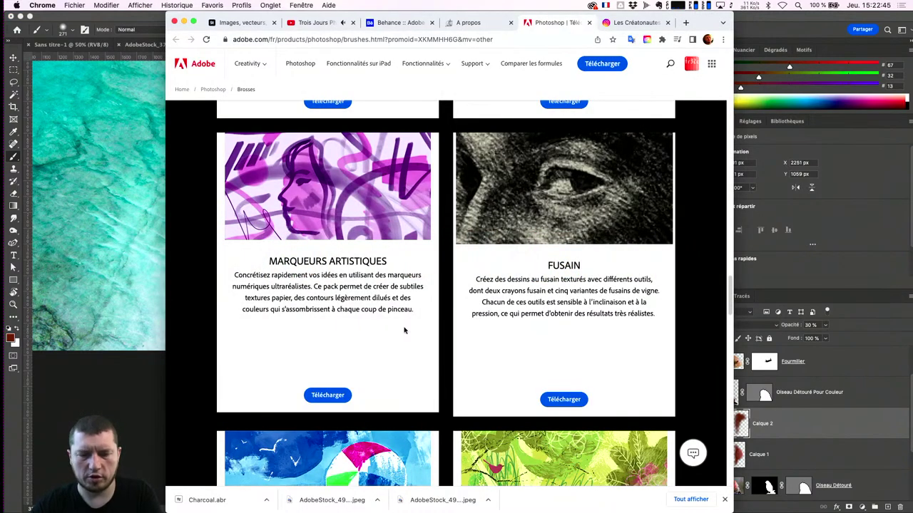
Step: Search Adobe Stock for 'branches' and remove the find-similar image filter
{"action": "left_click", "coordinate": [239, 22]}
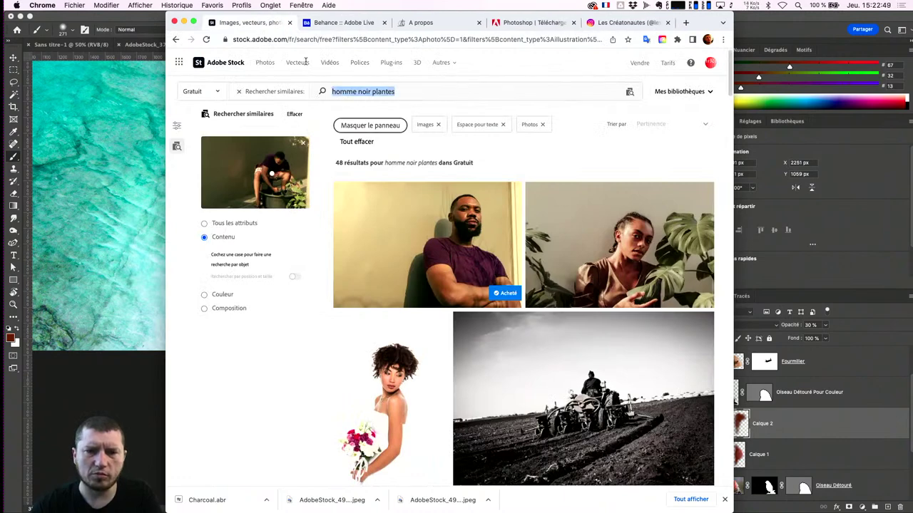
{"action": "type", "text": "branches"}
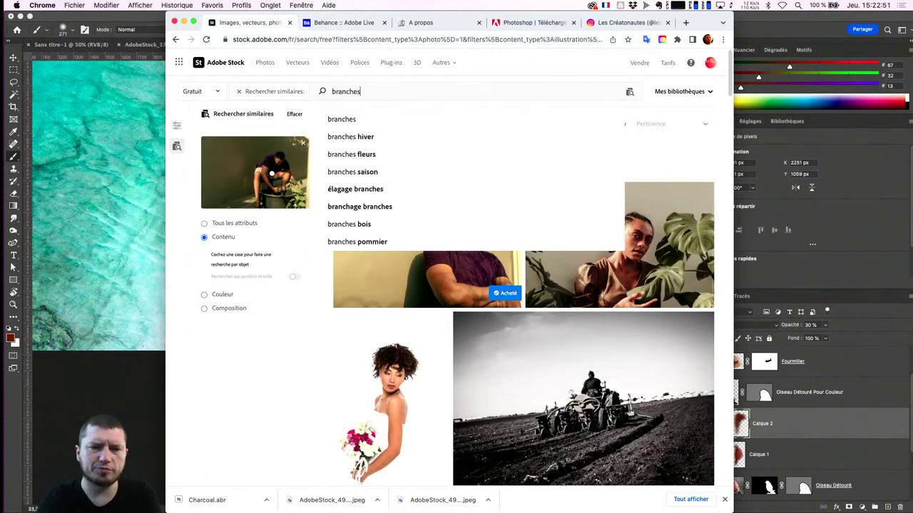
{"action": "key", "text": "Return"}
{"action": "left_click", "coordinate": [239, 91]}
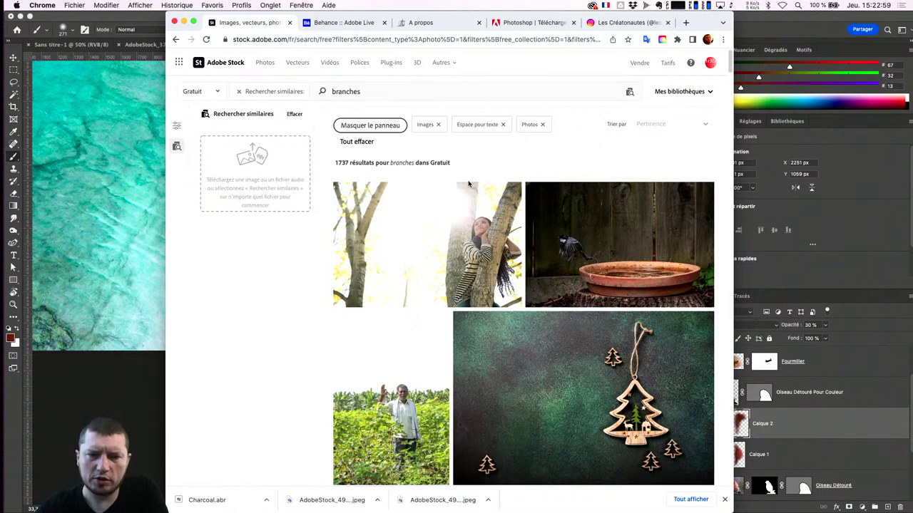
{"action": "scroll", "coordinate": [516, 205], "scroll_direction": "down", "scroll_amount": 5}
{"action": "scroll", "coordinate": [516, 206], "scroll_direction": "down", "scroll_amount": 4}
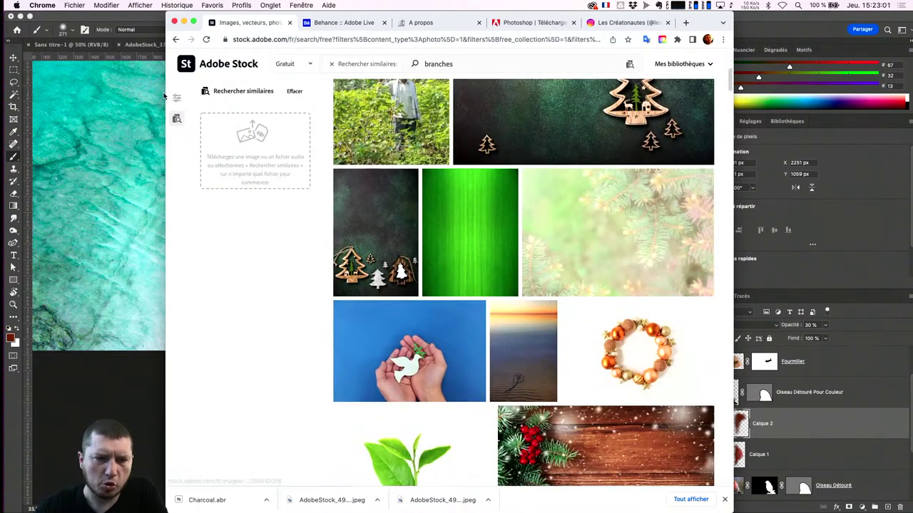
Step: Open the search filter options and browse down through the branches results
{"action": "left_click", "coordinate": [177, 98]}
{"action": "scroll", "coordinate": [226, 124], "scroll_direction": "down", "scroll_amount": 2}
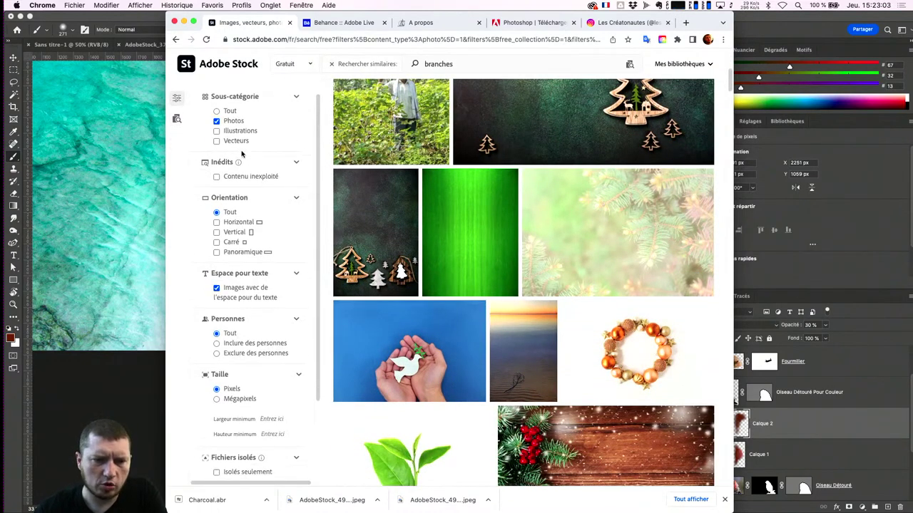
{"action": "scroll", "coordinate": [226, 124], "scroll_direction": "down", "scroll_amount": 1}
{"action": "scroll", "coordinate": [245, 261], "scroll_direction": "down", "scroll_amount": 2}
{"action": "scroll", "coordinate": [271, 300], "scroll_direction": "down", "scroll_amount": 1}
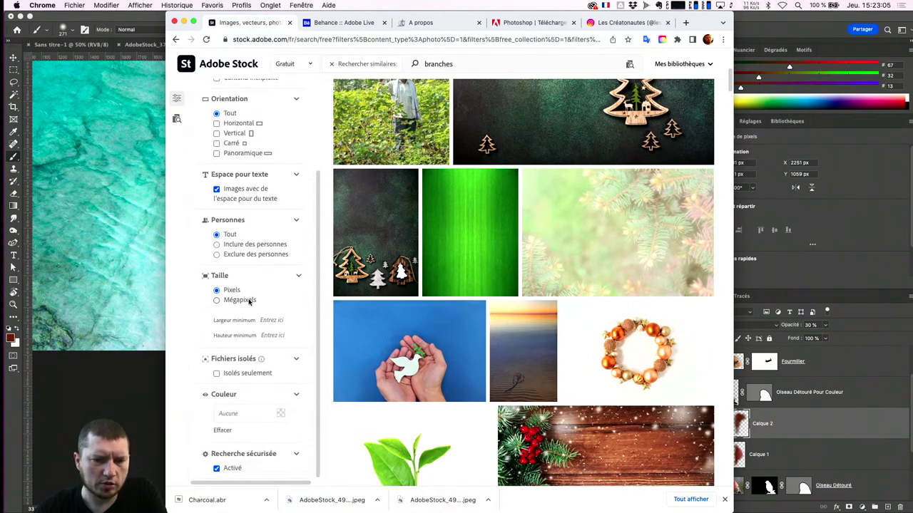
{"action": "scroll", "coordinate": [251, 325], "scroll_direction": "down", "scroll_amount": 2}
{"action": "scroll", "coordinate": [251, 325], "scroll_direction": "down", "scroll_amount": 1}
{"action": "scroll", "coordinate": [251, 412], "scroll_direction": "down", "scroll_amount": 1}
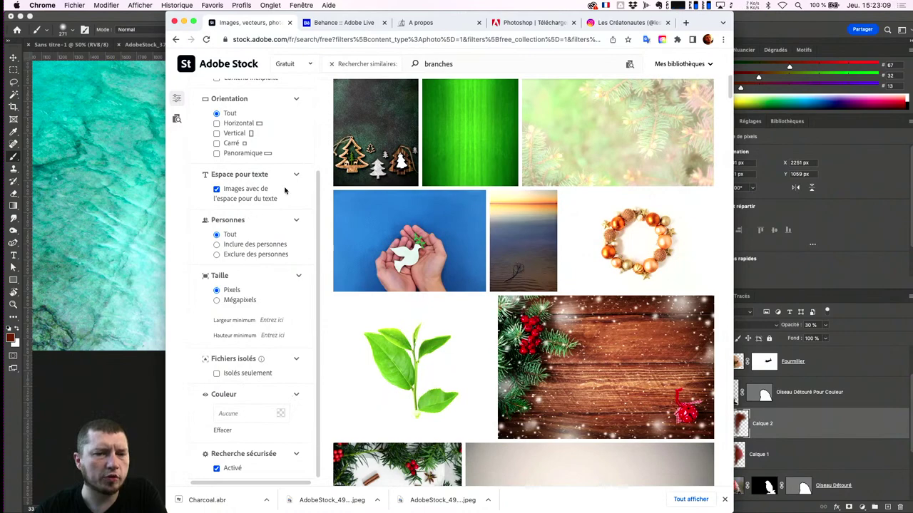
{"action": "scroll", "coordinate": [406, 242], "scroll_direction": "down", "scroll_amount": 3}
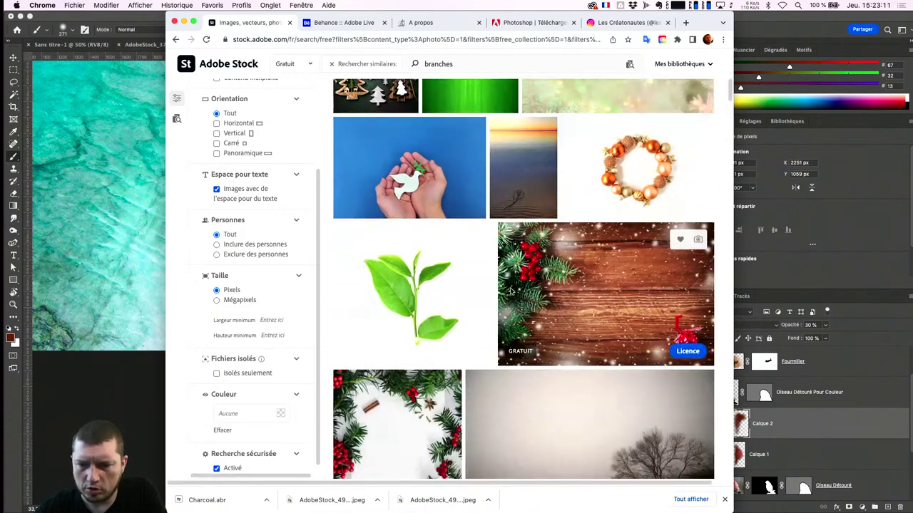
{"action": "scroll", "coordinate": [517, 301], "scroll_direction": "down", "scroll_amount": 3}
{"action": "scroll", "coordinate": [517, 300], "scroll_direction": "down", "scroll_amount": 4}
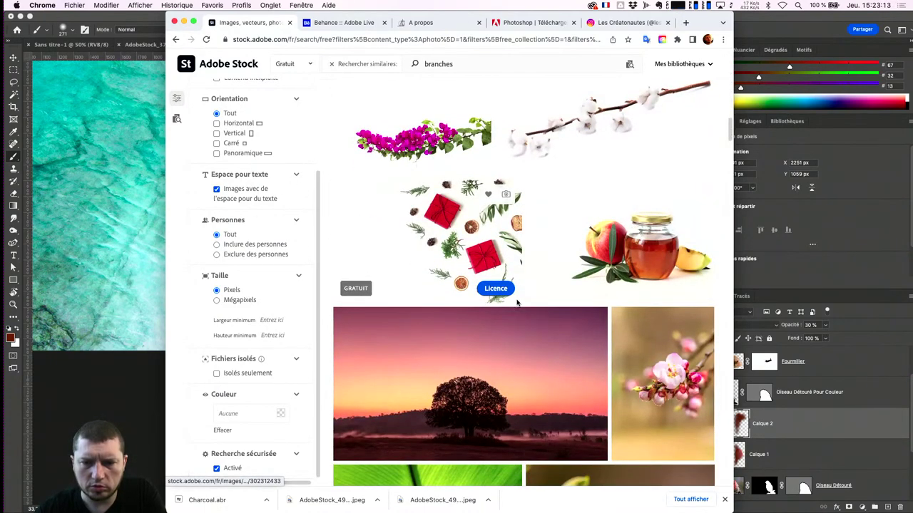
{"action": "scroll", "coordinate": [517, 303], "scroll_direction": "down", "scroll_amount": 5}
{"action": "scroll", "coordinate": [518, 301], "scroll_direction": "down", "scroll_amount": 2}
{"action": "scroll", "coordinate": [518, 301], "scroll_direction": "down", "scroll_amount": 1}
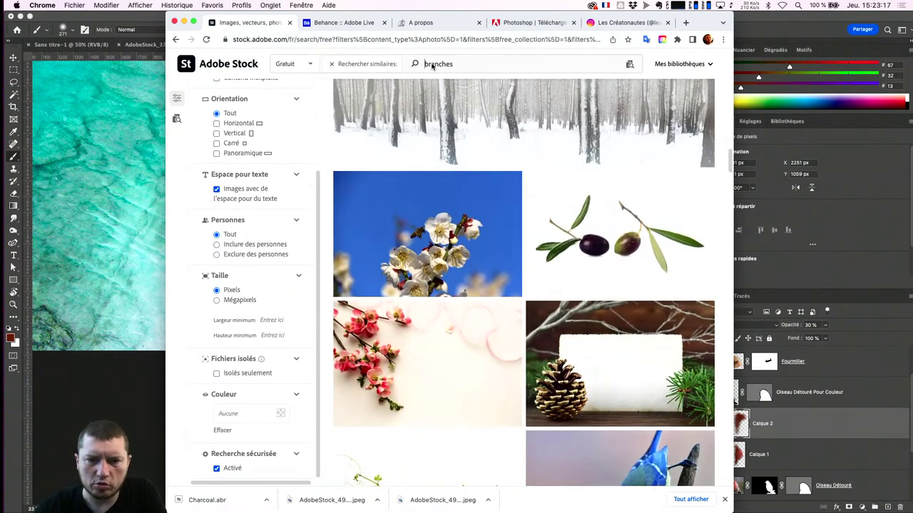
Step: Clear the similar-image filter, then license the free kingfisher-on-a-branch photo and open its download options
{"action": "left_click", "coordinate": [331, 64]}
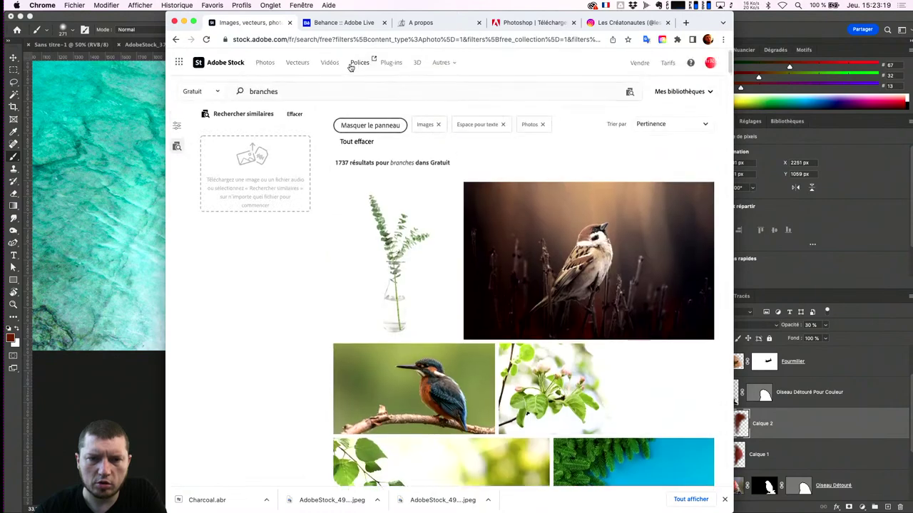
{"action": "left_click", "coordinate": [361, 65]}
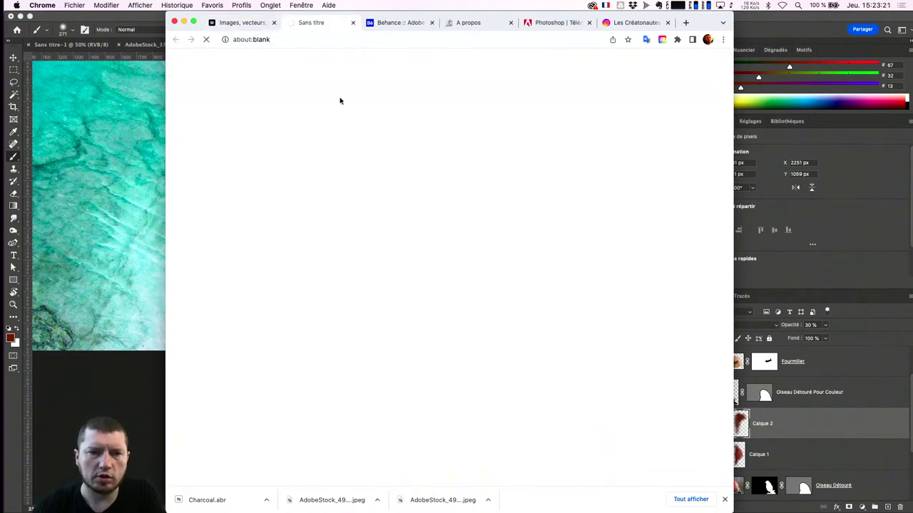
{"action": "left_click", "coordinate": [251, 22]}
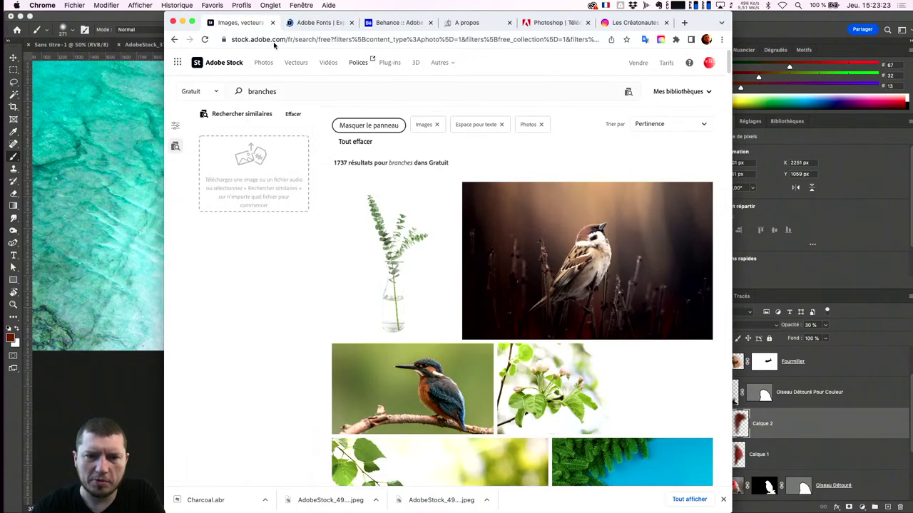
{"action": "scroll", "coordinate": [440, 332], "scroll_direction": "down", "scroll_amount": 1}
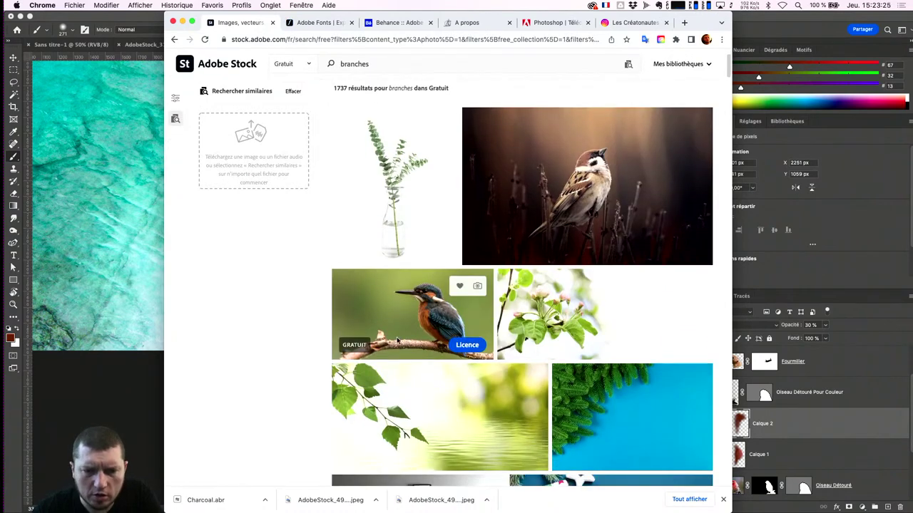
{"action": "scroll", "coordinate": [397, 341], "scroll_direction": "down", "scroll_amount": 3}
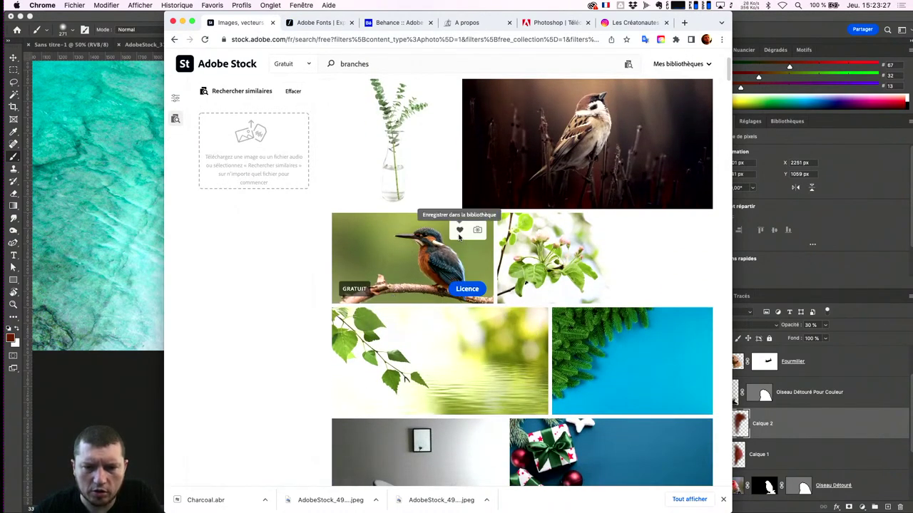
{"action": "left_click", "coordinate": [467, 290]}
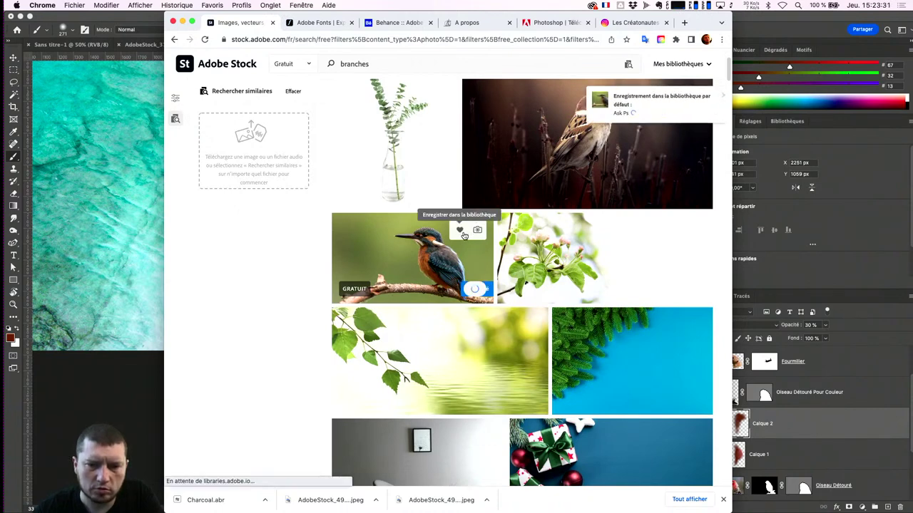
{"action": "left_click", "coordinate": [265, 500]}
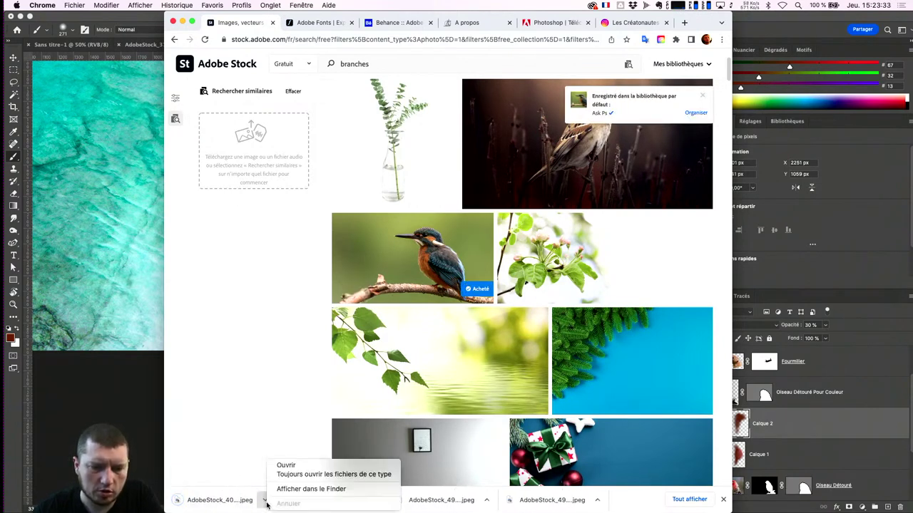
Step: Place the downloaded AdobeStock kingfisher photo into the composite, shifted up and right
{"action": "left_click", "coordinate": [301, 490]}
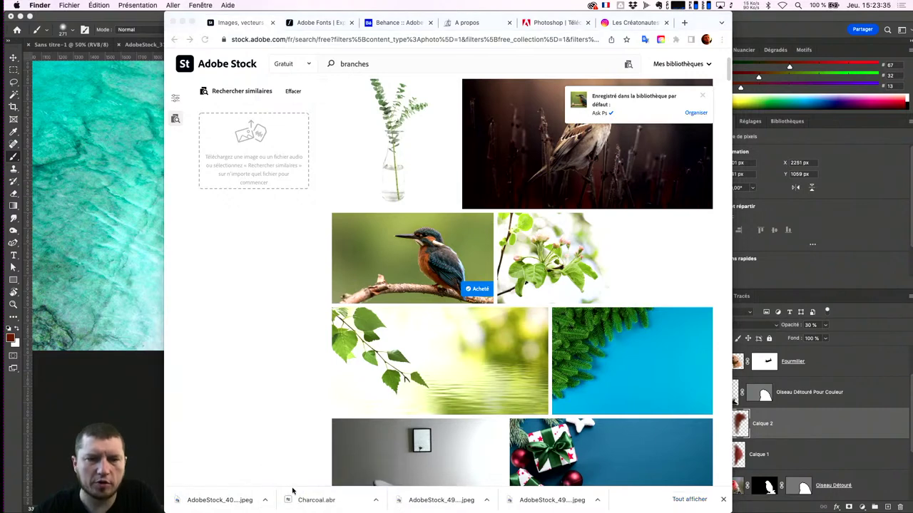
{"action": "left_click_drag", "start_coordinate": [282, 232], "coordinate": [119, 162]}
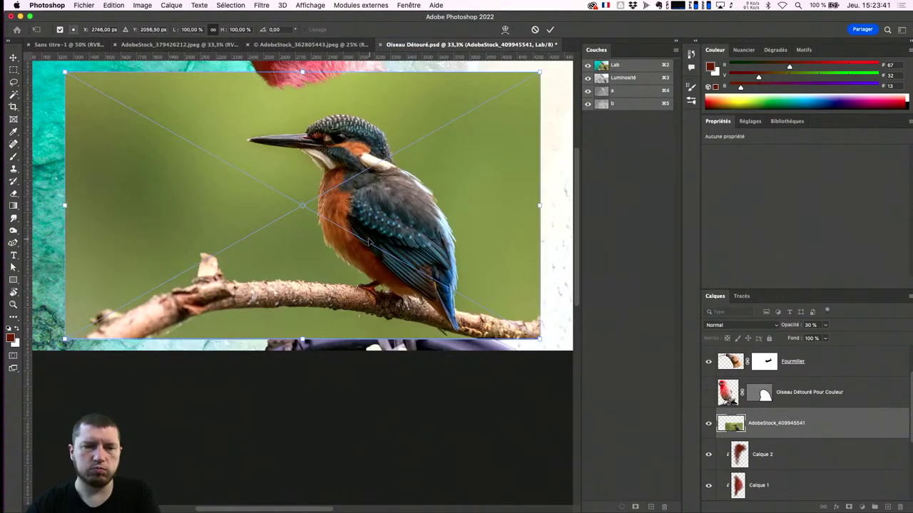
{"action": "mouse_move", "coordinate": [353, 291]}
{"action": "left_mouse_down"}
{"action": "mouse_move", "coordinate": [529, 132]}
{"action": "mouse_move", "coordinate": [514, 290]}
{"action": "mouse_move", "coordinate": [506, 314]}
{"action": "mouse_move", "coordinate": [485, 317]}
{"action": "mouse_move", "coordinate": [538, 297]}
{"action": "left_mouse_up"}
{"action": "key", "text": "Return"}
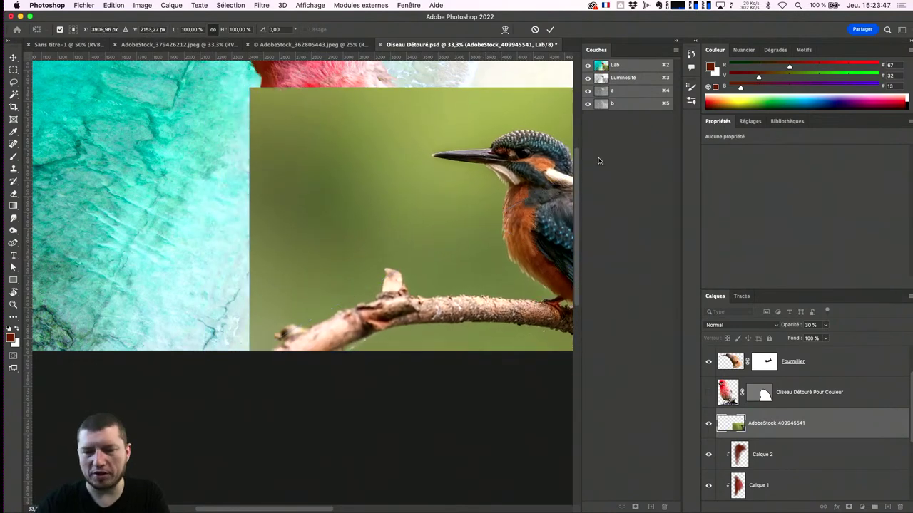
Step: Pick the Object Selection tool and frame the branch to select it
{"action": "key", "text": "b"}
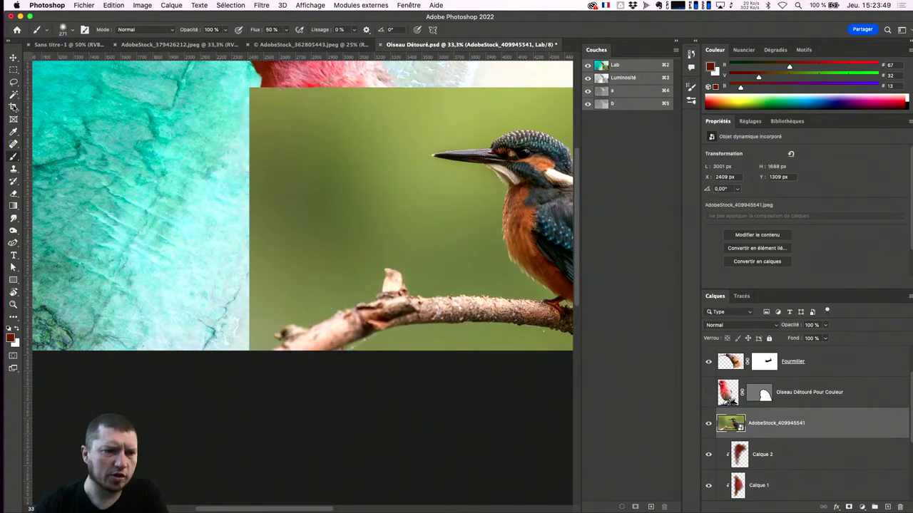
{"action": "left_click", "coordinate": [14, 95]}
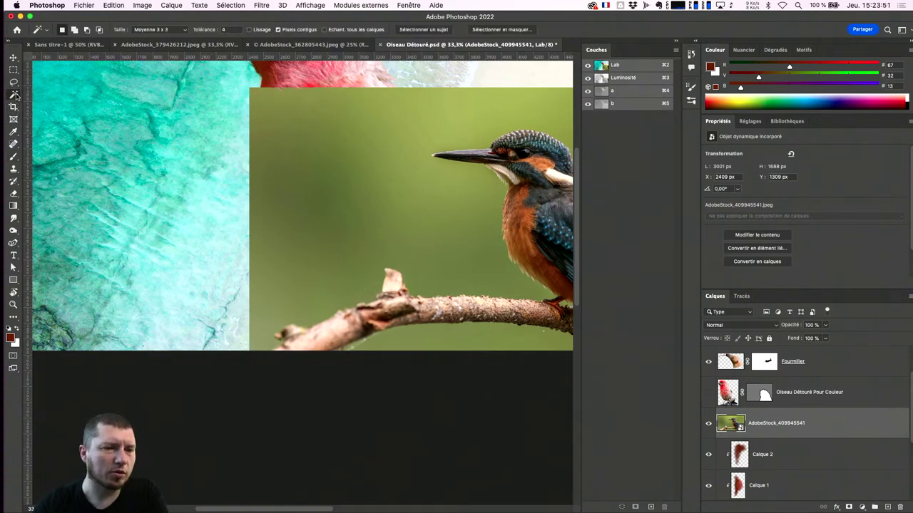
{"action": "right_click", "coordinate": [14, 94]}
{"action": "left_click", "coordinate": [50, 94]}
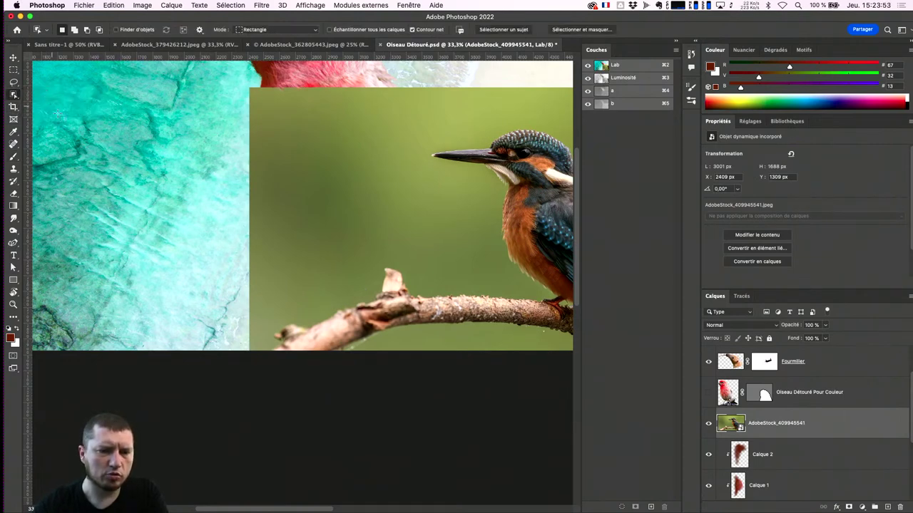
{"action": "left_click_drag", "start_coordinate": [284, 284], "coordinate": [491, 390]}
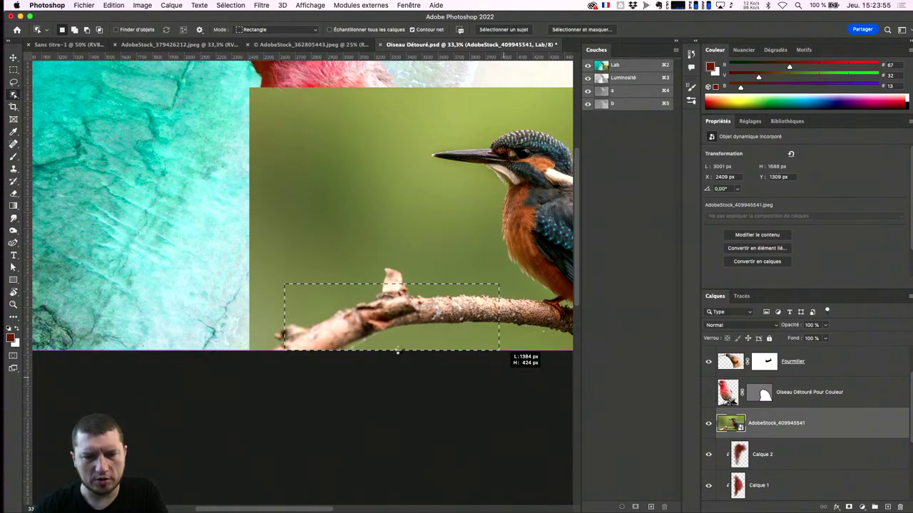
Step: Mask AdobeStock_409945541 to just its branch and move it under the bird's feet (X 2339, Y 1395)
{"action": "left_click_drag", "start_coordinate": [499, 352], "coordinate": [499, 352]}
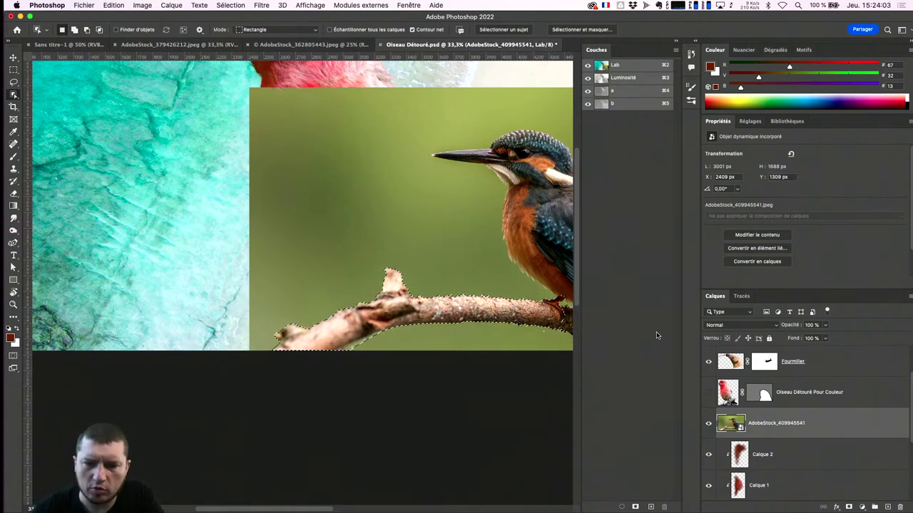
{"action": "left_click", "coordinate": [849, 507]}
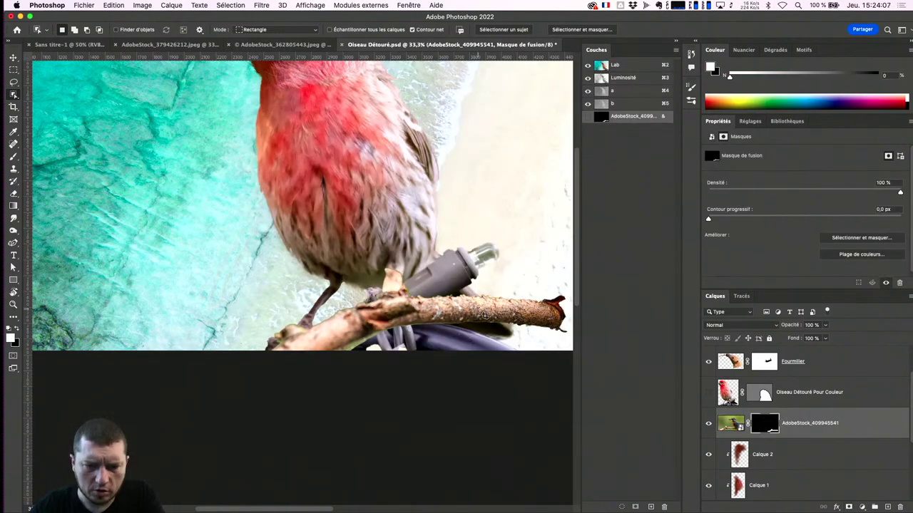
{"action": "key", "text": "c"}
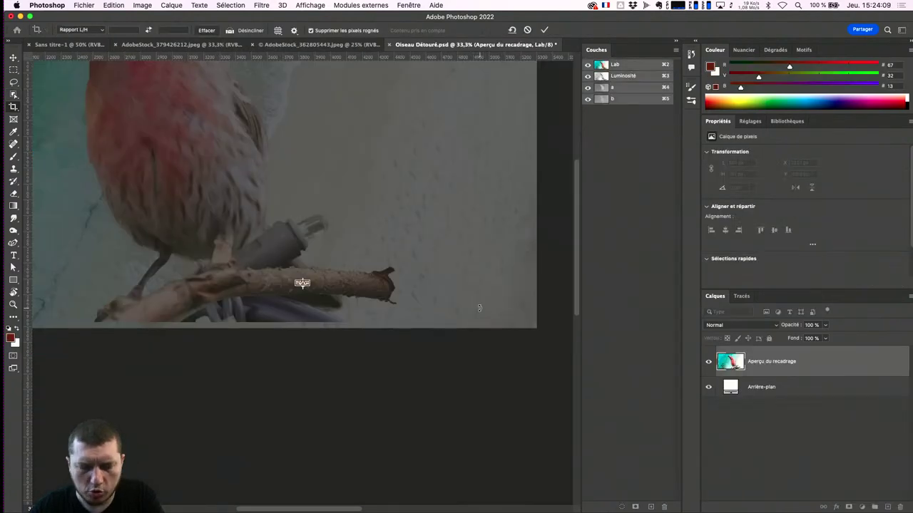
{"action": "key", "text": "Escape"}
{"action": "key", "text": "v"}
{"action": "mouse_move", "coordinate": [471, 314]}
{"action": "left_mouse_down"}
{"action": "mouse_move", "coordinate": [481, 334]}
{"action": "mouse_move", "coordinate": [451, 323]}
{"action": "left_mouse_up"}
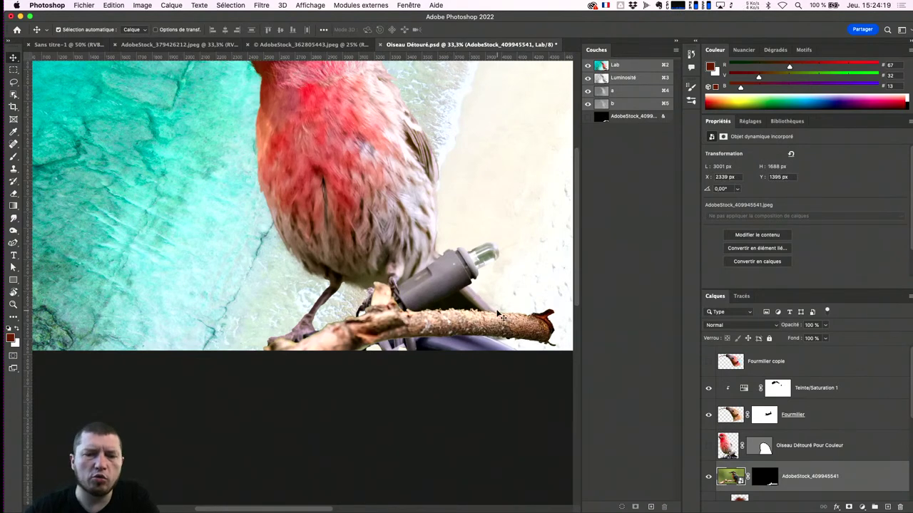
Step: Nudge the branch to X 2298, Y 1405 and inspect the Luminosité, a and b Lab channels
{"action": "left_click_drag", "start_coordinate": [518, 324], "coordinate": [517, 323]}
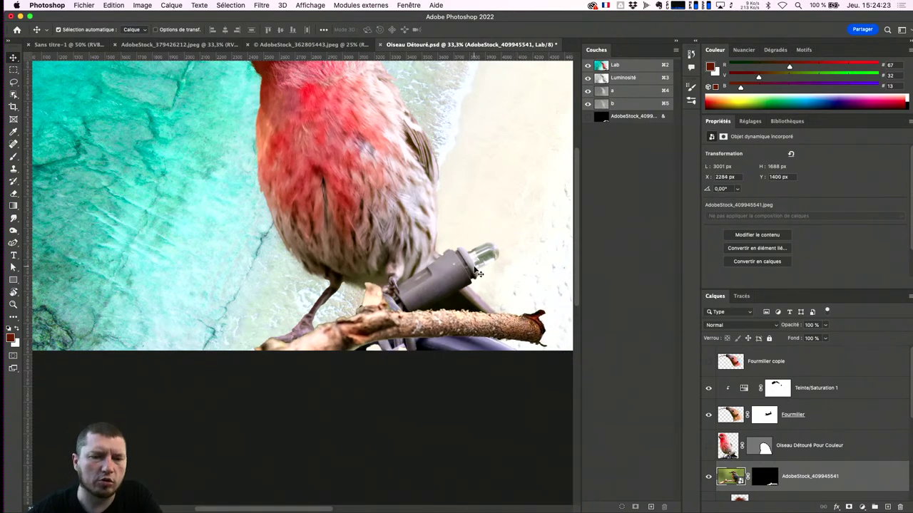
{"action": "left_click_drag", "start_coordinate": [462, 322], "coordinate": [464, 308]}
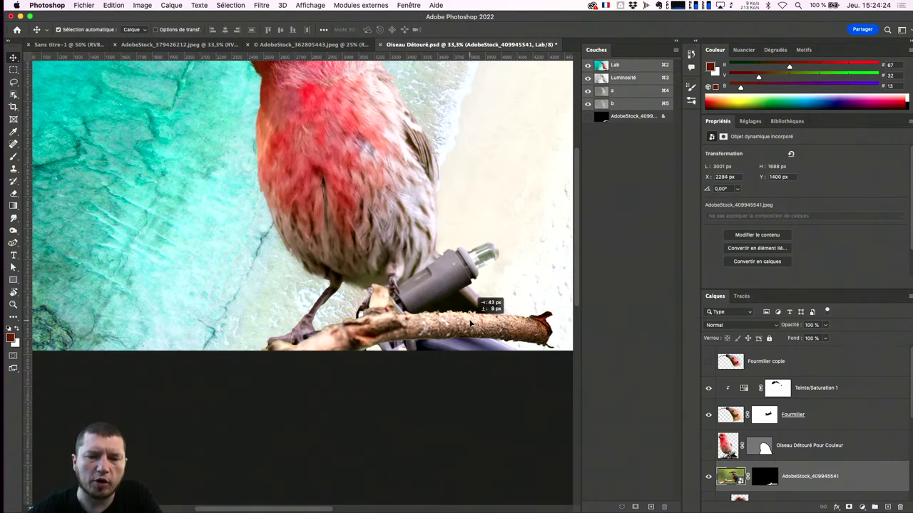
{"action": "left_click", "coordinate": [626, 91]}
{"action": "left_click", "coordinate": [623, 78]}
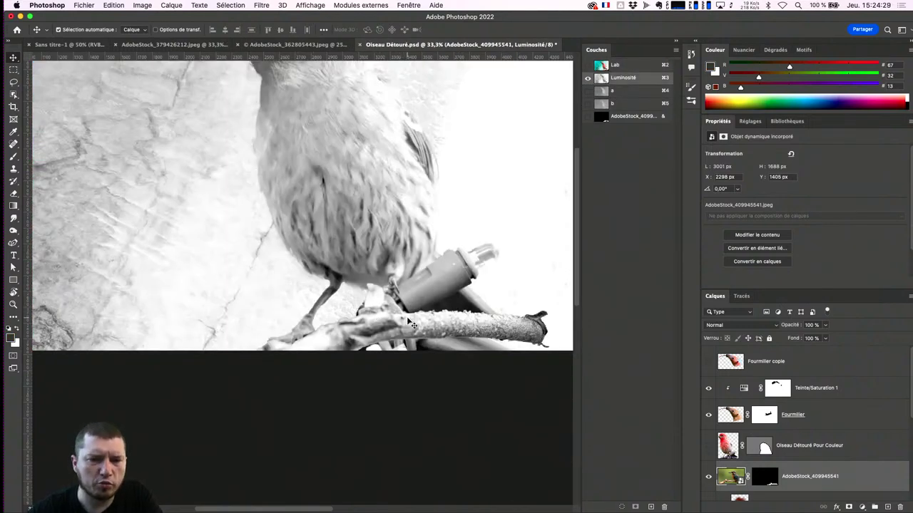
{"action": "left_click", "coordinate": [614, 105]}
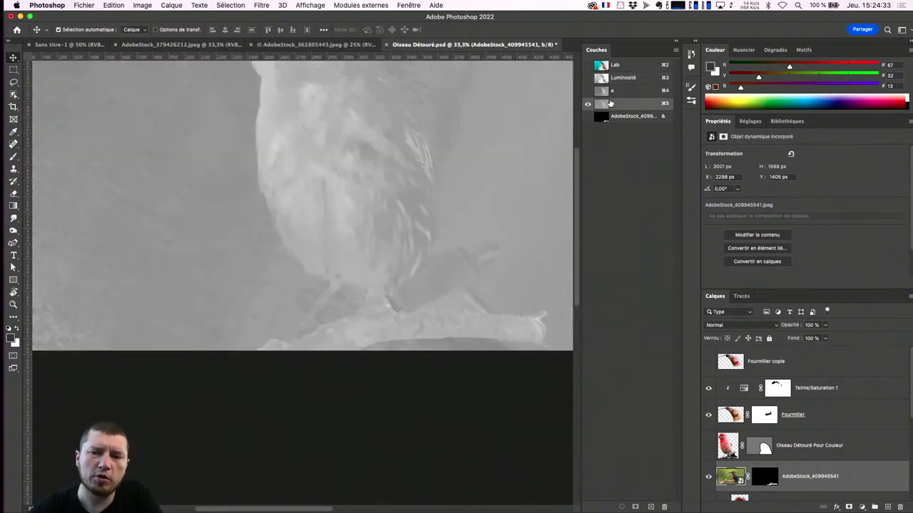
{"action": "left_click", "coordinate": [621, 92]}
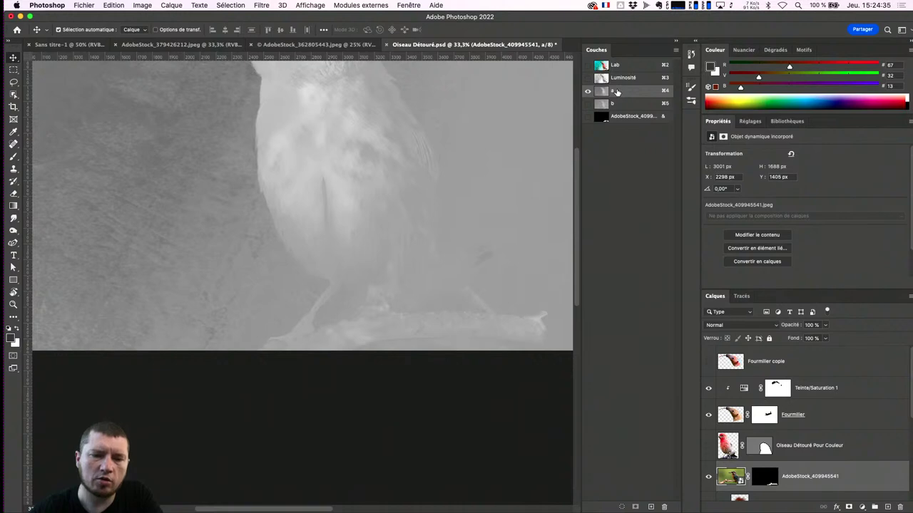
{"action": "left_click", "coordinate": [615, 78]}
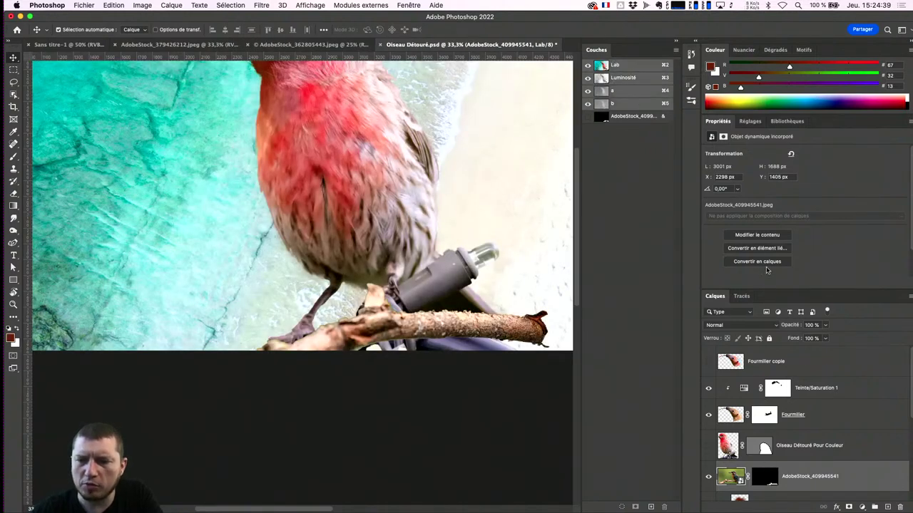
Step: Add a 'Teinte/Saturation 2' adjustment layer above the branch
{"action": "left_click", "coordinate": [864, 508]}
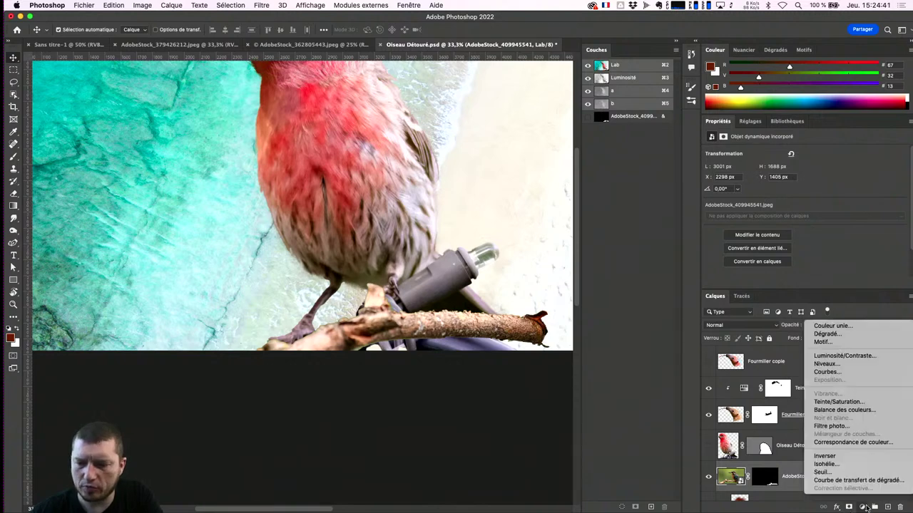
{"action": "left_click", "coordinate": [839, 402]}
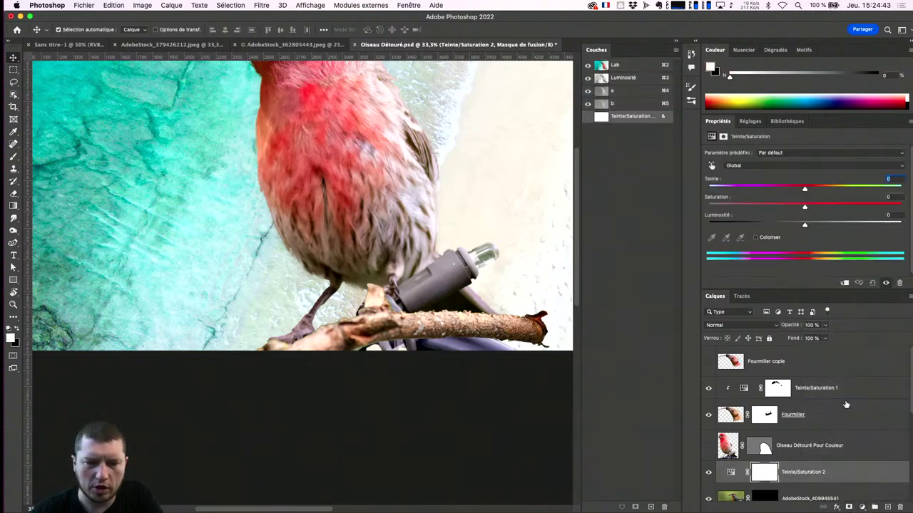
{"action": "left_click", "coordinate": [765, 448]}
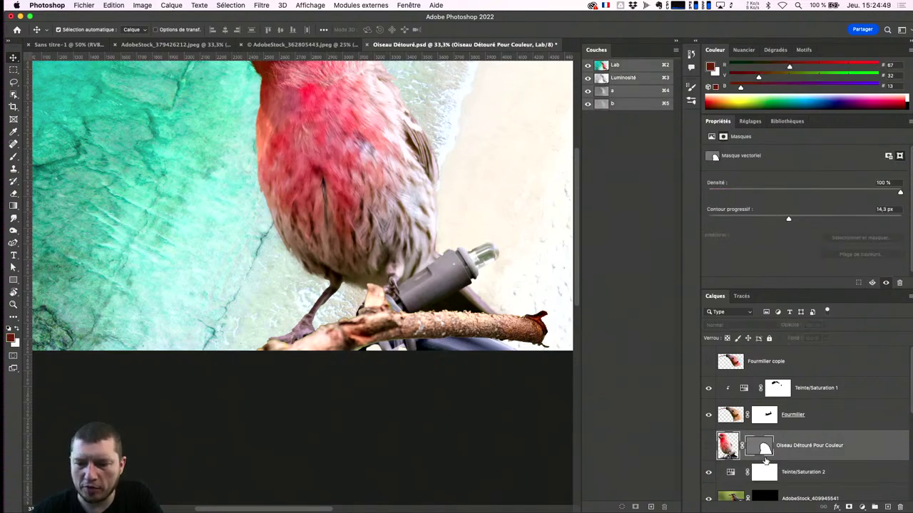
Step: Add an anchor to the Oiseau Détouré vector mask and pull its right edge toward the branch
{"action": "scroll", "coordinate": [765, 460], "scroll_direction": "down", "scroll_amount": 2}
{"action": "scroll", "coordinate": [780, 392], "scroll_direction": "down", "scroll_amount": 2}
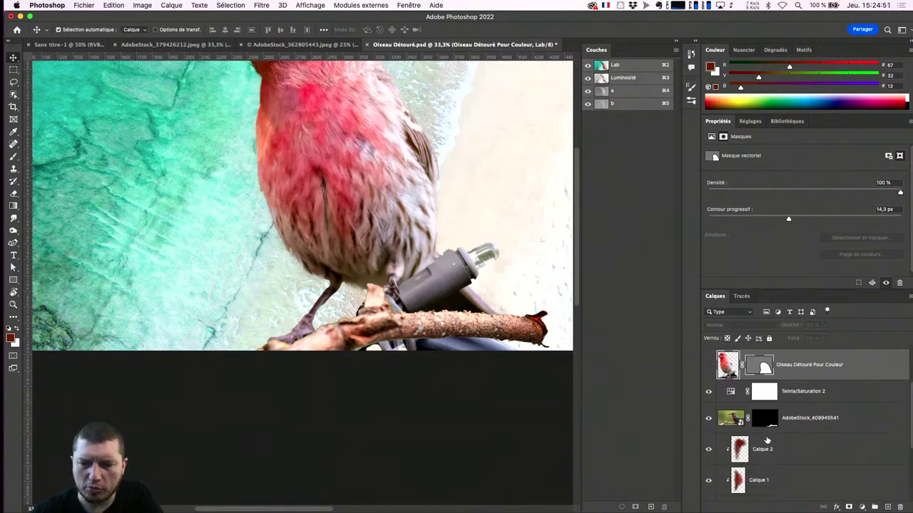
{"action": "scroll", "coordinate": [779, 421], "scroll_direction": "down", "scroll_amount": 1}
{"action": "scroll", "coordinate": [778, 449], "scroll_direction": "down", "scroll_amount": 2}
{"action": "left_click", "coordinate": [797, 427]}
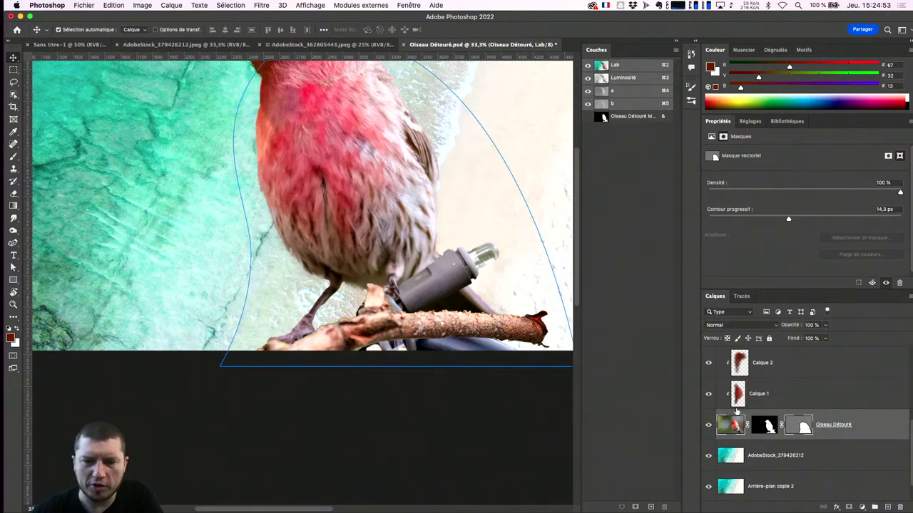
{"action": "key", "text": "p"}
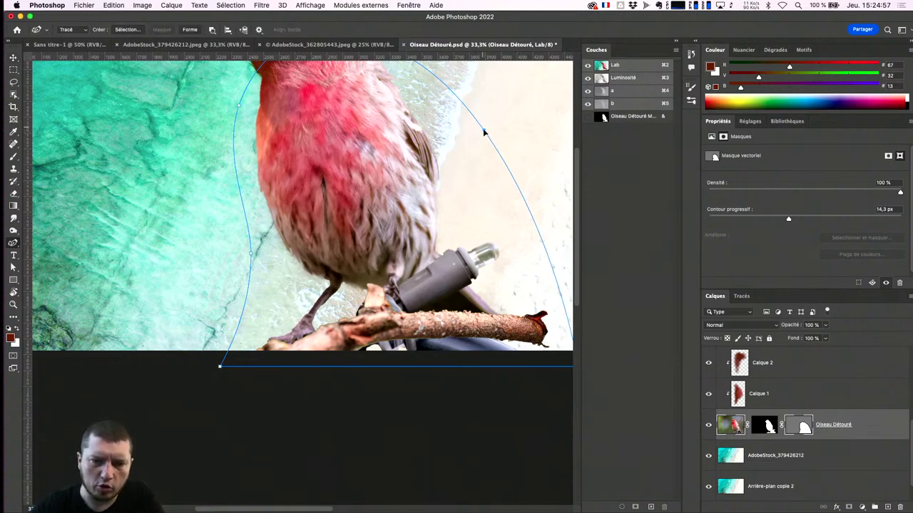
{"action": "left_click_drag", "start_coordinate": [486, 131], "coordinate": [472, 155]}
{"action": "left_click_drag", "start_coordinate": [497, 201], "coordinate": [428, 294]}
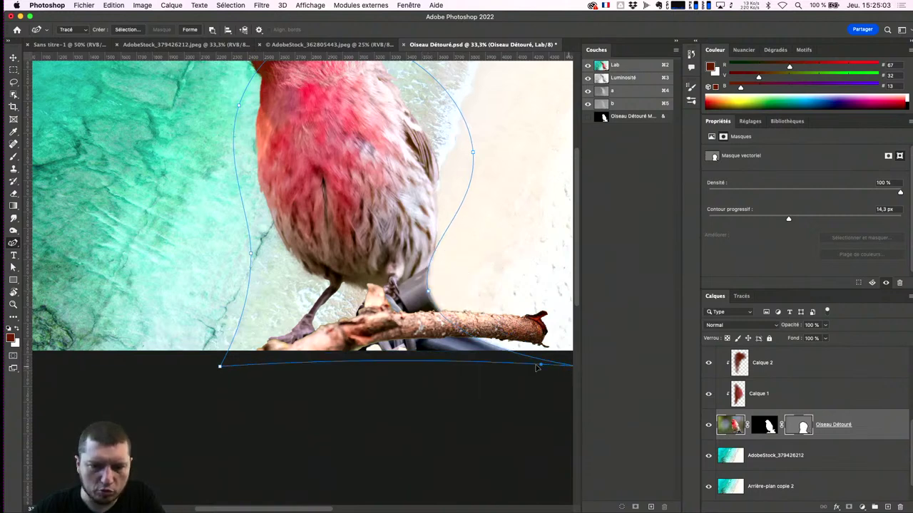
Step: Curve the mask's bottom outline upward, delete two end anchors and tighten it around the tail
{"action": "left_click_drag", "start_coordinate": [318, 366], "coordinate": [531, 364]}
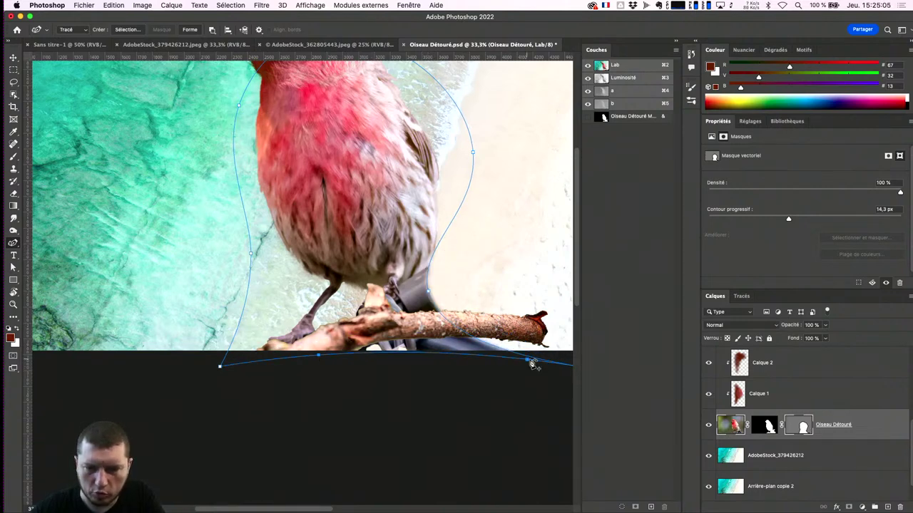
{"action": "left_click_drag", "start_coordinate": [470, 338], "coordinate": [388, 334]}
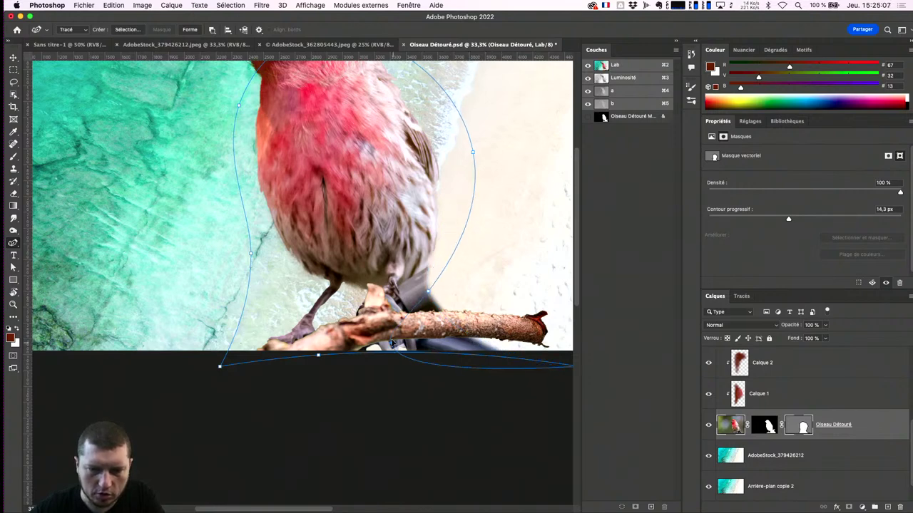
{"action": "key", "text": "super+minus"}
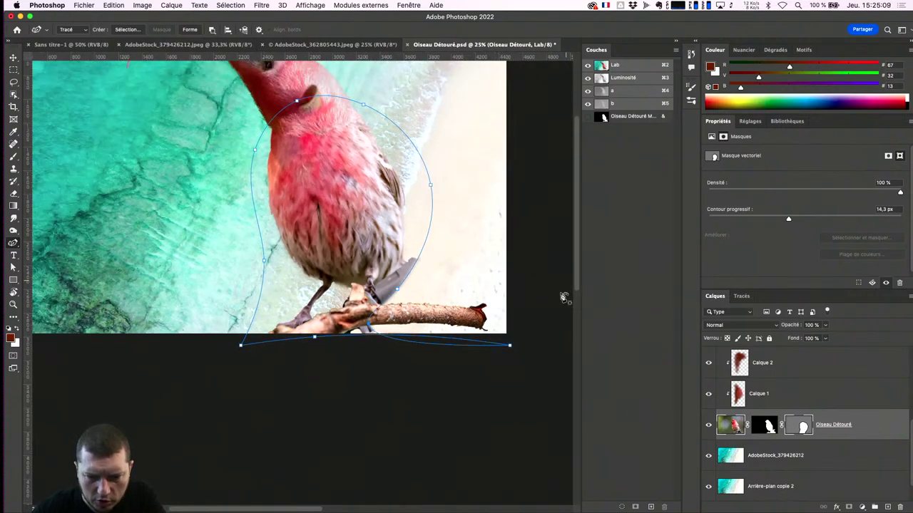
{"action": "left_click", "coordinate": [508, 345]}
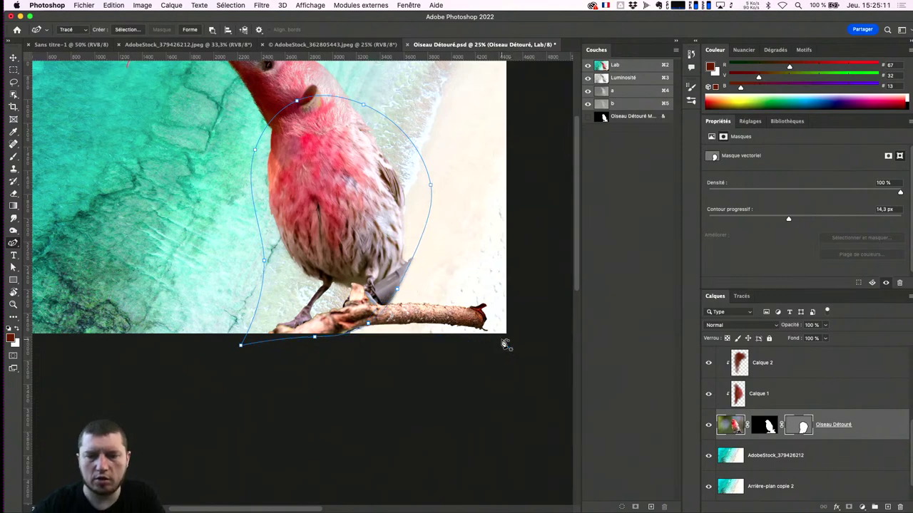
{"action": "left_click", "coordinate": [396, 291]}
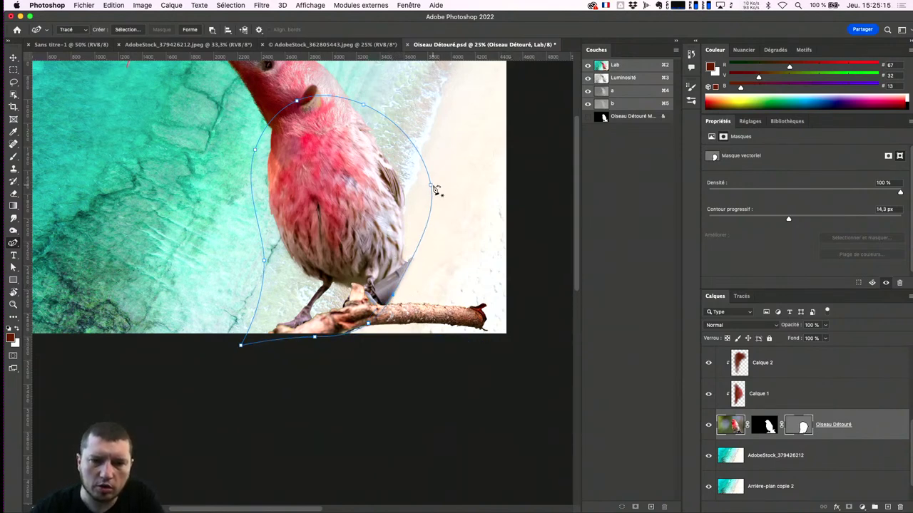
{"action": "left_click_drag", "start_coordinate": [431, 189], "coordinate": [417, 205]}
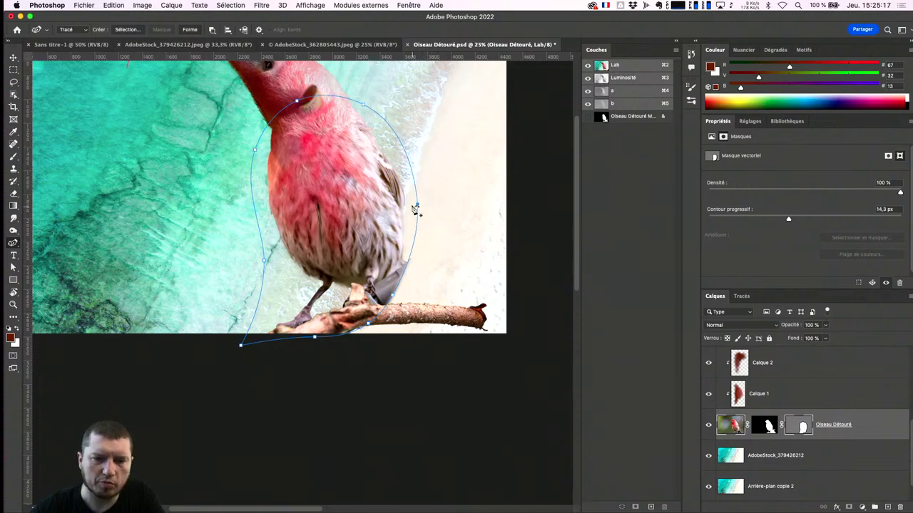
{"action": "key", "text": "super+plus"}
{"action": "key", "text": "super+plus"}
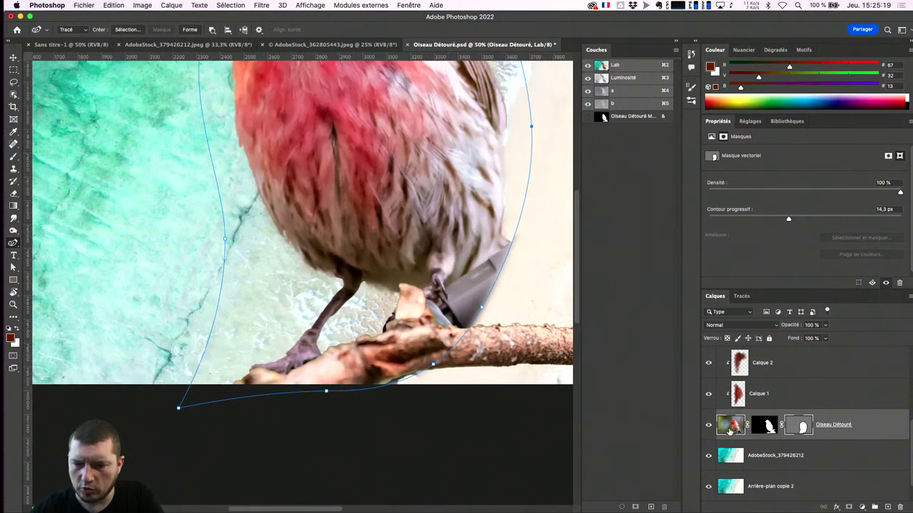
{"action": "scroll", "coordinate": [770, 399], "scroll_direction": "up", "scroll_amount": 2}
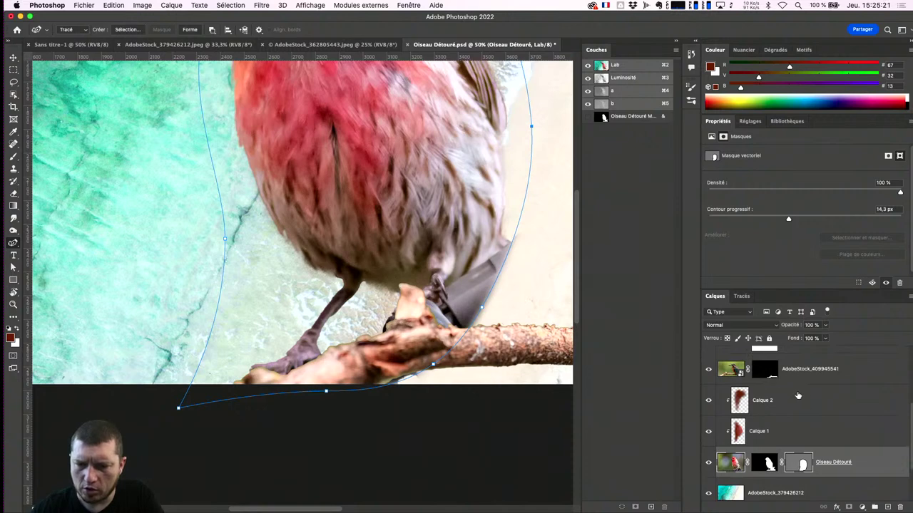
Step: Hide AdobeStock_409945541 and place it below the Oiseau Détouré layer
{"action": "left_click_drag", "start_coordinate": [794, 372], "coordinate": [792, 475]}
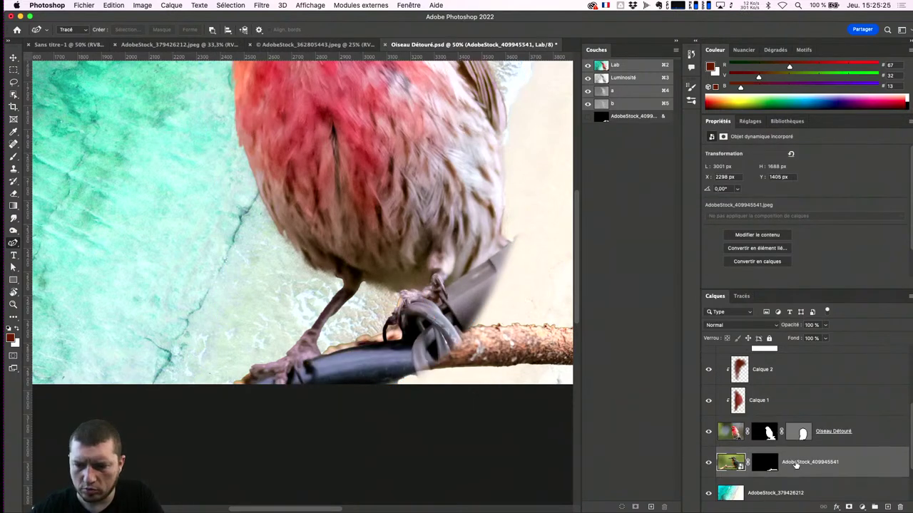
{"action": "mouse_move", "coordinate": [808, 448]}
{"action": "left_mouse_down"}
{"action": "mouse_move", "coordinate": [788, 349]}
{"action": "mouse_move", "coordinate": [791, 357]}
{"action": "left_mouse_up"}
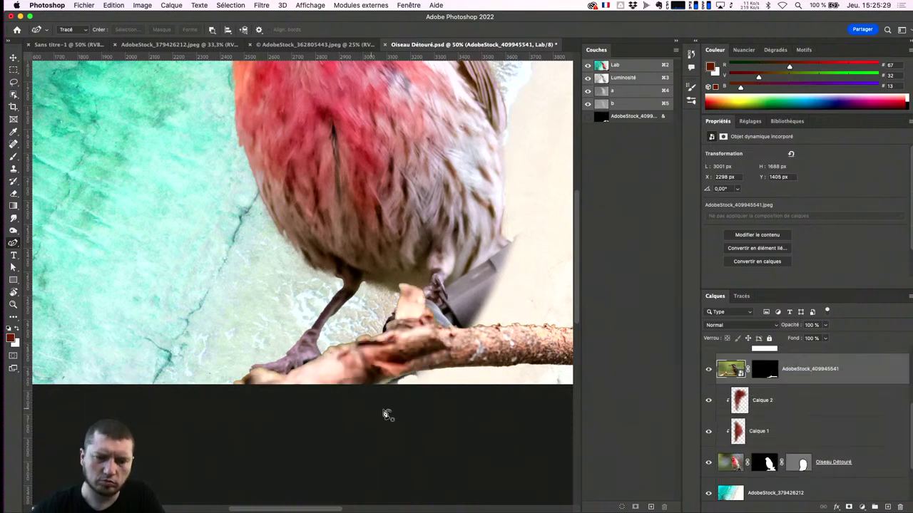
{"action": "left_click", "coordinate": [708, 369]}
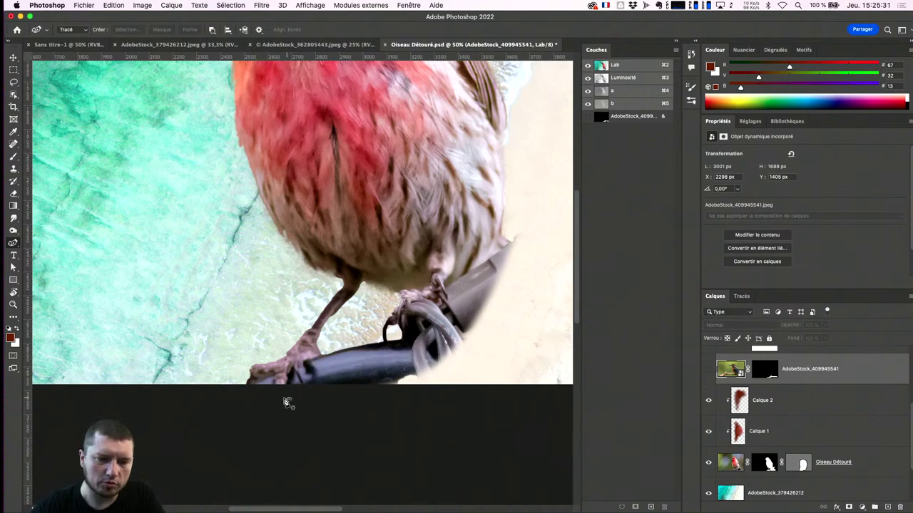
{"action": "key", "text": "super+plus"}
{"action": "key", "text": "super+plus"}
{"action": "key", "text": "super+plus"}
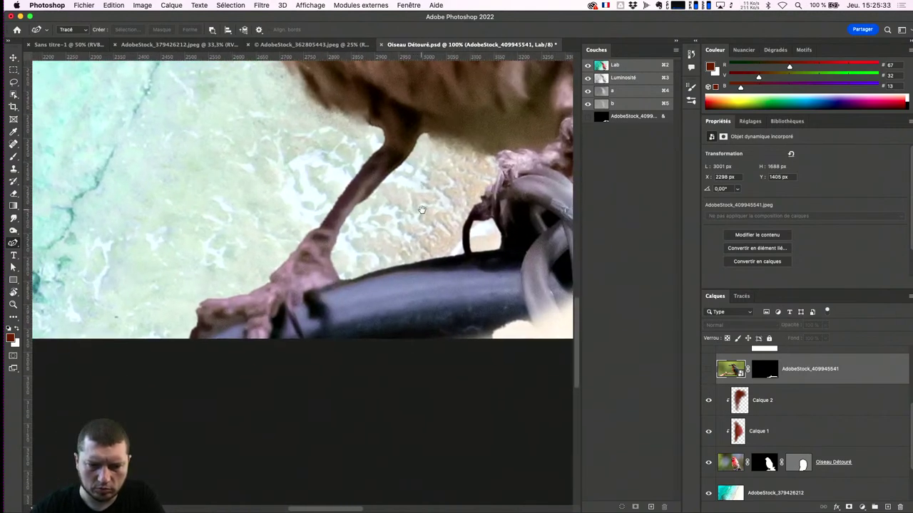
{"action": "left_click_drag", "start_coordinate": [808, 372], "coordinate": [815, 476]}
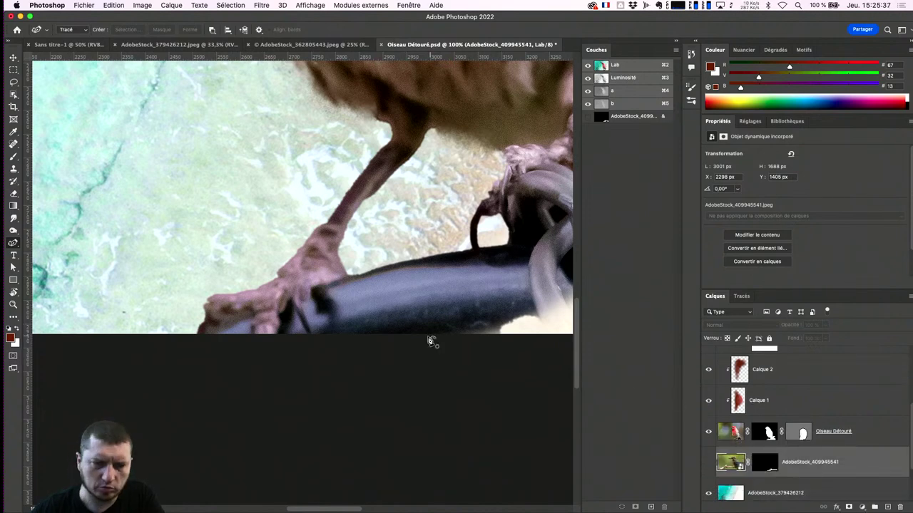
Step: Group Oiseau Détouré, Calque 1 and Calque 2 into Groupe 1
{"action": "left_click", "coordinate": [776, 436]}
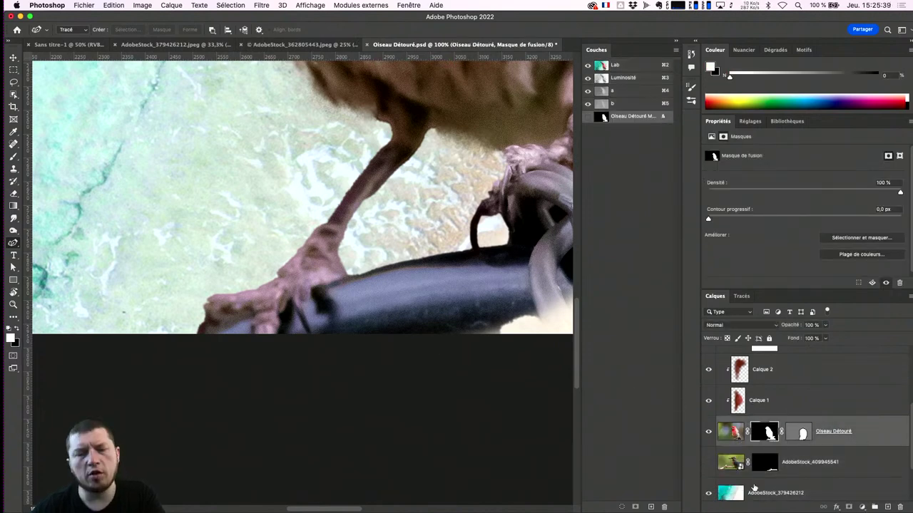
{"action": "key", "text": "super+1"}
{"action": "key", "text": "super+minus"}
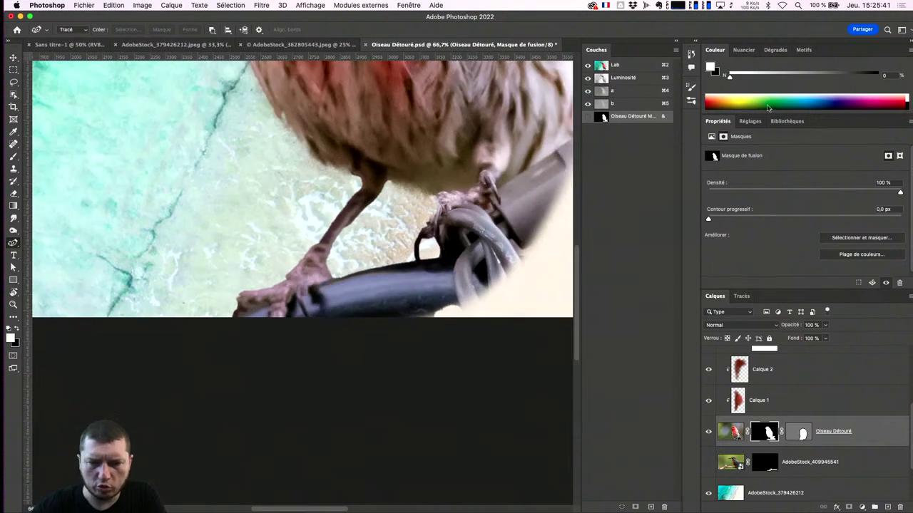
{"action": "left_click", "coordinate": [874, 506]}
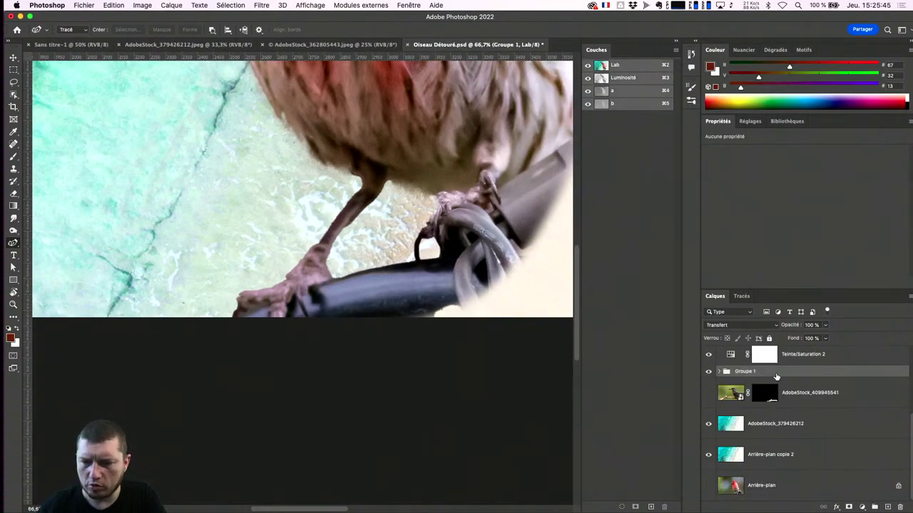
{"action": "left_click", "coordinate": [720, 371]}
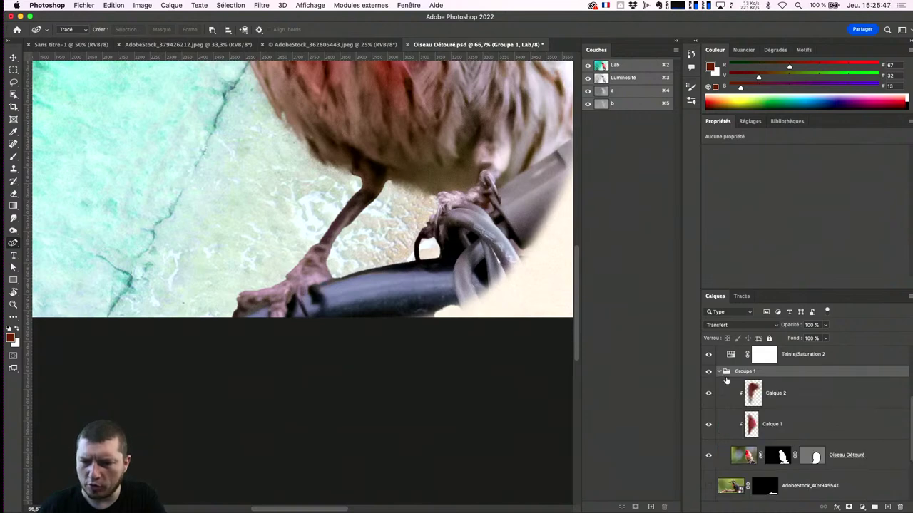
{"action": "left_click", "coordinate": [722, 373]}
Step: Add a white layer mask to Groupe 1 and select it for painting
{"action": "left_click", "coordinate": [849, 507]}
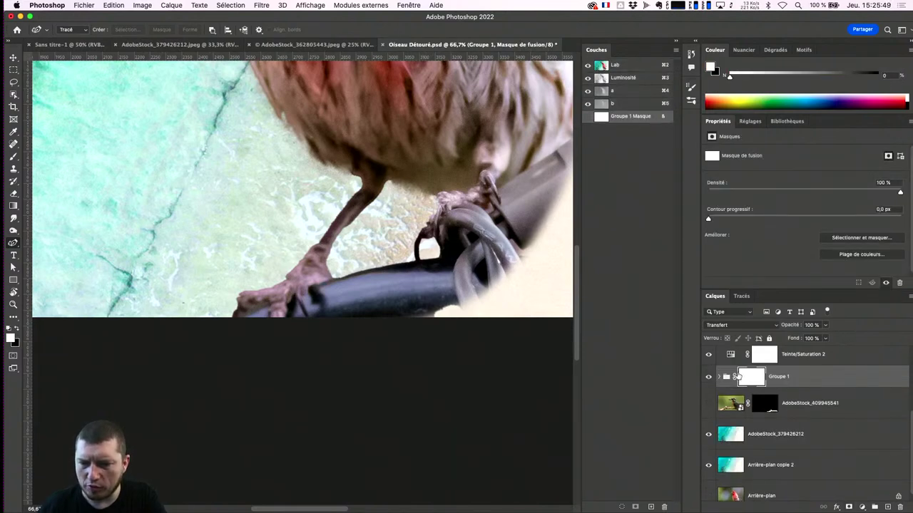
{"action": "key", "text": "super+plus"}
{"action": "key", "text": "super+plus"}
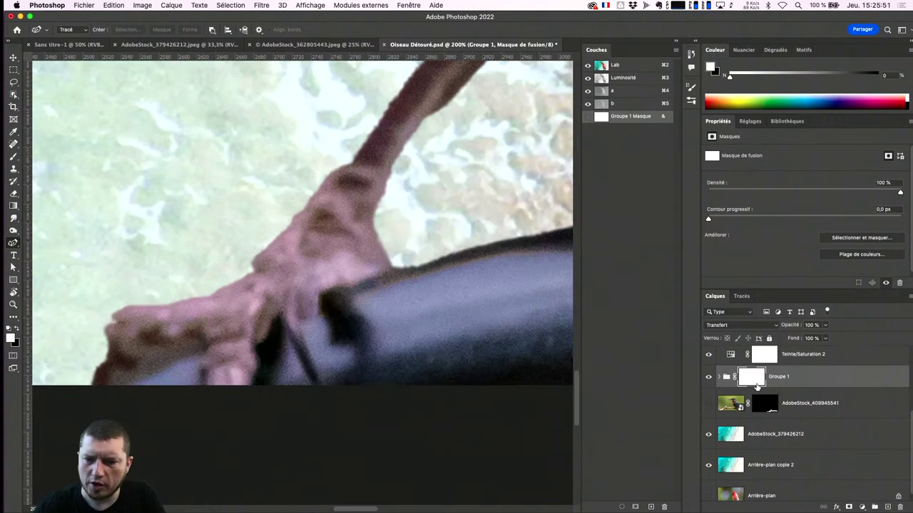
{"action": "left_click", "coordinate": [718, 379]}
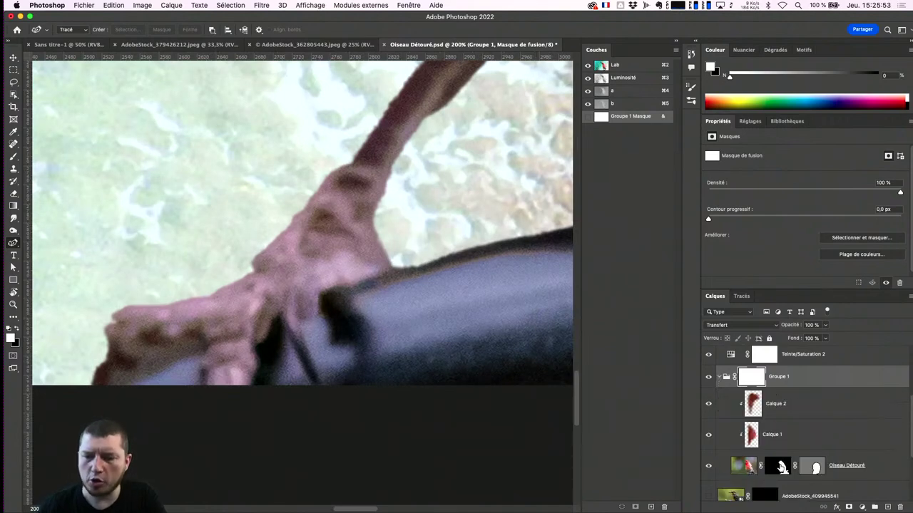
{"action": "left_click", "coordinate": [781, 467]}
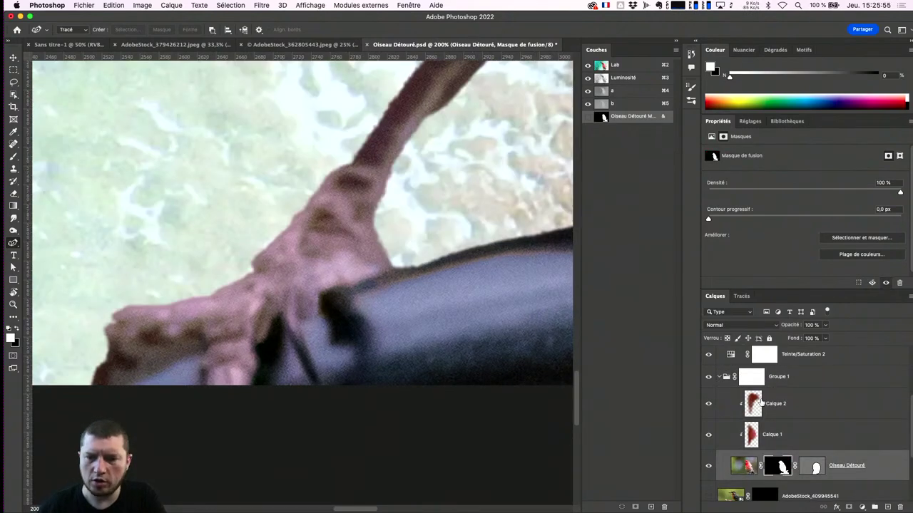
{"action": "left_click", "coordinate": [753, 377]}
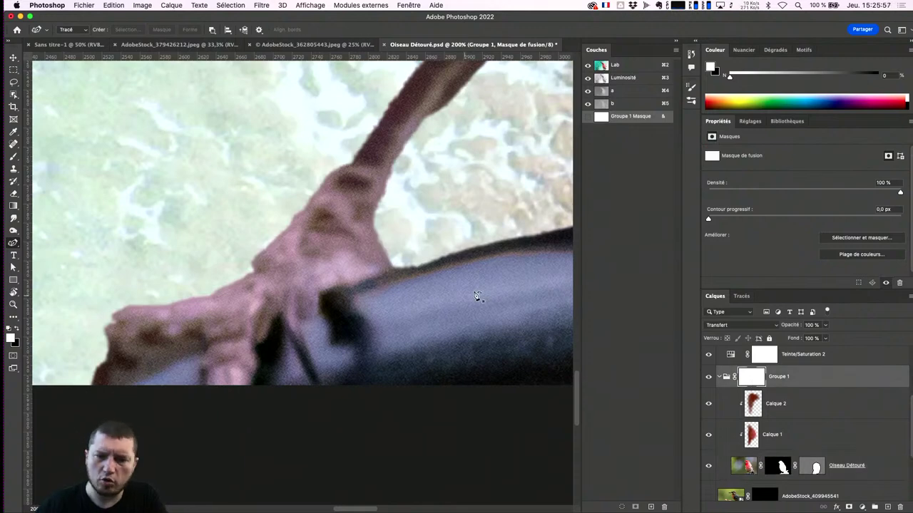
Step: Show AdobeStock_409945541 and brush black on Groupe 1's mask to hide the dark perch under the feet
{"action": "key", "text": "b"}
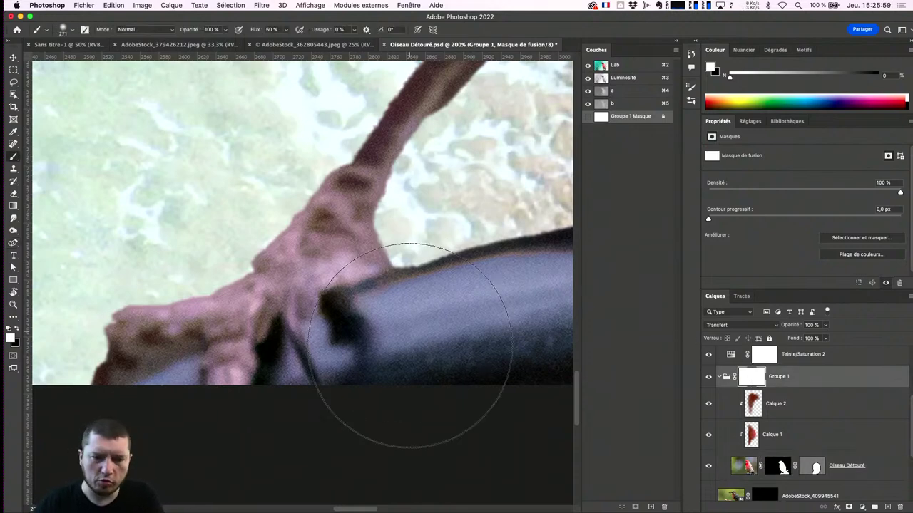
{"action": "mouse_move", "coordinate": [444, 342]}
{"action": "left_mouse_down"}
{"action": "mouse_move", "coordinate": [371, 336]}
{"action": "mouse_move", "coordinate": [428, 336]}
{"action": "mouse_move", "coordinate": [407, 305]}
{"action": "mouse_move", "coordinate": [357, 336]}
{"action": "mouse_move", "coordinate": [438, 295]}
{"action": "mouse_move", "coordinate": [467, 364]}
{"action": "mouse_move", "coordinate": [482, 264]}
{"action": "left_mouse_up"}
{"action": "key", "text": "x"}
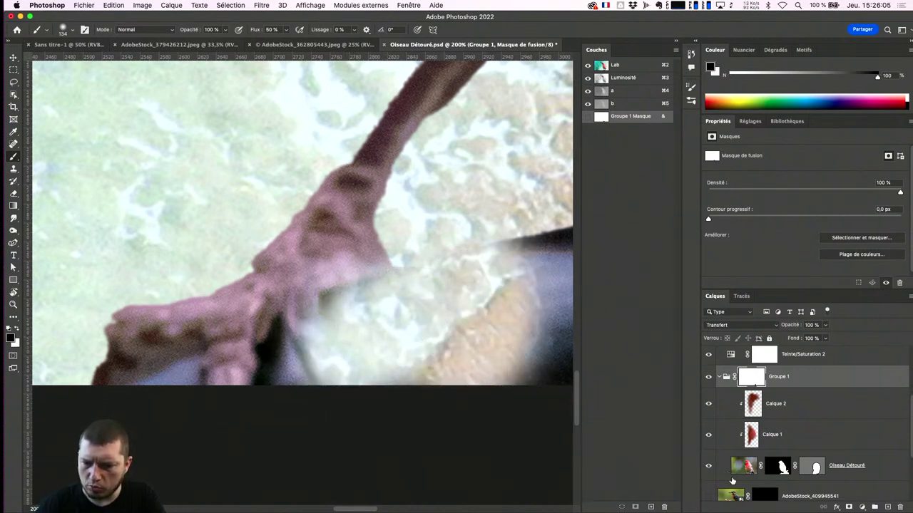
{"action": "left_click", "coordinate": [710, 497]}
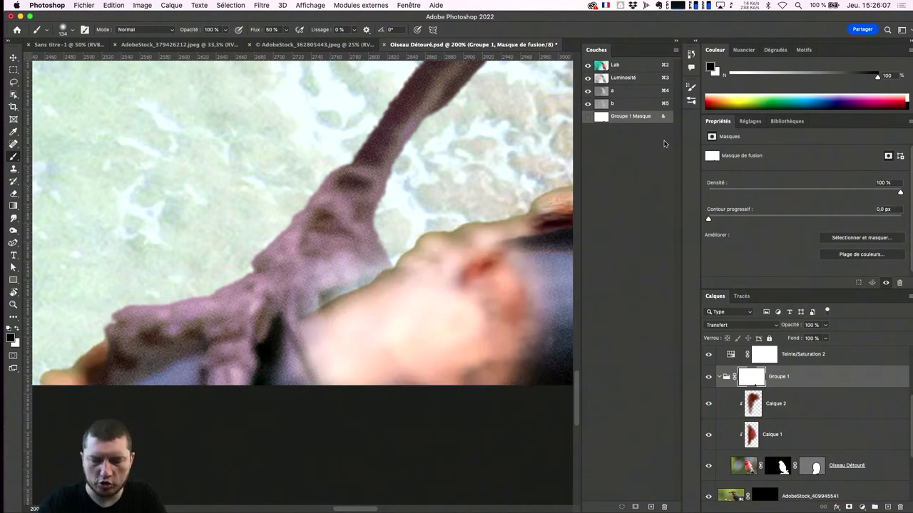
{"action": "key", "text": "super+minus"}
{"action": "key", "text": "super+minus"}
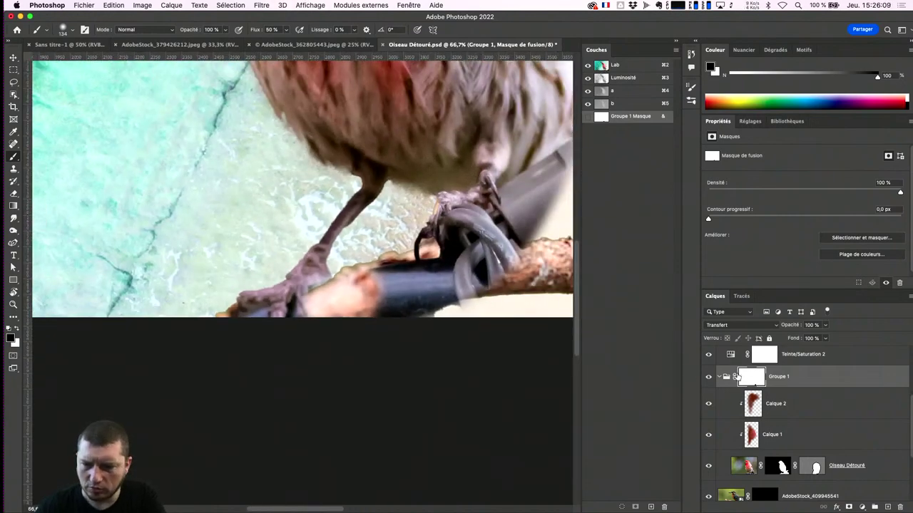
{"action": "mouse_move", "coordinate": [382, 274]}
{"action": "left_mouse_down"}
{"action": "mouse_move", "coordinate": [460, 237]}
{"action": "mouse_move", "coordinate": [476, 290]}
{"action": "mouse_move", "coordinate": [557, 167]}
{"action": "left_mouse_up"}
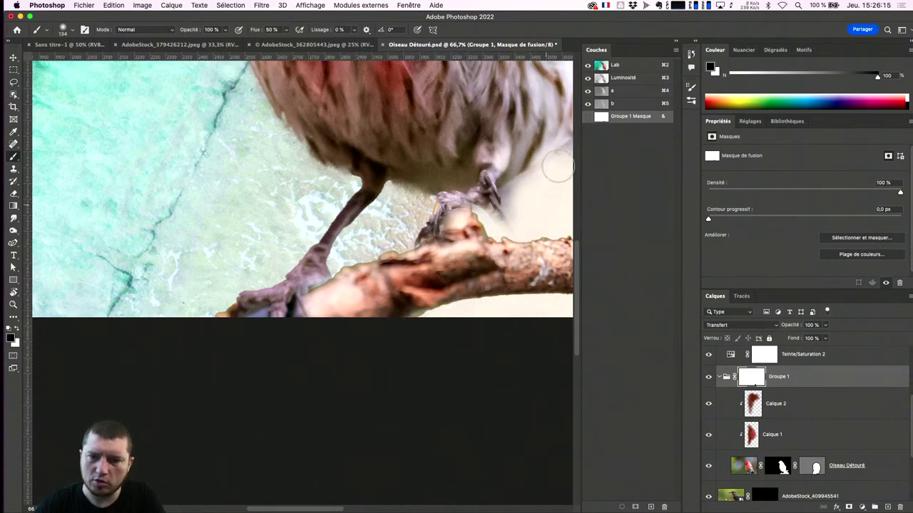
{"action": "scroll", "coordinate": [484, 250], "scroll_direction": "up", "scroll_amount": 2}
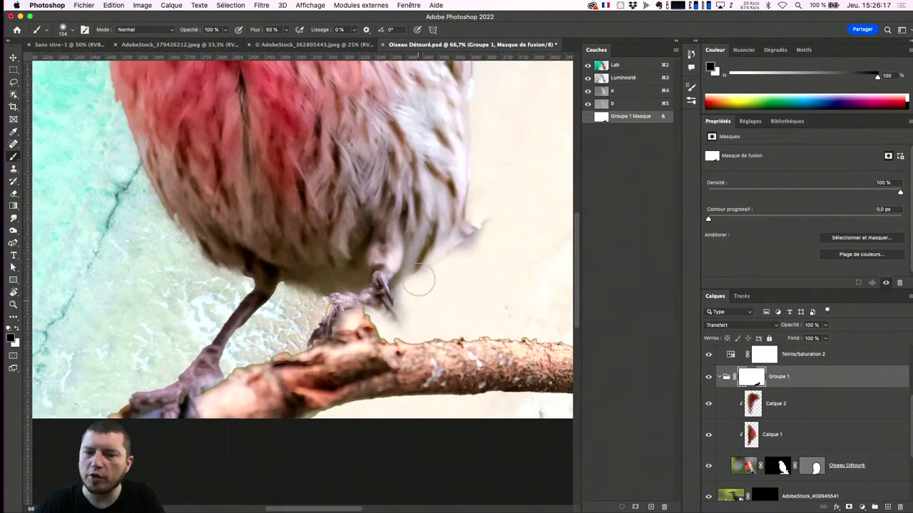
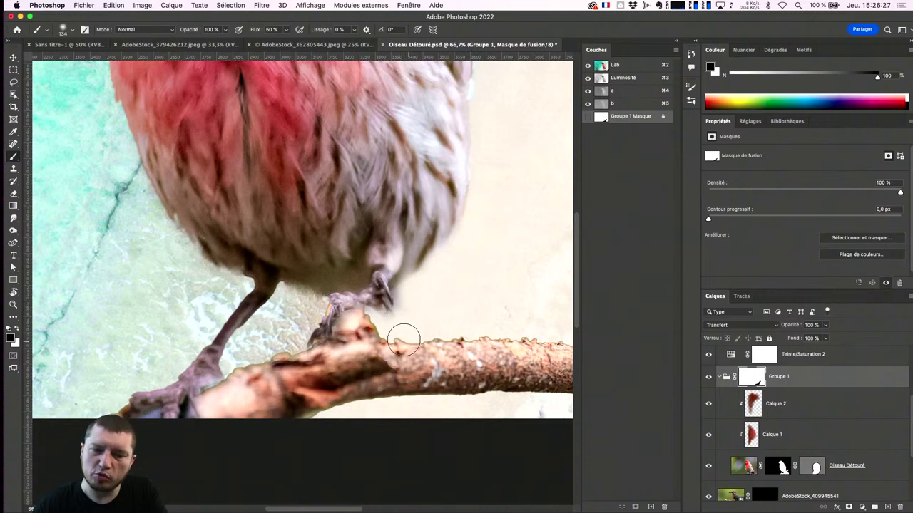
Step: Zoom to about 200% and pan onto the bird's claw
{"action": "left_click_drag", "start_coordinate": [253, 380], "coordinate": [345, 300]}
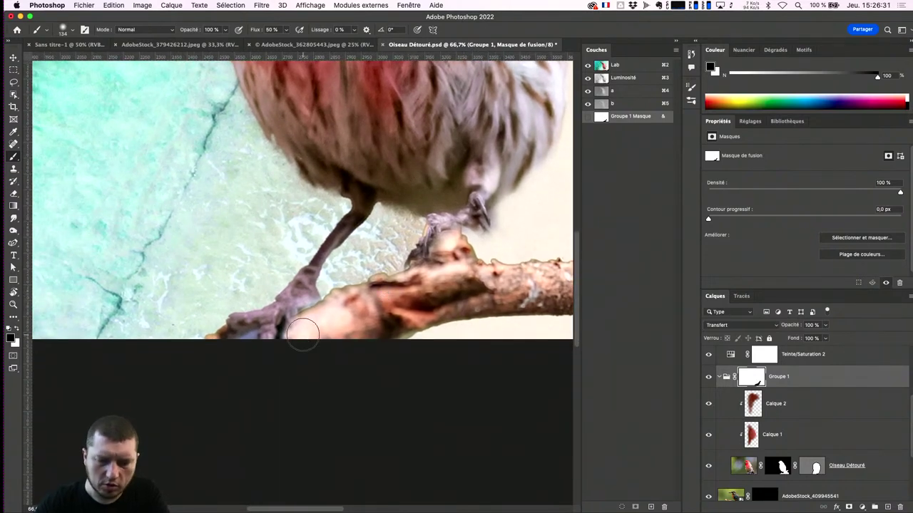
{"action": "scroll", "coordinate": [304, 332], "scroll_direction": "up", "scroll_amount": 1}
{"action": "scroll", "coordinate": [305, 335], "scroll_direction": "up", "scroll_amount": 1}
{"action": "scroll", "coordinate": [285, 299], "scroll_direction": "down", "scroll_amount": 3}
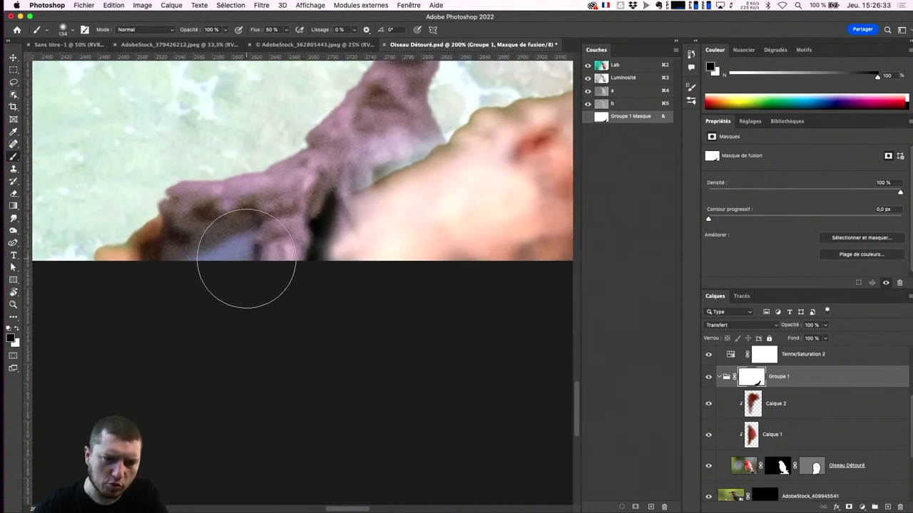
{"action": "right_click", "coordinate": [276, 269]}
{"action": "left_click", "coordinate": [207, 262]}
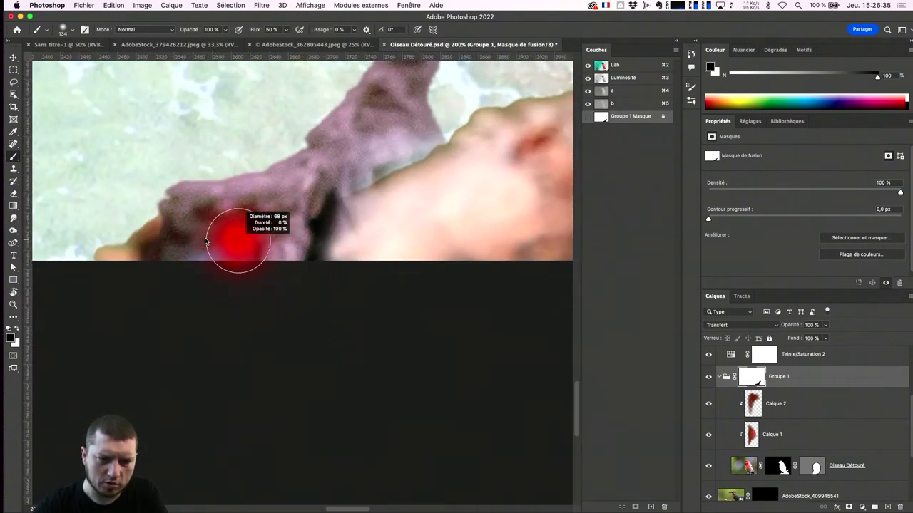
Step: Paint the Groupe 1 mask around the claw with a ~39 px brush, then select AdobeStock_409945541
{"action": "mouse_move", "coordinate": [234, 242]}
{"action": "left_mouse_down"}
{"action": "mouse_move", "coordinate": [214, 242]}
{"action": "mouse_move", "coordinate": [234, 249]}
{"action": "mouse_move", "coordinate": [229, 238]}
{"action": "mouse_move", "coordinate": [253, 253]}
{"action": "left_mouse_up"}
{"action": "right_click", "coordinate": [223, 269]}
{"action": "left_click", "coordinate": [234, 244]}
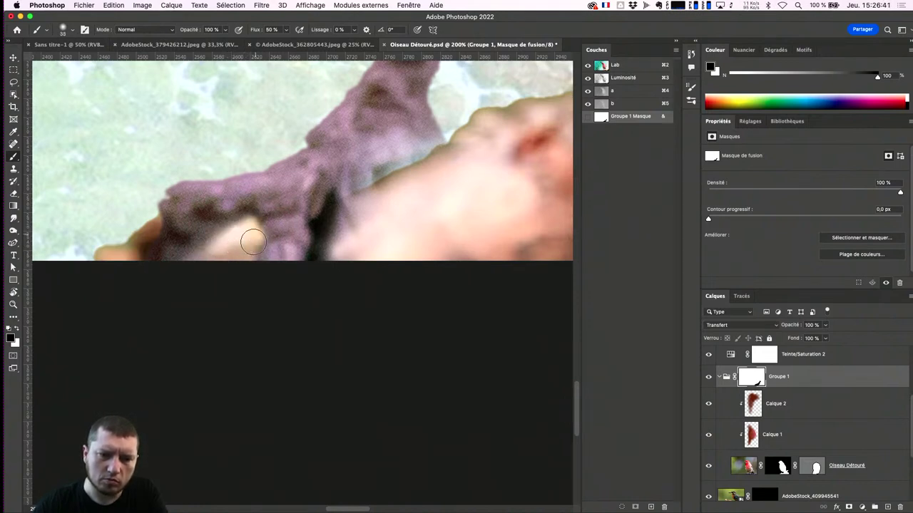
{"action": "mouse_move", "coordinate": [358, 228]}
{"action": "left_mouse_down"}
{"action": "mouse_move", "coordinate": [384, 184]}
{"action": "mouse_move", "coordinate": [490, 173]}
{"action": "left_mouse_up"}
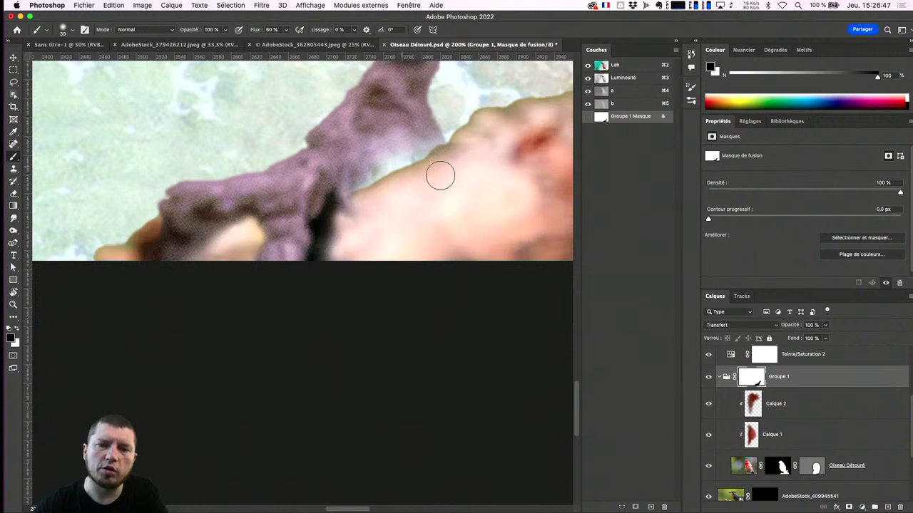
{"action": "scroll", "coordinate": [749, 496], "scroll_direction": "down", "scroll_amount": 2}
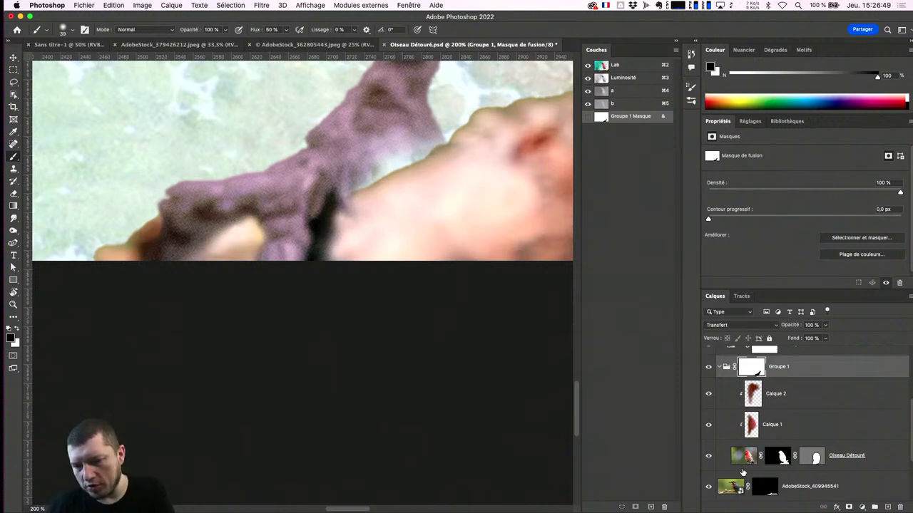
{"action": "scroll", "coordinate": [742, 470], "scroll_direction": "down", "scroll_amount": 2}
{"action": "left_click", "coordinate": [734, 443]}
Step: Apply Ajout de bruit at 3%, Gaussienne, Monochromatique to the AdobeStock_409945541 layer
{"action": "left_click_drag", "start_coordinate": [447, 141], "coordinate": [308, 234]}
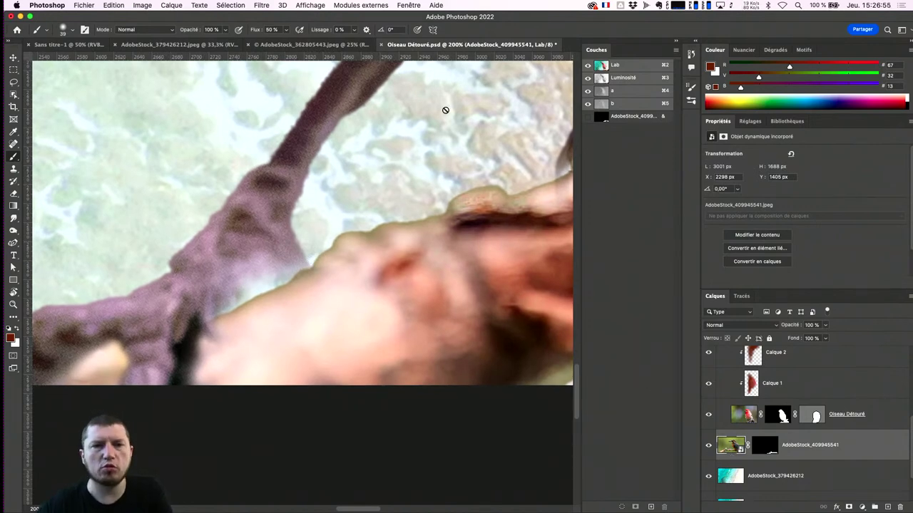
{"action": "left_click", "coordinate": [263, 5]}
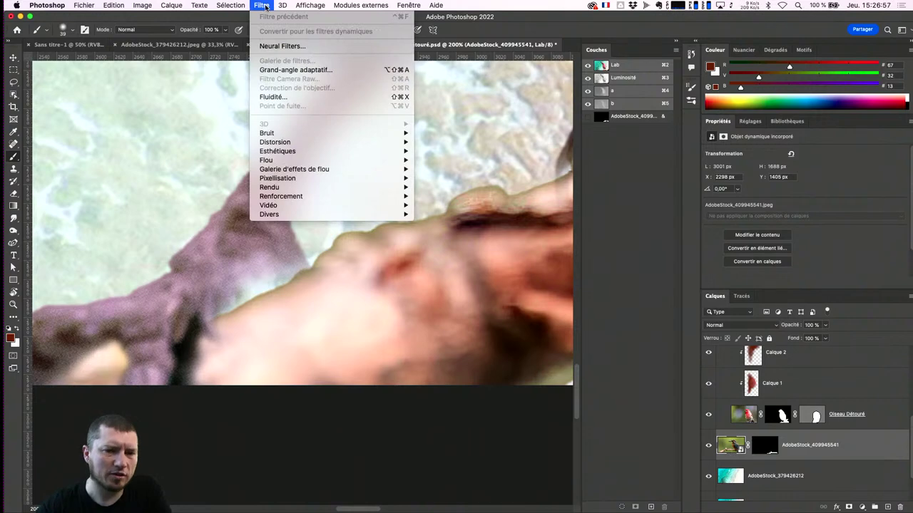
{"action": "mouse_move", "coordinate": [267, 133]}
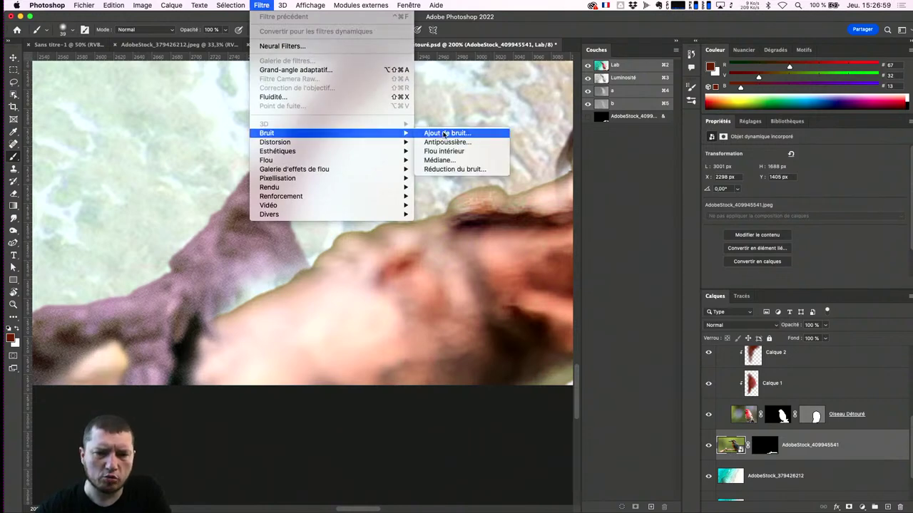
{"action": "left_click", "coordinate": [444, 133]}
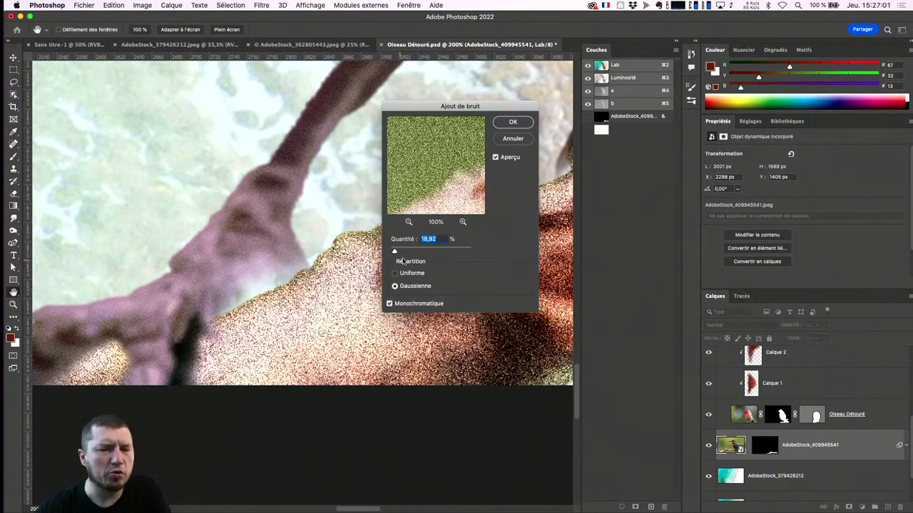
{"action": "type", "text": "2"}
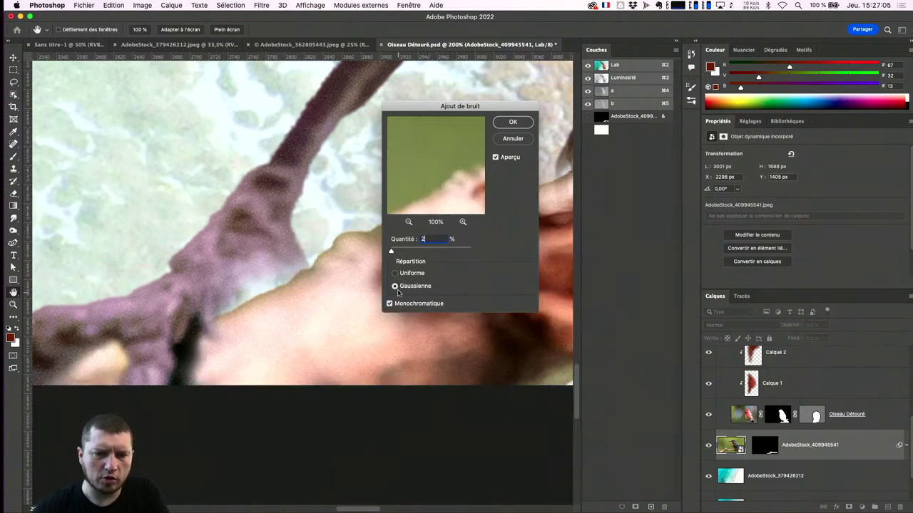
{"action": "left_click_drag", "start_coordinate": [392, 253], "coordinate": [396, 254]}
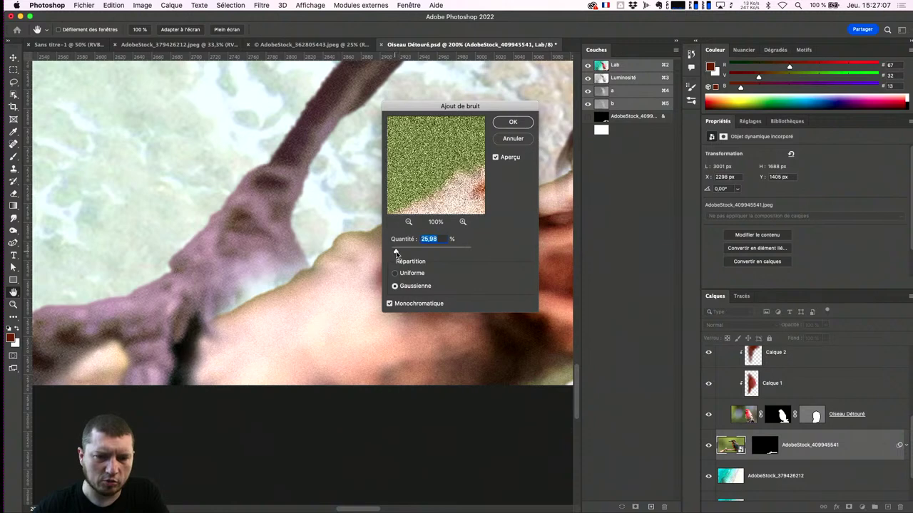
{"action": "type", "text": "3,2"}
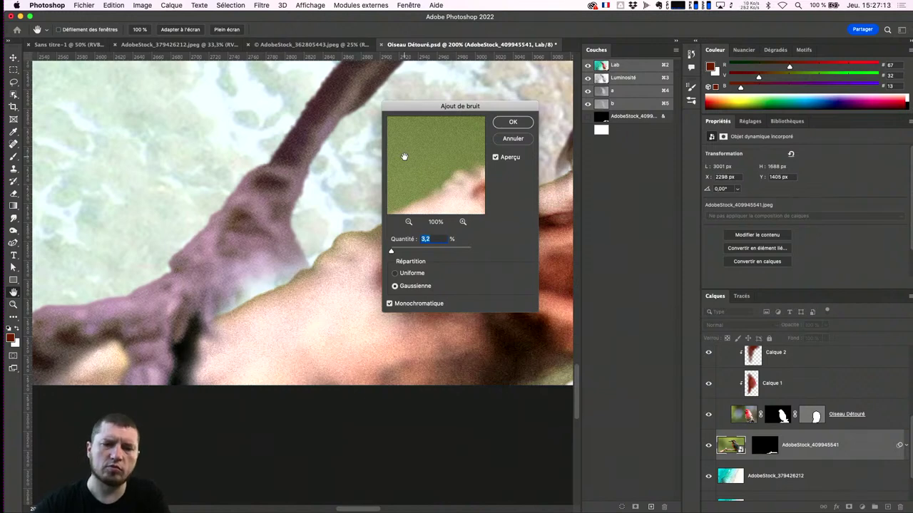
{"action": "key", "text": "Return"}
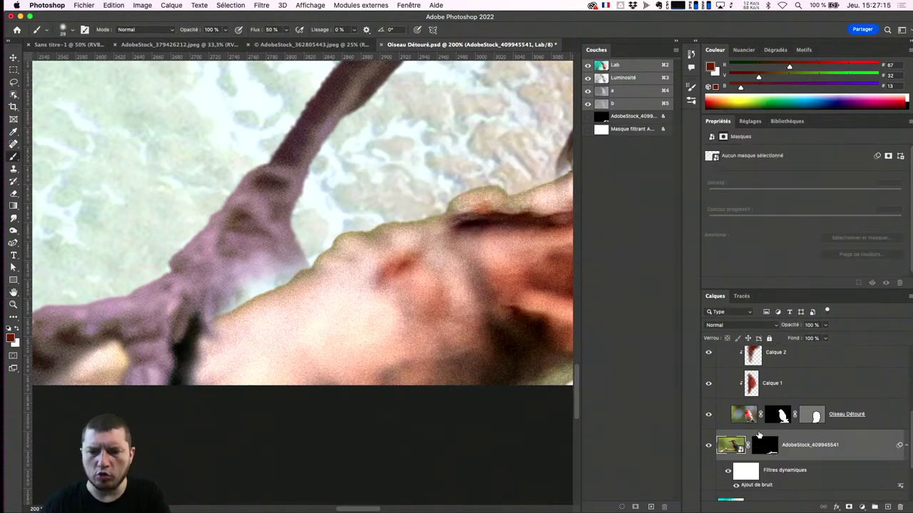
Step: In Sélectionner et masquer, set 2.5 px feather, 5% contrast and 88% decontamination
{"action": "left_click", "coordinate": [761, 452]}
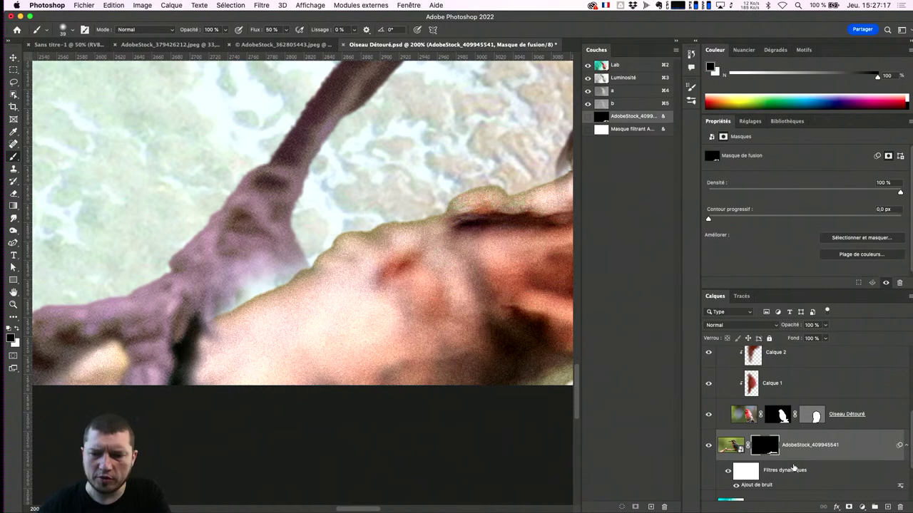
{"action": "double_click", "coordinate": [761, 438]}
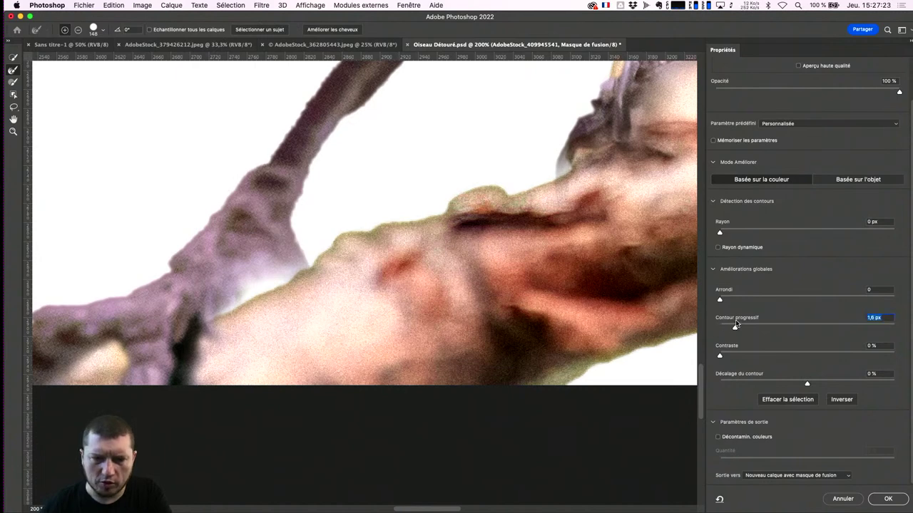
{"action": "left_click_drag", "start_coordinate": [737, 325], "coordinate": [735, 329]}
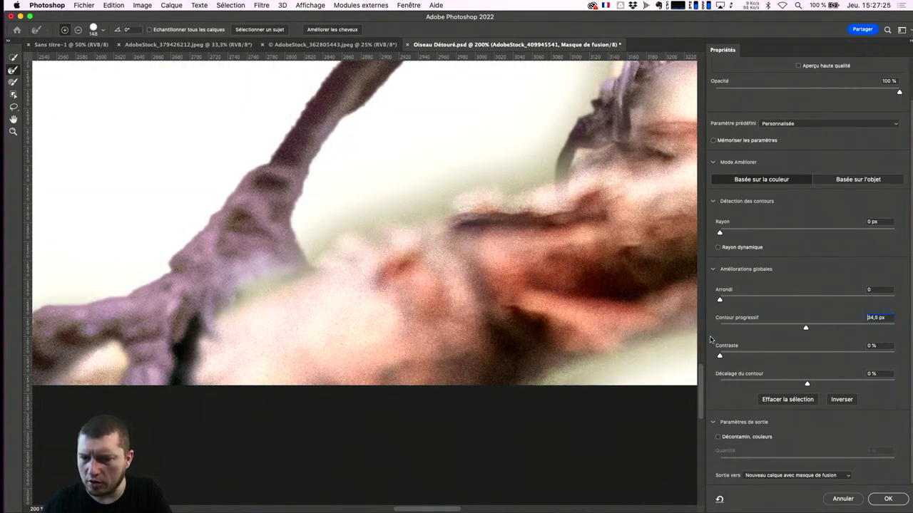
{"action": "left_click", "coordinate": [740, 327]}
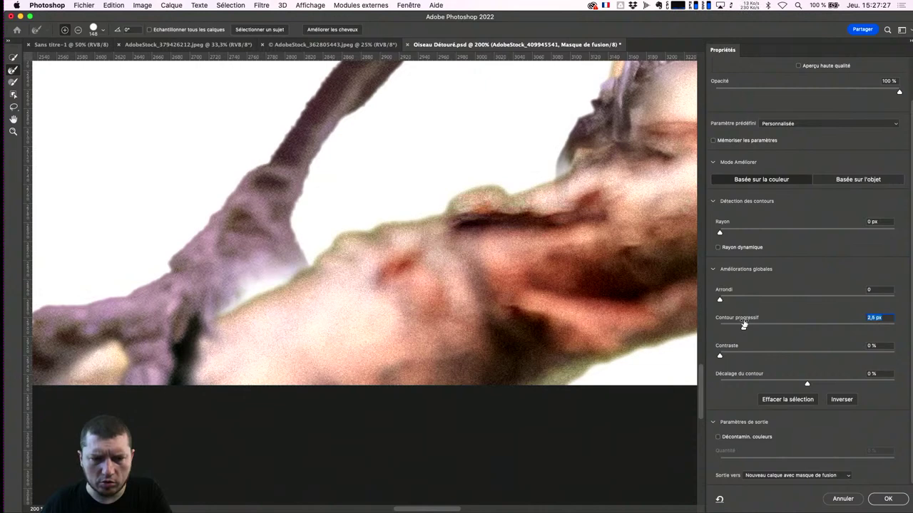
{"action": "left_click", "coordinate": [728, 353]}
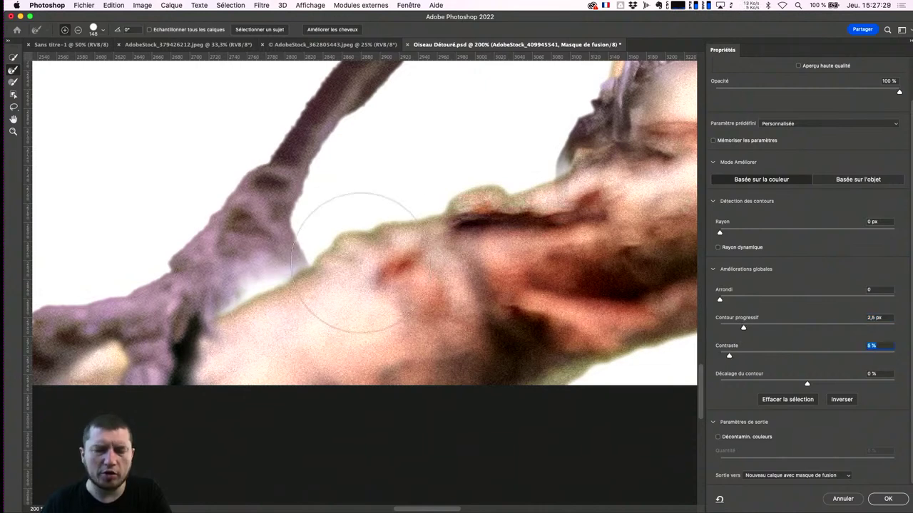
{"action": "left_click", "coordinate": [747, 437]}
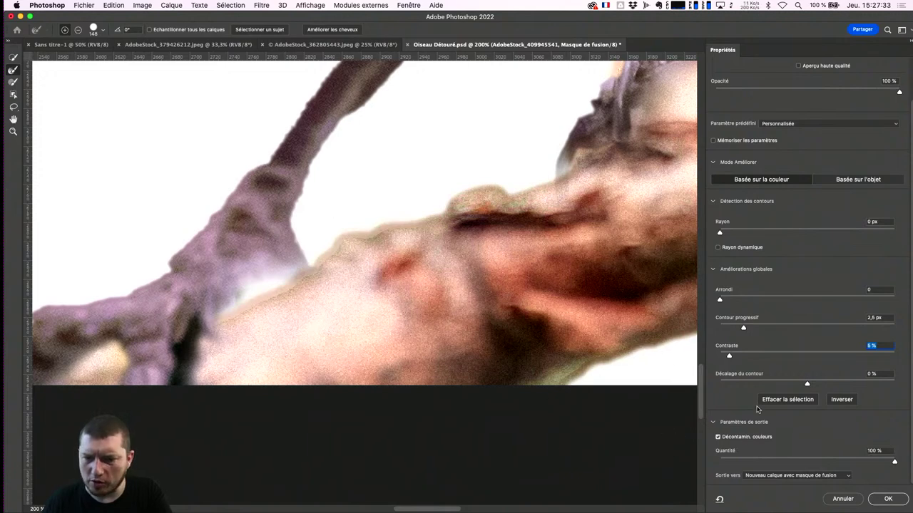
{"action": "left_click", "coordinate": [724, 438]}
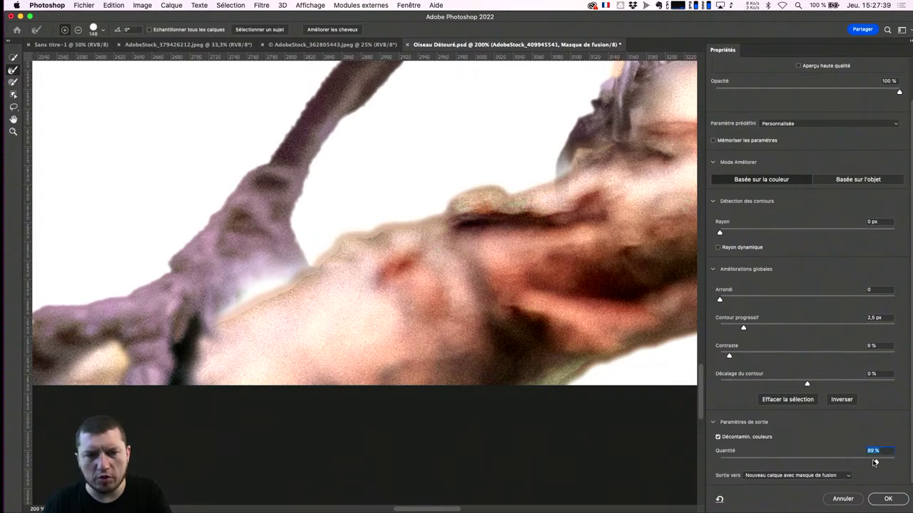
{"action": "left_click_drag", "start_coordinate": [874, 462], "coordinate": [872, 465]}
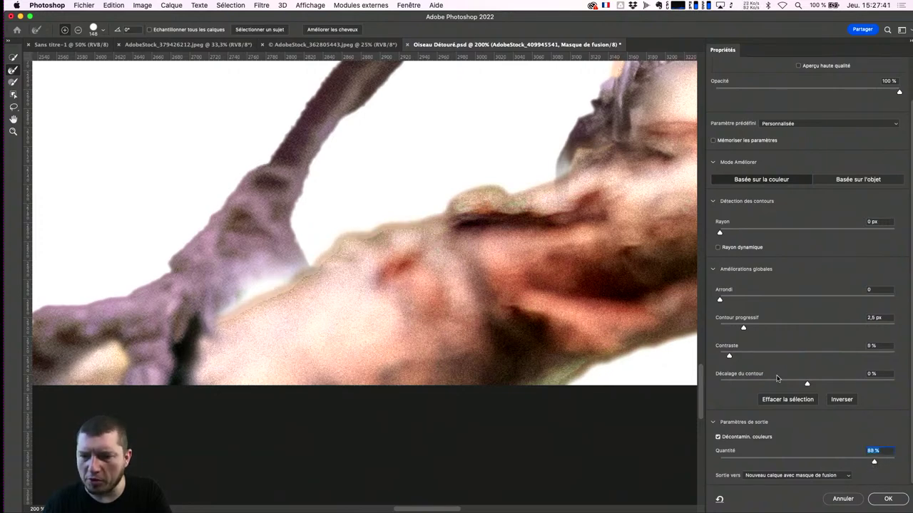
Step: Set the edge shift to −10%, keep decontamination on, and output a new masked copy layer
{"action": "left_click_drag", "start_coordinate": [805, 383], "coordinate": [798, 383]}
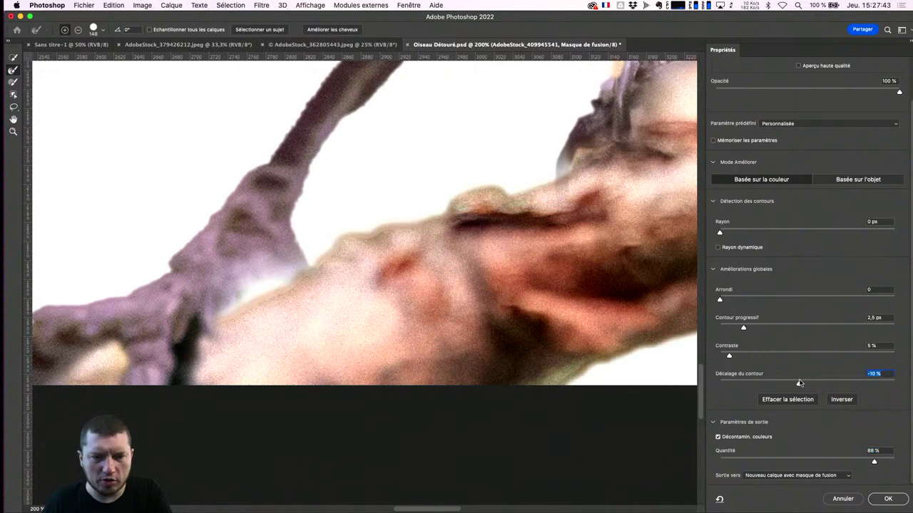
{"action": "left_click", "coordinate": [717, 438]}
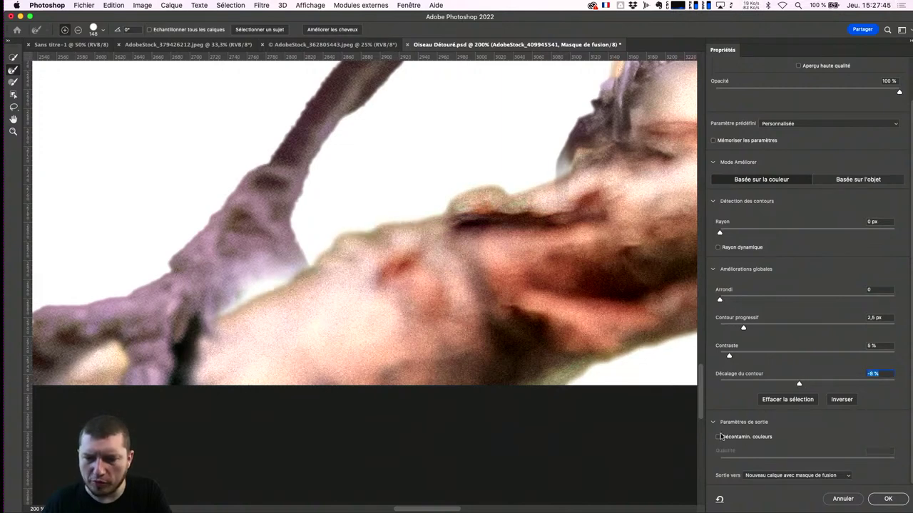
{"action": "left_click_drag", "start_coordinate": [785, 381], "coordinate": [731, 381]}
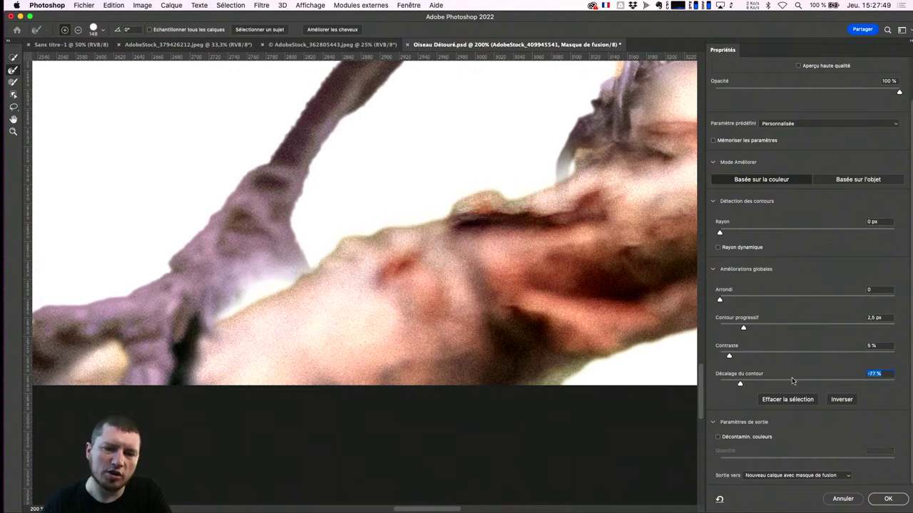
{"action": "left_click", "coordinate": [793, 381]}
{"action": "left_click_drag", "start_coordinate": [793, 381], "coordinate": [798, 383]}
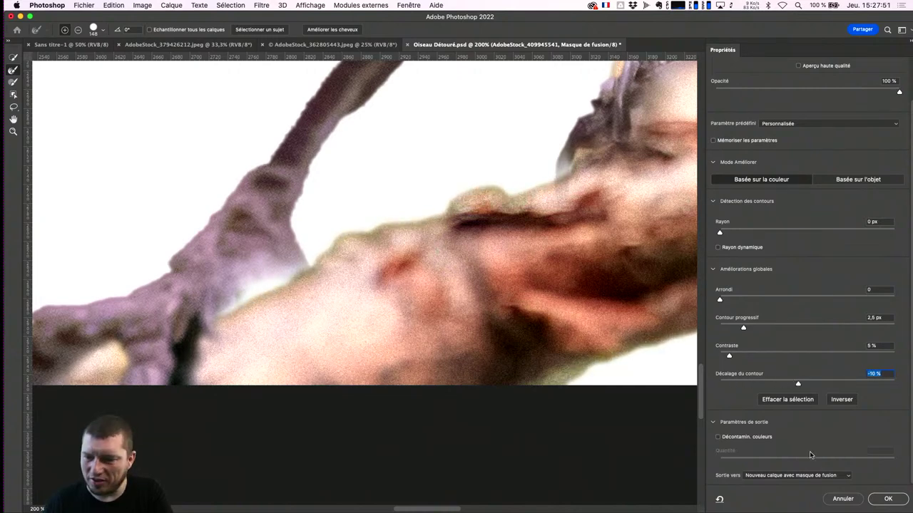
{"action": "left_click", "coordinate": [717, 437]}
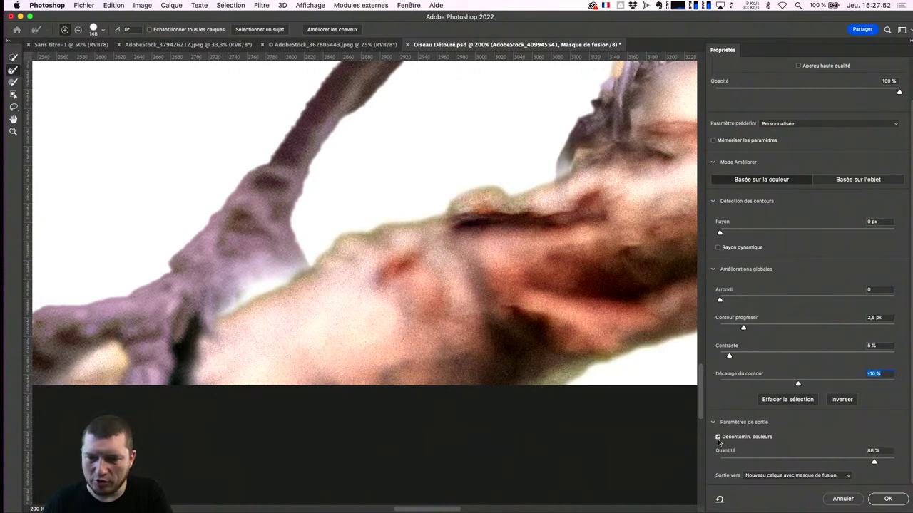
{"action": "left_click", "coordinate": [884, 499]}
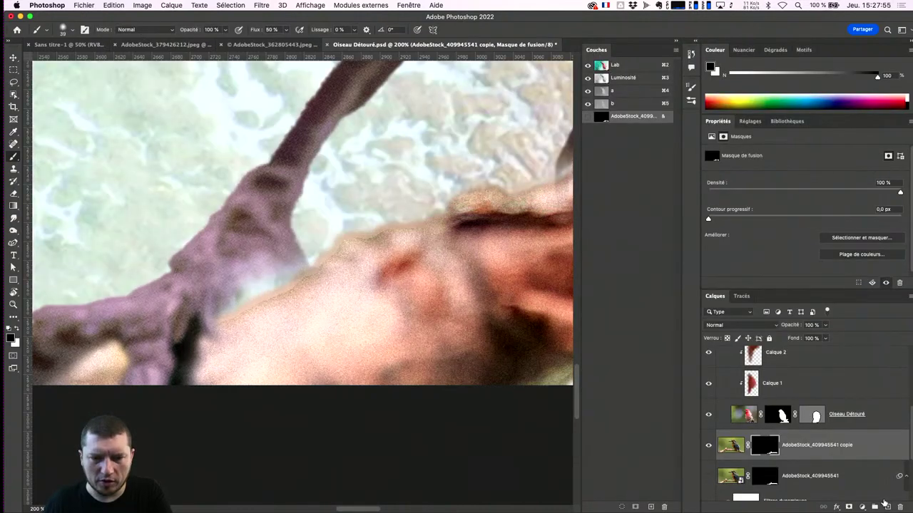
Step: Compare the masked copy layer with the original by toggling its visibility
{"action": "scroll", "coordinate": [791, 453], "scroll_direction": "down", "scroll_amount": 2}
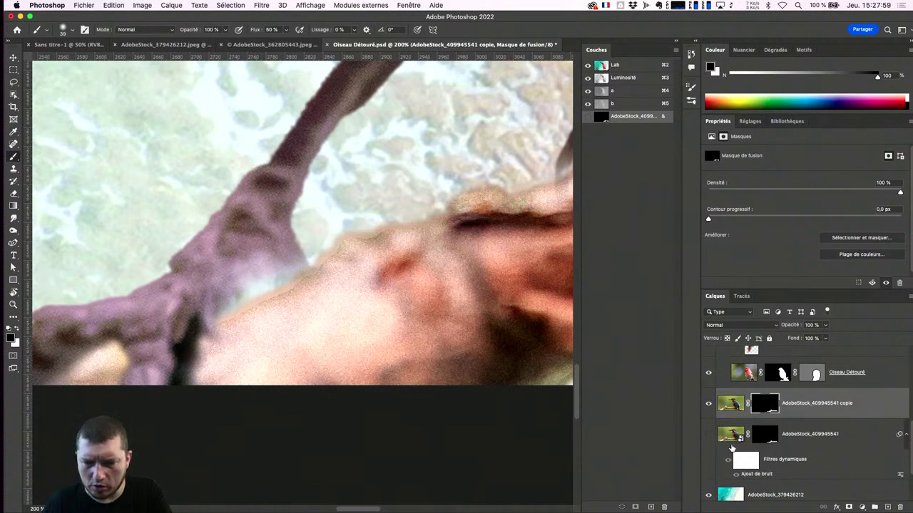
{"action": "left_click", "coordinate": [709, 408]}
{"action": "left_click", "coordinate": [710, 411]}
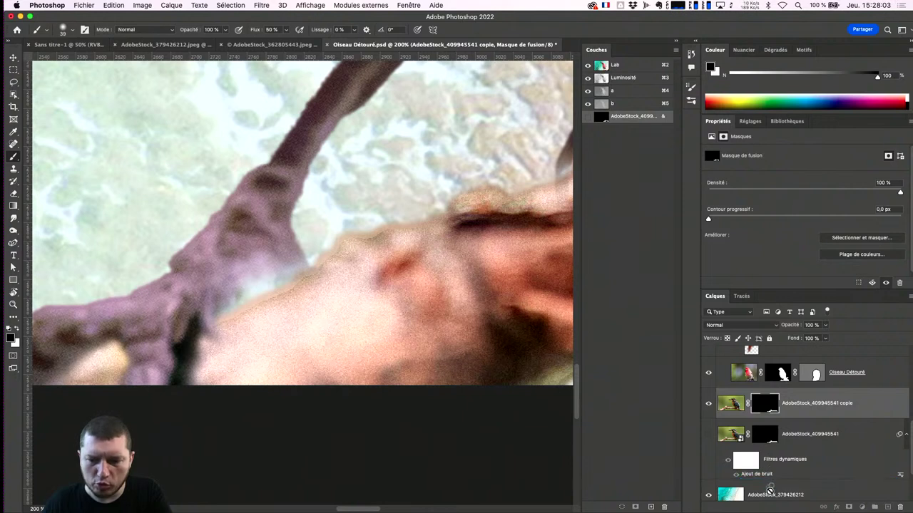
{"action": "scroll", "coordinate": [770, 478], "scroll_direction": "down", "scroll_amount": 1}
{"action": "left_click", "coordinate": [769, 465]}
{"action": "scroll", "coordinate": [769, 424], "scroll_direction": "down", "scroll_amount": 1}
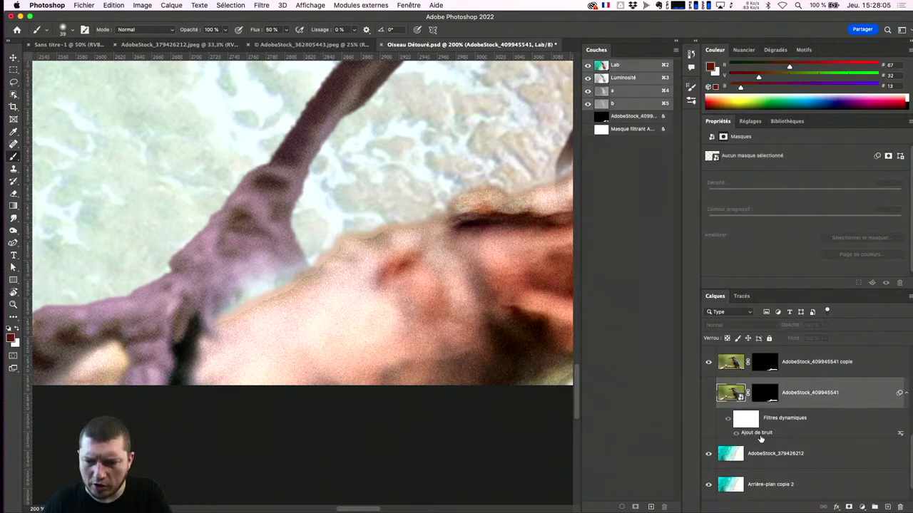
{"action": "left_click", "coordinate": [737, 395]}
{"action": "key", "text": "super+z"}
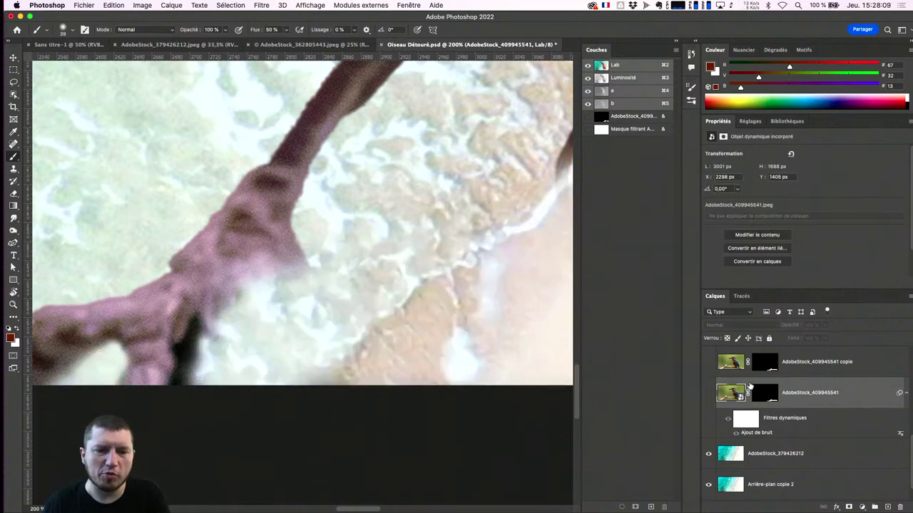
{"action": "key", "text": "super+shift+z"}
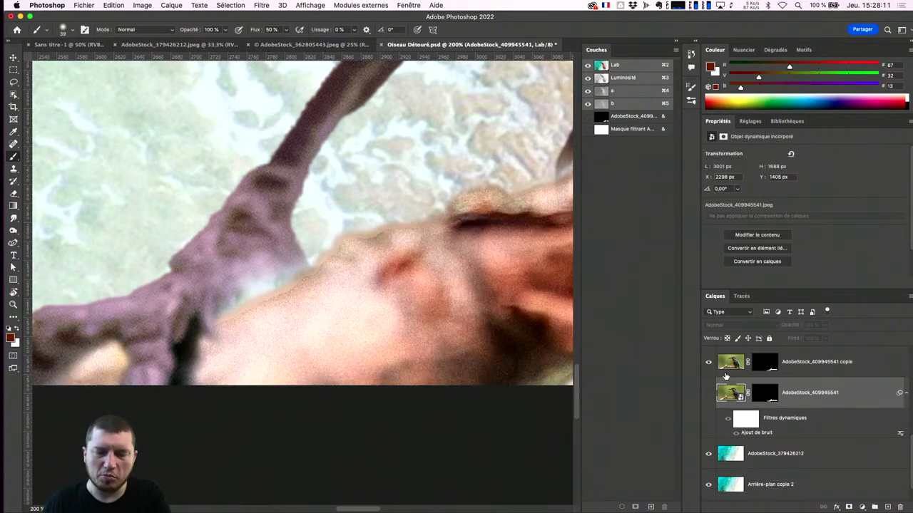
Step: Reapply the Ajout de bruit noise filter to the copied bird layer
{"action": "left_click_drag", "start_coordinate": [754, 426], "coordinate": [735, 366]}
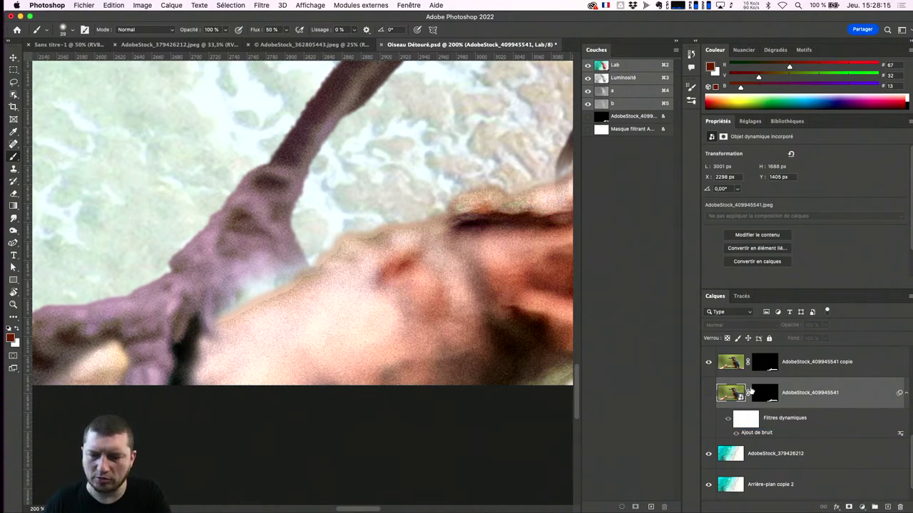
{"action": "left_click", "coordinate": [740, 375]}
{"action": "key", "text": "super+f"}
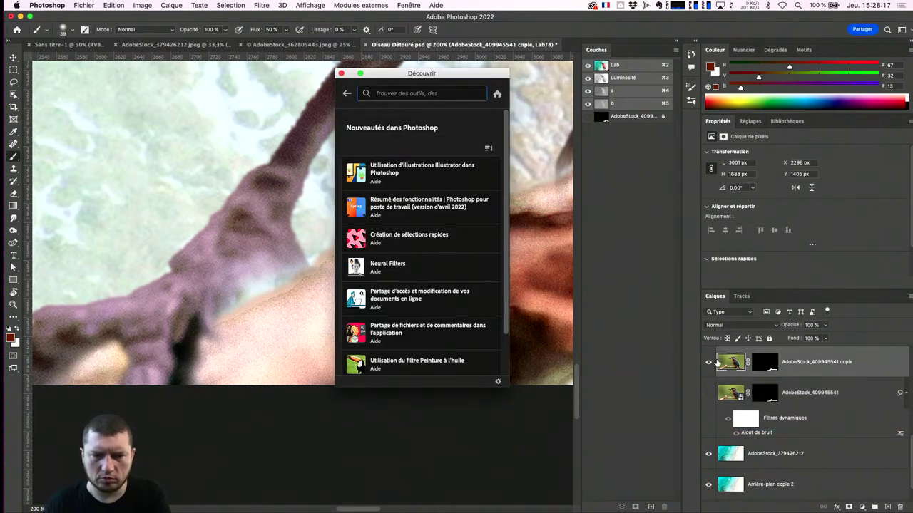
{"action": "key", "text": "Escape"}
{"action": "left_click", "coordinate": [262, 5]}
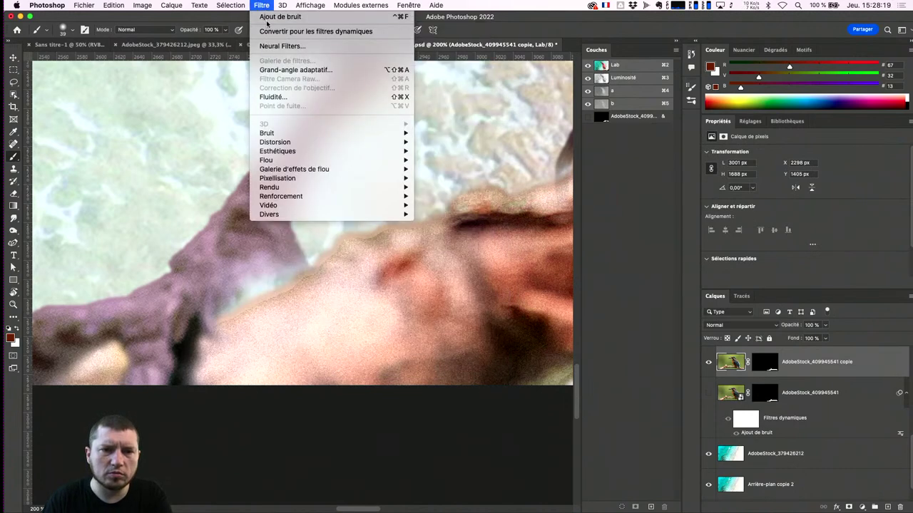
{"action": "left_click", "coordinate": [268, 18]}
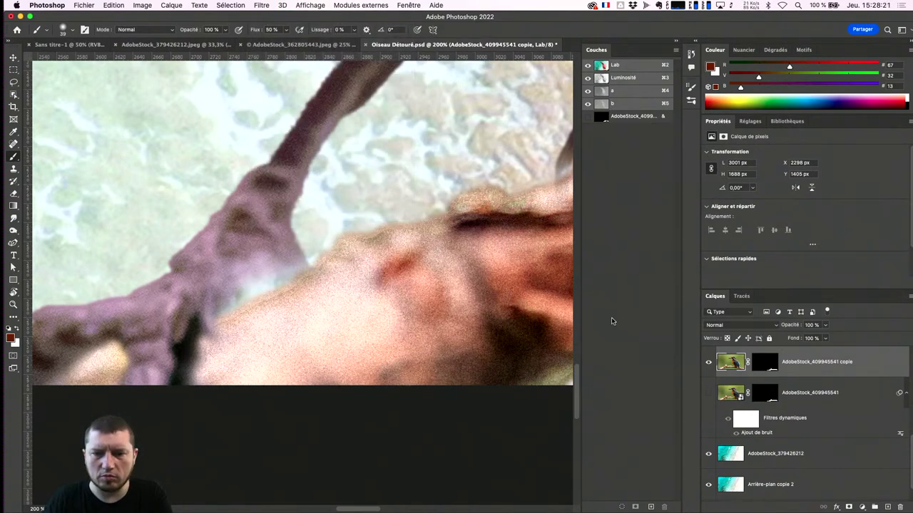
Step: Nudge the copied layer up and left to X 2292 px, Y 1395 px
{"action": "key", "text": "super+minus"}
{"action": "key", "text": "super+minus"}
{"action": "key", "text": "super+minus"}
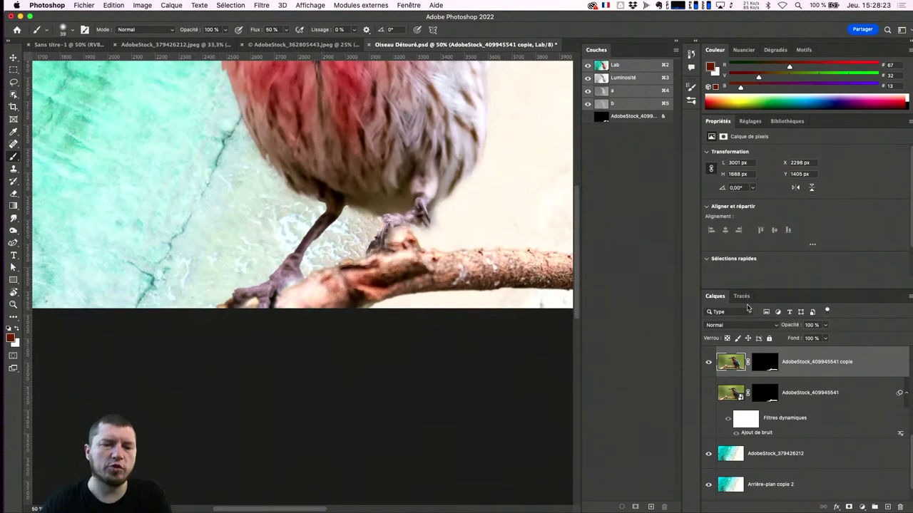
{"action": "key", "text": "v"}
{"action": "key", "text": "Left"}
{"action": "key", "text": "Left"}
{"action": "key", "text": "Left"}
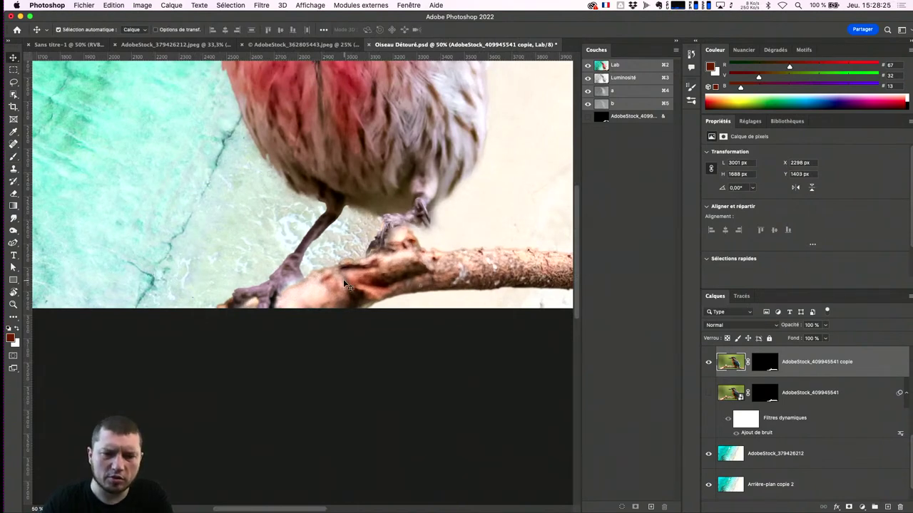
{"action": "key", "text": "Up"}
{"action": "key", "text": "Up"}
{"action": "key", "text": "Up"}
{"action": "key", "text": "Left"}
{"action": "key", "text": "Up"}
{"action": "key", "text": "Up"}
{"action": "key", "text": "Up"}
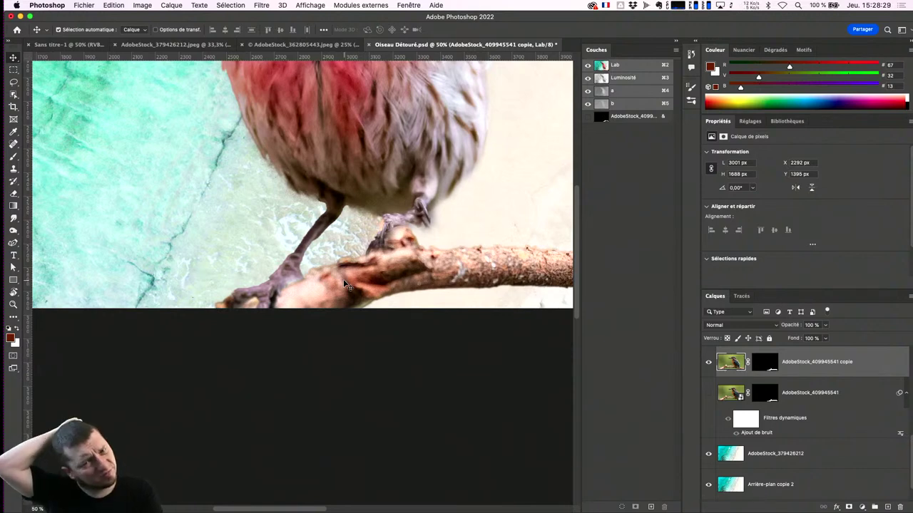
{"action": "key", "text": "super"}
{"action": "scroll", "coordinate": [345, 284], "scroll_direction": "down", "scroll_amount": 3}
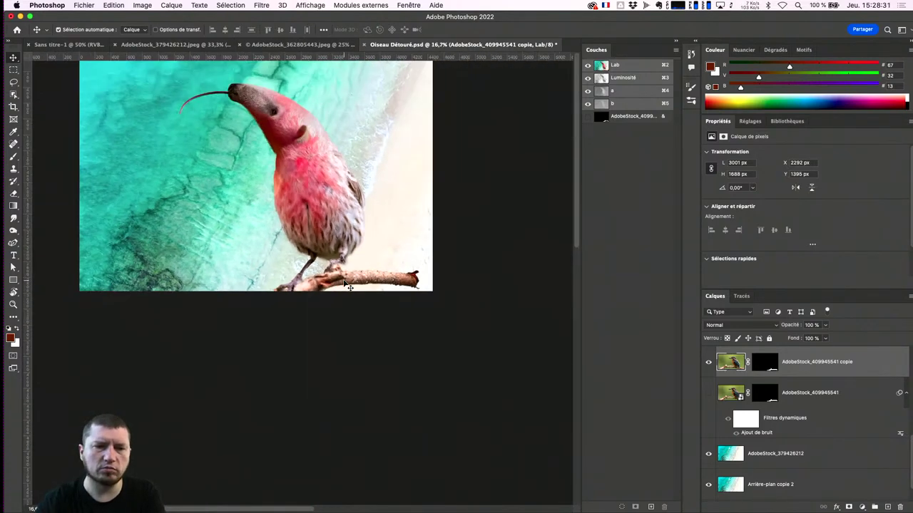
{"action": "left_click_drag", "start_coordinate": [448, 213], "coordinate": [491, 245]}
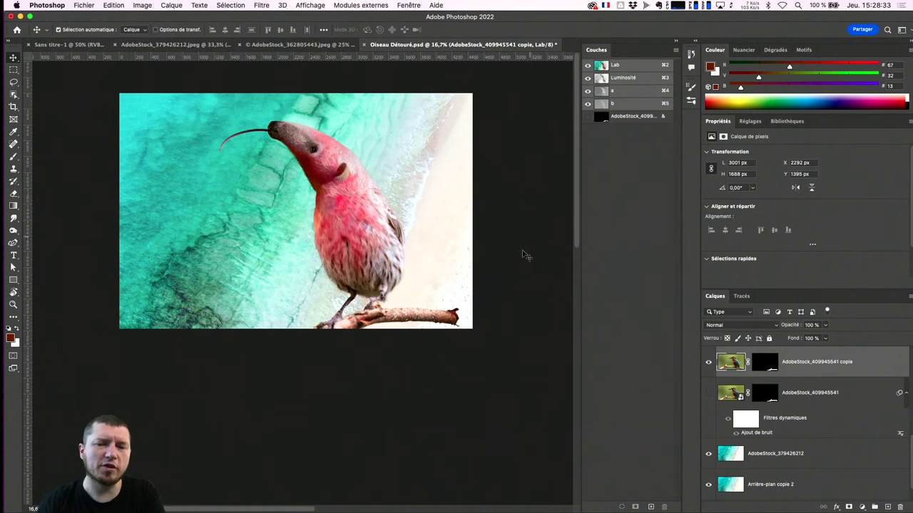
Step: In Chrome, search Adobe Stock for 'foret arbres' and browse the results
{"action": "key", "text": "super+Tab"}
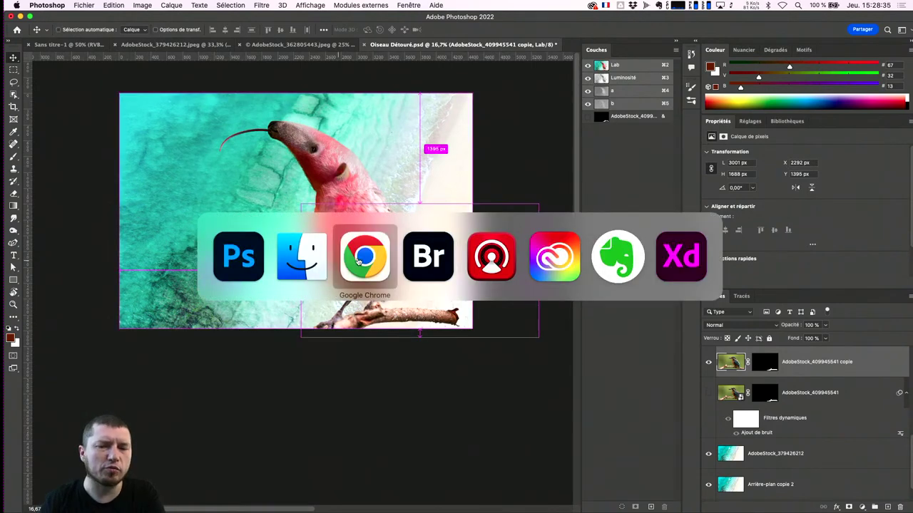
{"action": "left_click", "coordinate": [358, 261]}
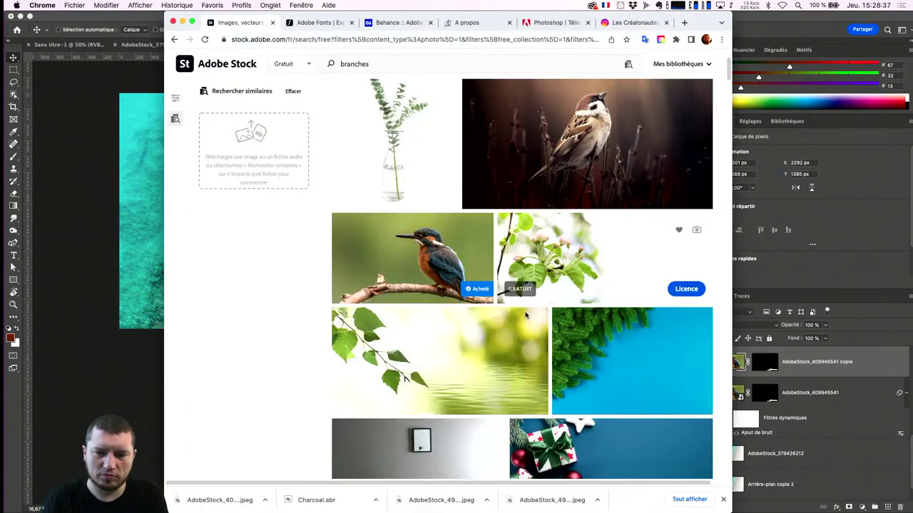
{"action": "left_click_drag", "start_coordinate": [358, 62], "coordinate": [340, 64]}
{"action": "type", "text": "fo"}
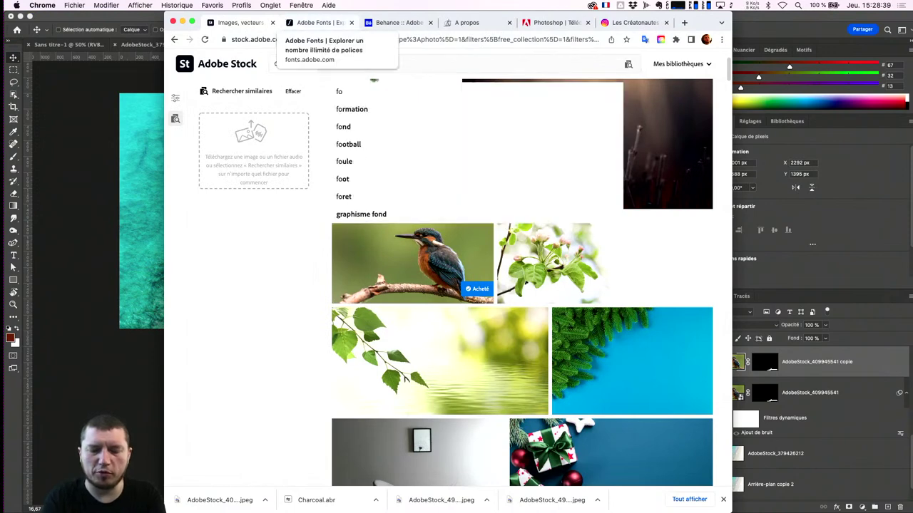
{"action": "type", "text": "ret"}
{"action": "key", "text": "Return"}
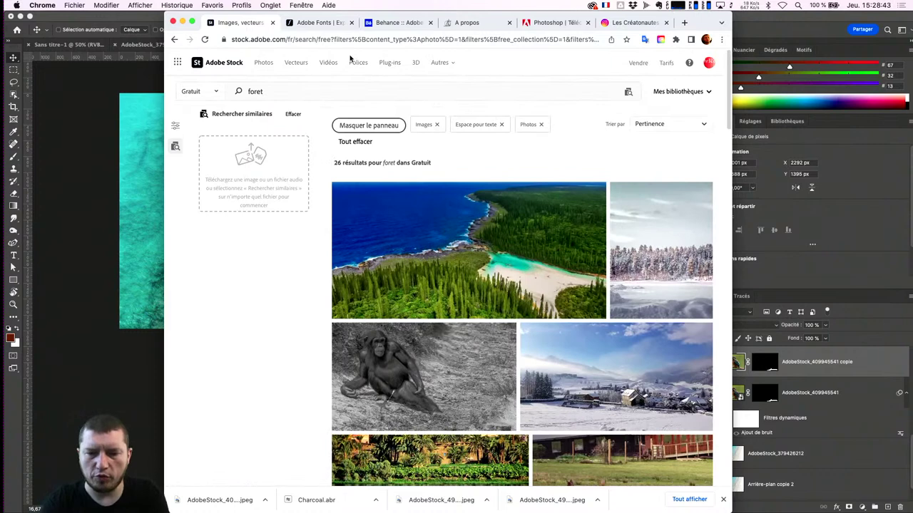
{"action": "type", "text": " a"}
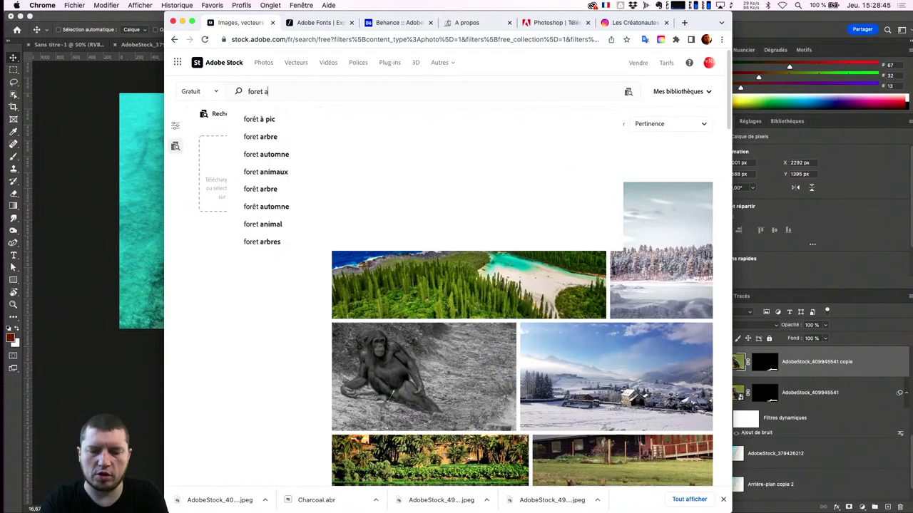
{"action": "type", "text": "rbres"}
{"action": "key", "text": "Return"}
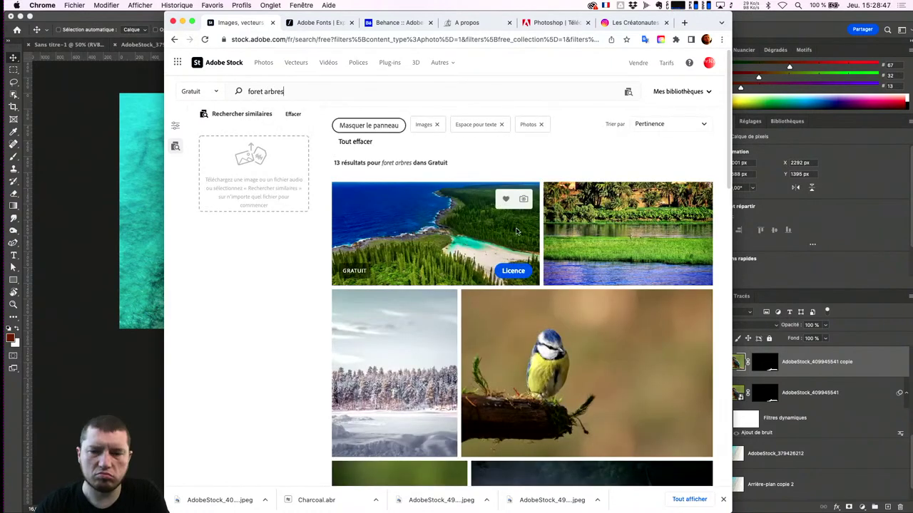
{"action": "scroll", "coordinate": [491, 194], "scroll_direction": "down", "scroll_amount": 3}
{"action": "scroll", "coordinate": [491, 193], "scroll_direction": "down", "scroll_amount": 5}
{"action": "scroll", "coordinate": [489, 209], "scroll_direction": "up", "scroll_amount": 3}
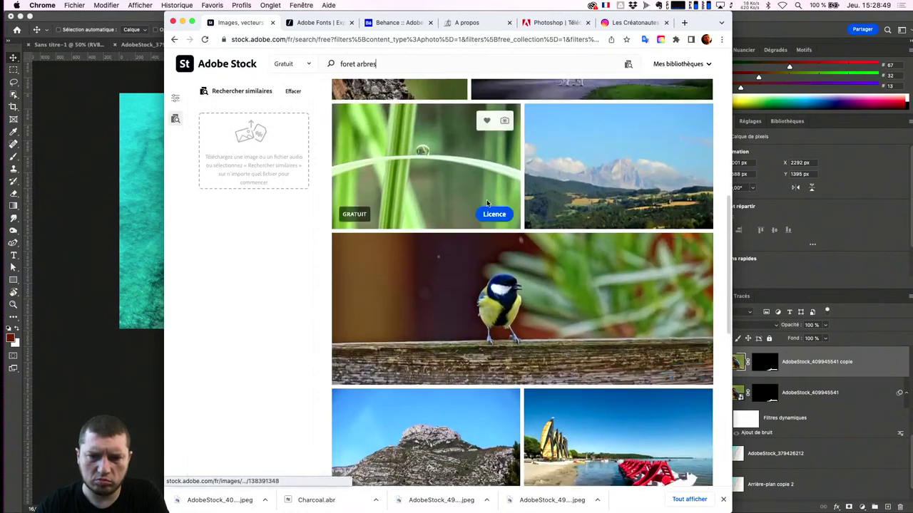
{"action": "scroll", "coordinate": [491, 221], "scroll_direction": "down", "scroll_amount": 3}
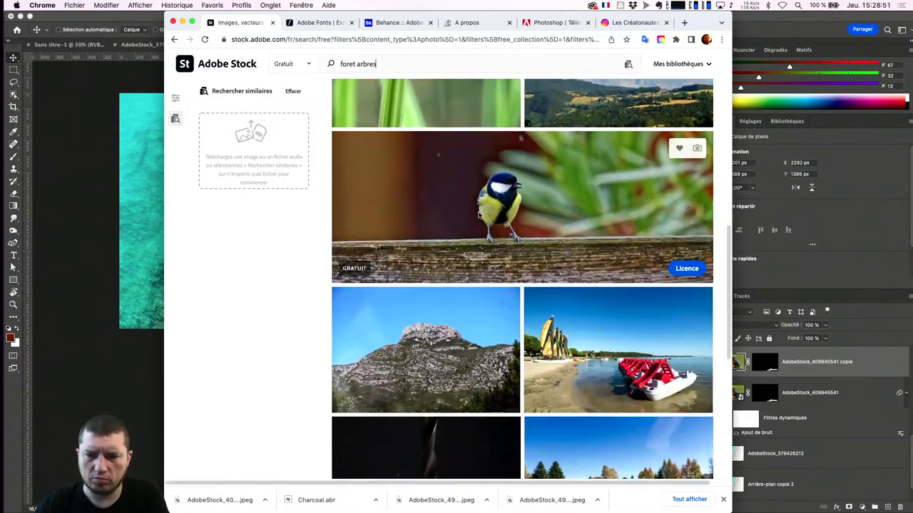
{"action": "scroll", "coordinate": [491, 222], "scroll_direction": "down", "scroll_amount": 8}
{"action": "scroll", "coordinate": [491, 222], "scroll_direction": "up", "scroll_amount": 2}
{"action": "scroll", "coordinate": [491, 221], "scroll_direction": "up", "scroll_amount": 3}
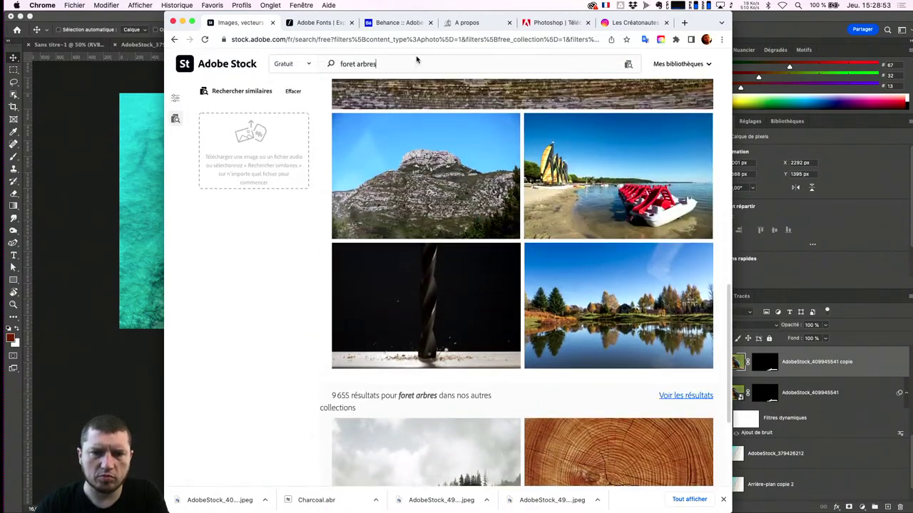
Step: Refine the search from 'sombre' to 'foret tropicale arbres', giving 192 free results
{"action": "left_click", "coordinate": [422, 61]}
{"action": "type", "text": "sombre"}
{"action": "key", "text": "Return"}
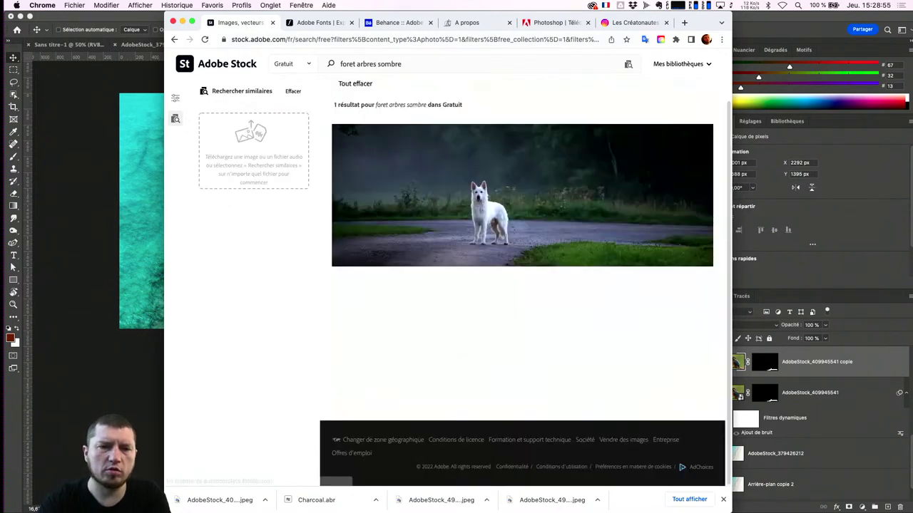
{"action": "scroll", "coordinate": [409, 303], "scroll_direction": "down", "scroll_amount": 5}
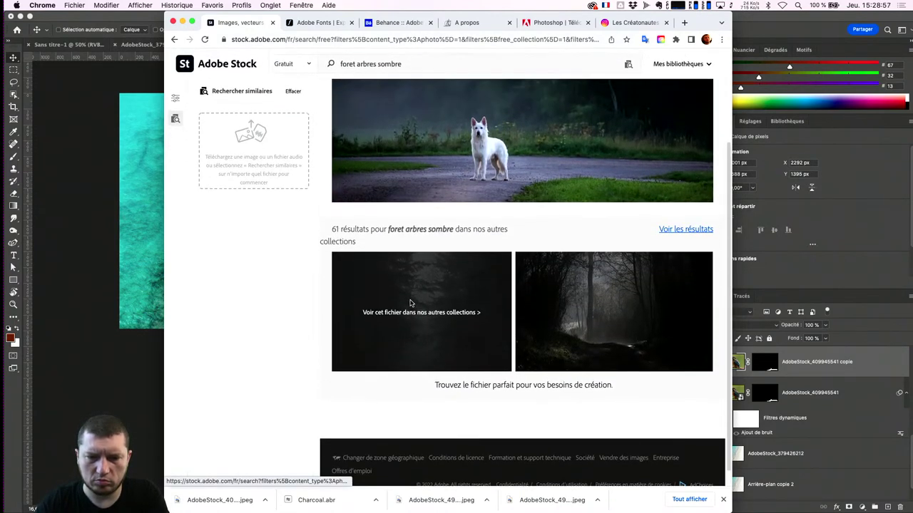
{"action": "scroll", "coordinate": [410, 304], "scroll_direction": "up", "scroll_amount": 3}
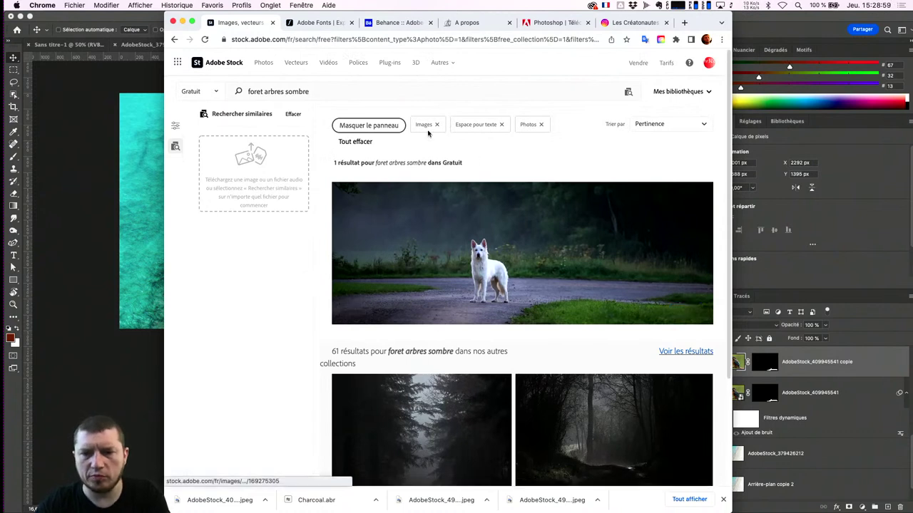
{"action": "double_click", "coordinate": [294, 92]}
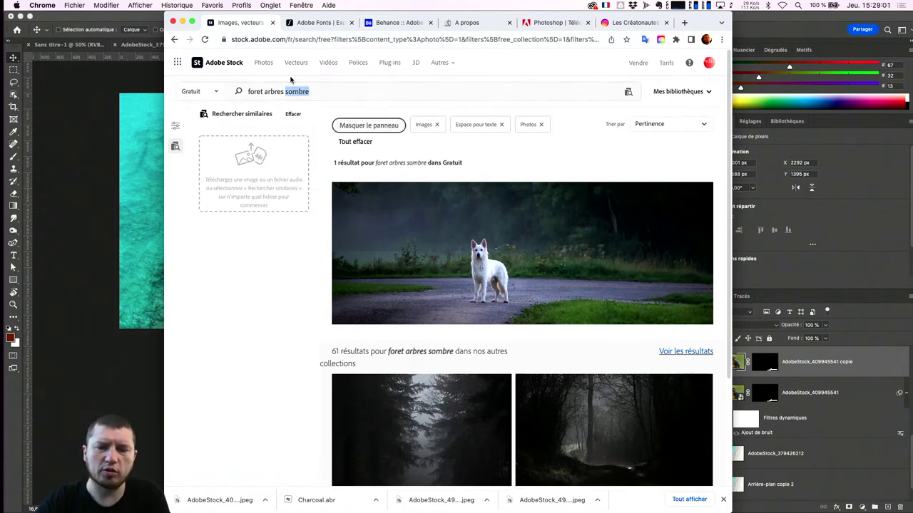
{"action": "key", "text": "BackSpace"}
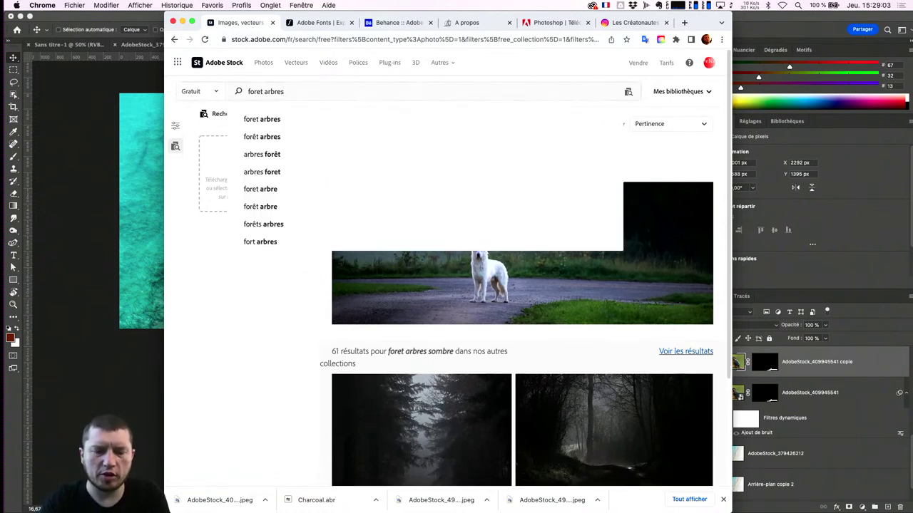
{"action": "type", "text": "tropicale"}
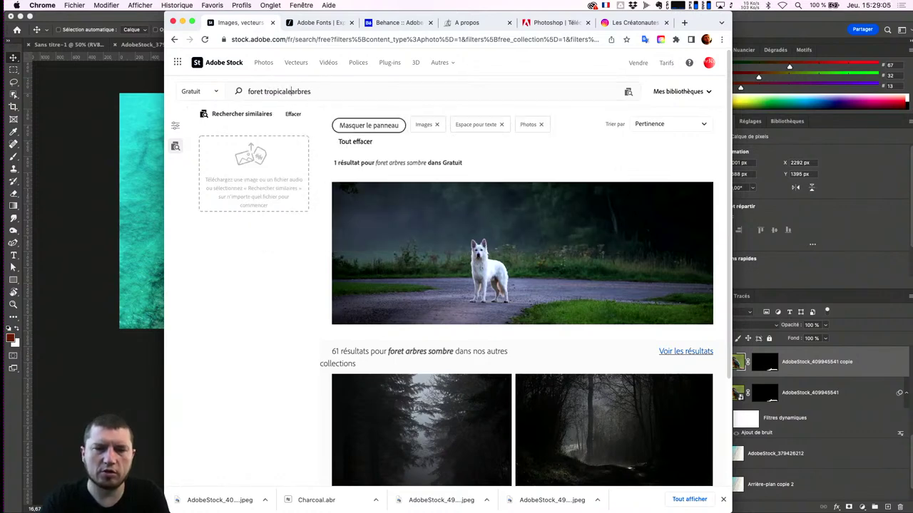
{"action": "key", "text": "Return"}
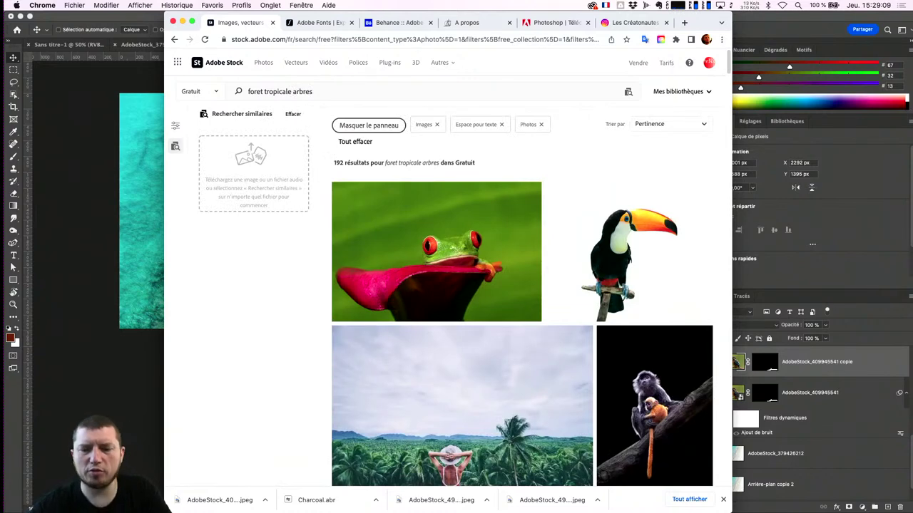
{"action": "scroll", "coordinate": [535, 292], "scroll_direction": "down", "scroll_amount": 5}
{"action": "scroll", "coordinate": [531, 303], "scroll_direction": "down", "scroll_amount": 5}
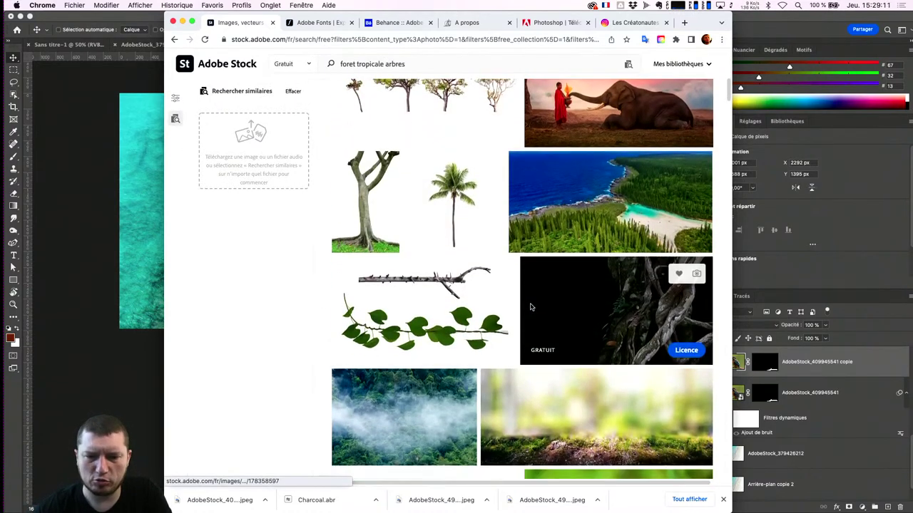
{"action": "scroll", "coordinate": [529, 307], "scroll_direction": "down", "scroll_amount": 2}
{"action": "scroll", "coordinate": [531, 308], "scroll_direction": "down", "scroll_amount": 2}
{"action": "scroll", "coordinate": [533, 310], "scroll_direction": "down", "scroll_amount": 5}
{"action": "scroll", "coordinate": [536, 314], "scroll_direction": "down", "scroll_amount": 1}
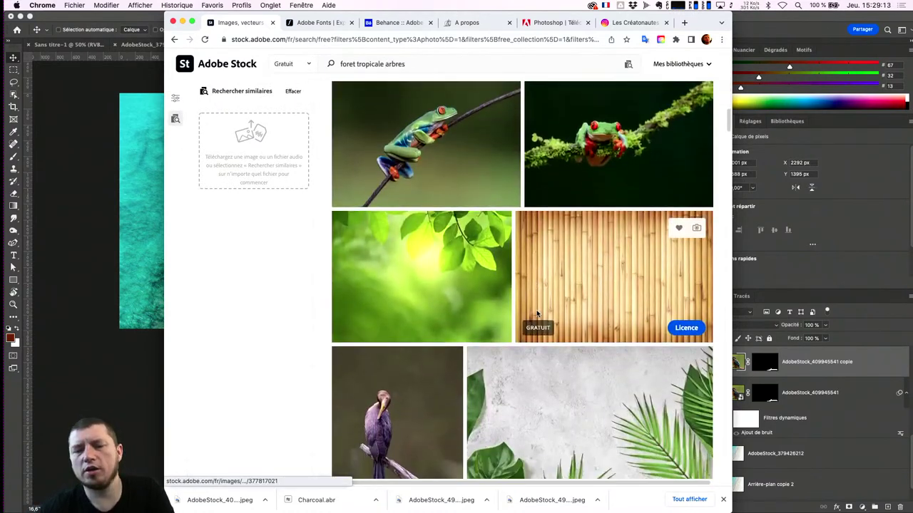
{"action": "scroll", "coordinate": [537, 314], "scroll_direction": "down", "scroll_amount": 1}
{"action": "scroll", "coordinate": [537, 312], "scroll_direction": "down", "scroll_amount": 3}
{"action": "scroll", "coordinate": [536, 309], "scroll_direction": "down", "scroll_amount": 2}
{"action": "scroll", "coordinate": [537, 307], "scroll_direction": "down", "scroll_amount": 2}
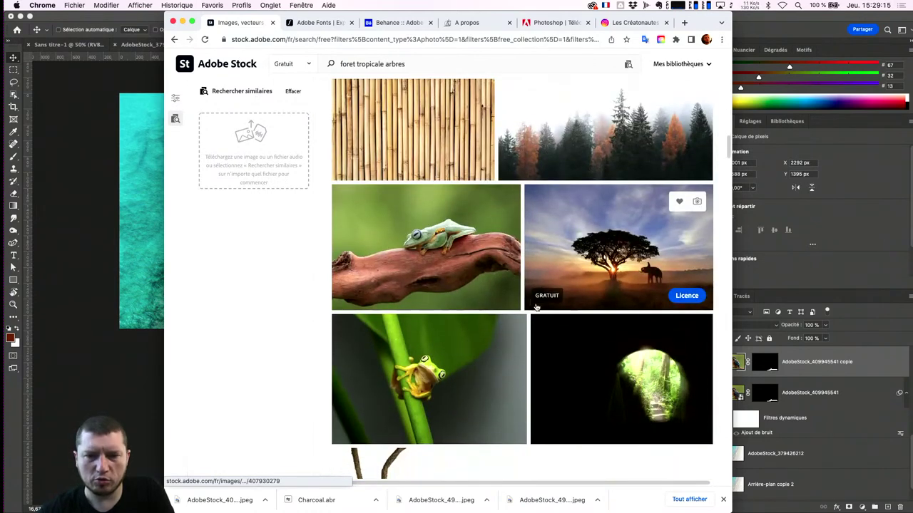
{"action": "scroll", "coordinate": [536, 307], "scroll_direction": "down", "scroll_amount": 2}
{"action": "scroll", "coordinate": [541, 317], "scroll_direction": "down", "scroll_amount": 1}
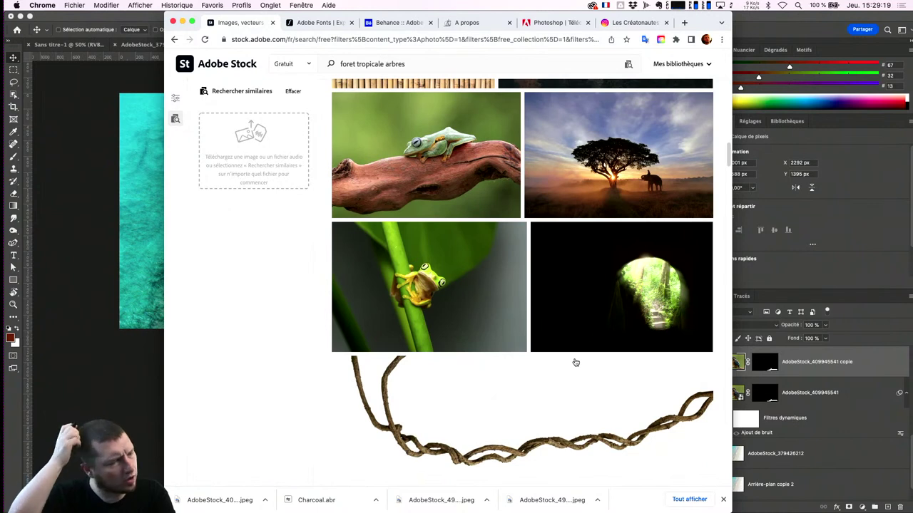
{"action": "scroll", "coordinate": [576, 363], "scroll_direction": "down", "scroll_amount": 1}
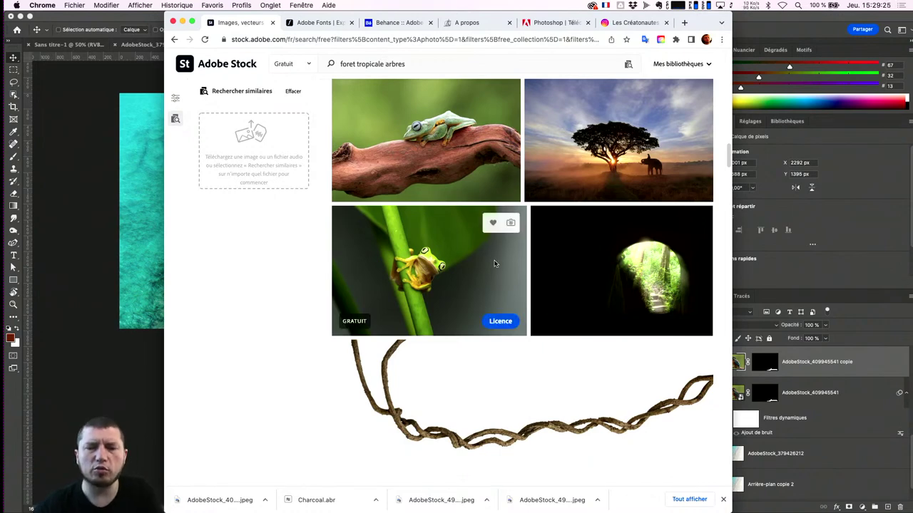
{"action": "scroll", "coordinate": [495, 261], "scroll_direction": "down", "scroll_amount": 1}
{"action": "scroll", "coordinate": [492, 263], "scroll_direction": "down", "scroll_amount": 3}
{"action": "scroll", "coordinate": [485, 264], "scroll_direction": "down", "scroll_amount": 5}
{"action": "scroll", "coordinate": [492, 264], "scroll_direction": "down", "scroll_amount": 1}
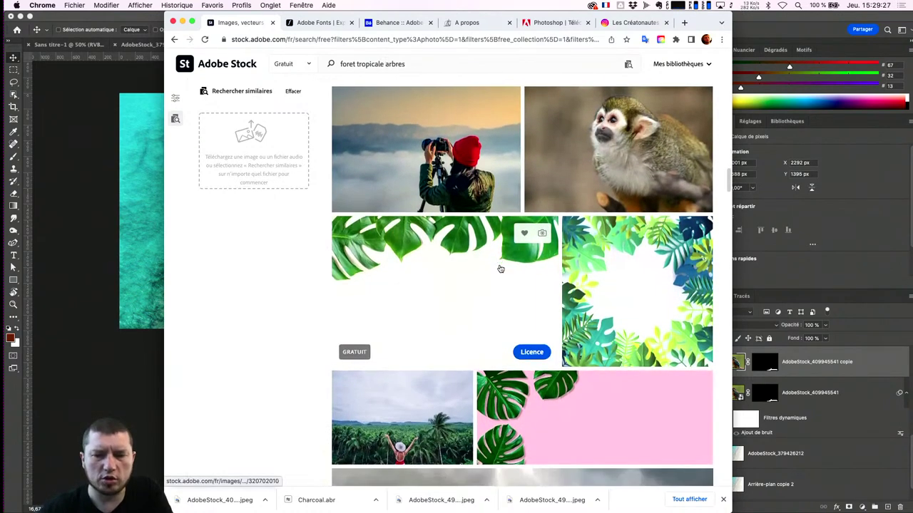
{"action": "scroll", "coordinate": [499, 265], "scroll_direction": "down", "scroll_amount": 2}
{"action": "scroll", "coordinate": [498, 278], "scroll_direction": "down", "scroll_amount": 4}
{"action": "scroll", "coordinate": [501, 283], "scroll_direction": "down", "scroll_amount": 1}
{"action": "scroll", "coordinate": [504, 274], "scroll_direction": "down", "scroll_amount": 4}
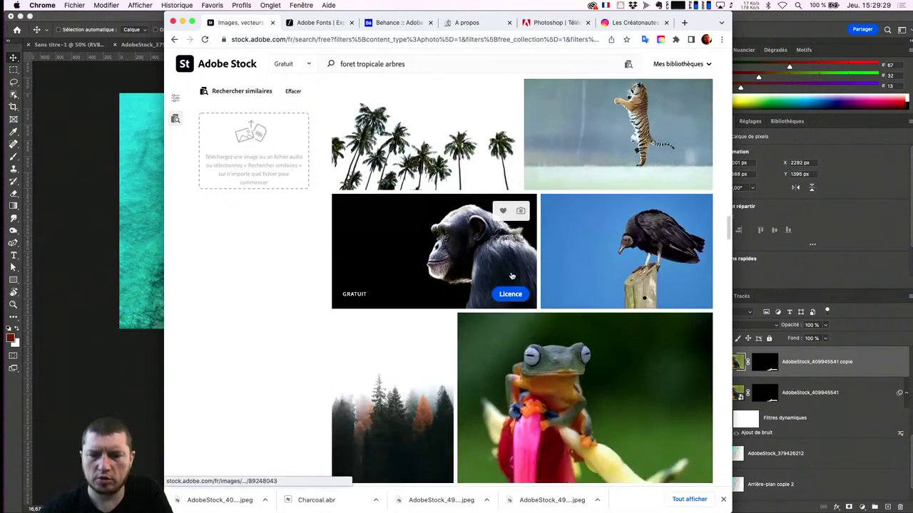
{"action": "scroll", "coordinate": [508, 274], "scroll_direction": "down", "scroll_amount": 3}
{"action": "scroll", "coordinate": [510, 274], "scroll_direction": "down", "scroll_amount": 3}
{"action": "scroll", "coordinate": [513, 276], "scroll_direction": "down", "scroll_amount": 3}
{"action": "scroll", "coordinate": [515, 276], "scroll_direction": "down", "scroll_amount": 2}
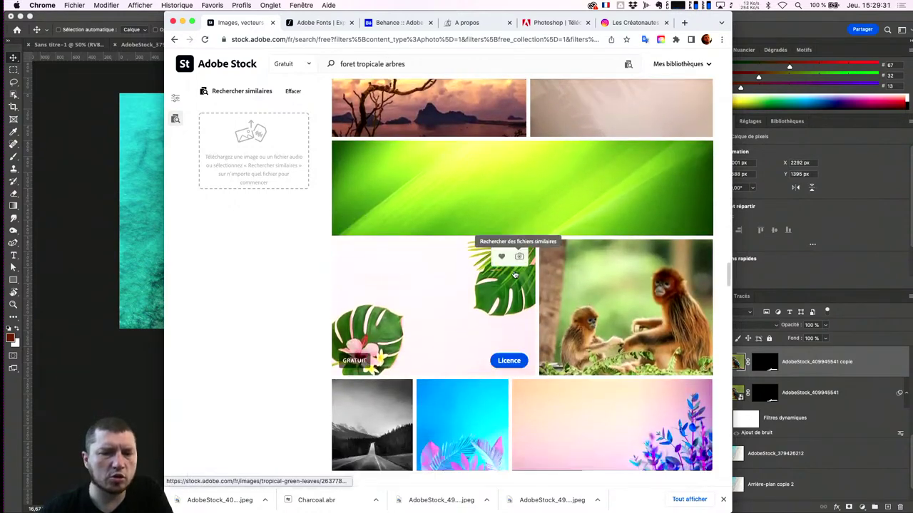
{"action": "scroll", "coordinate": [514, 277], "scroll_direction": "down", "scroll_amount": 2}
{"action": "scroll", "coordinate": [514, 278], "scroll_direction": "down", "scroll_amount": 1}
{"action": "scroll", "coordinate": [513, 278], "scroll_direction": "down", "scroll_amount": 4}
{"action": "scroll", "coordinate": [513, 278], "scroll_direction": "up", "scroll_amount": 1}
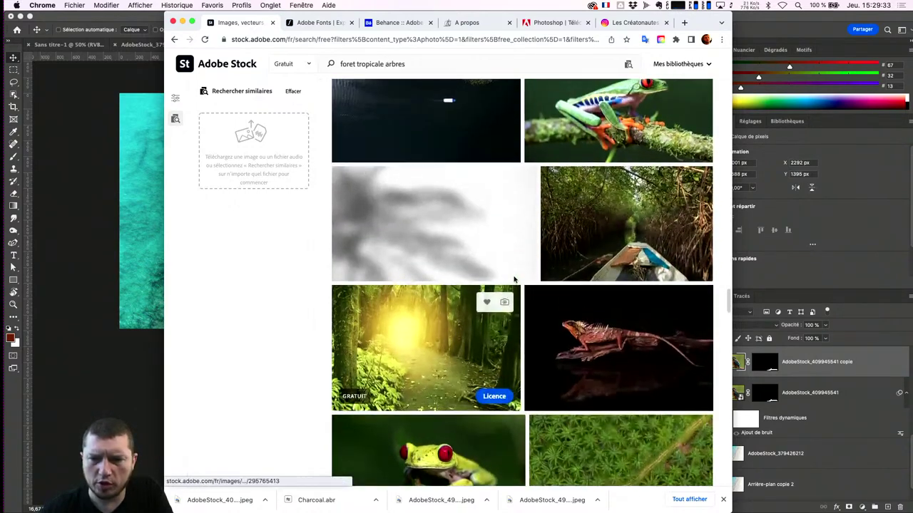
{"action": "scroll", "coordinate": [514, 279], "scroll_direction": "up", "scroll_amount": 2}
{"action": "scroll", "coordinate": [518, 281], "scroll_direction": "up", "scroll_amount": 2}
{"action": "scroll", "coordinate": [623, 170], "scroll_direction": "up", "scroll_amount": 1}
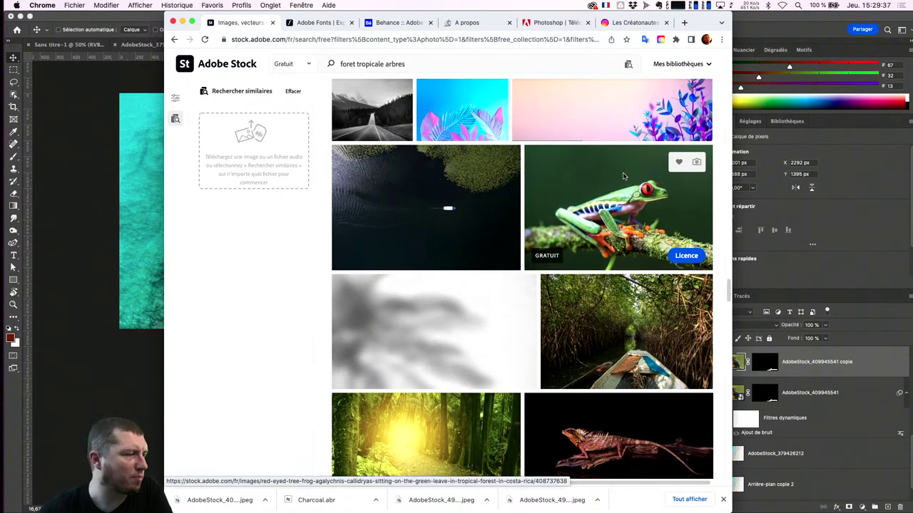
{"action": "mouse_move", "coordinate": [588, 189]}
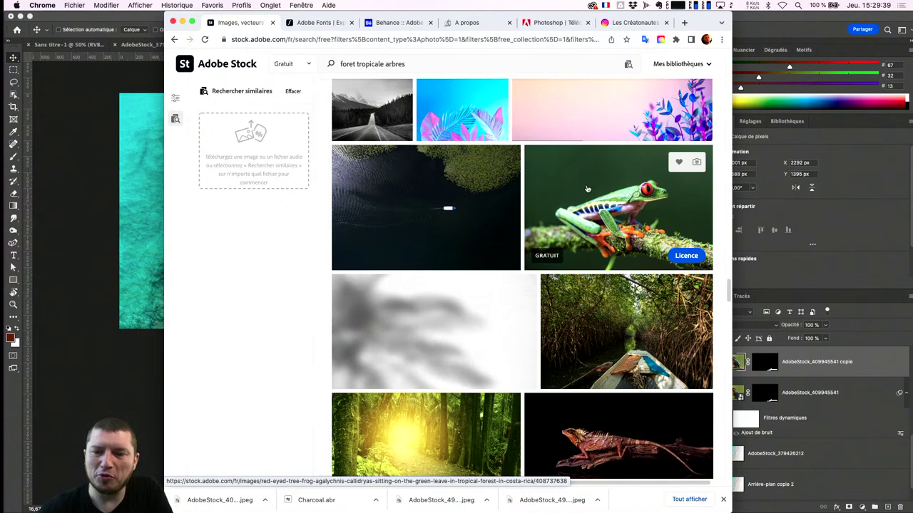
{"action": "scroll", "coordinate": [642, 245], "scroll_direction": "down", "scroll_amount": 2}
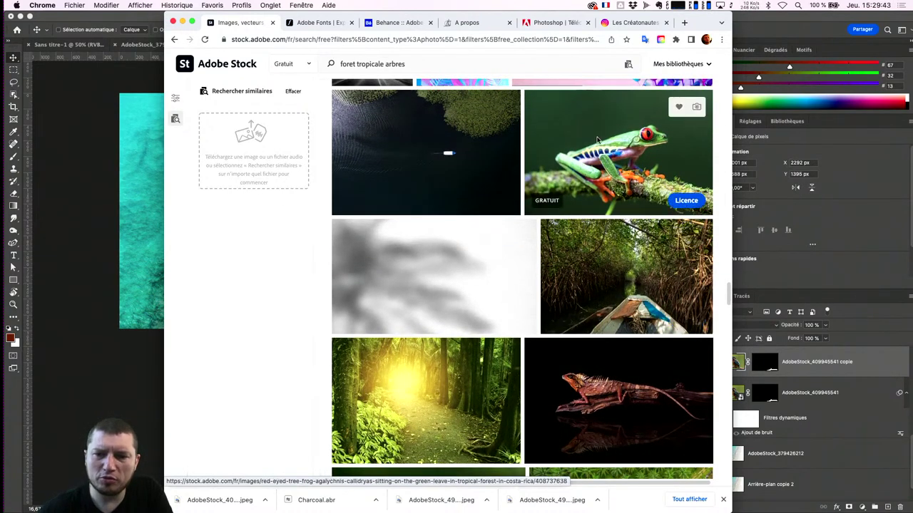
{"action": "scroll", "coordinate": [618, 286], "scroll_direction": "down", "scroll_amount": 5}
{"action": "scroll", "coordinate": [618, 270], "scroll_direction": "down", "scroll_amount": 5}
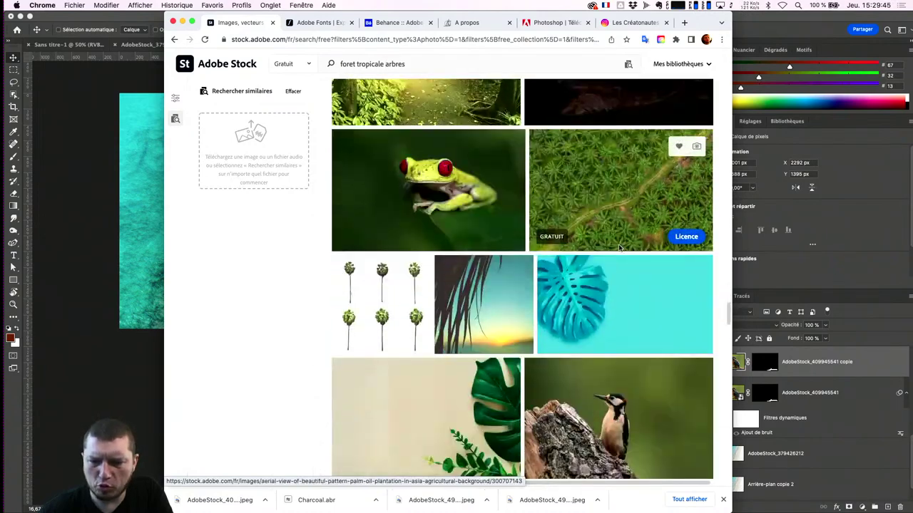
{"action": "scroll", "coordinate": [619, 246], "scroll_direction": "down", "scroll_amount": 5}
{"action": "scroll", "coordinate": [619, 246], "scroll_direction": "down", "scroll_amount": 2}
{"action": "scroll", "coordinate": [619, 246], "scroll_direction": "down", "scroll_amount": 5}
{"action": "scroll", "coordinate": [619, 246], "scroll_direction": "down", "scroll_amount": 3}
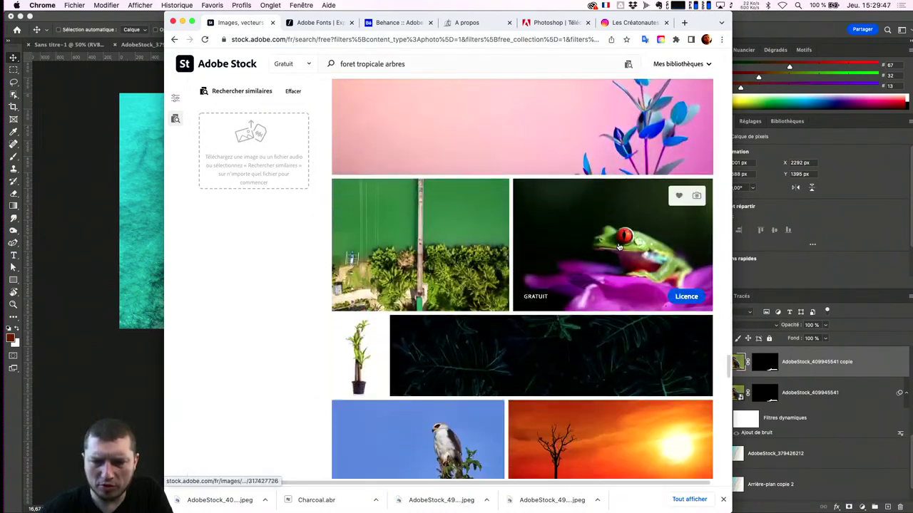
{"action": "scroll", "coordinate": [619, 246], "scroll_direction": "down", "scroll_amount": 2}
{"action": "scroll", "coordinate": [619, 246], "scroll_direction": "up", "scroll_amount": 5}
{"action": "scroll", "coordinate": [619, 246], "scroll_direction": "up", "scroll_amount": 2}
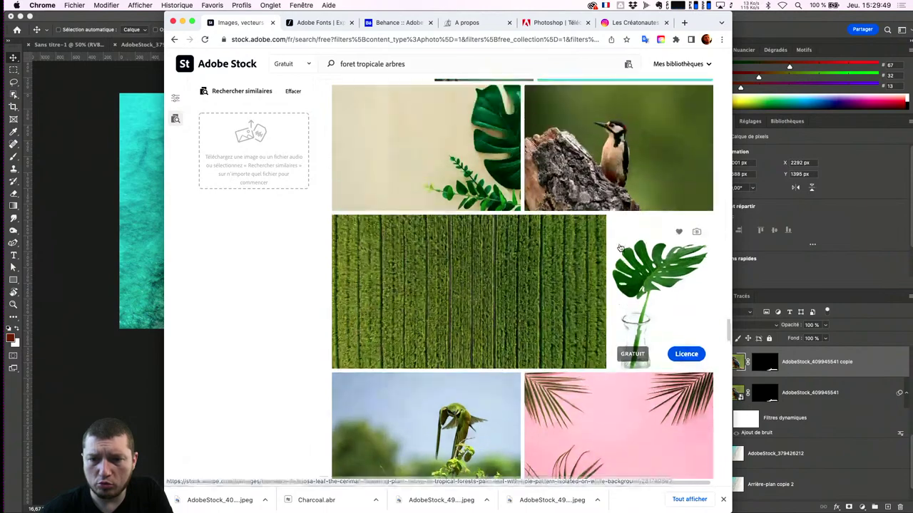
{"action": "scroll", "coordinate": [619, 247], "scroll_direction": "up", "scroll_amount": 3}
{"action": "scroll", "coordinate": [619, 247], "scroll_direction": "up", "scroll_amount": 2}
{"action": "scroll", "coordinate": [619, 246], "scroll_direction": "up", "scroll_amount": 3}
{"action": "scroll", "coordinate": [614, 243], "scroll_direction": "up", "scroll_amount": 4}
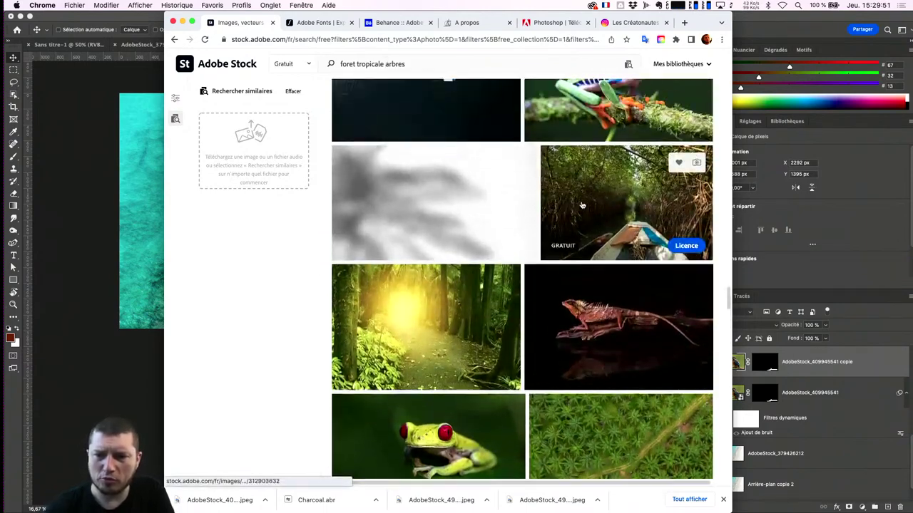
{"action": "scroll", "coordinate": [606, 235], "scroll_direction": "up", "scroll_amount": 2}
{"action": "scroll", "coordinate": [601, 232], "scroll_direction": "down", "scroll_amount": 1}
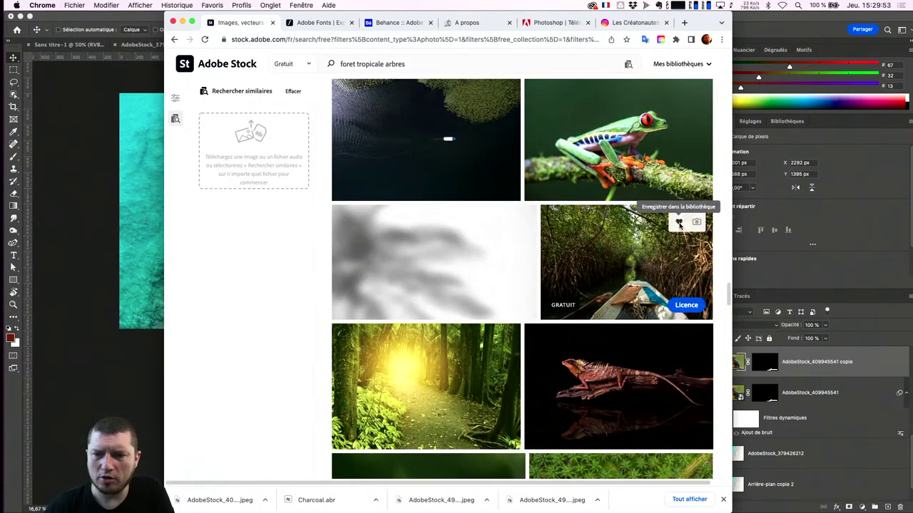
Step: License the free mangrove boat photo and drag the downloaded file from Finder into Photoshop
{"action": "left_click", "coordinate": [679, 222]}
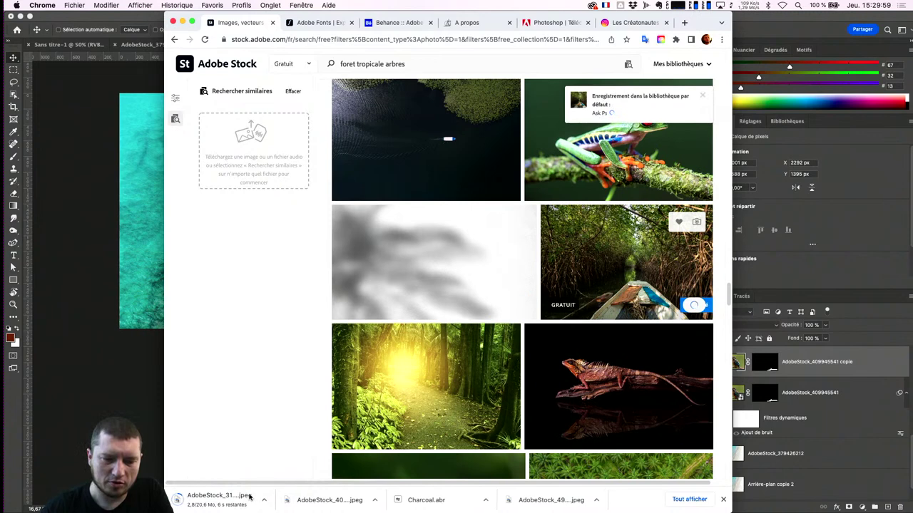
{"action": "left_click", "coordinate": [265, 500]}
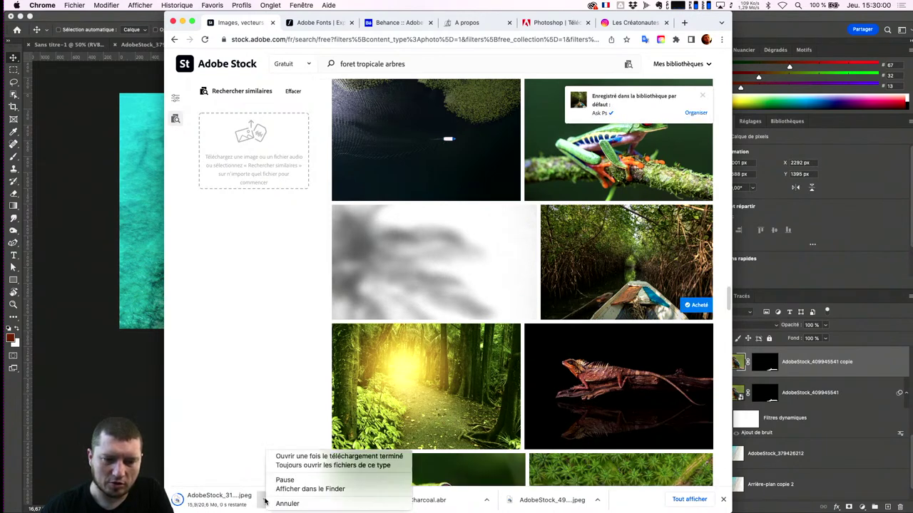
{"action": "left_click", "coordinate": [303, 490]}
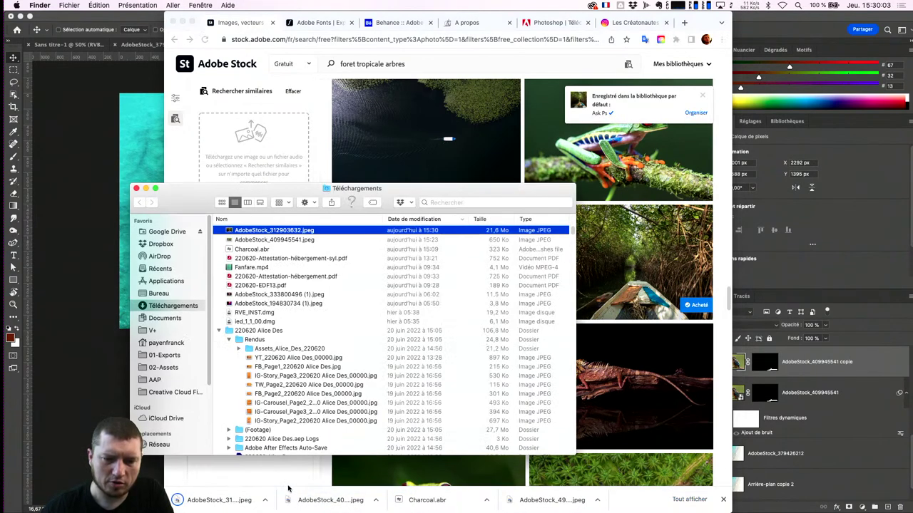
{"action": "mouse_move", "coordinate": [282, 233]}
{"action": "left_mouse_down"}
{"action": "mouse_move", "coordinate": [122, 150]}
{"action": "mouse_move", "coordinate": [441, 187]}
{"action": "left_mouse_up"}
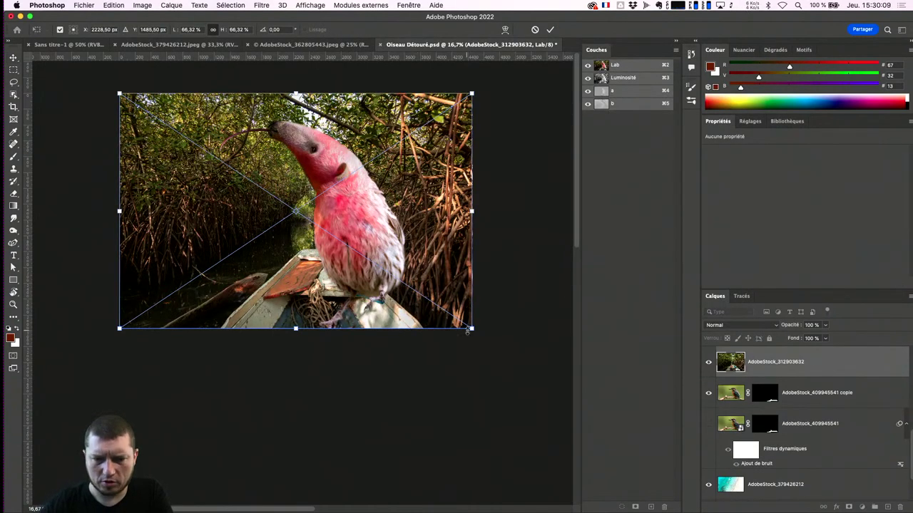
Step: Scale the mangrove photo to 11603 × 7689 px and place it under the copie layer
{"action": "mouse_move", "coordinate": [468, 331]}
{"action": "left_mouse_down"}
{"action": "mouse_move", "coordinate": [491, 503]}
{"action": "mouse_move", "coordinate": [512, 503]}
{"action": "left_mouse_up"}
{"action": "key", "text": "super+minus"}
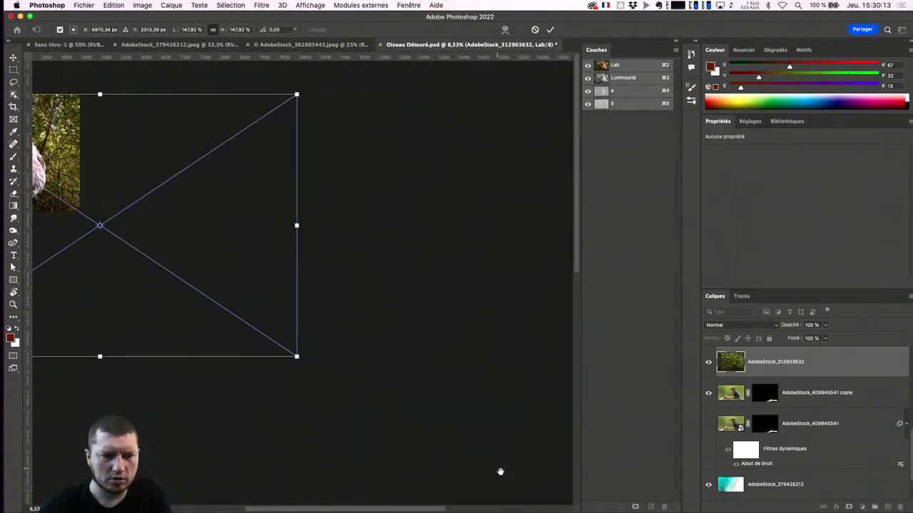
{"action": "left_click_drag", "start_coordinate": [347, 228], "coordinate": [529, 251]}
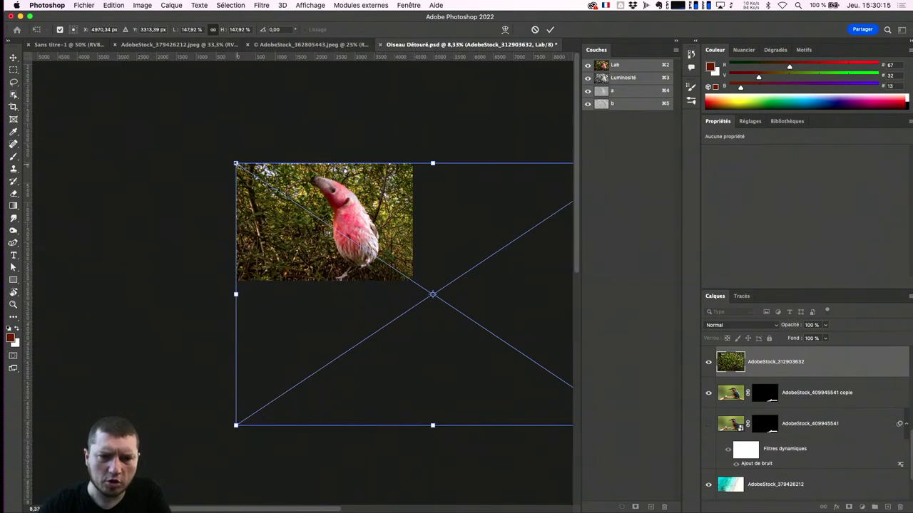
{"action": "left_click_drag", "start_coordinate": [235, 163], "coordinate": [170, 121]}
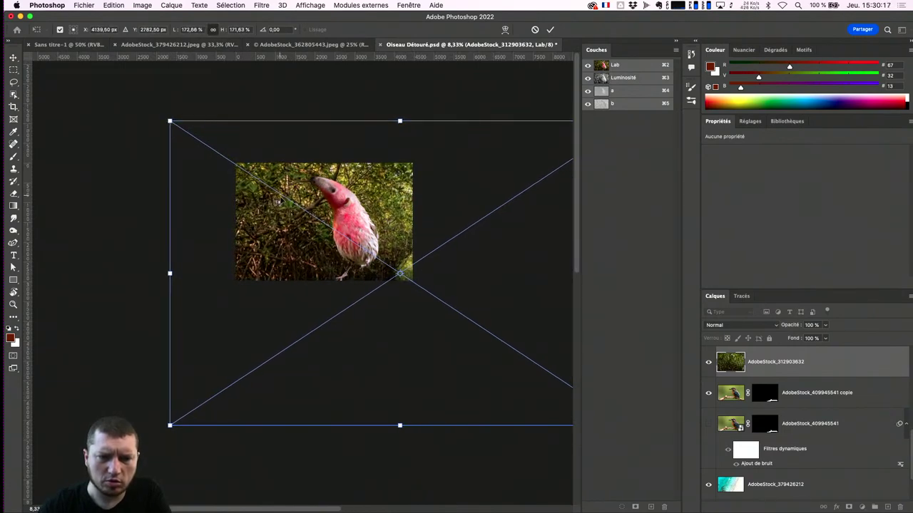
{"action": "mouse_move", "coordinate": [285, 207]}
{"action": "left_mouse_down"}
{"action": "mouse_move", "coordinate": [205, 182]}
{"action": "mouse_move", "coordinate": [181, 191]}
{"action": "mouse_move", "coordinate": [175, 174]}
{"action": "left_mouse_up"}
{"action": "key", "text": "Return"}
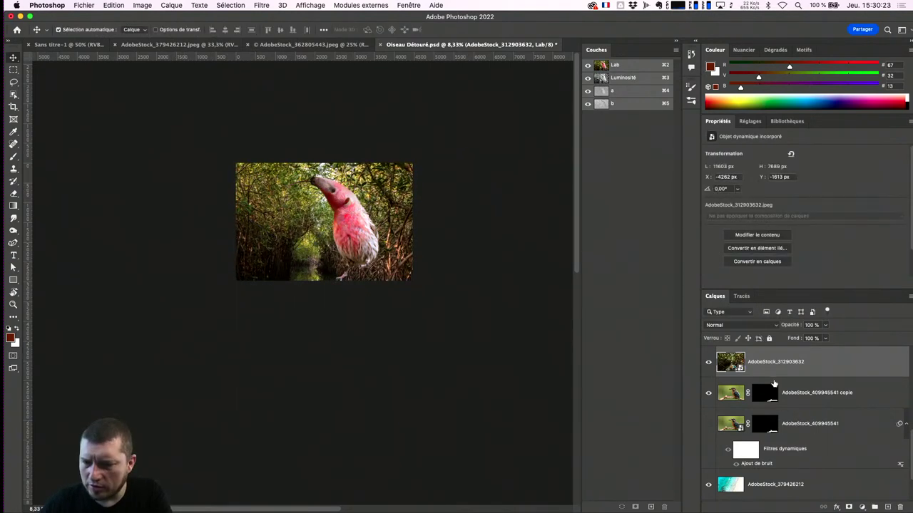
{"action": "left_click_drag", "start_coordinate": [777, 367], "coordinate": [774, 409]}
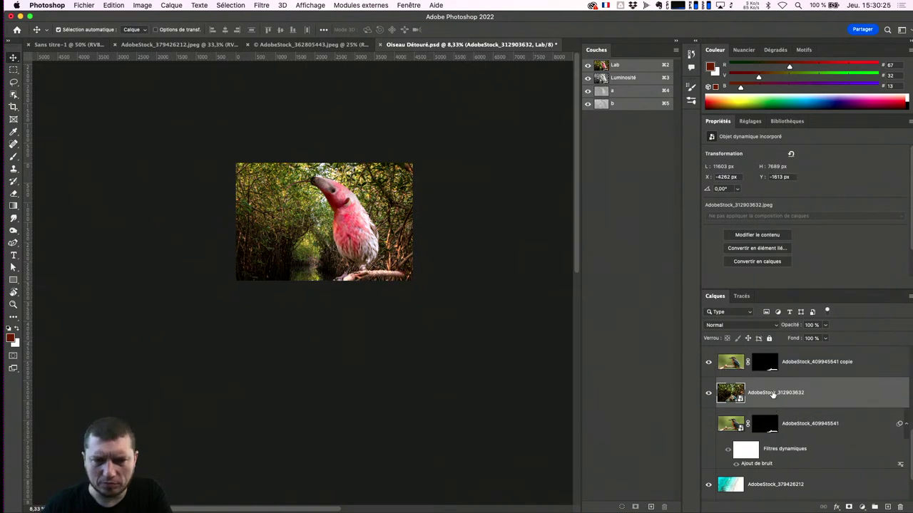
Step: Apply a Flou gaussien of about 33.1 px radius to the mangrove backdrop
{"action": "left_click", "coordinate": [312, 5]}
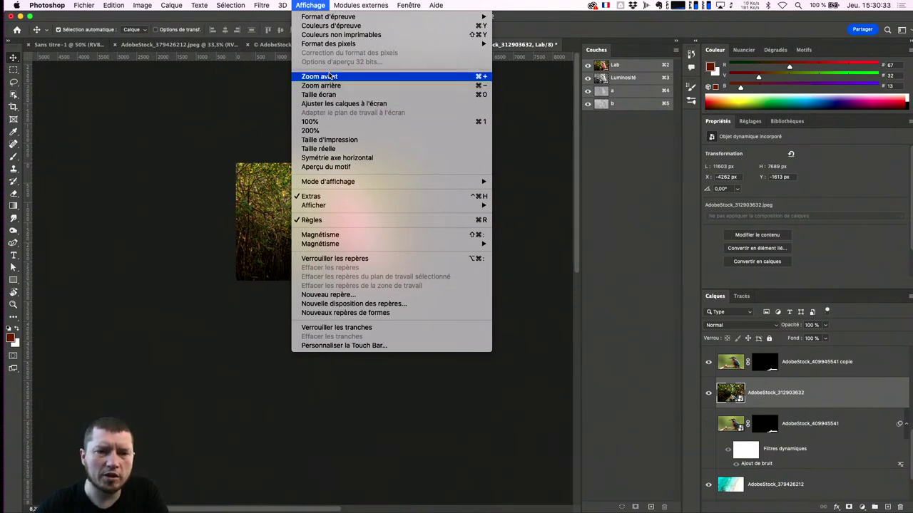
{"action": "mouse_move", "coordinate": [285, 160]}
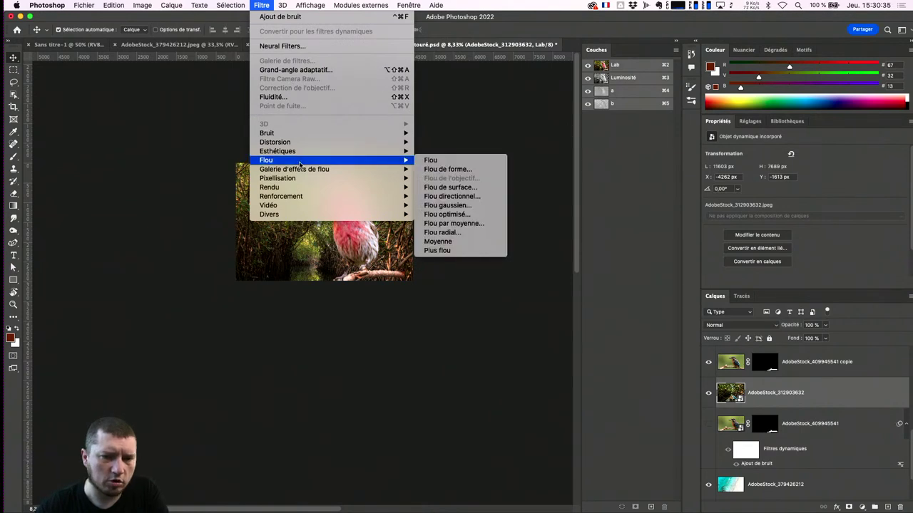
{"action": "left_click", "coordinate": [471, 206]}
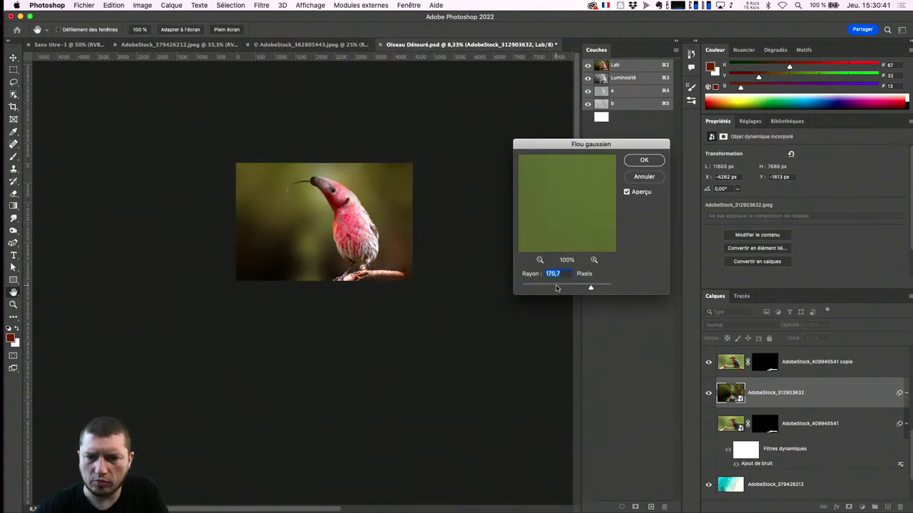
{"action": "left_click_drag", "start_coordinate": [557, 288], "coordinate": [565, 290]}
{"action": "left_click", "coordinate": [657, 164]}
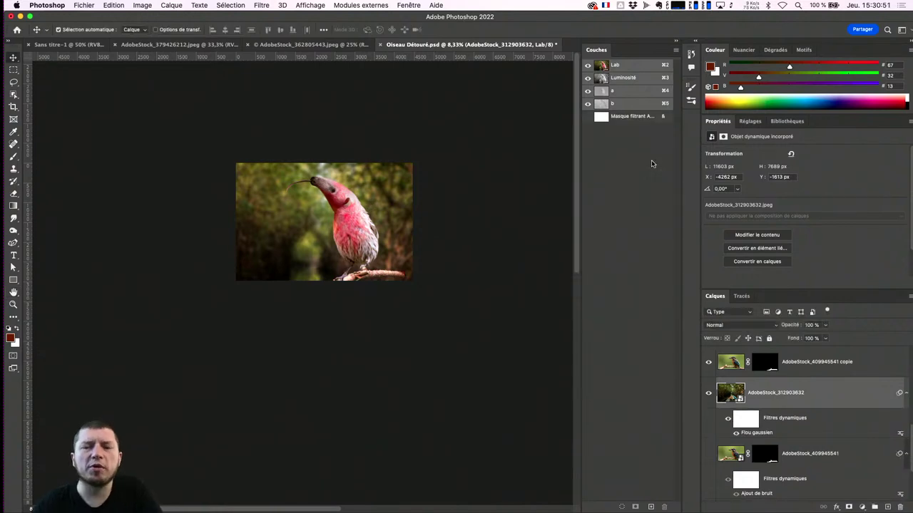
{"action": "left_click", "coordinate": [172, 5]}
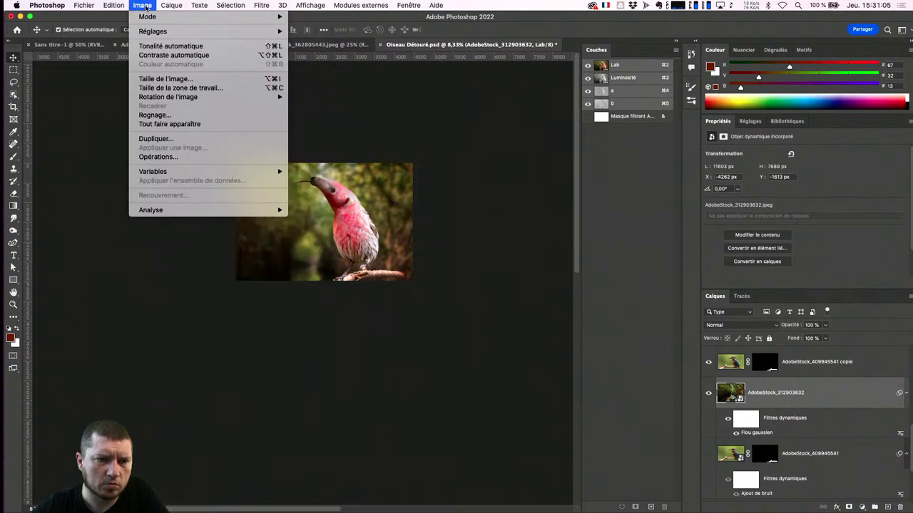
{"action": "left_click", "coordinate": [179, 124]}
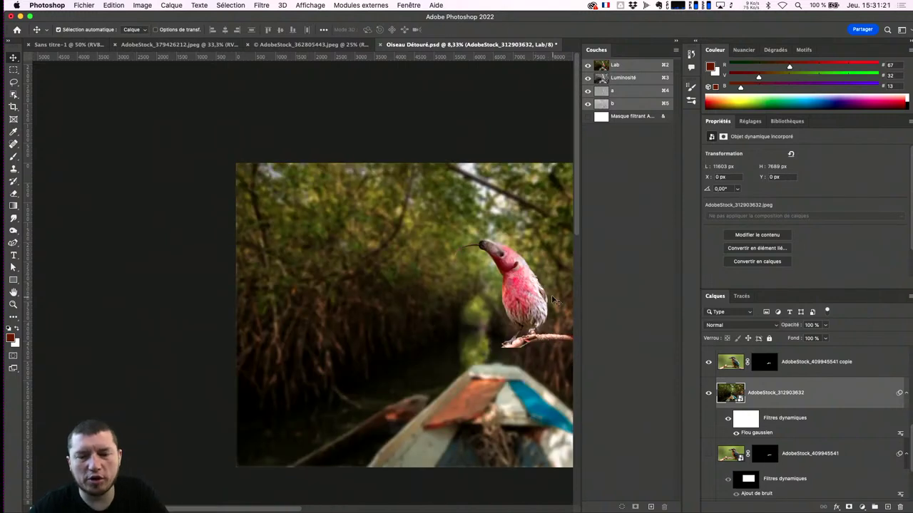
{"action": "scroll", "coordinate": [299, 292], "scroll_direction": "right", "scroll_amount": 5}
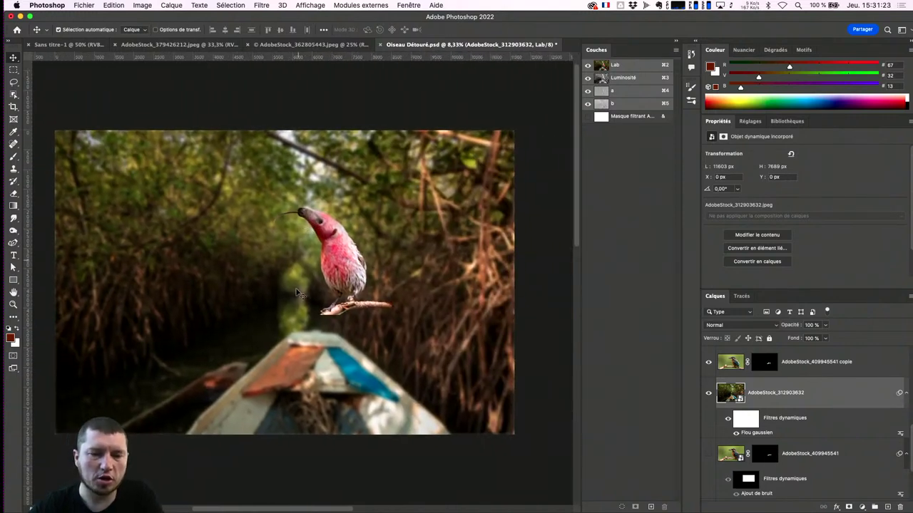
{"action": "key", "text": "ctrl+z"}
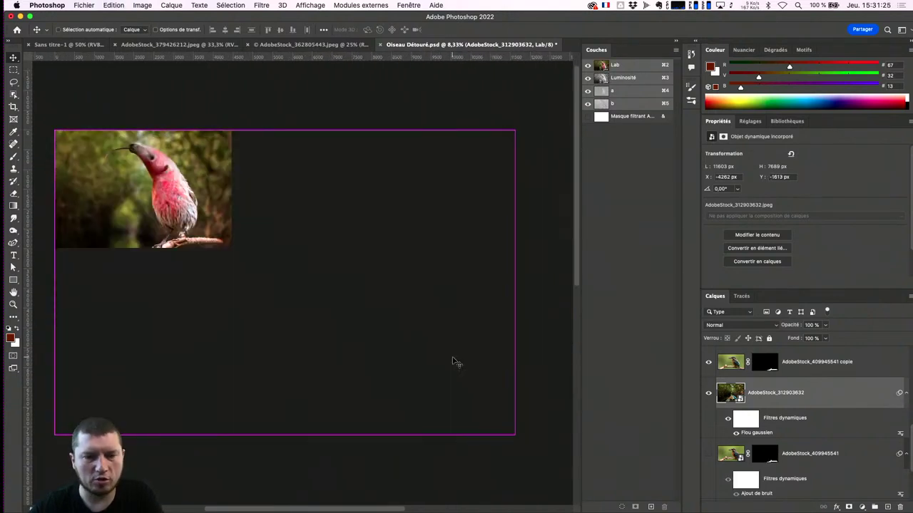
{"action": "scroll", "coordinate": [293, 309], "scroll_direction": "left", "scroll_amount": 5}
{"action": "scroll", "coordinate": [452, 379], "scroll_direction": "up", "scroll_amount": 3}
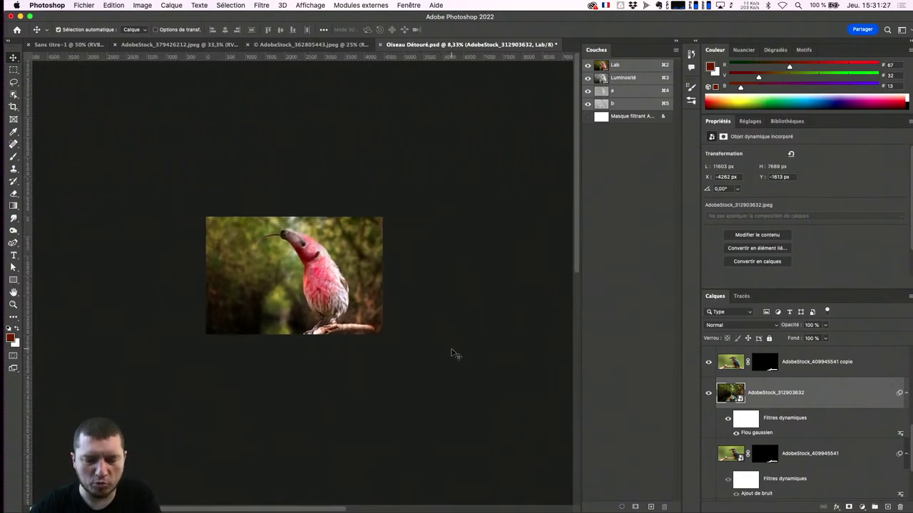
{"action": "key", "text": "c"}
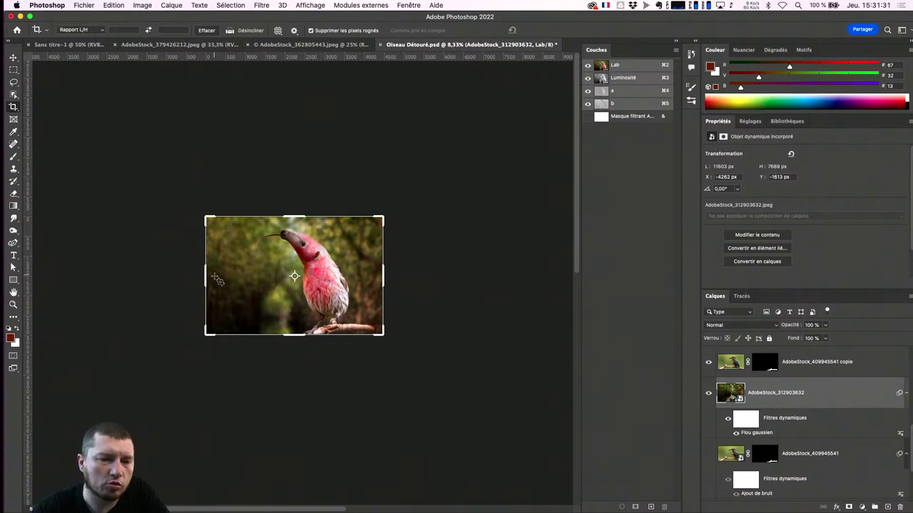
Step: Crop the composite to a portrait frame centred on the pink bird and branch
{"action": "left_click_drag", "start_coordinate": [205, 275], "coordinate": [220, 270]}
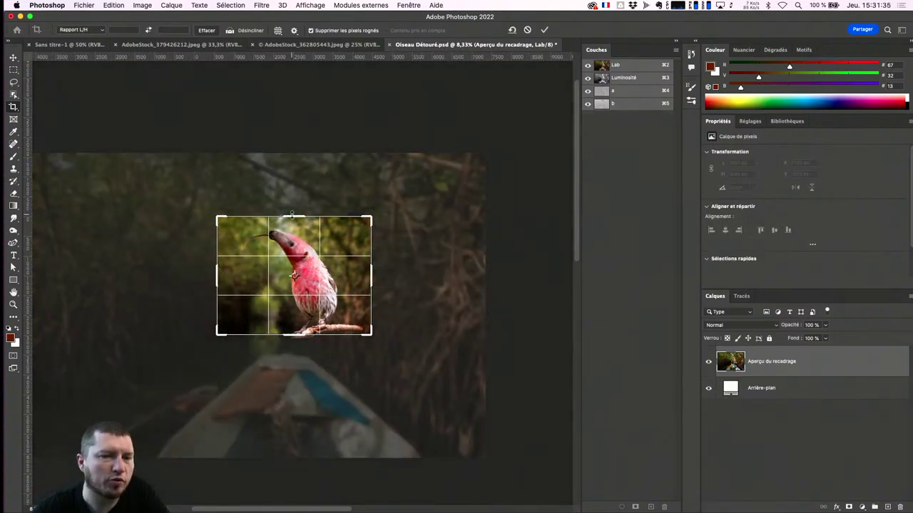
{"action": "left_click_drag", "start_coordinate": [291, 213], "coordinate": [277, 191]}
{"action": "left_click_drag", "start_coordinate": [221, 193], "coordinate": [209, 190]}
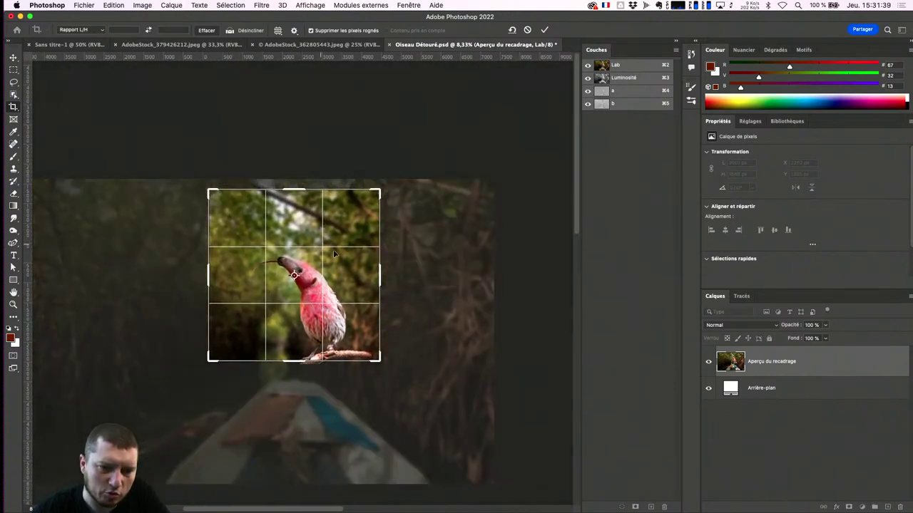
{"action": "left_click_drag", "start_coordinate": [385, 276], "coordinate": [363, 273]}
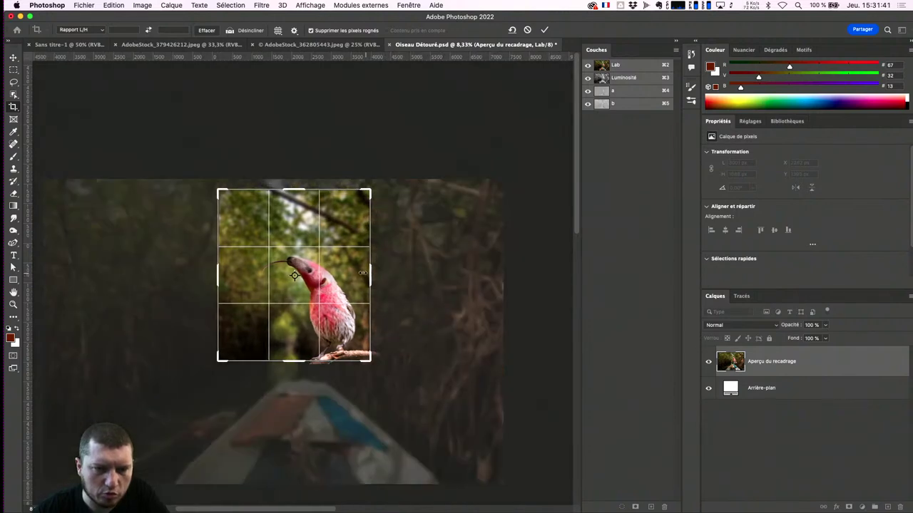
{"action": "left_click_drag", "start_coordinate": [268, 266], "coordinate": [265, 268]}
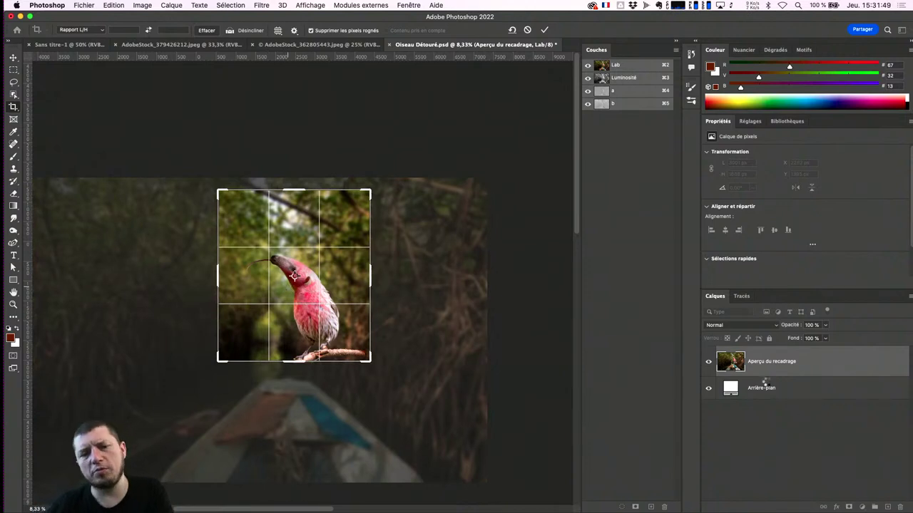
{"action": "key", "text": "Return"}
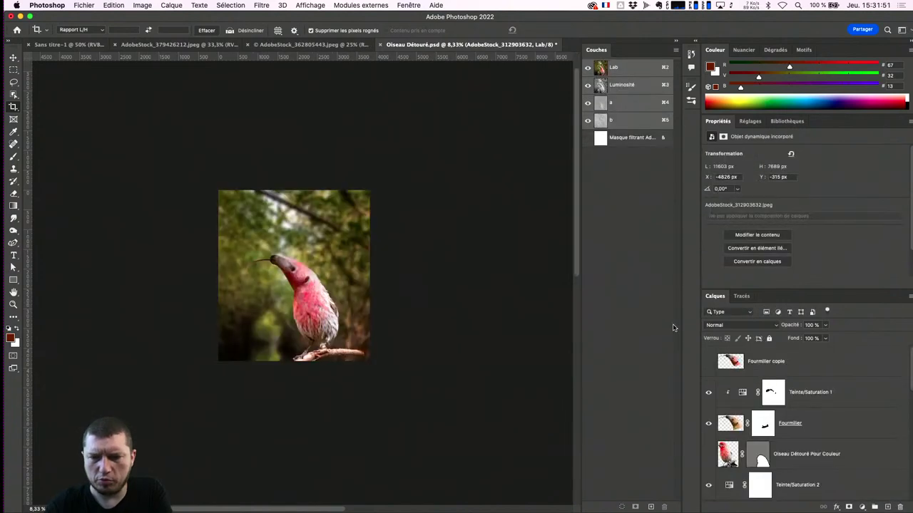
Step: Zoom in on the bird in the cropped image
{"action": "key", "text": "super+plus"}
{"action": "key", "text": "super+plus"}
{"action": "scroll", "coordinate": [349, 176], "scroll_direction": "left", "scroll_amount": 3}
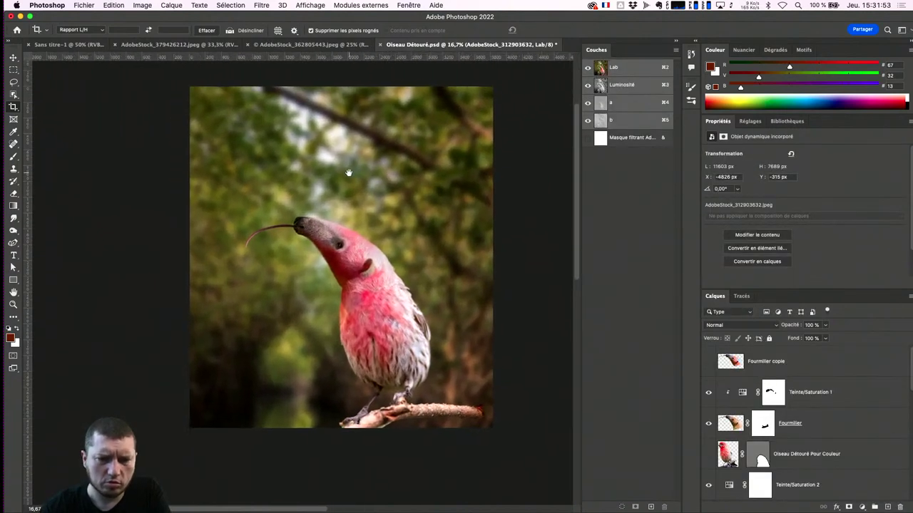
{"action": "key", "text": "super+plus"}
{"action": "scroll", "coordinate": [464, 175], "scroll_direction": "down", "scroll_amount": 2}
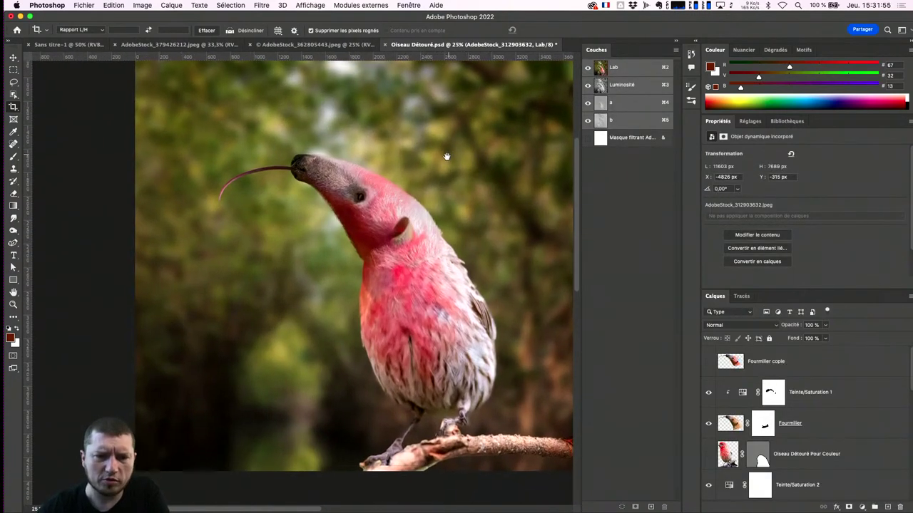
{"action": "scroll", "coordinate": [816, 426], "scroll_direction": "down", "scroll_amount": 3}
{"action": "scroll", "coordinate": [785, 431], "scroll_direction": "down", "scroll_amount": 3}
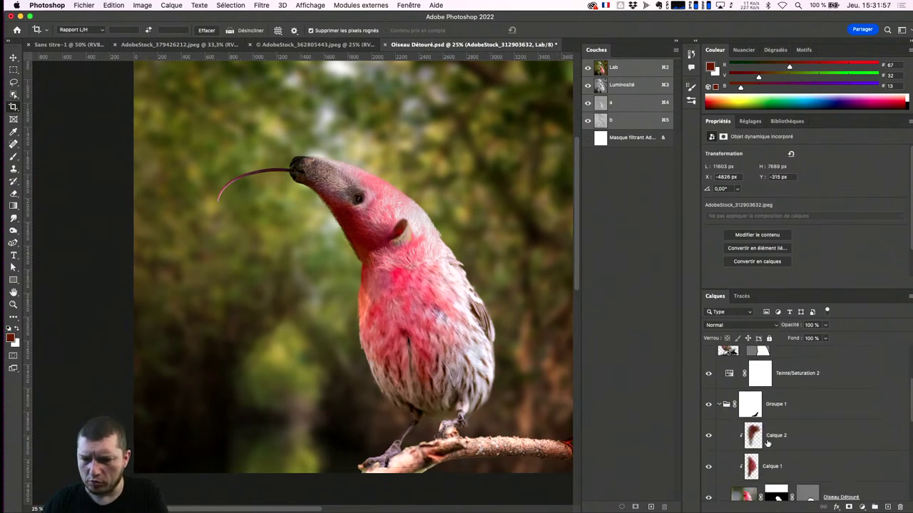
{"action": "scroll", "coordinate": [776, 447], "scroll_direction": "down", "scroll_amount": 3}
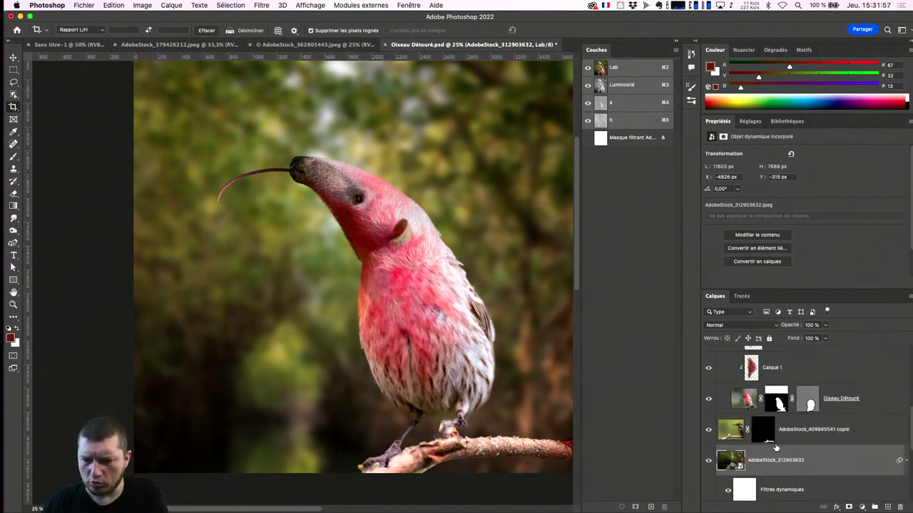
Step: Add a Niveaux 1 Levels layer with midtone 1.66 and invert its mask to black
{"action": "left_click", "coordinate": [874, 507]}
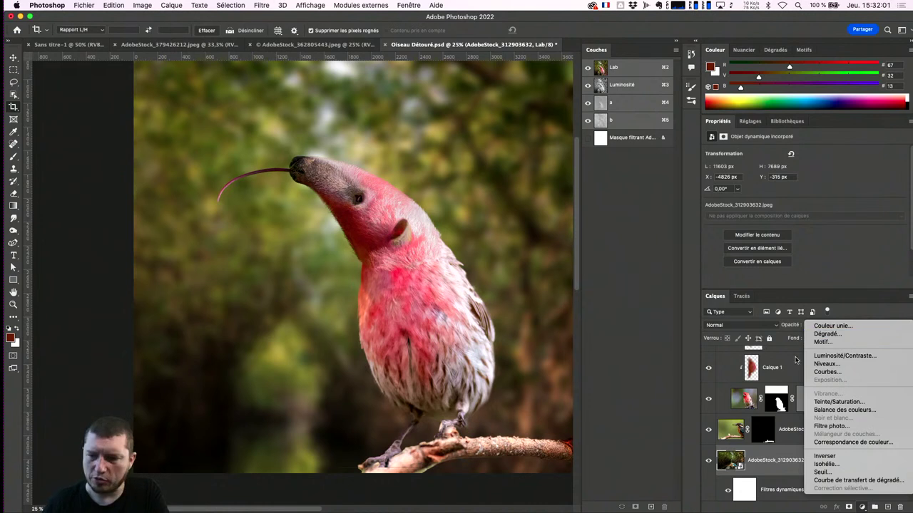
{"action": "left_click", "coordinate": [846, 365]}
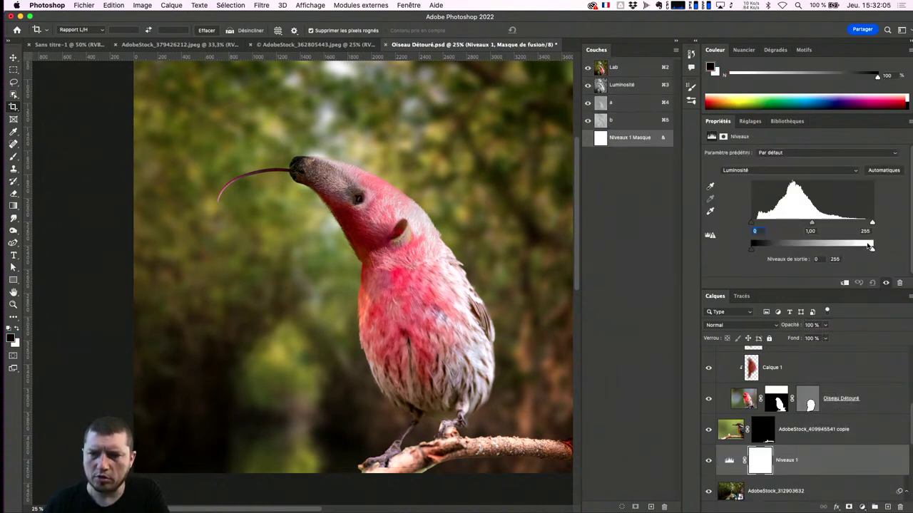
{"action": "left_click_drag", "start_coordinate": [870, 250], "coordinate": [870, 249]}
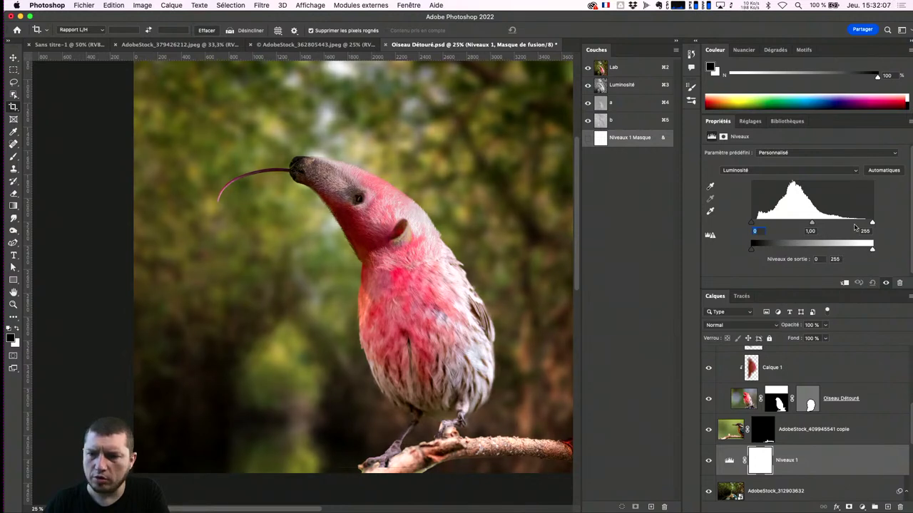
{"action": "left_click_drag", "start_coordinate": [811, 225], "coordinate": [792, 225]}
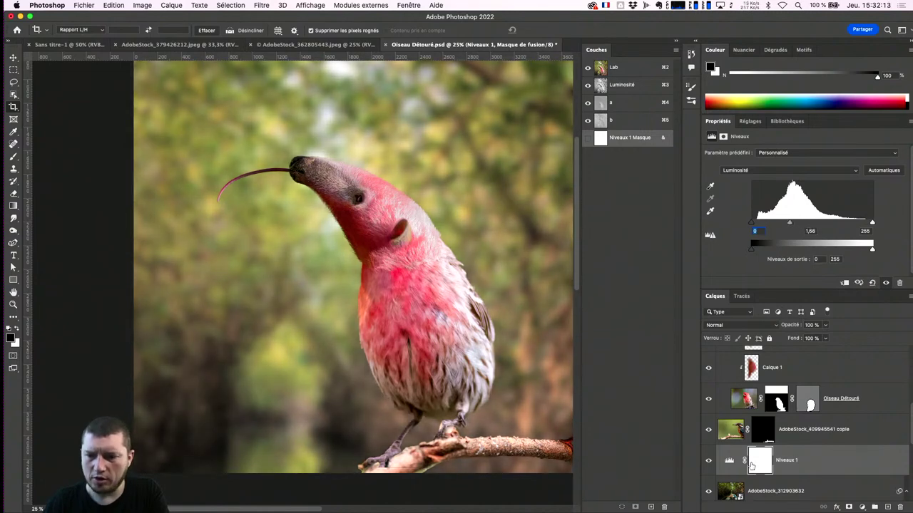
{"action": "key", "text": "ctrl+i"}
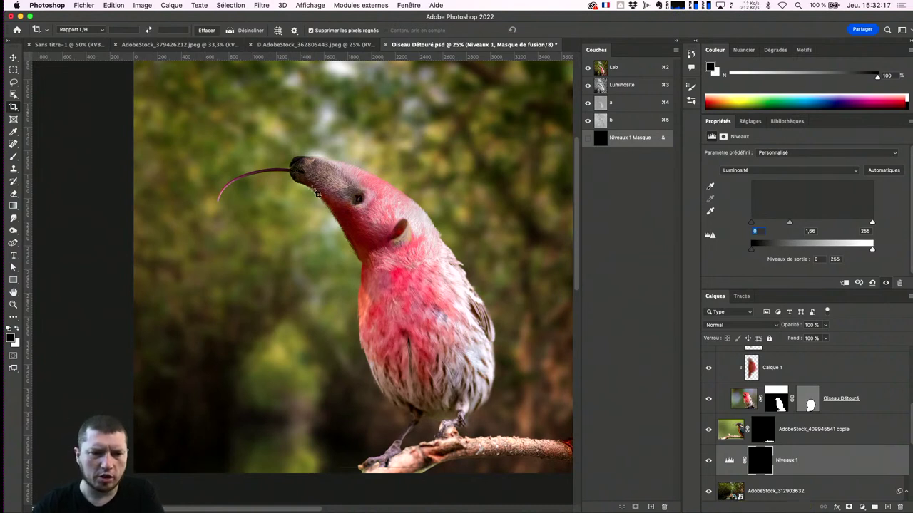
Step: With a roughly 913 px white brush, paint the Levels brightening over the bird's neck and head
{"action": "left_click", "coordinate": [13, 69]}
{"action": "key", "text": "b"}
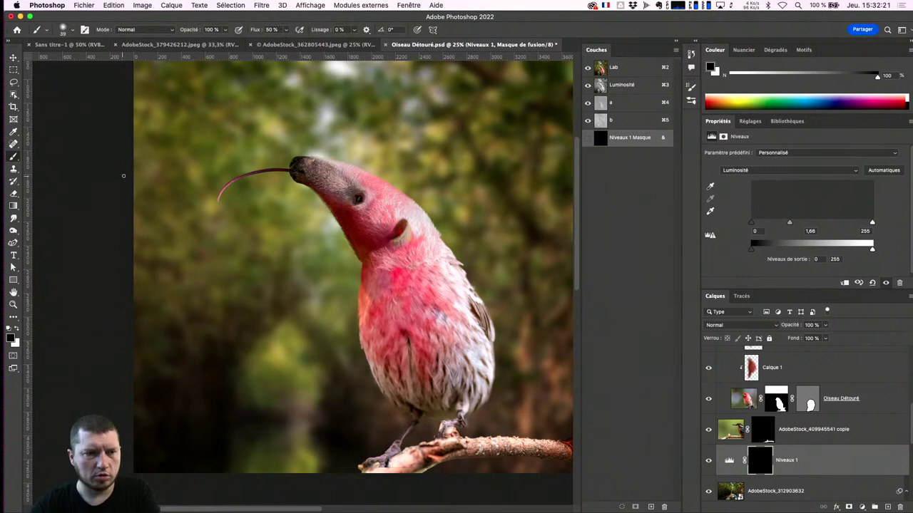
{"action": "left_click_drag", "start_coordinate": [303, 187], "coordinate": [335, 187]}
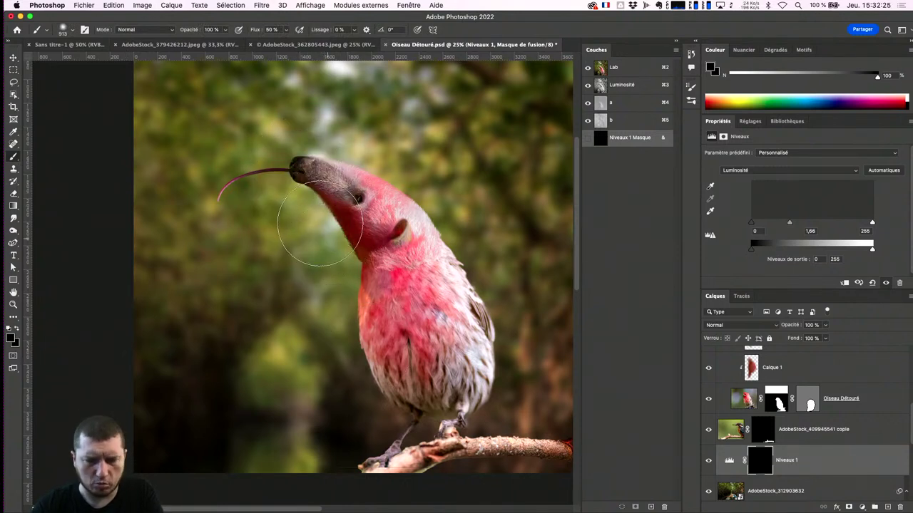
{"action": "key", "text": "x"}
{"action": "mouse_move", "coordinate": [399, 364]}
{"action": "left_mouse_down"}
{"action": "mouse_move", "coordinate": [325, 213]}
{"action": "mouse_move", "coordinate": [286, 186]}
{"action": "mouse_move", "coordinate": [332, 350]}
{"action": "left_mouse_up"}
{"action": "left_click_drag", "start_coordinate": [292, 207], "coordinate": [255, 171]}
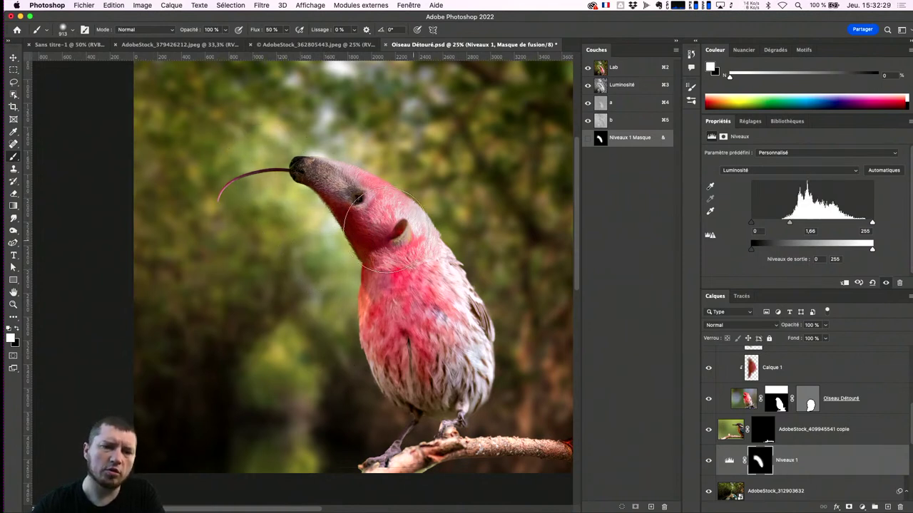
Step: Paint black to remove brightening around the tongue, white onto the chest, then compare before and after
{"action": "key", "text": "x"}
{"action": "left_click_drag", "start_coordinate": [235, 133], "coordinate": [313, 107]}
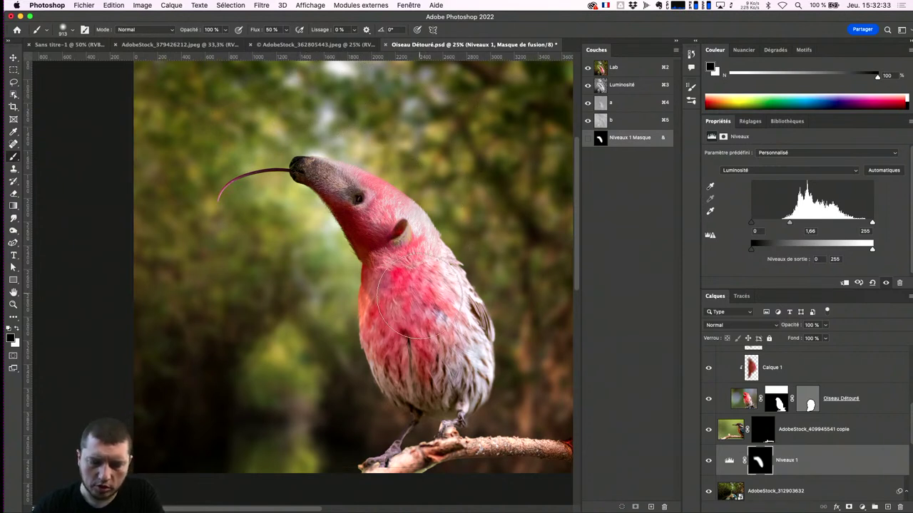
{"action": "key", "text": "x"}
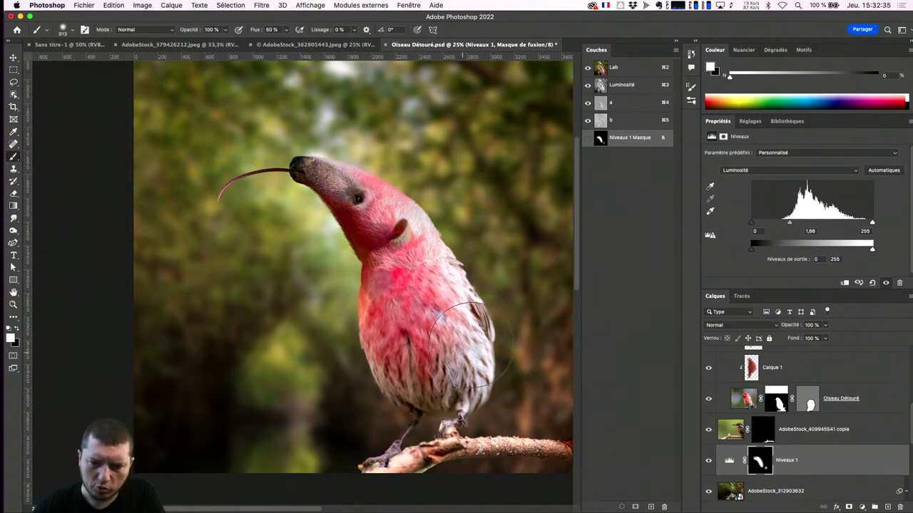
{"action": "left_click_drag", "start_coordinate": [440, 310], "coordinate": [474, 342]}
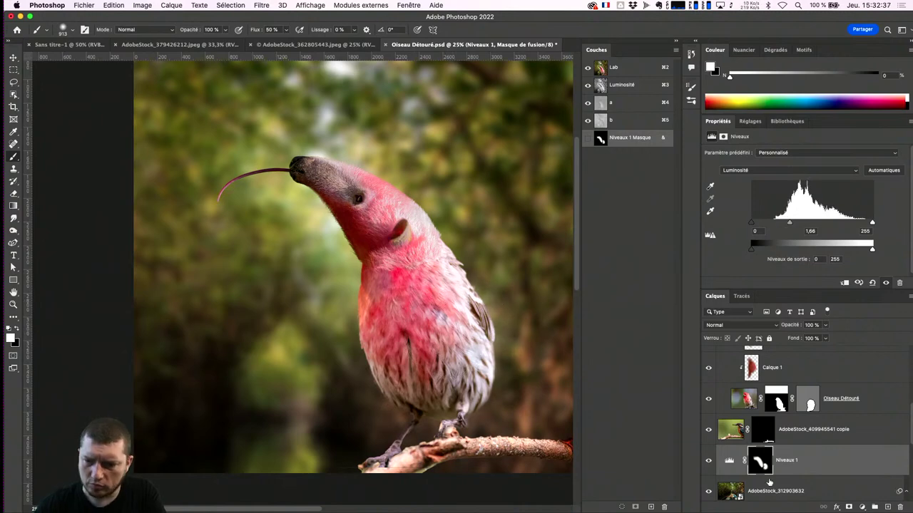
{"action": "left_click", "coordinate": [708, 463]}
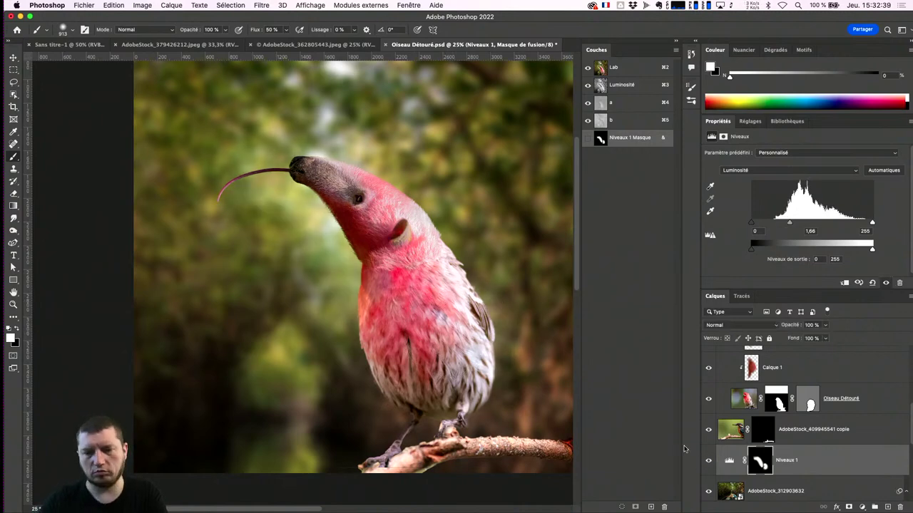
{"action": "key", "text": "ctrl+minus"}
{"action": "key", "text": "ctrl+minus"}
{"action": "key", "text": "ctrl+minus"}
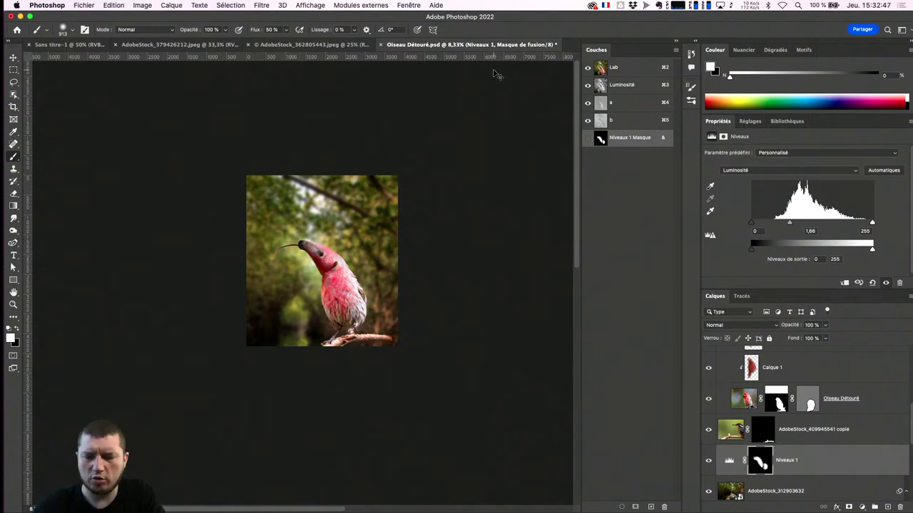
Step: Zoom in and pan across the bird's head to inspect it, then zoom back out
{"action": "key", "text": "ctrl+plus"}
{"action": "key", "text": "ctrl+plus"}
{"action": "key", "text": "ctrl+plus"}
{"action": "key", "text": "ctrl+plus"}
{"action": "key", "text": "ctrl+plus"}
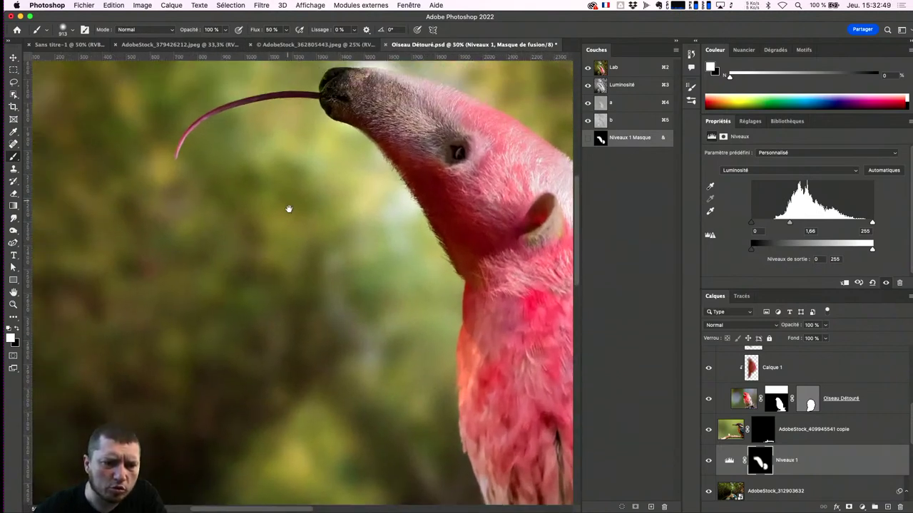
{"action": "left_click_drag", "start_coordinate": [289, 209], "coordinate": [306, 246]}
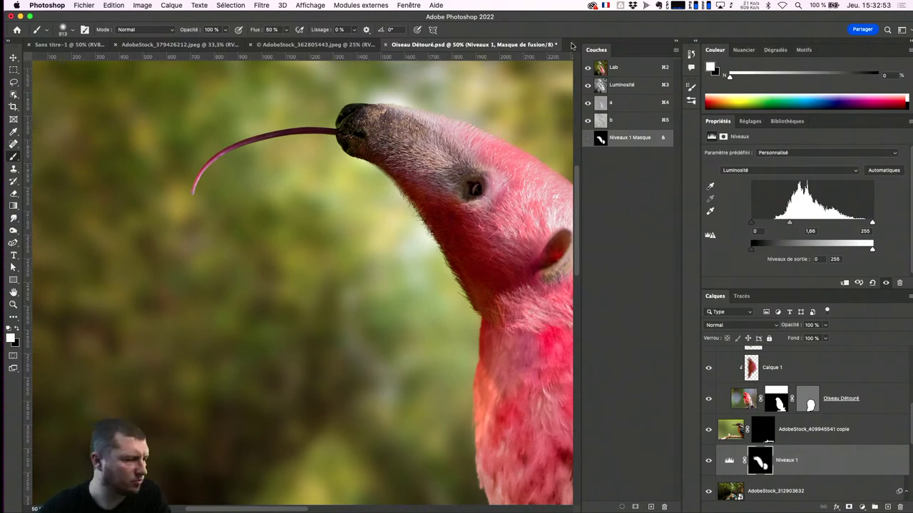
{"action": "key", "text": "ctrl+minus"}
{"action": "key", "text": "ctrl+minus"}
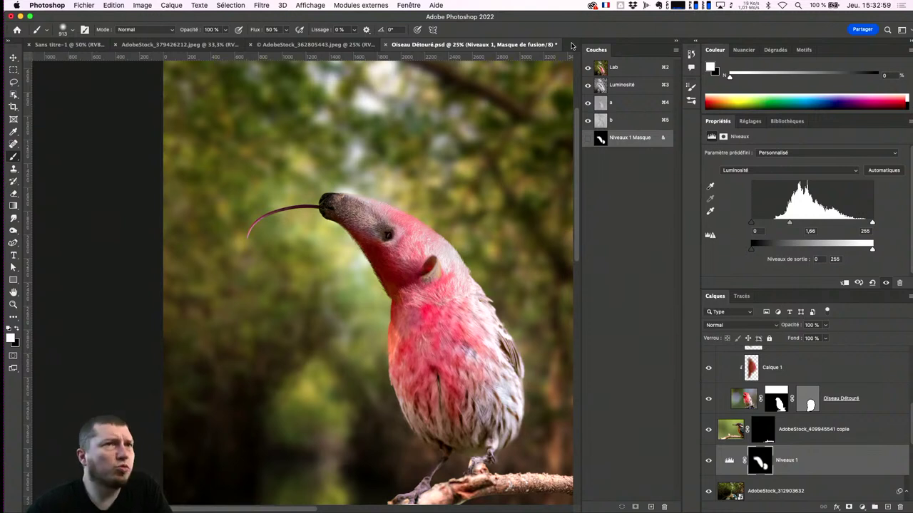
{"action": "scroll", "coordinate": [556, 314], "scroll_direction": "down", "scroll_amount": 1}
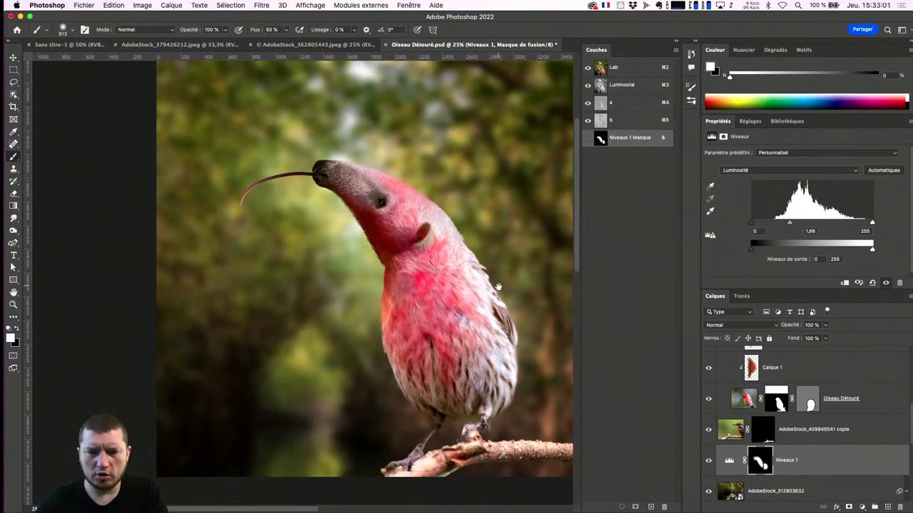
Step: View the composite in full screen mode with rulers hidden, shifting the image right
{"action": "key", "text": "f"}
{"action": "key", "text": "f"}
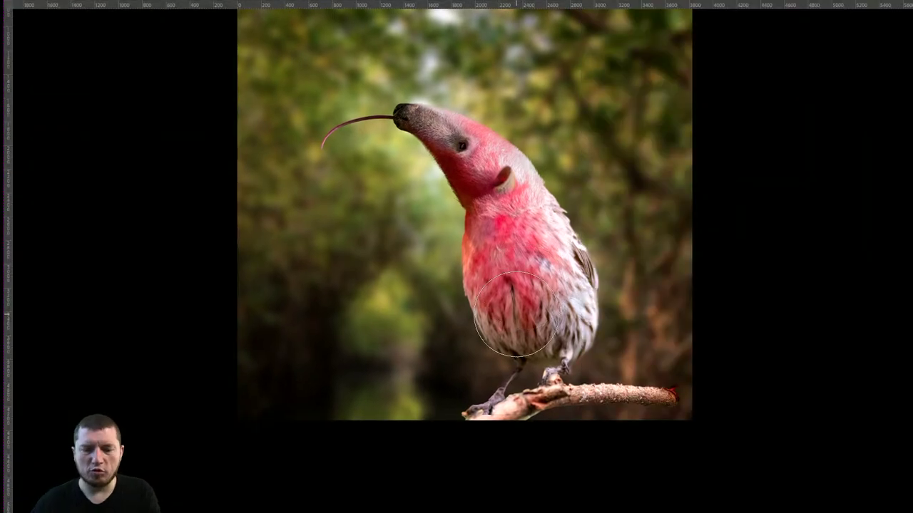
{"action": "key", "text": "ctrl+r"}
{"action": "scroll", "coordinate": [515, 314], "scroll_direction": "up", "scroll_amount": 2}
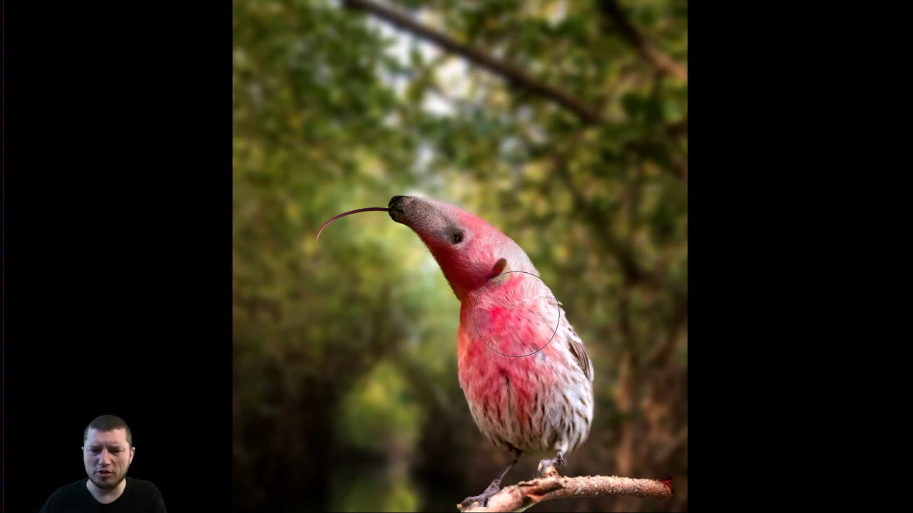
{"action": "left_click_drag", "start_coordinate": [442, 283], "coordinate": [678, 277]}
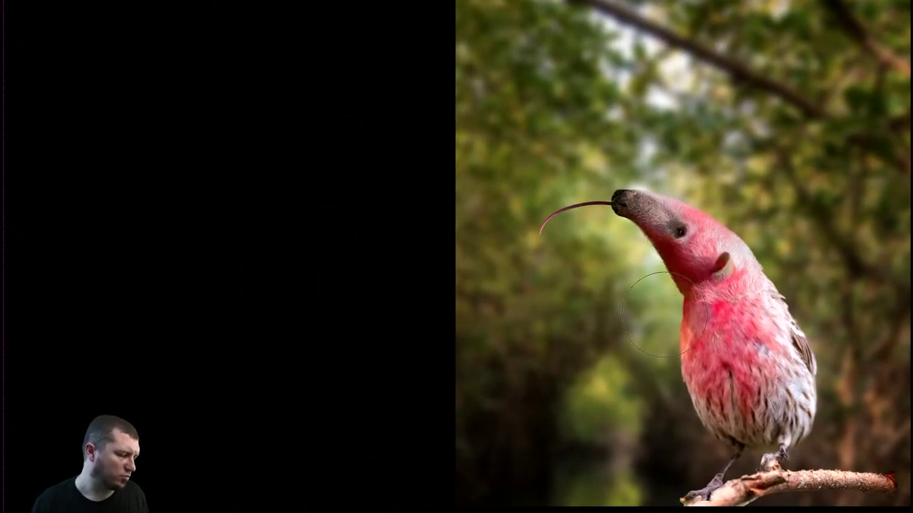